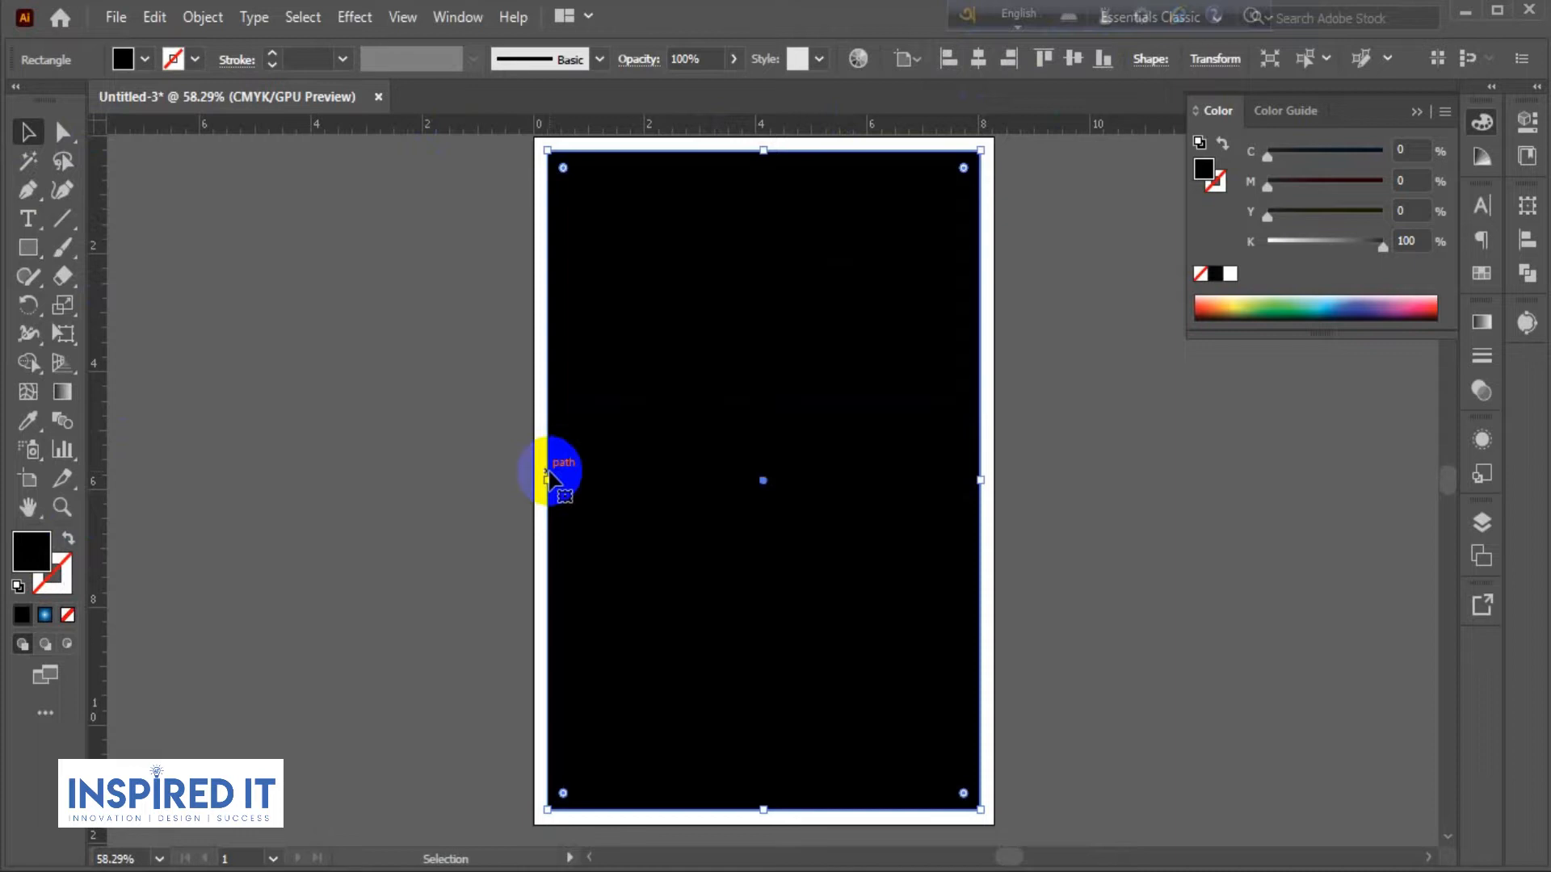
Convert the black inset rectangle on the artboard into margin guides.
{"action": "scroll", "coordinate": [498, 484], "scroll_direction": "down", "scroll_amount": 2}
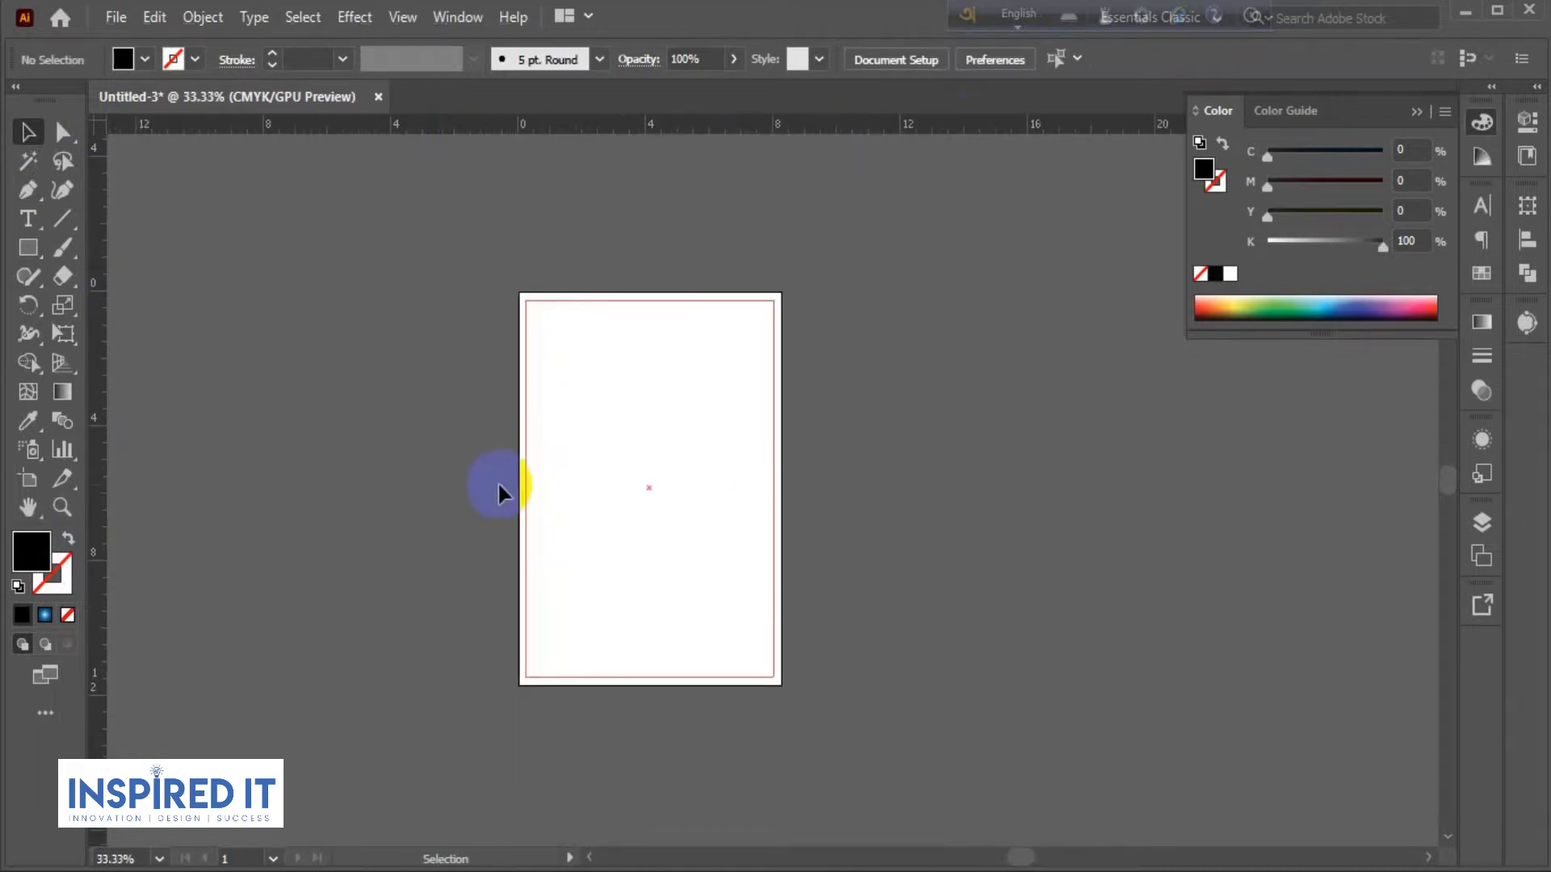
{"action": "scroll", "coordinate": [549, 477], "scroll_direction": "right", "scroll_amount": 1}
{"action": "scroll", "coordinate": [606, 469], "scroll_direction": "up", "scroll_amount": 1}
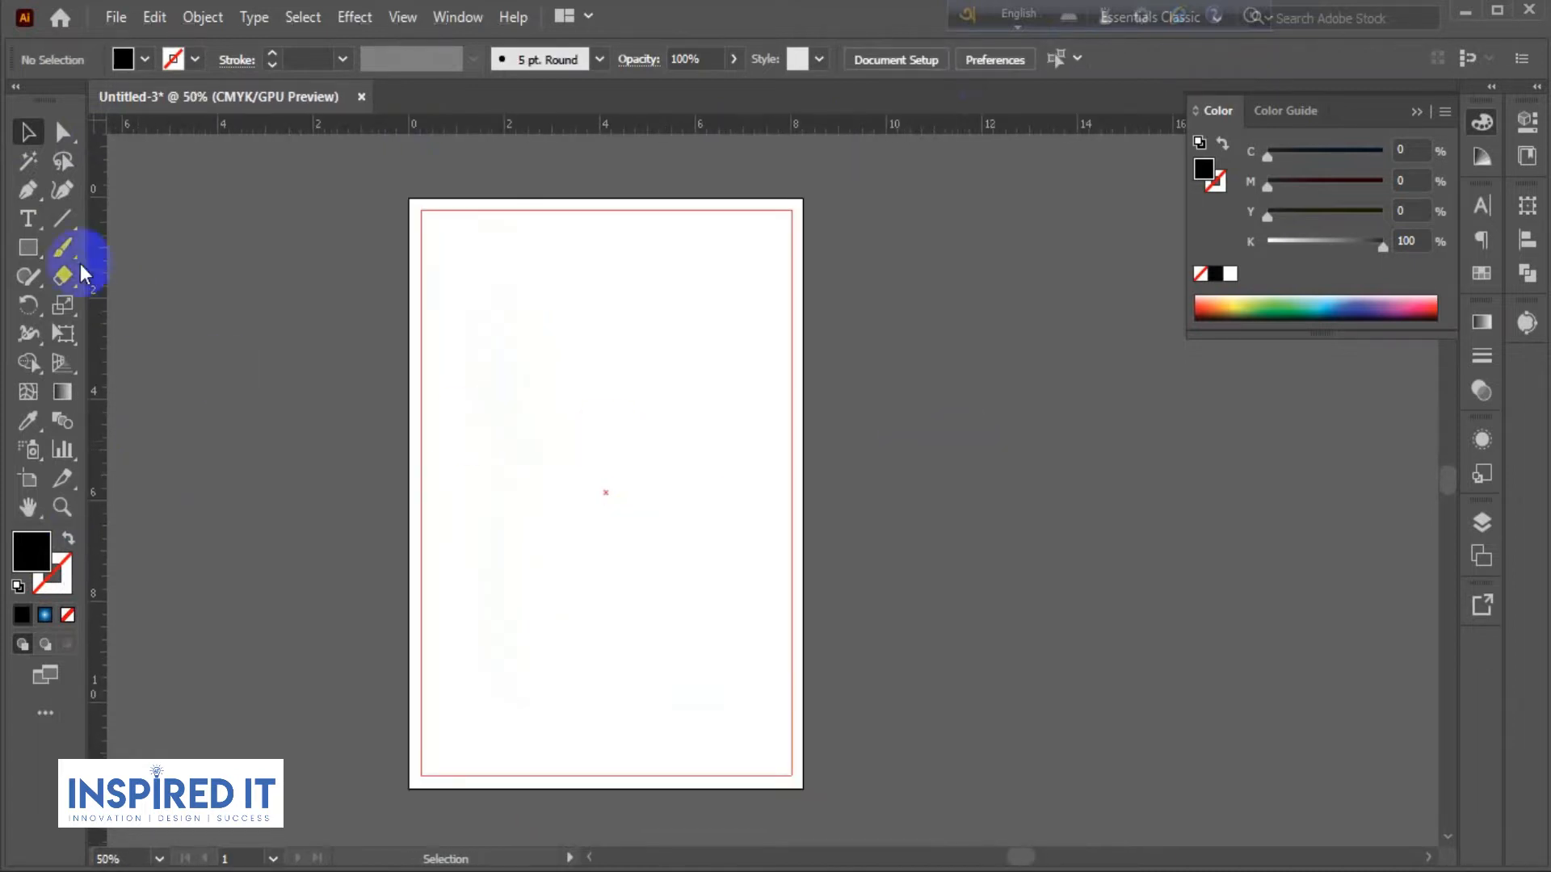
Draw a small black square beside the artboard's upper-right corner and stack two evenly spaced copies below it.
{"action": "left_click", "coordinate": [19, 250]}
{"action": "scroll", "coordinate": [848, 222], "scroll_direction": "up", "scroll_amount": 1}
{"action": "left_click_drag", "start_coordinate": [814, 189], "coordinate": [875, 357]}
{"action": "left_click", "coordinate": [27, 130]}
{"action": "left_click", "coordinate": [875, 271]}
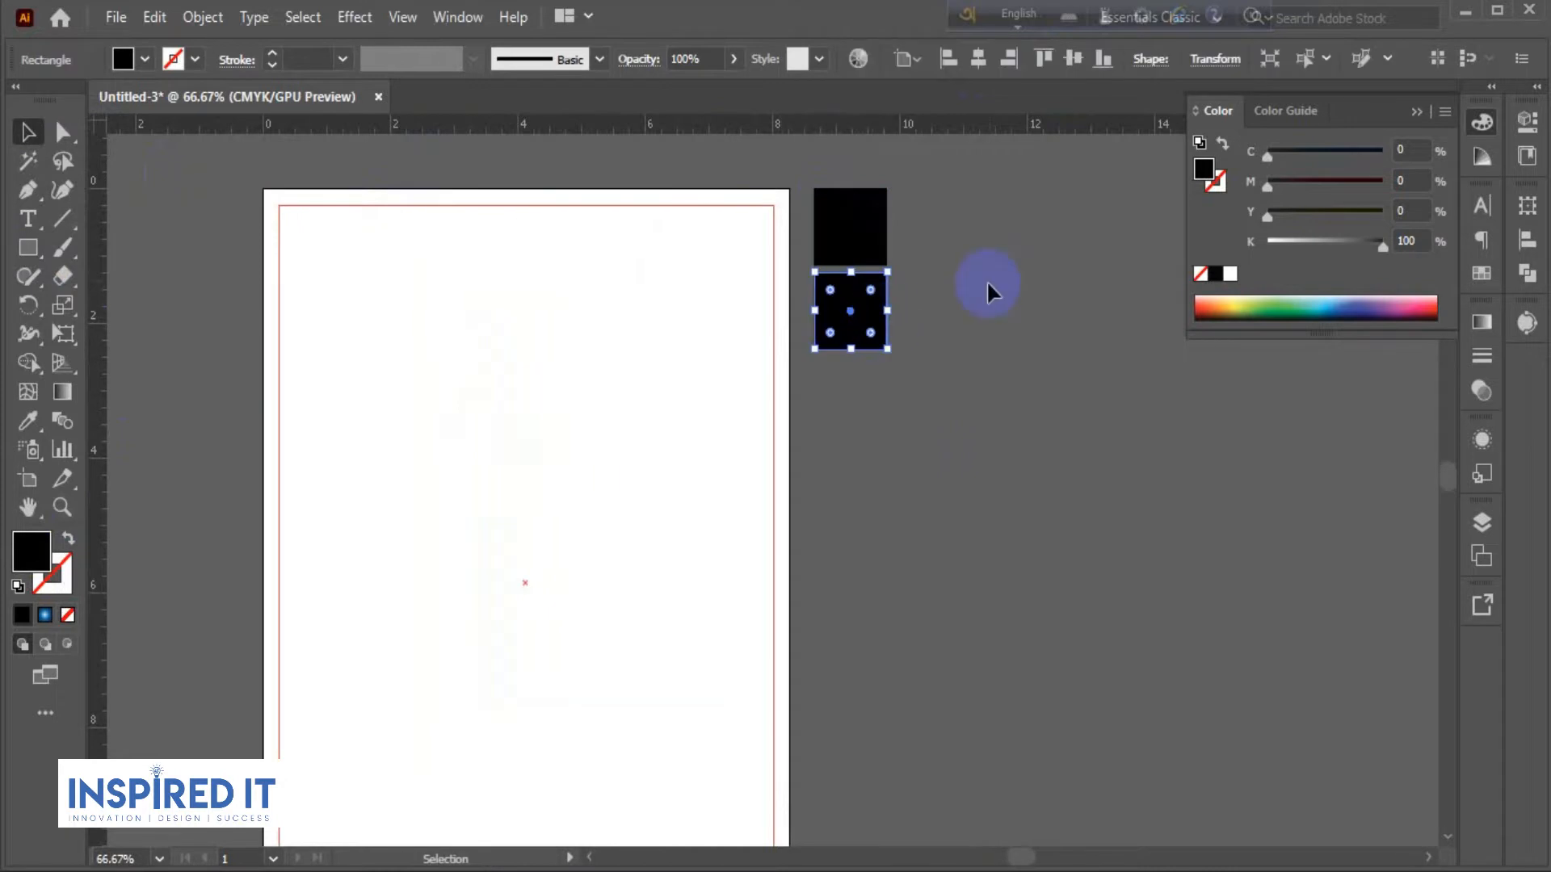
{"action": "key", "text": "ctrl+d"}
{"action": "left_click", "coordinate": [982, 406]}
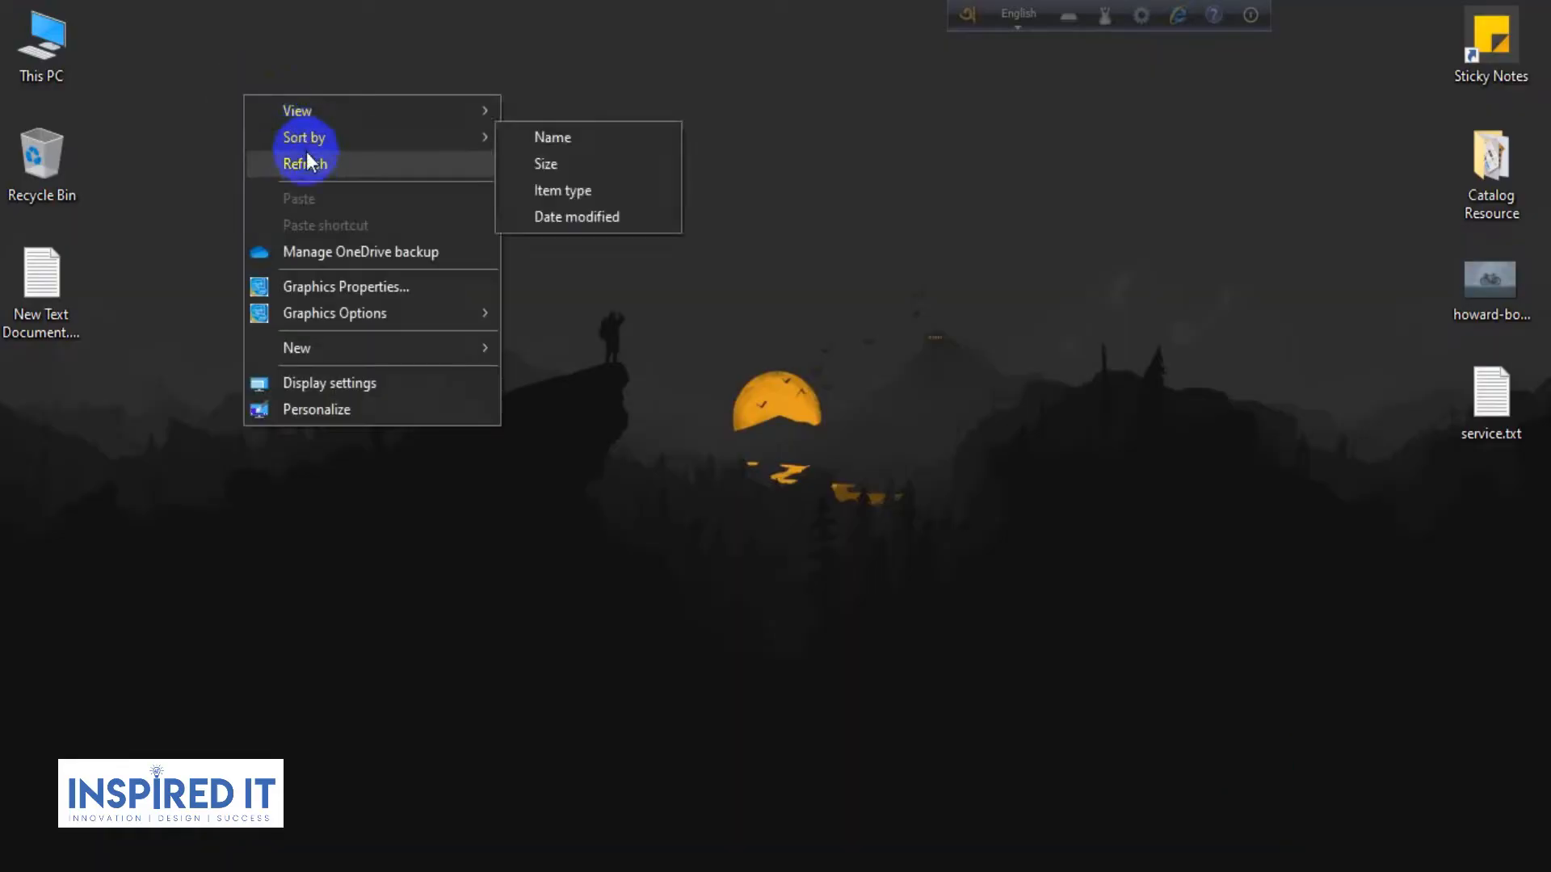
Open the New Text Document on the desktop and copy the hex code ECF6EF.
{"action": "left_click", "coordinate": [58, 299]}
{"action": "double_click", "coordinate": [58, 298]}
{"action": "left_click", "coordinate": [93, 141]}
{"action": "left_click_drag", "start_coordinate": [93, 140], "coordinate": [24, 140]}
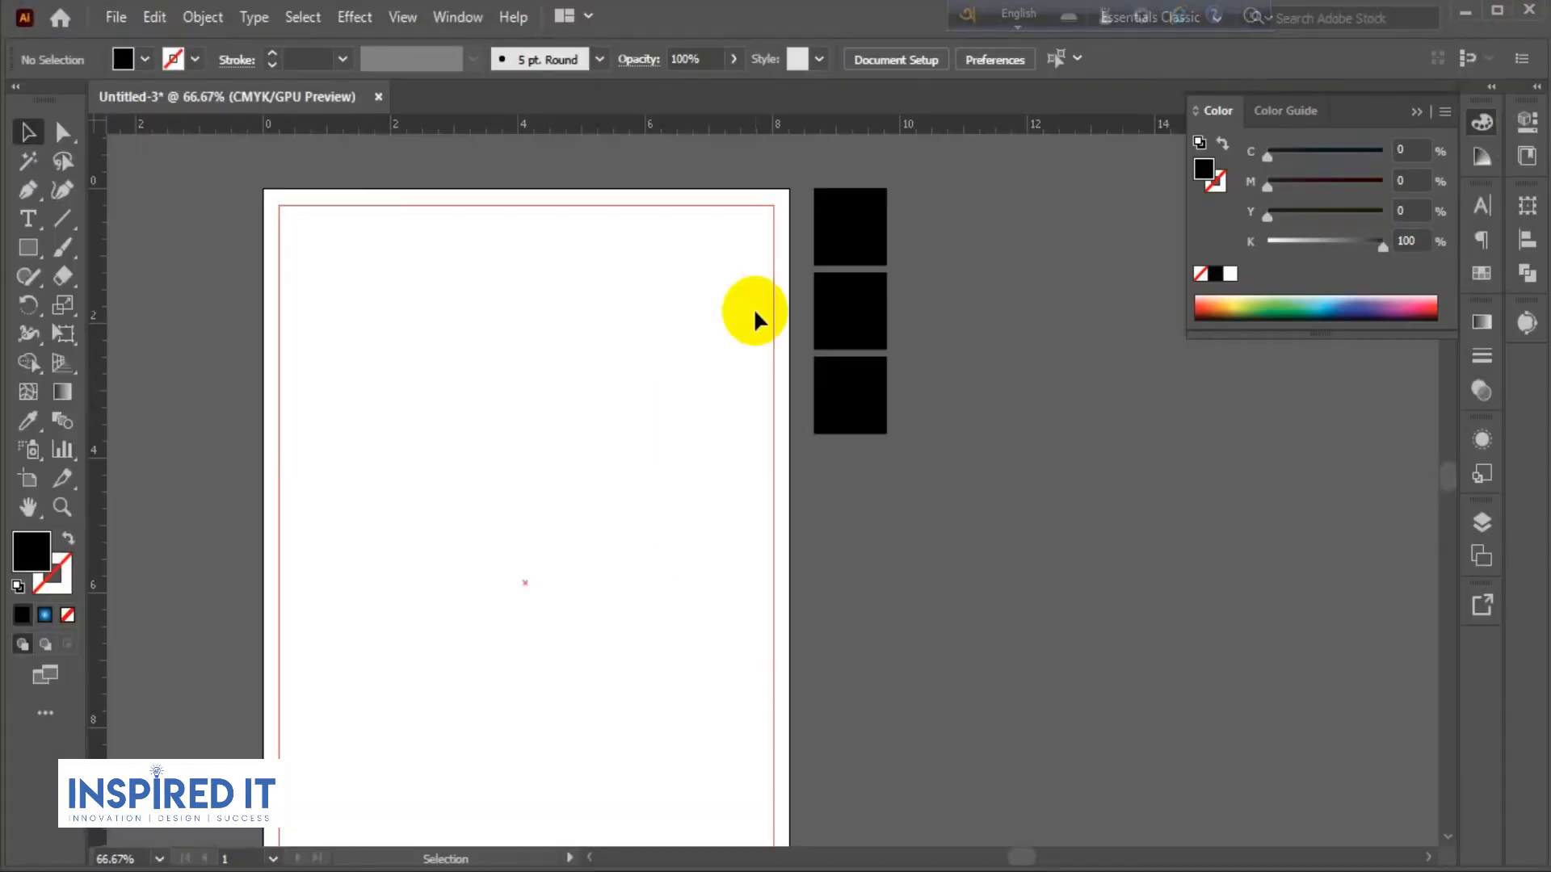
Fill the topmost of the three squares in Illustrator with the hex colour ECF6EF.
{"action": "left_click", "coordinate": [850, 226]}
{"action": "double_click", "coordinate": [32, 550]}
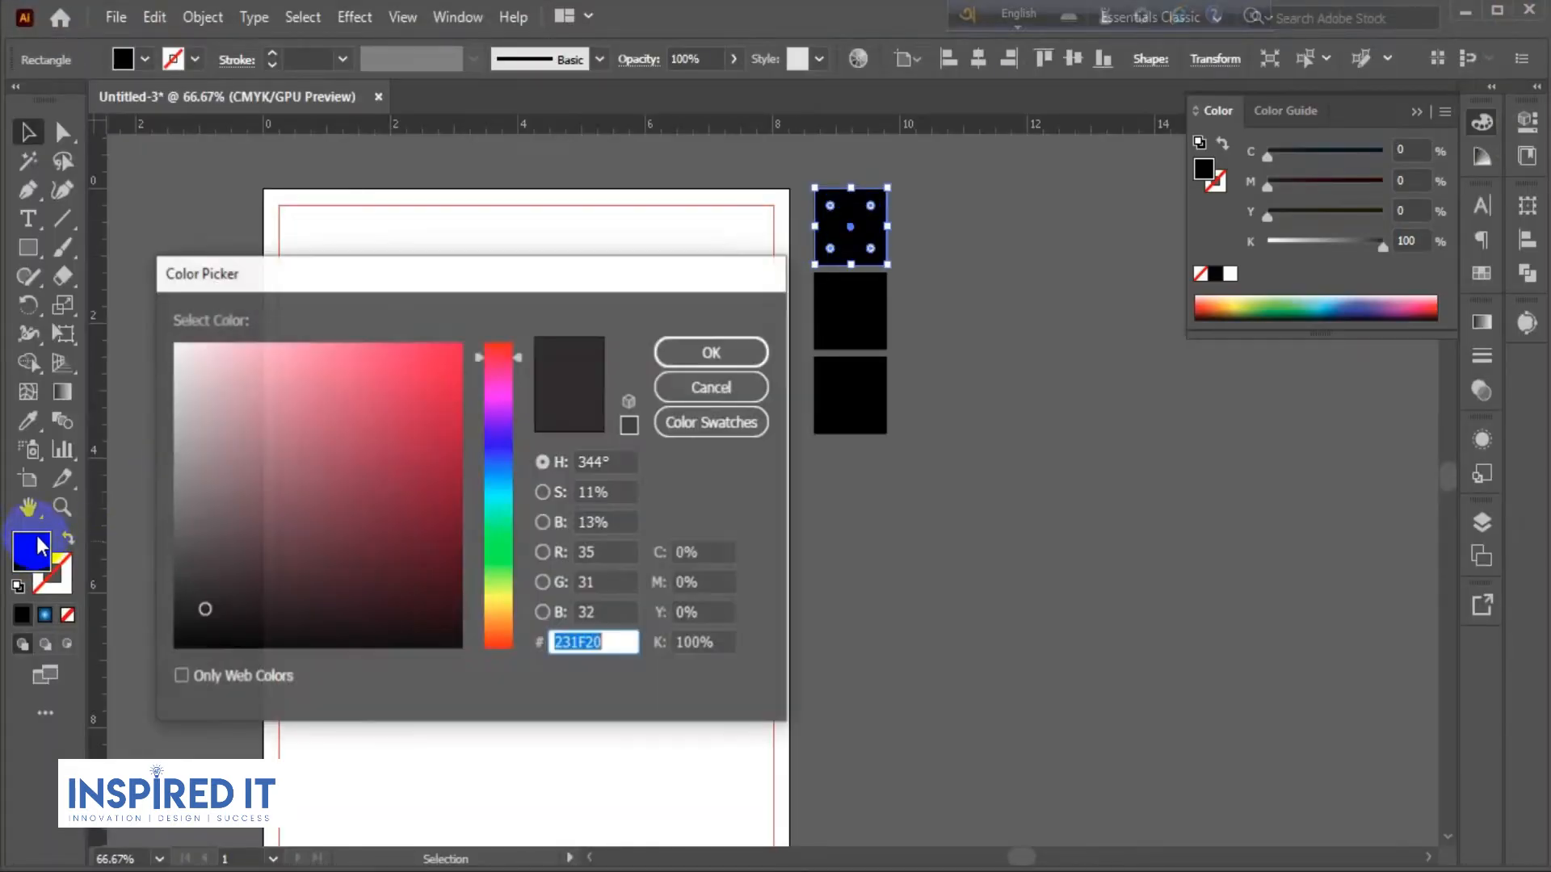
{"action": "left_click", "coordinate": [630, 642]}
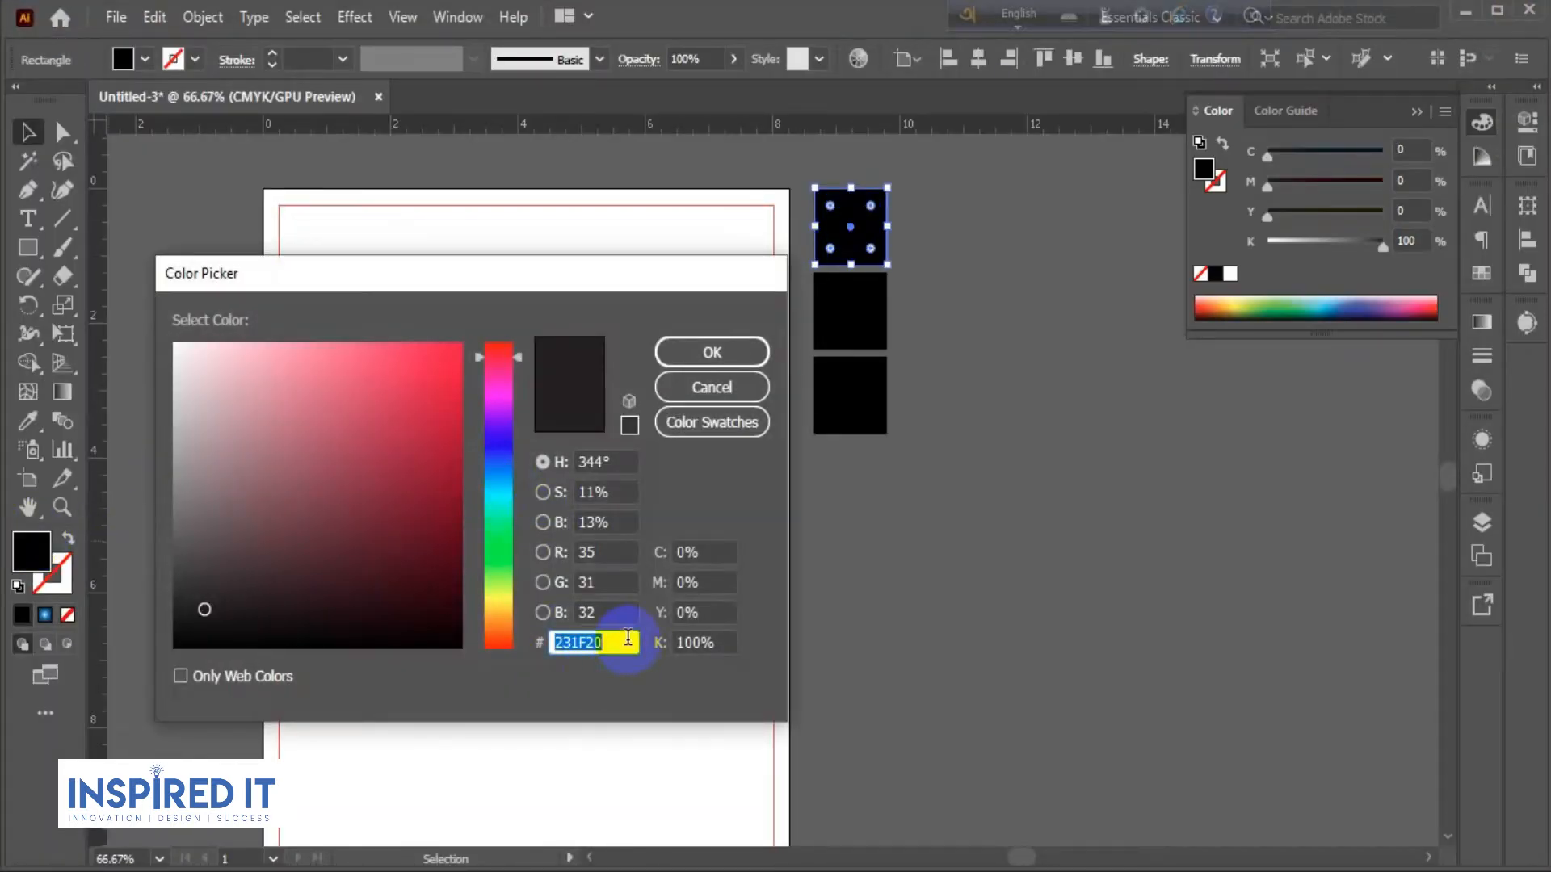
{"action": "left_click", "coordinate": [709, 352]}
{"action": "left_click", "coordinate": [423, 371]}
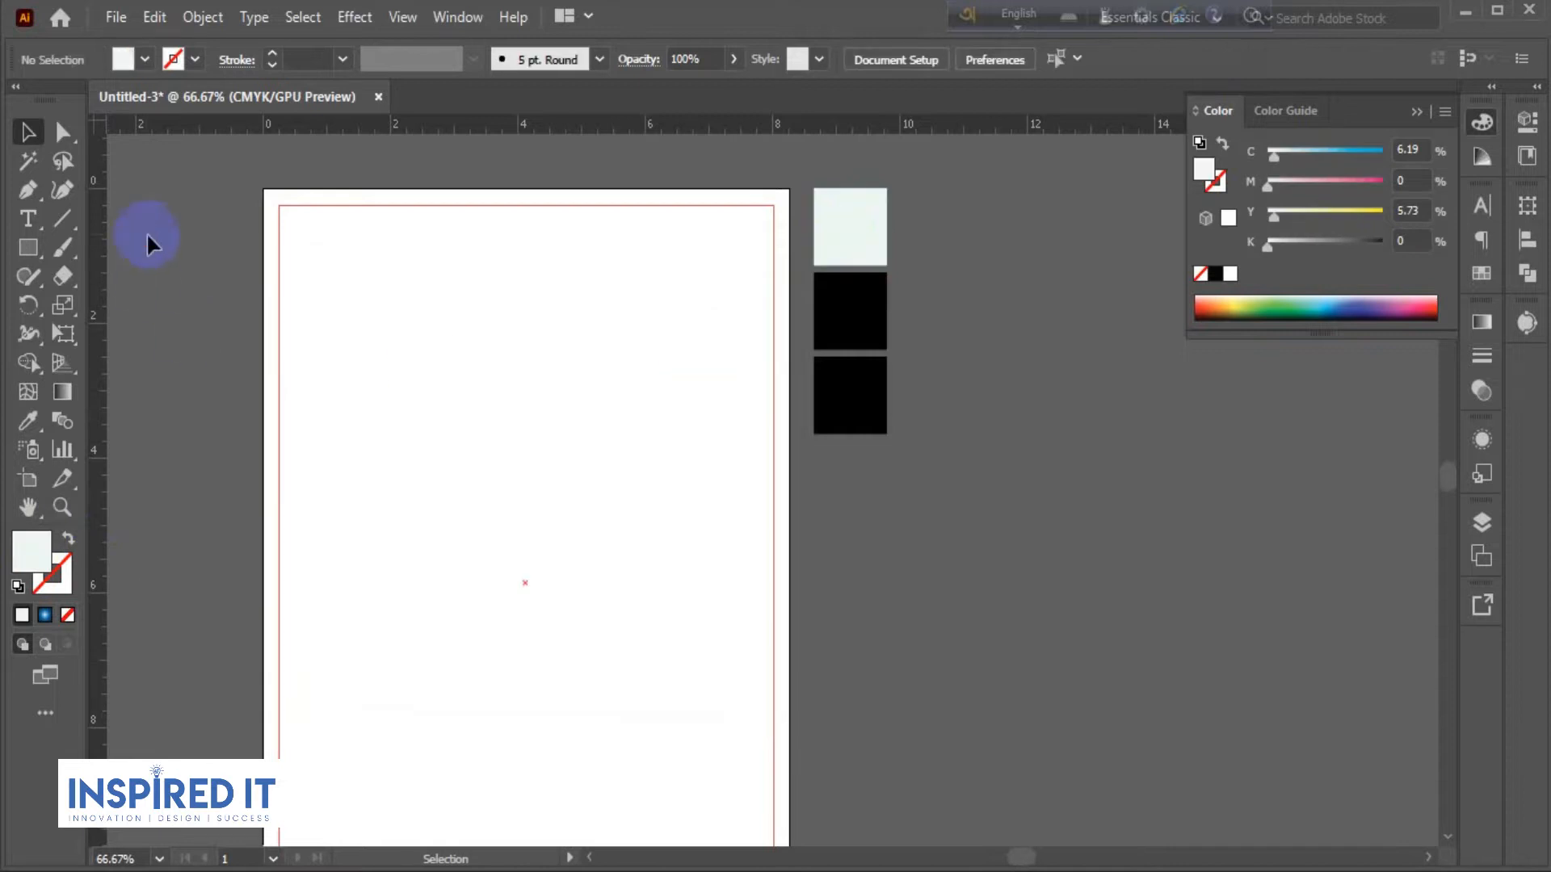
Fill the middle square with hex F15F5E from the text document, and delete the black square below it.
{"action": "left_click", "coordinate": [843, 339]}
{"action": "key", "text": "alt+Tab"}
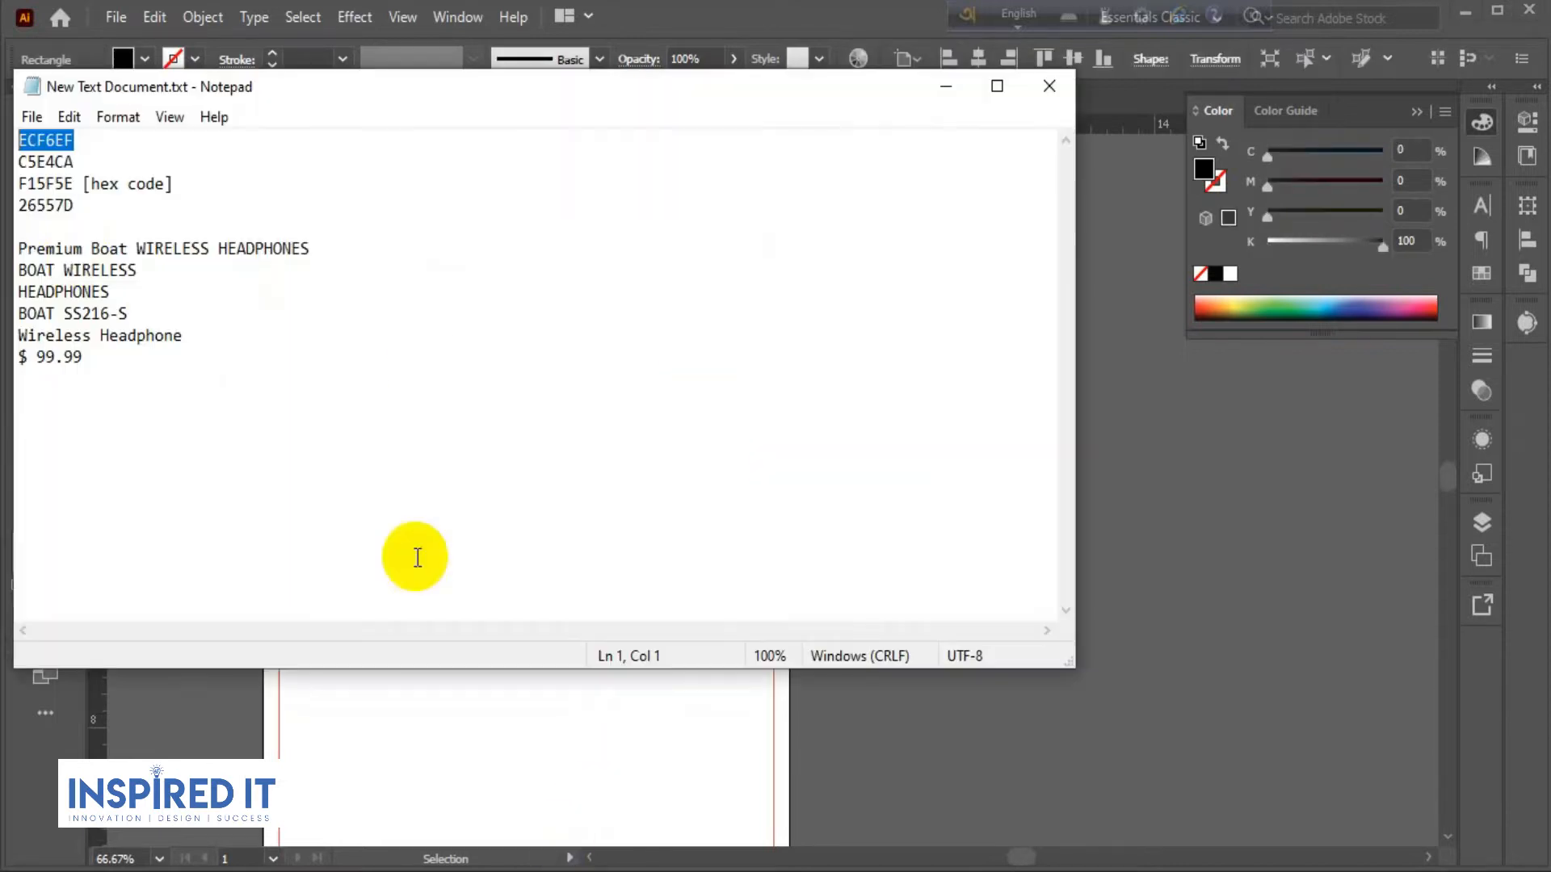
{"action": "left_click_drag", "start_coordinate": [74, 184], "coordinate": [19, 184]}
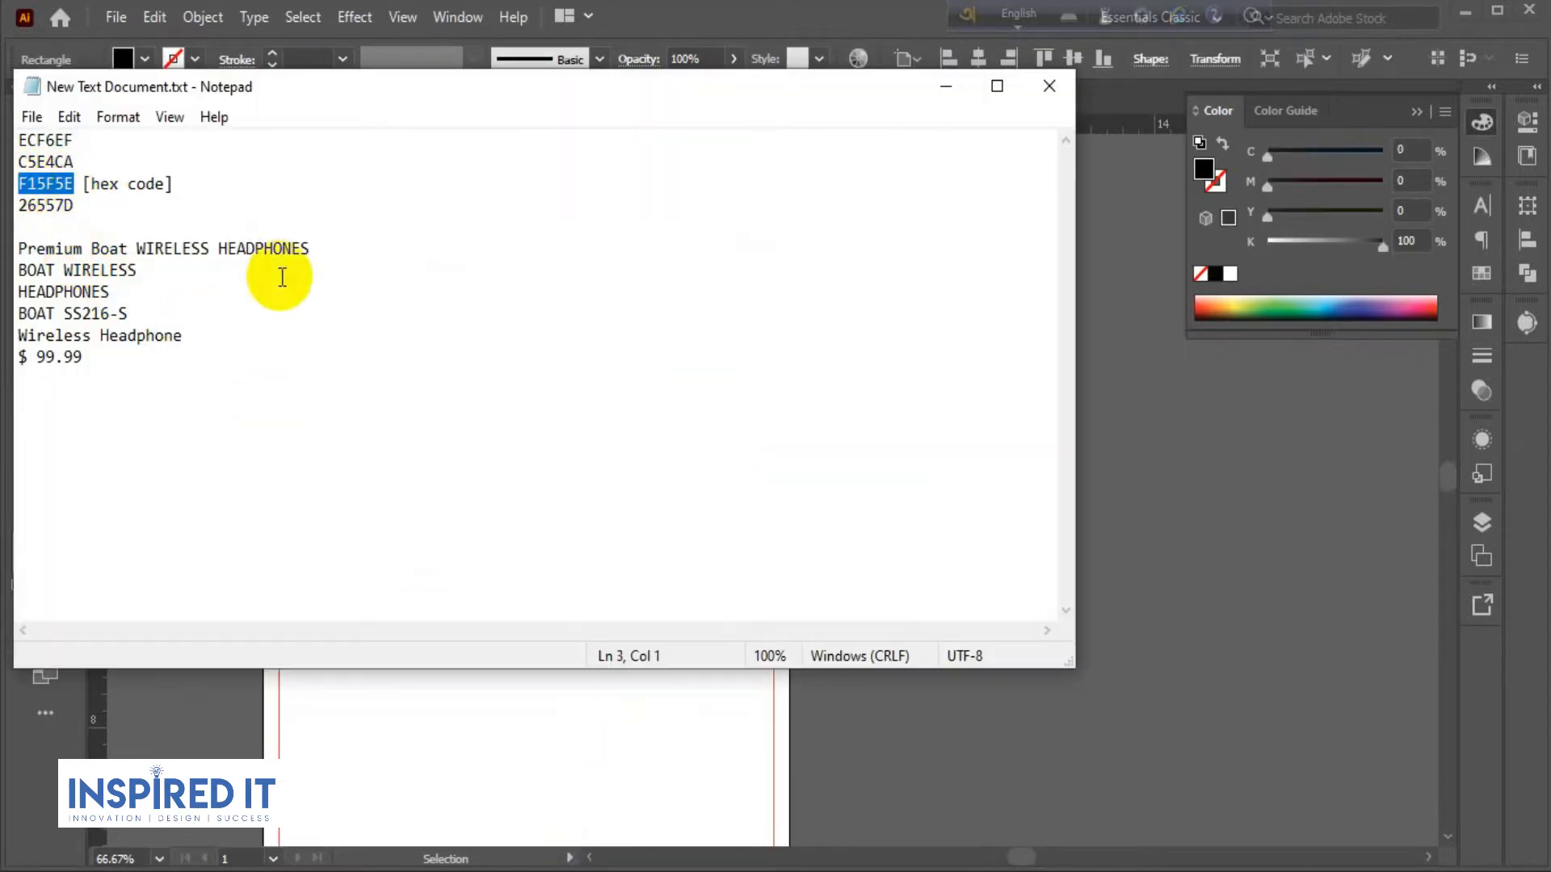
{"action": "key", "text": "alt+Tab"}
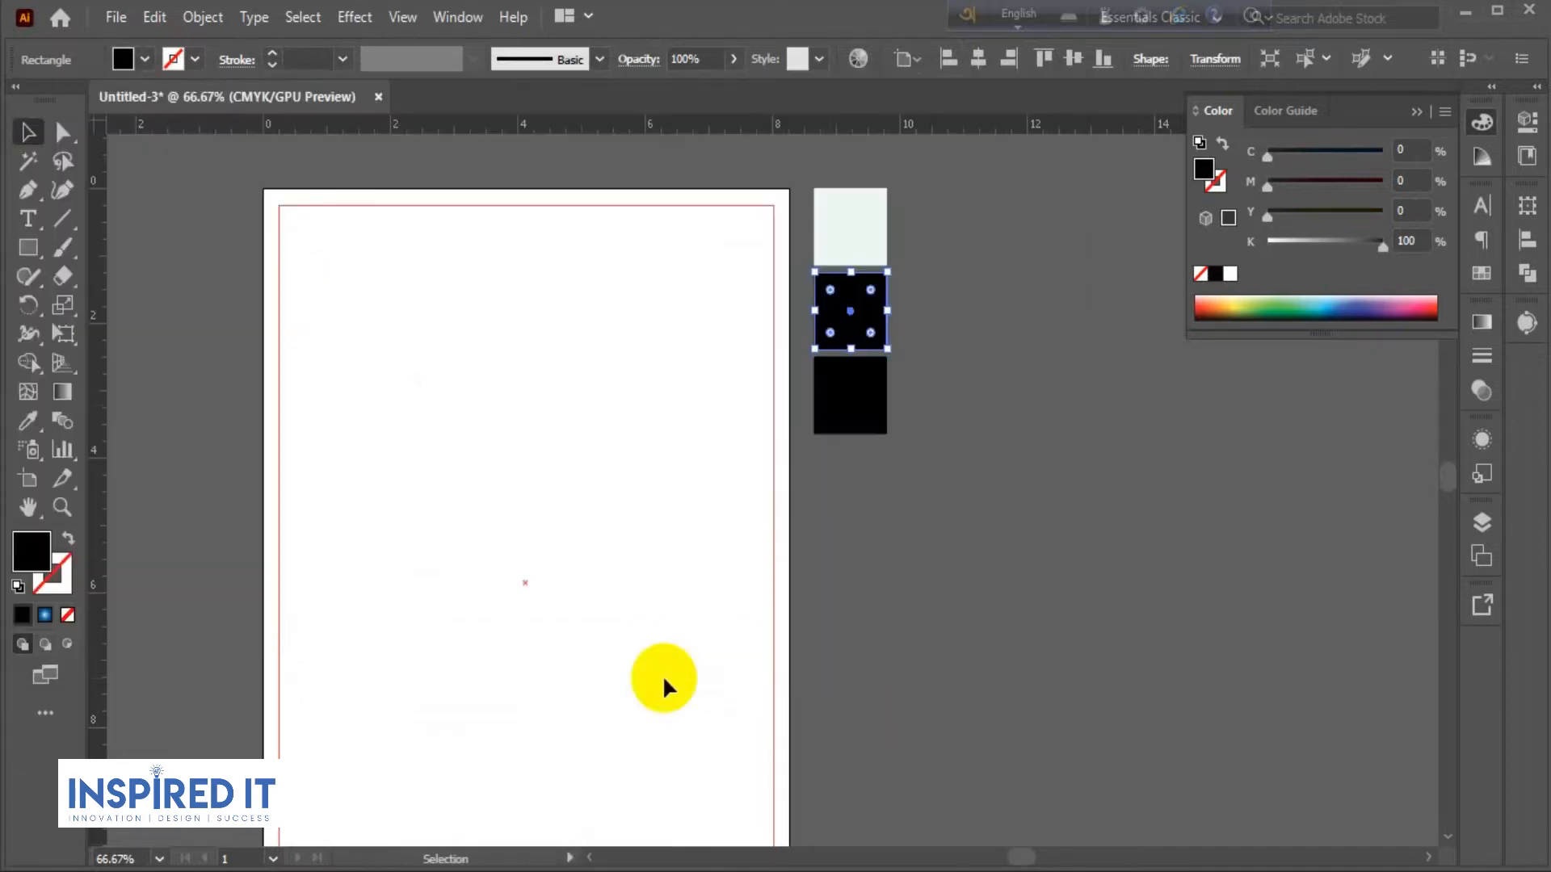
{"action": "double_click", "coordinate": [47, 564]}
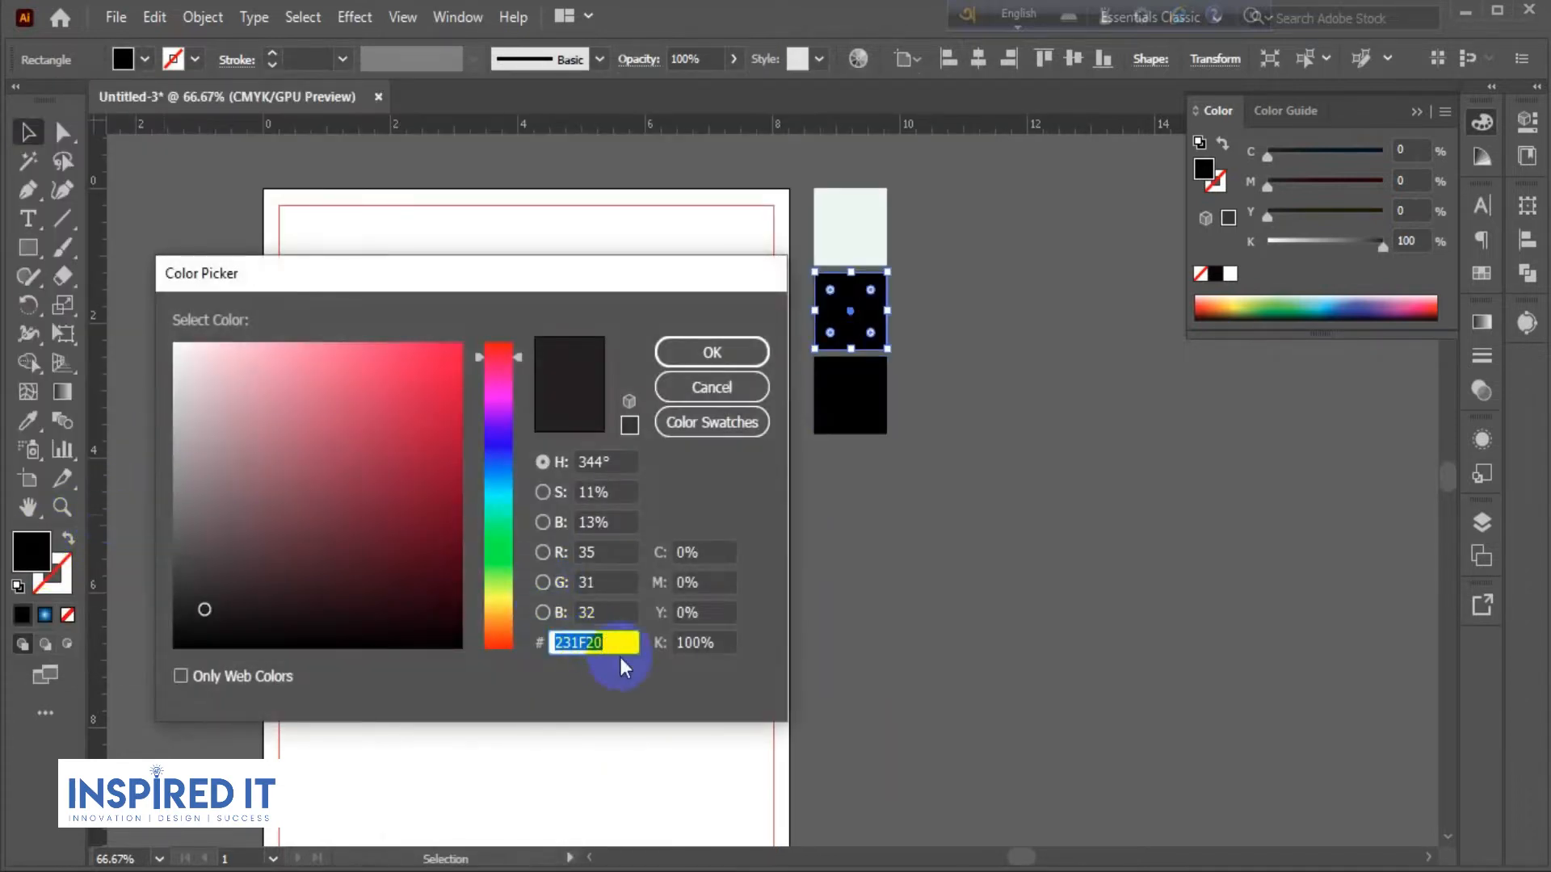
{"action": "type", "text": "F15F5E"}
{"action": "left_click", "coordinate": [711, 353]}
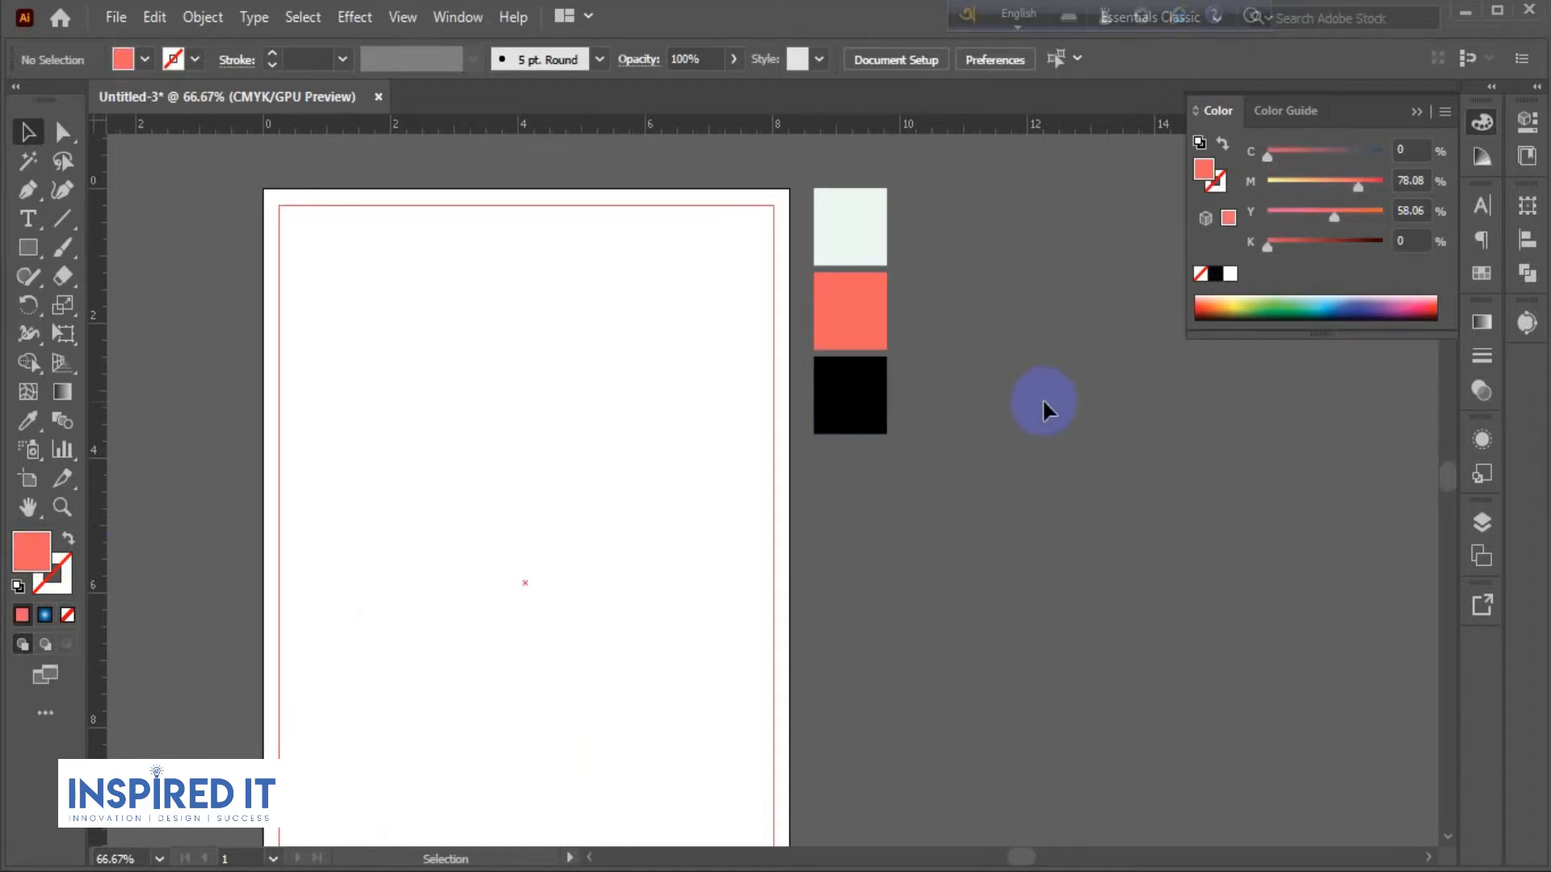
{"action": "left_click", "coordinate": [884, 392]}
{"action": "key", "text": "Delete"}
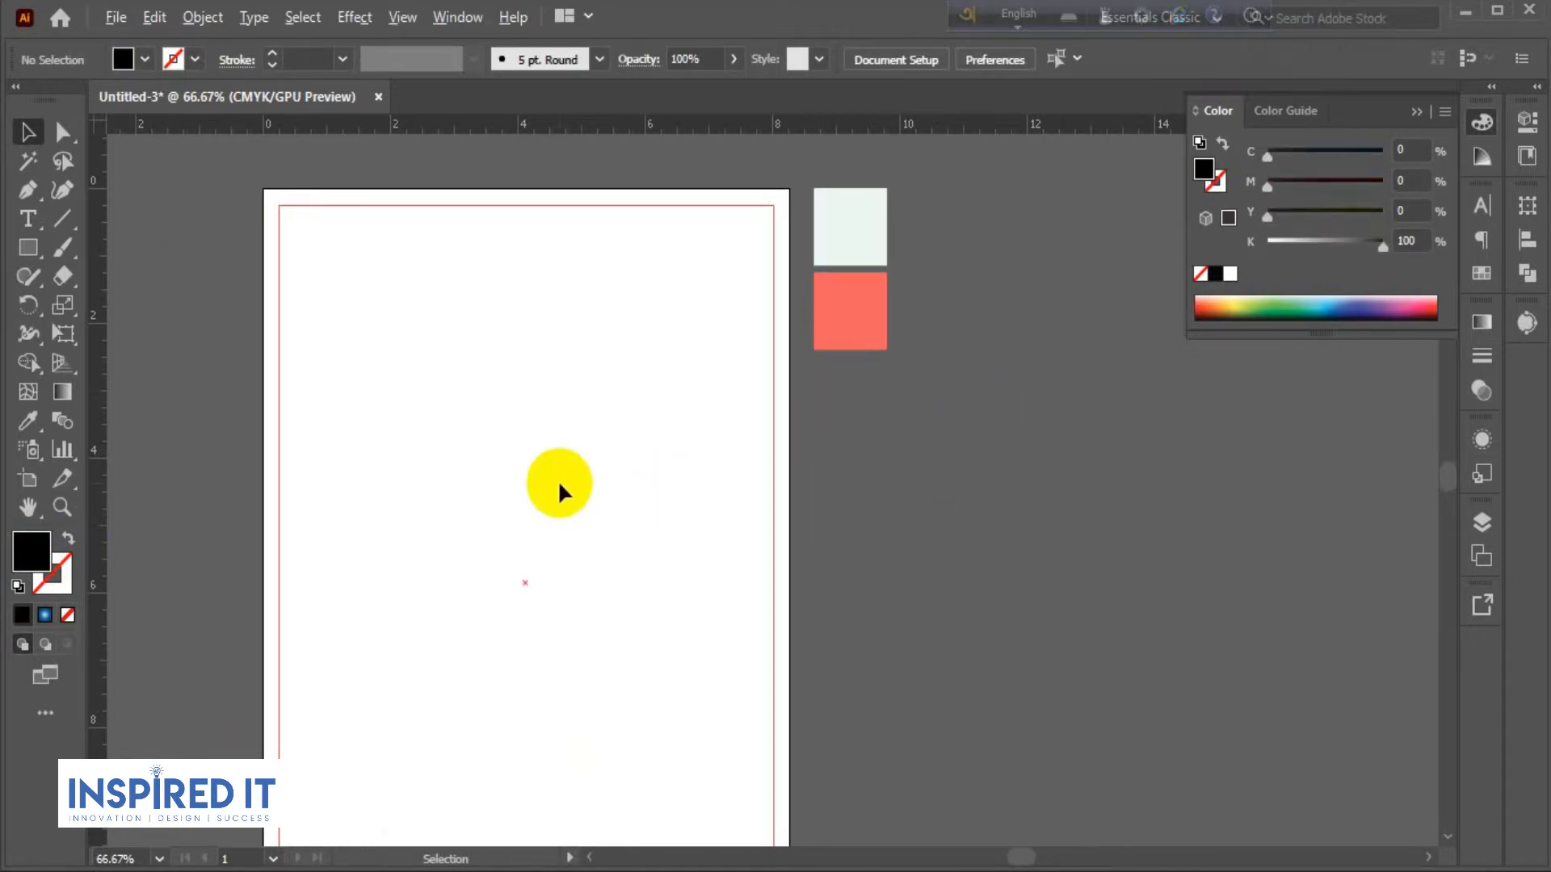
Draw a full-width rectangle across the artboard from about 1 to 4 on the vertical ruler, filled with the coral swatch colour.
{"action": "key", "text": "space"}
{"action": "left_click_drag", "start_coordinate": [562, 442], "coordinate": [571, 413]}
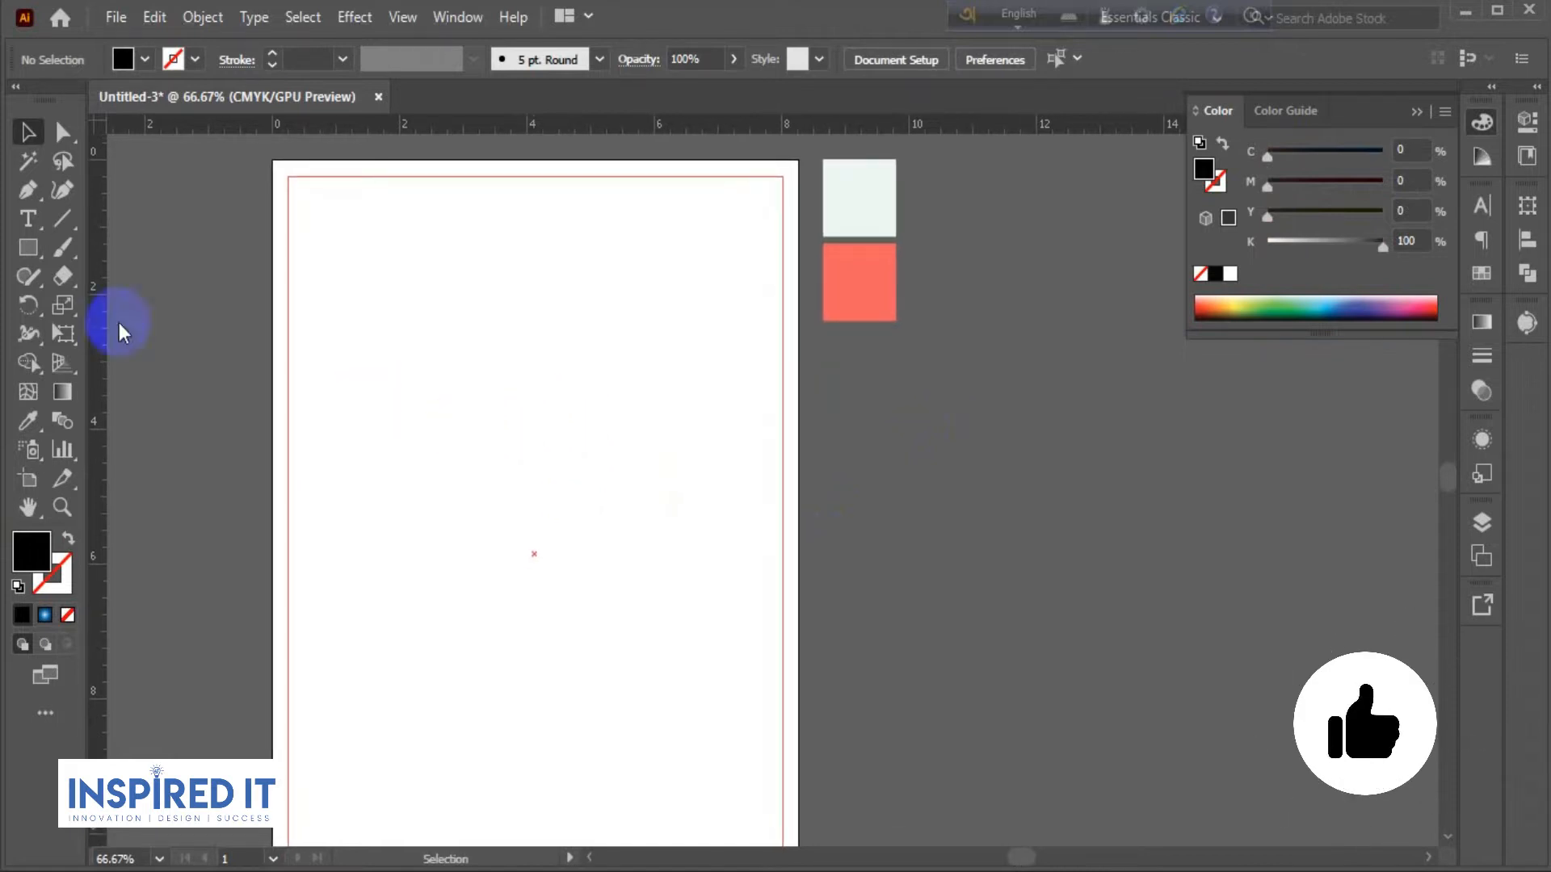
{"action": "left_click", "coordinate": [28, 247]}
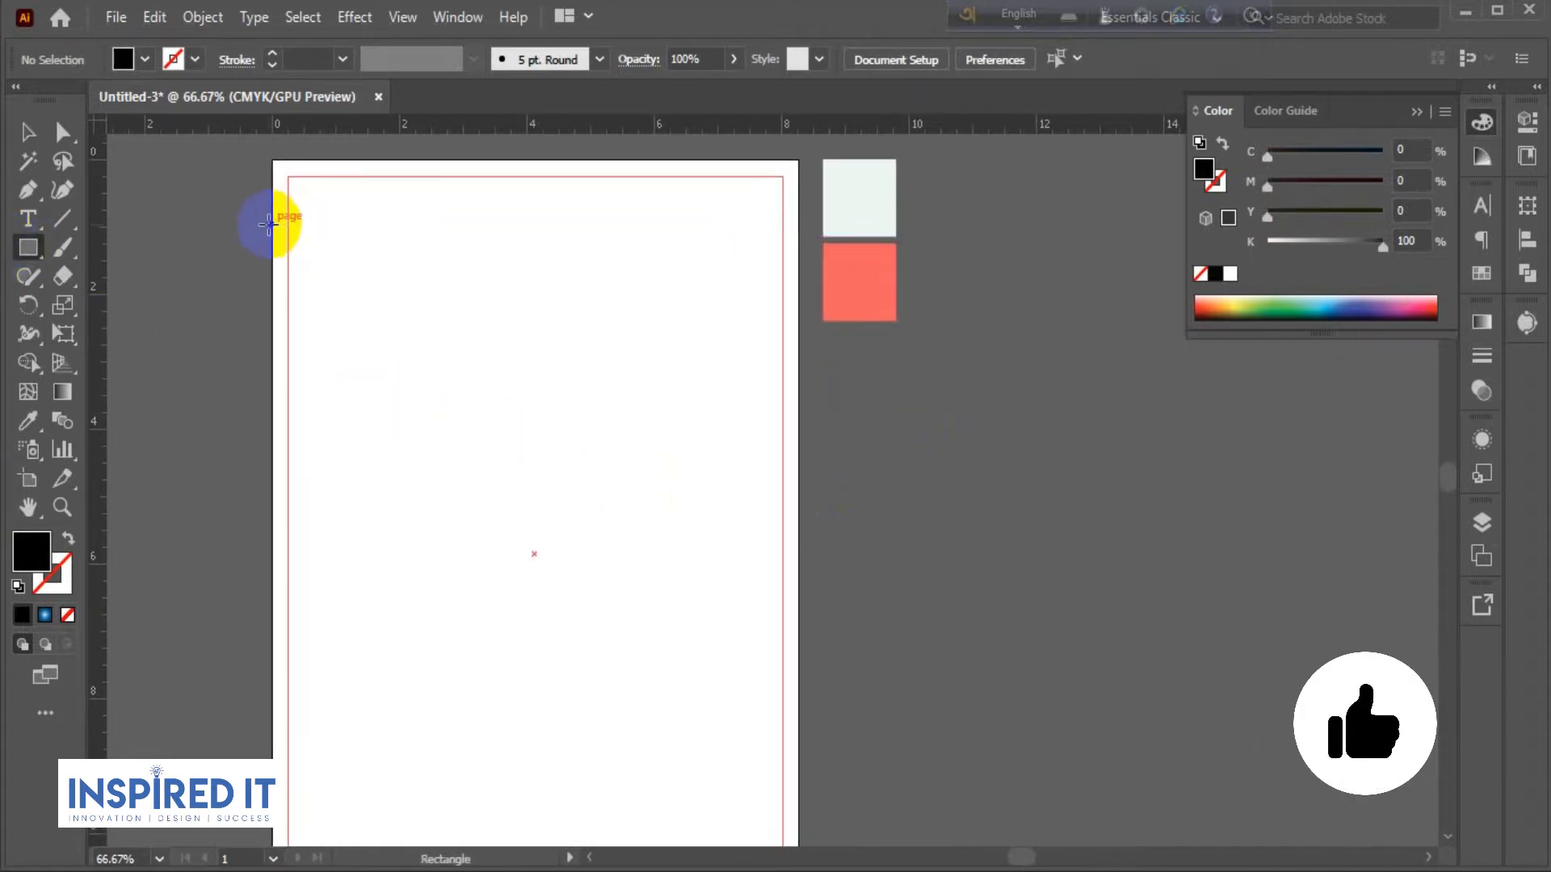
{"action": "left_click_drag", "start_coordinate": [273, 224], "coordinate": [797, 424]}
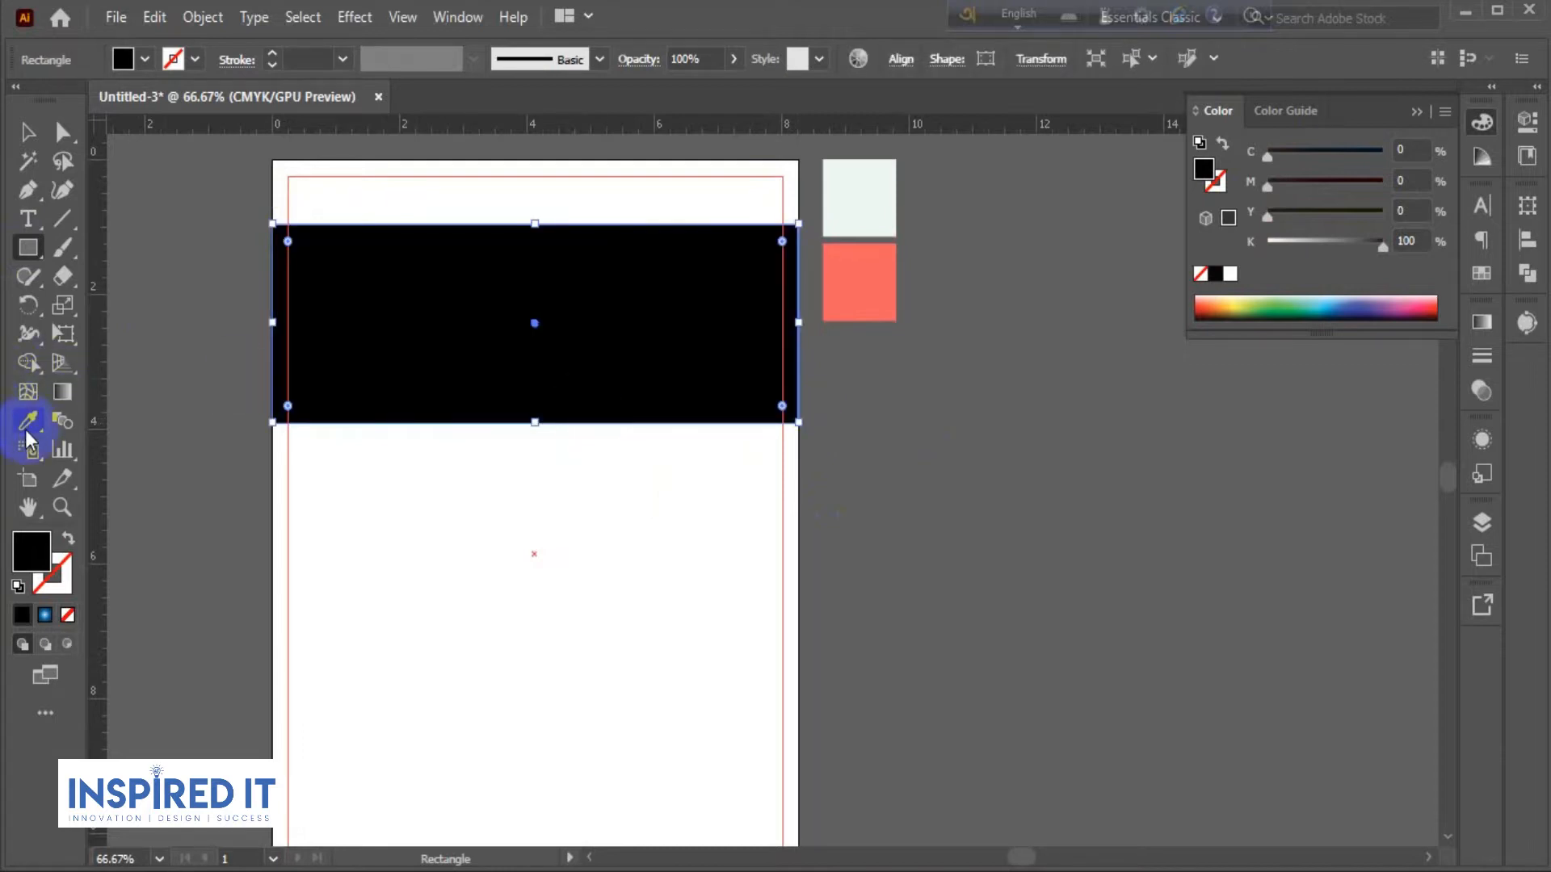
{"action": "left_click", "coordinate": [28, 426]}
{"action": "left_click", "coordinate": [877, 289]}
{"action": "left_click", "coordinate": [37, 132]}
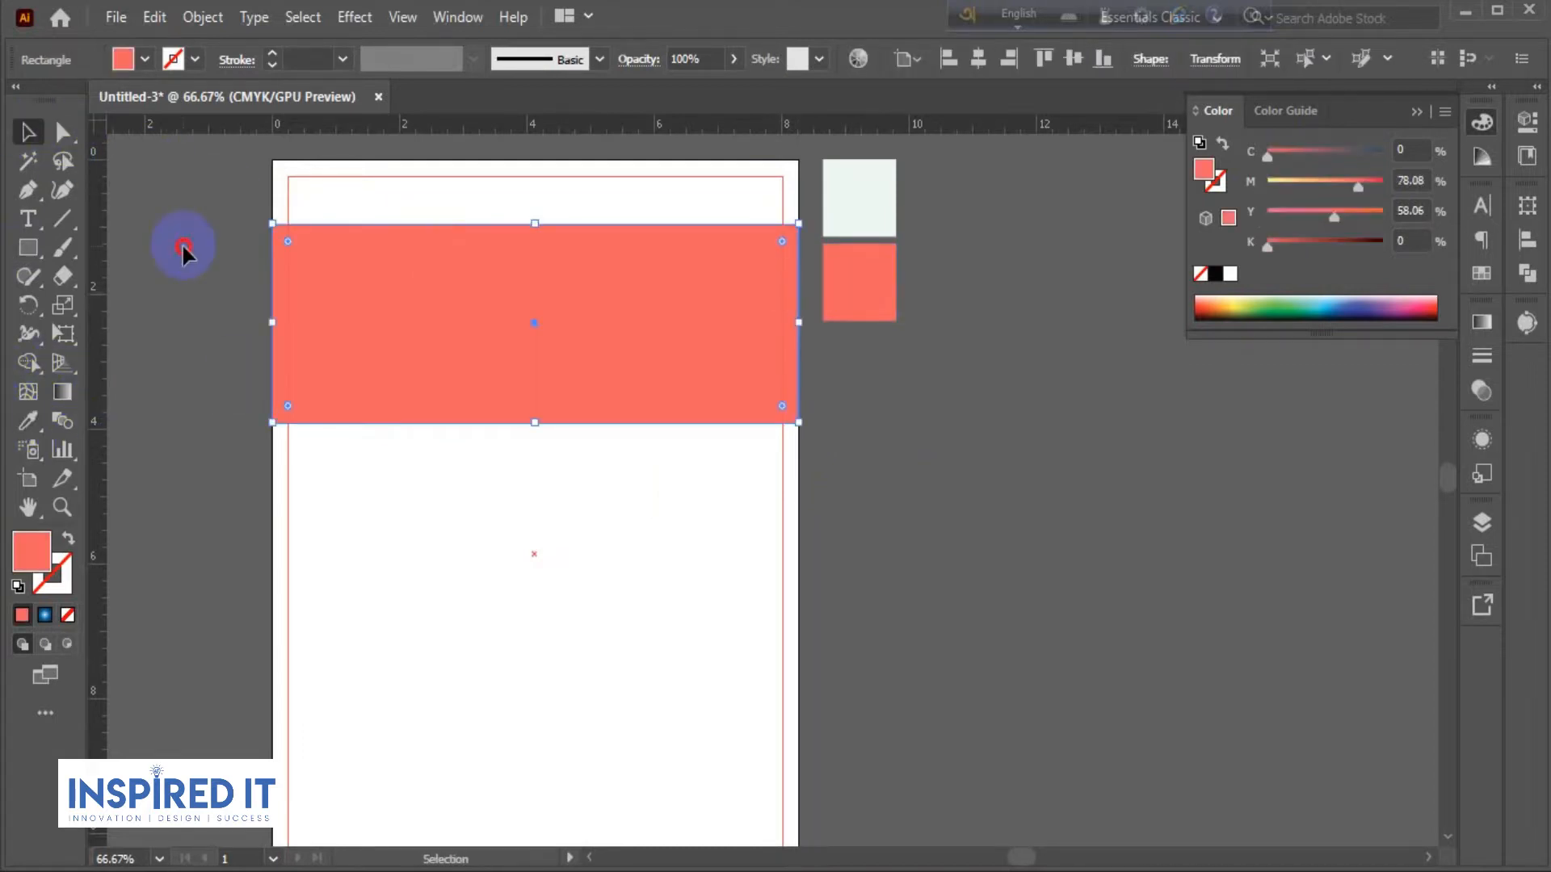
{"action": "left_click", "coordinate": [182, 247]}
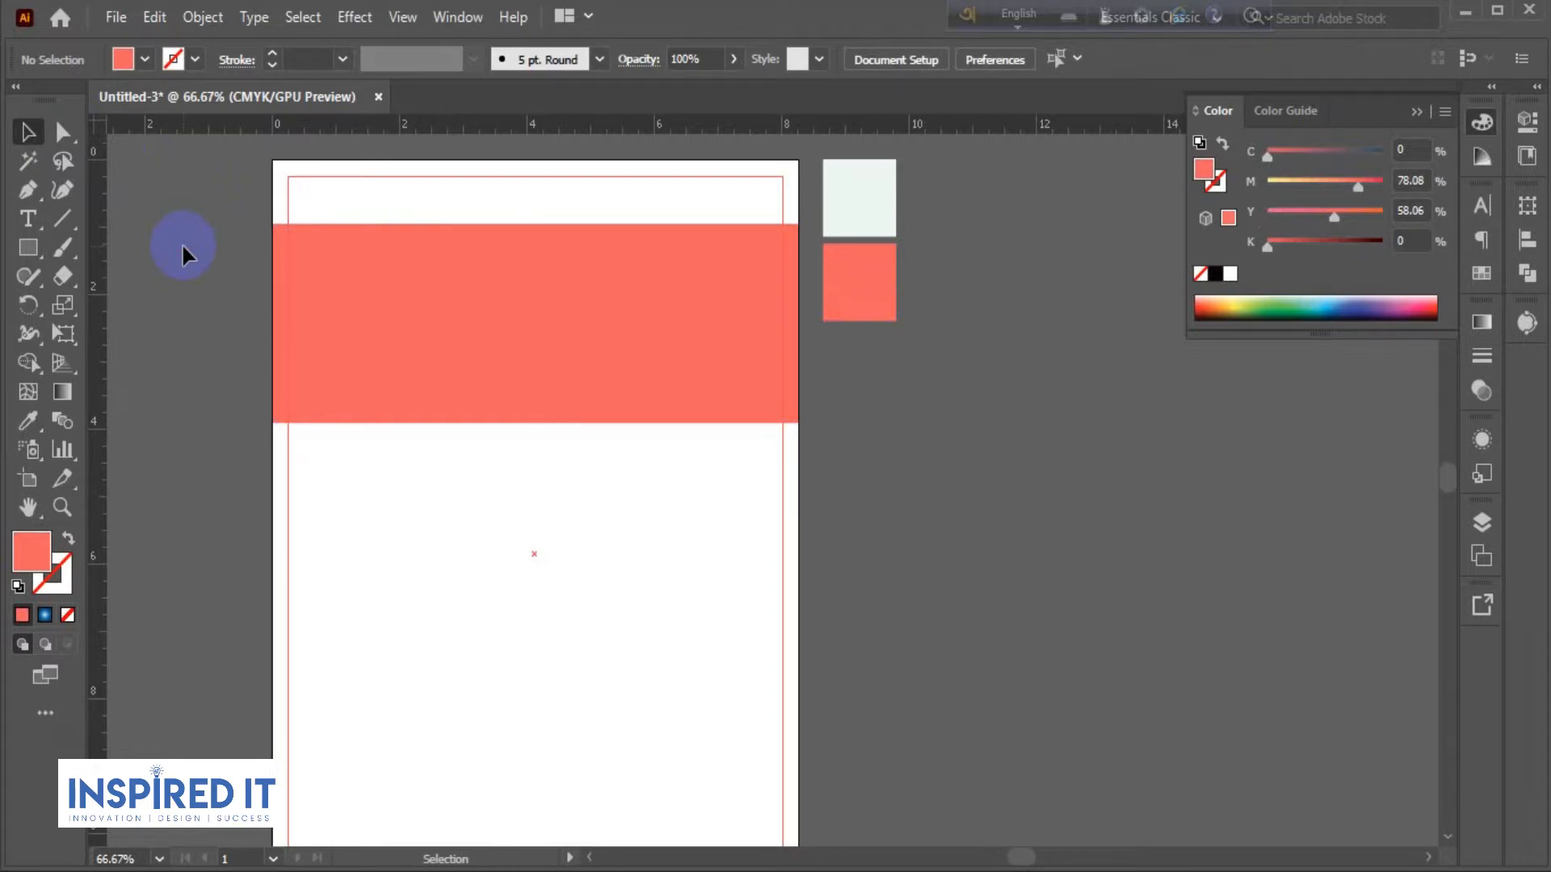
Extend the coral rectangle's bottom edge down to about 4.2 on the vertical ruler.
{"action": "left_click", "coordinate": [565, 369]}
{"action": "left_click_drag", "start_coordinate": [535, 424], "coordinate": [536, 431]}
{"action": "left_click", "coordinate": [779, 460]}
{"action": "scroll", "coordinate": [692, 461], "scroll_direction": "down", "scroll_amount": 1}
{"action": "scroll", "coordinate": [563, 427], "scroll_direction": "up", "scroll_amount": 1}
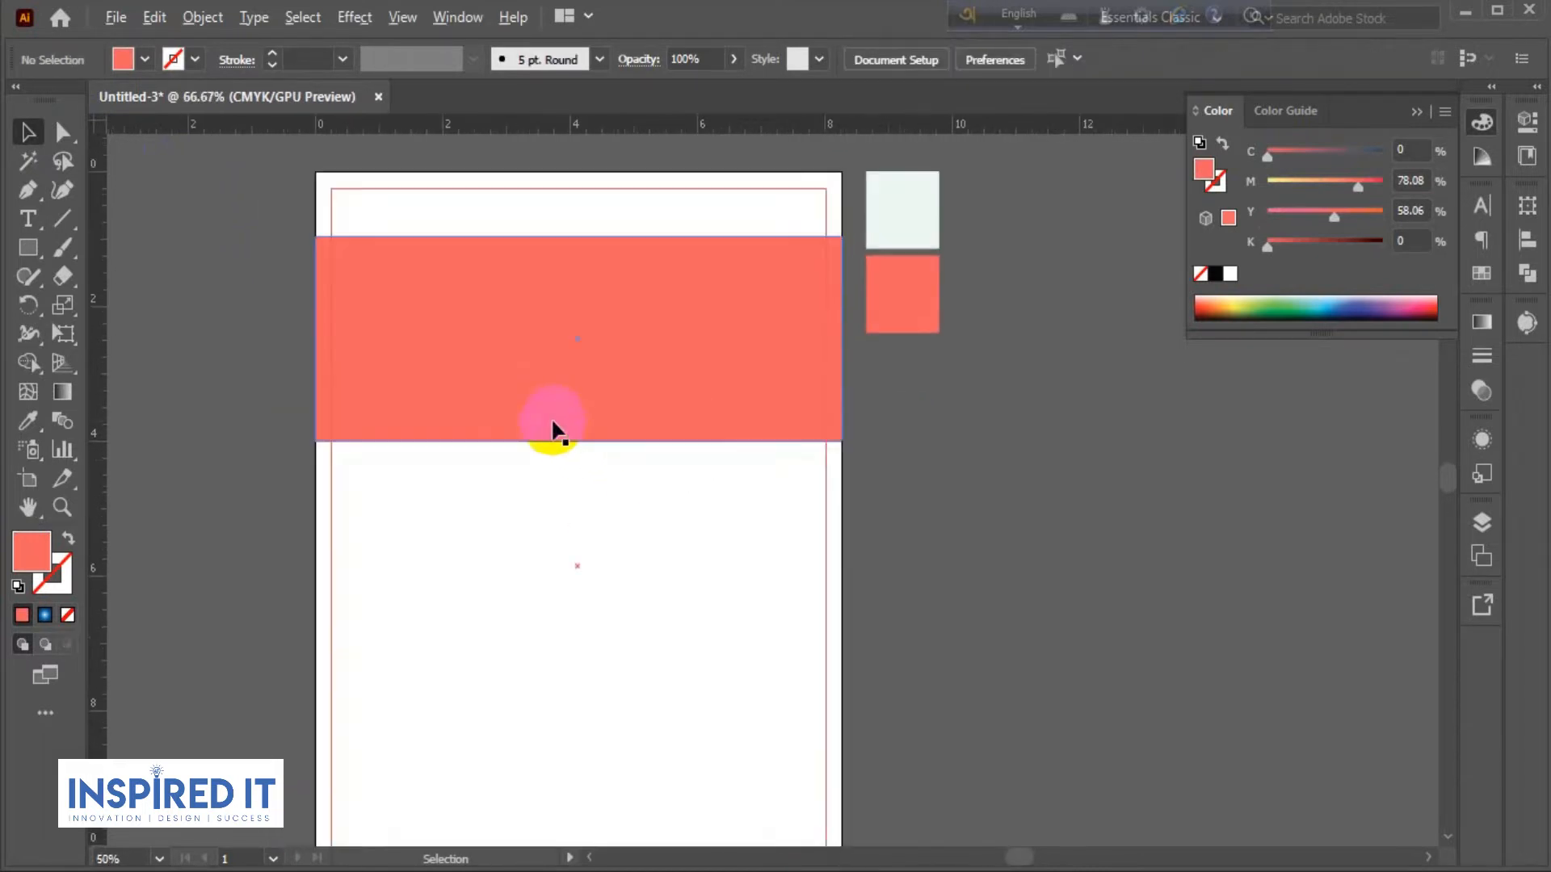
{"action": "left_click", "coordinate": [585, 421]}
{"action": "left_click_drag", "start_coordinate": [582, 441], "coordinate": [582, 453]}
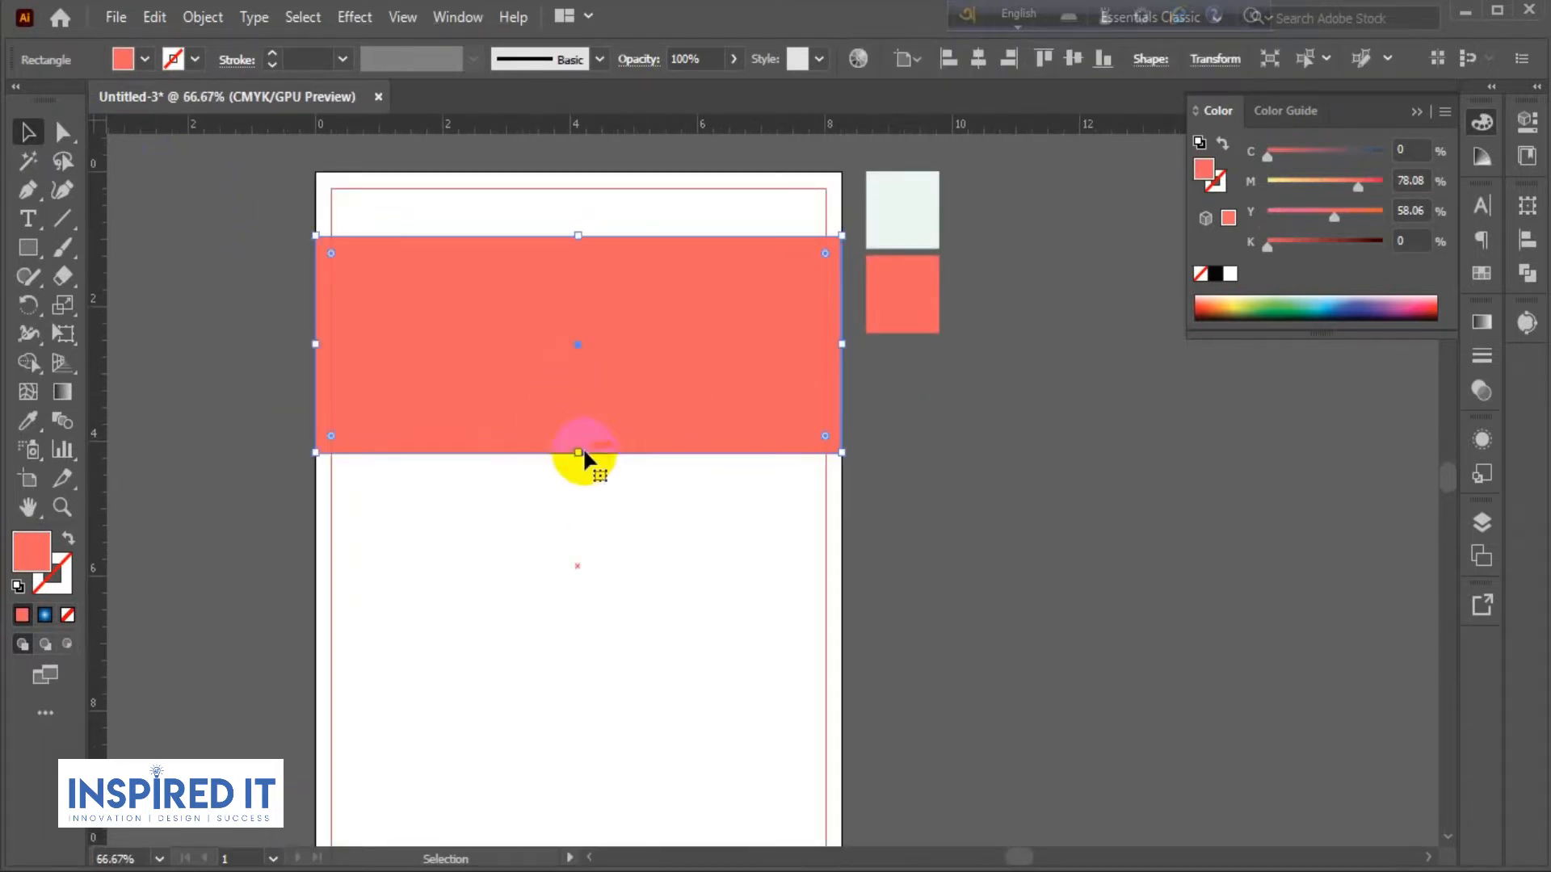
{"action": "left_click", "coordinate": [556, 494]}
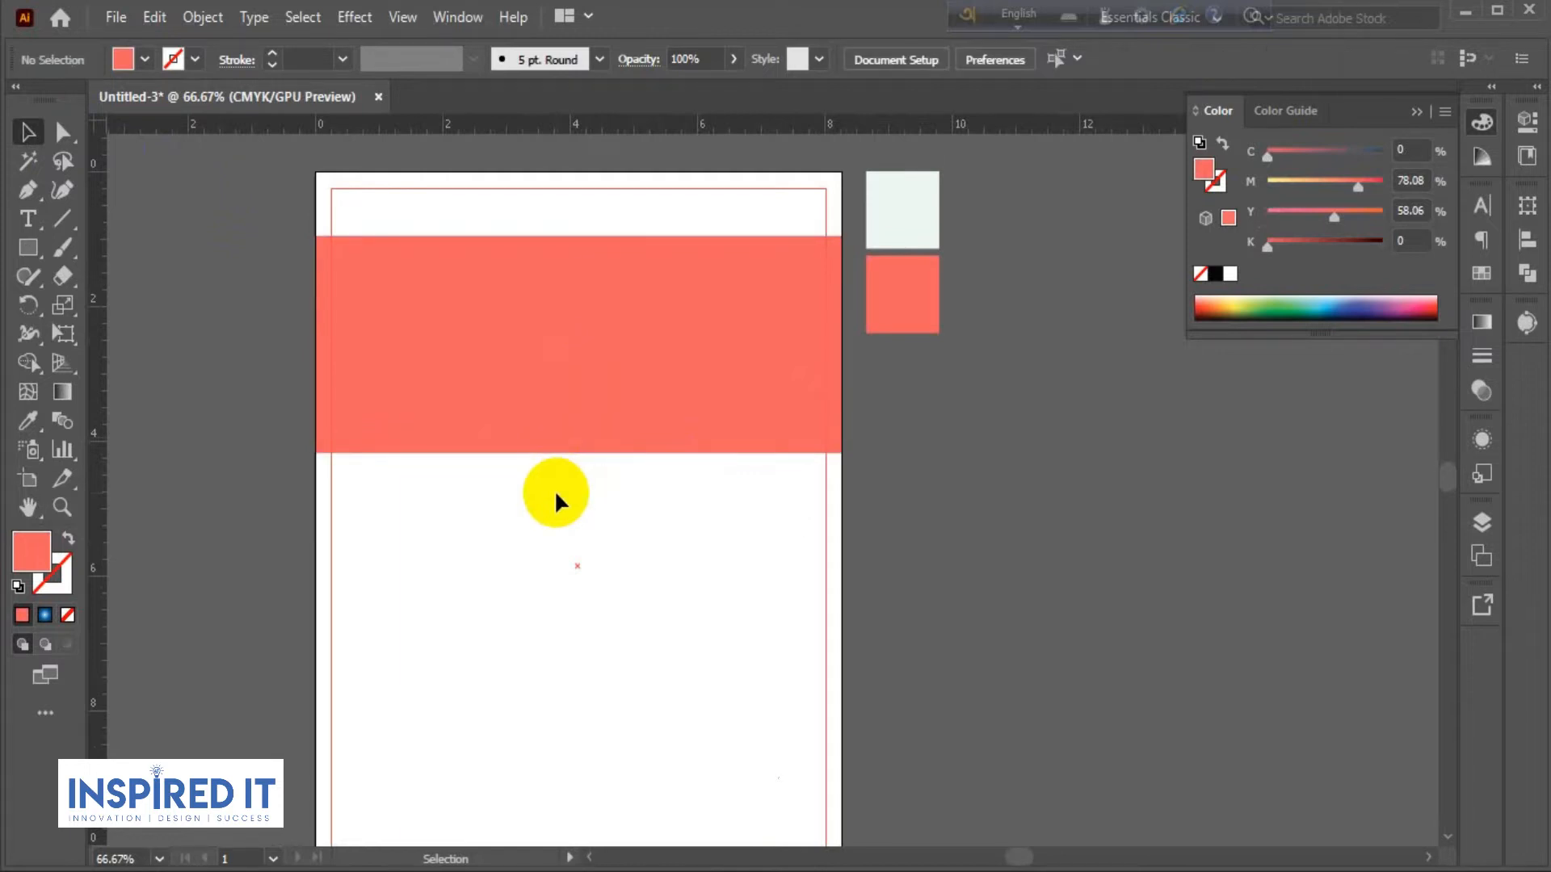
Slant the coral shape's upper edge by lowering only its top-left anchor point to about 3.4 on the vertical ruler.
{"action": "left_click", "coordinate": [62, 131]}
{"action": "left_click_drag", "start_coordinate": [316, 239], "coordinate": [312, 357]}
{"action": "left_click", "coordinate": [210, 357]}
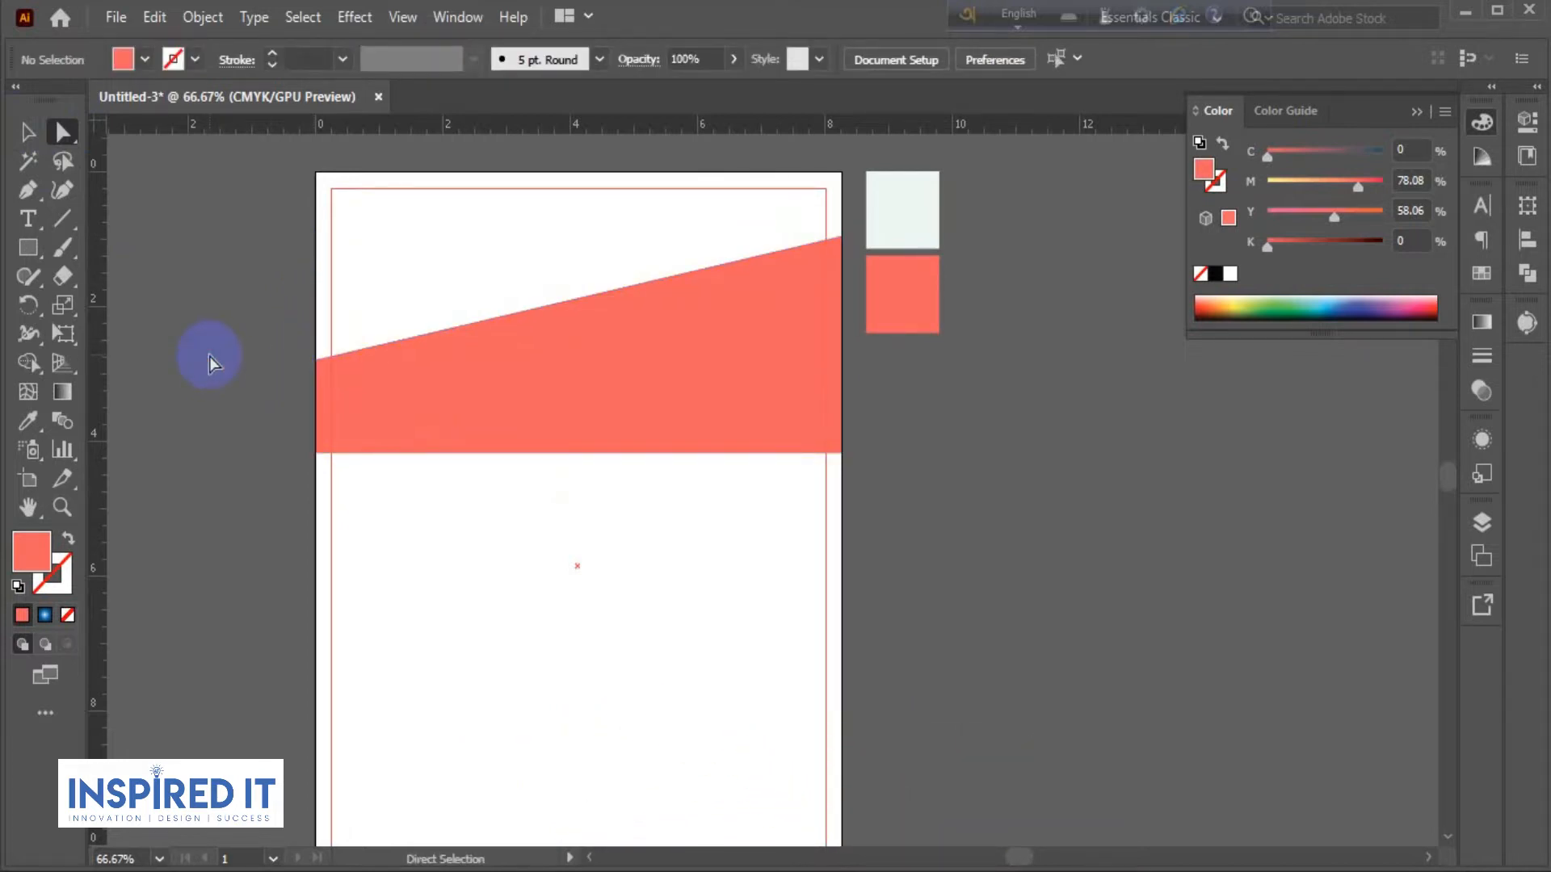
{"action": "scroll", "coordinate": [298, 375], "scroll_direction": "up", "scroll_amount": 2}
{"action": "left_click_drag", "start_coordinate": [338, 346], "coordinate": [336, 443]}
{"action": "left_click", "coordinate": [253, 435]}
Move both colour swatch squares from the right side of the artboard to its left side.
{"action": "scroll", "coordinate": [252, 431], "scroll_direction": "down", "scroll_amount": 4}
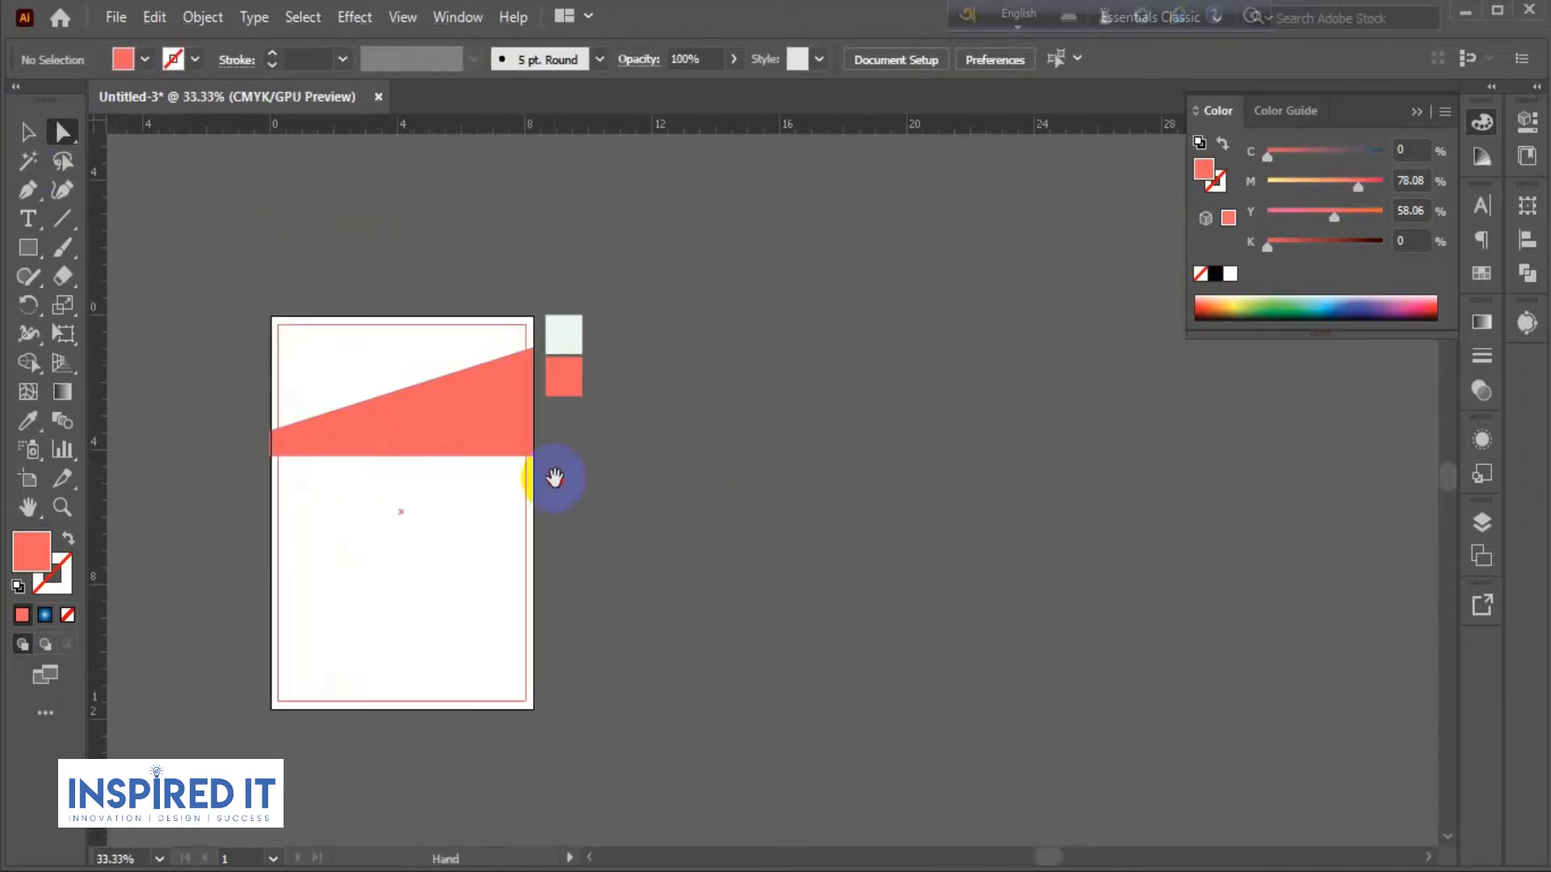
{"action": "left_click_drag", "start_coordinate": [555, 477], "coordinate": [594, 428]}
{"action": "left_click", "coordinate": [27, 132]}
{"action": "left_click_drag", "start_coordinate": [559, 353], "coordinate": [684, 350]}
{"action": "scroll", "coordinate": [698, 322], "scroll_direction": "up", "scroll_amount": 2}
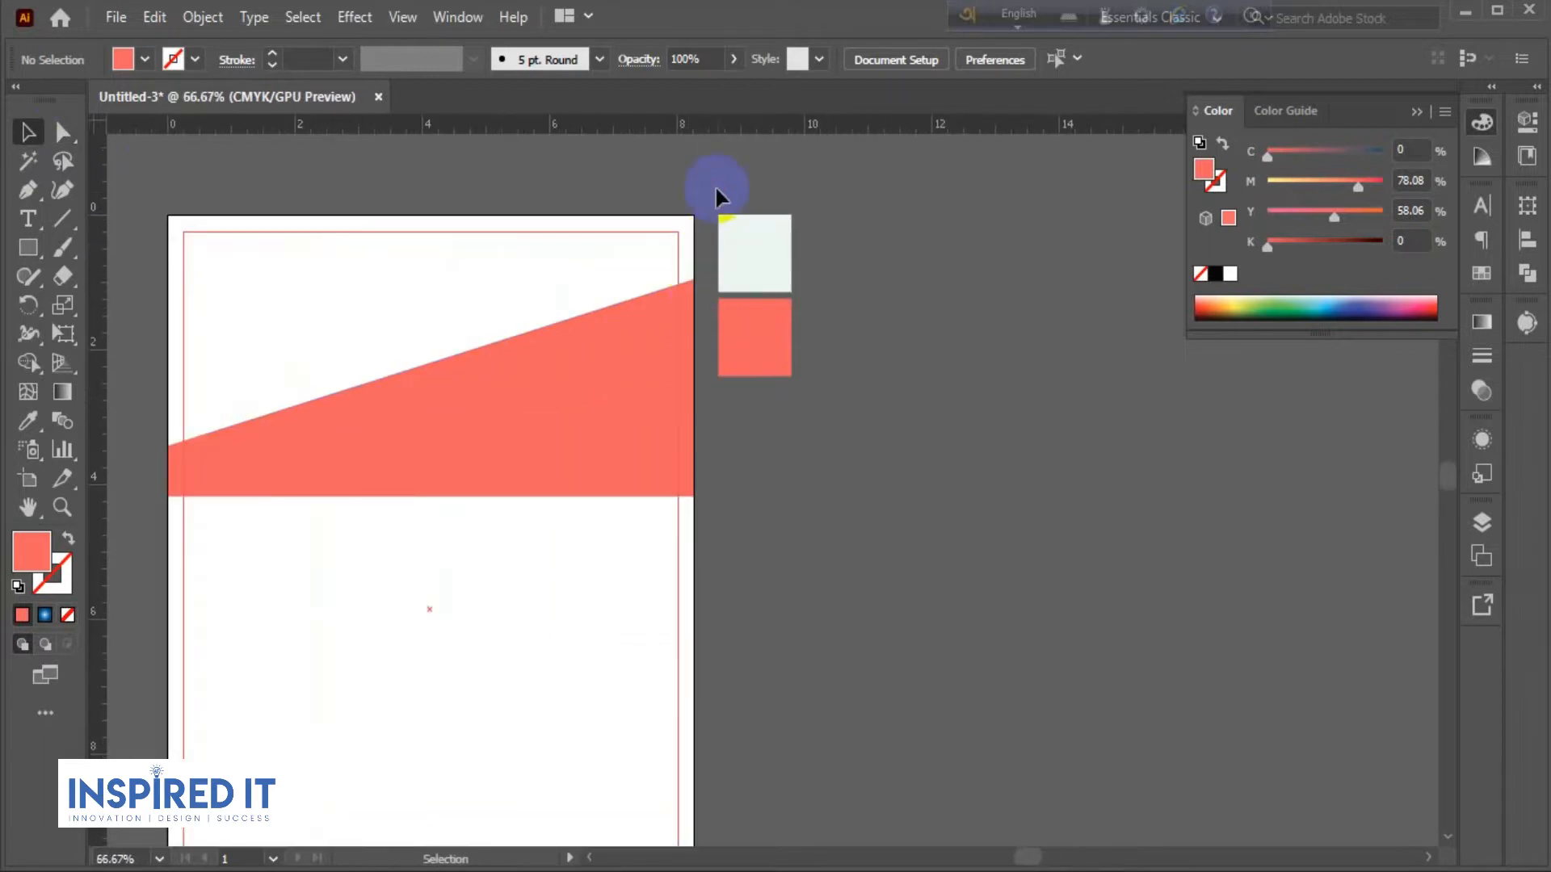
{"action": "left_click_drag", "start_coordinate": [773, 415], "coordinate": [808, 414]}
{"action": "scroll", "coordinate": [858, 406], "scroll_direction": "down", "scroll_amount": 1}
{"action": "left_click_drag", "start_coordinate": [776, 300], "coordinate": [280, 298]}
{"action": "left_click", "coordinate": [874, 391]}
{"action": "left_click_drag", "start_coordinate": [875, 391], "coordinate": [856, 315]}
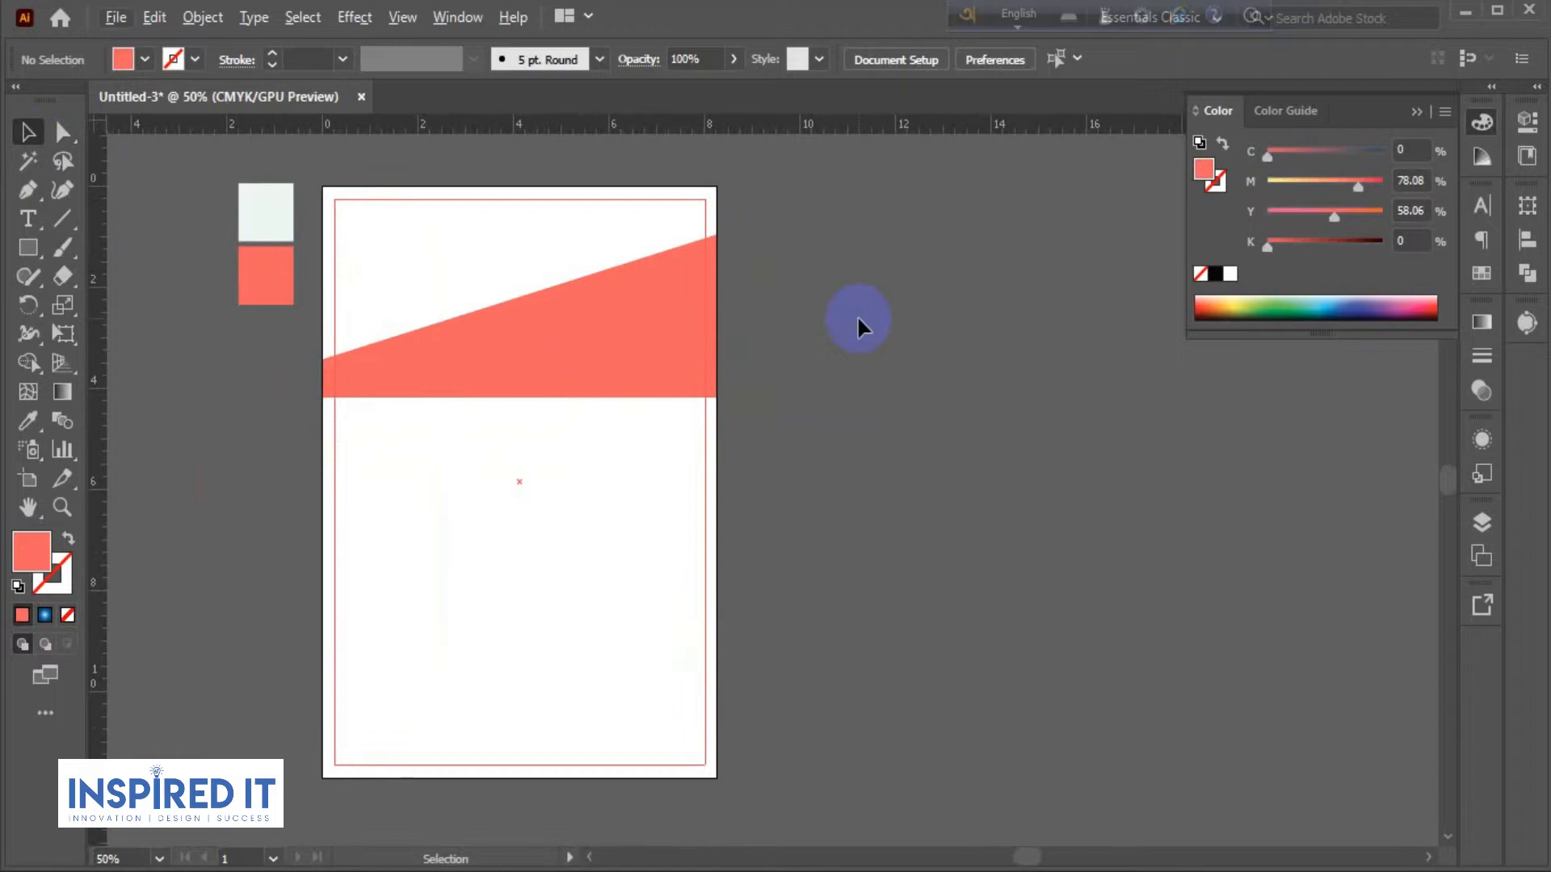
Draw a rectangle covering the whole artboard and fill it with the pale mint swatch colour.
{"action": "left_click", "coordinate": [39, 249]}
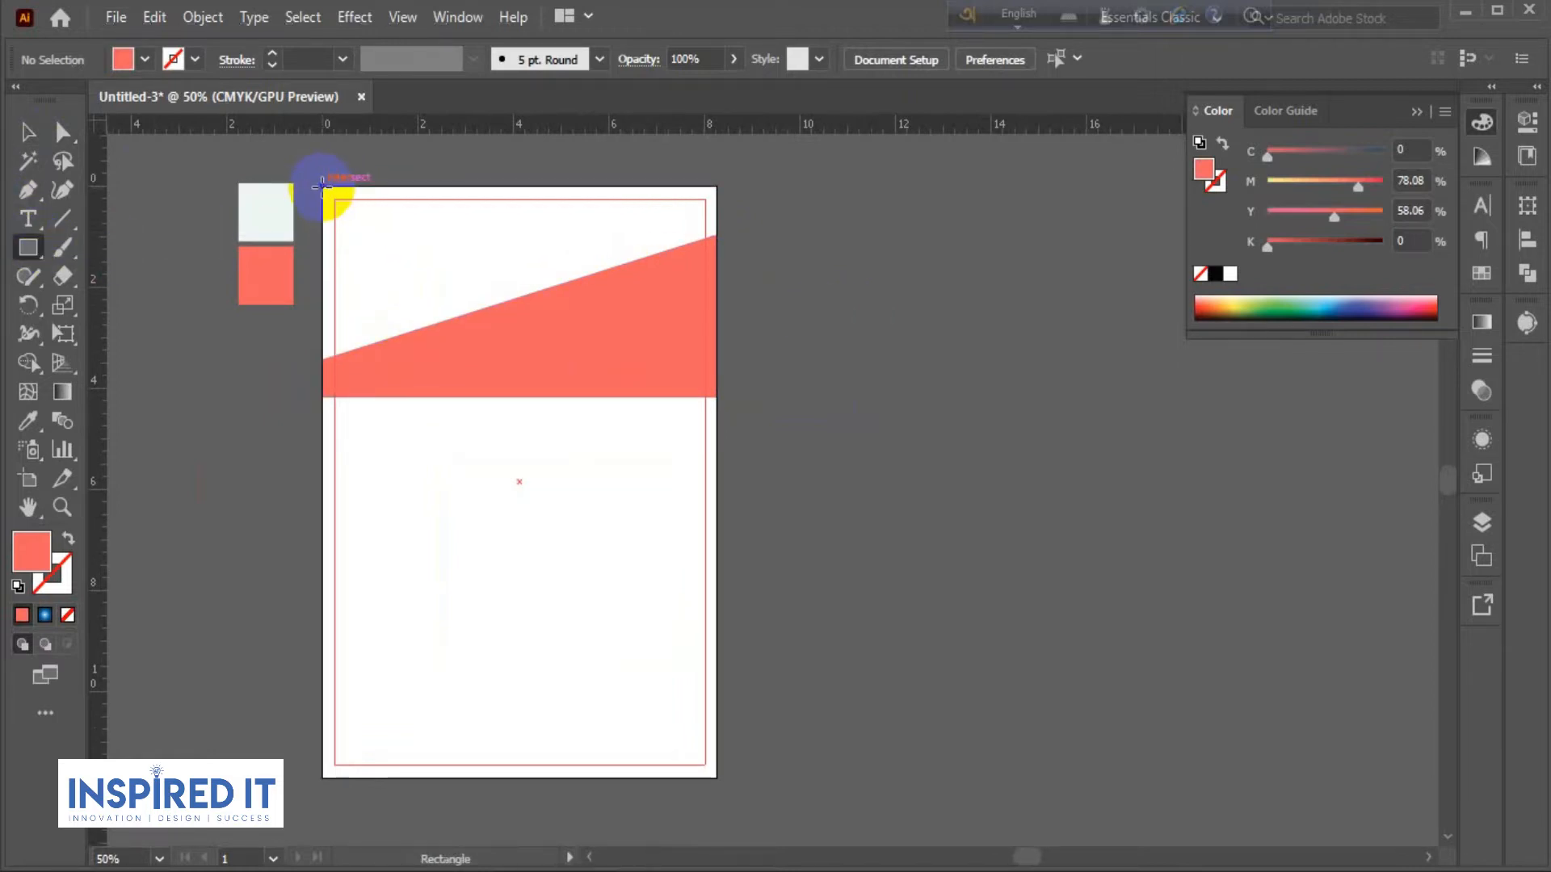
{"action": "left_click_drag", "start_coordinate": [322, 187], "coordinate": [716, 777]}
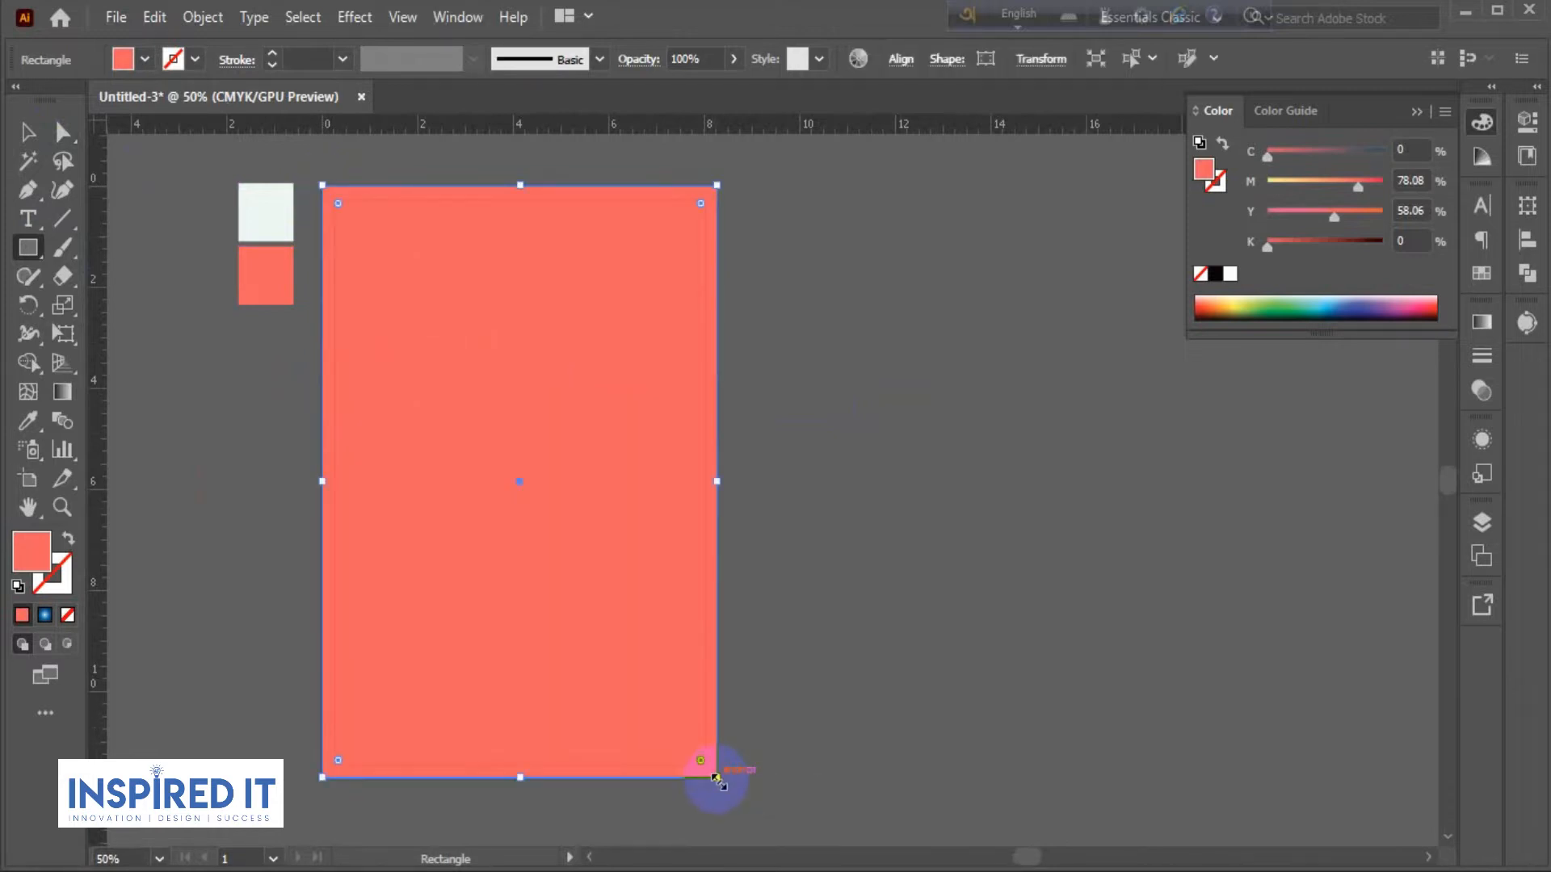
{"action": "left_click", "coordinate": [28, 420]}
{"action": "left_click", "coordinate": [260, 211]}
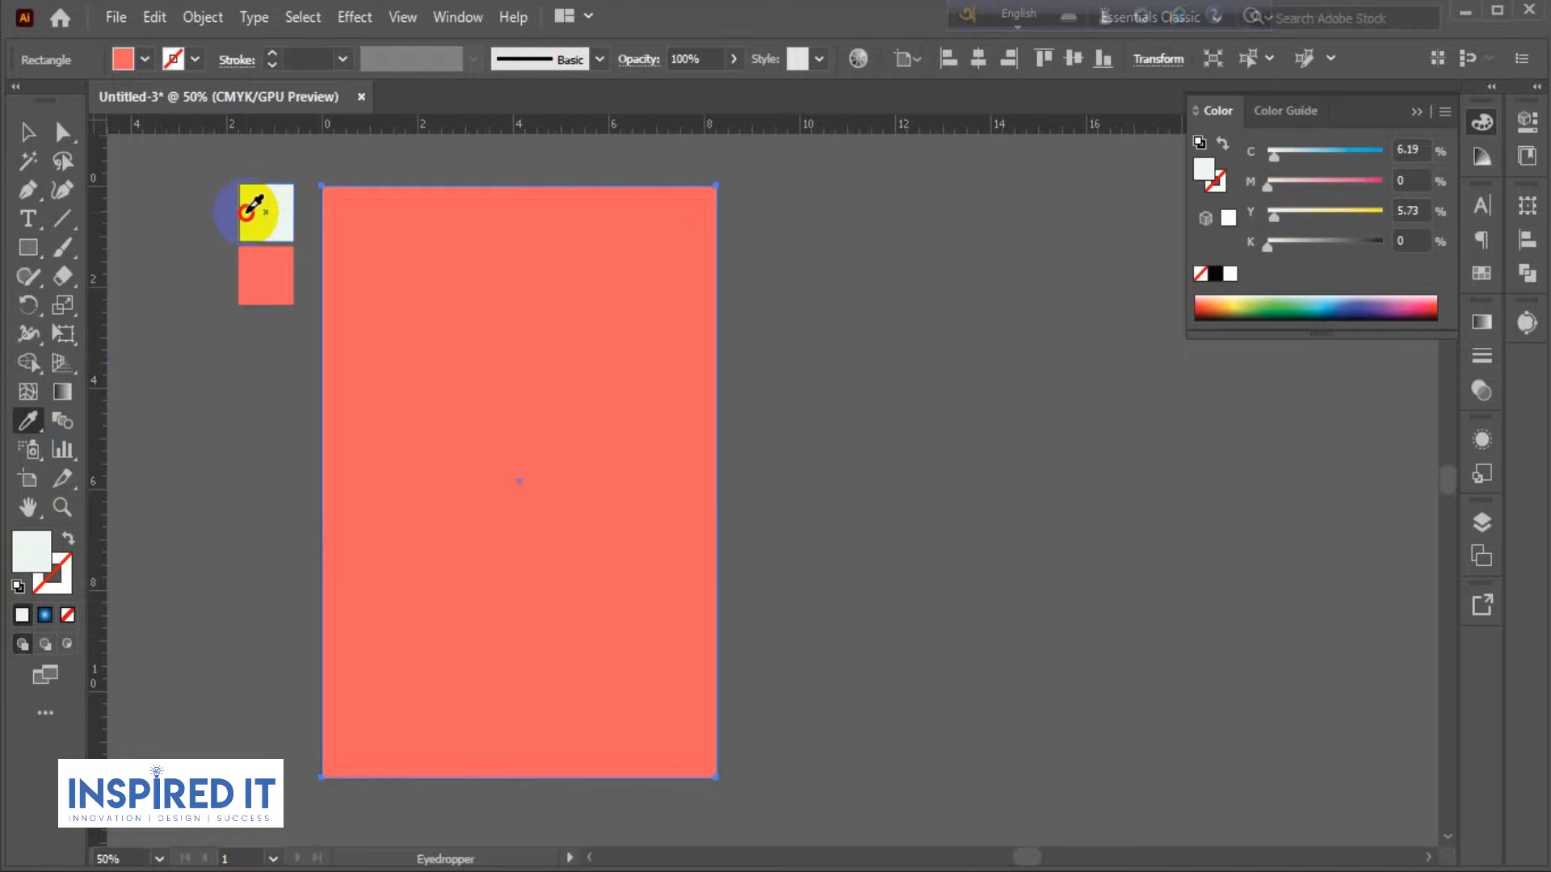
{"action": "left_click", "coordinate": [29, 132]}
{"action": "left_click", "coordinate": [182, 258]}
Send the pale mint background rectangle behind the coral shape.
{"action": "left_click", "coordinate": [543, 380]}
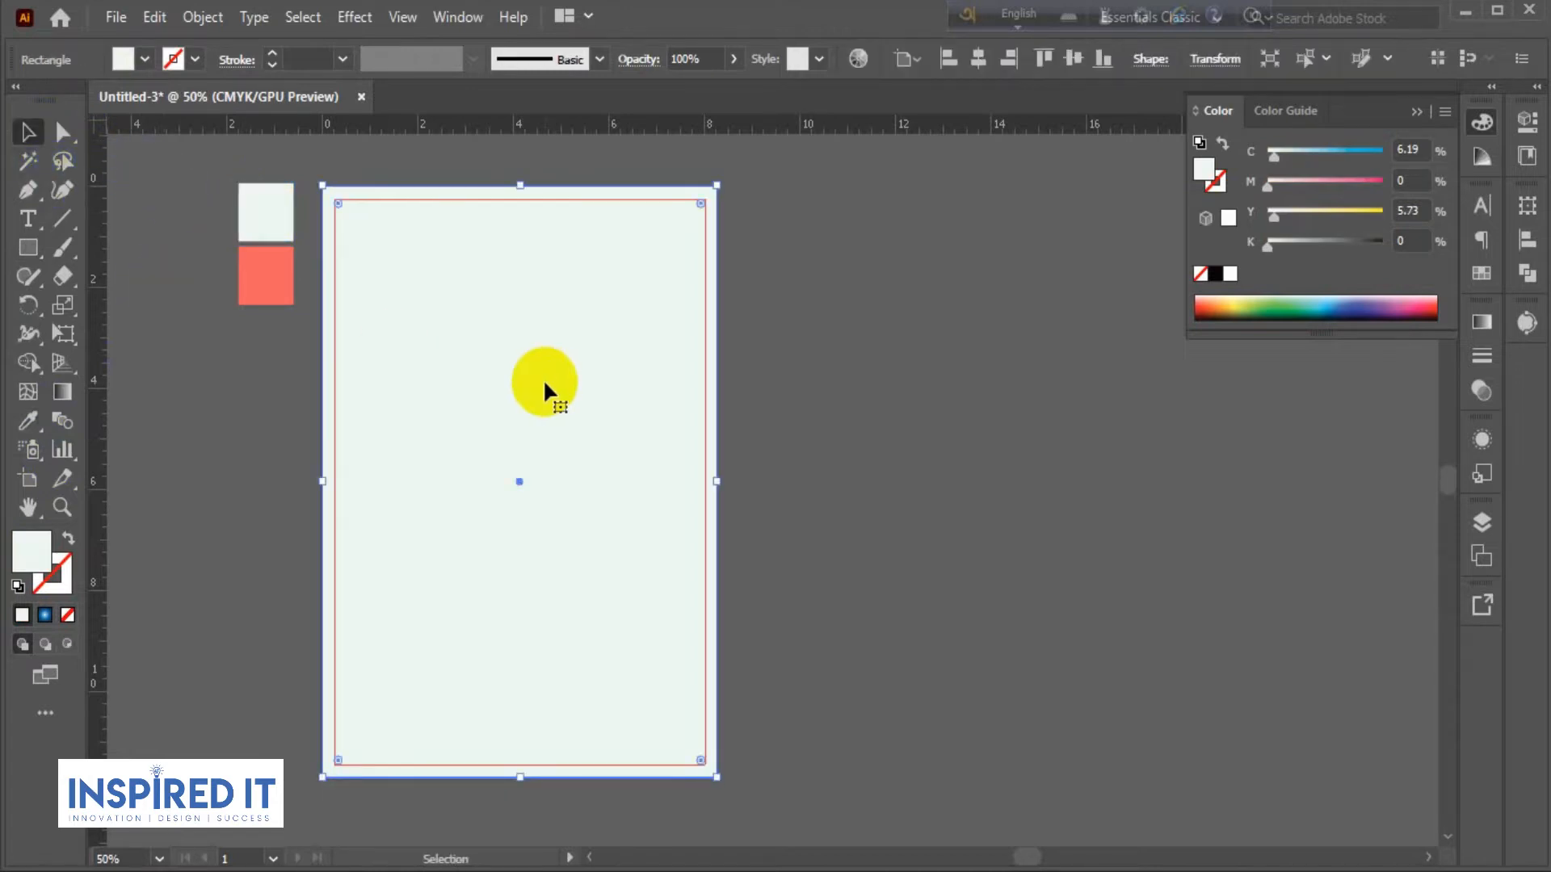
{"action": "key", "text": "ctrl+shift+["}
{"action": "left_click", "coordinate": [891, 395]}
{"action": "left_click", "coordinate": [470, 222]}
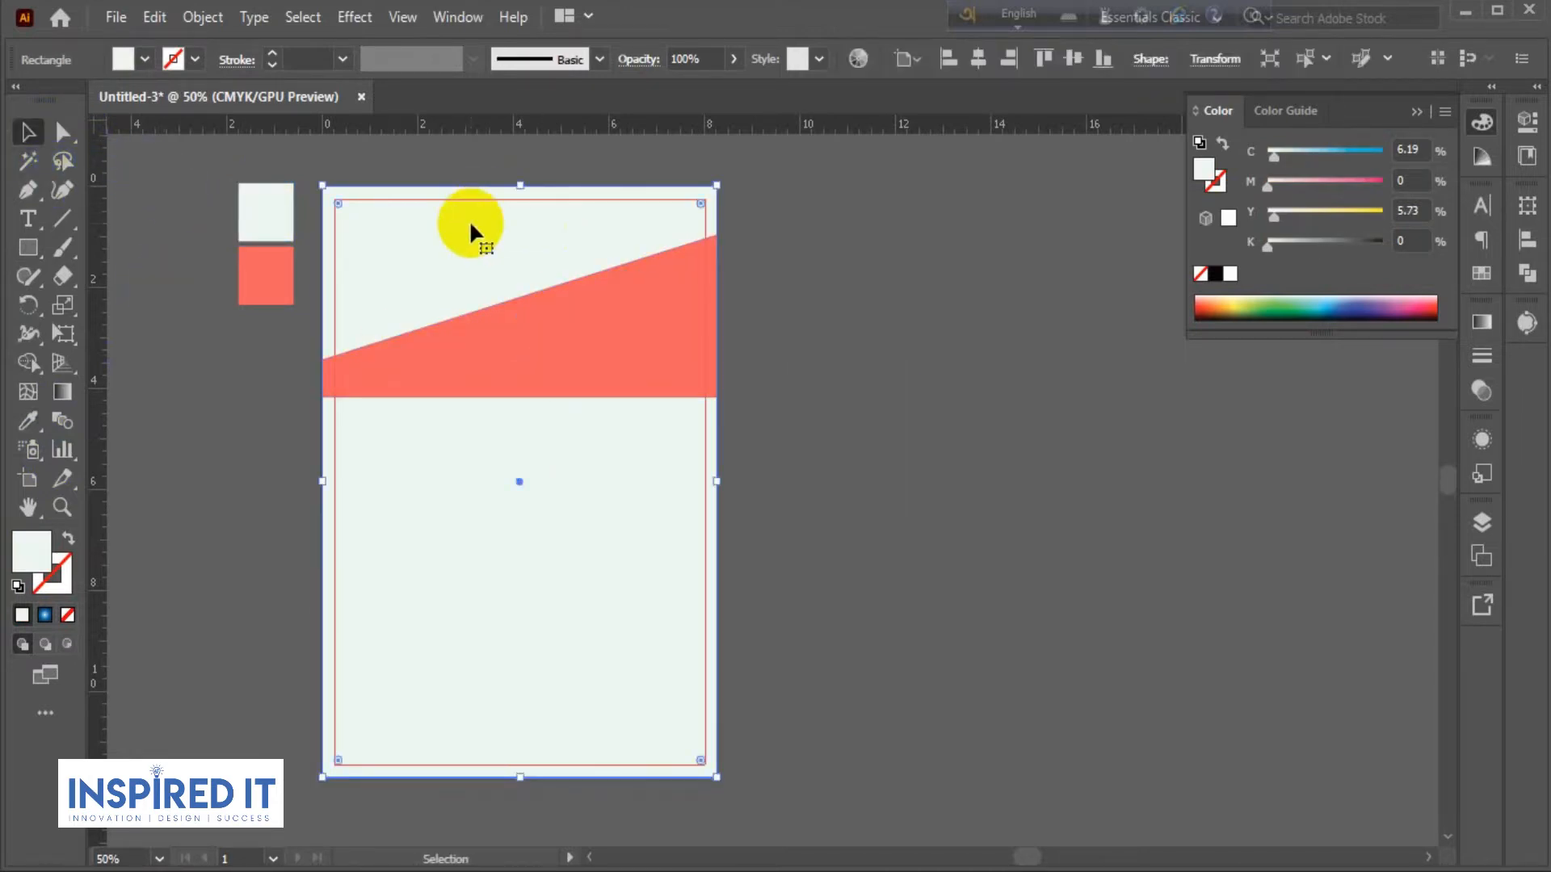
{"action": "left_click", "coordinate": [911, 412]}
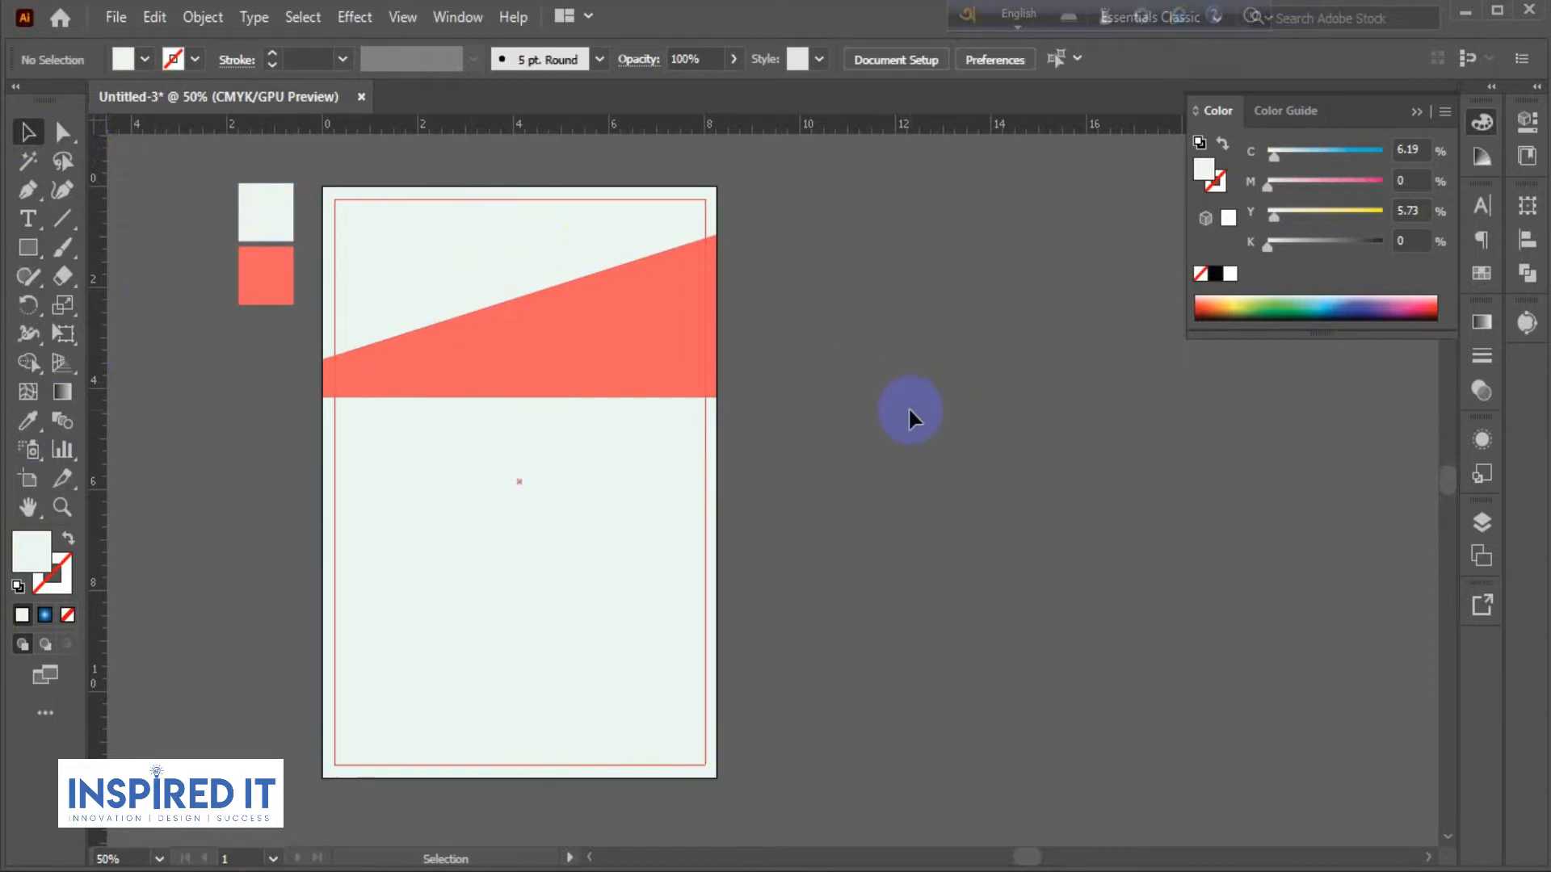
{"action": "left_click", "coordinate": [115, 16]}
{"action": "left_click", "coordinate": [199, 433]}
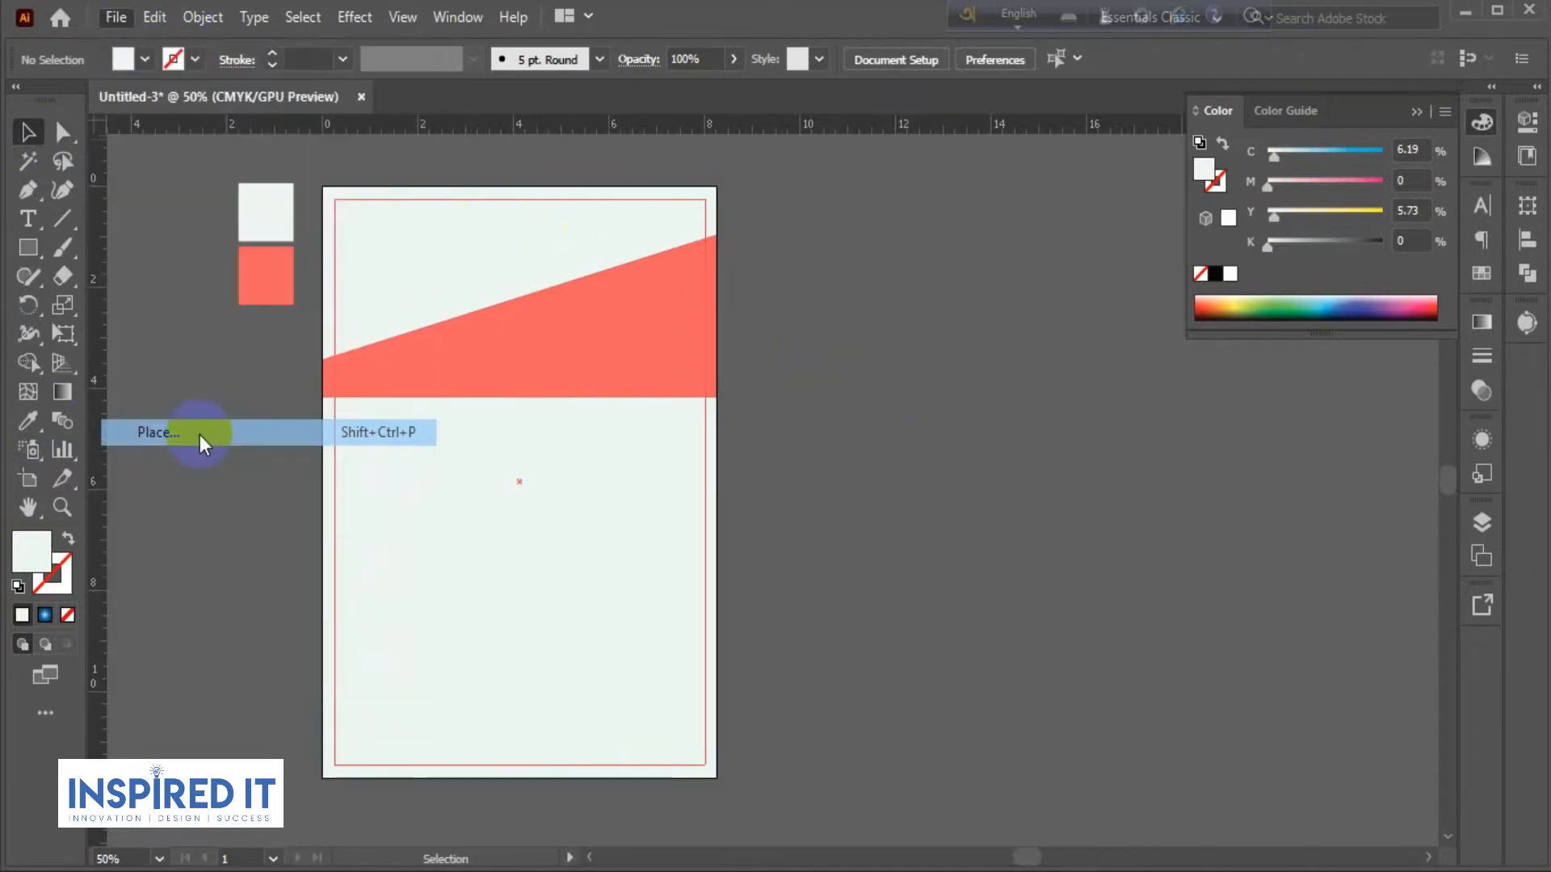
{"action": "left_click", "coordinate": [266, 227]}
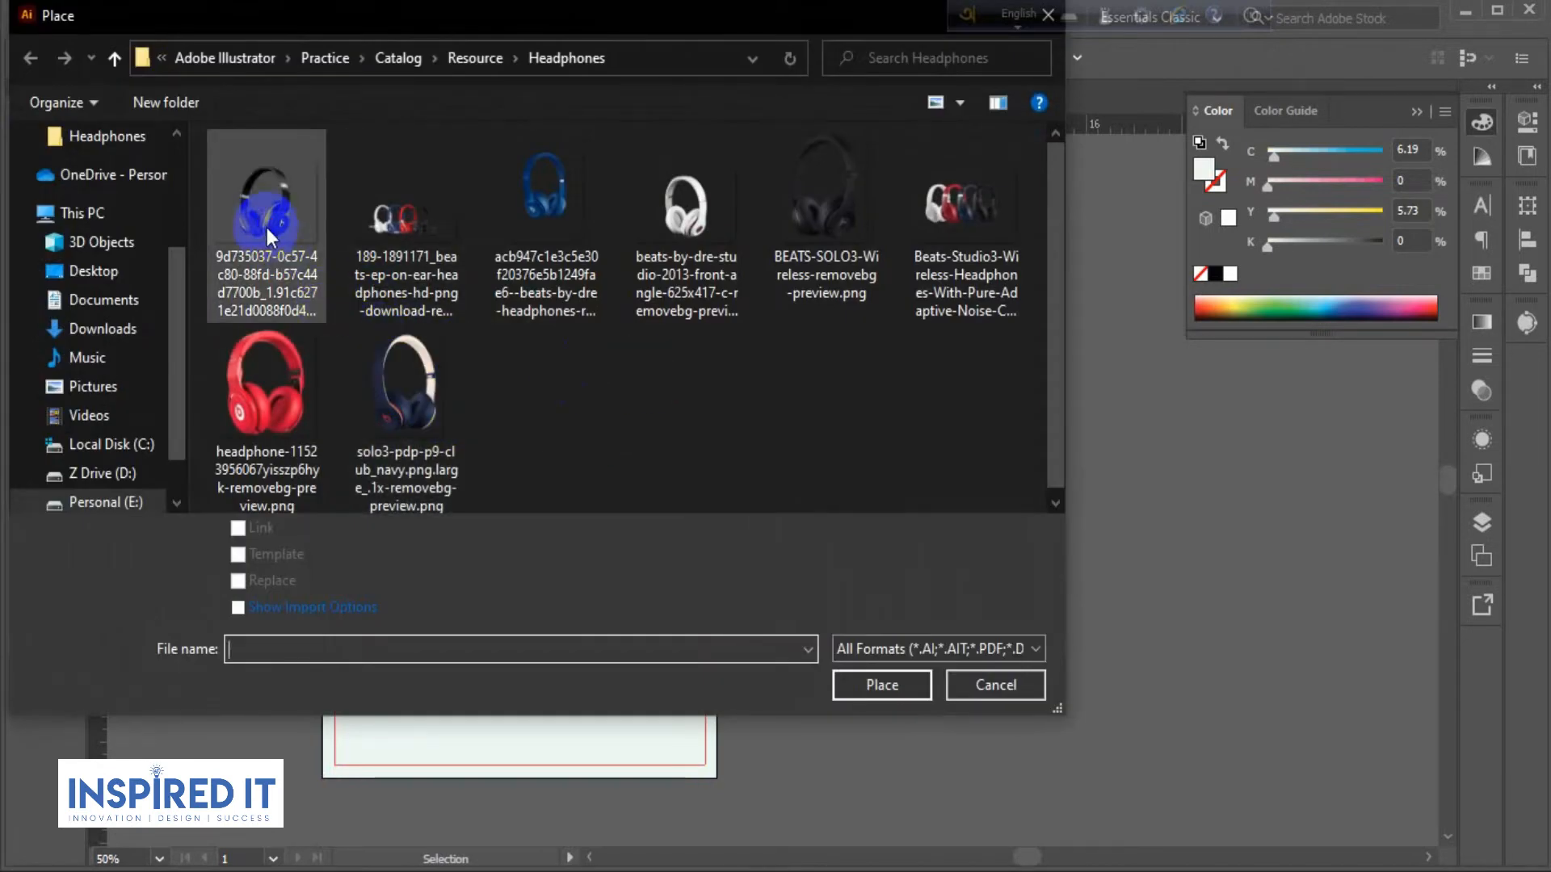
{"action": "left_click", "coordinate": [496, 218], "text": "ctrl"}
{"action": "left_click", "coordinate": [687, 218], "text": "ctrl"}
{"action": "left_click", "coordinate": [811, 220], "text": "ctrl"}
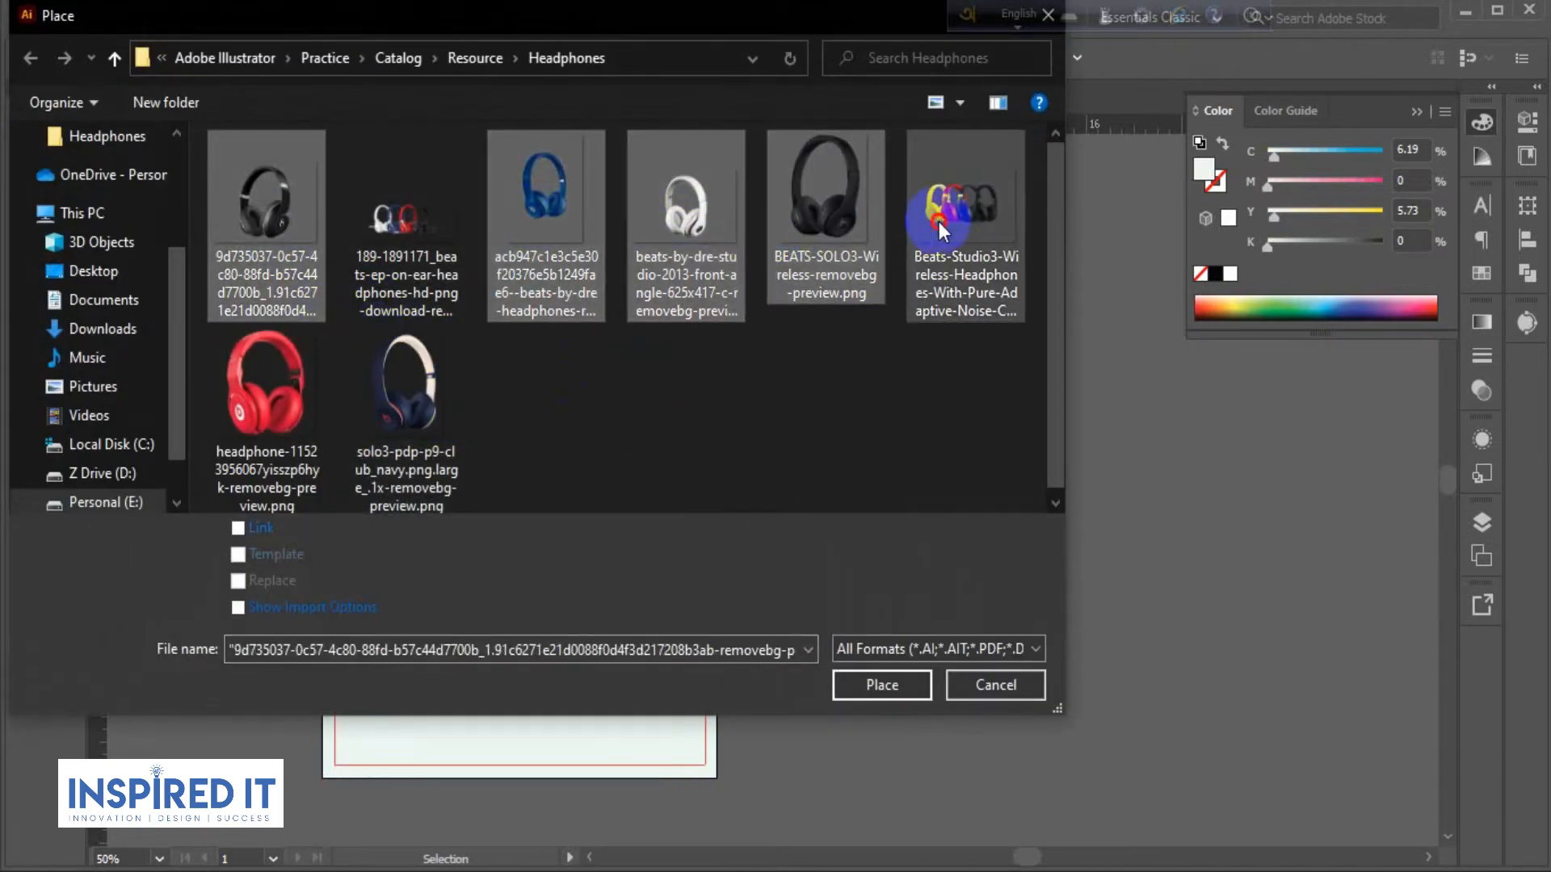
{"action": "left_click", "coordinate": [939, 222], "text": "ctrl"}
{"action": "left_click", "coordinate": [300, 396], "text": "ctrl"}
{"action": "left_click", "coordinate": [380, 396], "text": "ctrl"}
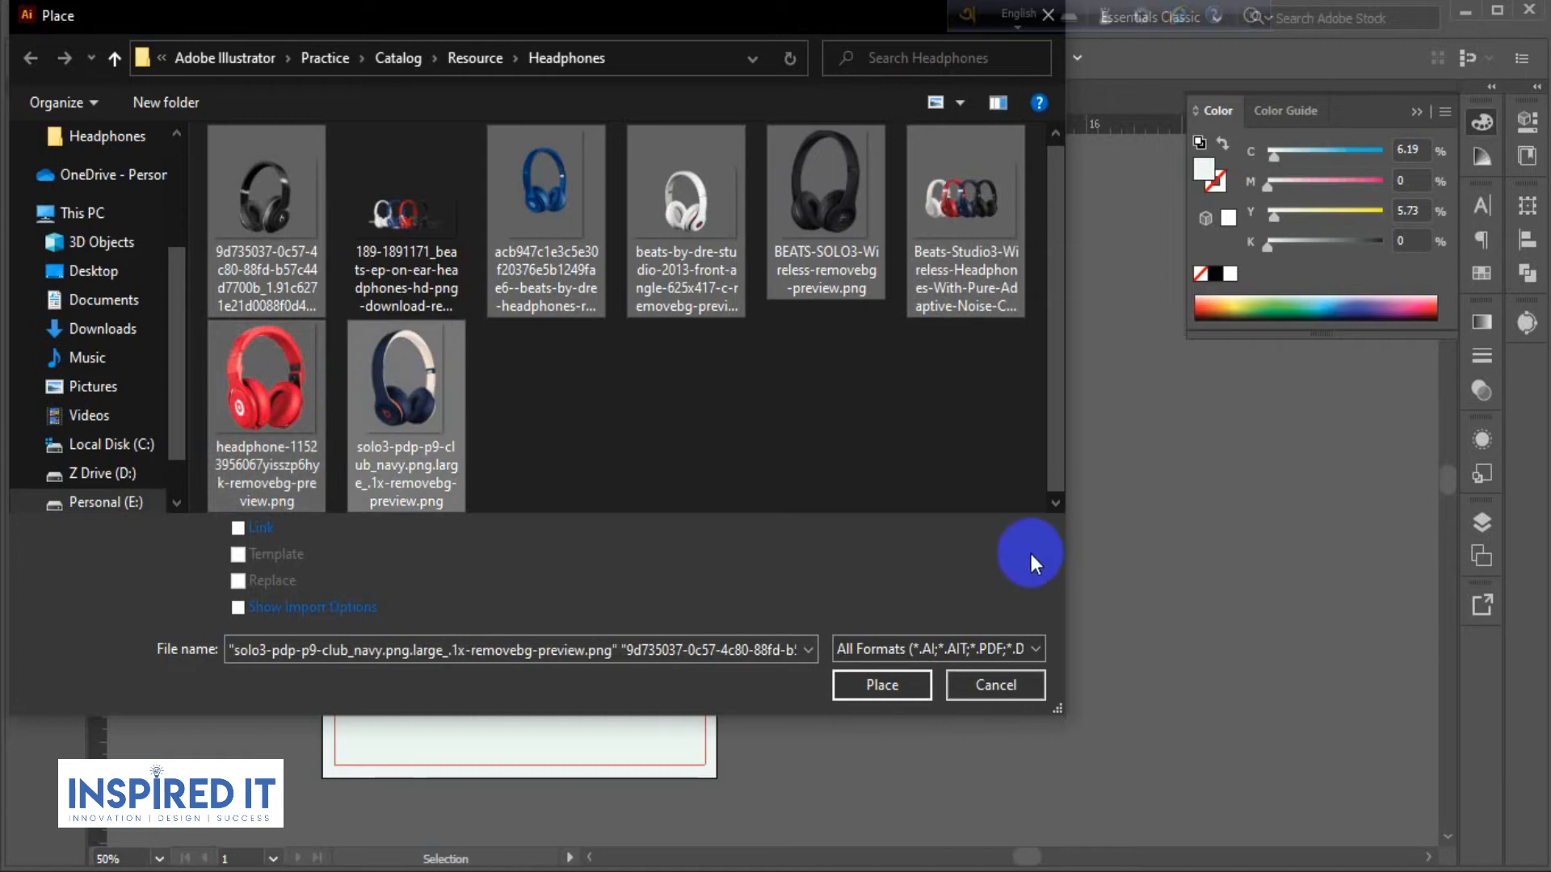
{"action": "left_click", "coordinate": [911, 687]}
Place the loaded headphone images on the empty canvas beside the artboard's right edge, overlapping one another.
{"action": "left_click_drag", "start_coordinate": [814, 327], "coordinate": [1079, 537]}
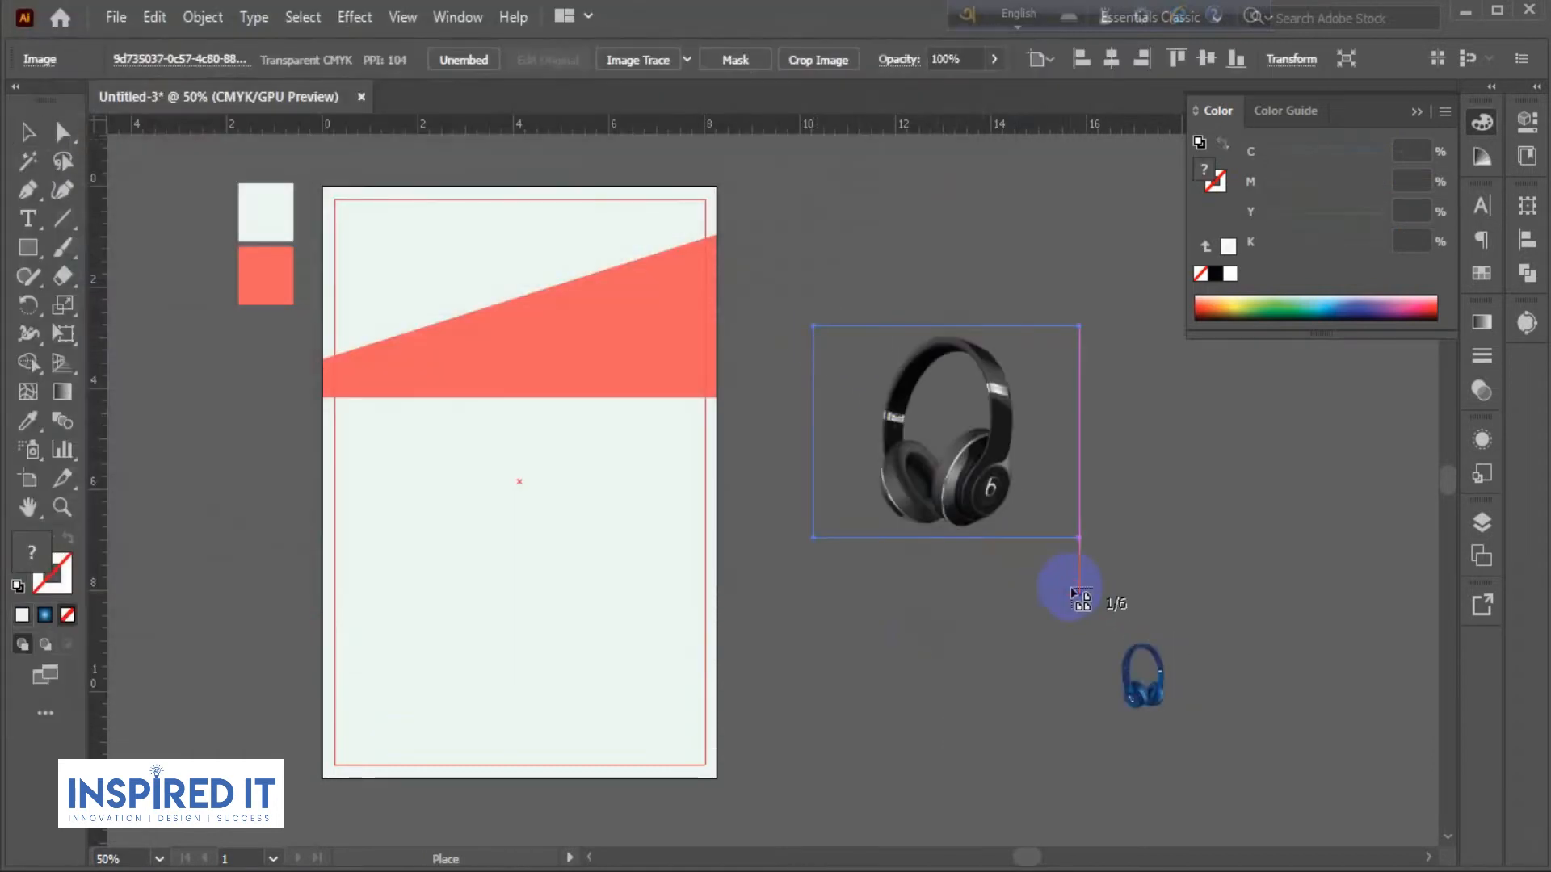
{"action": "left_click_drag", "start_coordinate": [813, 326], "coordinate": [1179, 624]}
{"action": "left_click_drag", "start_coordinate": [812, 298], "coordinate": [1139, 655]}
{"action": "left_click_drag", "start_coordinate": [807, 302], "coordinate": [1018, 595]}
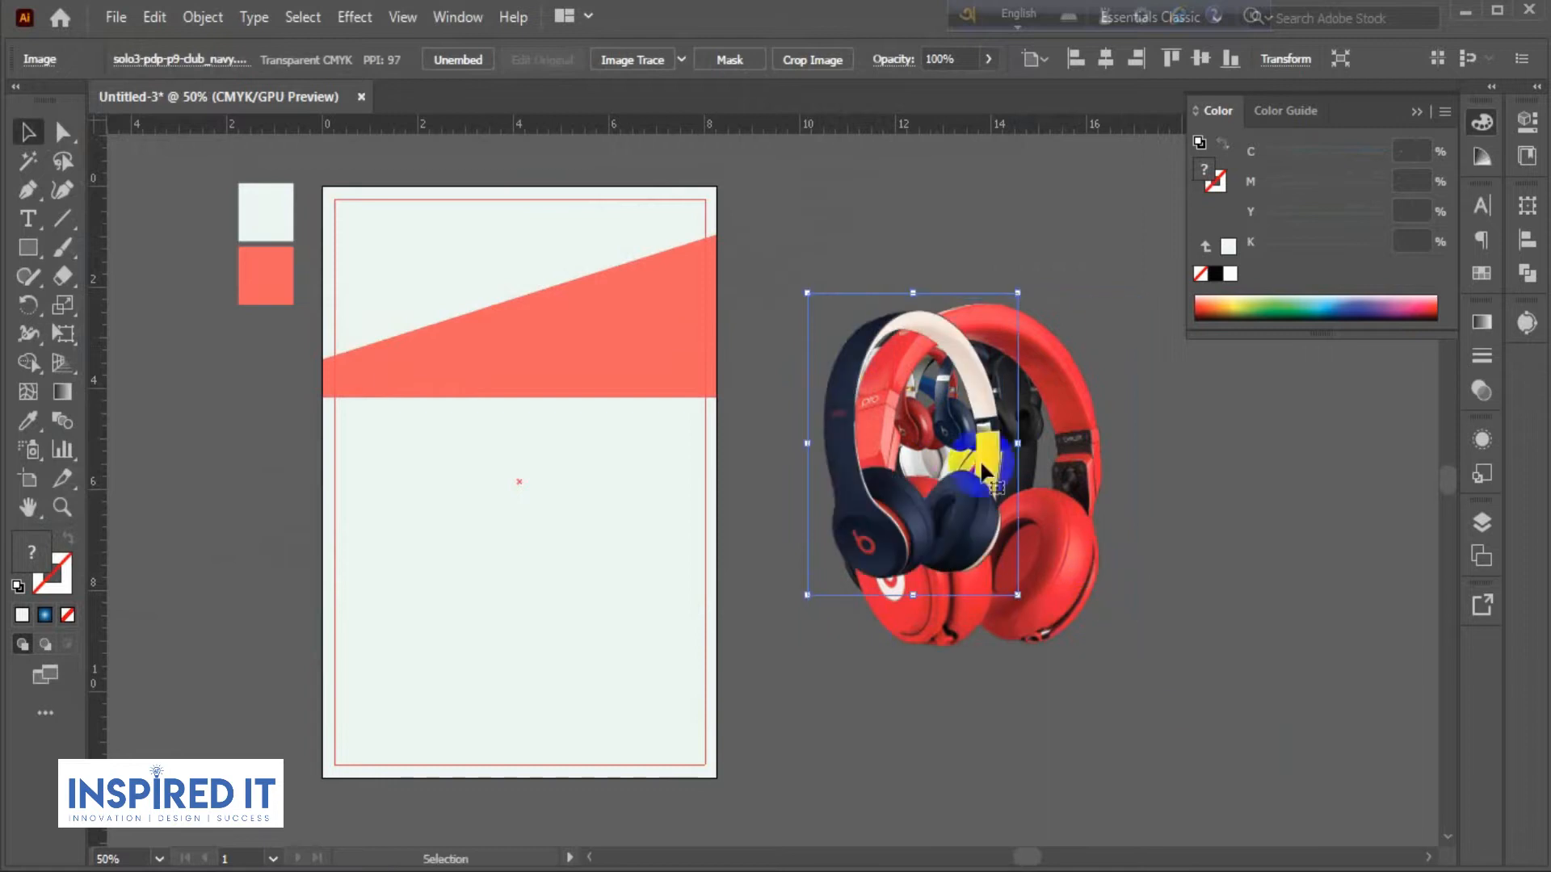
Shrink the large overlapping headphone images and spread all seven apart on the canvas beside the artboard.
{"action": "left_click", "coordinate": [731, 233]}
{"action": "left_click_drag", "start_coordinate": [1170, 676], "coordinate": [1038, 374]}
{"action": "left_click", "coordinate": [1039, 374]}
{"action": "left_click_drag", "start_coordinate": [984, 454], "coordinate": [1063, 243]}
{"action": "left_click", "coordinate": [998, 355]}
{"action": "left_click", "coordinate": [1160, 404]}
{"action": "left_click_drag", "start_coordinate": [956, 485], "coordinate": [1116, 653]}
{"action": "left_click", "coordinate": [1042, 542]}
{"action": "left_click", "coordinate": [943, 582]}
{"action": "left_click", "coordinate": [1026, 529]}
{"action": "left_click_drag", "start_coordinate": [853, 498], "coordinate": [853, 494]}
{"action": "left_click_drag", "start_coordinate": [977, 453], "coordinate": [1039, 490]}
{"action": "left_click", "coordinate": [796, 303]}
Scale down the navy, red, blue and two black single headphone images together.
{"action": "left_click_drag", "start_coordinate": [1050, 710], "coordinate": [808, 242]}
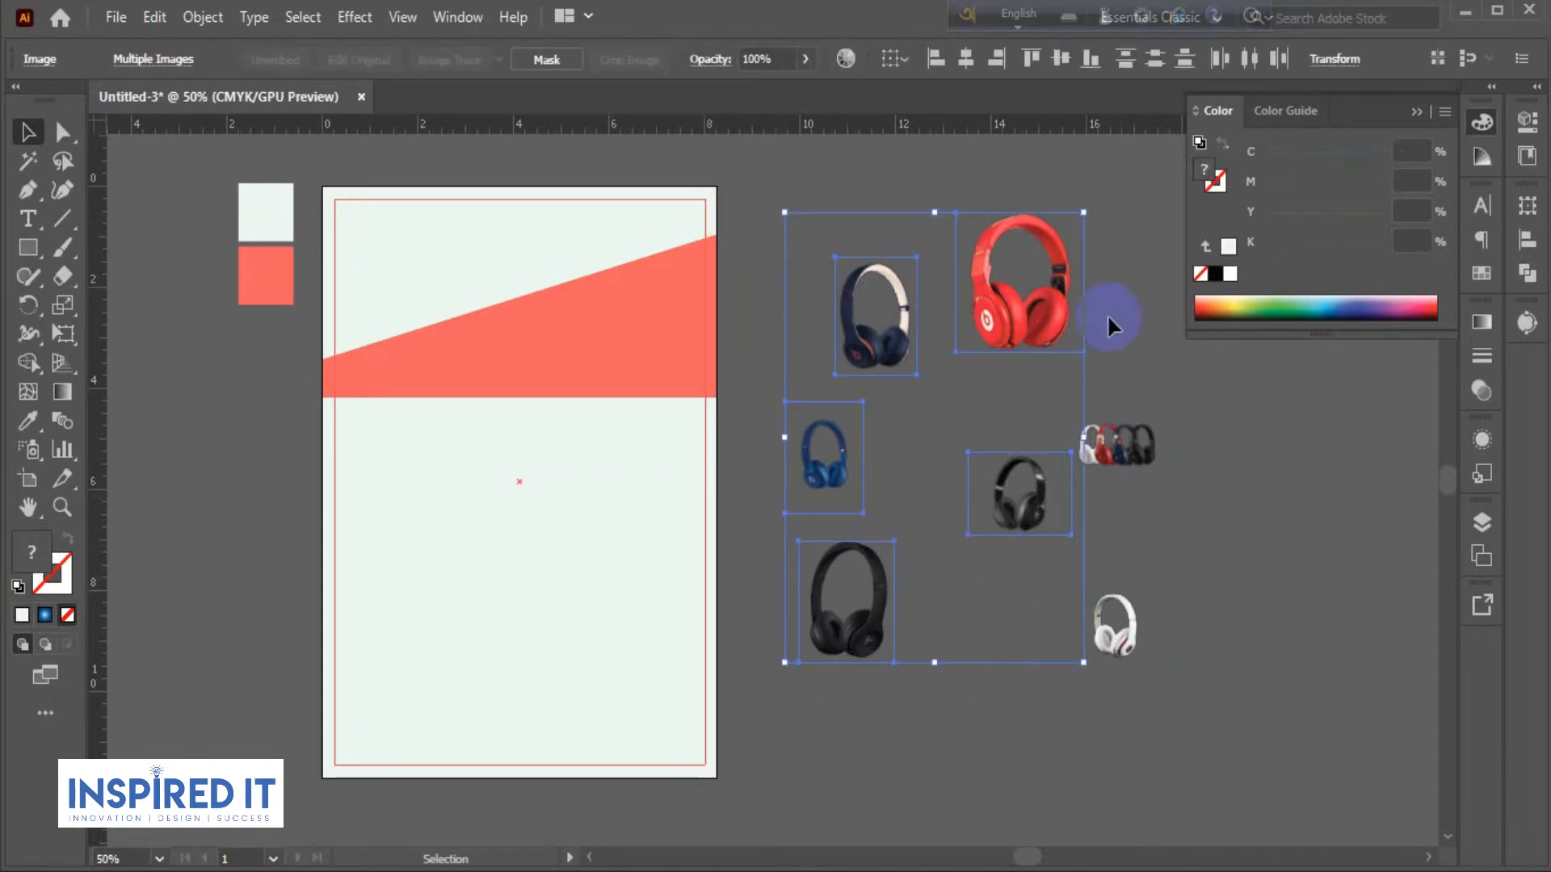
{"action": "left_click_drag", "start_coordinate": [1081, 213], "coordinate": [1081, 247]}
{"action": "left_click", "coordinate": [999, 396]}
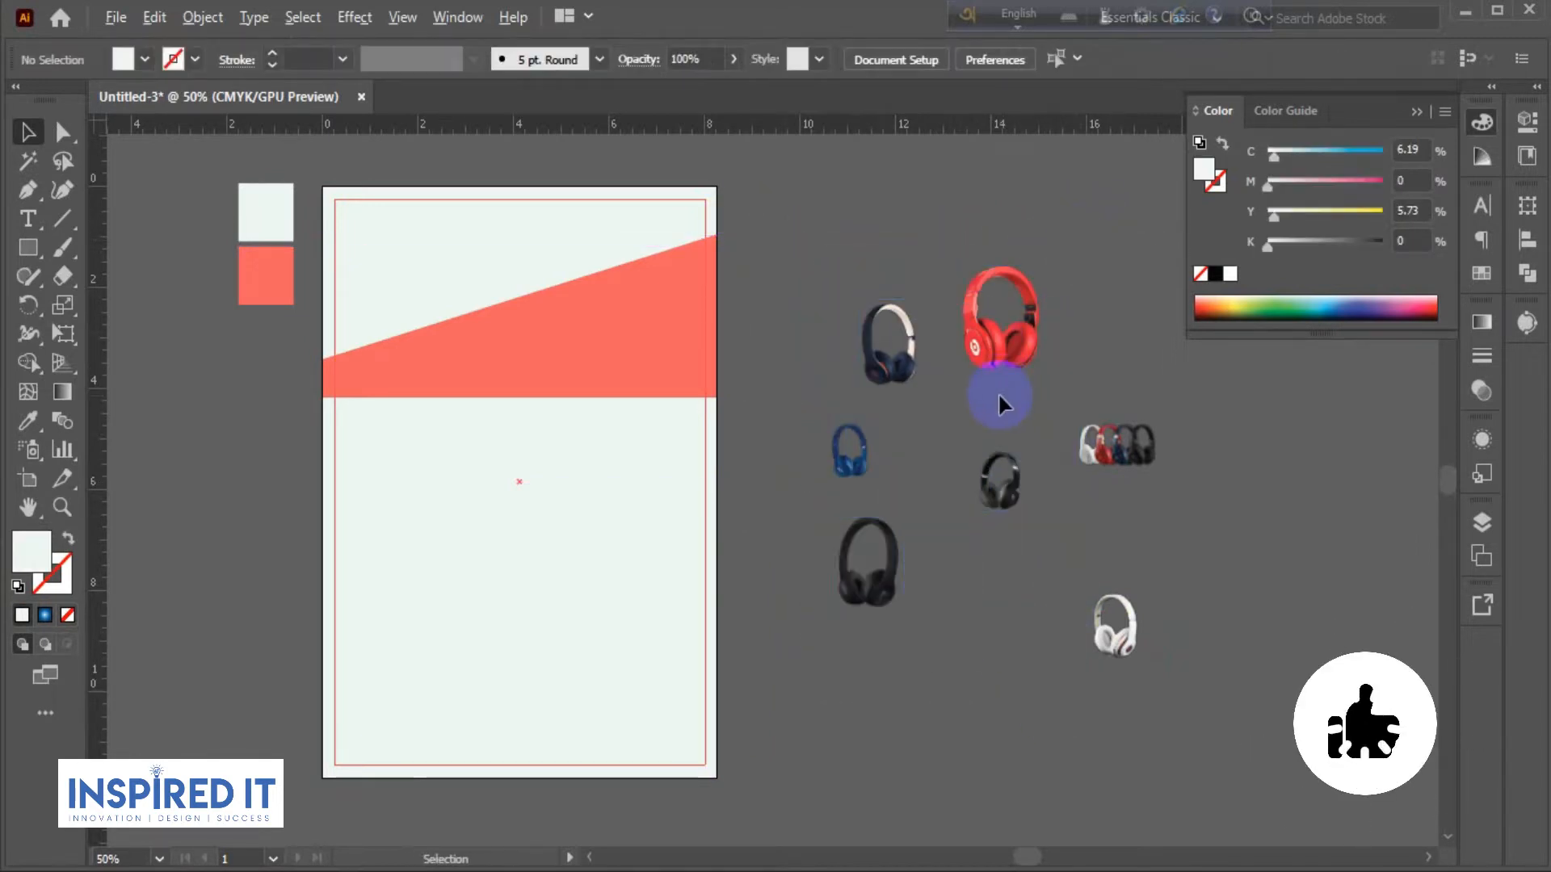
Enlarge the blue headphone image and the glossy black Beats headphone image to roughly match the red one's height.
{"action": "scroll", "coordinate": [998, 396], "scroll_direction": "up", "scroll_amount": 1}
{"action": "left_click_drag", "start_coordinate": [743, 455], "coordinate": [846, 506]}
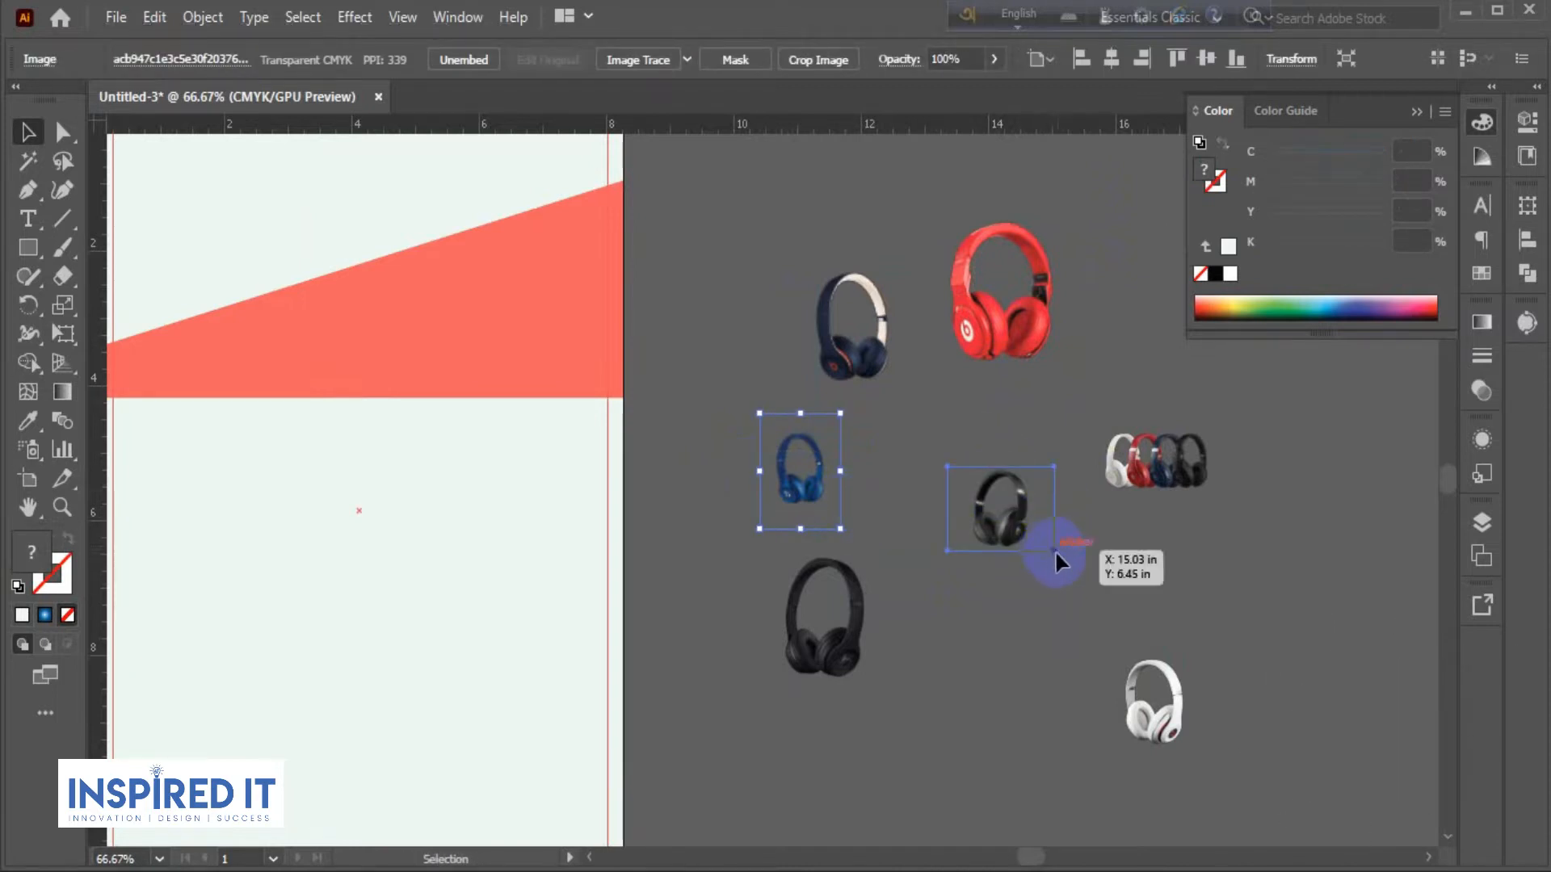
{"action": "left_click_drag", "start_coordinate": [824, 417], "coordinate": [862, 402]}
{"action": "left_click", "coordinate": [1005, 396]}
{"action": "left_click_drag", "start_coordinate": [945, 457], "coordinate": [1083, 592]}
{"action": "left_click", "coordinate": [1184, 569]}
{"action": "left_click_drag", "start_coordinate": [709, 417], "coordinate": [884, 572]}
{"action": "left_click", "coordinate": [972, 441]}
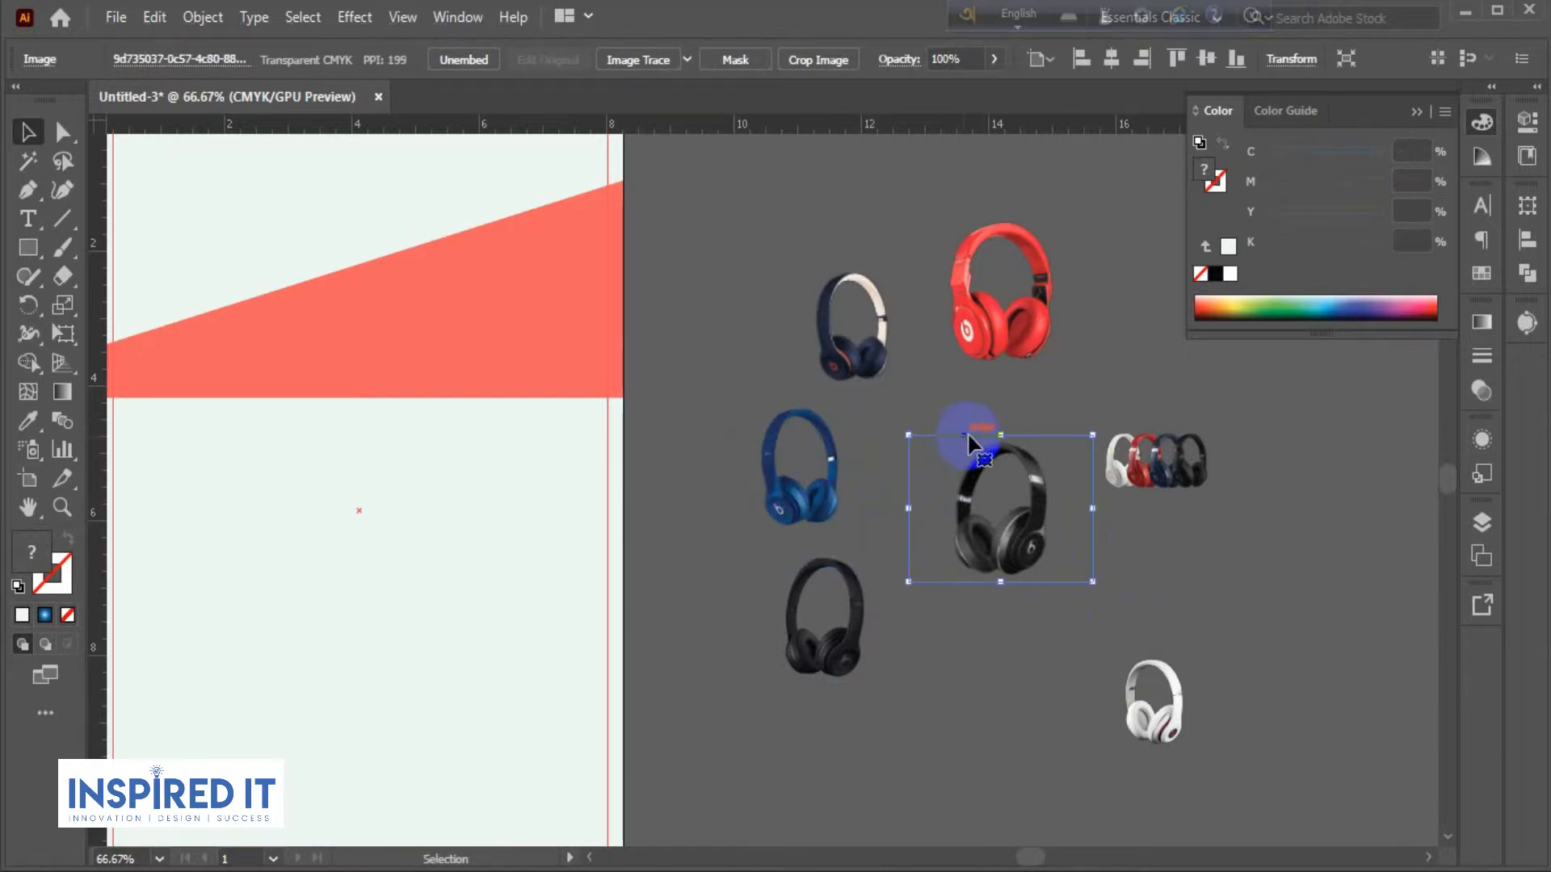
Enlarge the image of four overlapping headphones and place it beside the single headphones, farthest from the artboard.
{"action": "left_click", "coordinate": [1315, 441]}
{"action": "left_click_drag", "start_coordinate": [1214, 427], "coordinate": [1085, 436]}
{"action": "left_click_drag", "start_coordinate": [987, 394], "coordinate": [1145, 501]}
{"action": "left_click", "coordinate": [1146, 499], "text": "shift"}
{"action": "left_click", "coordinate": [1146, 500], "text": "shift"}
{"action": "left_click_drag", "start_coordinate": [1197, 443], "coordinate": [1253, 388]}
{"action": "left_click", "coordinate": [1378, 440]}
{"action": "key", "text": "ctrl+minus"}
{"action": "left_click", "coordinate": [1183, 529]}
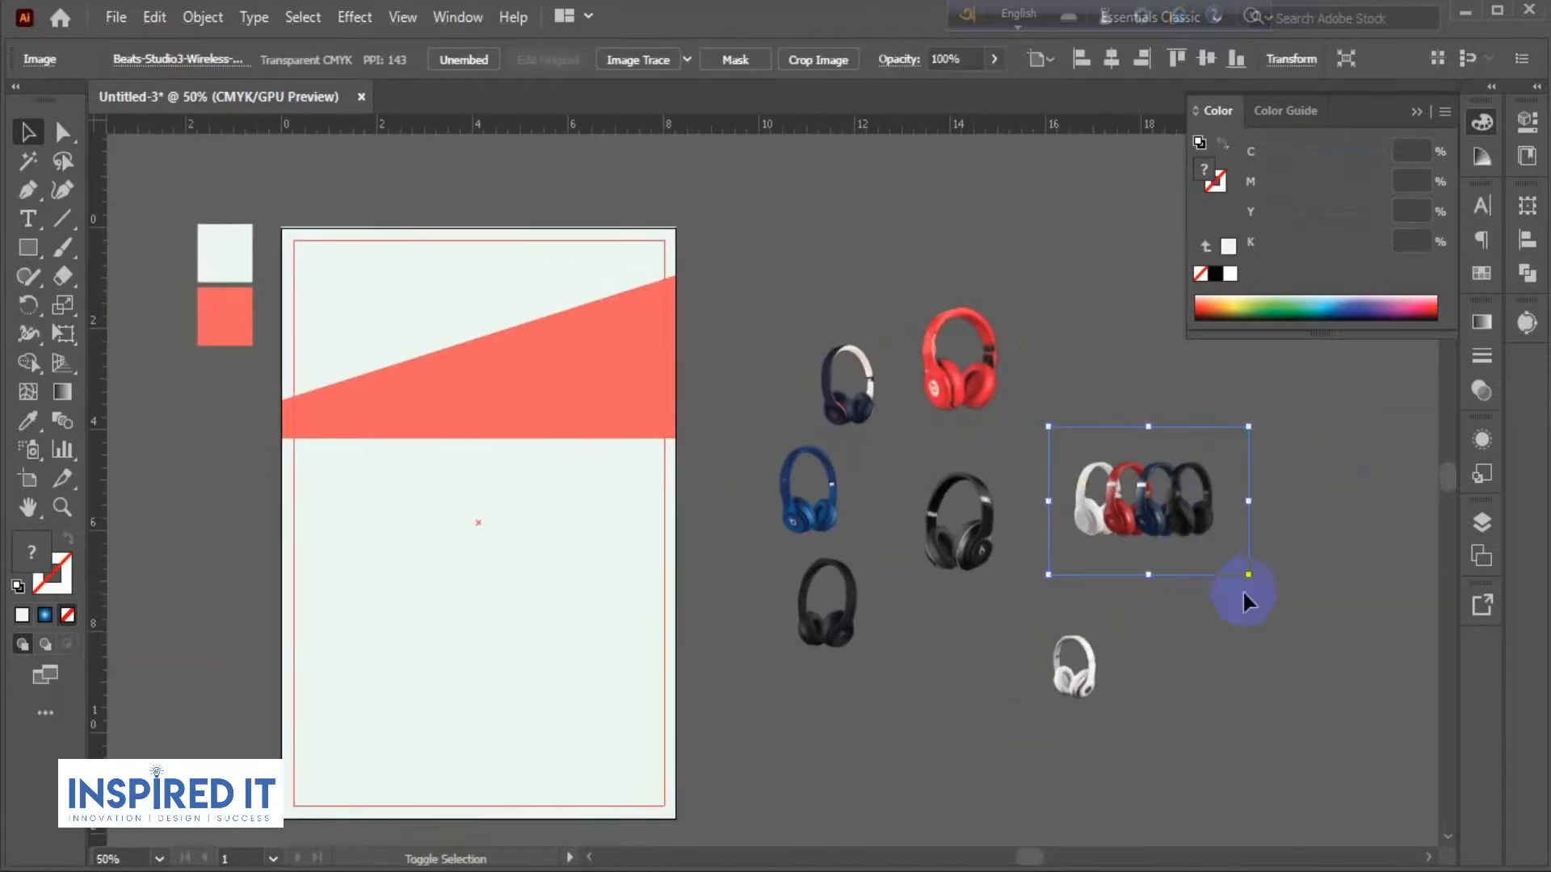
{"action": "left_click_drag", "start_coordinate": [1250, 577], "coordinate": [1282, 656]}
{"action": "left_click", "coordinate": [1278, 654]}
Move the white headphone image below the glossy black one and enlarge it to match the other single headphones.
{"action": "left_click_drag", "start_coordinate": [1008, 671], "coordinate": [935, 626]}
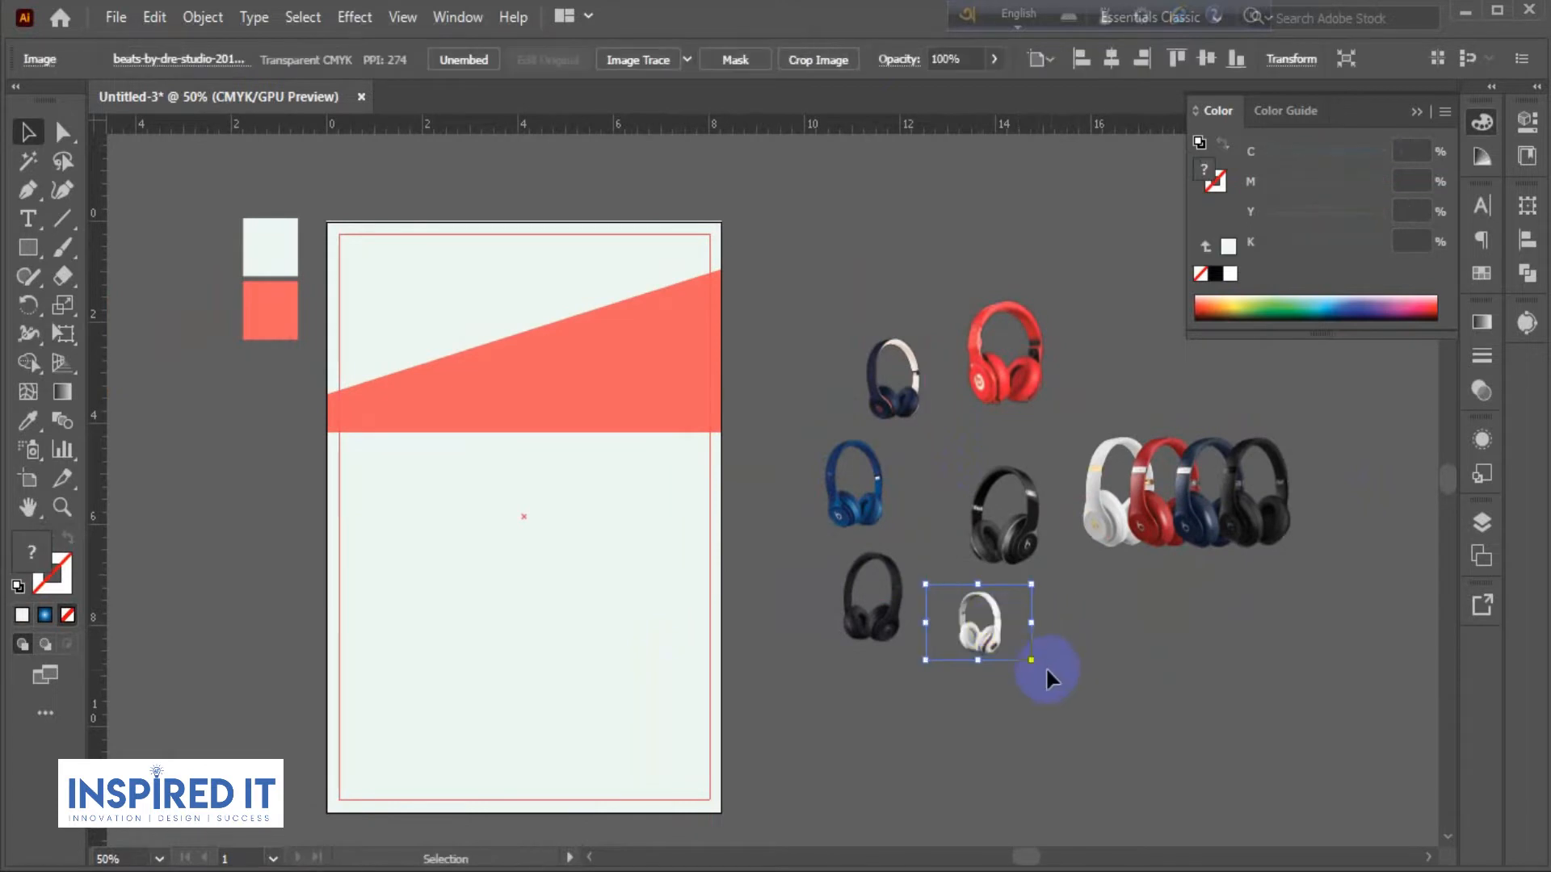
{"action": "left_click_drag", "start_coordinate": [1042, 667], "coordinate": [1042, 676]}
{"action": "left_click", "coordinate": [1132, 642]}
Move the four-headphone image onto the artboard's upper right, overlapping the coral shape's slanted edge.
{"action": "left_click_drag", "start_coordinate": [1155, 521], "coordinate": [578, 357]}
{"action": "left_click", "coordinate": [935, 270]}
{"action": "left_click_drag", "start_coordinate": [847, 272], "coordinate": [997, 285]}
{"action": "scroll", "coordinate": [911, 339], "scroll_direction": "up", "scroll_amount": 1}
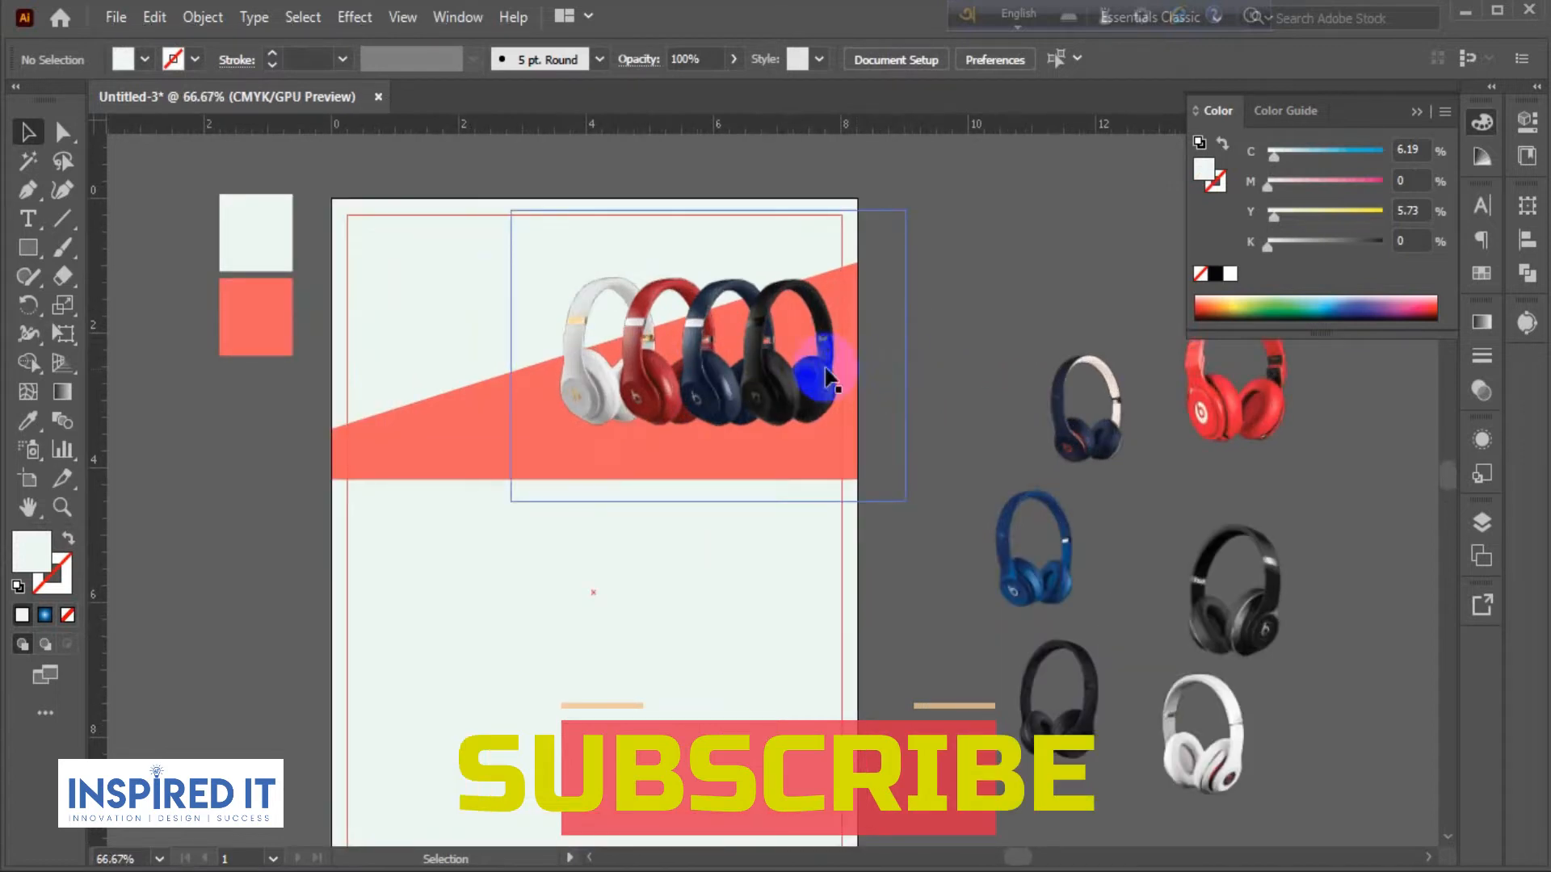
{"action": "left_click_drag", "start_coordinate": [811, 378], "coordinate": [795, 378]}
{"action": "left_click", "coordinate": [911, 322]}
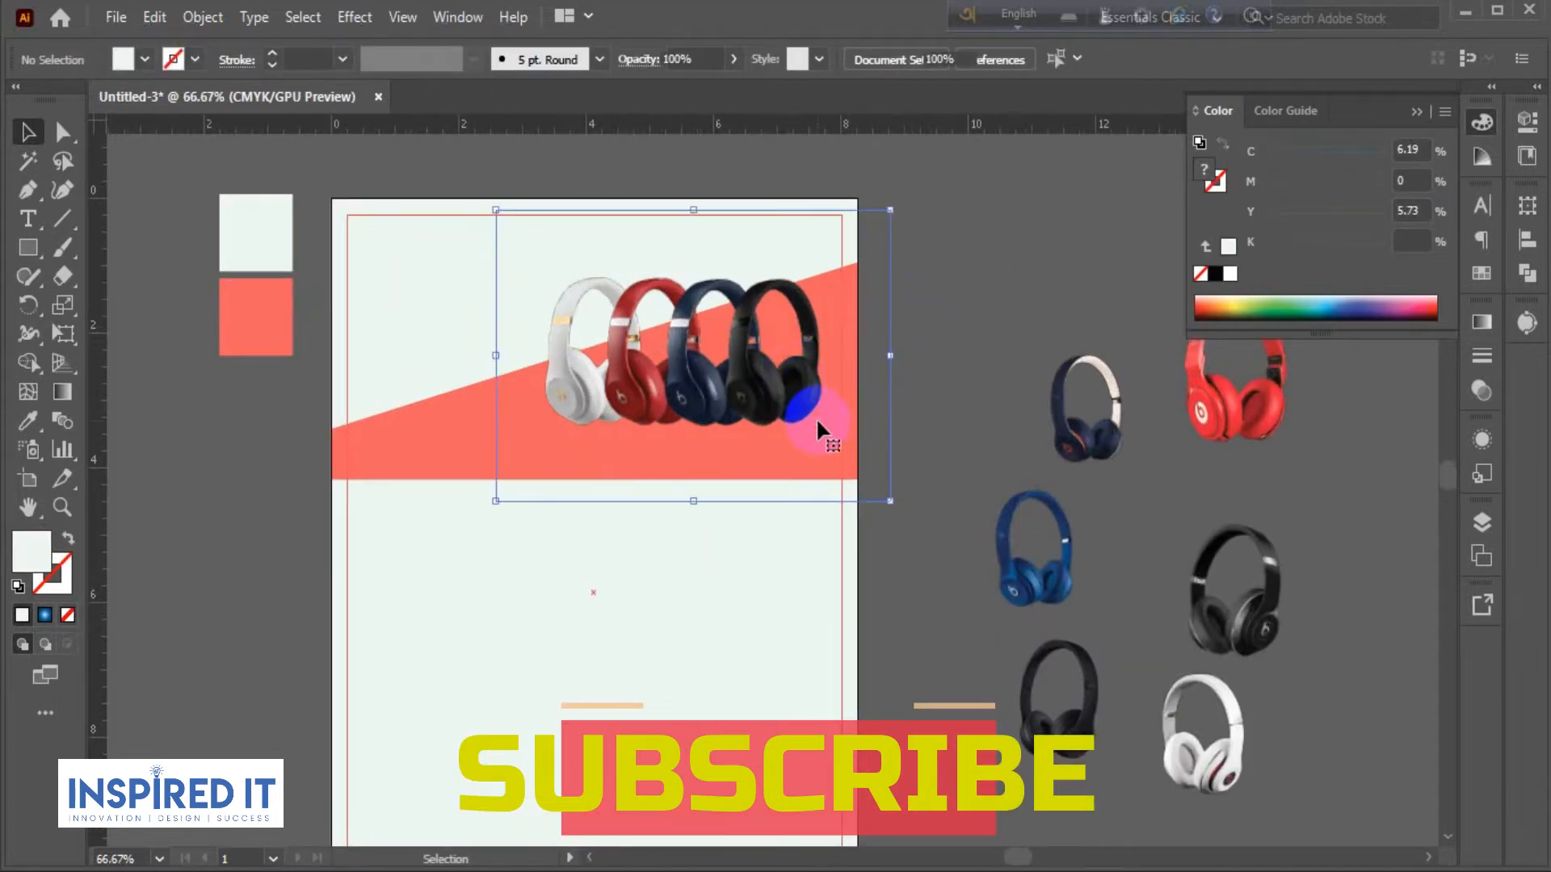
Lock the coral shape in place so that the four-headphone image above it can be selected separately.
{"action": "left_click", "coordinate": [815, 417]}
{"action": "left_click", "coordinate": [1111, 371]}
{"action": "left_click", "coordinate": [425, 428]}
{"action": "key", "text": "ctrl+2"}
{"action": "left_click", "coordinate": [740, 404]}
{"action": "left_click", "coordinate": [969, 323]}
{"action": "left_click", "coordinate": [705, 375]}
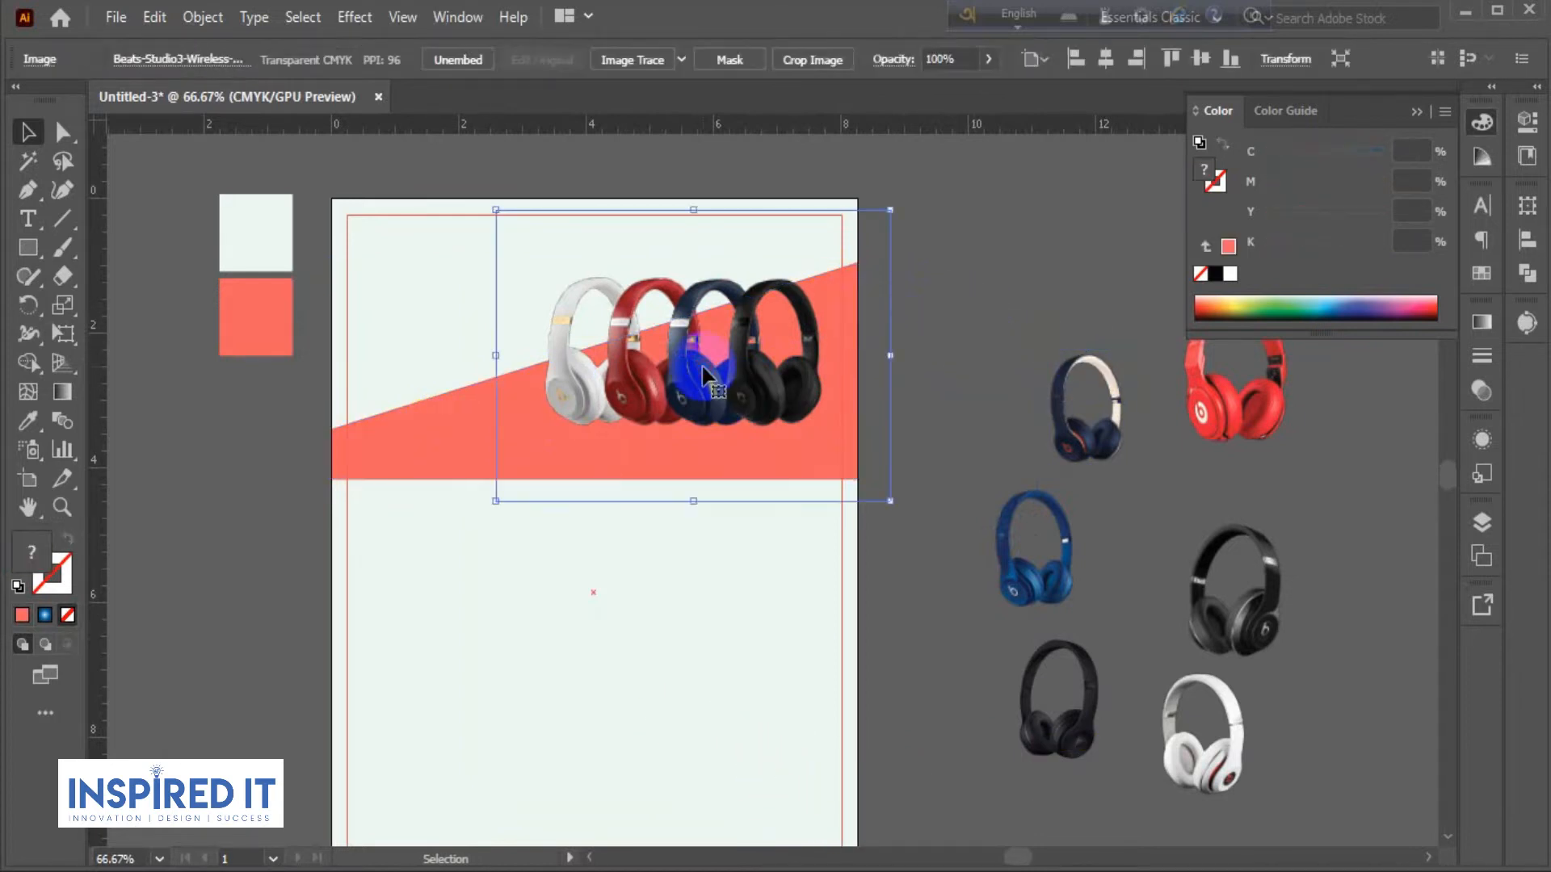
{"action": "left_click", "coordinate": [1020, 327]}
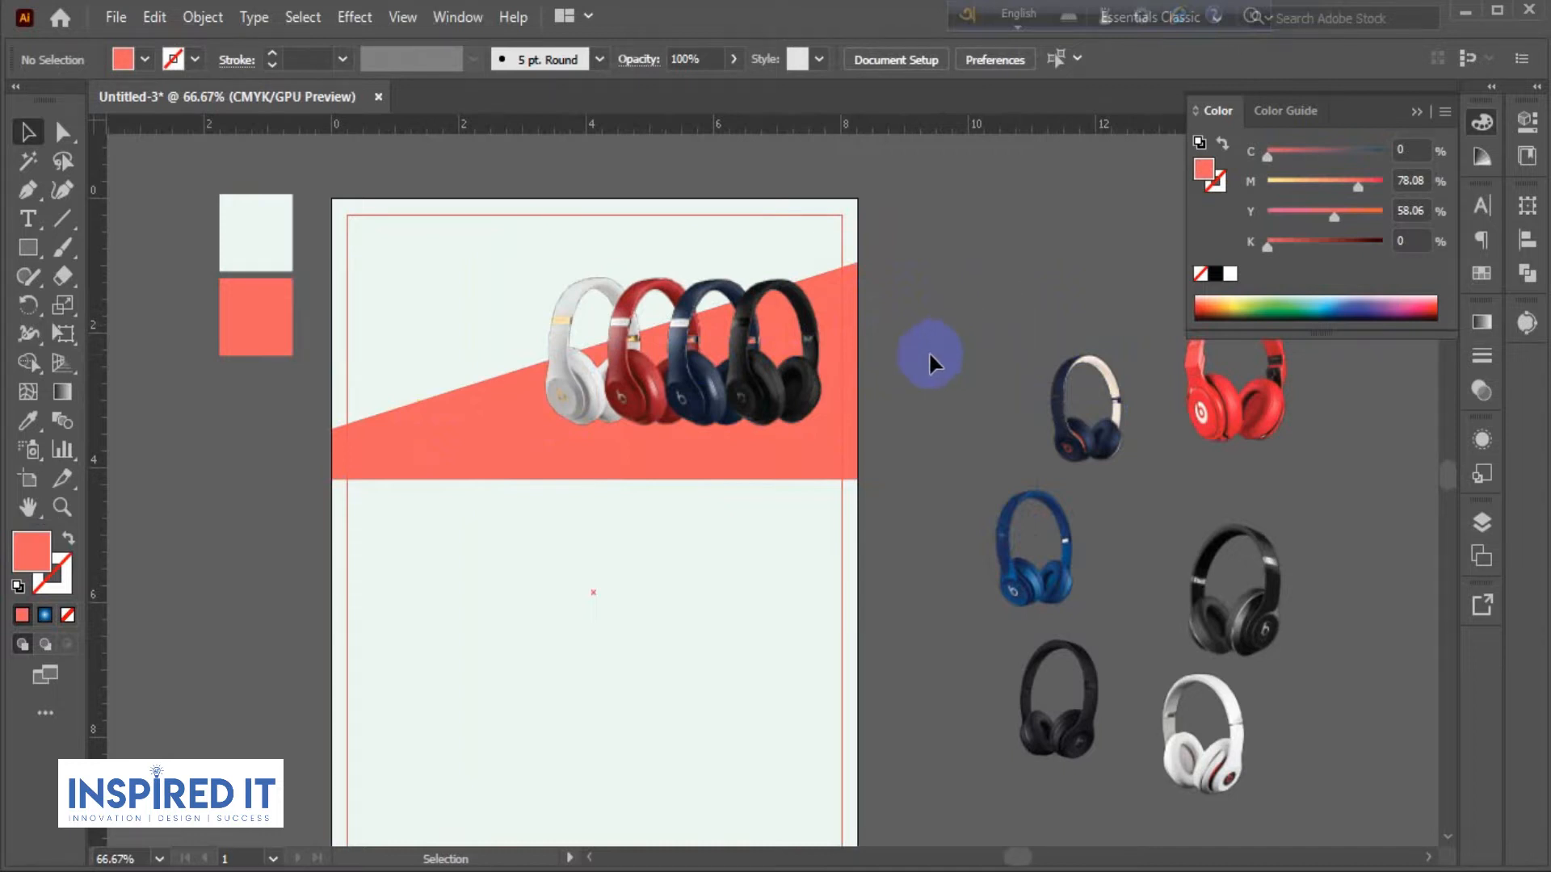
Enlarge the four-headphone image on the artboard slightly about its centre.
{"action": "left_click_drag", "start_coordinate": [928, 350], "coordinate": [952, 300]}
{"action": "left_click", "coordinate": [812, 340]}
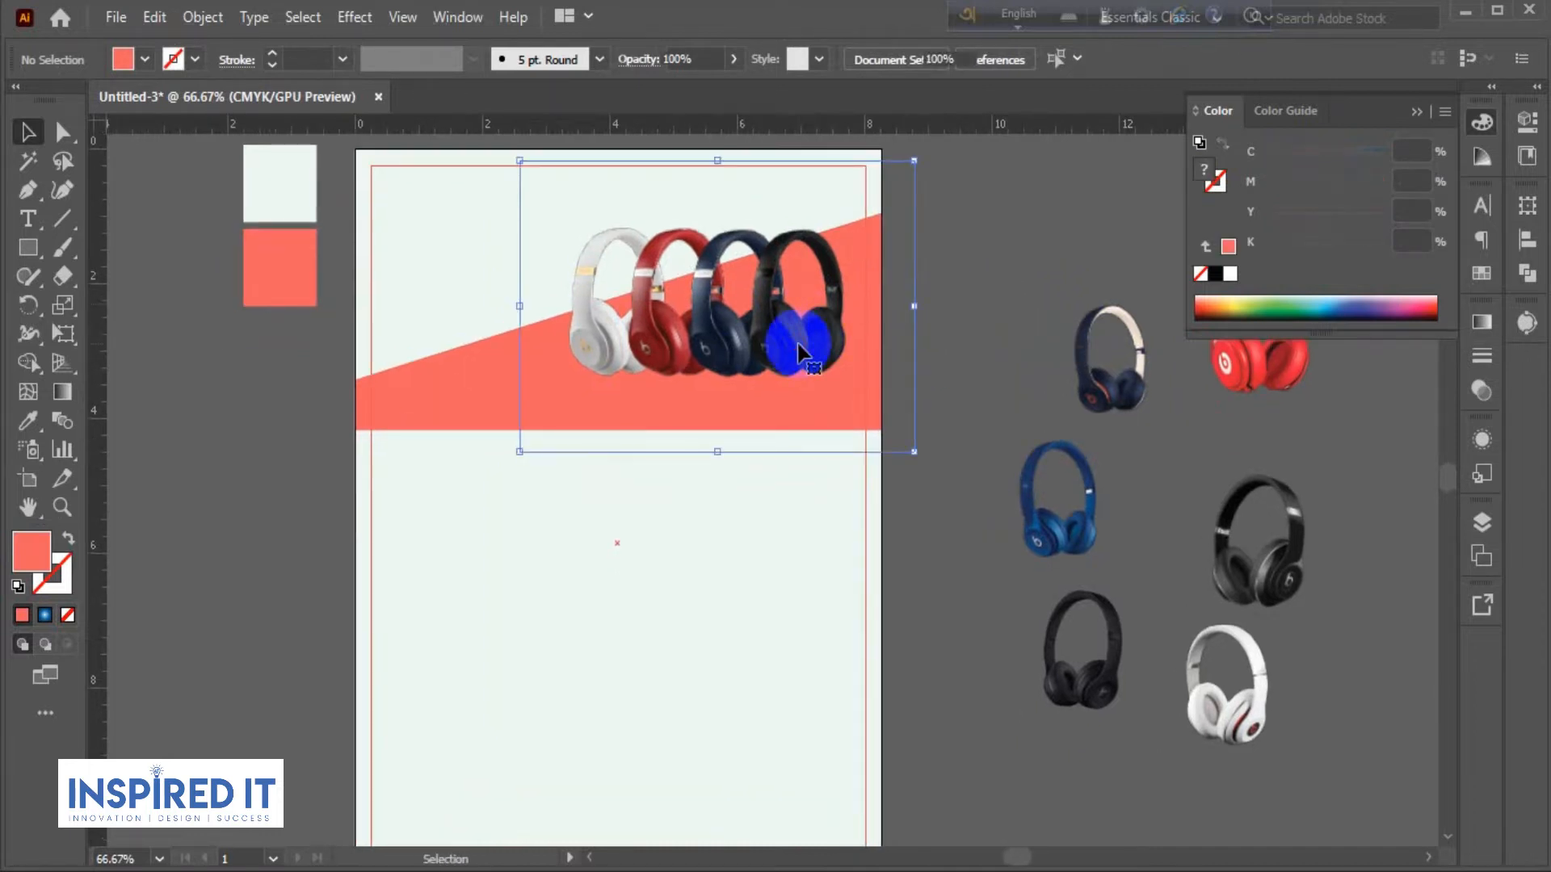
{"action": "left_click", "coordinate": [995, 324]}
{"action": "left_click", "coordinate": [794, 328]}
{"action": "left_click_drag", "start_coordinate": [913, 449], "coordinate": [921, 453]}
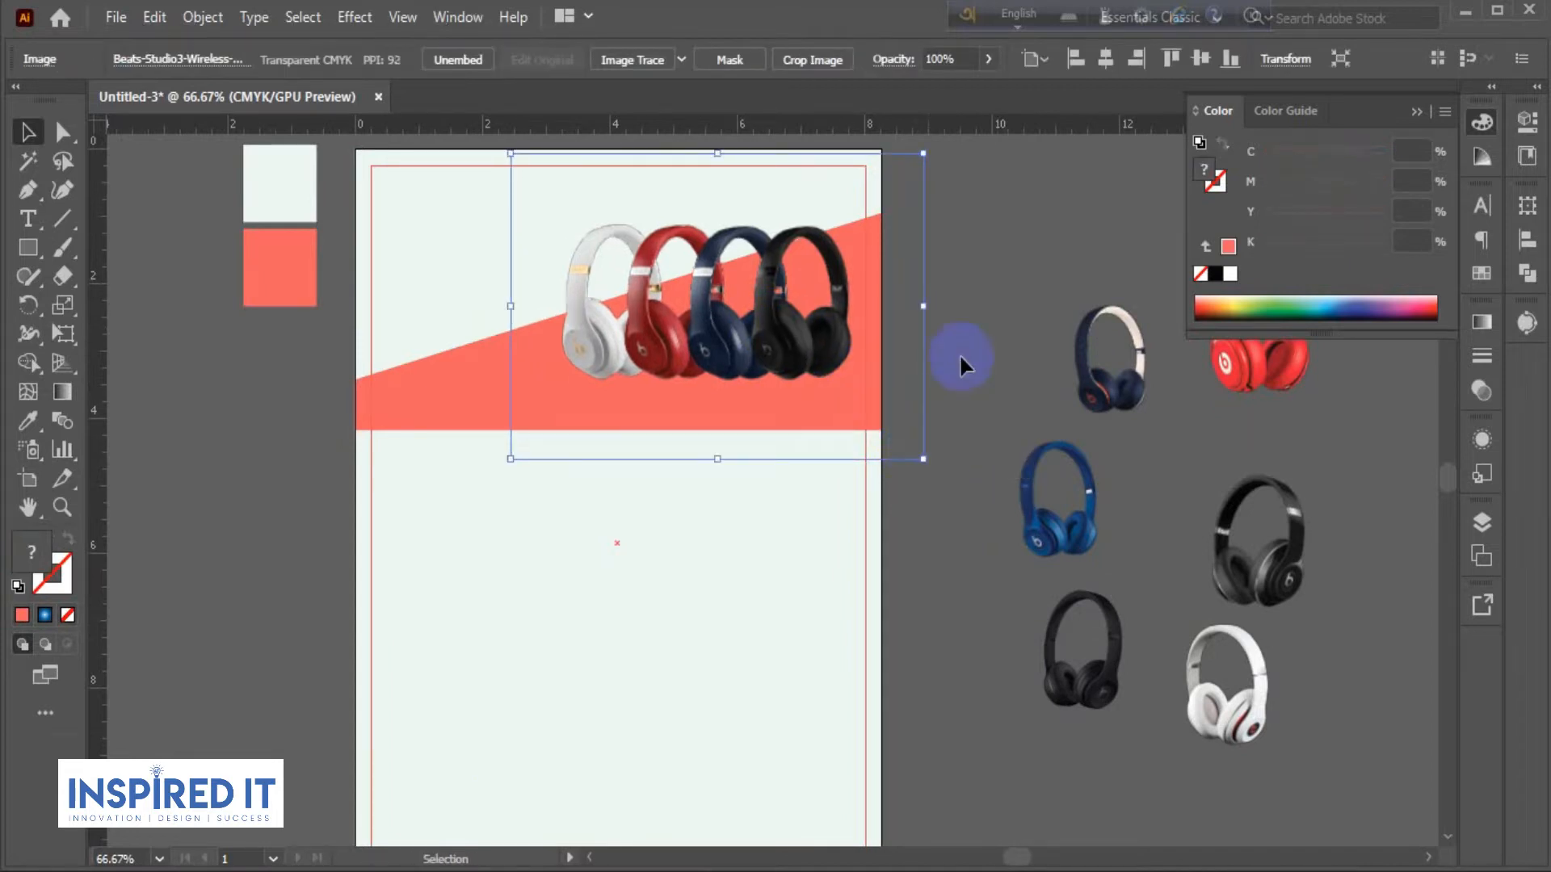
{"action": "left_click", "coordinate": [963, 338]}
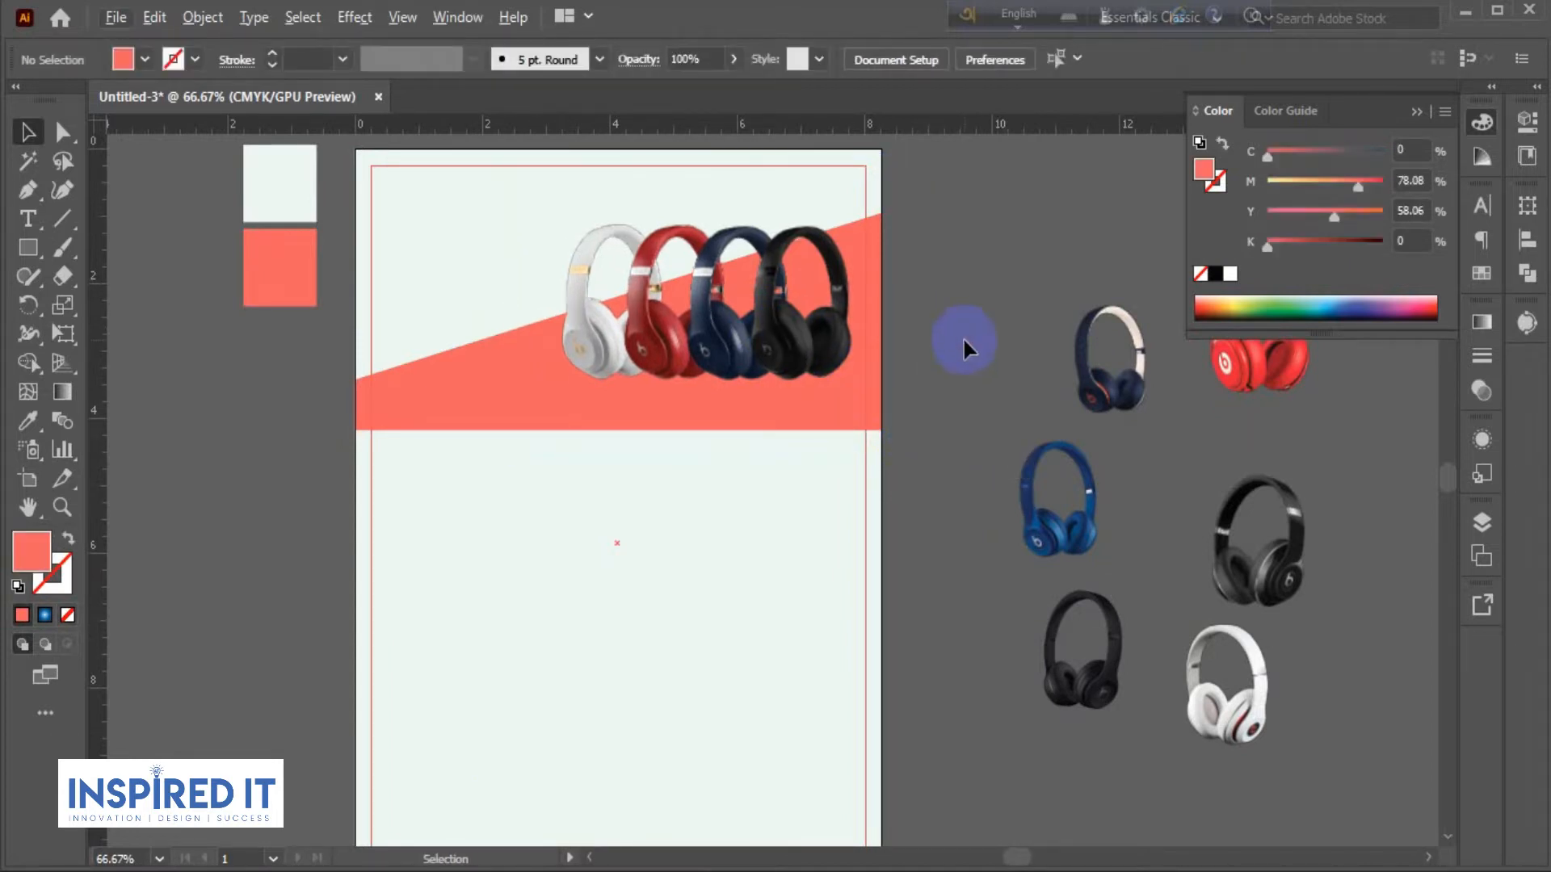
Shrink the red headphone image and the glossy black Beats headphone image slightly about their centres.
{"action": "left_click_drag", "start_coordinate": [959, 336], "coordinate": [723, 277]}
{"action": "left_click", "coordinate": [955, 298]}
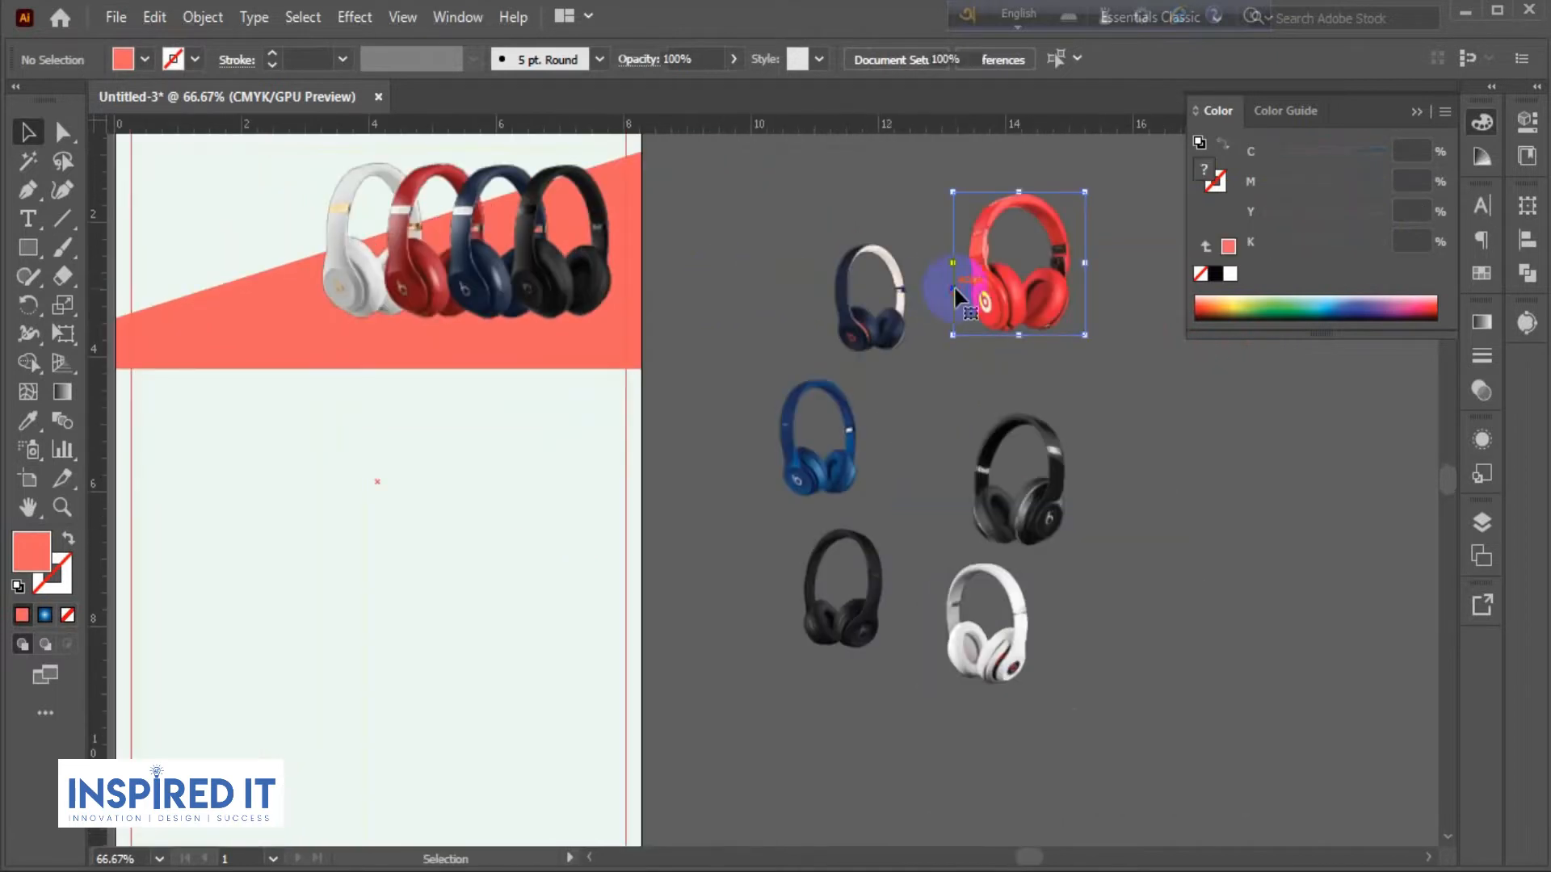
{"action": "left_click_drag", "start_coordinate": [1088, 339], "coordinate": [1081, 328]}
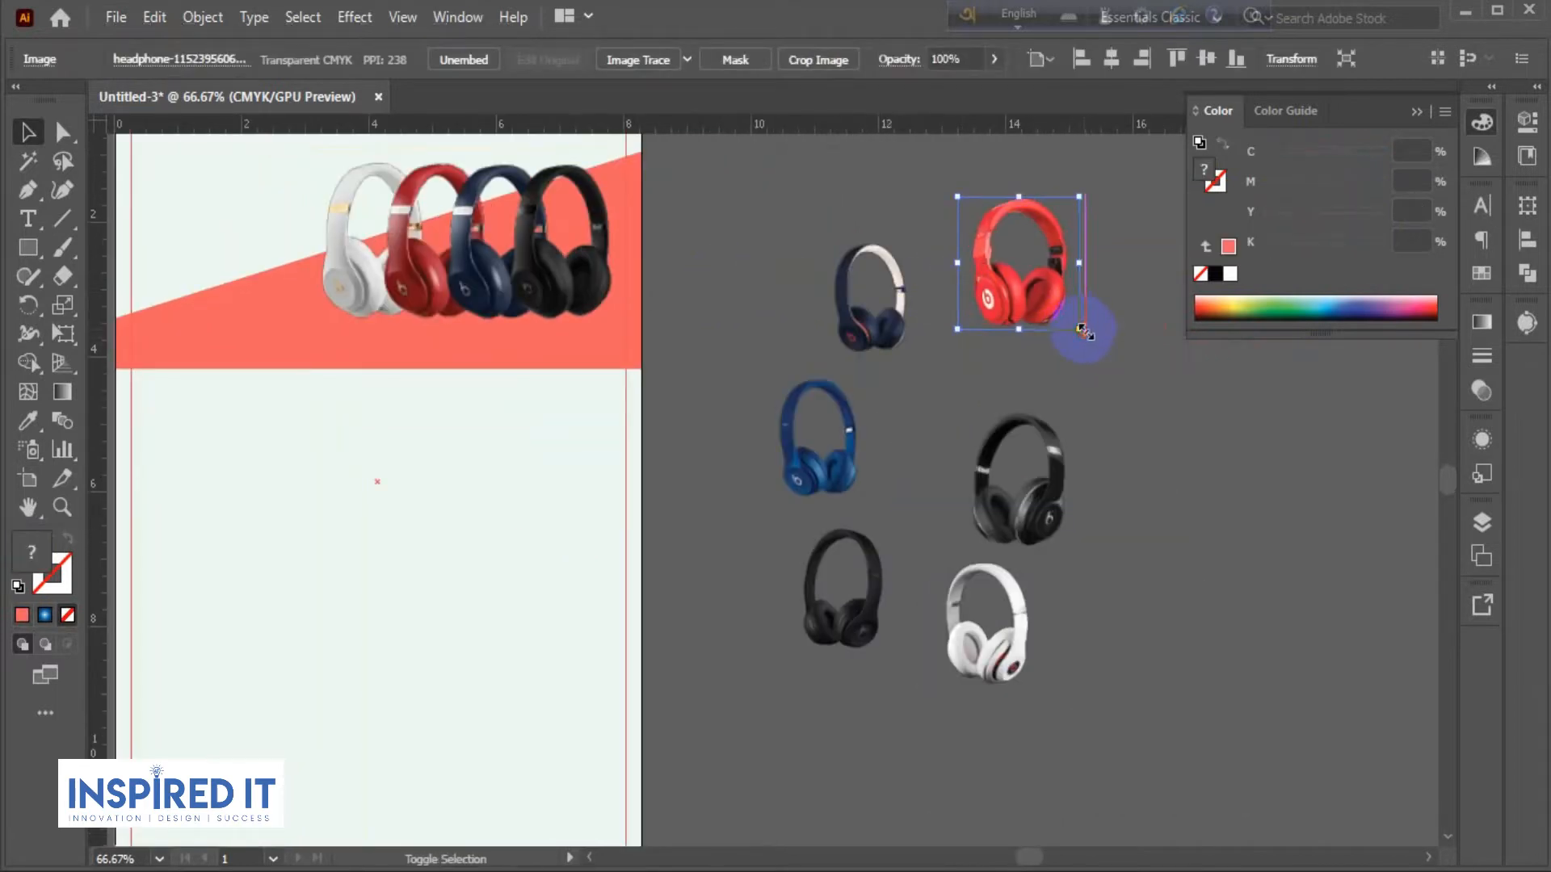
{"action": "left_click", "coordinate": [1120, 327]}
{"action": "left_click", "coordinate": [1058, 431]}
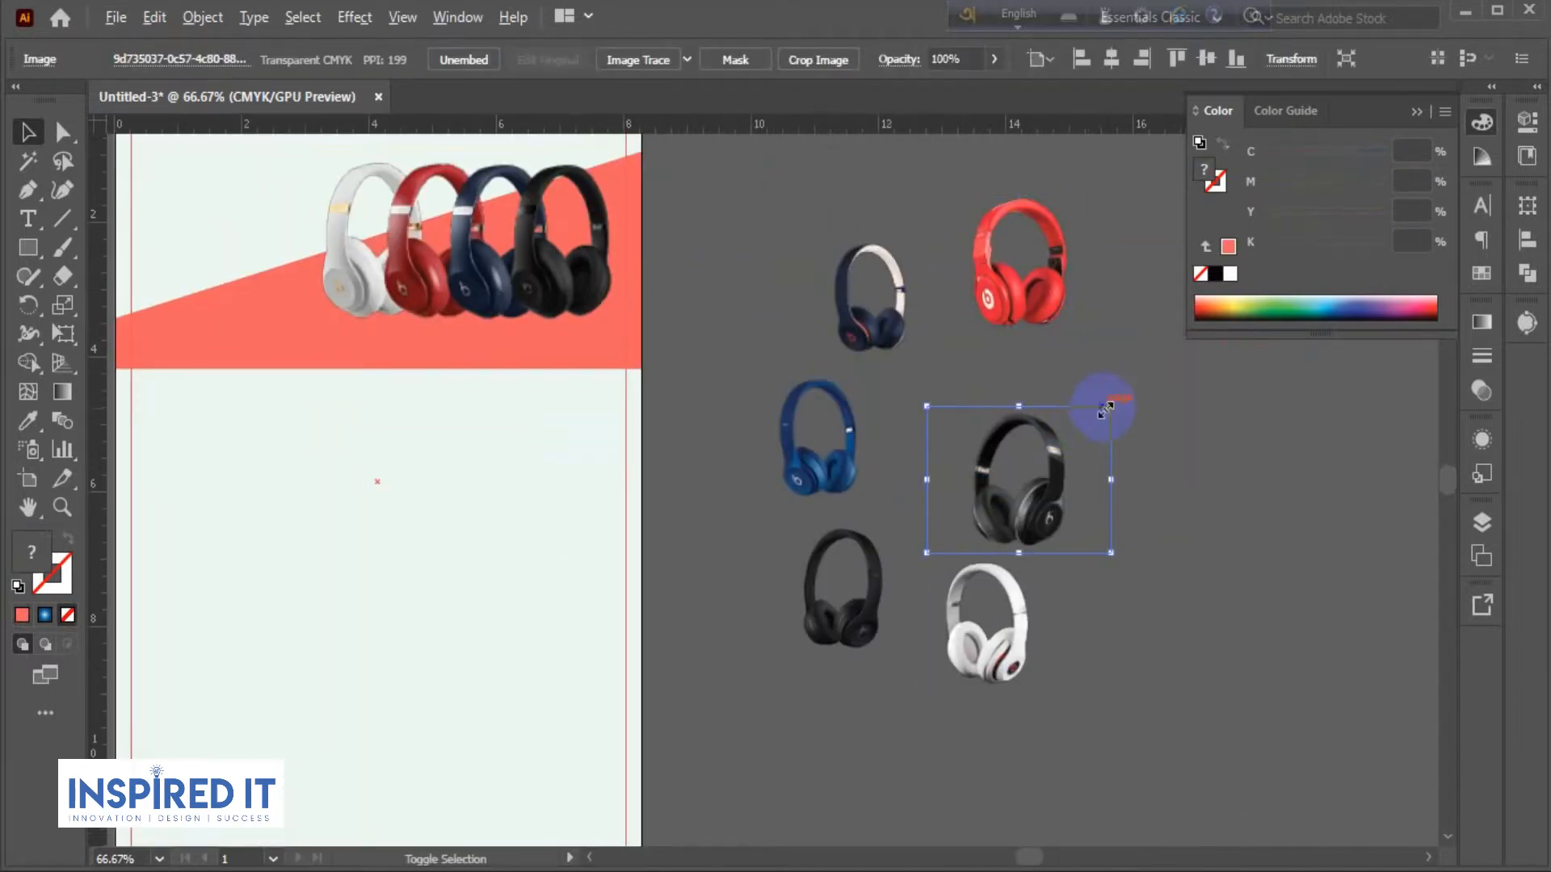
{"action": "left_click_drag", "start_coordinate": [1112, 407], "coordinate": [1096, 415]}
{"action": "left_click", "coordinate": [1179, 390]}
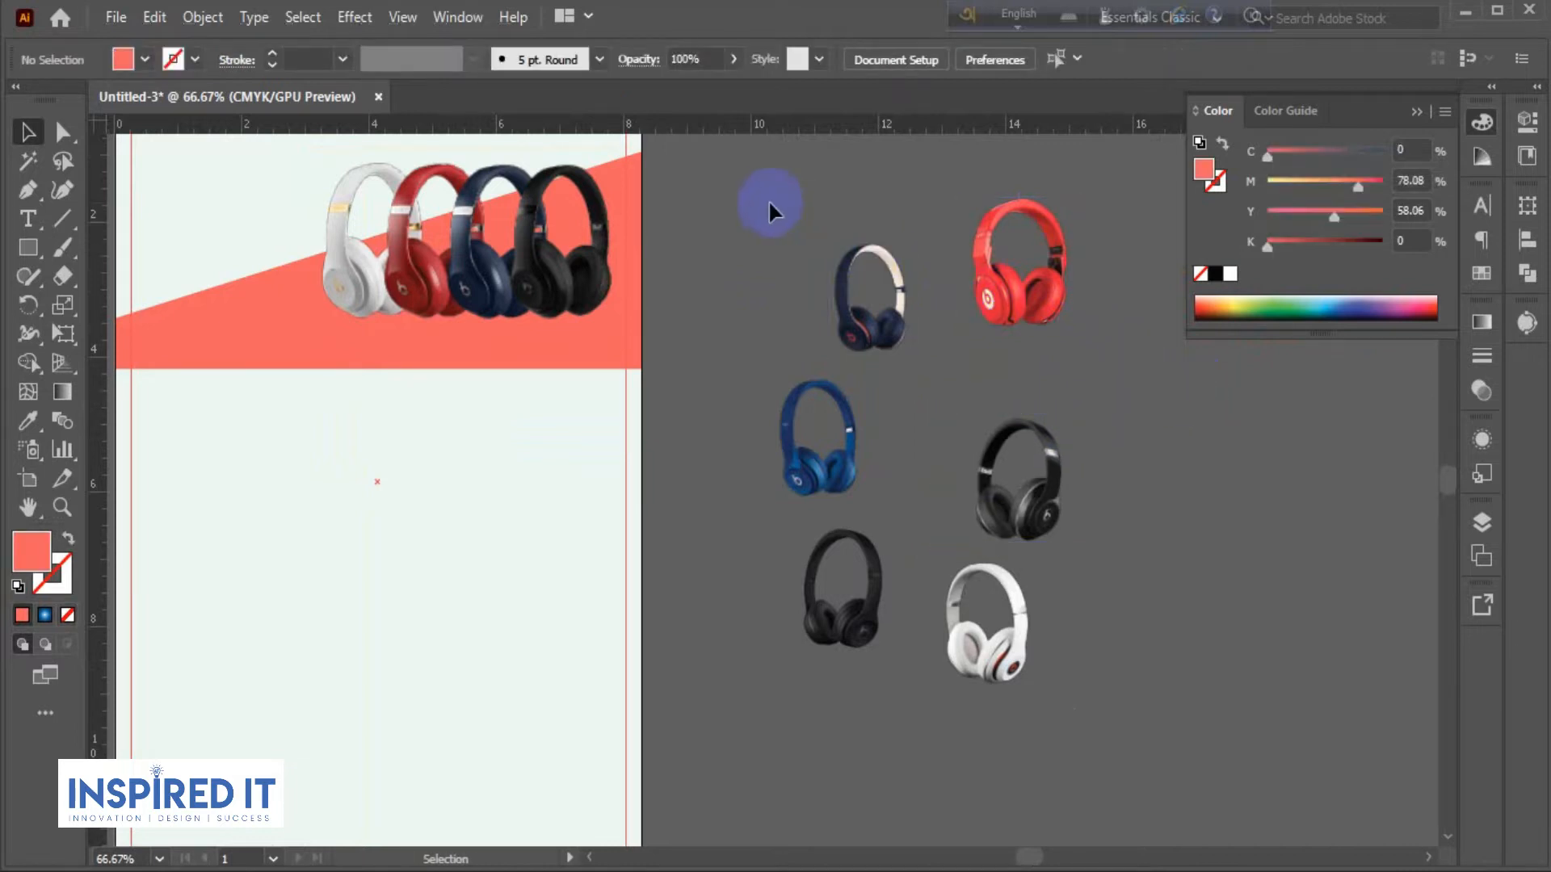
Scale down the six single headphone images together, and reduce the red and glossy black ones a little more.
{"action": "key", "text": "ctrl+a"}
{"action": "left_click_drag", "start_coordinate": [1106, 197], "coordinate": [1068, 212]}
{"action": "left_click", "coordinate": [1143, 349]}
{"action": "left_click", "coordinate": [1042, 274]}
{"action": "left_click", "coordinate": [1094, 480], "text": "shift"}
{"action": "left_click_drag", "start_coordinate": [1125, 212], "coordinate": [1115, 234]}
{"action": "left_click", "coordinate": [1168, 404]}
{"action": "scroll", "coordinate": [1186, 432], "scroll_direction": "down", "scroll_amount": 1}
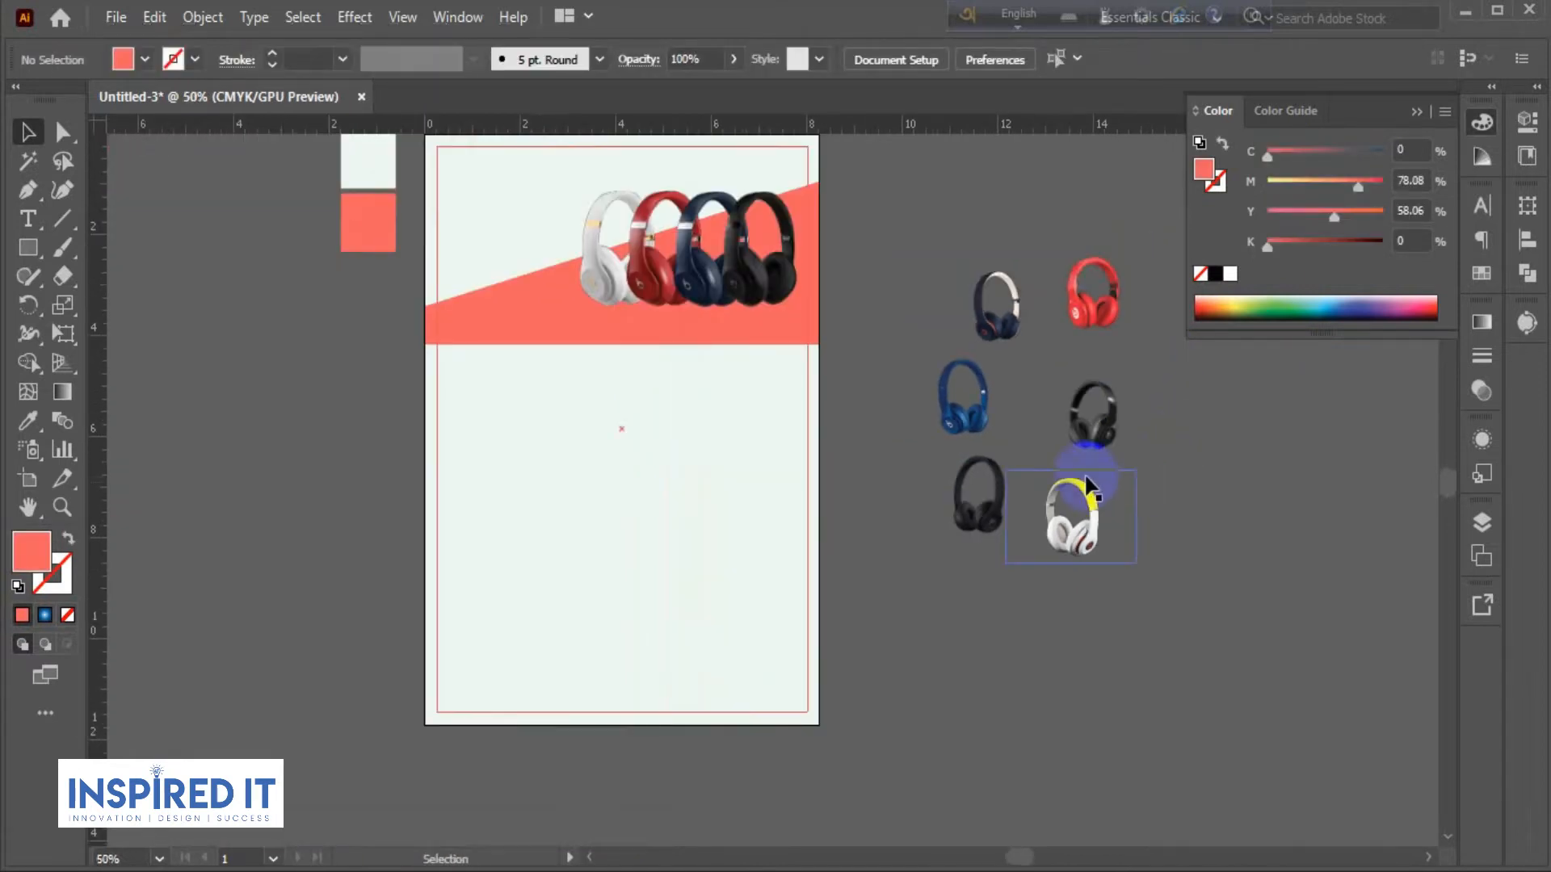
Copy "BOAT WIRELESS" from the notes in Notepad and paste it as new text in Illustrator left of the artboard.
{"action": "left_click_drag", "start_coordinate": [894, 422], "coordinate": [927, 420]}
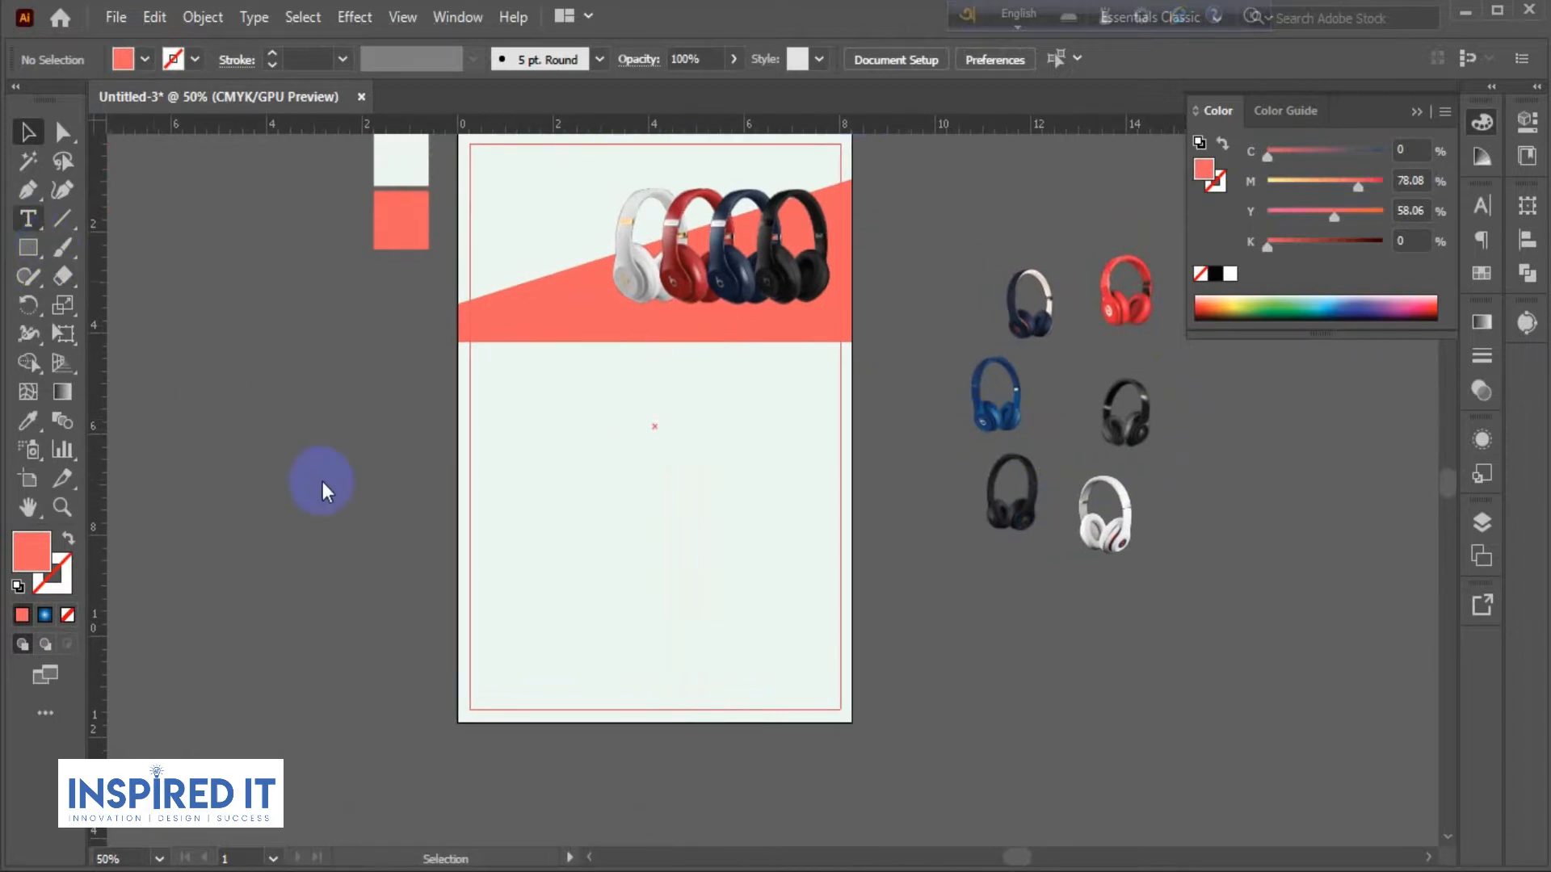
{"action": "key", "text": "alt+Tab"}
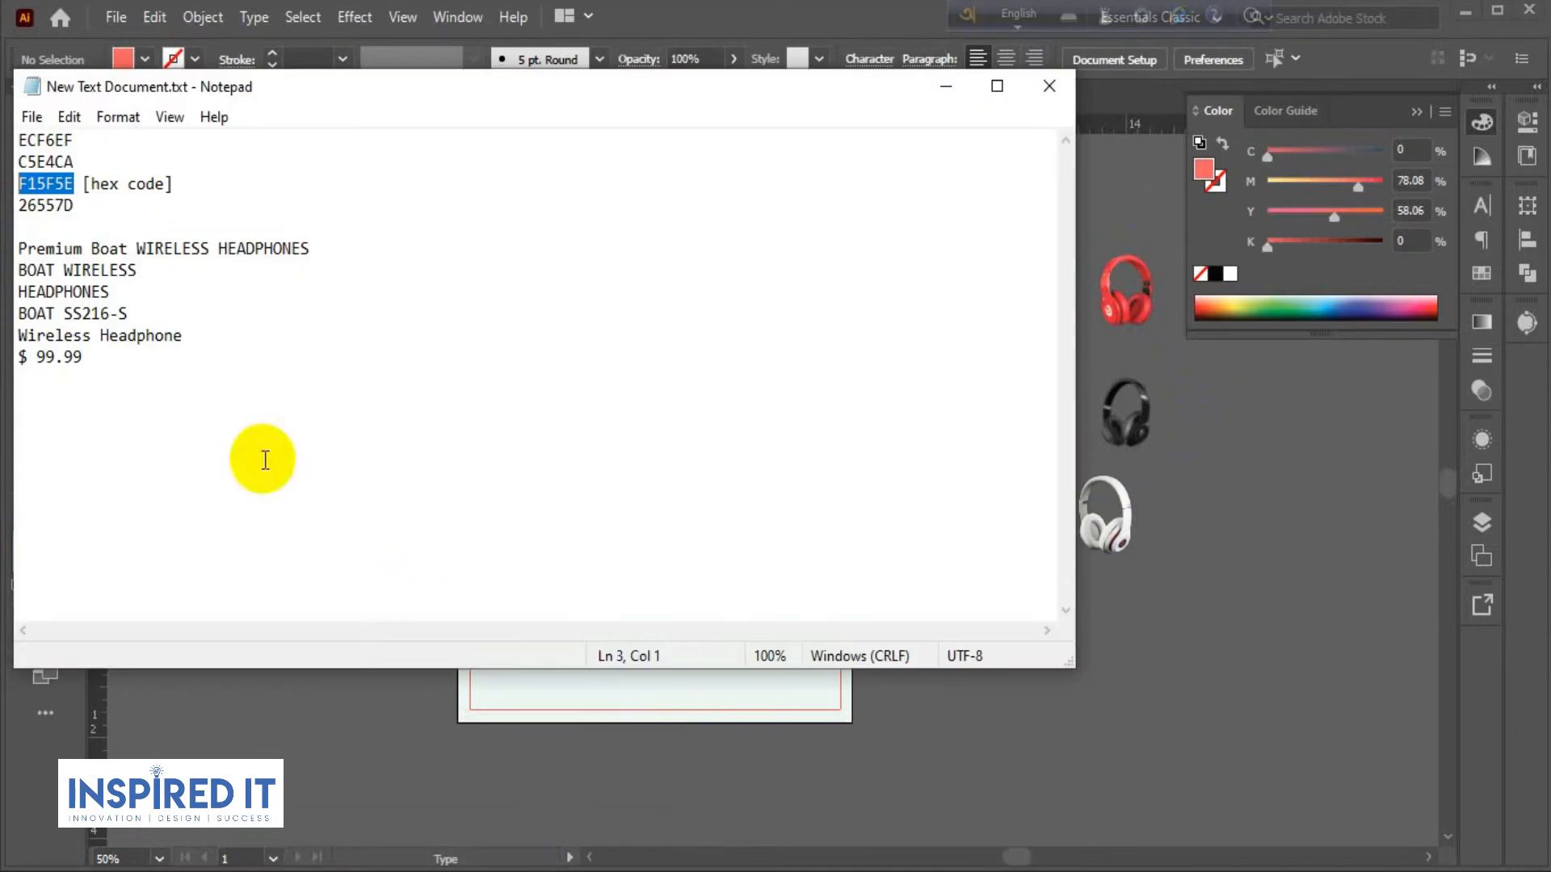
{"action": "left_click_drag", "start_coordinate": [138, 269], "coordinate": [17, 270]}
{"action": "key", "text": "ctrl+c"}
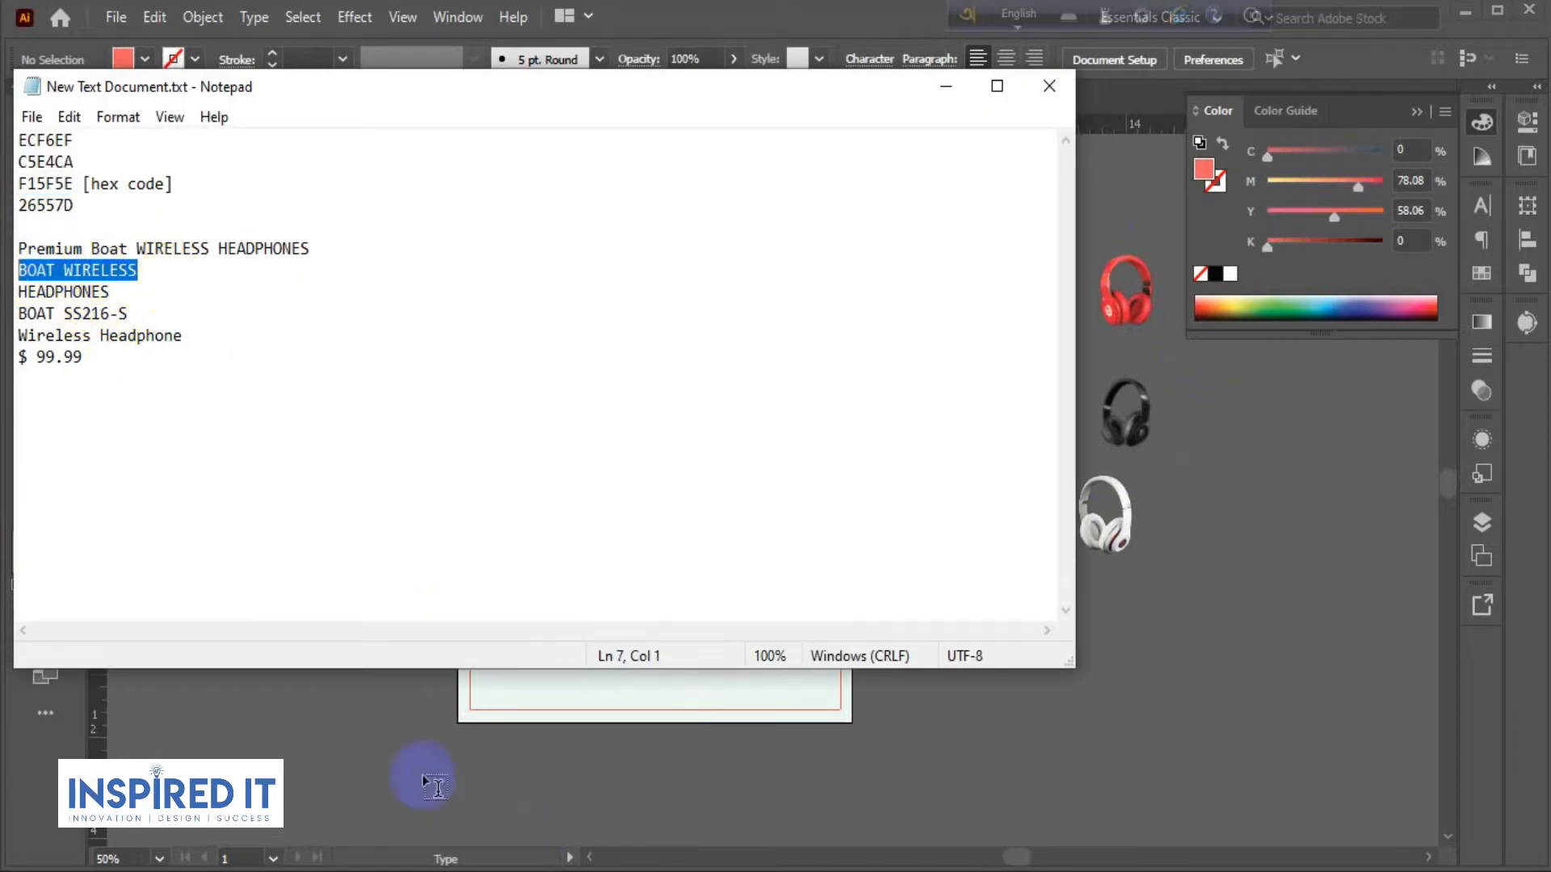
{"action": "key", "text": "alt+Tab"}
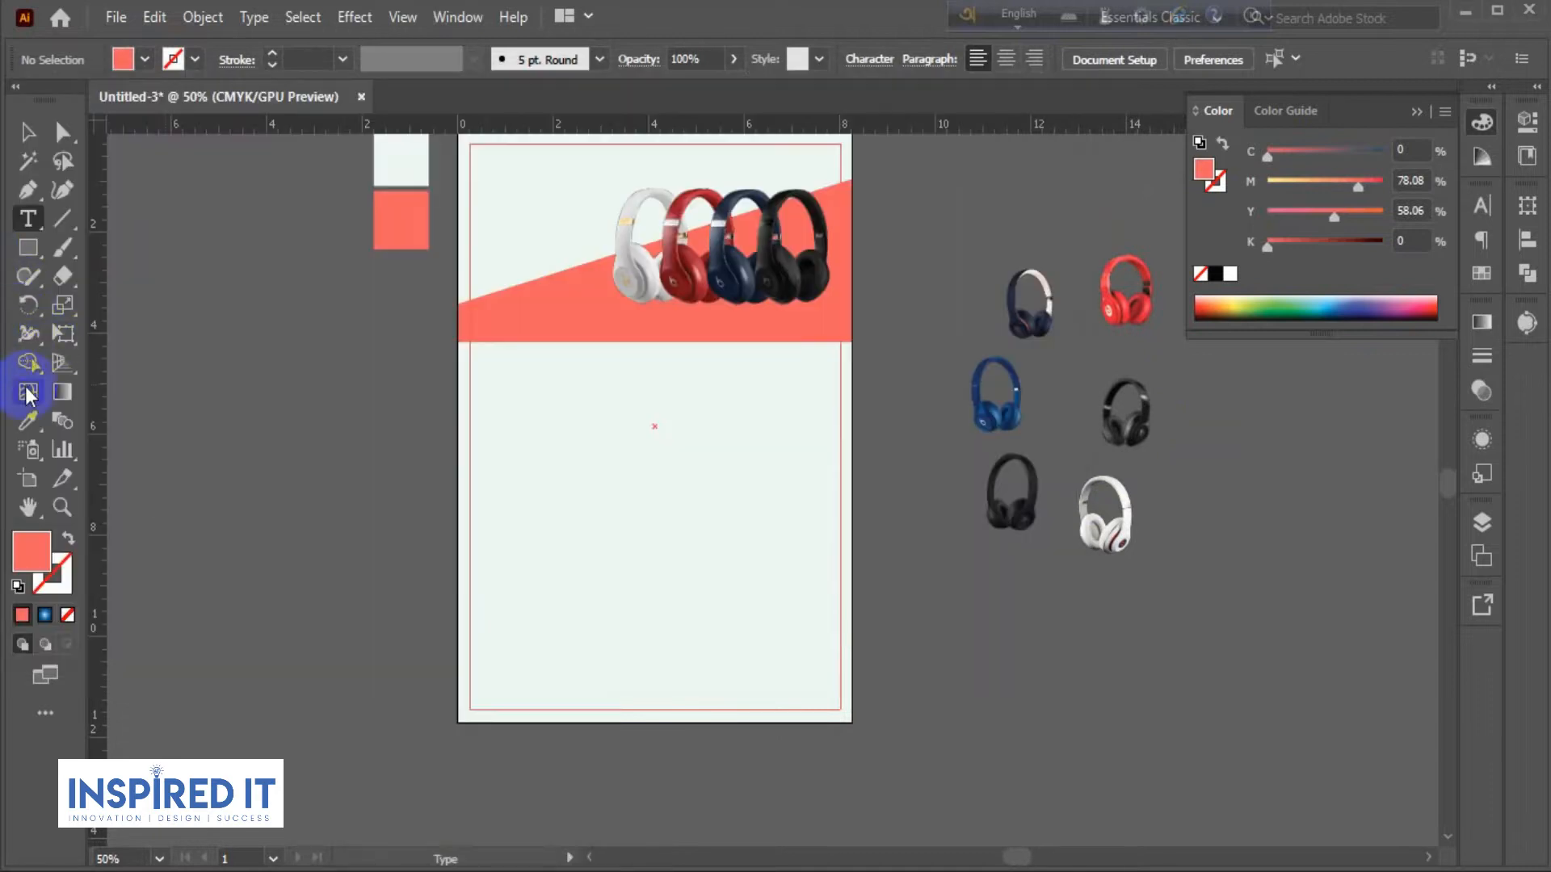
{"action": "left_click", "coordinate": [262, 450]}
{"action": "key", "text": "ctrl+v"}
Duplicate the BOAT WIRELESS text twice, stacking the evenly spaced copies directly below the original.
{"action": "left_click", "coordinate": [29, 132]}
{"action": "left_click", "coordinate": [425, 415]}
{"action": "left_click_drag", "start_coordinate": [402, 508], "coordinate": [549, 471]}
{"action": "scroll", "coordinate": [443, 460], "scroll_direction": "up", "scroll_amount": 1}
{"action": "left_click", "coordinate": [431, 394]}
{"action": "left_click_drag", "start_coordinate": [468, 405], "coordinate": [483, 439]}
{"action": "left_click", "coordinate": [496, 452]}
{"action": "key", "text": "ctrl+d"}
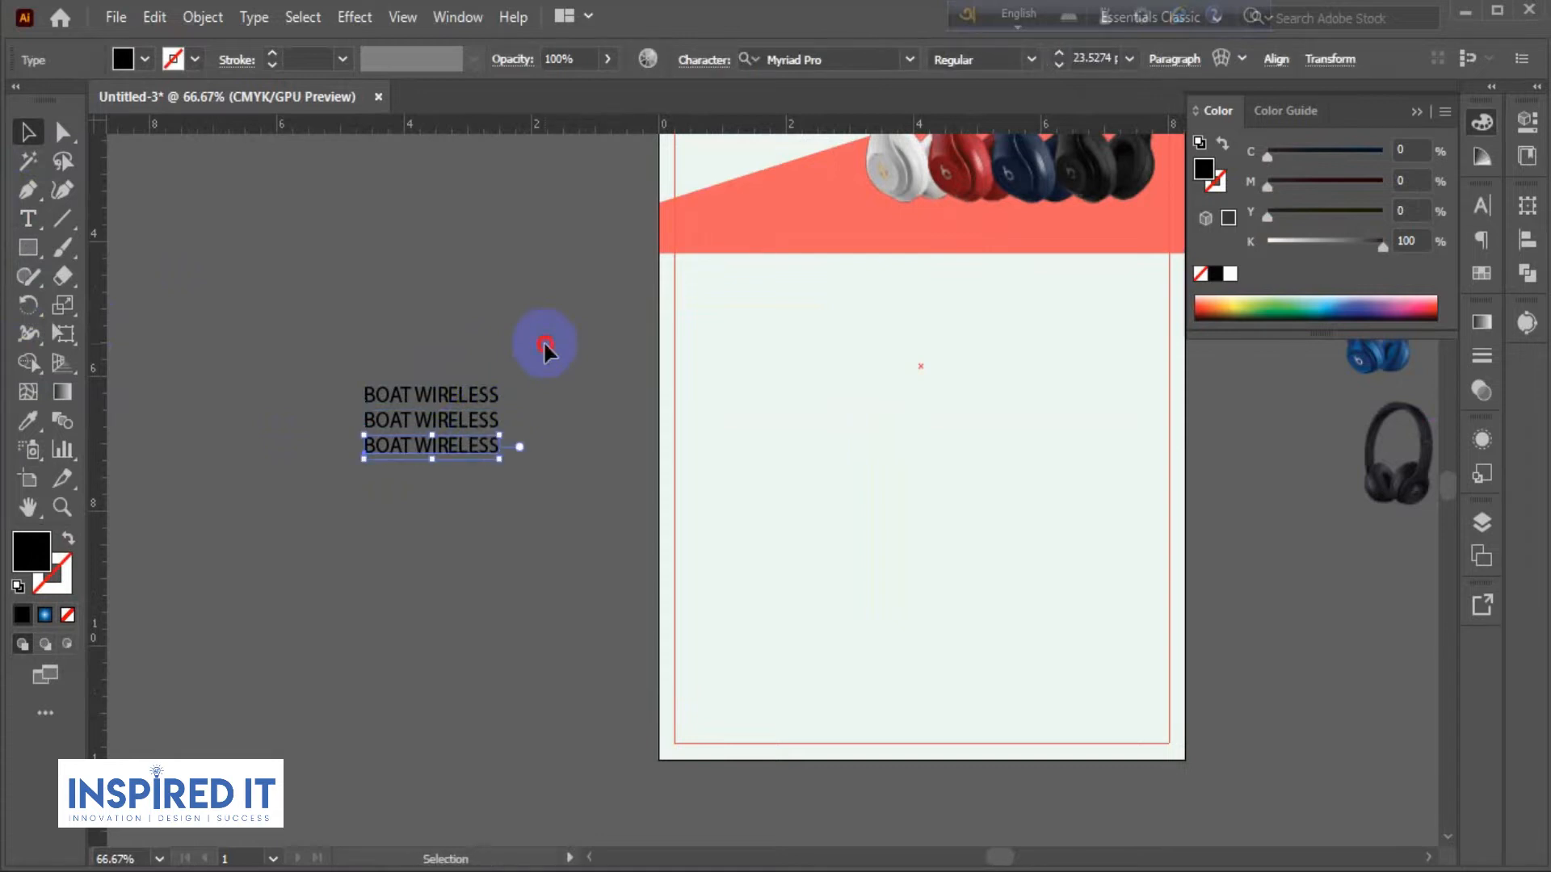
{"action": "left_click", "coordinate": [544, 346]}
Replace the middle text line with "HEADPHONES" copied from the Notepad notes.
{"action": "key", "text": "t"}
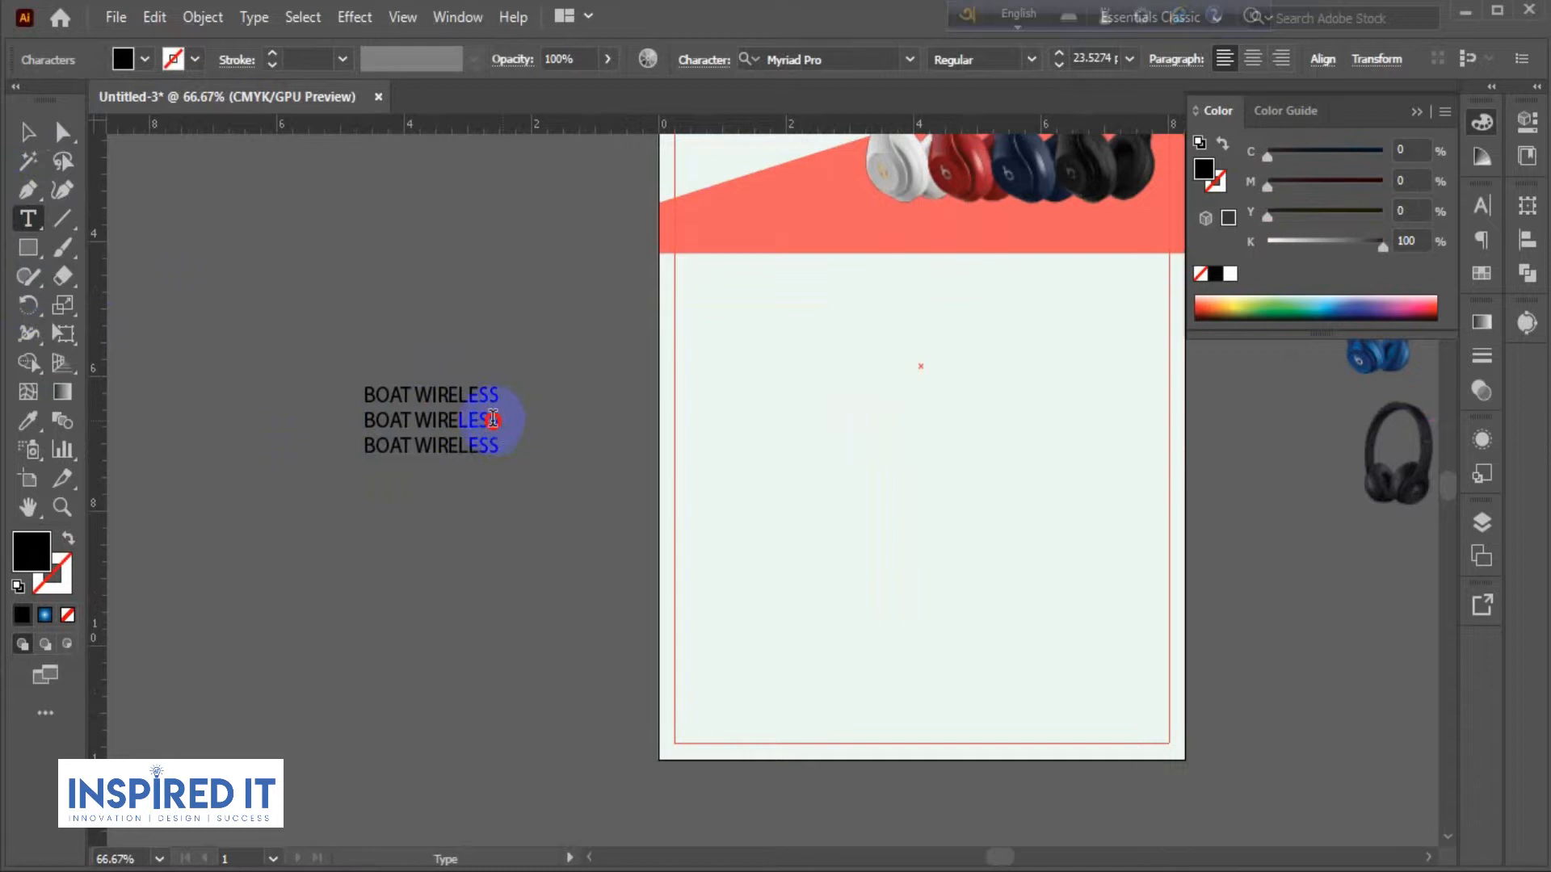
{"action": "left_click_drag", "start_coordinate": [492, 419], "coordinate": [343, 433]}
{"action": "key", "text": "alt+Tab"}
{"action": "left_click_drag", "start_coordinate": [108, 294], "coordinate": [14, 293]}
{"action": "key", "text": "ctrl+c"}
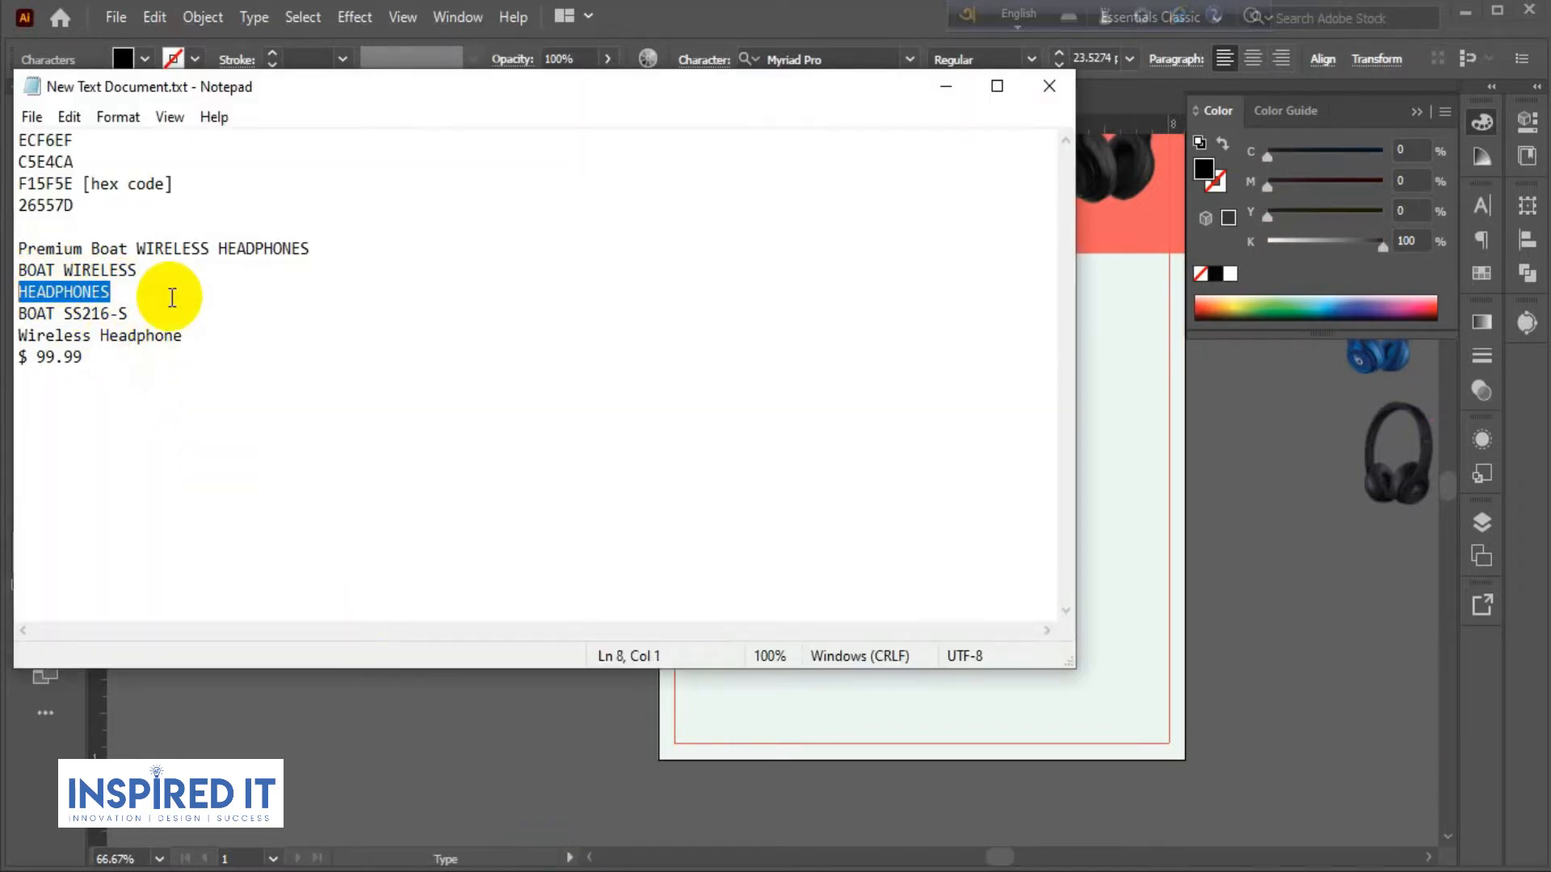
{"action": "left_click", "coordinate": [471, 867]}
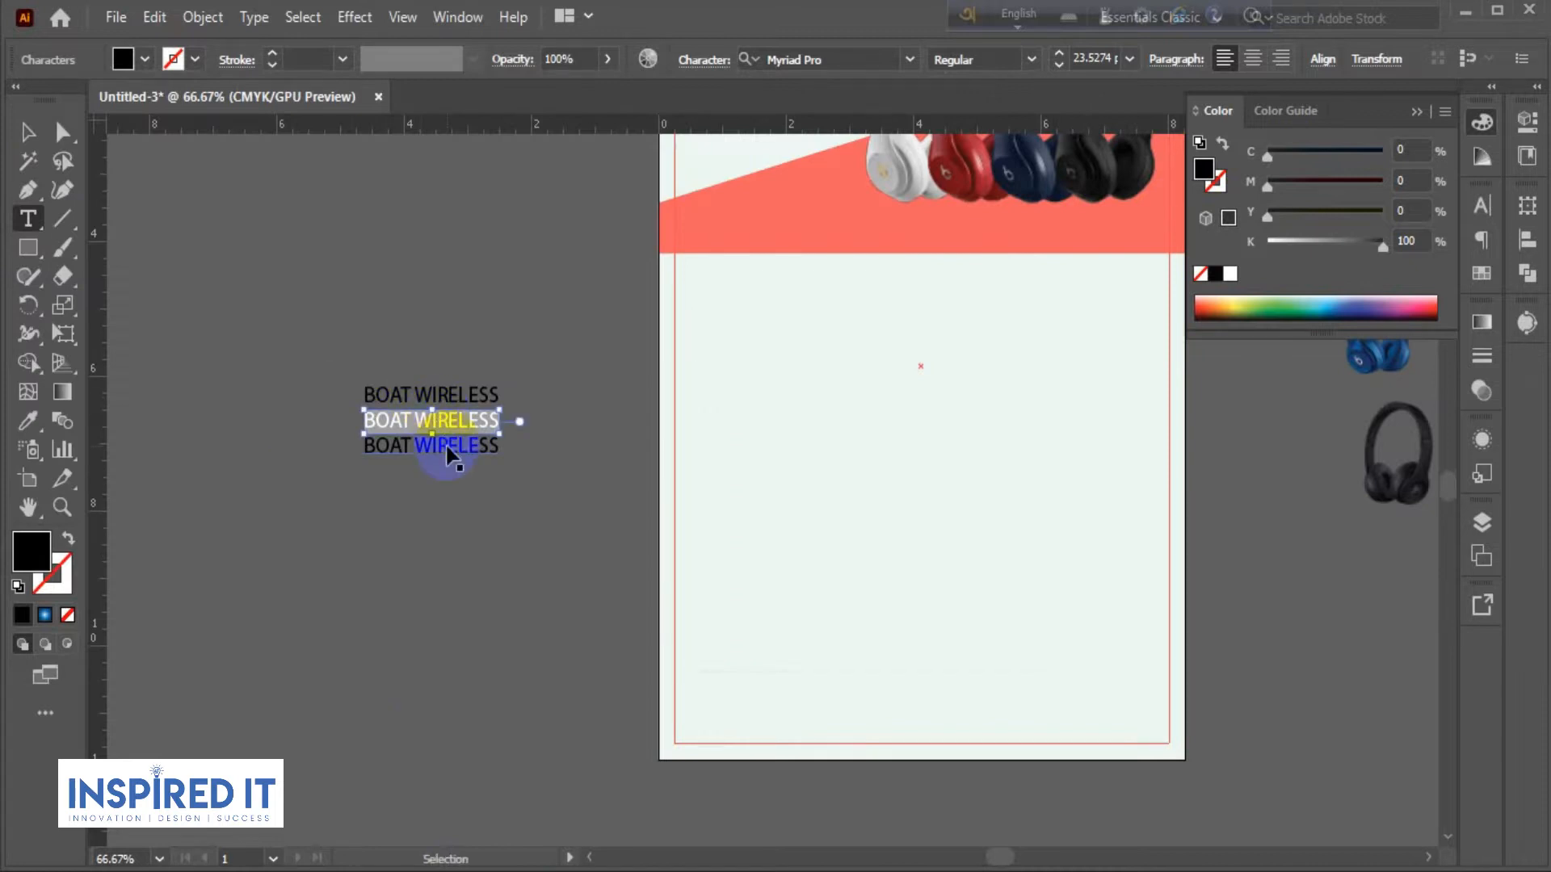
{"action": "key", "text": "ctrl+v"}
Replace the bottom BOAT WIRELESS text line with "BOAT SS216-S" copied from the Notepad notes.
{"action": "left_click_drag", "start_coordinate": [499, 439], "coordinate": [353, 441]}
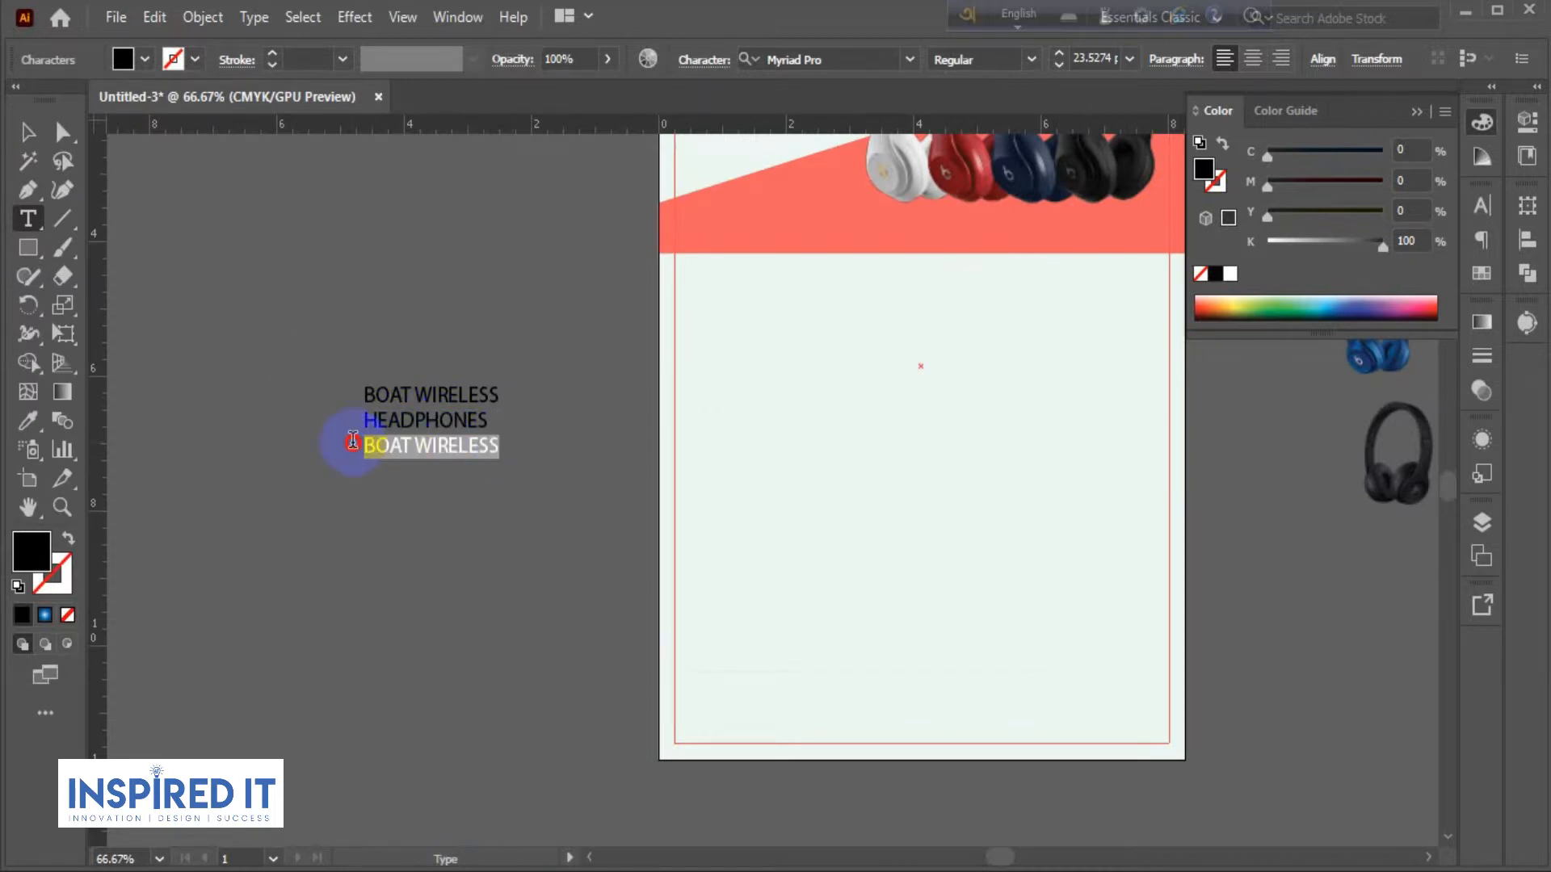
{"action": "key", "text": "alt+Tab"}
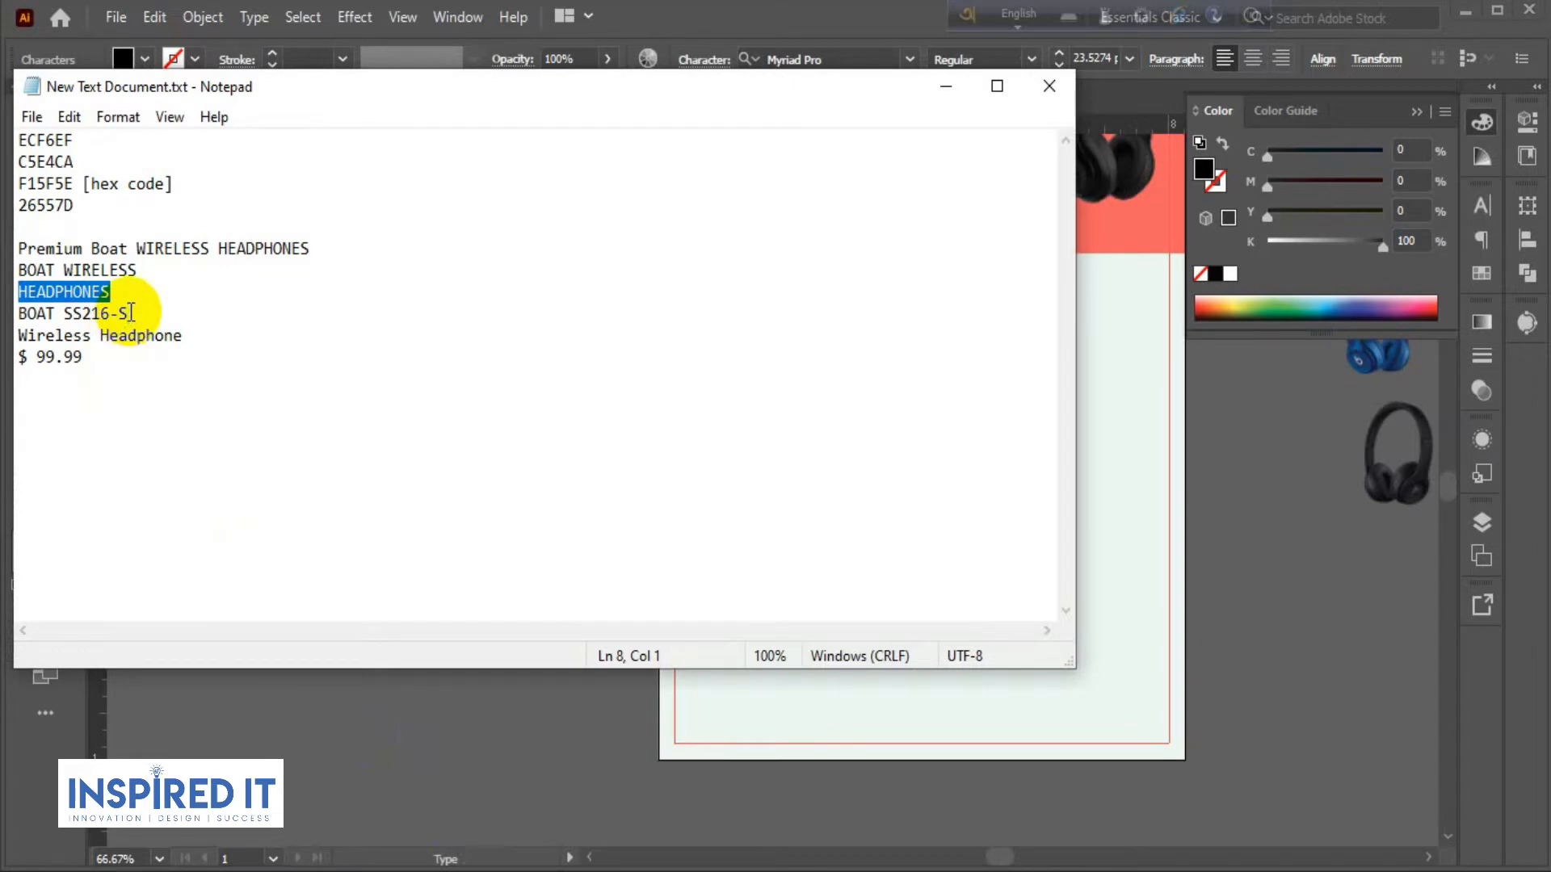
{"action": "left_click_drag", "start_coordinate": [131, 312], "coordinate": [23, 316]}
{"action": "key", "text": "ctrl+c"}
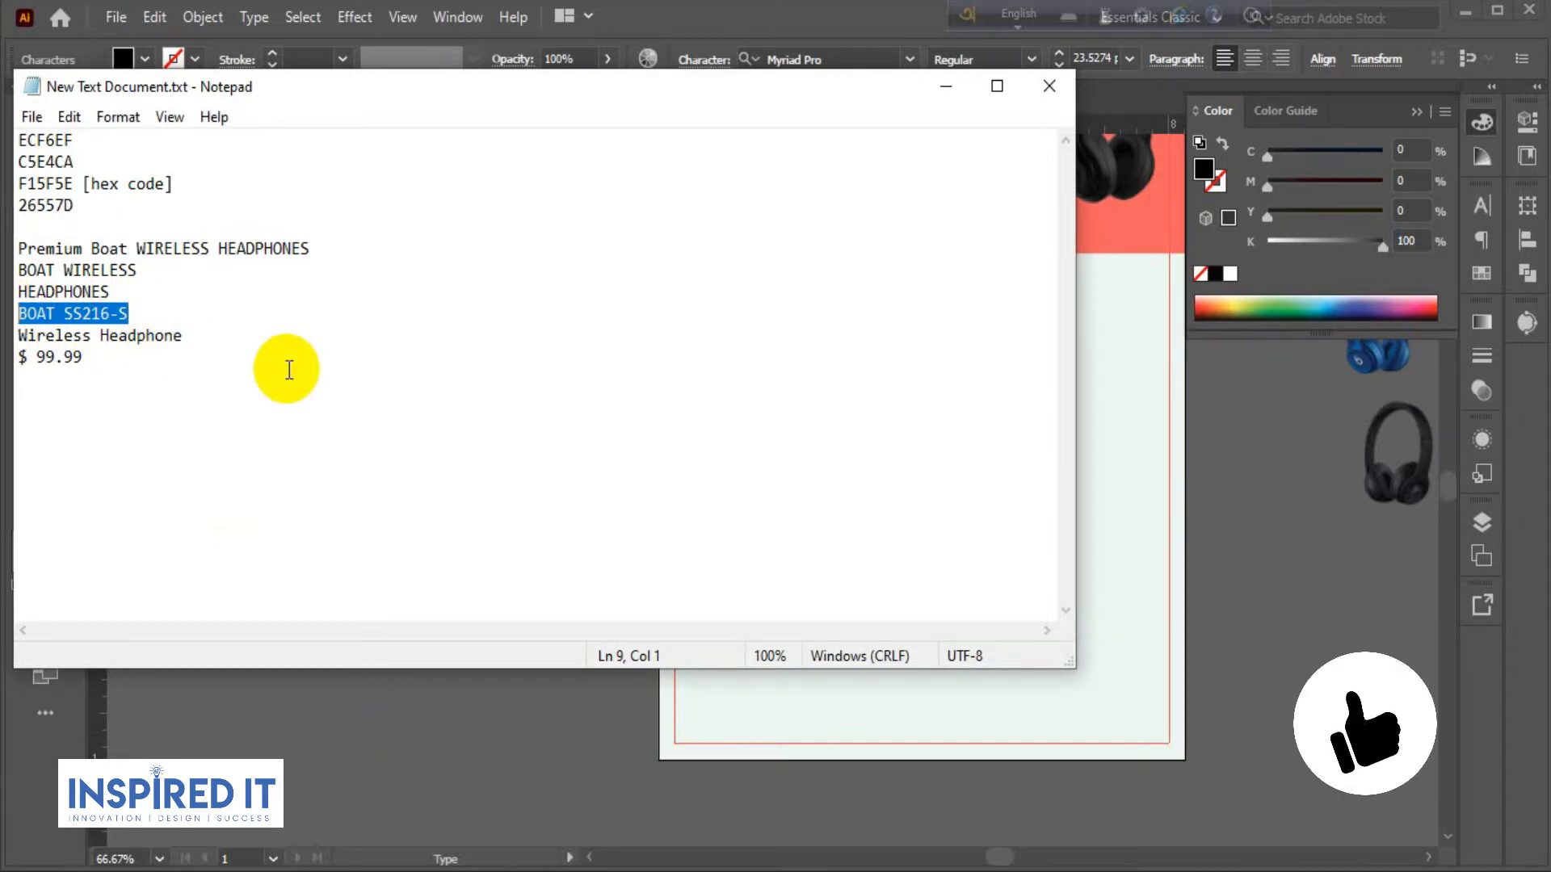
{"action": "left_click", "coordinate": [529, 871]}
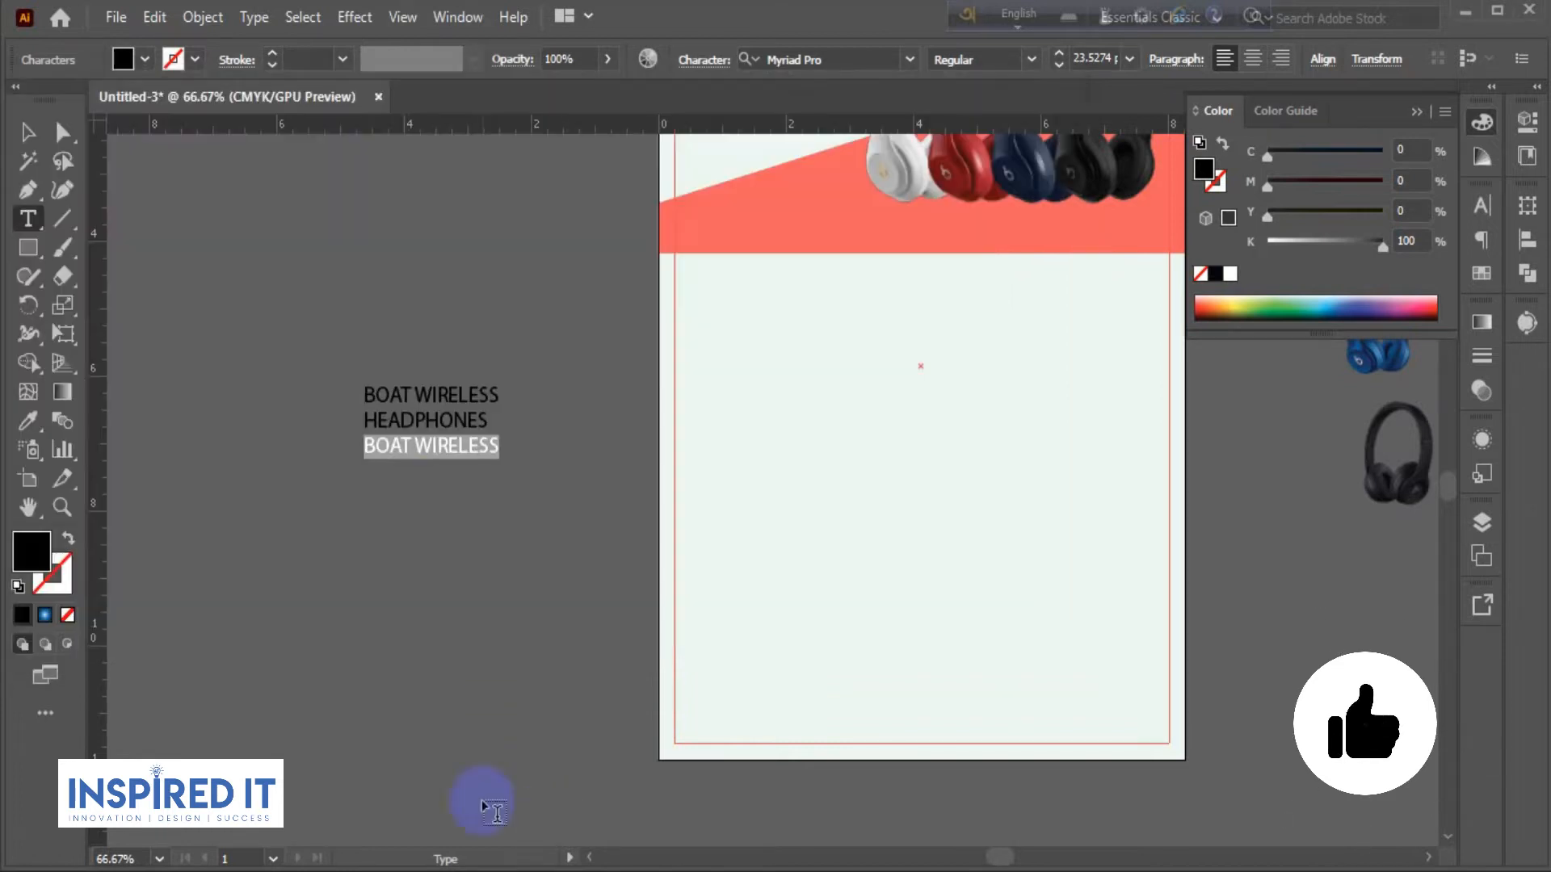
{"action": "left_click", "coordinate": [33, 143]}
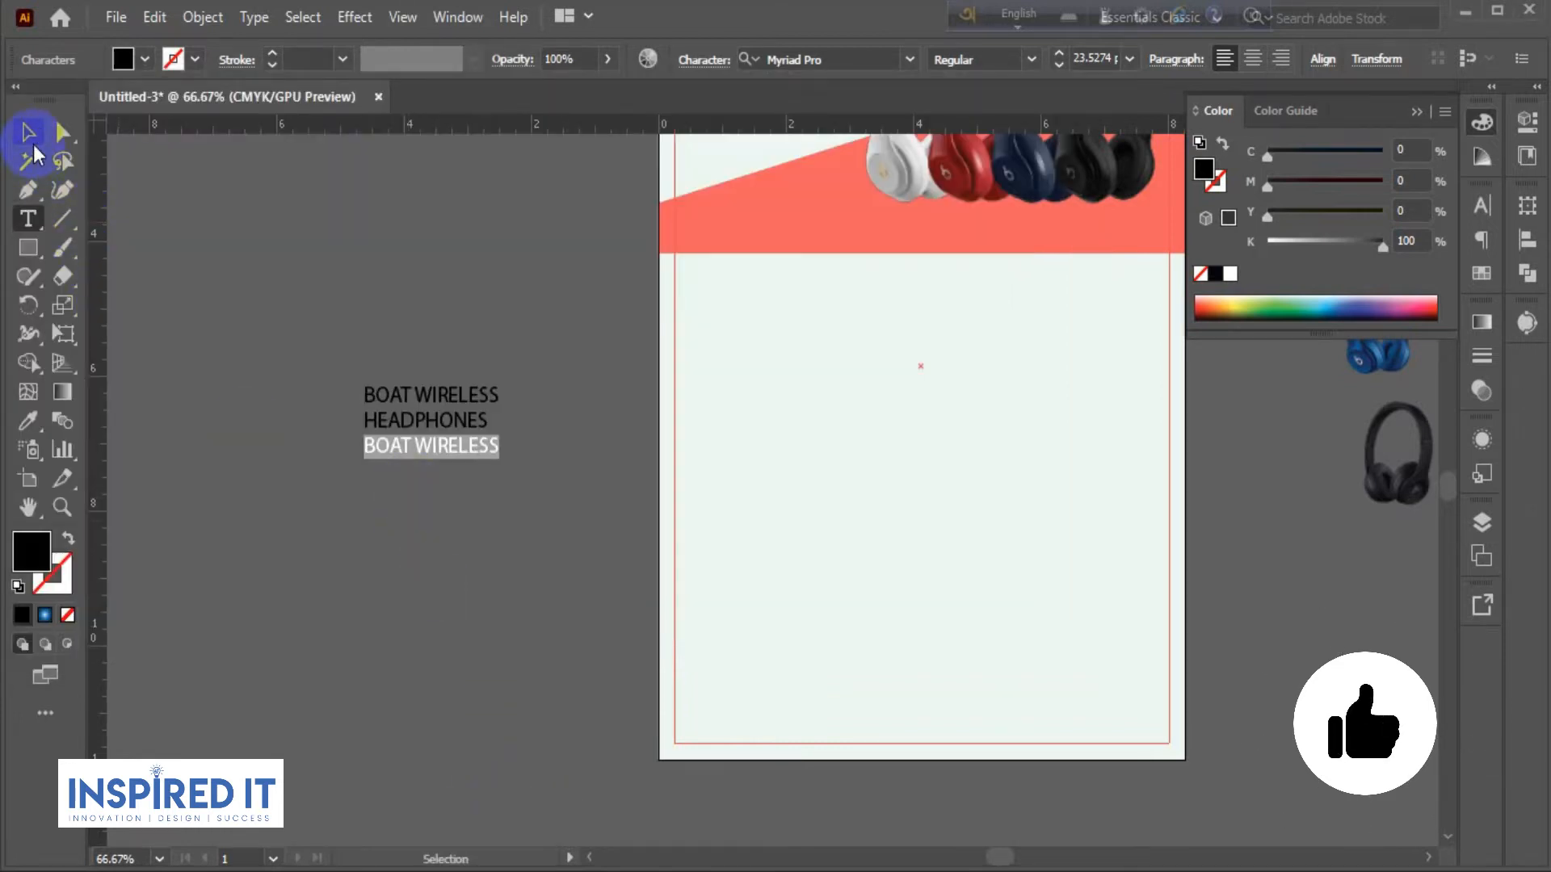
{"action": "double_click", "coordinate": [455, 452]}
{"action": "left_click_drag", "start_coordinate": [499, 443], "coordinate": [376, 448]}
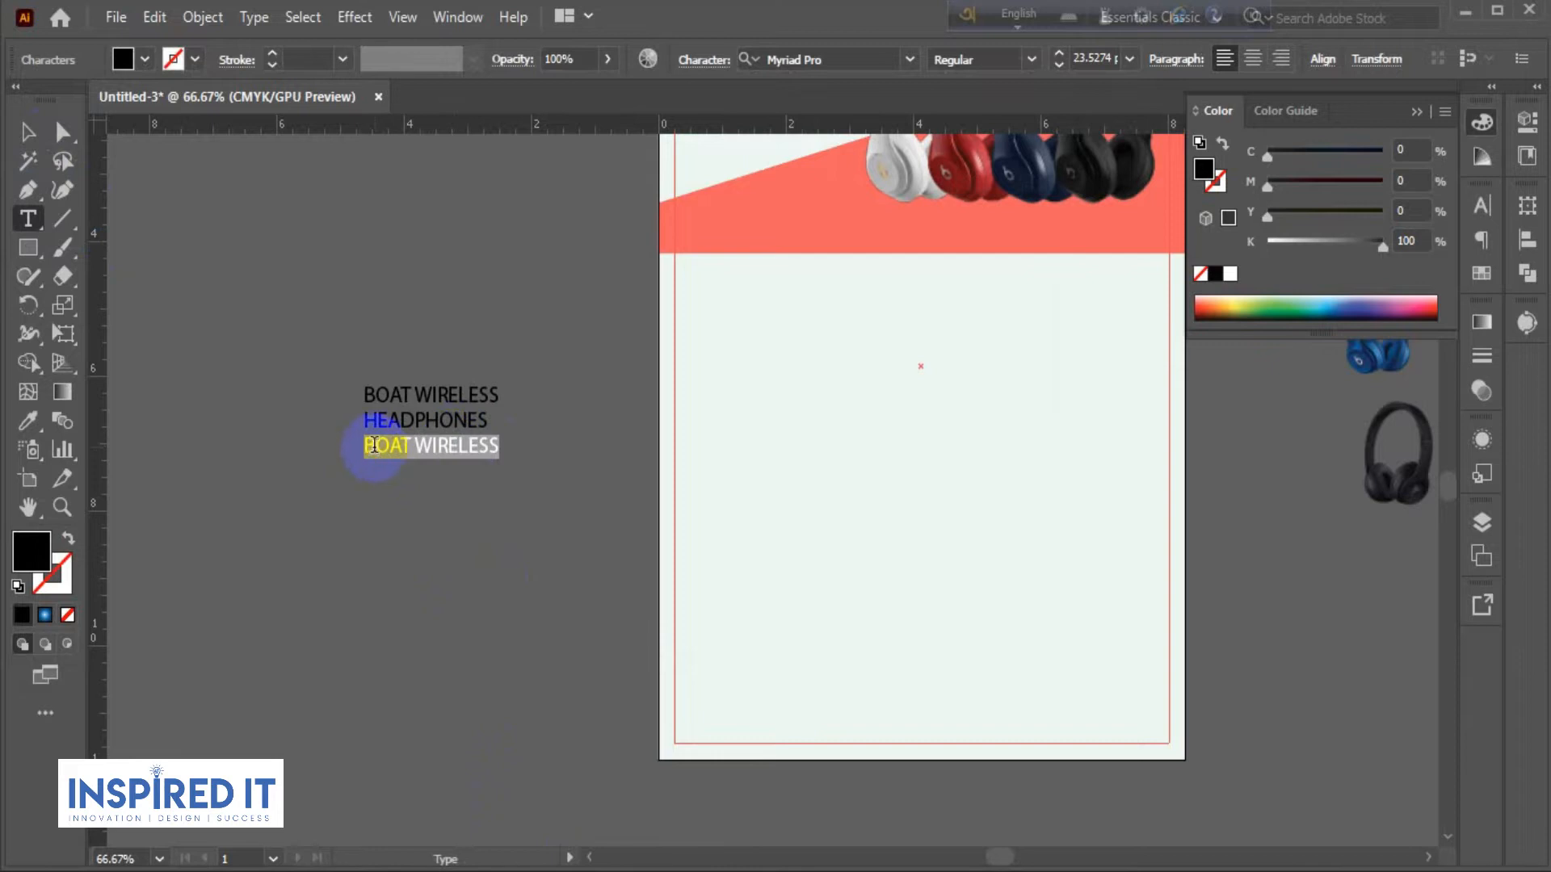
{"action": "key", "text": "ctrl+v"}
{"action": "left_click", "coordinate": [29, 133]}
{"action": "left_click", "coordinate": [270, 446]}
Move the BOAT SS216-S text farther below HEADPHONES and duplicate it directly underneath.
{"action": "left_click_drag", "start_coordinate": [483, 449], "coordinate": [463, 499]}
{"action": "left_click", "coordinate": [601, 457]}
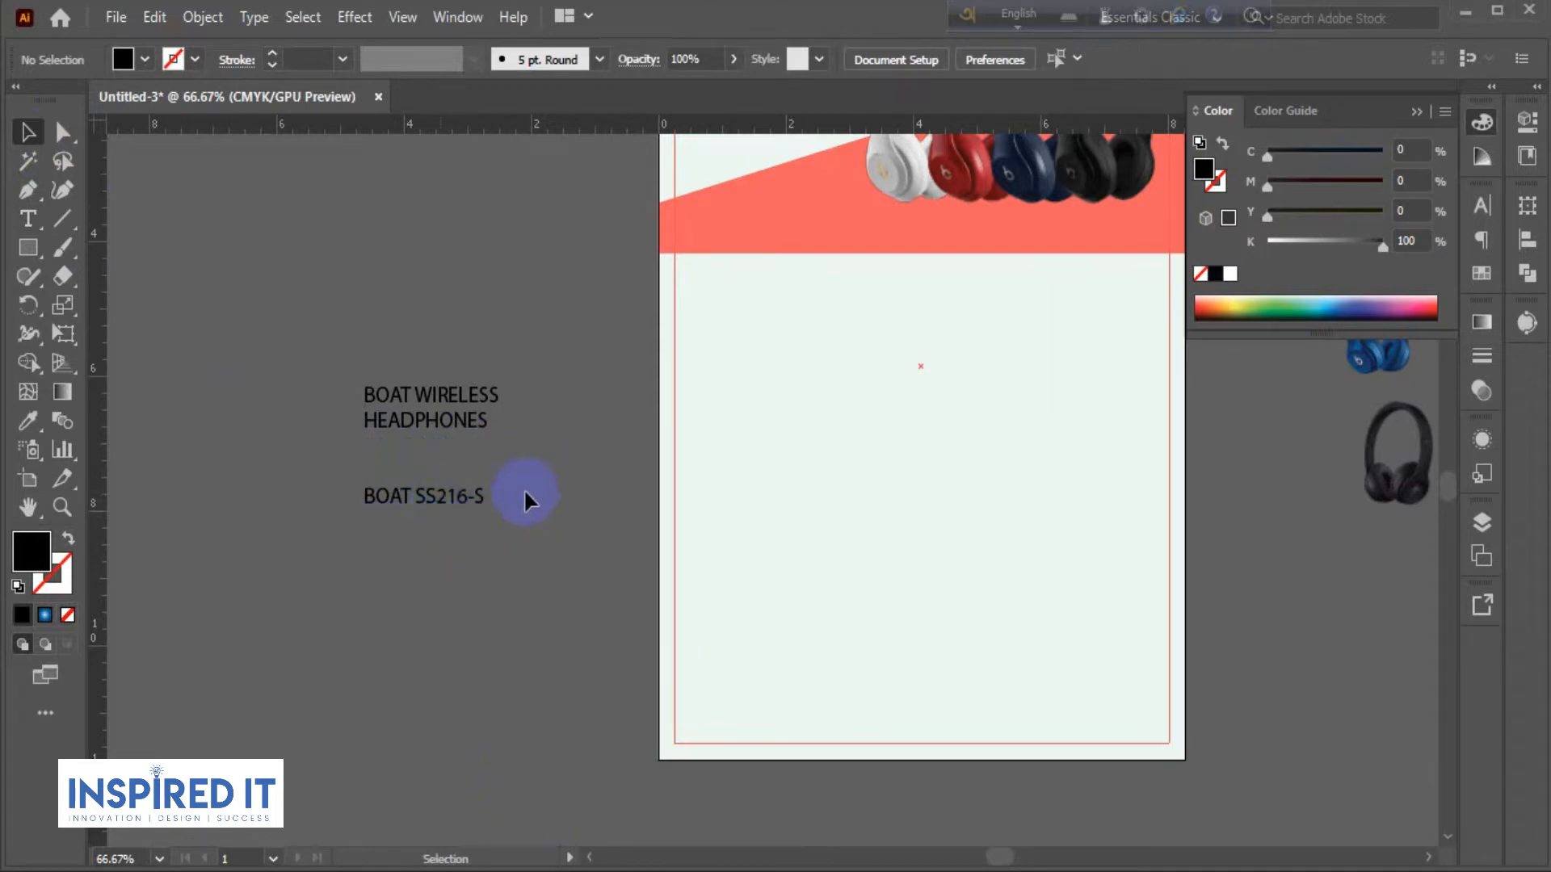
{"action": "left_click_drag", "start_coordinate": [438, 508], "coordinate": [449, 525]}
{"action": "left_click", "coordinate": [486, 548]}
Replace the lower BOAT SS216-S copy with "Wireless Headphone" from the Notepad notes.
{"action": "key", "text": "alt+Tab"}
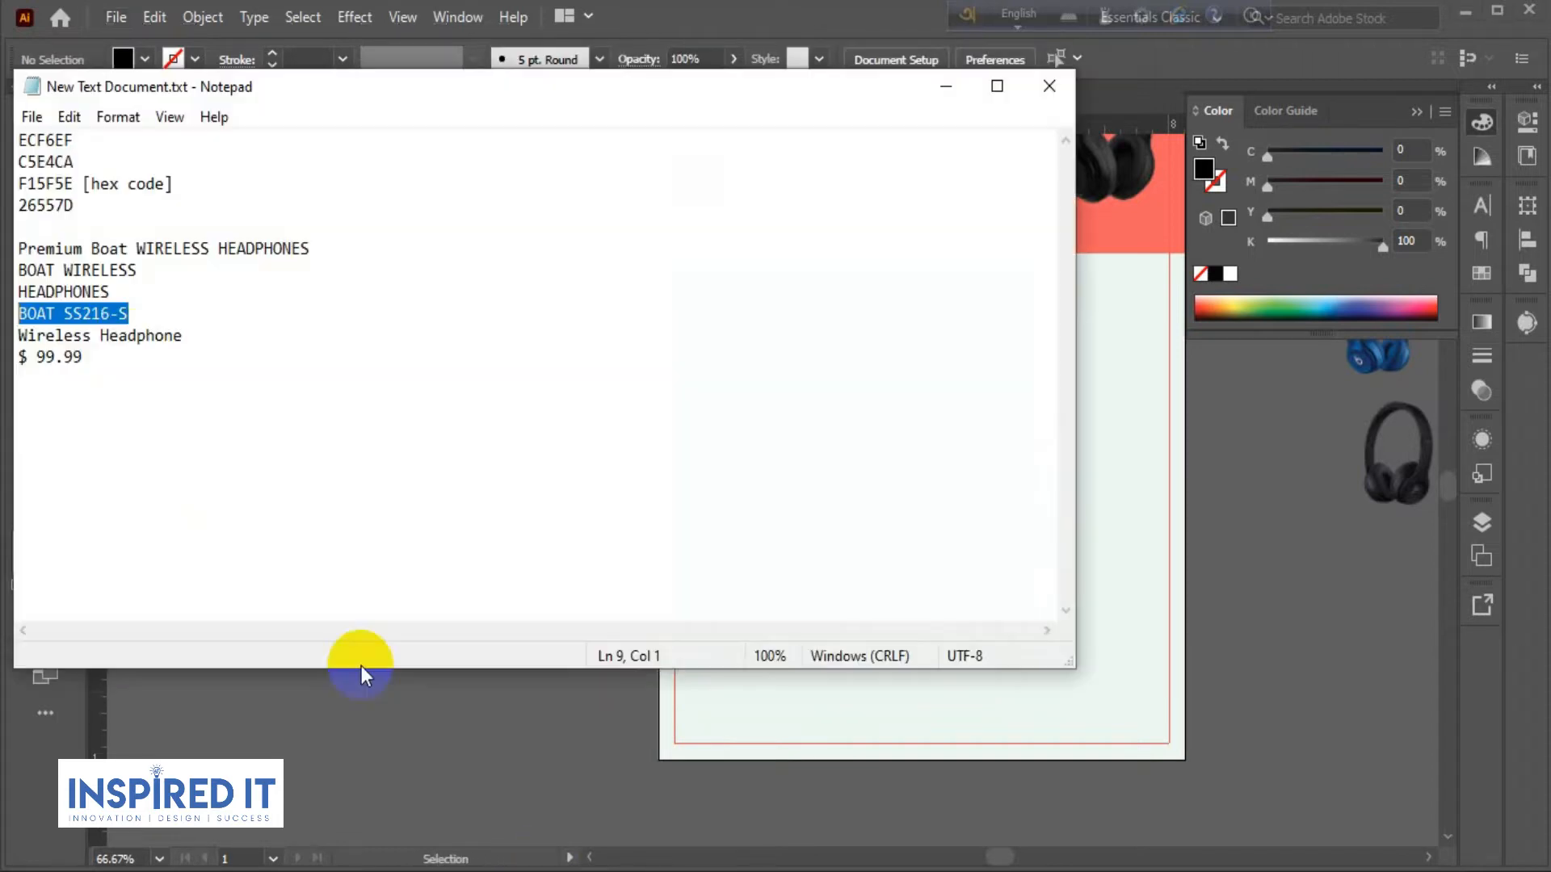
{"action": "left_click_drag", "start_coordinate": [183, 336], "coordinate": [18, 329]}
{"action": "key", "text": "ctrl+c"}
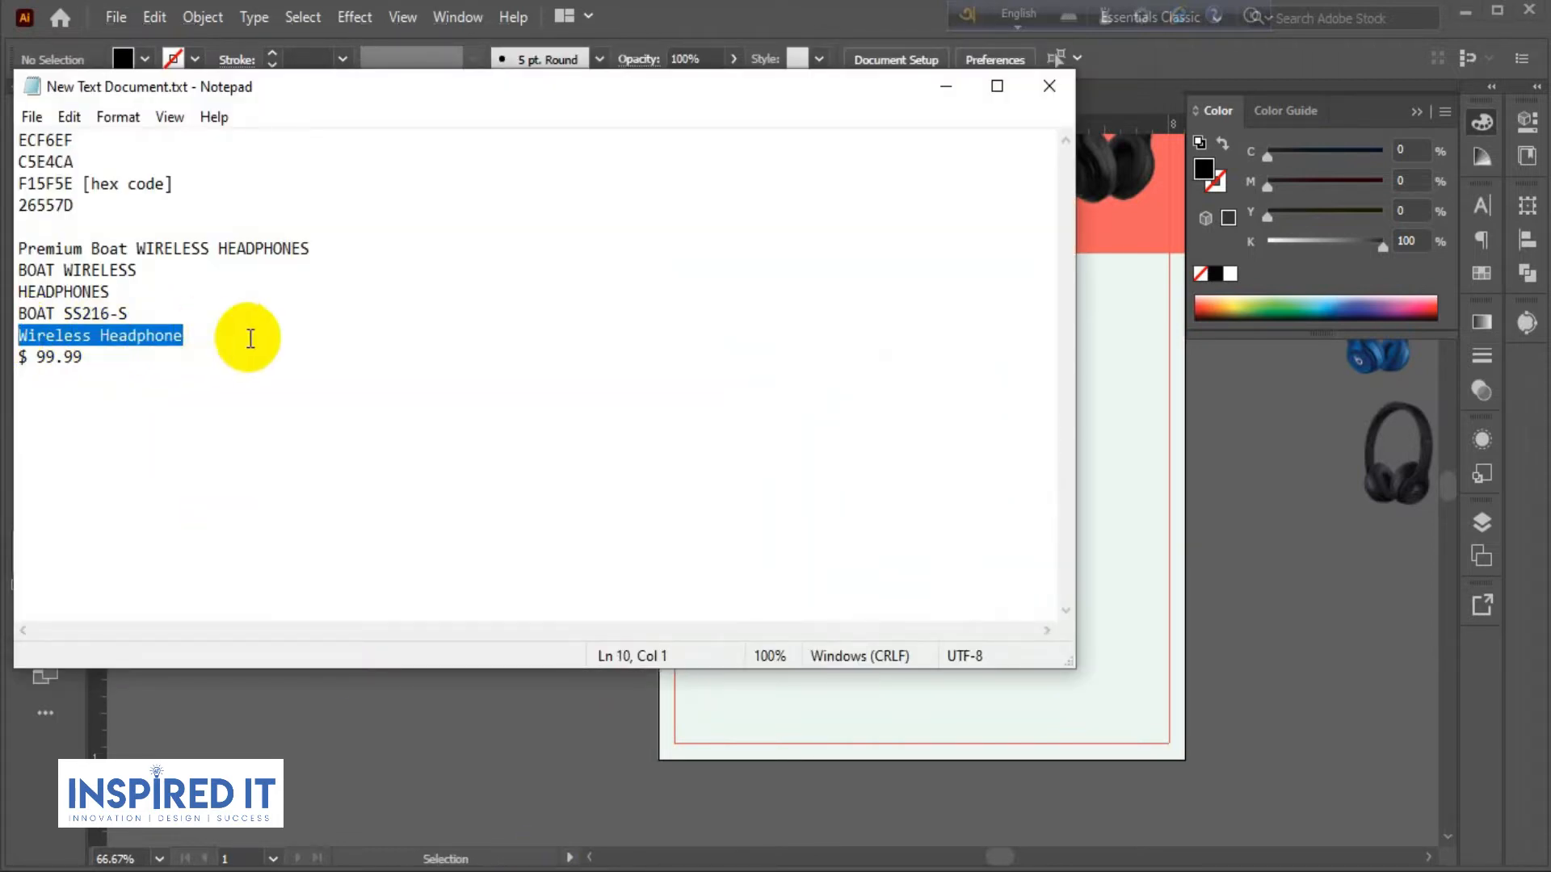
{"action": "left_click", "coordinate": [429, 820]}
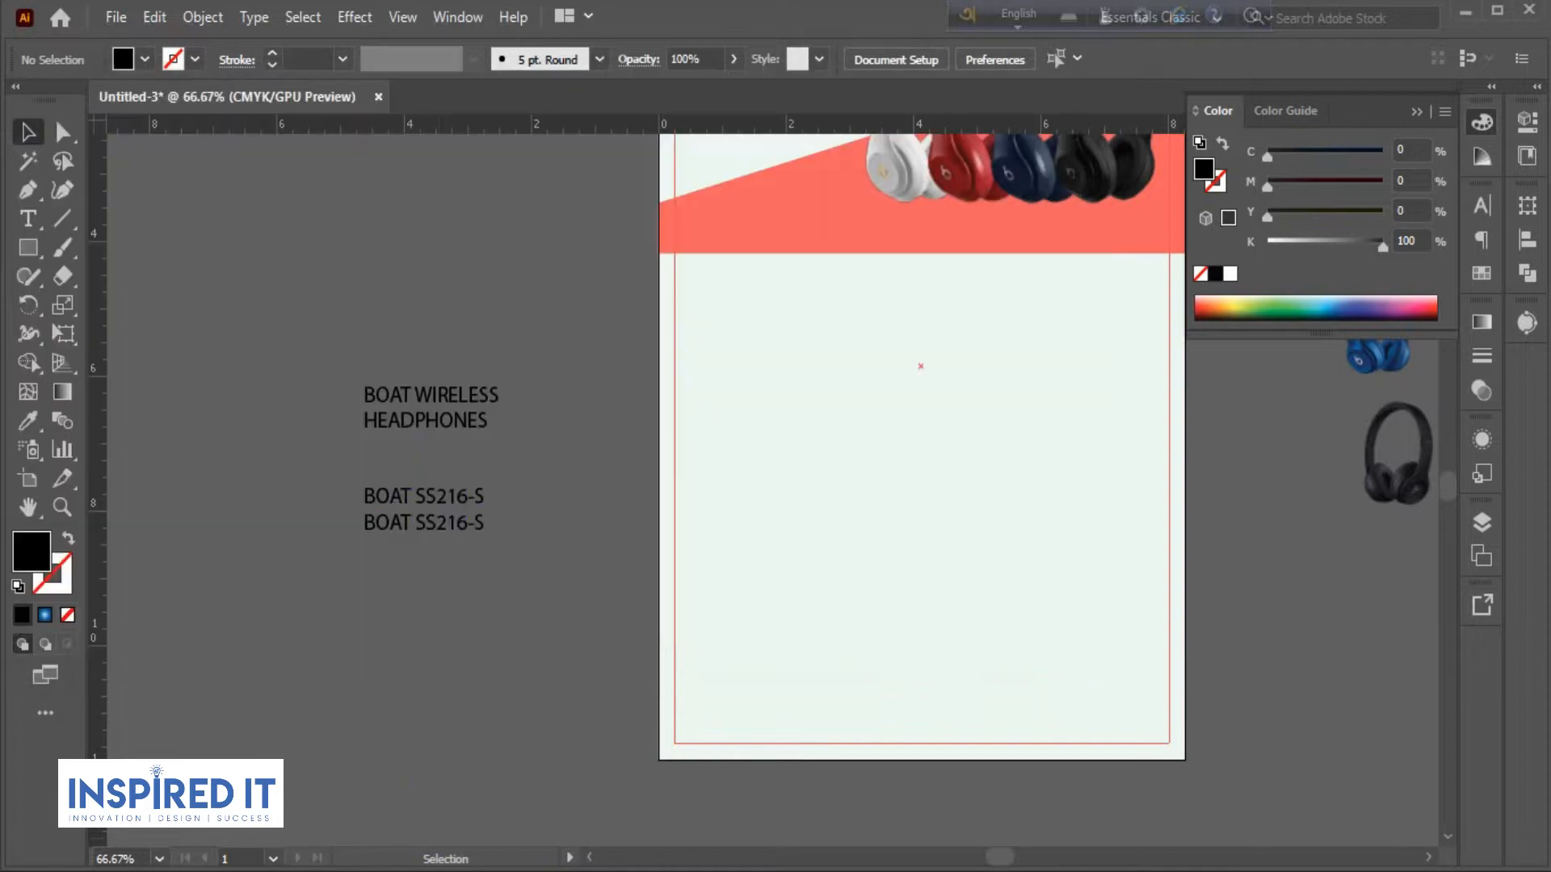
{"action": "left_click", "coordinate": [443, 527]}
{"action": "double_click", "coordinate": [442, 527]}
{"action": "left_click_drag", "start_coordinate": [484, 523], "coordinate": [350, 523]}
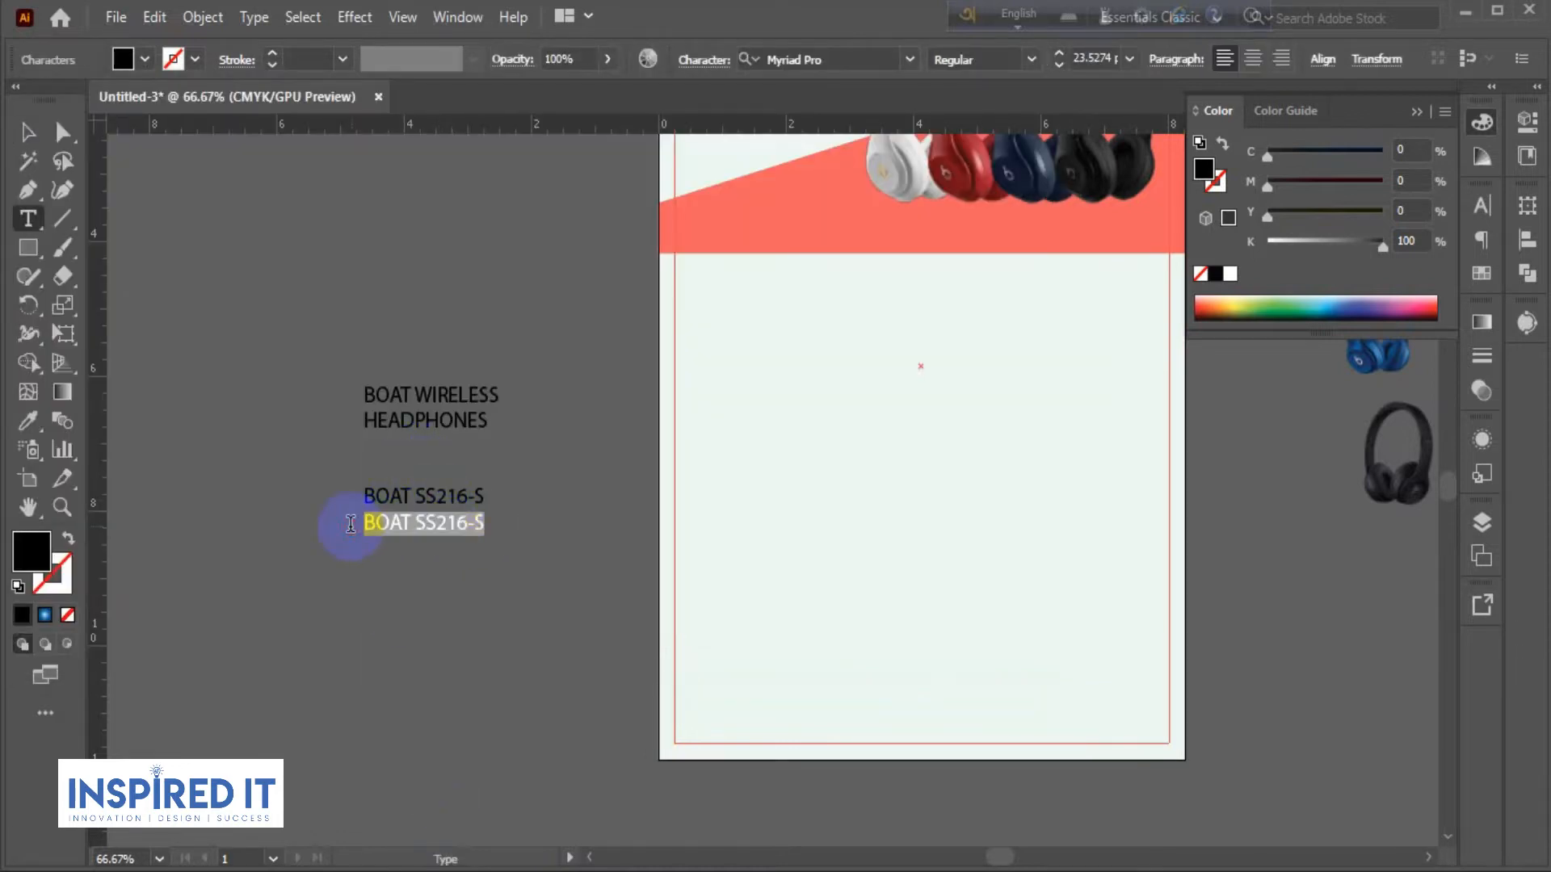
{"action": "key", "text": "ctrl+v"}
{"action": "left_click", "coordinate": [27, 132]}
{"action": "left_click", "coordinate": [360, 496]}
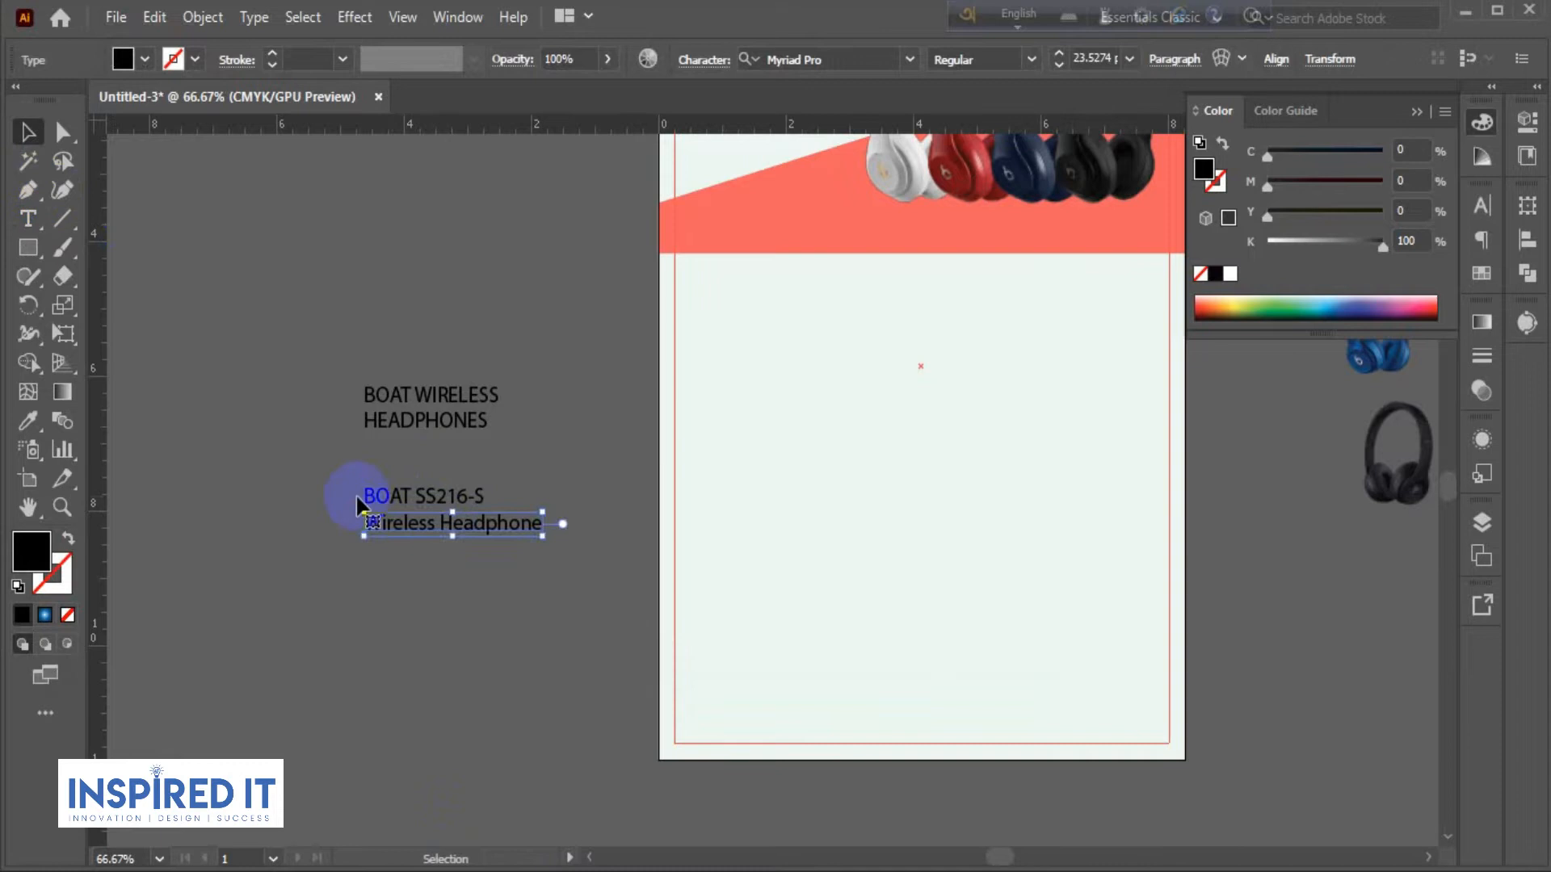
{"action": "left_click", "coordinate": [322, 526]}
Duplicate the Wireless Headphone line directly below and replace the copy's text with "$ 99.99" from the Notepad notes.
{"action": "left_click_drag", "start_coordinate": [496, 529], "coordinate": [499, 558]}
{"action": "double_click", "coordinate": [528, 552]}
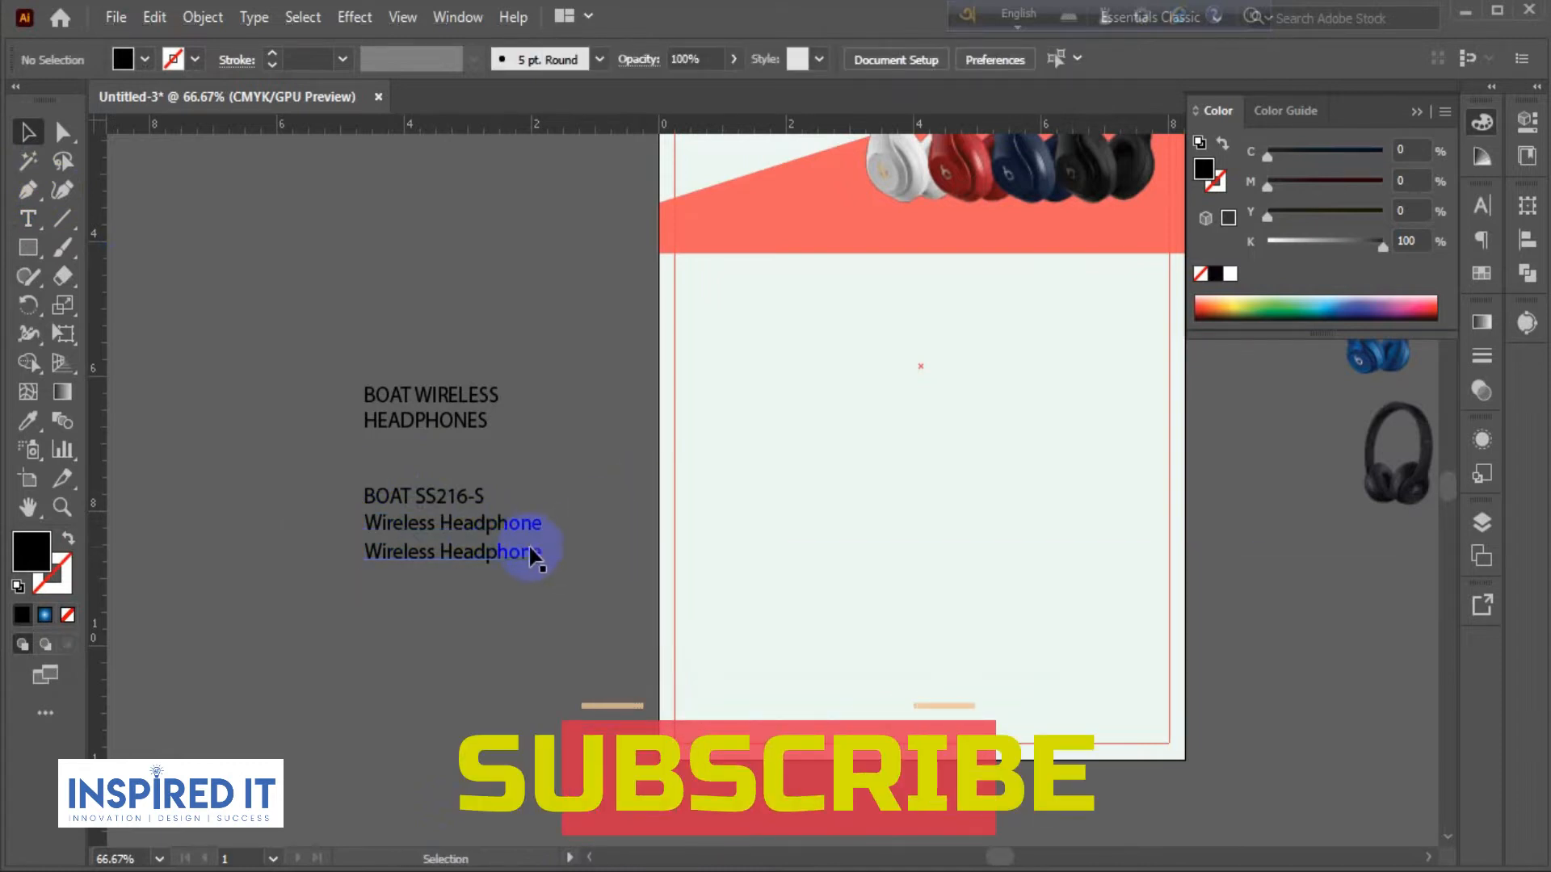
{"action": "left_click", "coordinate": [543, 559]}
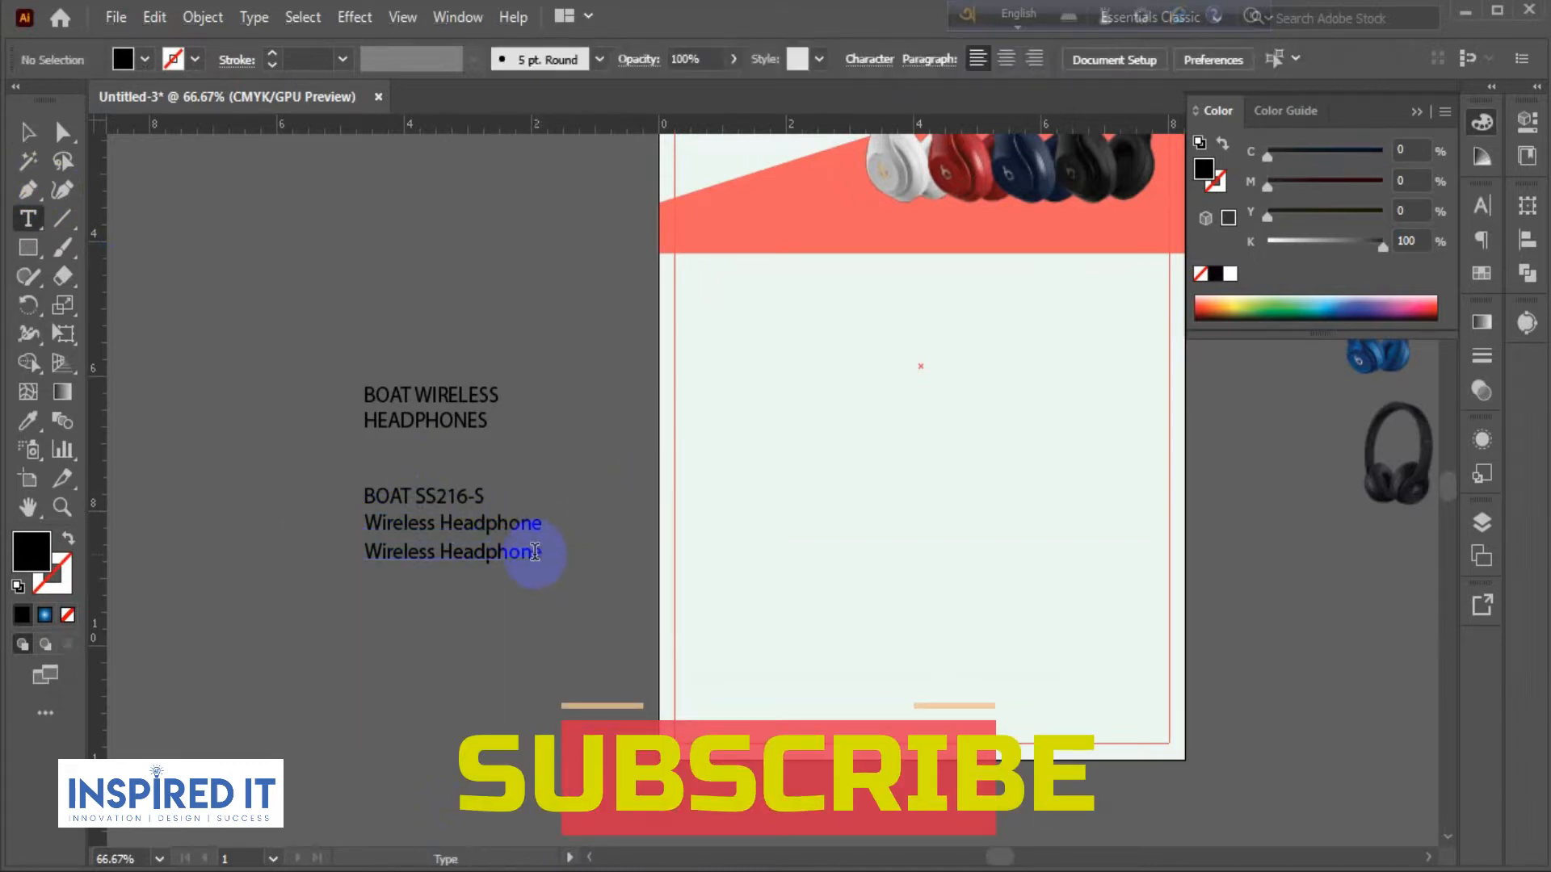
{"action": "left_click_drag", "start_coordinate": [540, 554], "coordinate": [346, 540]}
{"action": "key", "text": "alt+Tab"}
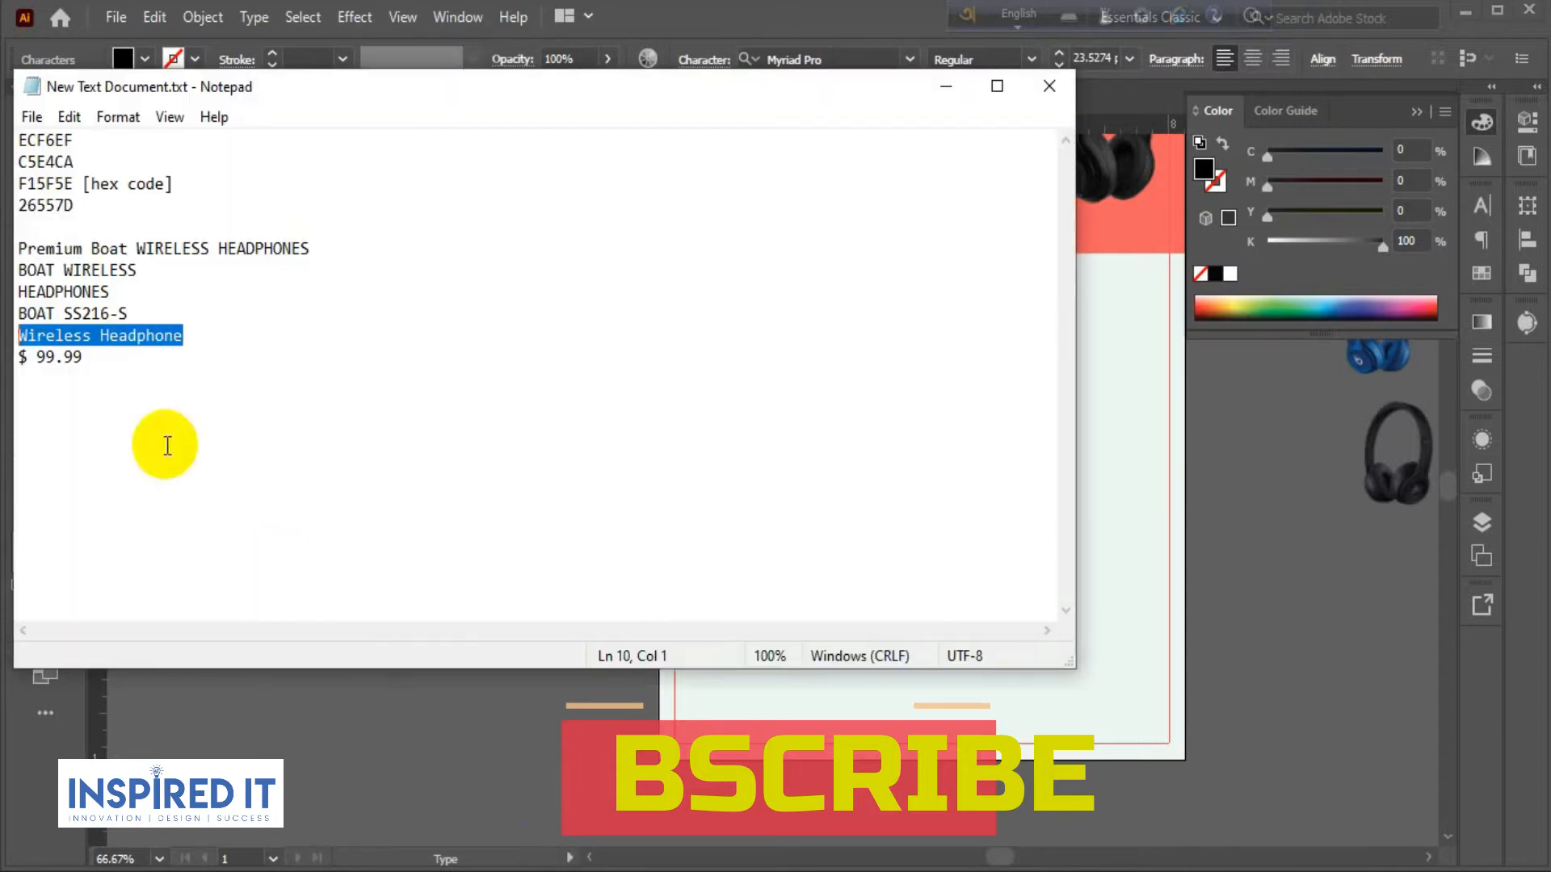
{"action": "left_click_drag", "start_coordinate": [89, 360], "coordinate": [20, 358]}
{"action": "key", "text": "ctrl+c"}
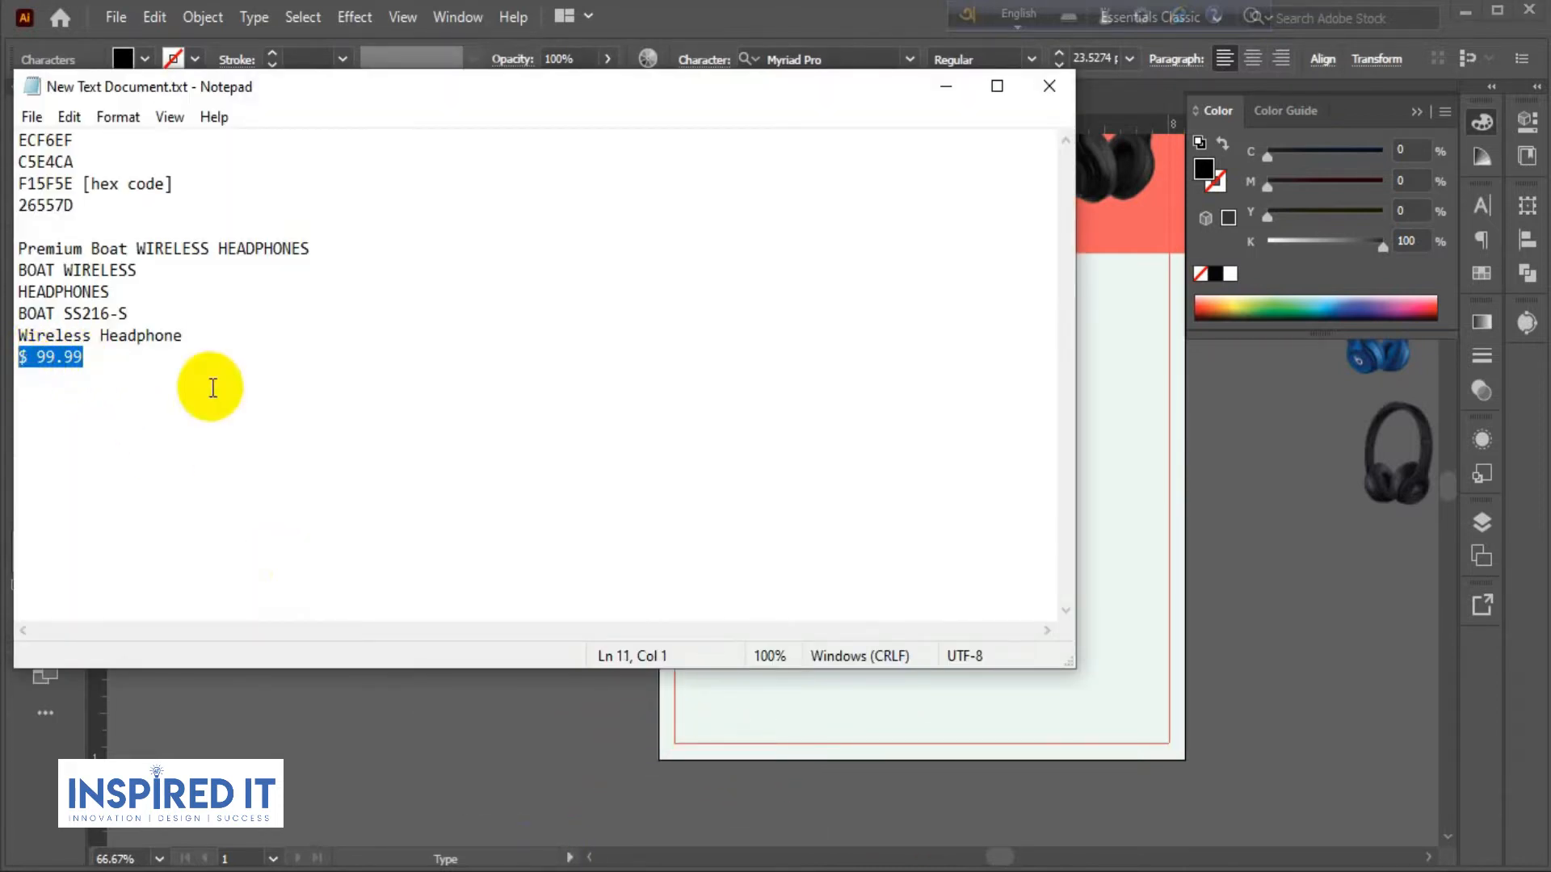
{"action": "key", "text": "alt+Tab"}
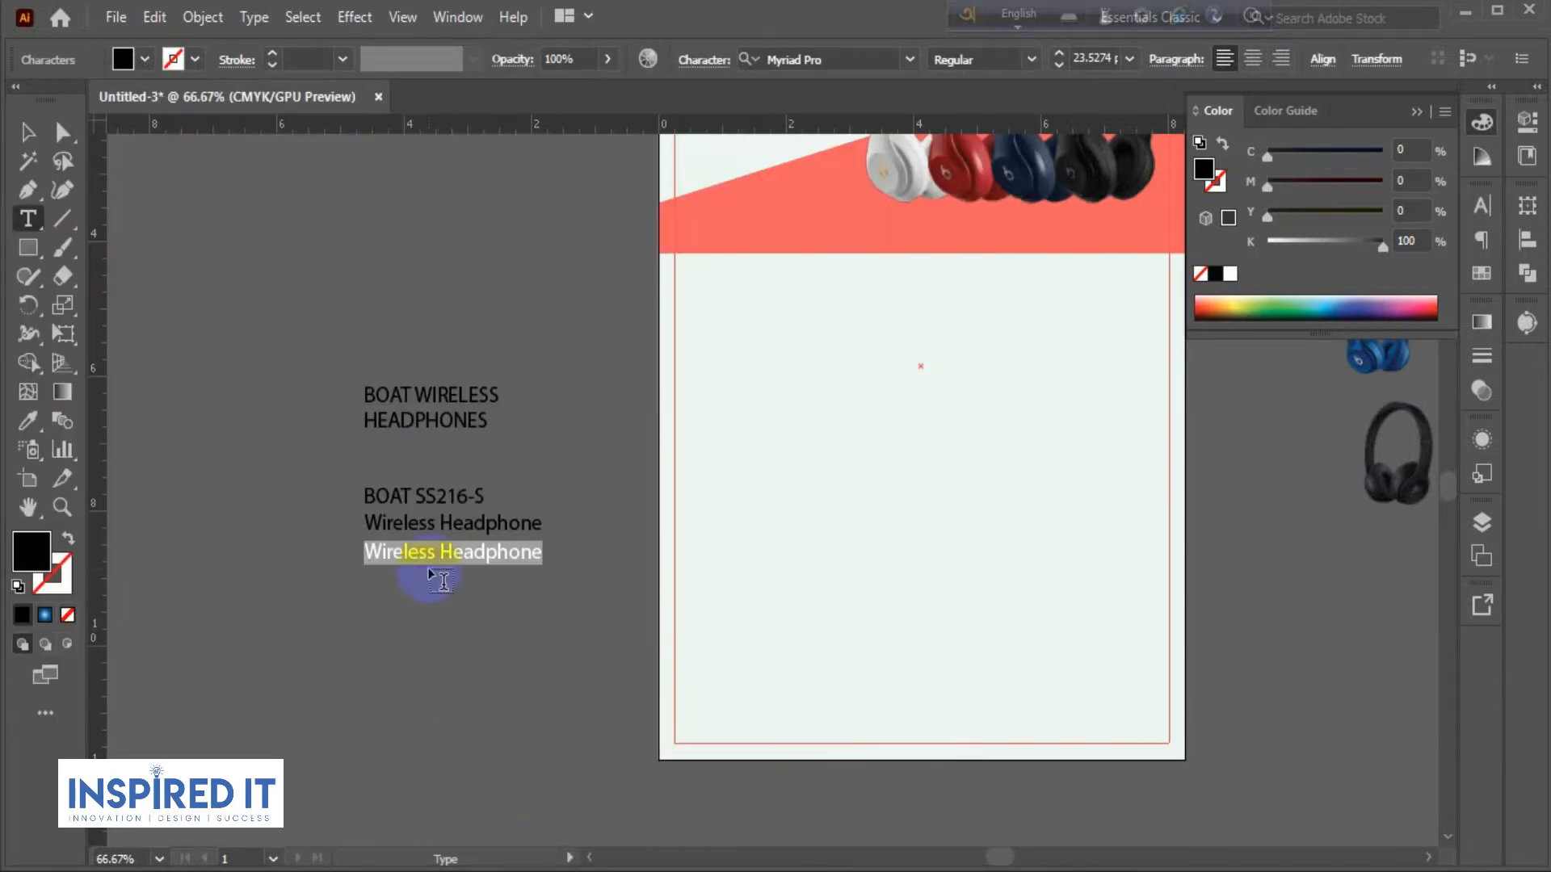
{"action": "key", "text": "ctrl+v"}
Format the cents digits "99" after the decimal point in the price as superscript.
{"action": "key", "text": "ctrl+plus"}
{"action": "key", "text": "ctrl+plus"}
{"action": "key", "text": "ctrl+plus"}
{"action": "key", "text": "ctrl+plus"}
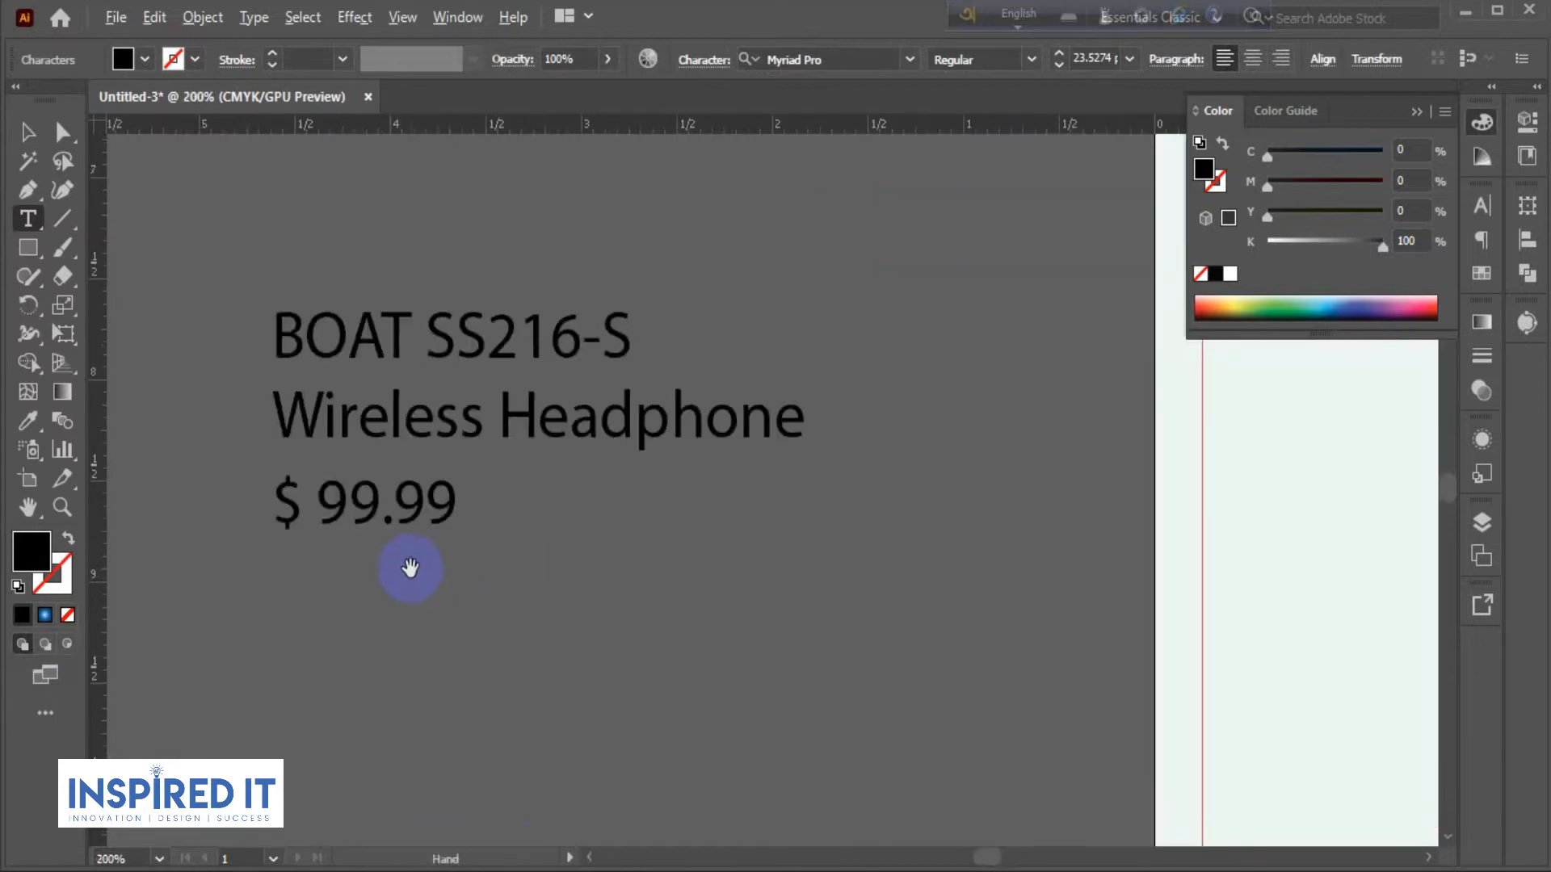
{"action": "left_click_drag", "start_coordinate": [477, 467], "coordinate": [387, 471]}
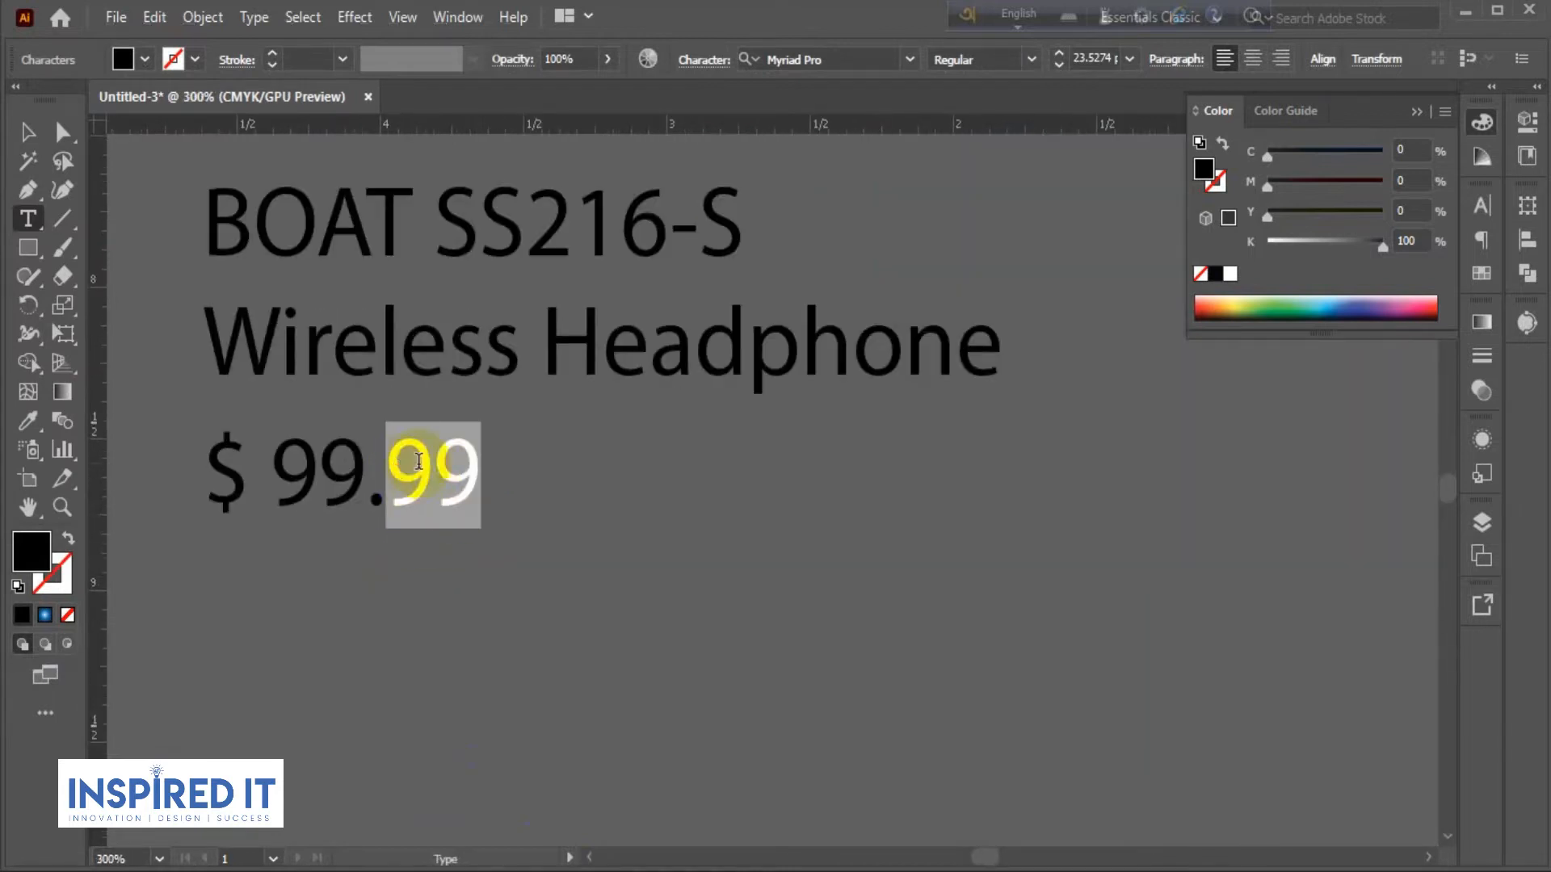
{"action": "left_click", "coordinate": [1478, 207]}
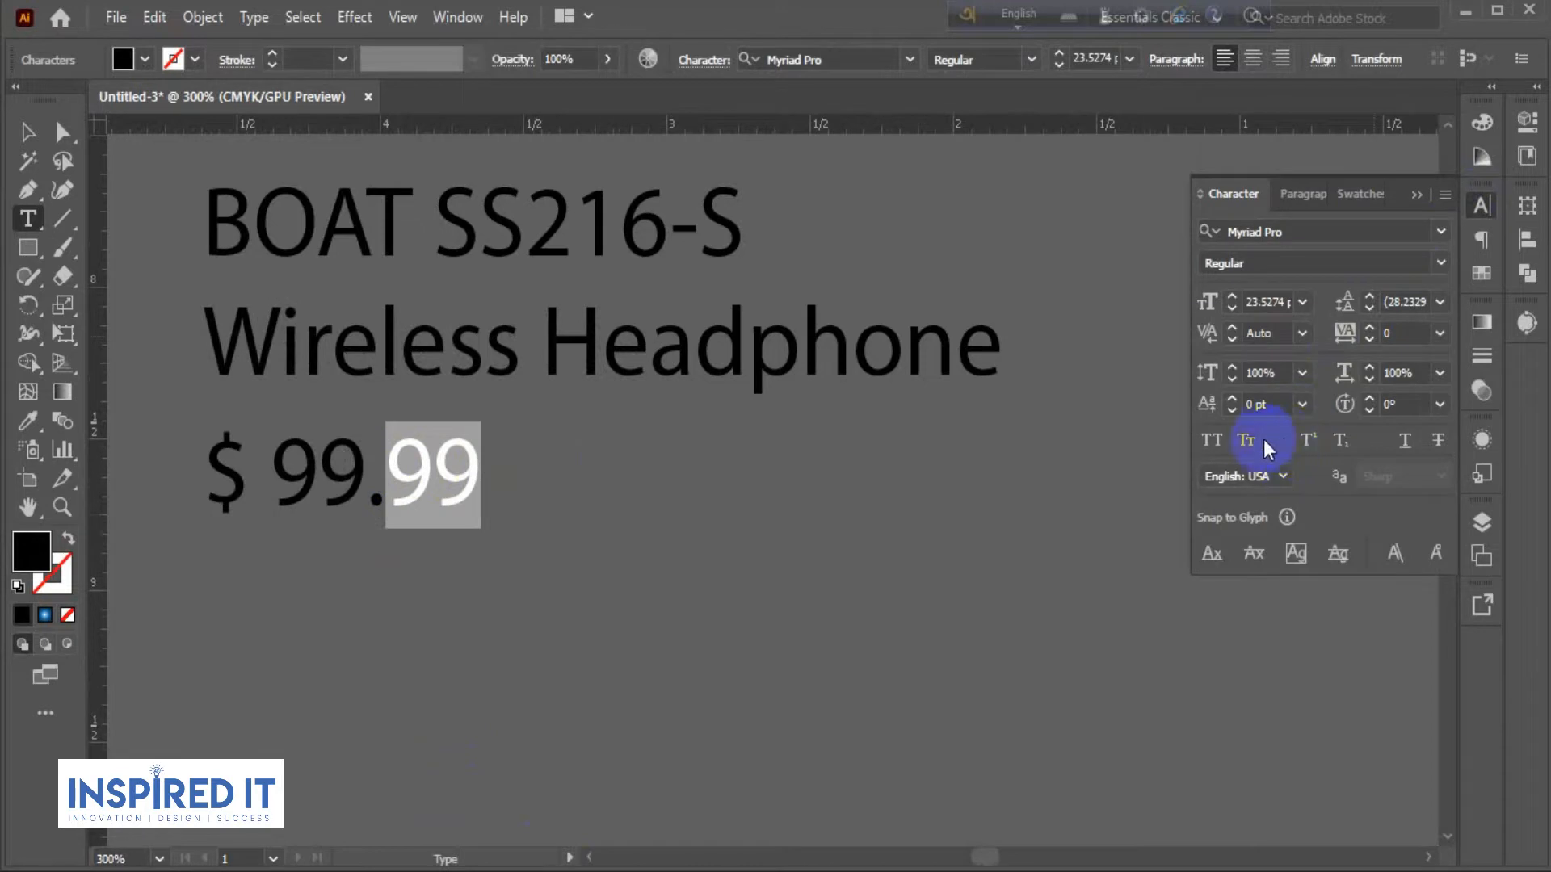
{"action": "left_click", "coordinate": [1308, 443]}
{"action": "left_click", "coordinate": [28, 132]}
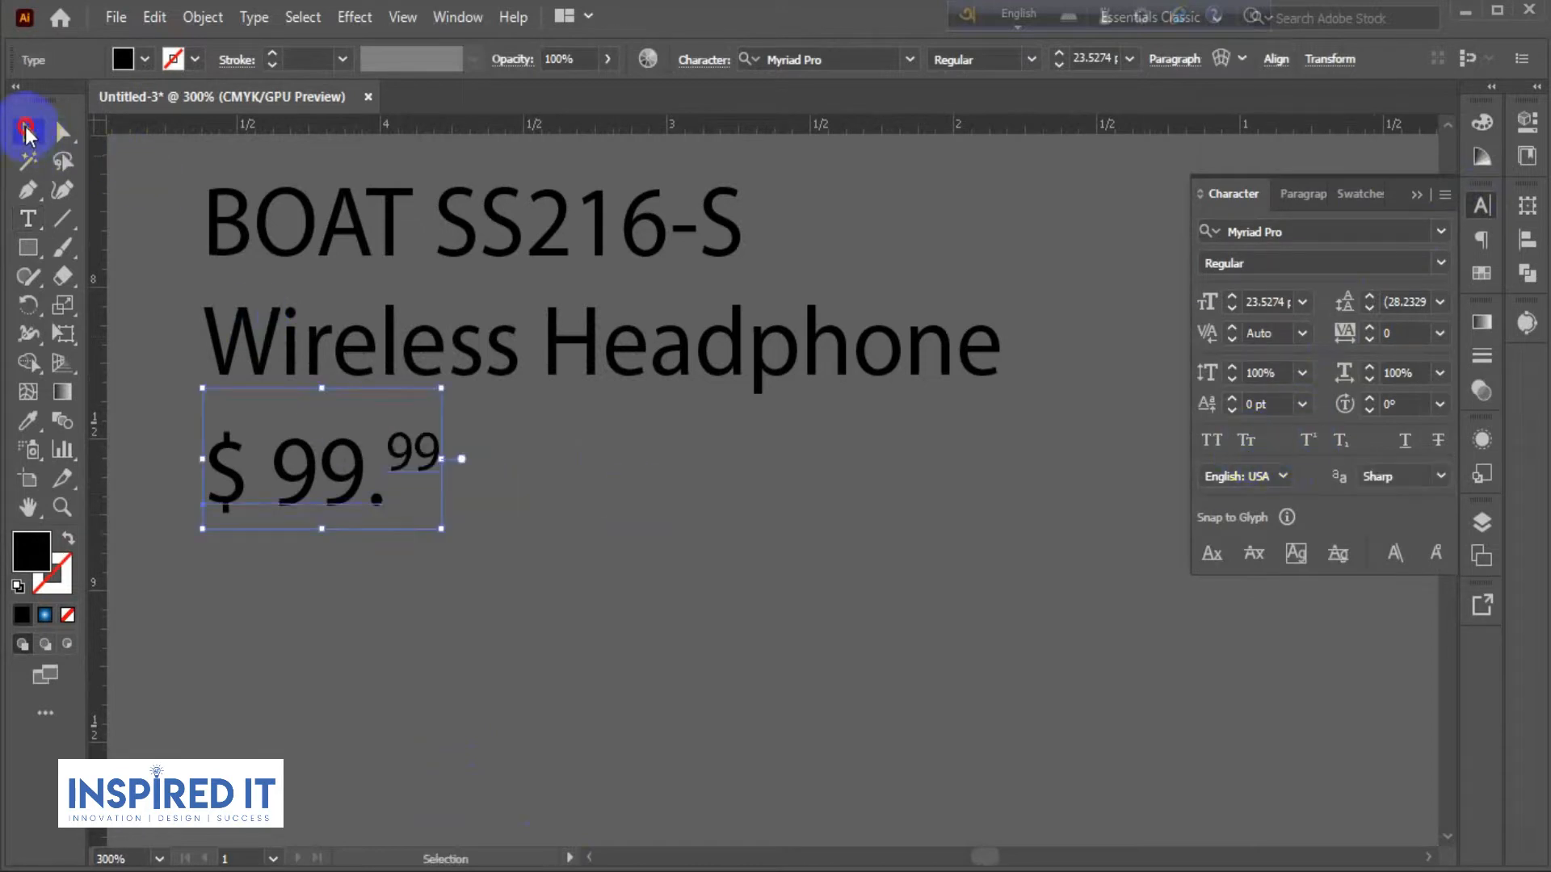
{"action": "left_click", "coordinate": [538, 543]}
Set the font of the model name, Wireless Headphone and price lines to Montserrat Medium.
{"action": "scroll", "coordinate": [537, 542], "scroll_direction": "down", "scroll_amount": 3}
{"action": "left_click_drag", "start_coordinate": [609, 554], "coordinate": [566, 554]}
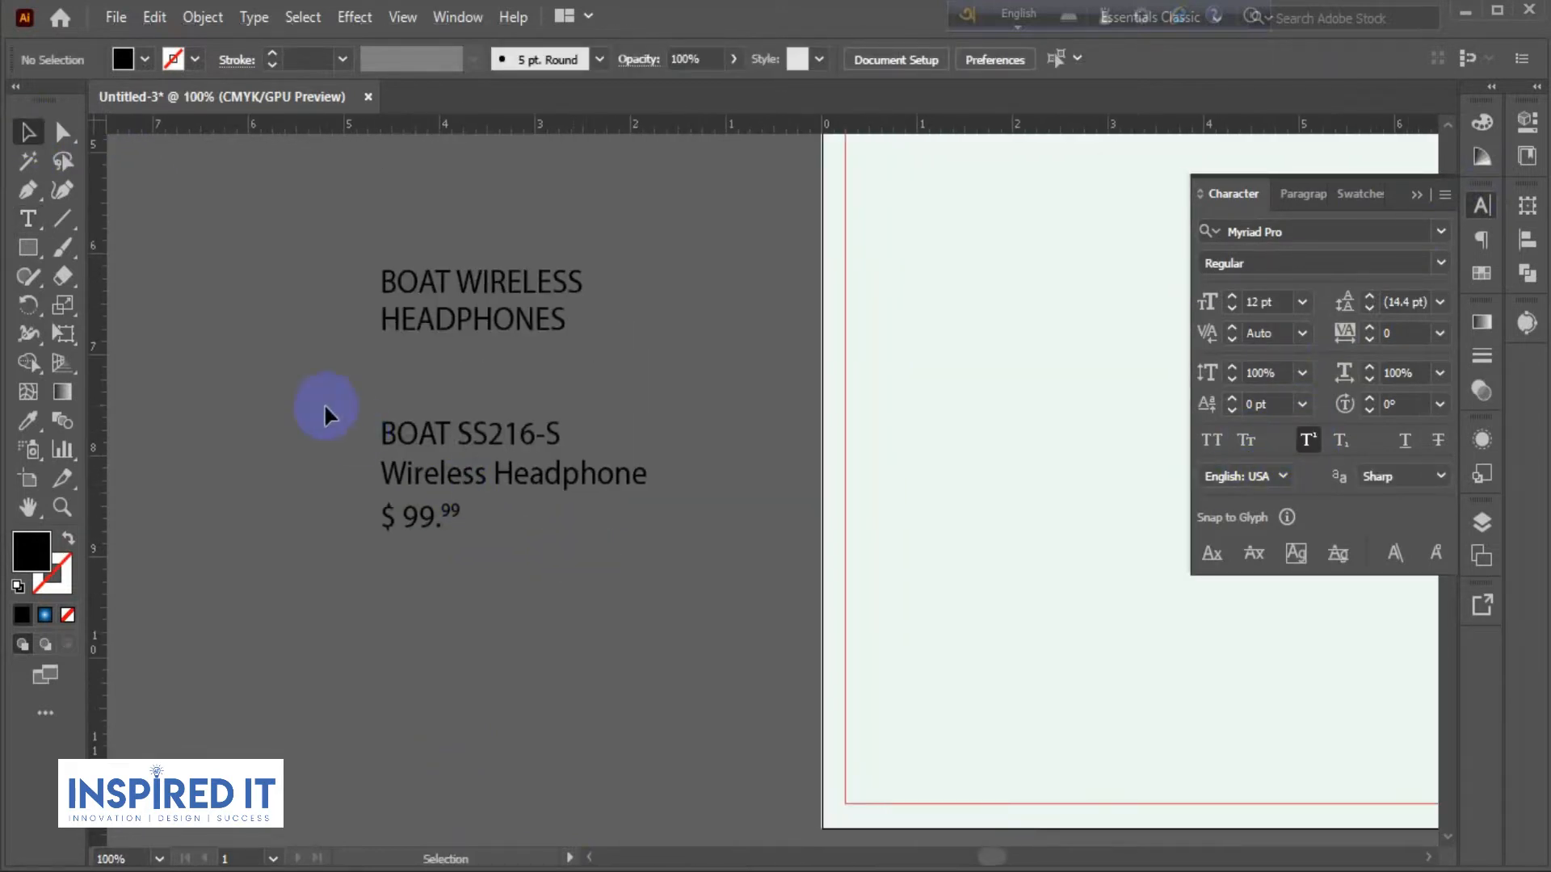
{"action": "left_click_drag", "start_coordinate": [325, 406], "coordinate": [907, 559]}
{"action": "left_click", "coordinate": [1309, 232]}
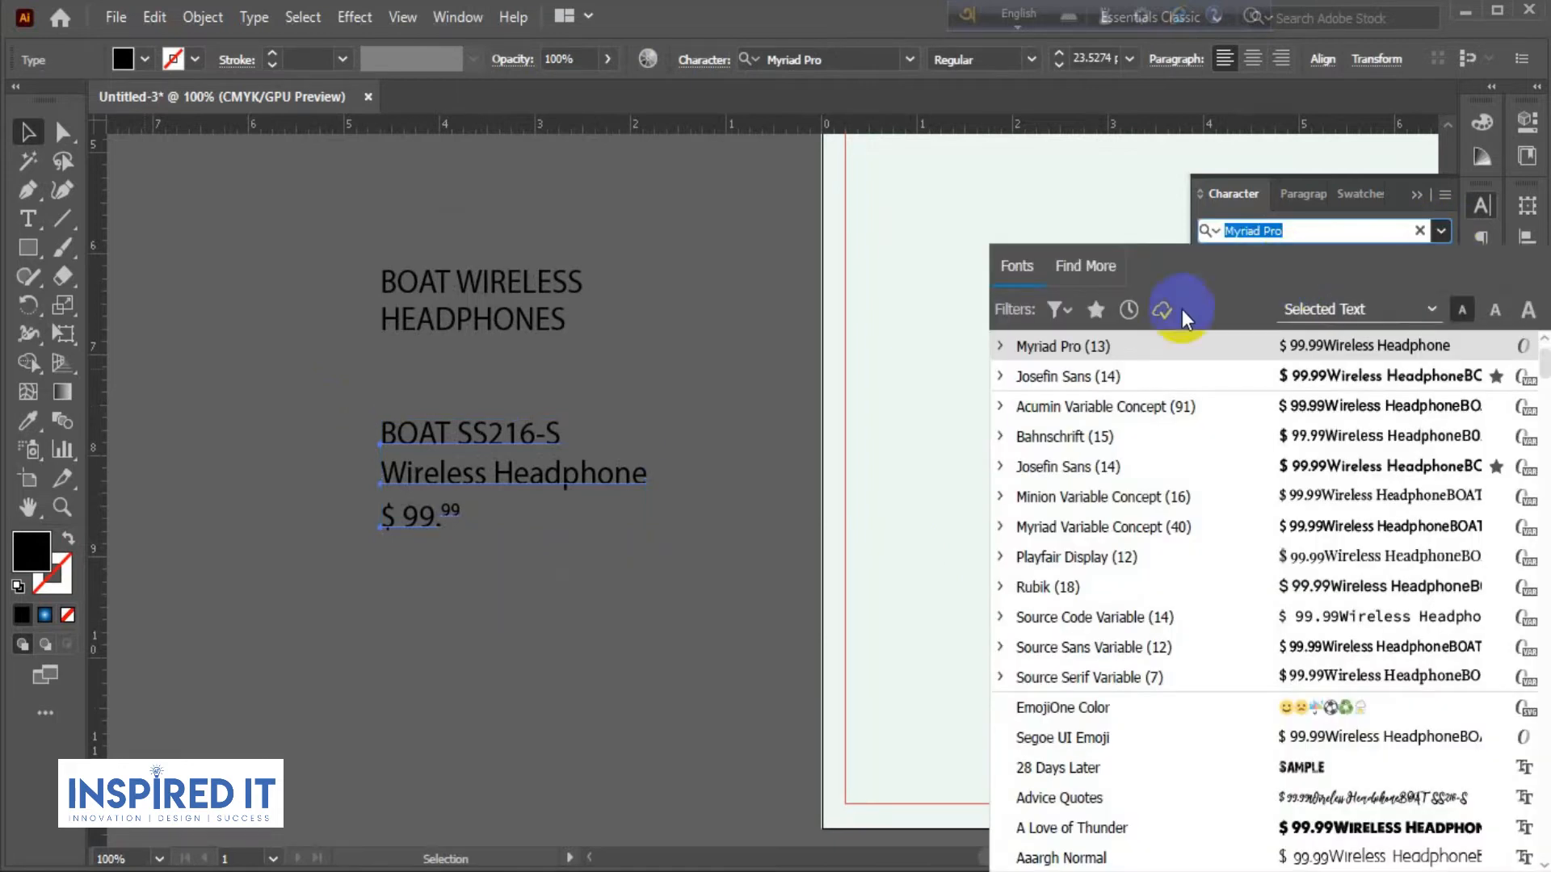
{"action": "type", "text": "montse"}
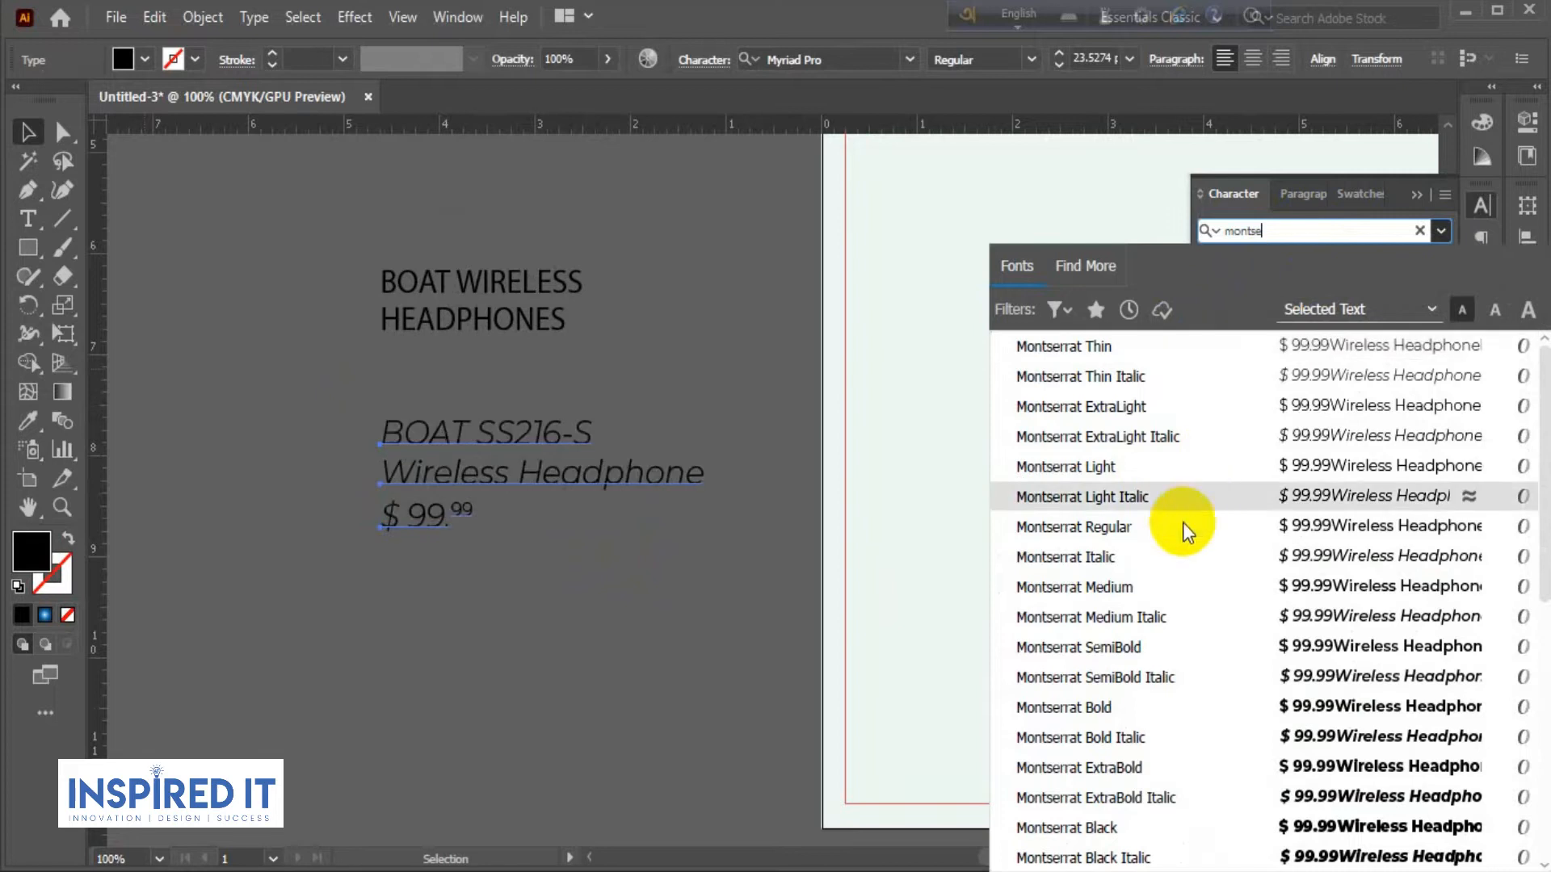
{"action": "left_click", "coordinate": [1130, 587]}
{"action": "left_click", "coordinate": [596, 532]}
{"action": "left_click", "coordinate": [653, 483]}
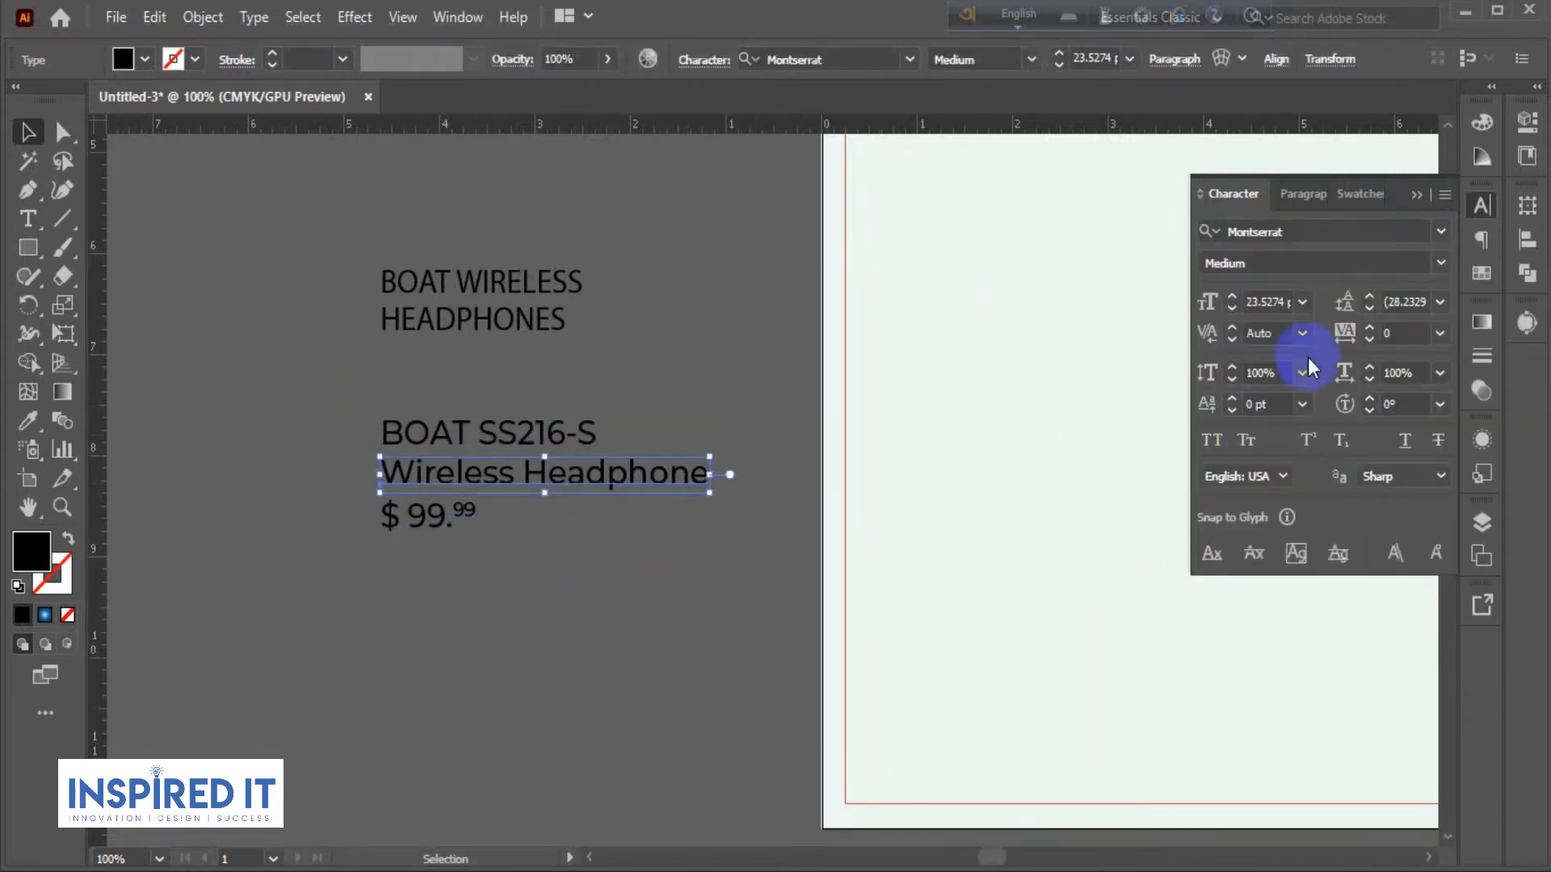
{"action": "left_click", "coordinate": [1441, 260]}
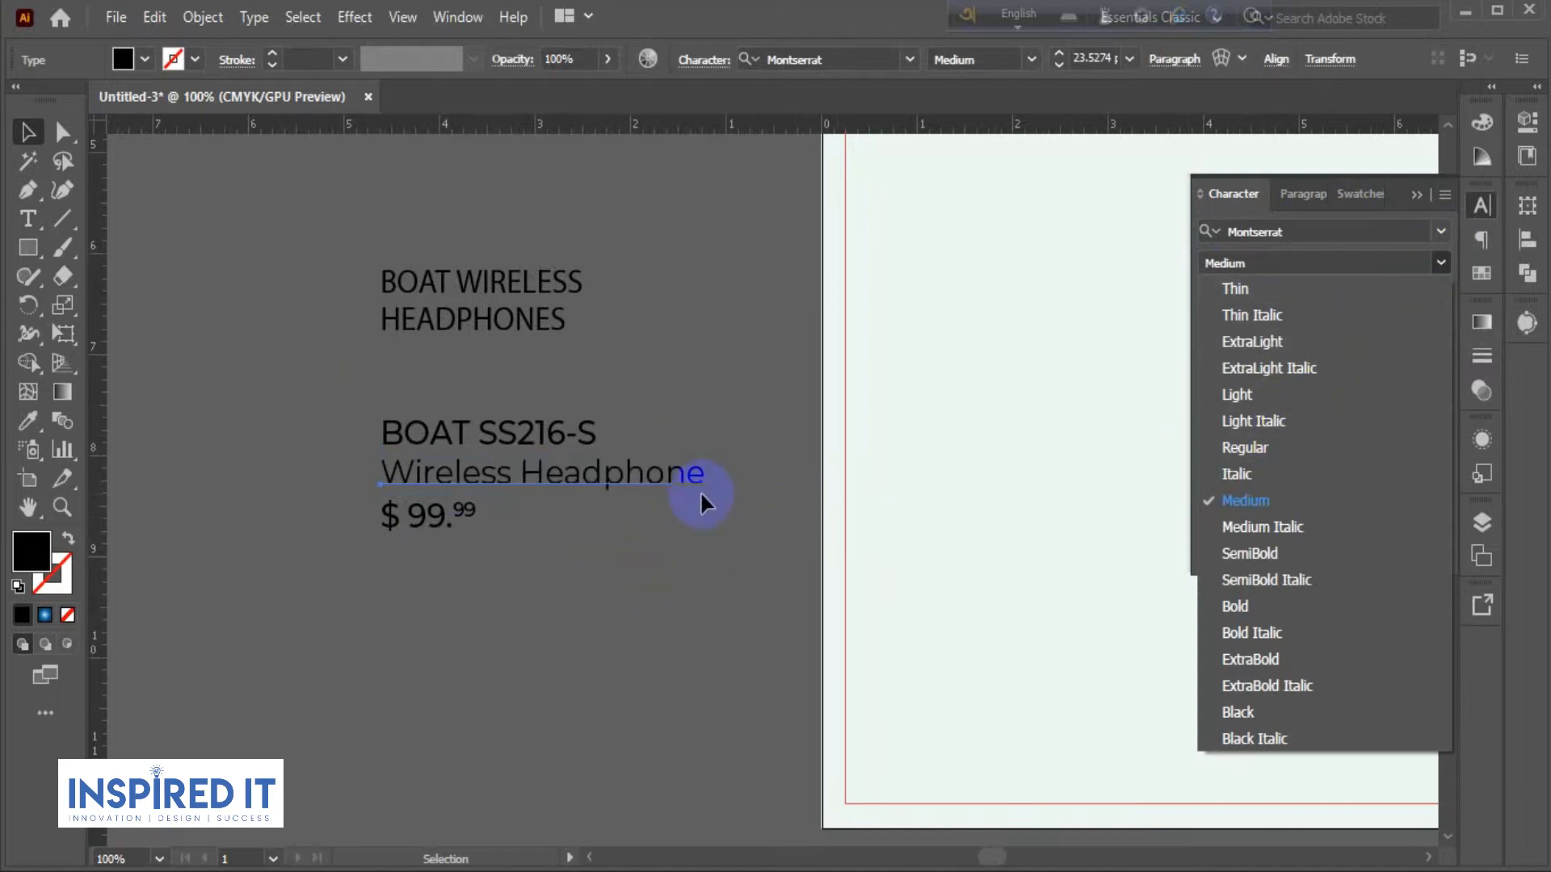
{"action": "left_click", "coordinate": [1292, 501]}
Change the font style of the BOAT SS216-S and price lines to SemiBold.
{"action": "left_click", "coordinate": [540, 451]}
{"action": "left_click", "coordinate": [524, 444]}
{"action": "left_click", "coordinate": [444, 525], "text": "shift"}
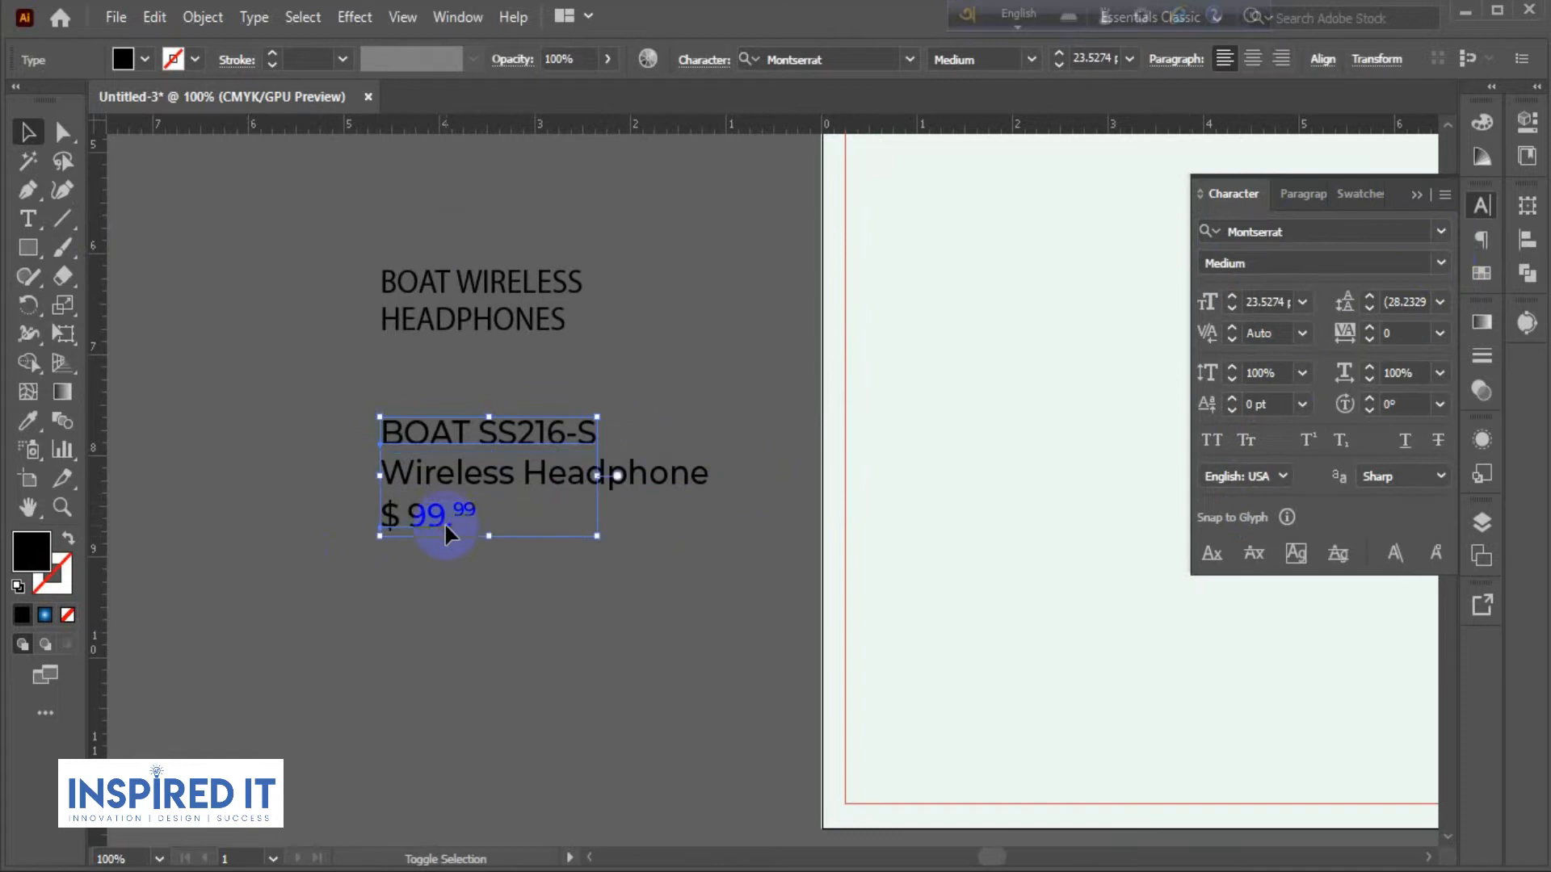
{"action": "left_click", "coordinate": [1440, 260]}
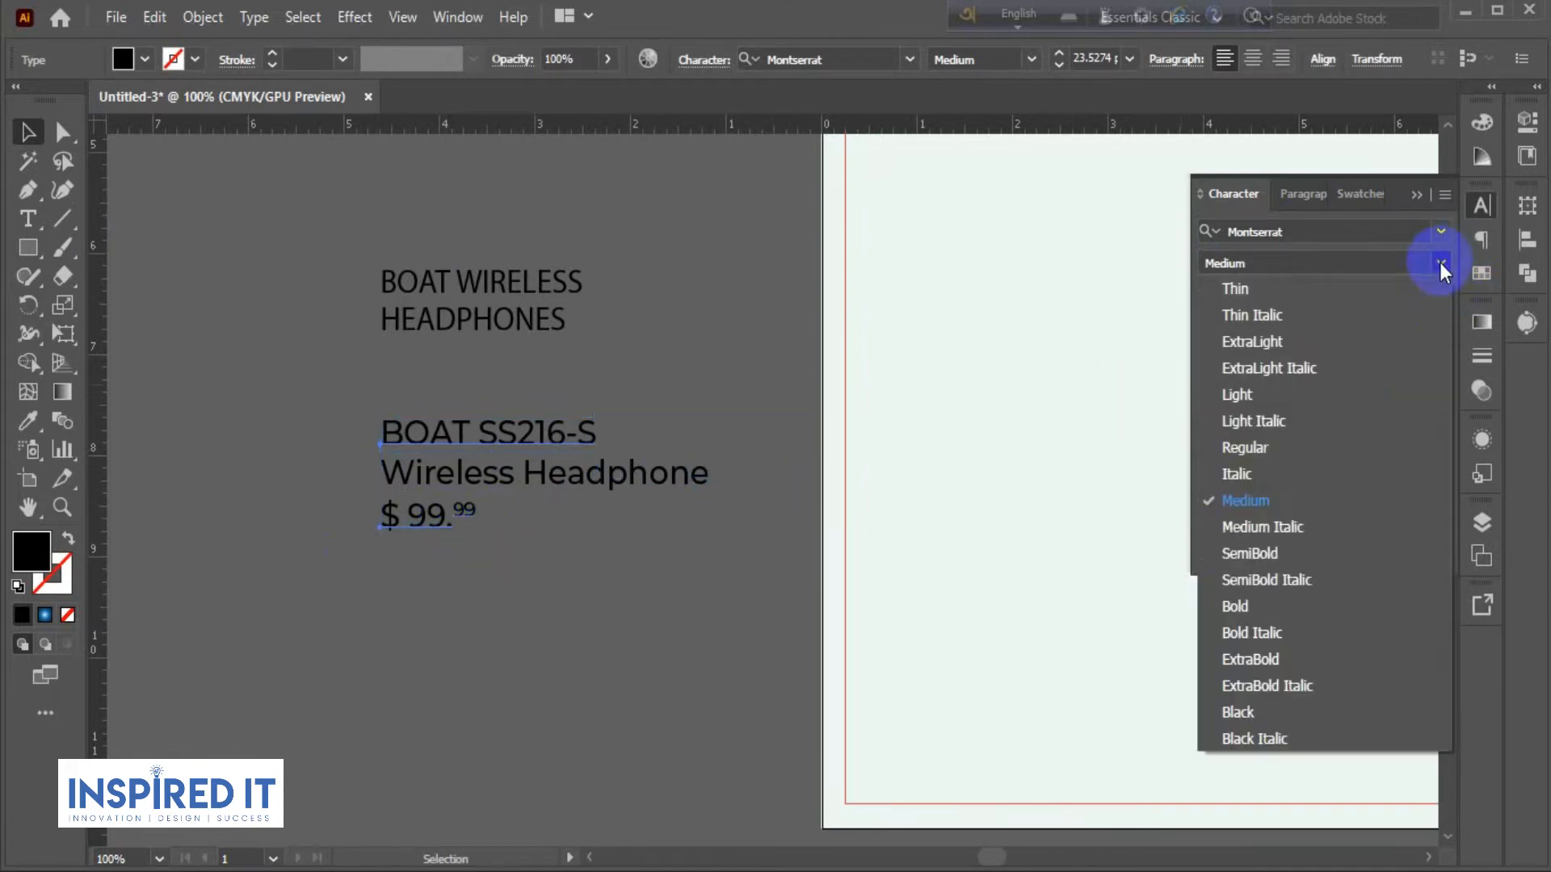
{"action": "left_click", "coordinate": [1243, 547]}
{"action": "left_click", "coordinate": [588, 585]}
{"action": "scroll", "coordinate": [588, 585], "scroll_direction": "down", "scroll_amount": 2}
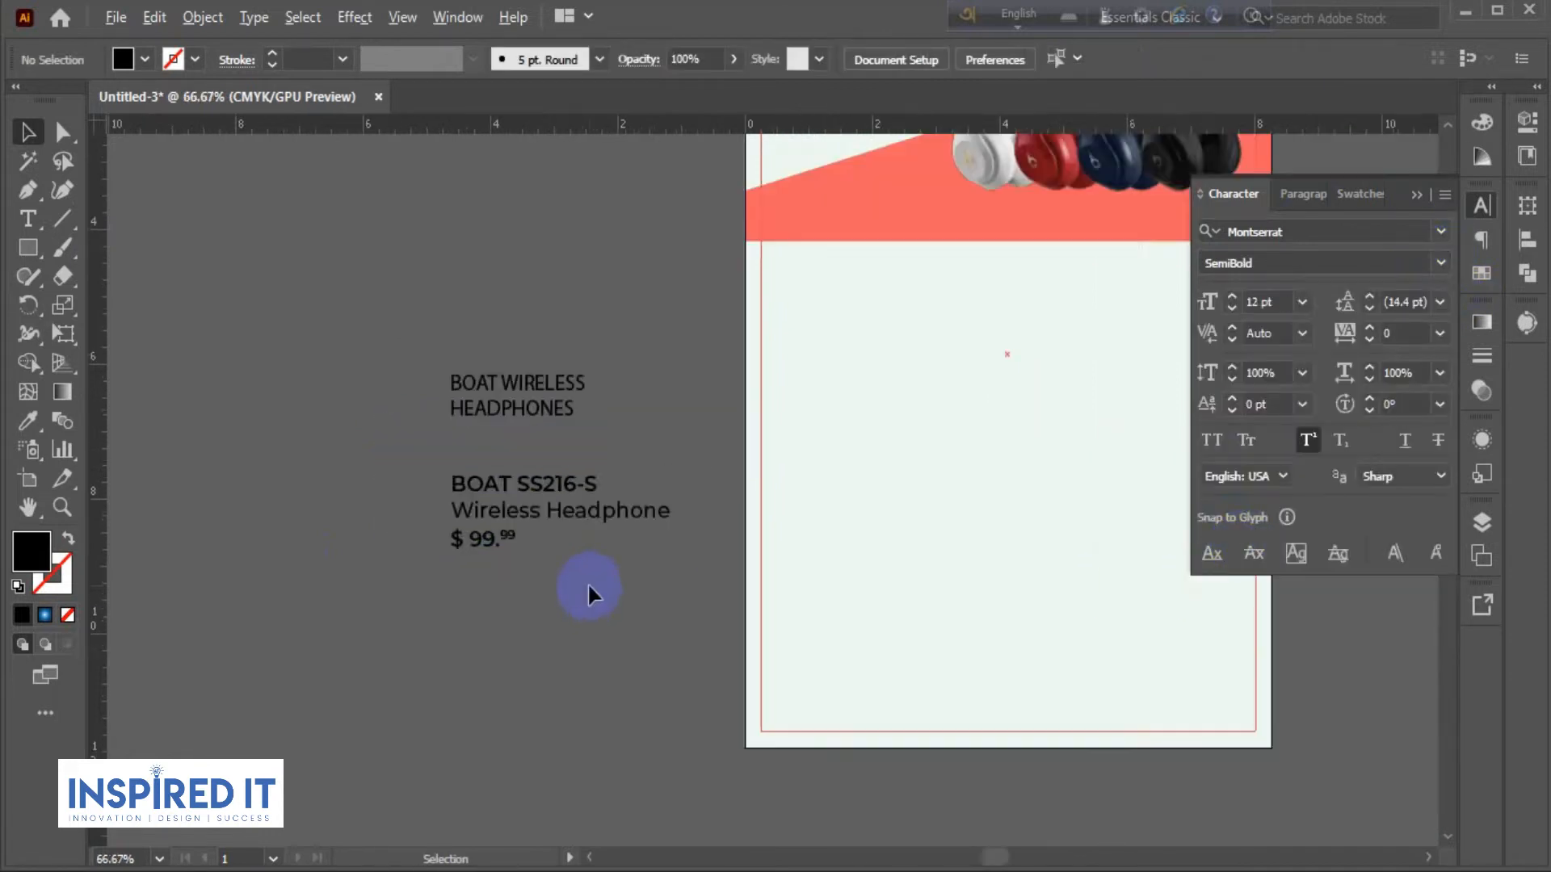
{"action": "left_click_drag", "start_coordinate": [616, 602], "coordinate": [420, 619]}
{"action": "scroll", "coordinate": [342, 614], "scroll_direction": "up", "scroll_amount": 2}
{"action": "left_click_drag", "start_coordinate": [293, 618], "coordinate": [515, 624]}
{"action": "scroll", "coordinate": [580, 589], "scroll_direction": "up", "scroll_amount": 2}
{"action": "scroll", "coordinate": [516, 627], "scroll_direction": "down", "scroll_amount": 2}
{"action": "scroll", "coordinate": [613, 627], "scroll_direction": "down", "scroll_amount": 1}
{"action": "left_click_drag", "start_coordinate": [623, 639], "coordinate": [505, 630]}
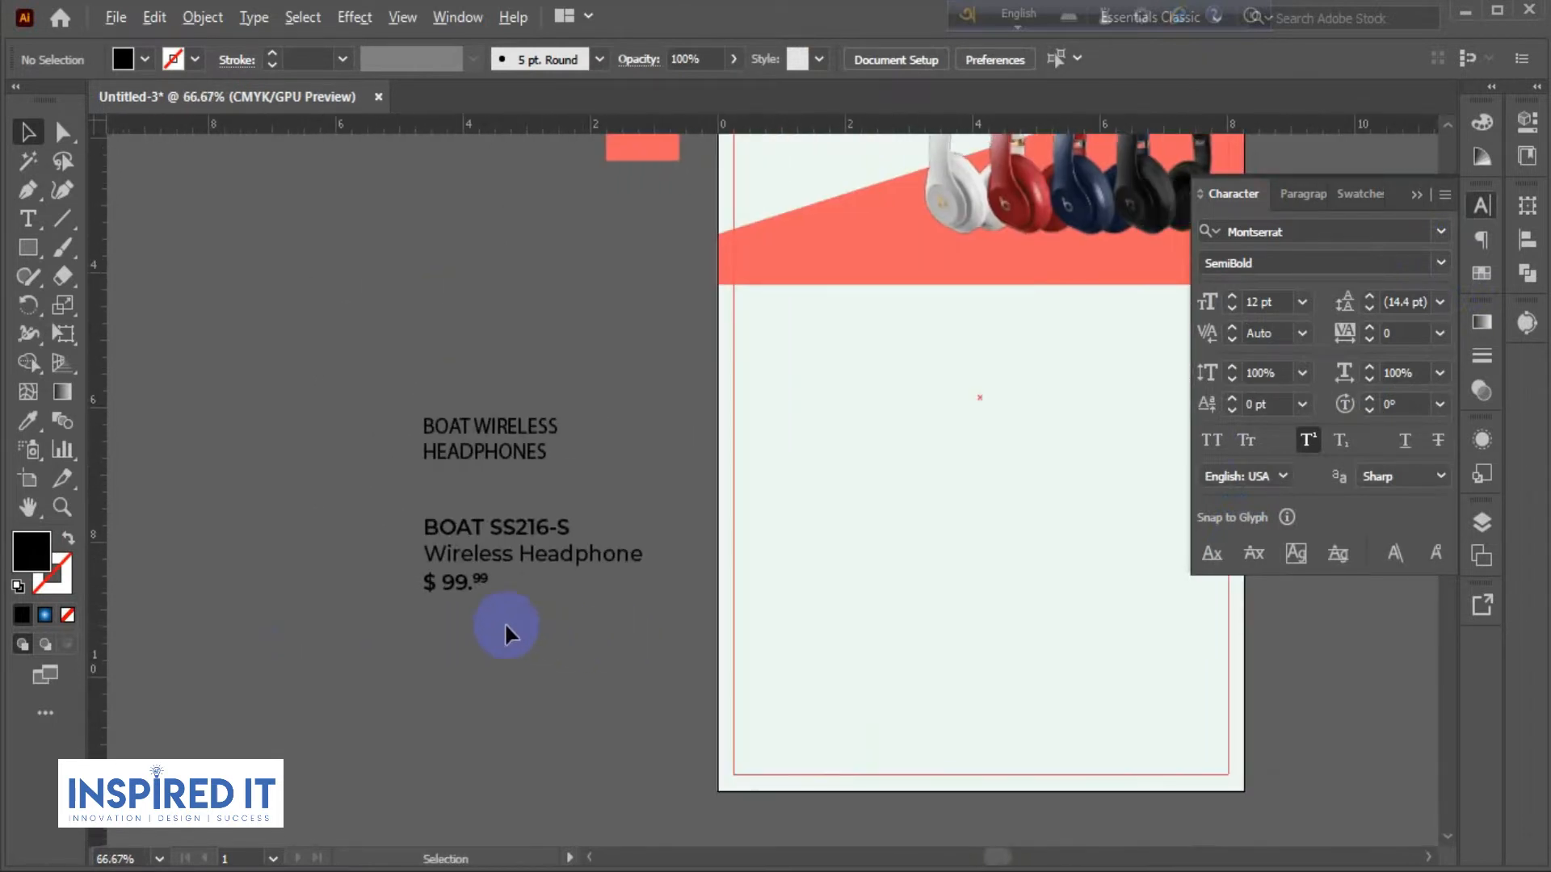
Align the BOAT SS216-S, Wireless Headphone and price lines on their horizontal centres.
{"action": "scroll", "coordinate": [506, 631], "scroll_direction": "up", "scroll_amount": 2}
{"action": "scroll", "coordinate": [505, 630], "scroll_direction": "down", "scroll_amount": 1}
{"action": "scroll", "coordinate": [494, 622], "scroll_direction": "up", "scroll_amount": 1}
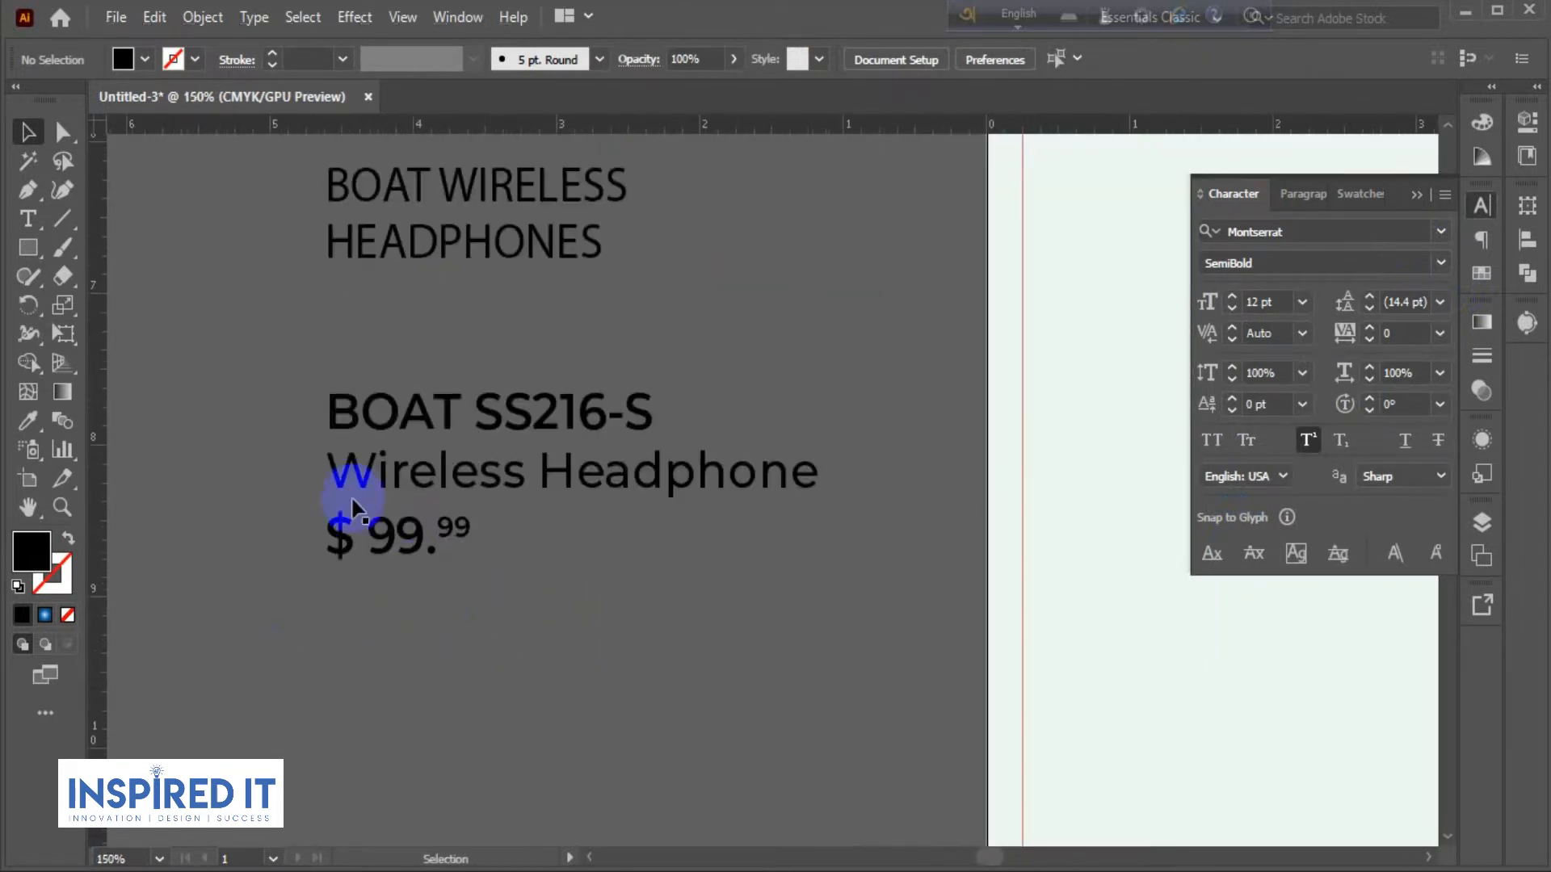
{"action": "left_click", "coordinate": [341, 467]}
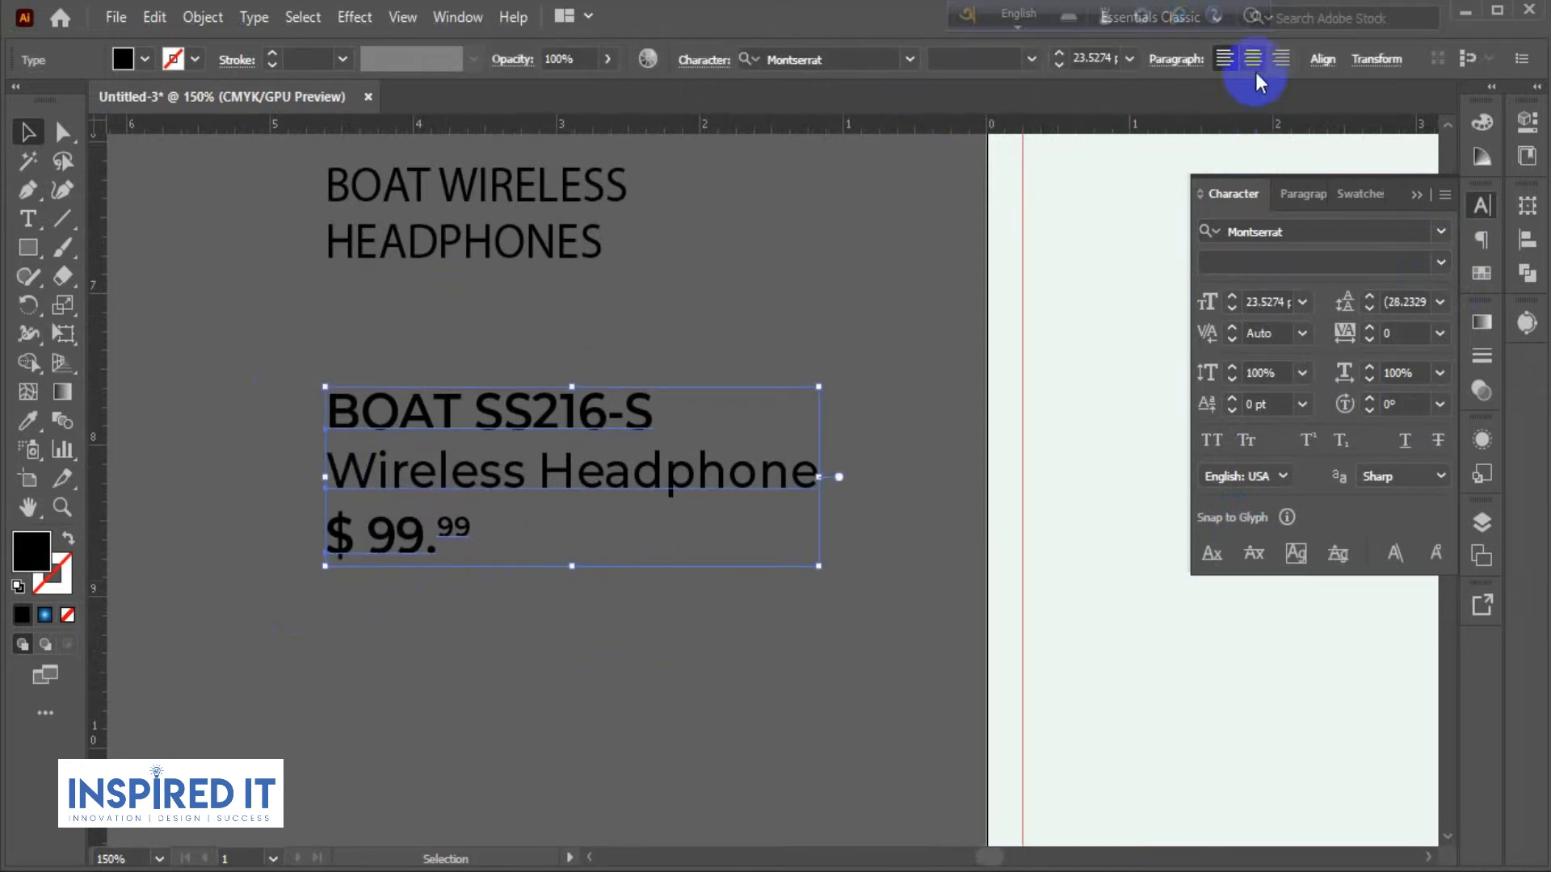
{"action": "left_click", "coordinate": [1527, 239]}
{"action": "left_click", "coordinate": [1301, 259]}
{"action": "left_click", "coordinate": [832, 595]}
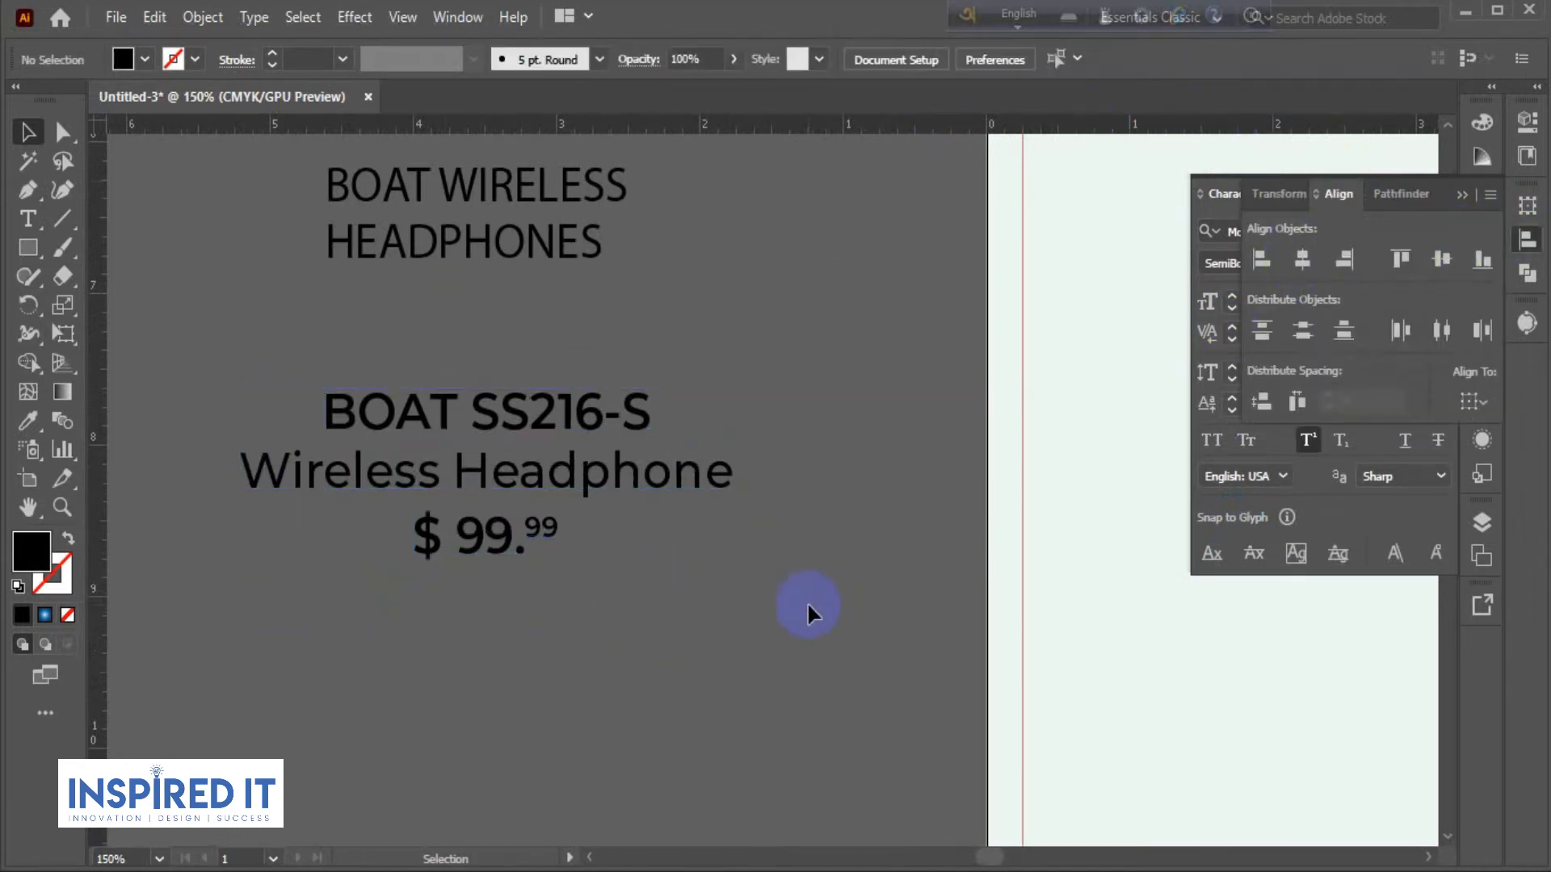
Move the price slightly lower and draw a horizontal divider line between it and the Wireless Headphone text.
{"action": "scroll", "coordinate": [682, 621], "scroll_direction": "down", "scroll_amount": 1}
{"action": "scroll", "coordinate": [571, 618], "scroll_direction": "up", "scroll_amount": 2}
{"action": "left_click_drag", "start_coordinate": [571, 517], "coordinate": [566, 543]}
{"action": "left_click", "coordinate": [758, 580]}
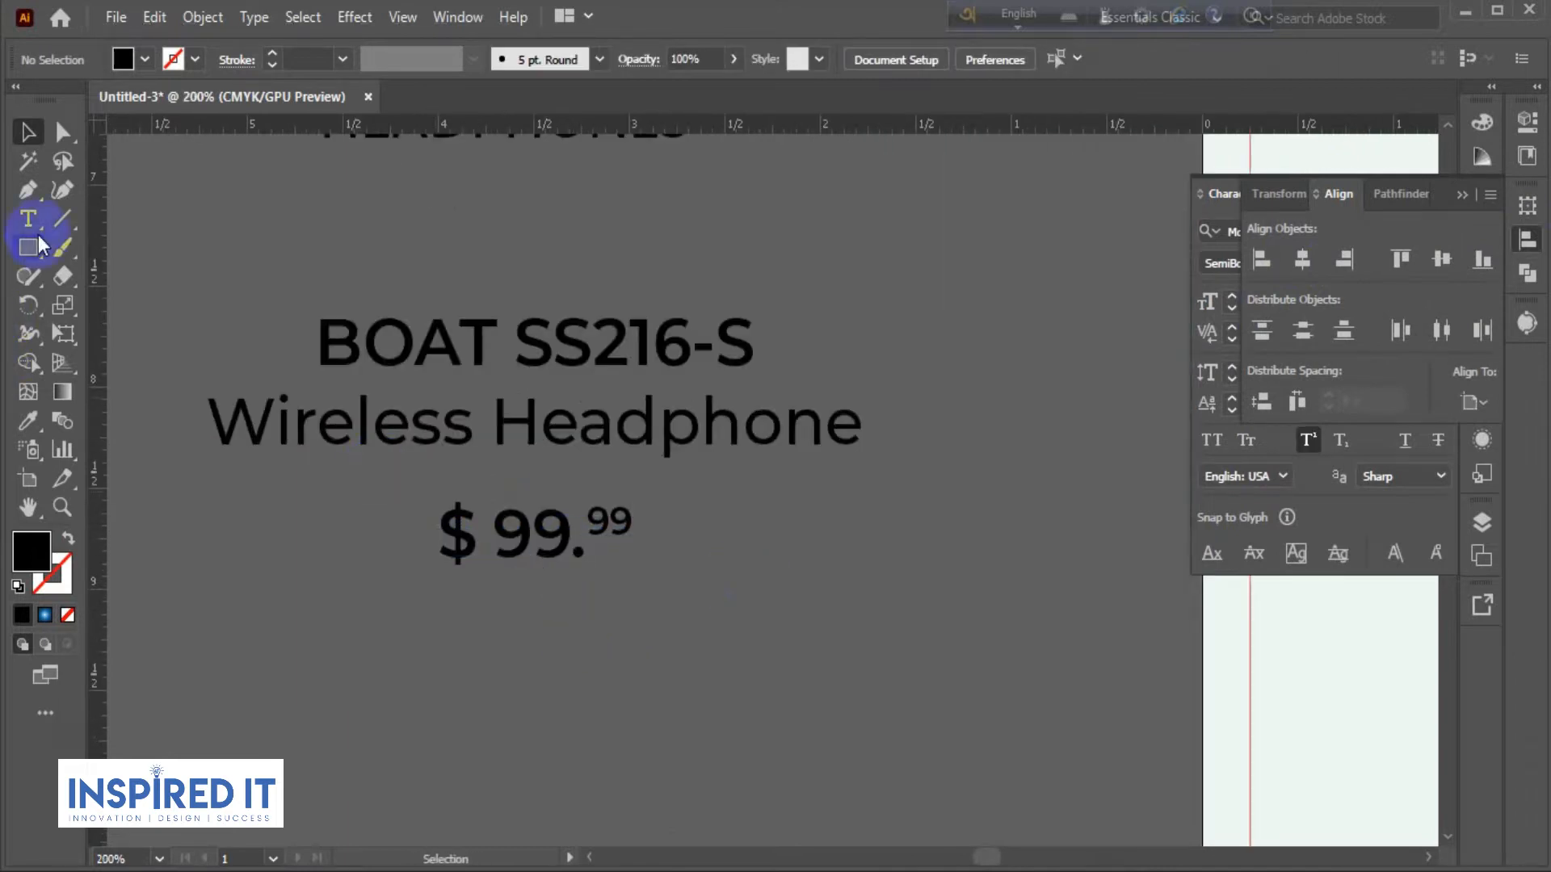
{"action": "key", "text": "backslash"}
{"action": "left_click_drag", "start_coordinate": [269, 483], "coordinate": [791, 485]}
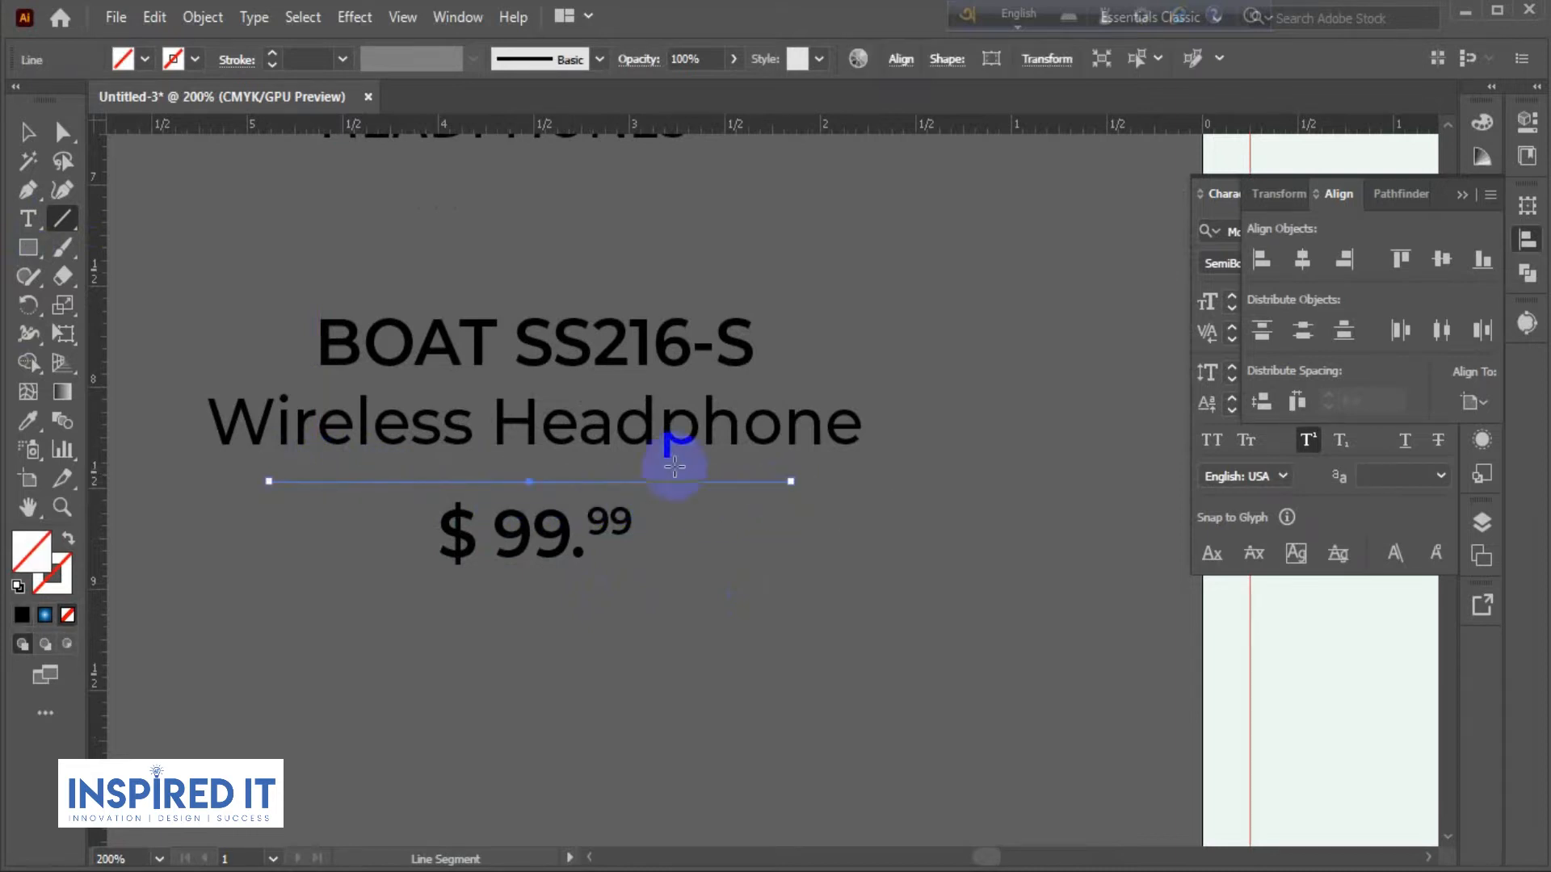
Give the divider line a 1 pt stroke in dark grey #161616.
{"action": "left_click", "coordinate": [272, 55]}
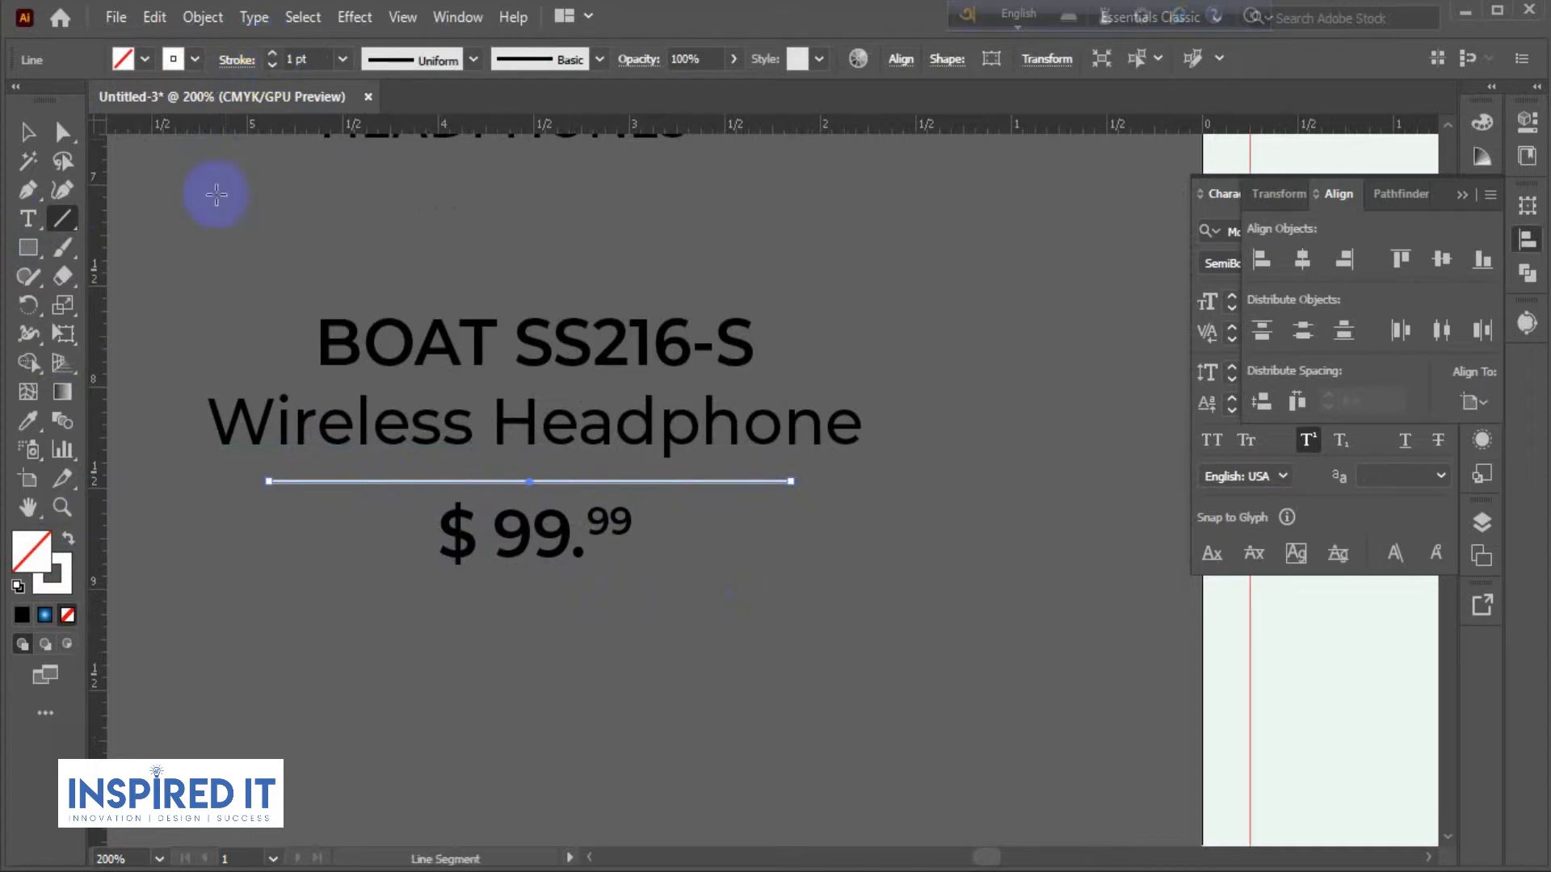
{"action": "left_click", "coordinate": [29, 421]}
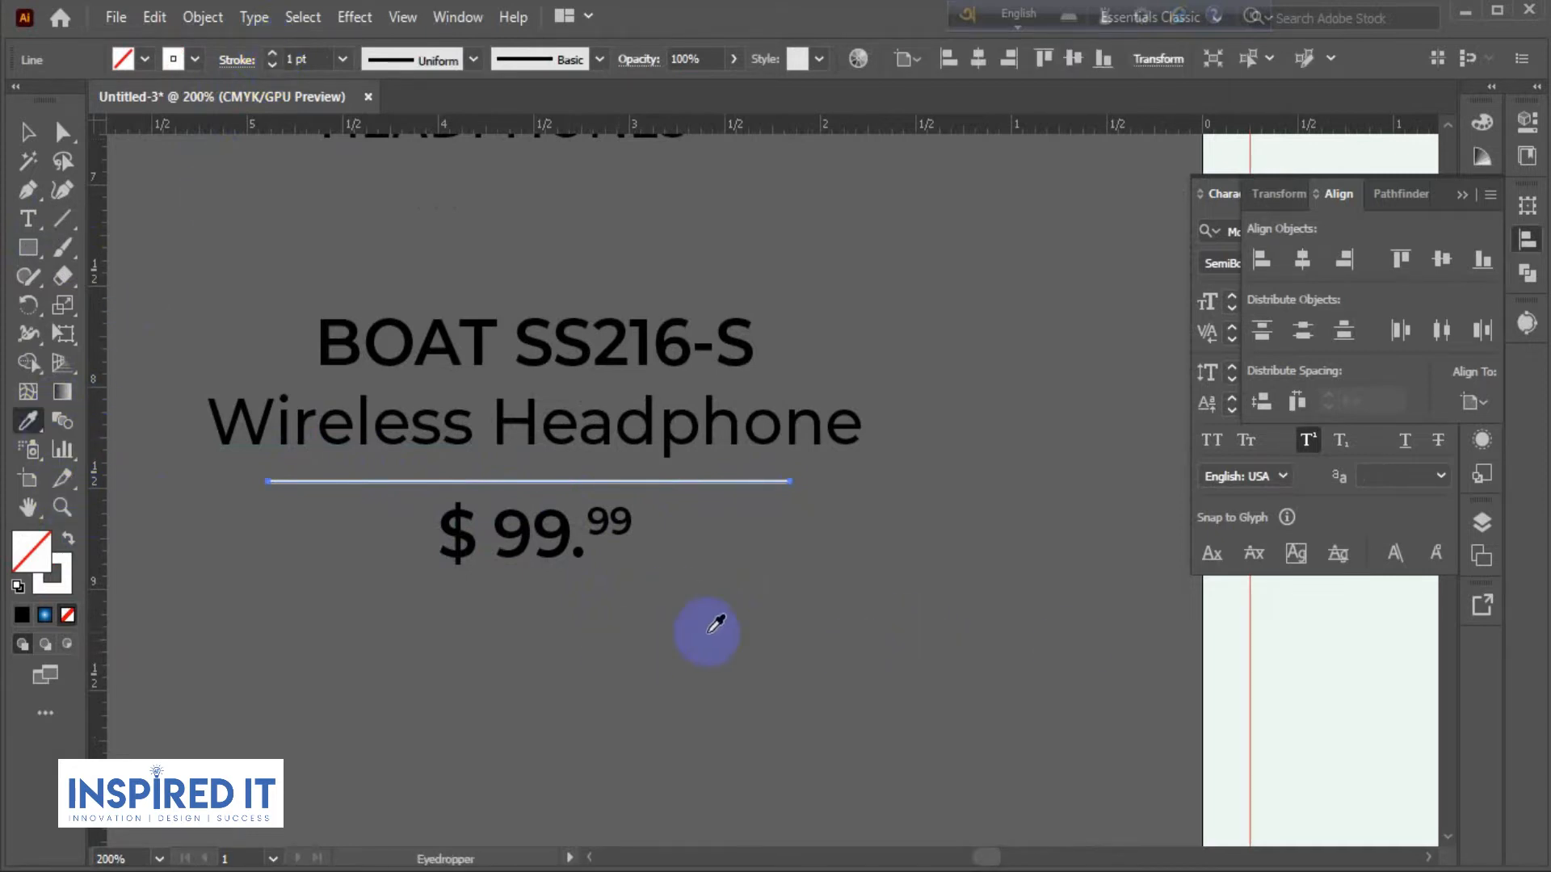
{"action": "left_click", "coordinate": [60, 575]}
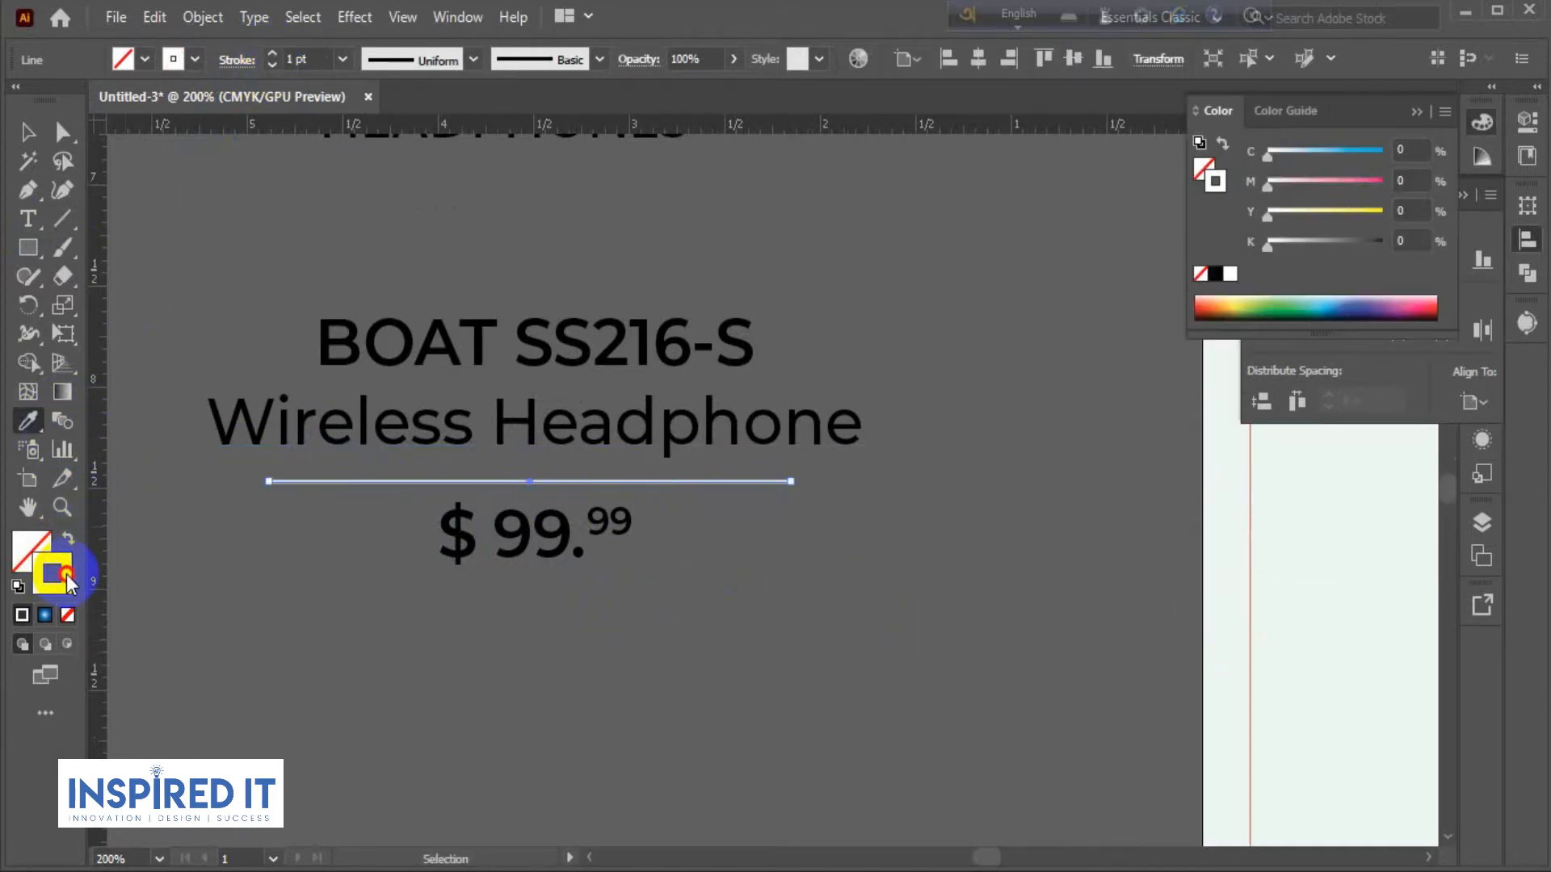
{"action": "double_click", "coordinate": [66, 580]}
{"action": "mouse_move", "coordinate": [226, 501]}
{"action": "left_mouse_down"}
{"action": "mouse_move", "coordinate": [162, 565]}
{"action": "mouse_move", "coordinate": [158, 621]}
{"action": "left_mouse_up"}
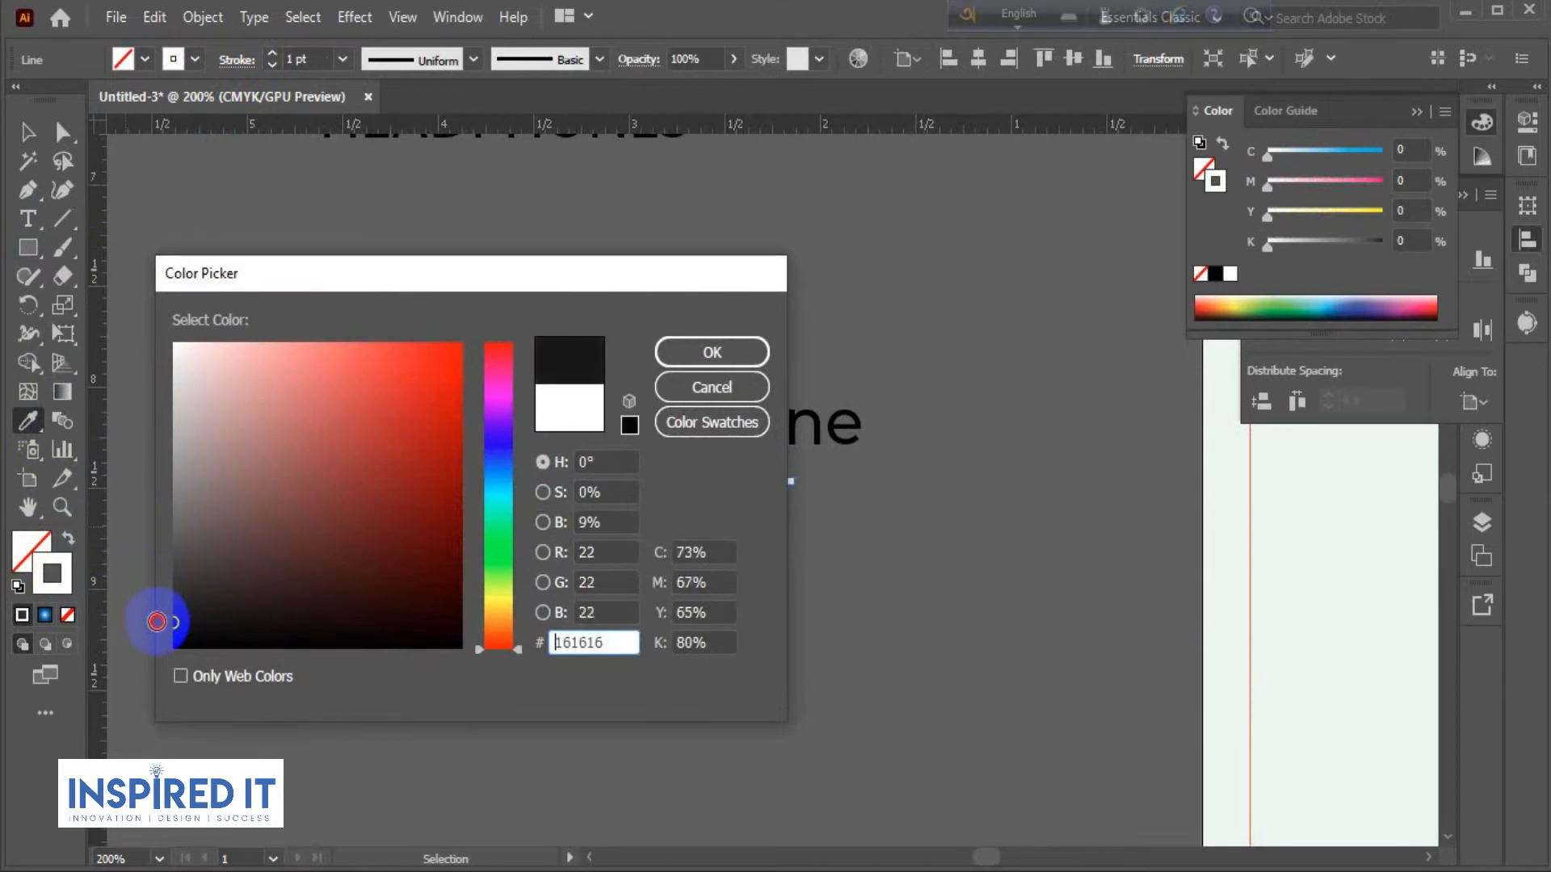
{"action": "left_click", "coordinate": [710, 353]}
{"action": "left_click", "coordinate": [29, 134]}
Sample the divider line's colour onto the BOAT SS216-S and Wireless Headphone lines and use it as their fill instead of stroke.
{"action": "left_click", "coordinate": [281, 211]}
{"action": "left_click", "coordinate": [541, 422]}
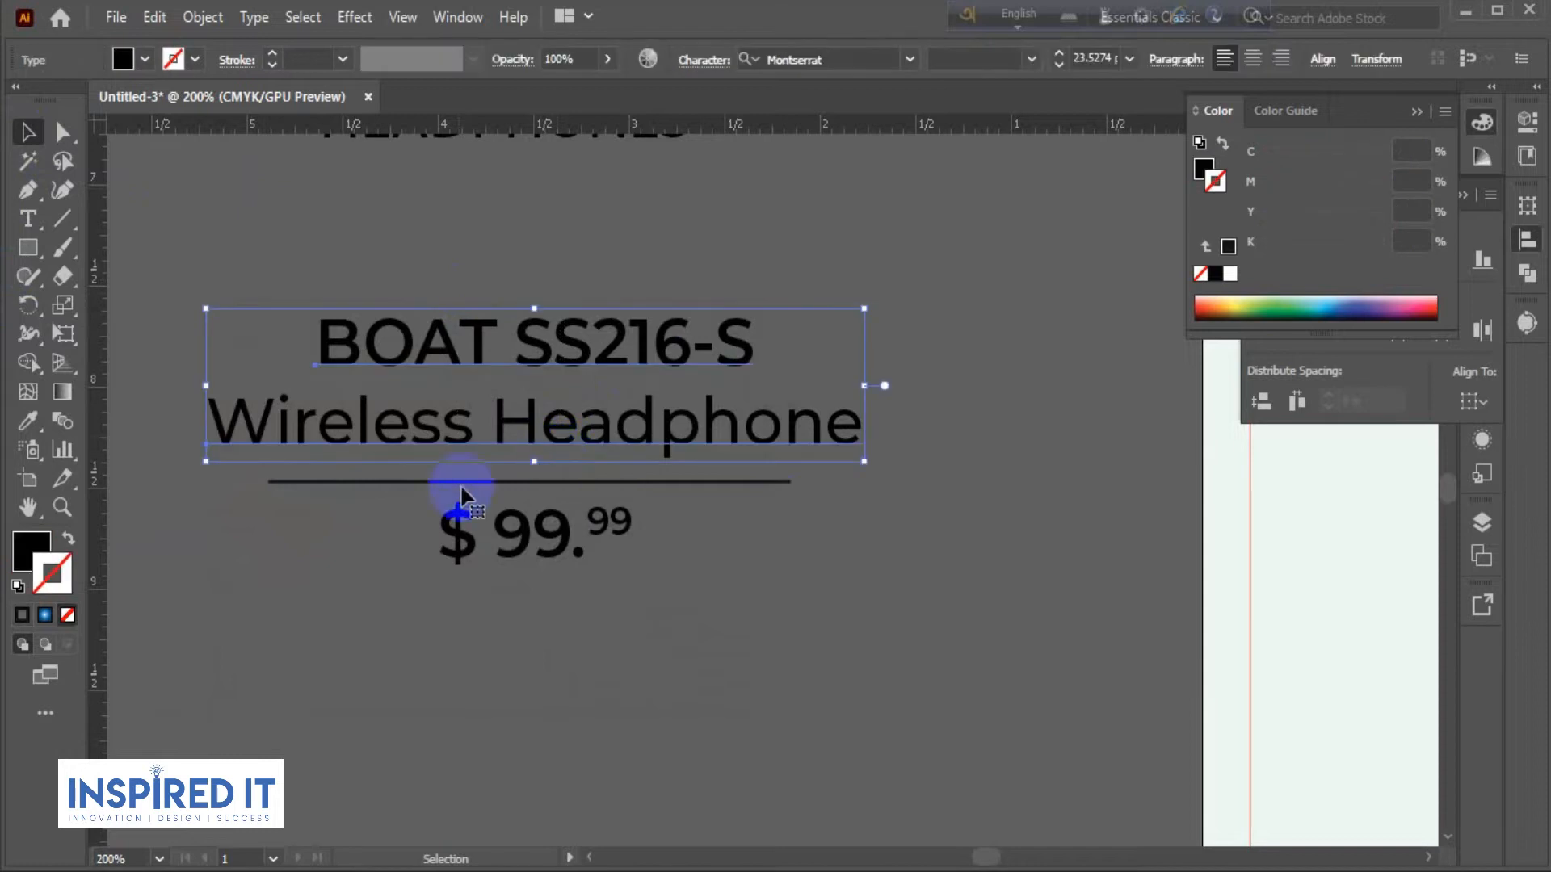
{"action": "left_click", "coordinate": [28, 421]}
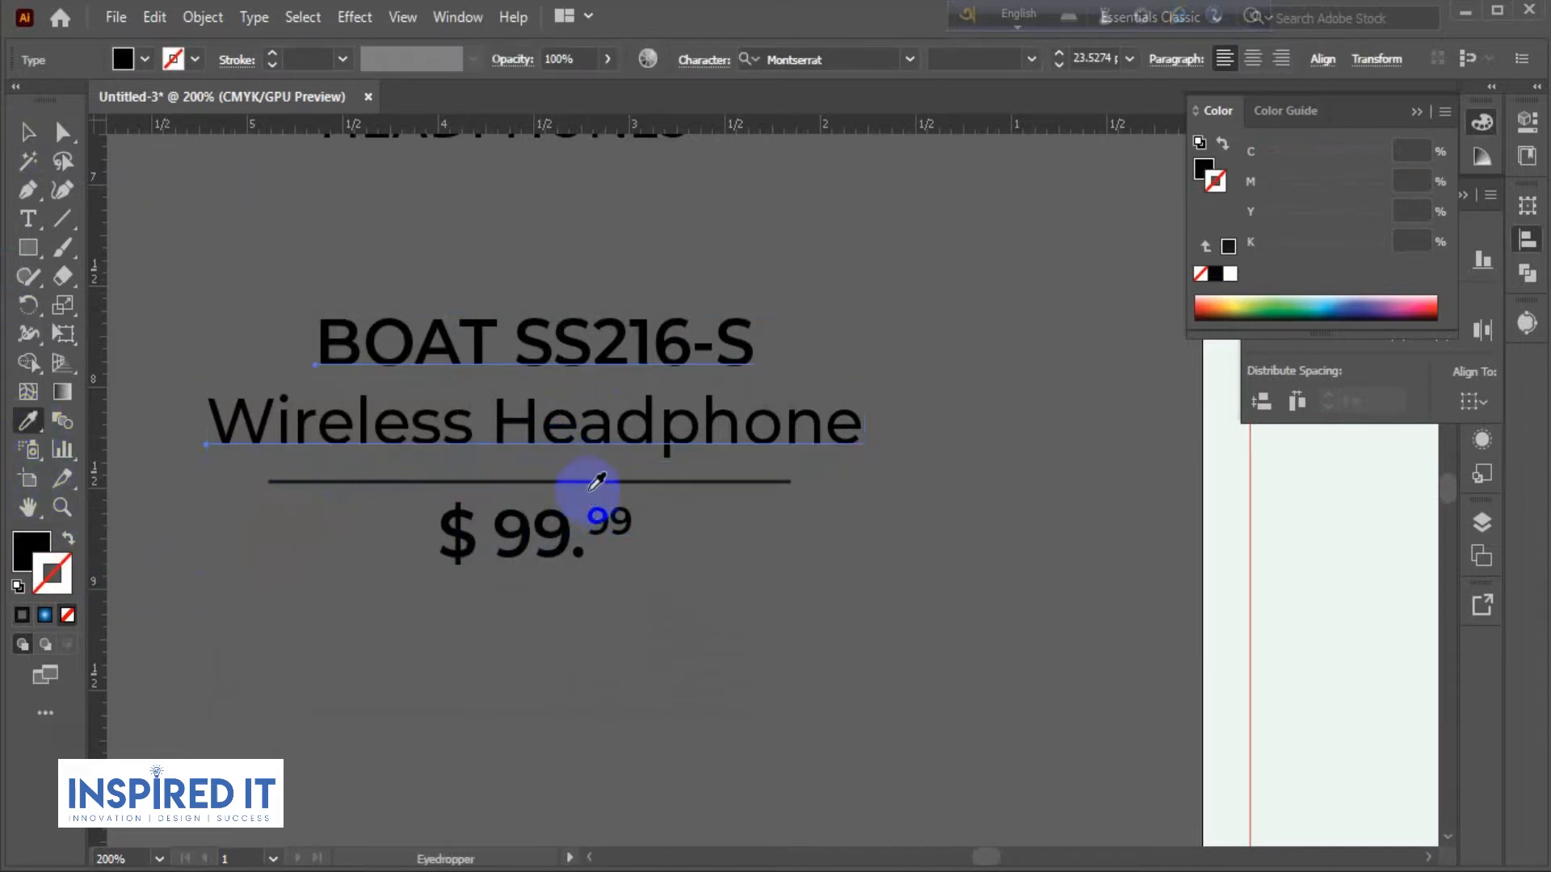
{"action": "left_click", "coordinate": [594, 482]}
{"action": "left_click", "coordinate": [67, 538]}
{"action": "left_click", "coordinate": [28, 132]}
{"action": "left_click", "coordinate": [499, 257]}
Copy the BOAT SS216-S line's text appearance onto the price with the Eyedropper.
{"action": "left_click", "coordinate": [571, 557]}
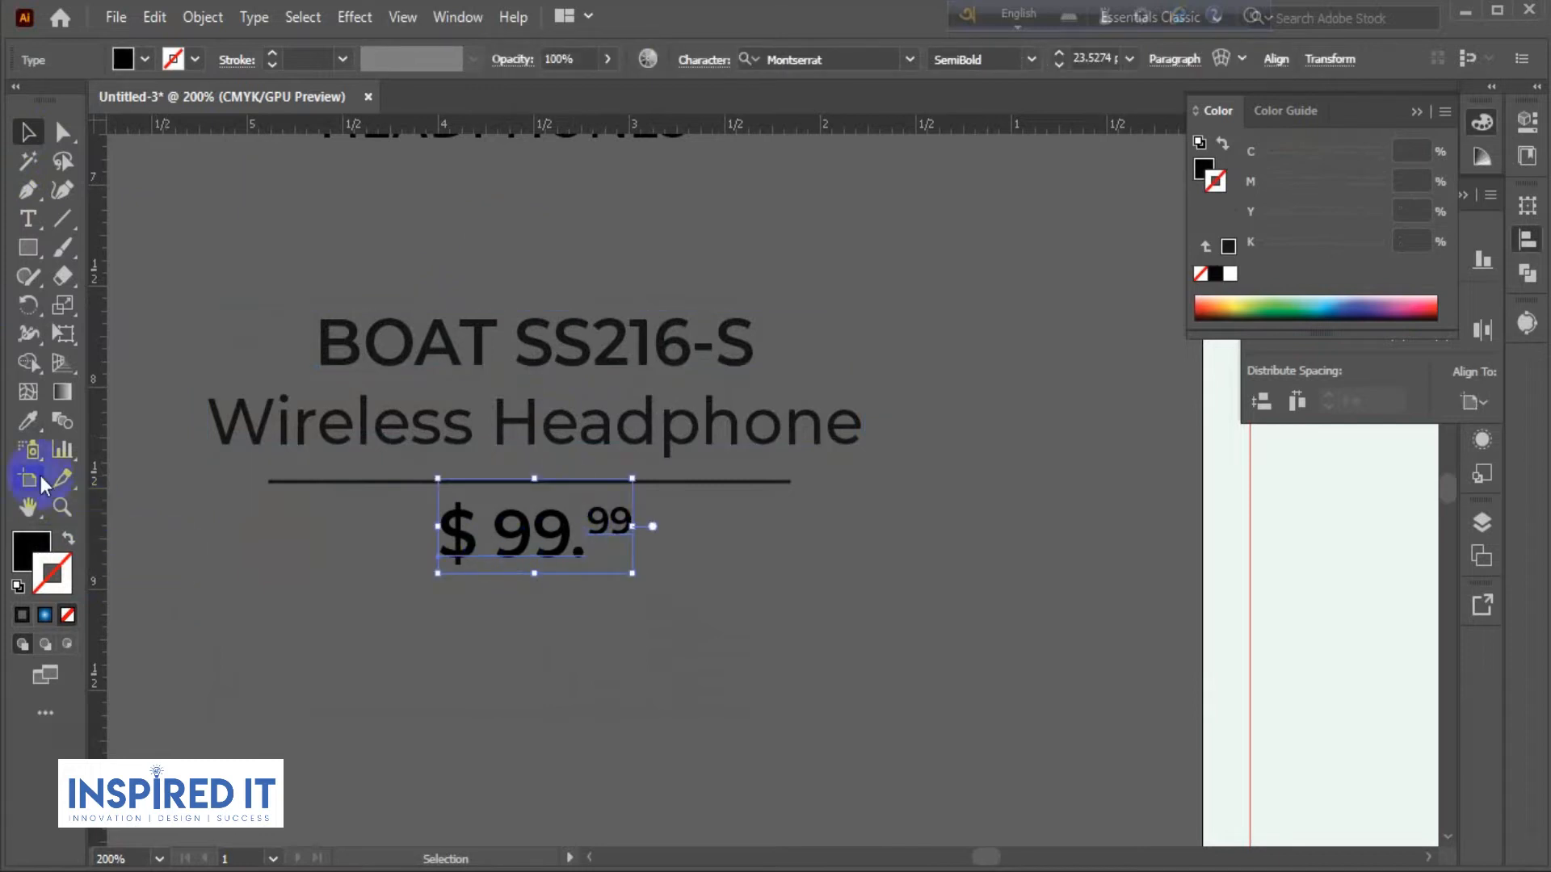
{"action": "left_click", "coordinate": [34, 426]}
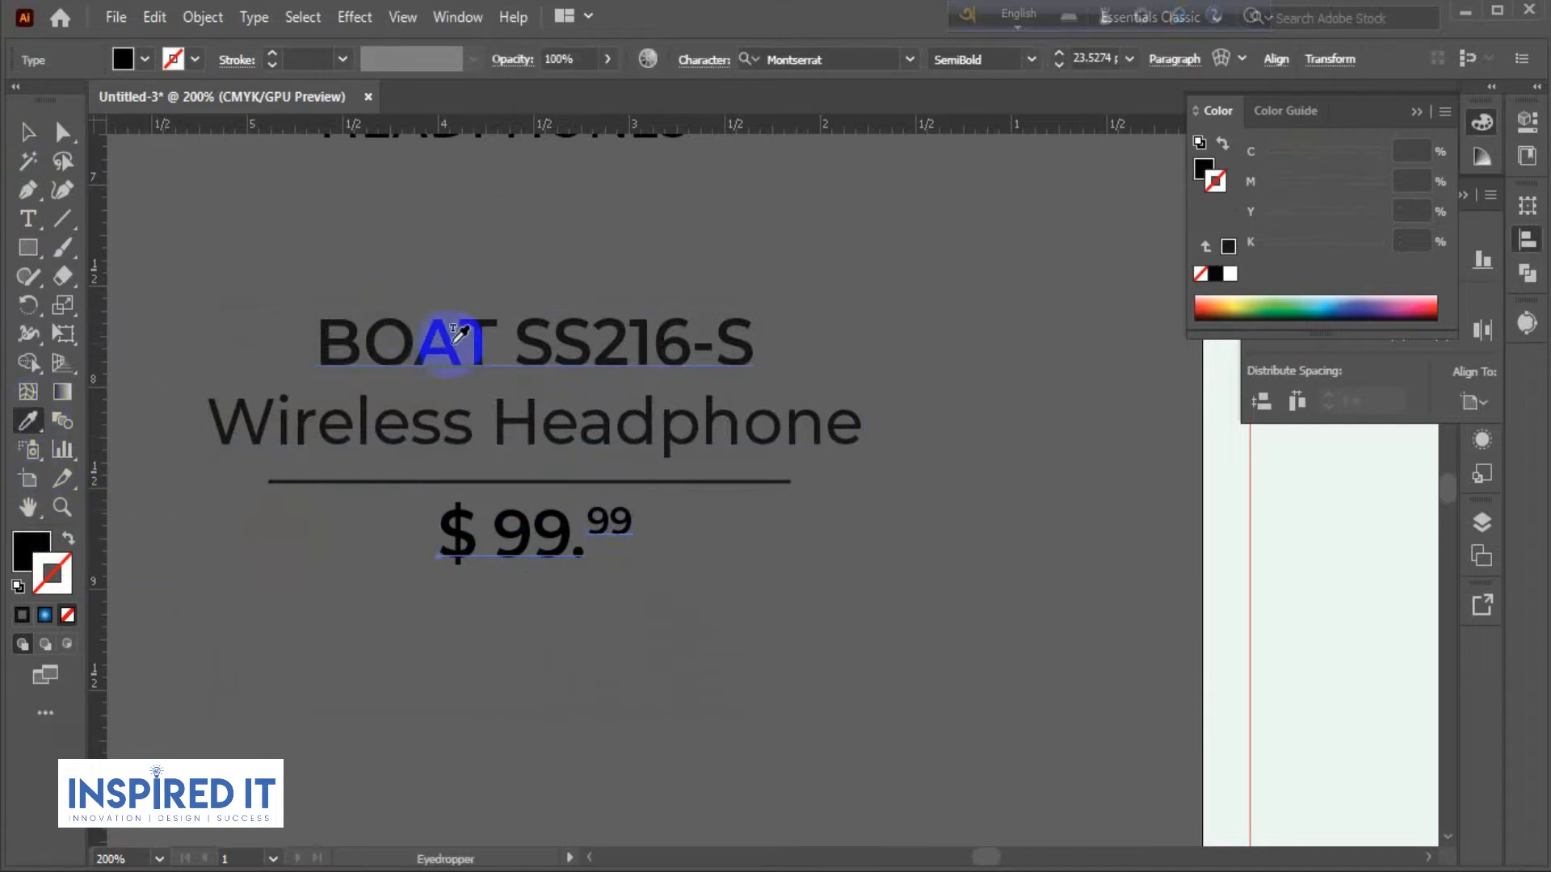
{"action": "left_click", "coordinate": [444, 340]}
{"action": "left_click", "coordinate": [27, 132]}
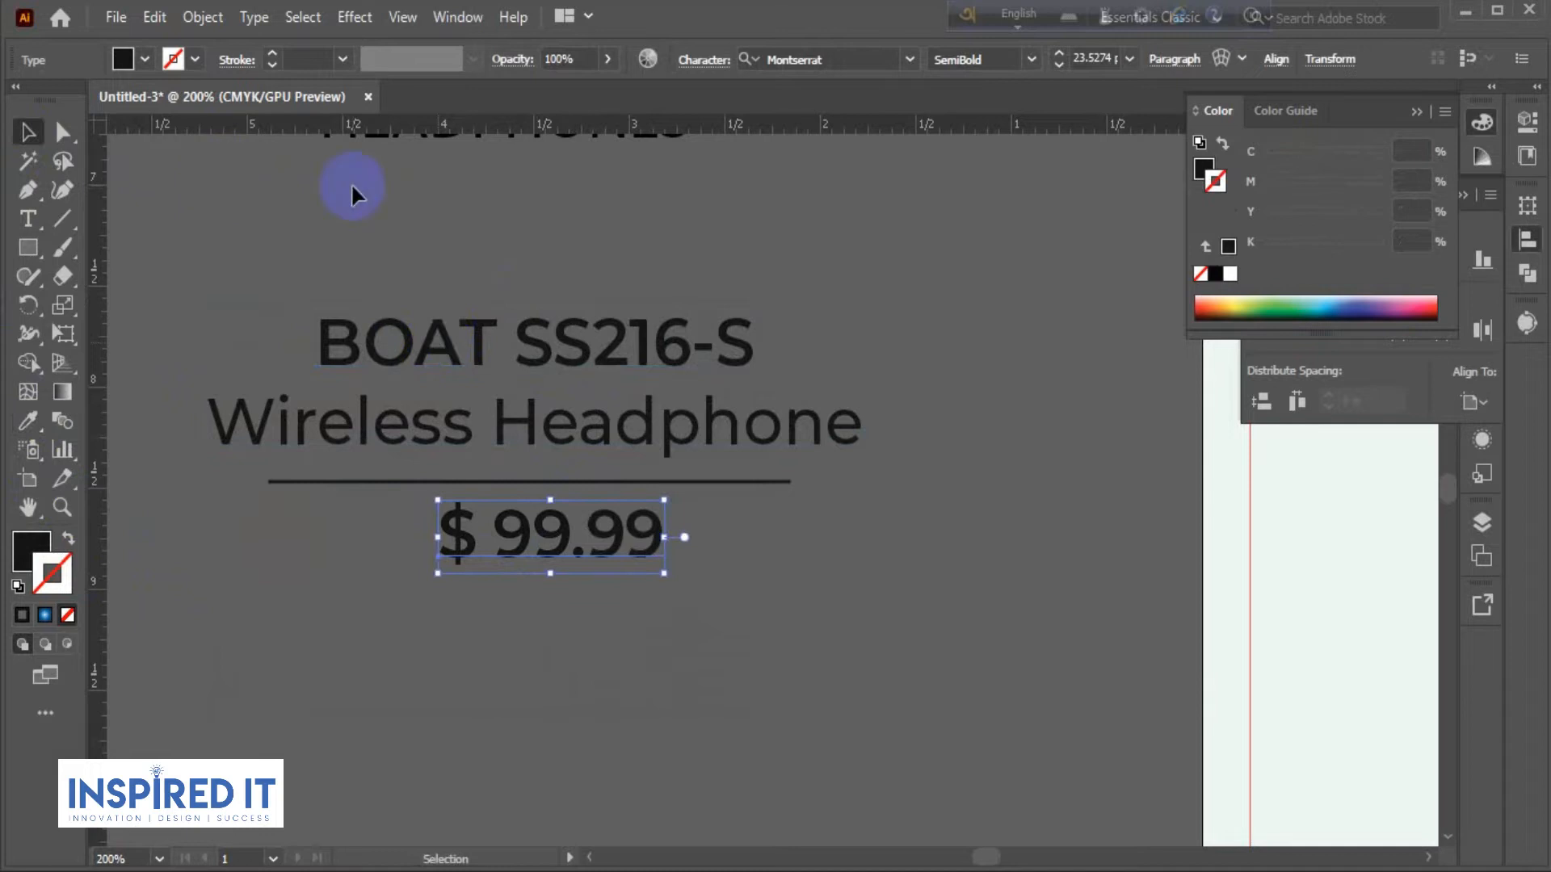
{"action": "left_click", "coordinate": [642, 611]}
Make the decimal 99 of the price superscript.
{"action": "left_click", "coordinate": [623, 536]}
{"action": "double_click", "coordinate": [618, 539]}
{"action": "left_click_drag", "start_coordinate": [626, 537], "coordinate": [590, 538]}
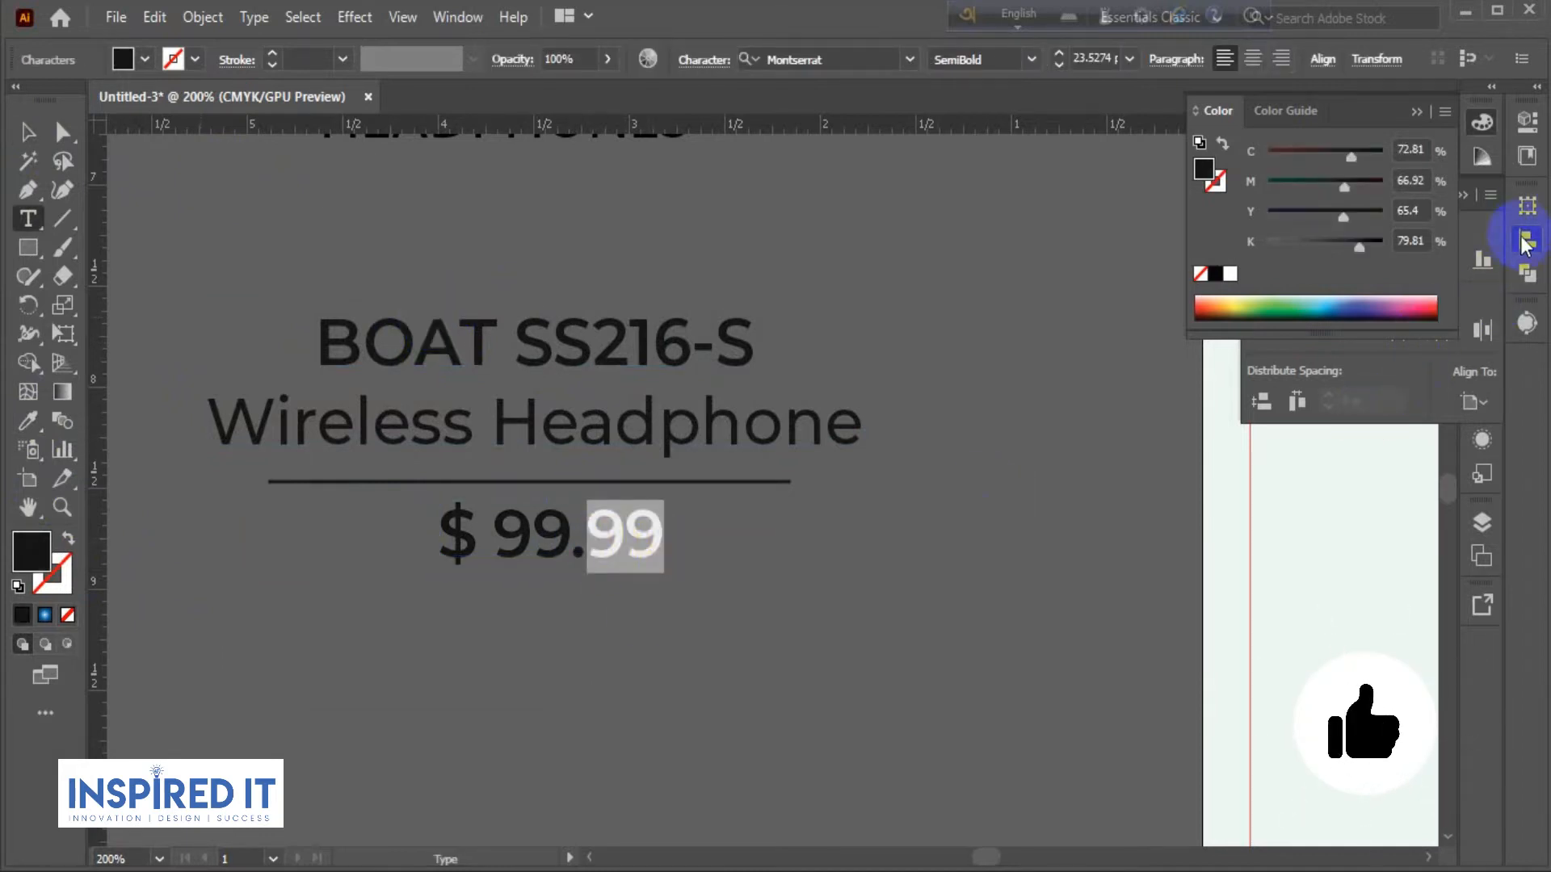
{"action": "left_click", "coordinate": [1494, 280]}
{"action": "left_click", "coordinate": [1482, 207]}
{"action": "left_click", "coordinate": [1307, 439]}
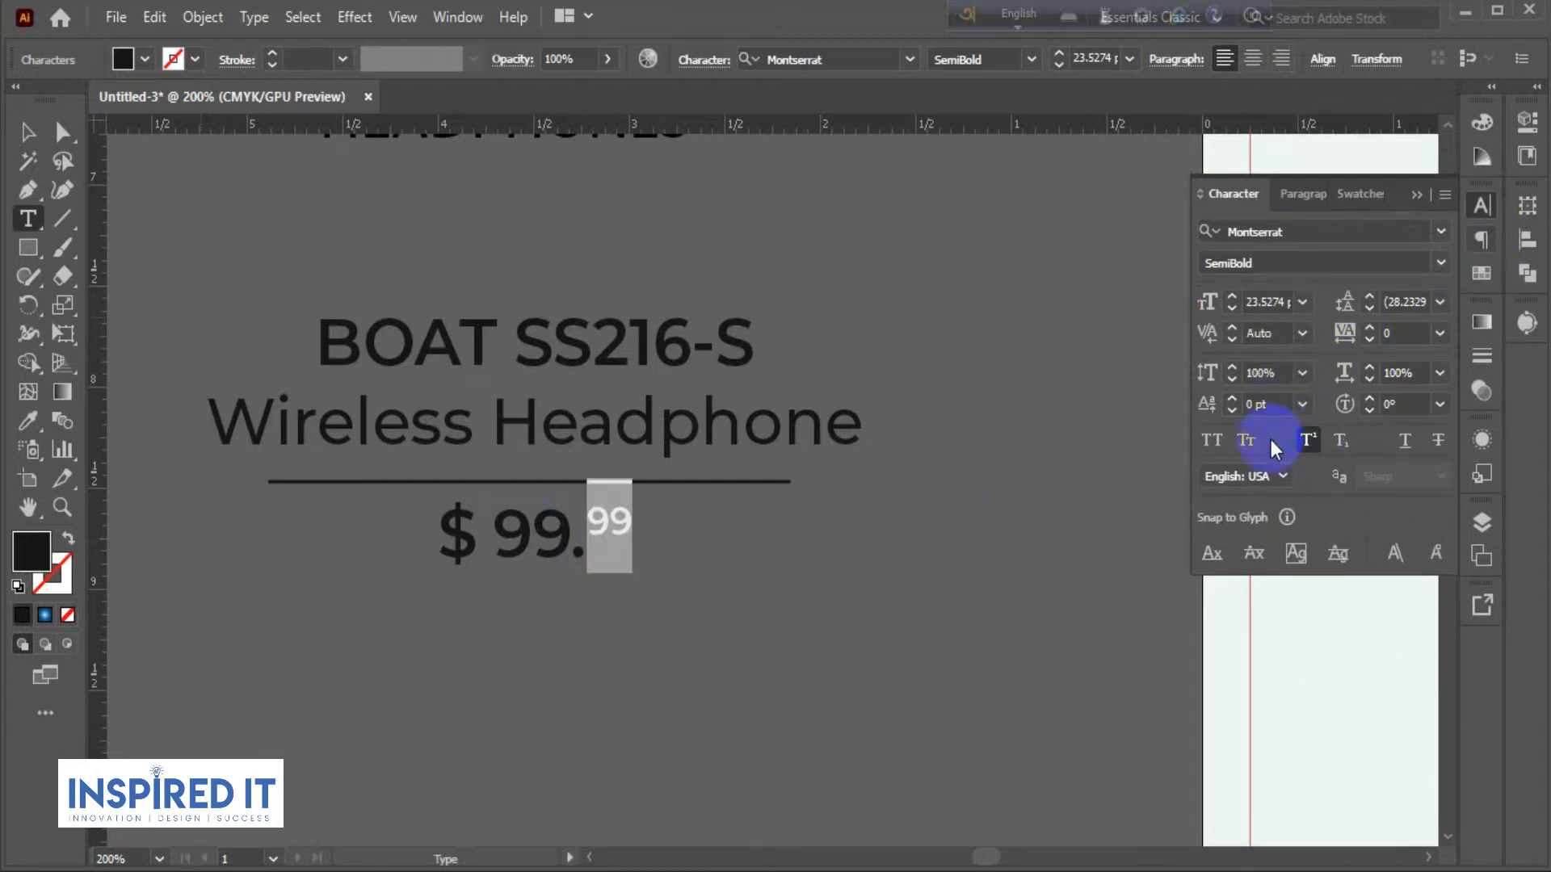
{"action": "left_click", "coordinate": [26, 131]}
{"action": "left_click", "coordinate": [656, 643]}
Duplicate the whole product text block with its divider line and place the spare copy to the left of the original.
{"action": "key", "text": "ctrl+minus"}
{"action": "key", "text": "ctrl+minus"}
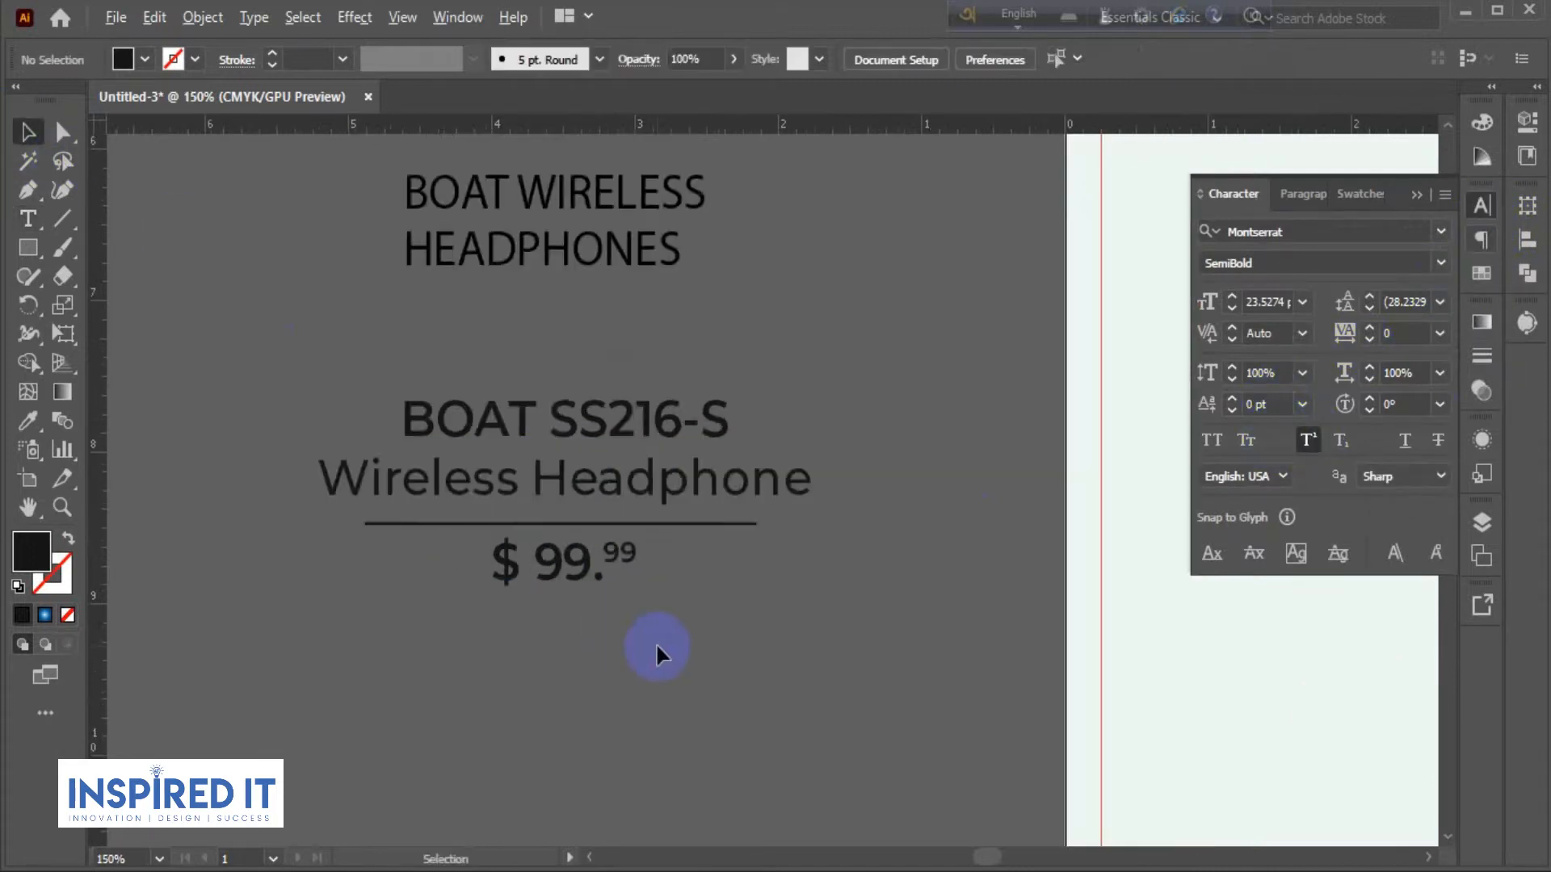
{"action": "scroll", "coordinate": [751, 658], "scroll_direction": "up", "scroll_amount": 2}
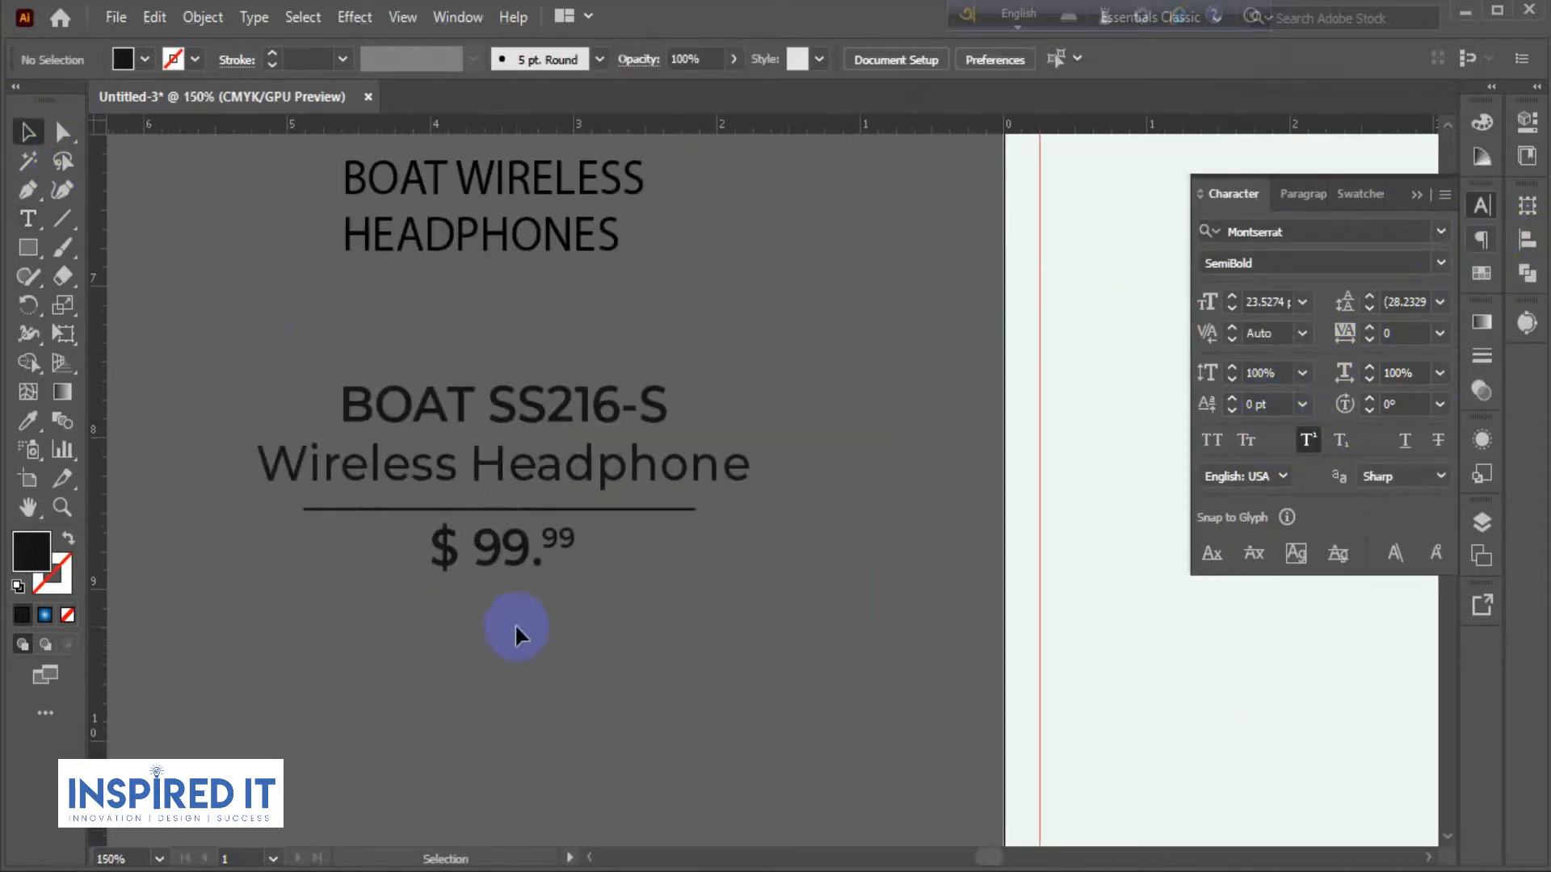
{"action": "left_click_drag", "start_coordinate": [409, 388], "coordinate": [593, 651]}
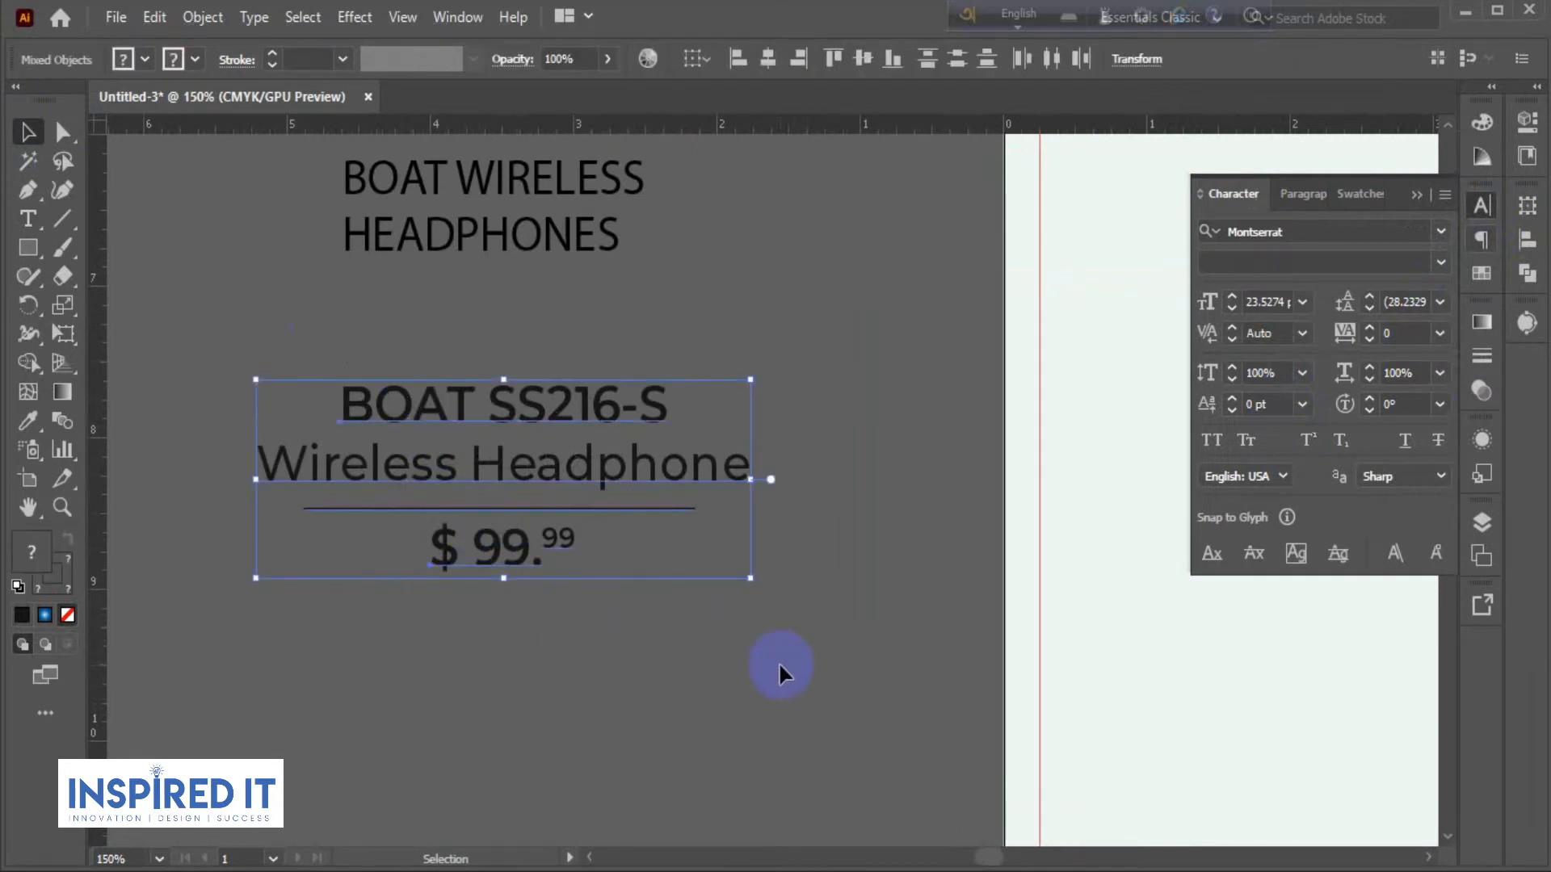
{"action": "scroll", "coordinate": [779, 659], "scroll_direction": "down", "scroll_amount": 2}
{"action": "left_click_drag", "start_coordinate": [641, 582], "coordinate": [357, 530]}
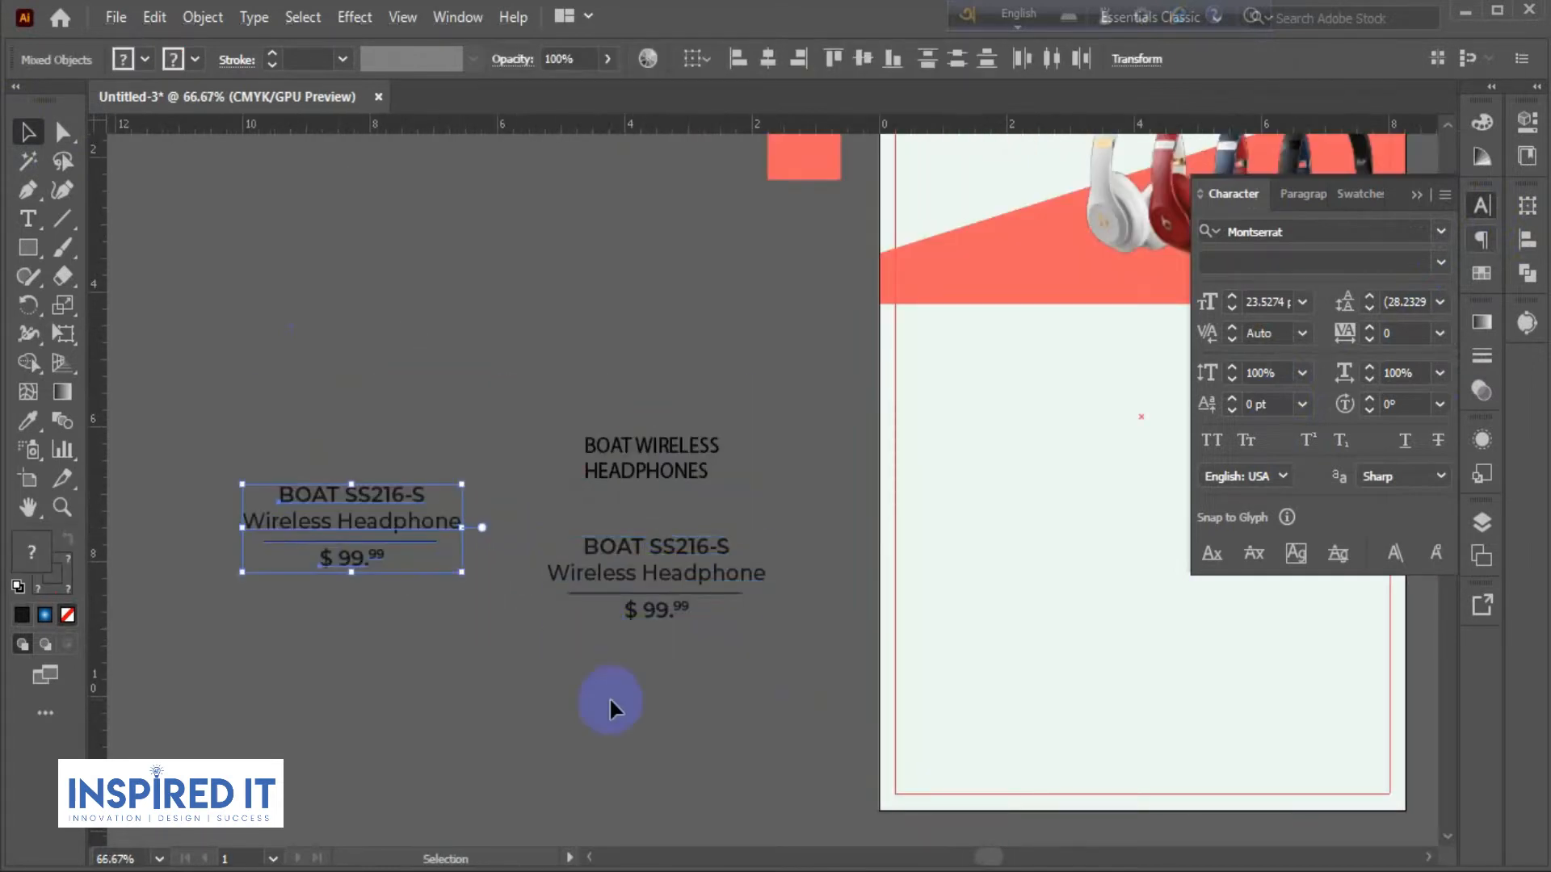
{"action": "left_click", "coordinate": [609, 700]}
Expand the original text block under the BOAT WIRELESS HEADPHONES heading into shapes.
{"action": "scroll", "coordinate": [666, 651], "scroll_direction": "up", "scroll_amount": 1}
{"action": "left_click_drag", "start_coordinate": [656, 620], "coordinate": [656, 623]}
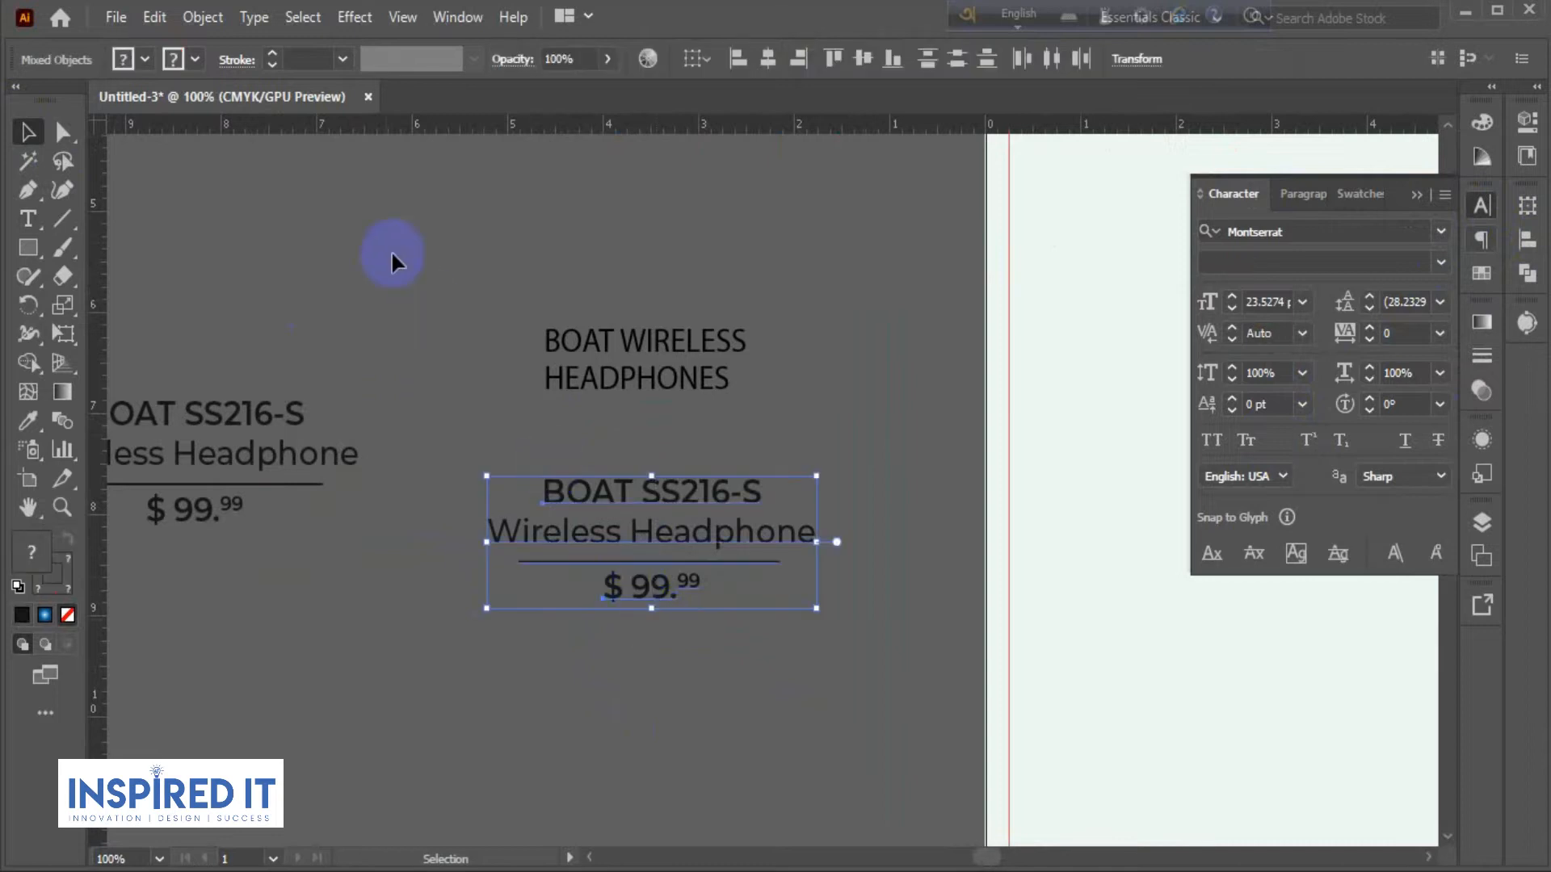
{"action": "left_click", "coordinate": [210, 19]}
{"action": "left_click", "coordinate": [301, 316]}
{"action": "left_click", "coordinate": [203, 17]}
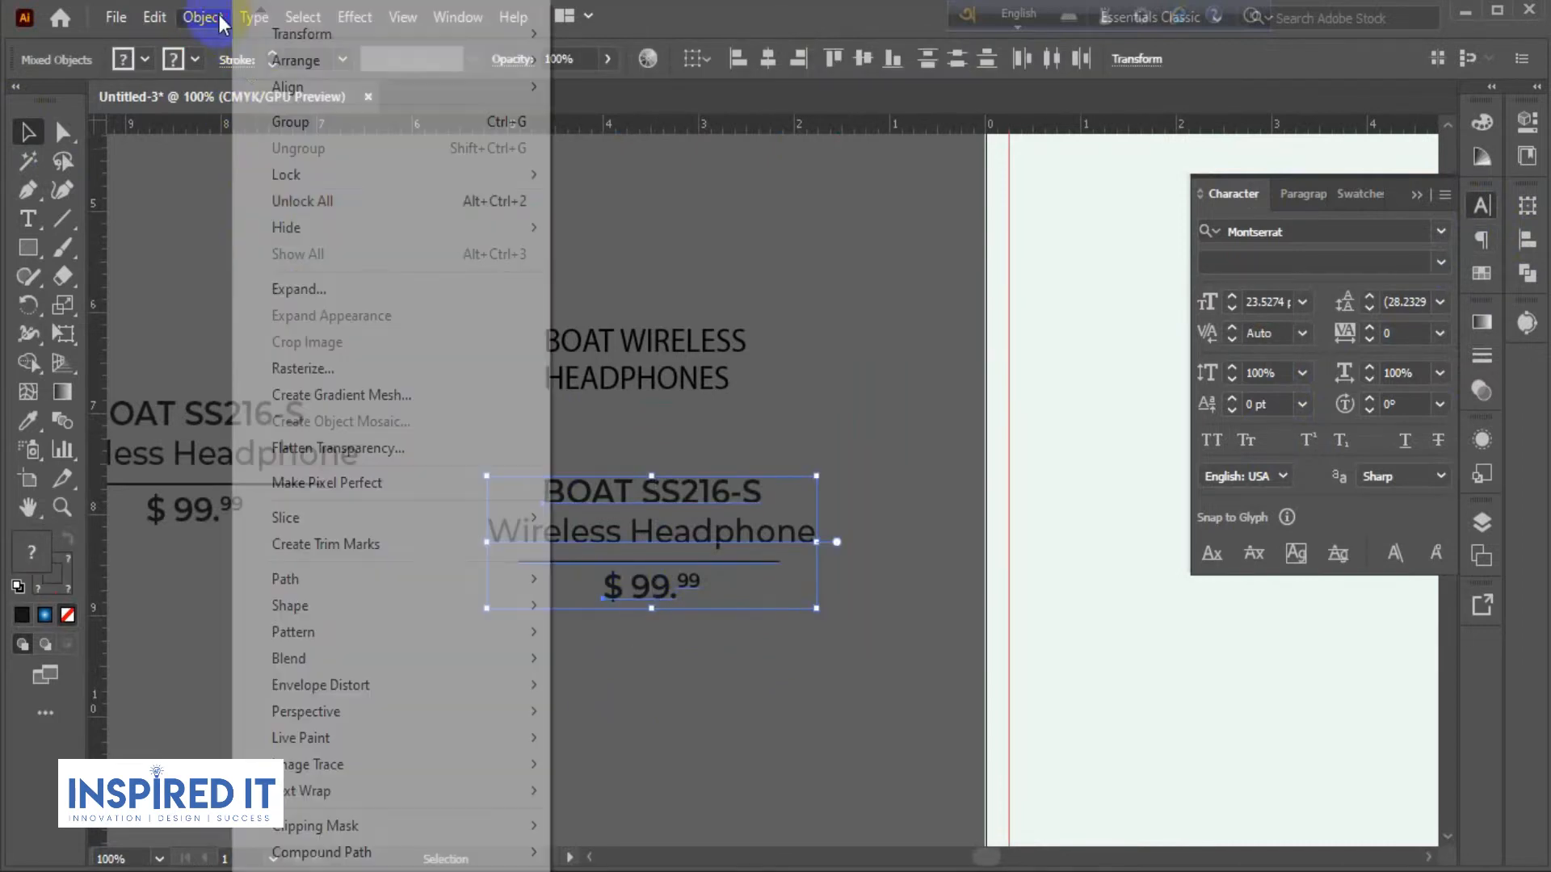
{"action": "left_click", "coordinate": [294, 286]}
{"action": "left_click", "coordinate": [723, 579]}
{"action": "left_click", "coordinate": [767, 687]}
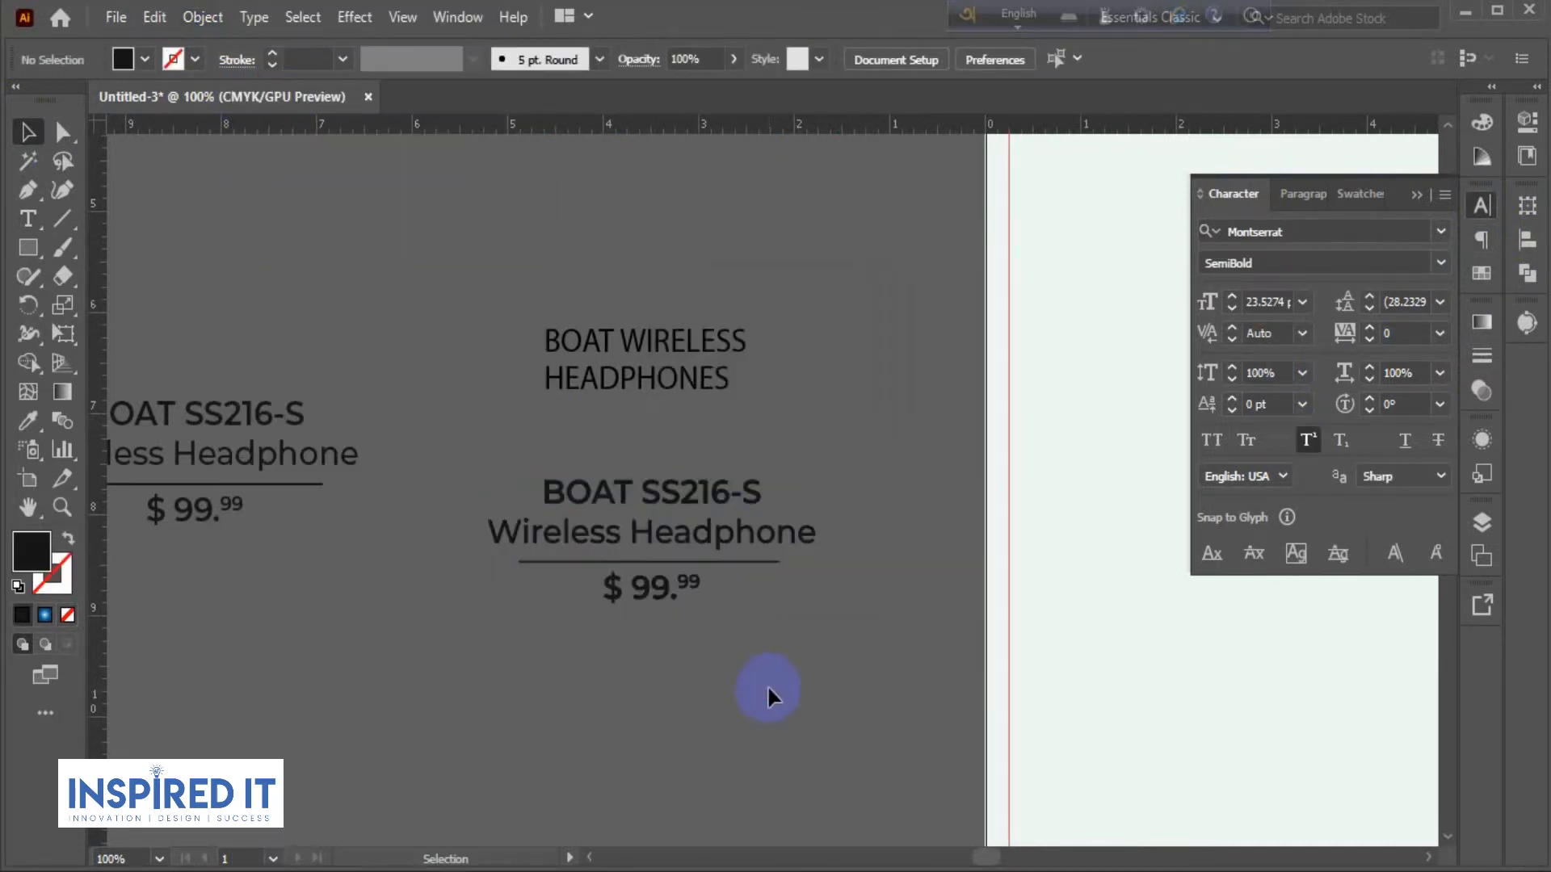
Distribute the expanded model name, Wireless Headphone text, divider and price evenly by their vertical centres.
{"action": "scroll", "coordinate": [756, 679], "scroll_direction": "up", "scroll_amount": 1}
{"action": "left_click_drag", "start_coordinate": [428, 349], "coordinate": [876, 560]}
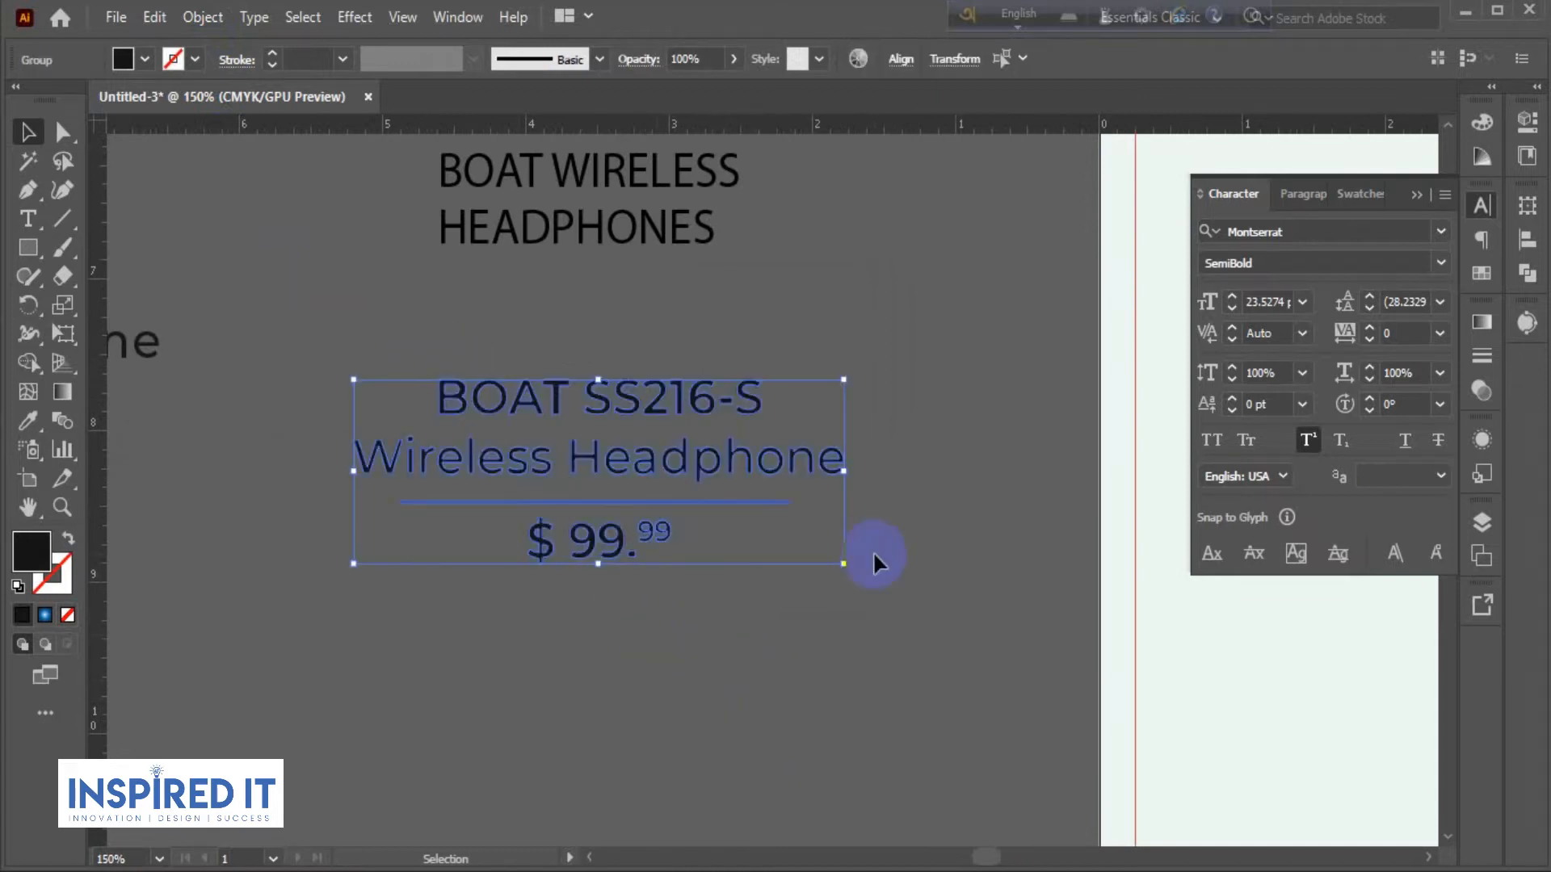
{"action": "left_click", "coordinate": [1529, 246]}
{"action": "left_click", "coordinate": [1302, 329]}
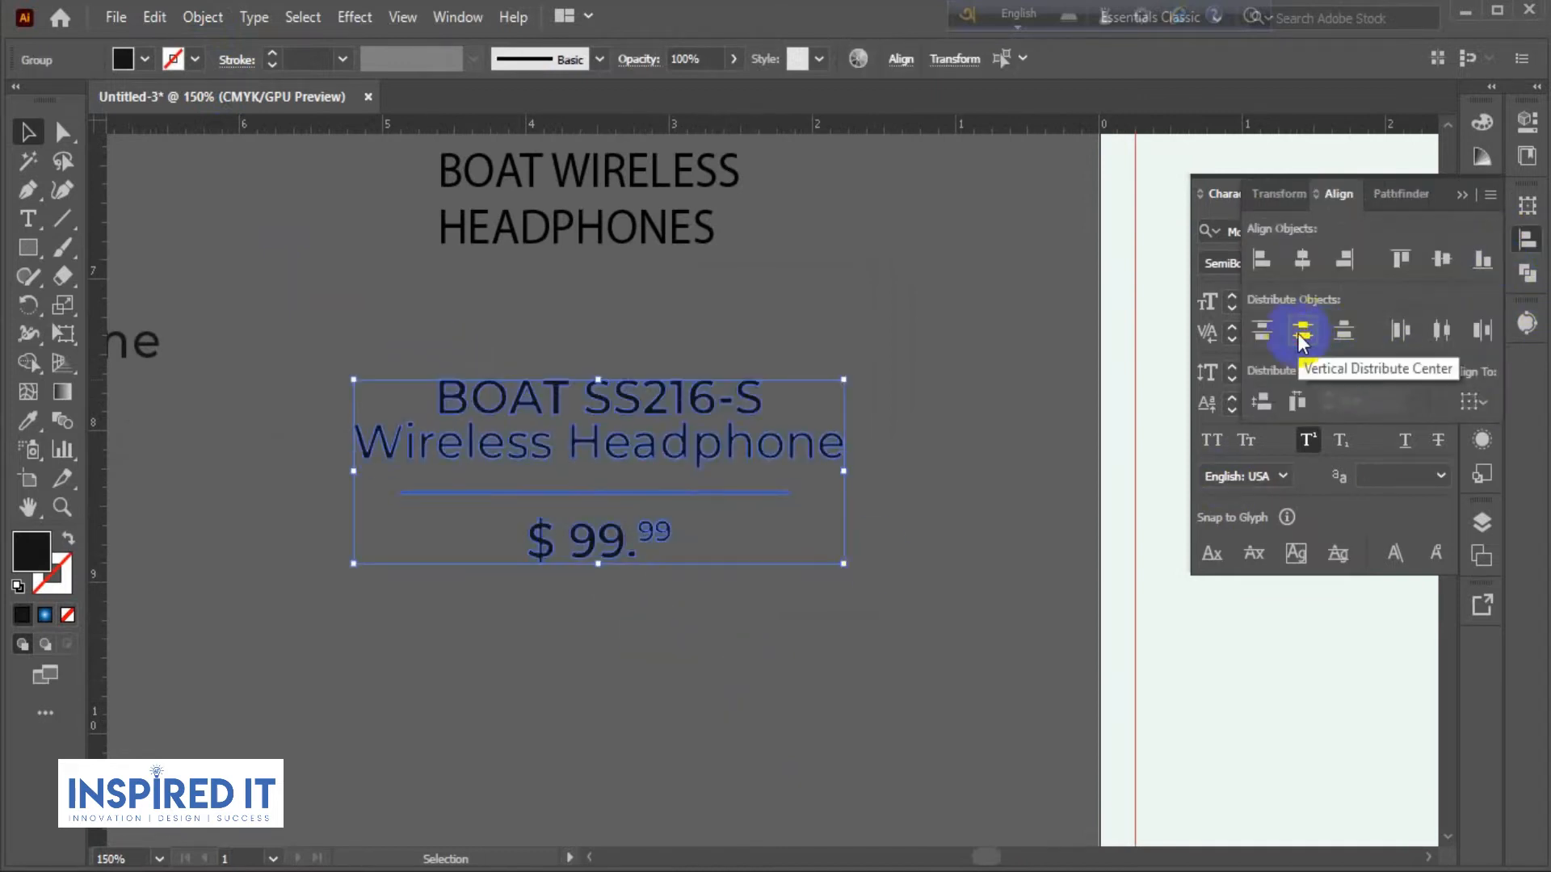
{"action": "left_click", "coordinate": [810, 622]}
{"action": "scroll", "coordinate": [810, 622], "scroll_direction": "down", "scroll_amount": 2}
{"action": "left_click_drag", "start_coordinate": [719, 602], "coordinate": [607, 589]}
{"action": "scroll", "coordinate": [607, 596], "scroll_direction": "up", "scroll_amount": 2}
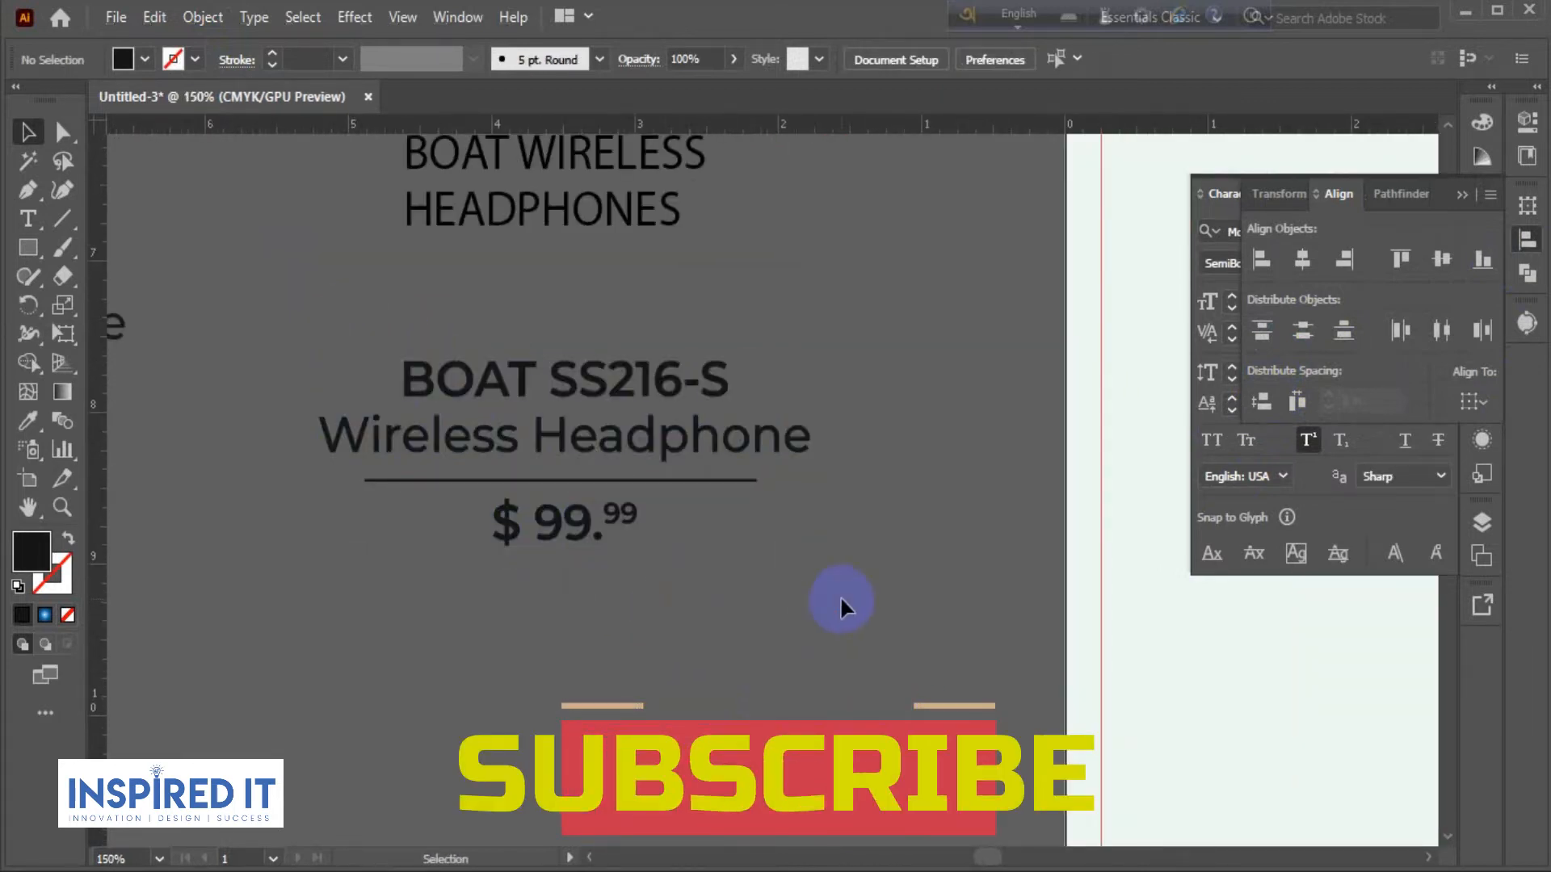
{"action": "scroll", "coordinate": [550, 546], "scroll_direction": "down", "scroll_amount": 2}
{"action": "scroll", "coordinate": [579, 601], "scroll_direction": "up", "scroll_amount": 3}
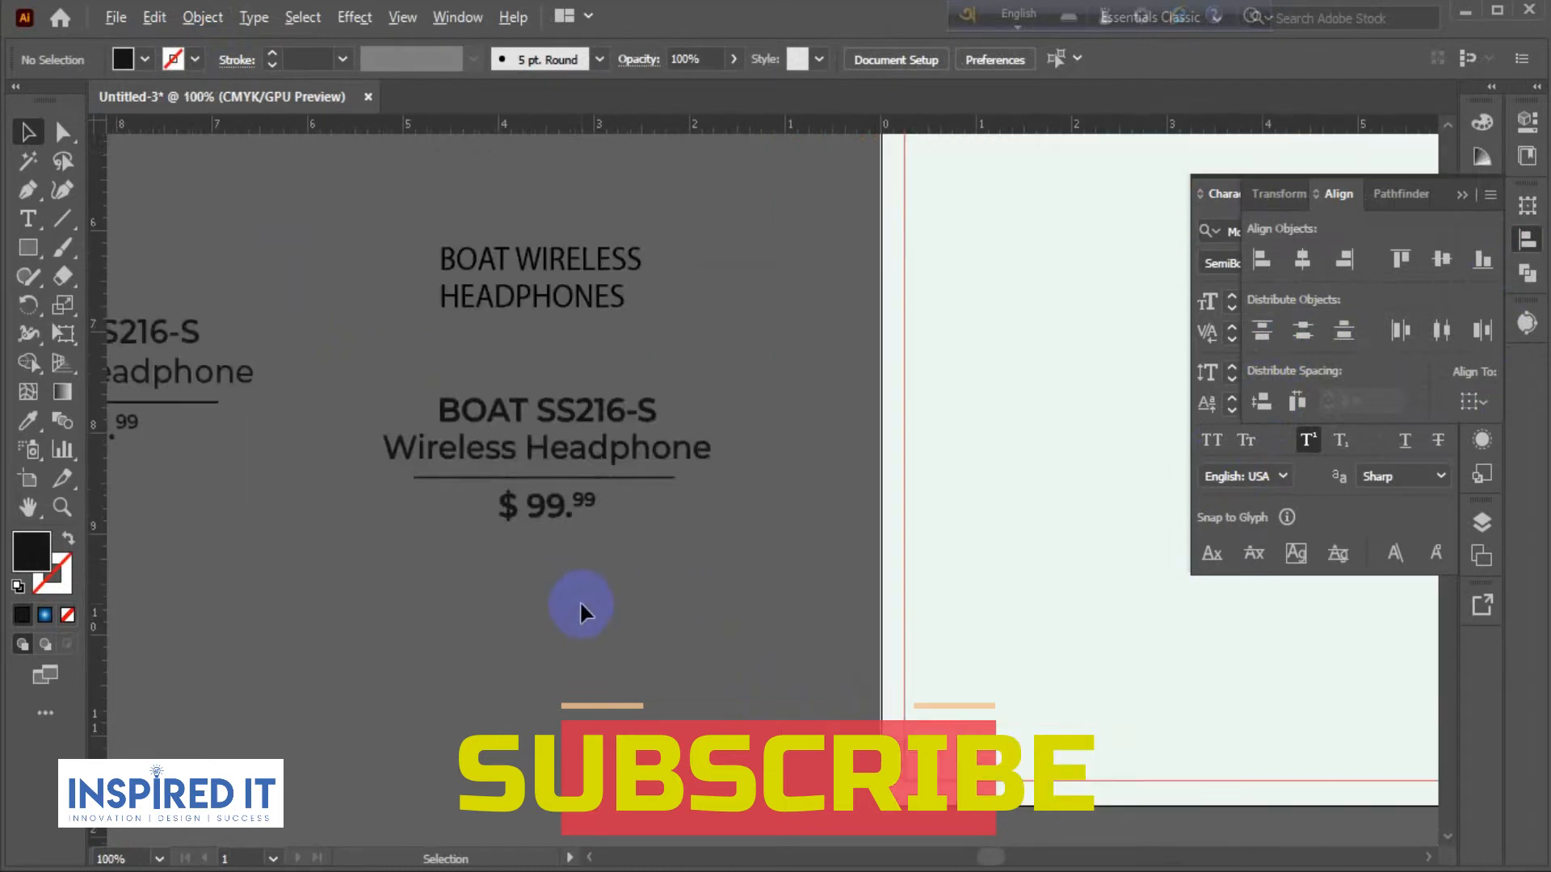
{"action": "scroll", "coordinate": [579, 600], "scroll_direction": "down", "scroll_amount": 2}
{"action": "scroll", "coordinate": [580, 600], "scroll_direction": "down", "scroll_amount": 1}
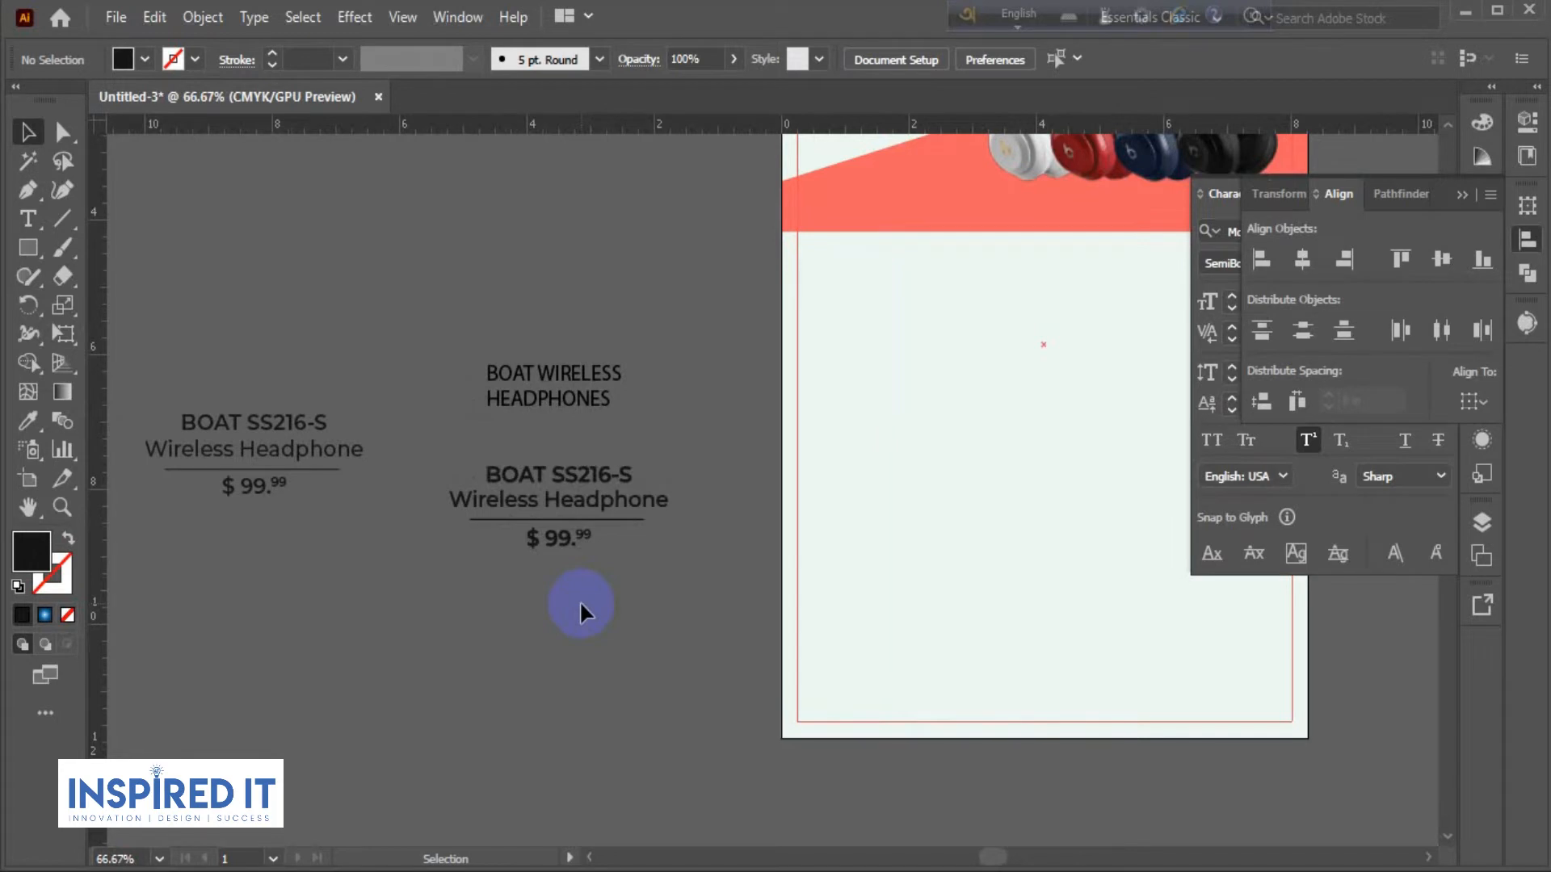
{"action": "scroll", "coordinate": [579, 600], "scroll_direction": "up", "scroll_amount": 1}
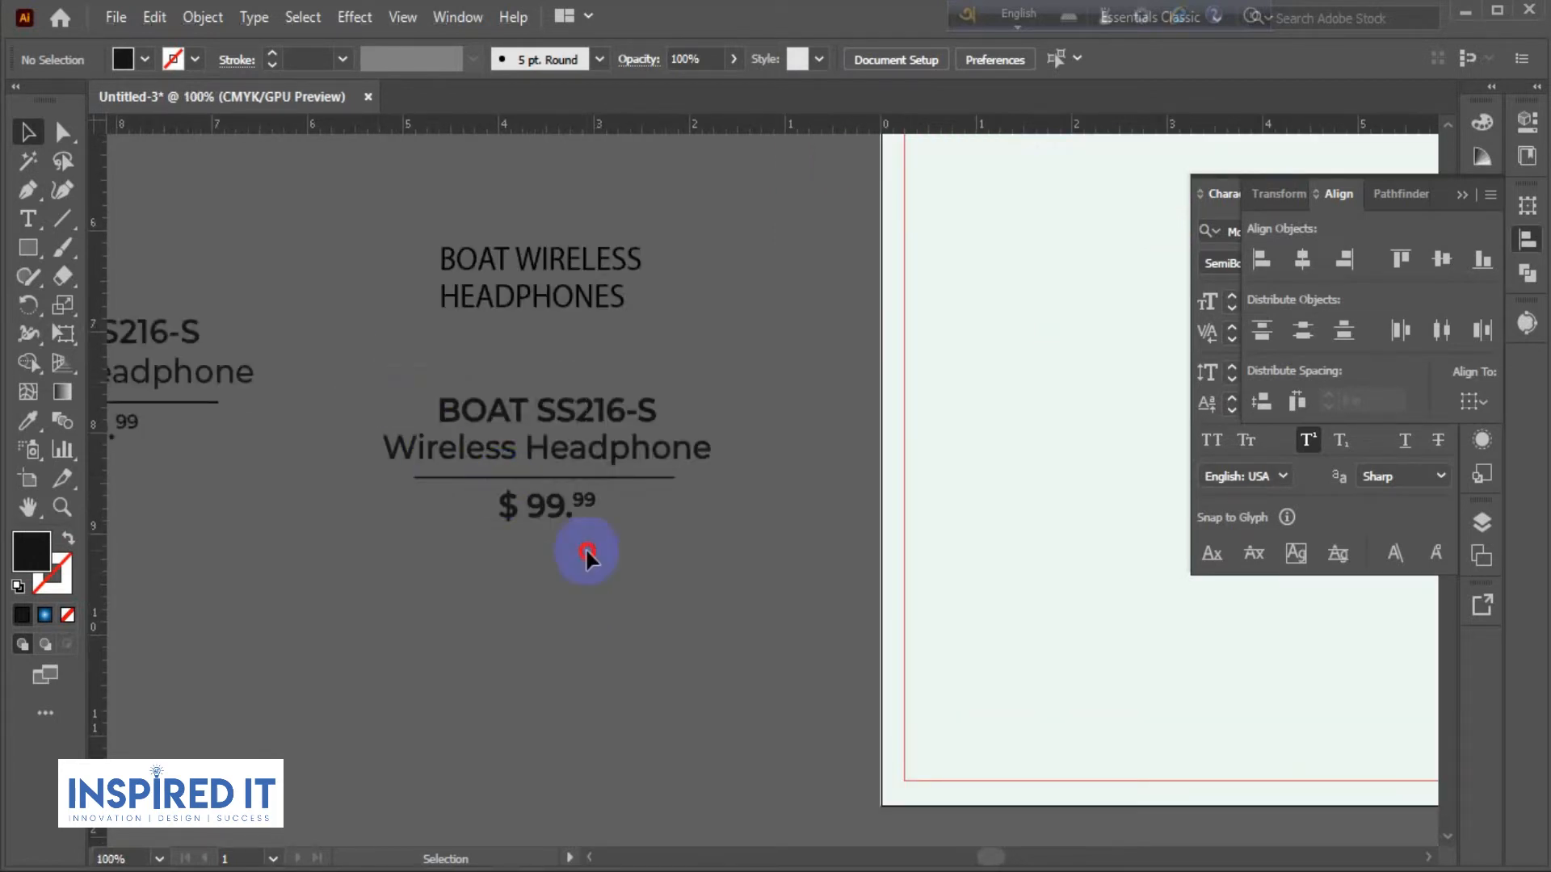
Scale the expanded product text block down proportionally about its centre.
{"action": "left_click_drag", "start_coordinate": [587, 551], "coordinate": [623, 517]}
{"action": "left_click_drag", "start_coordinate": [705, 402], "coordinate": [595, 577]}
{"action": "left_click", "coordinate": [742, 380]}
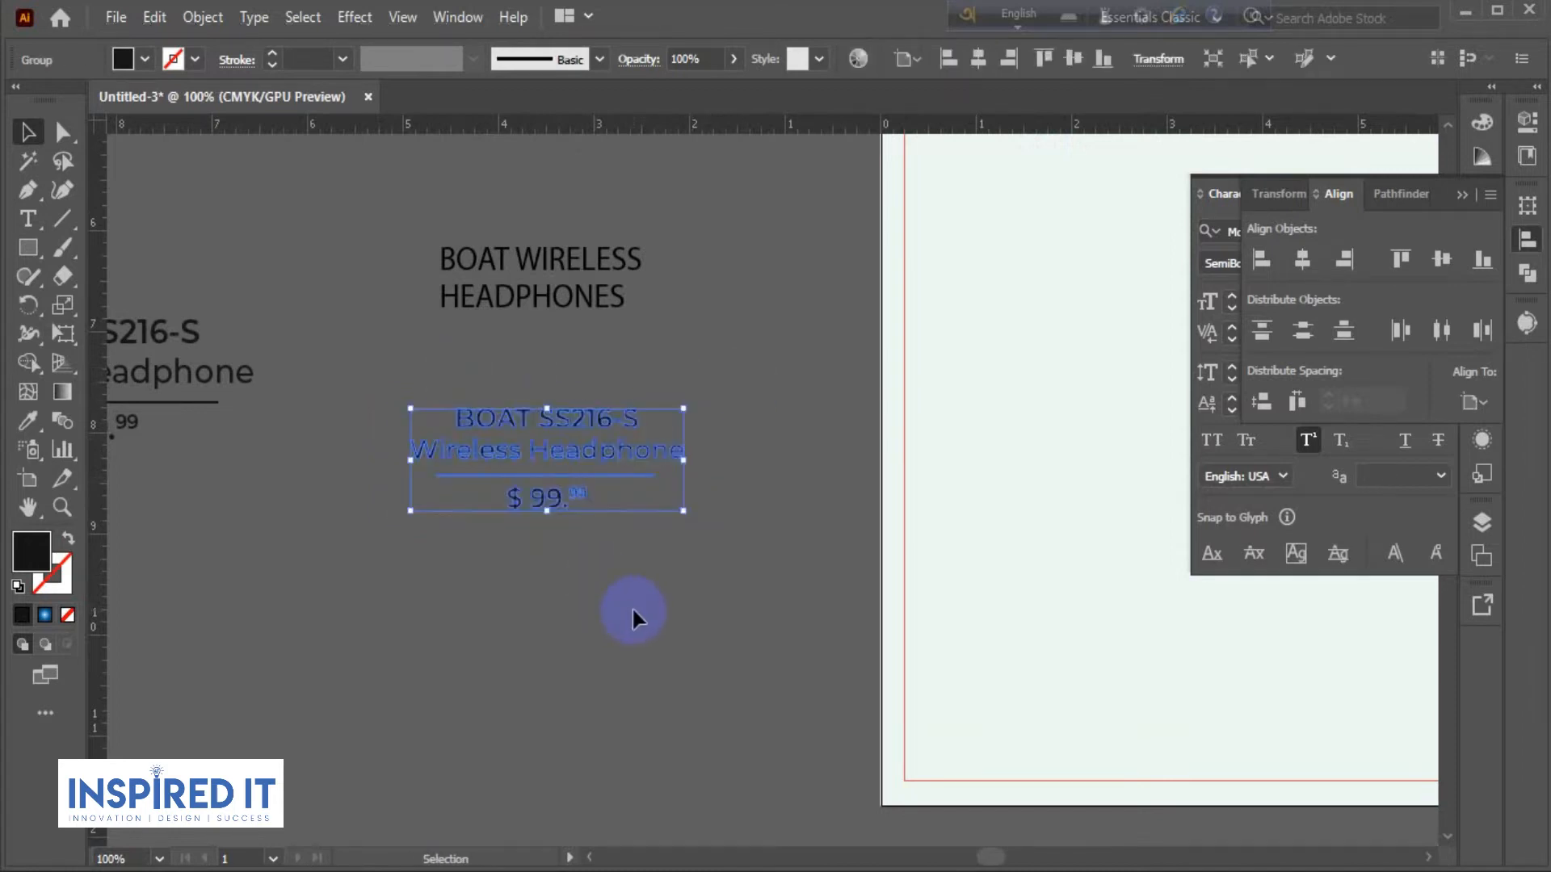
{"action": "left_click", "coordinate": [632, 608]}
Move the expanded product text block onto the mint area of the page, near the left margin below the coral band.
{"action": "scroll", "coordinate": [625, 605], "scroll_direction": "down", "scroll_amount": 1}
{"action": "left_click_drag", "start_coordinate": [727, 611], "coordinate": [523, 637]}
{"action": "left_click_drag", "start_coordinate": [416, 539], "coordinate": [758, 446]}
{"action": "left_click", "coordinate": [522, 549]}
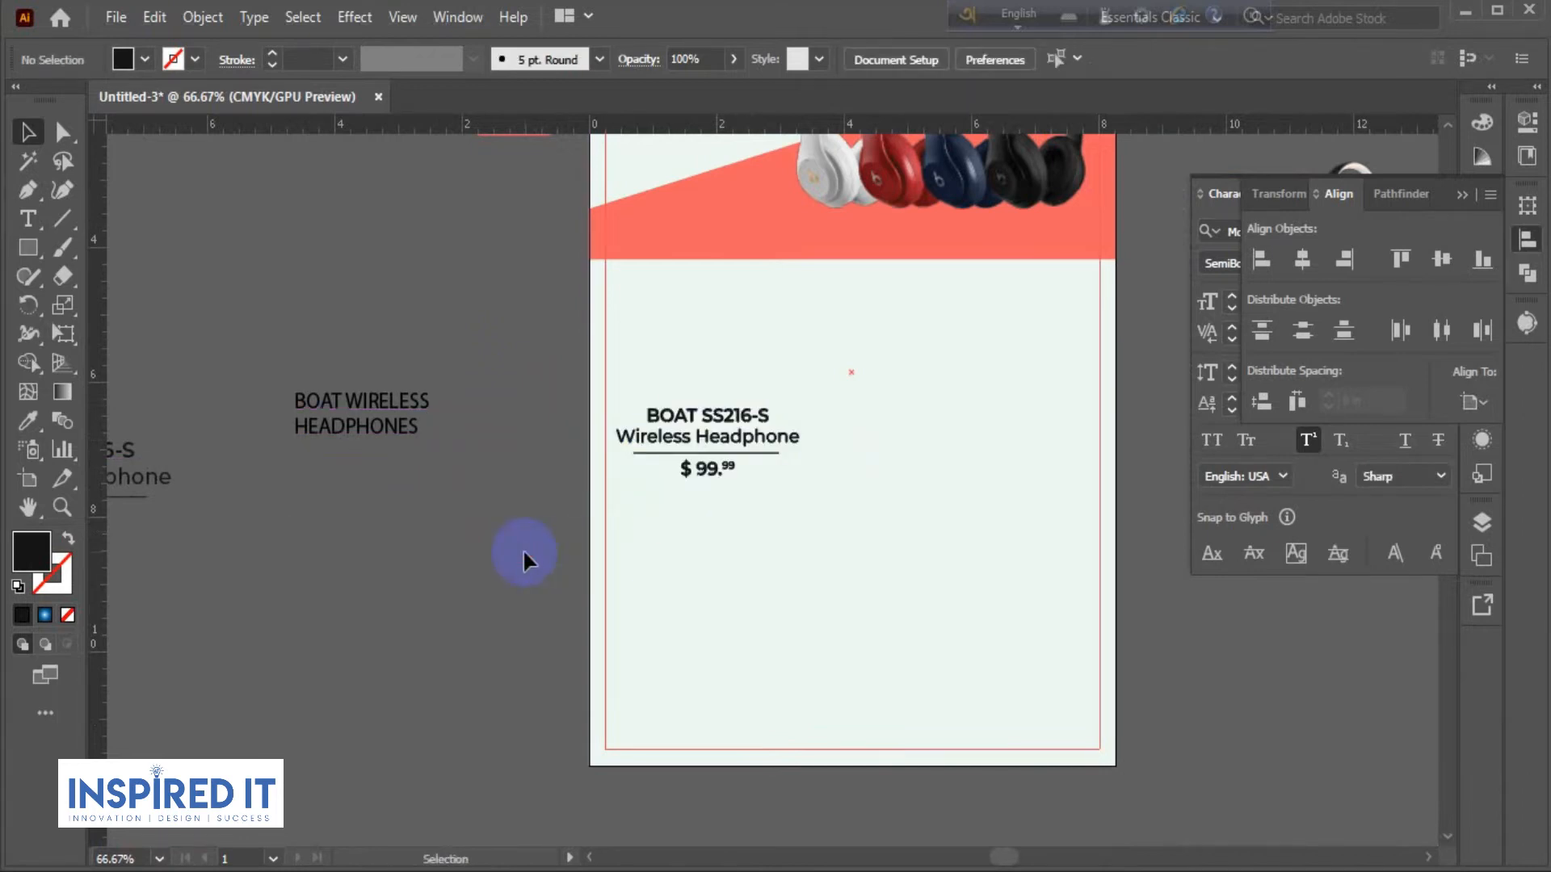
Shrink the product text block on the page slightly more, keeping its proportions.
{"action": "scroll", "coordinate": [760, 509], "scroll_direction": "up", "scroll_amount": 1}
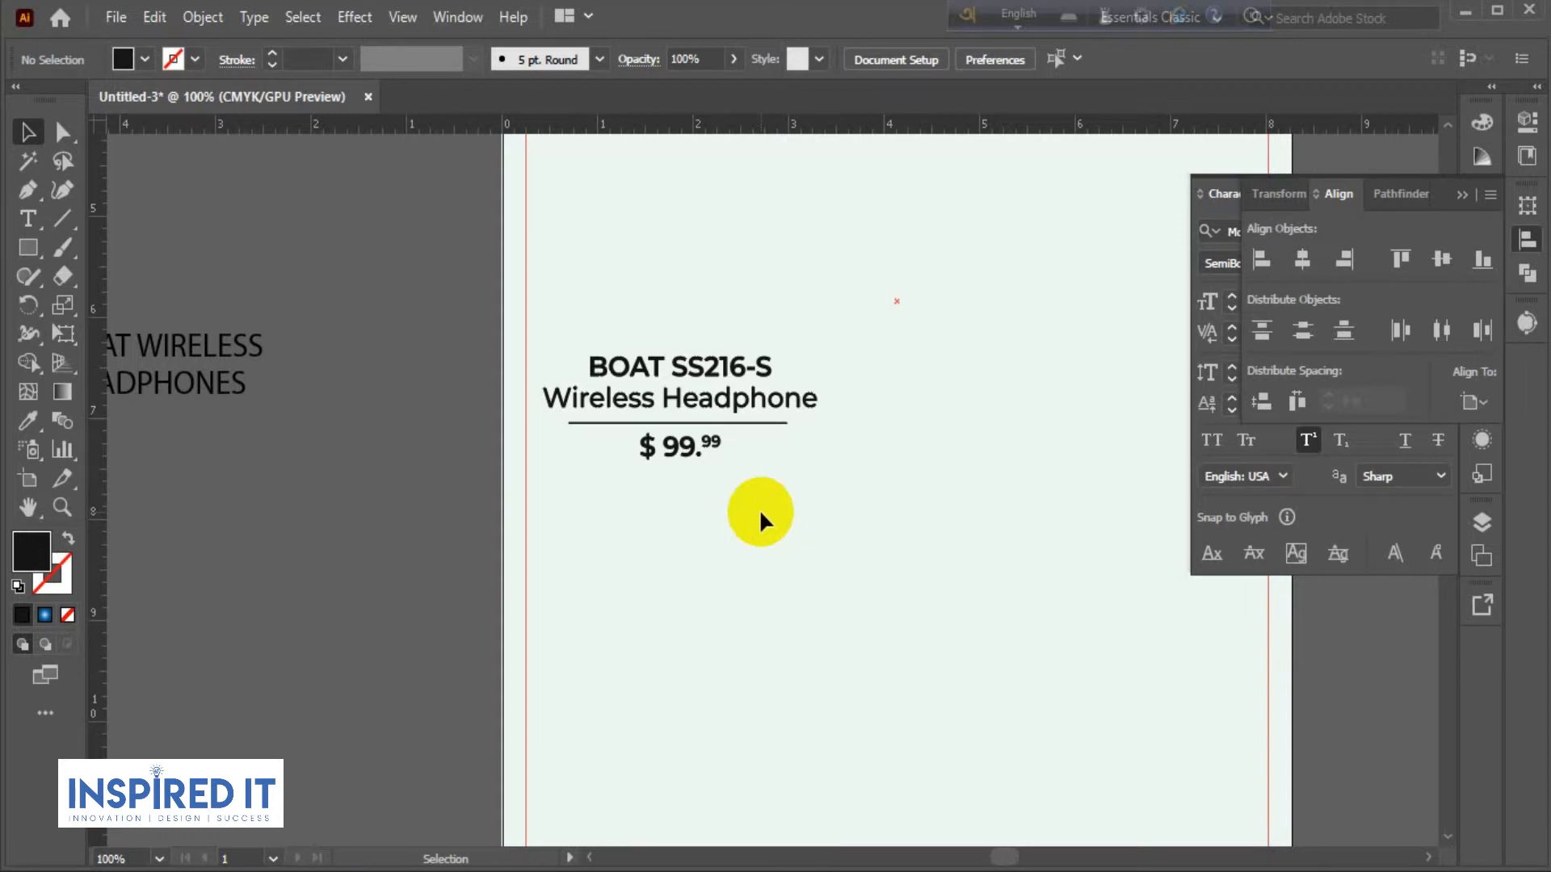
{"action": "scroll", "coordinate": [759, 509], "scroll_direction": "down", "scroll_amount": 2}
{"action": "left_click_drag", "start_coordinate": [832, 509], "coordinate": [647, 488]}
{"action": "scroll", "coordinate": [638, 485], "scroll_direction": "up", "scroll_amount": 1}
{"action": "left_click", "coordinate": [554, 458]}
{"action": "scroll", "coordinate": [589, 468], "scroll_direction": "up", "scroll_amount": 2}
{"action": "mouse_move", "coordinate": [662, 361]}
{"action": "left_mouse_down"}
{"action": "mouse_move", "coordinate": [633, 371]}
{"action": "mouse_move", "coordinate": [644, 360]}
{"action": "left_mouse_up"}
{"action": "left_click", "coordinate": [757, 410]}
Duplicate the product text block to the right and repeat the copy to make a row of three.
{"action": "scroll", "coordinate": [757, 409], "scroll_direction": "down", "scroll_amount": 1}
{"action": "scroll", "coordinate": [756, 409], "scroll_direction": "down", "scroll_amount": 1}
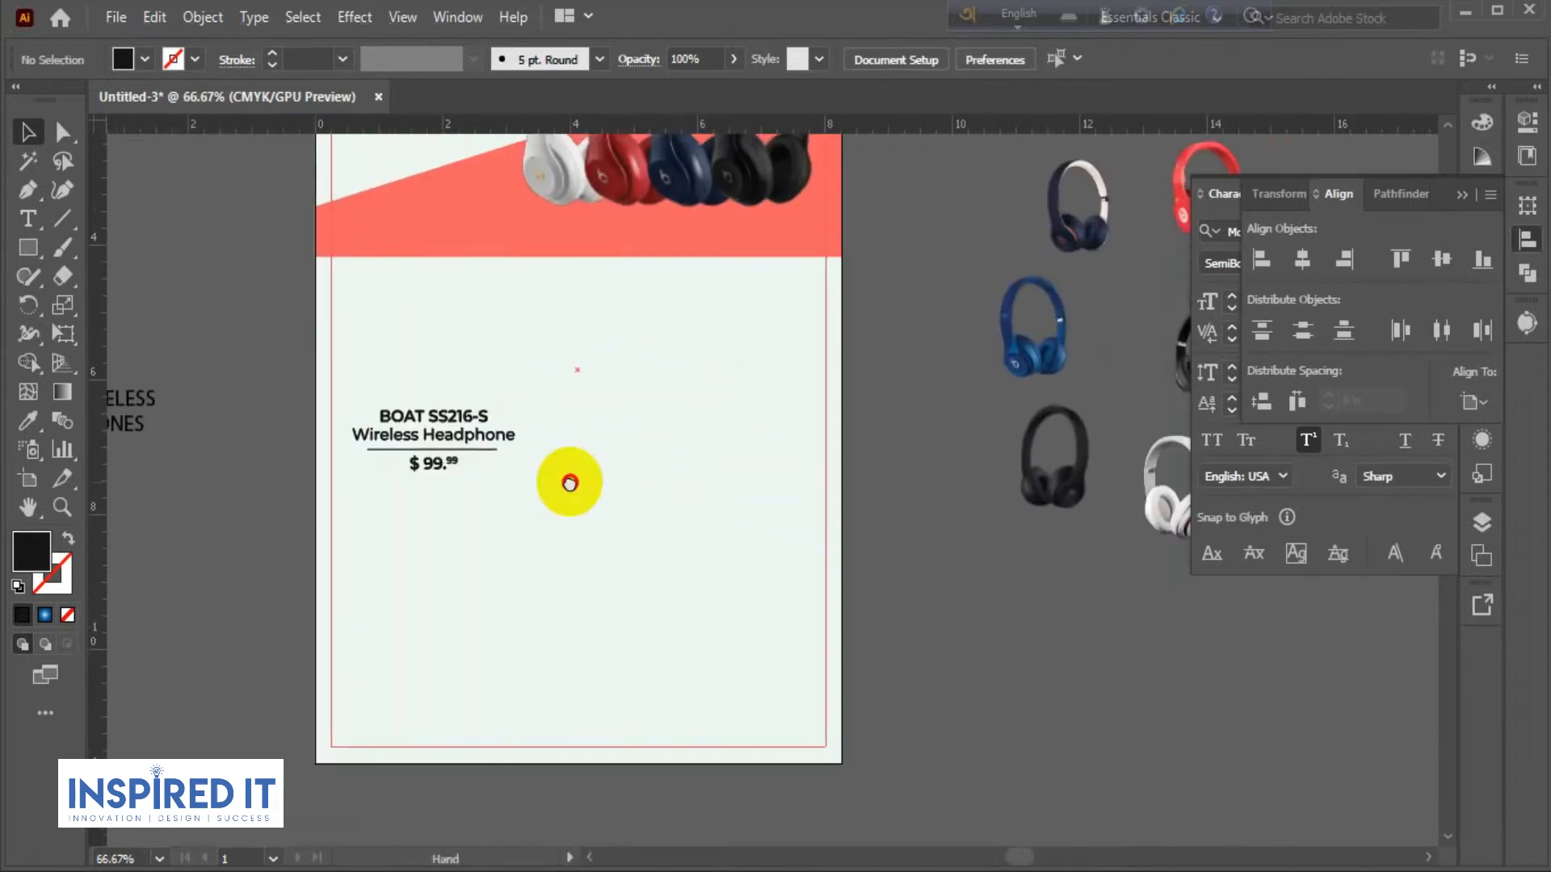
{"action": "scroll", "coordinate": [489, 475], "scroll_direction": "up", "scroll_amount": 1}
{"action": "left_click_drag", "start_coordinate": [483, 484], "coordinate": [503, 518]}
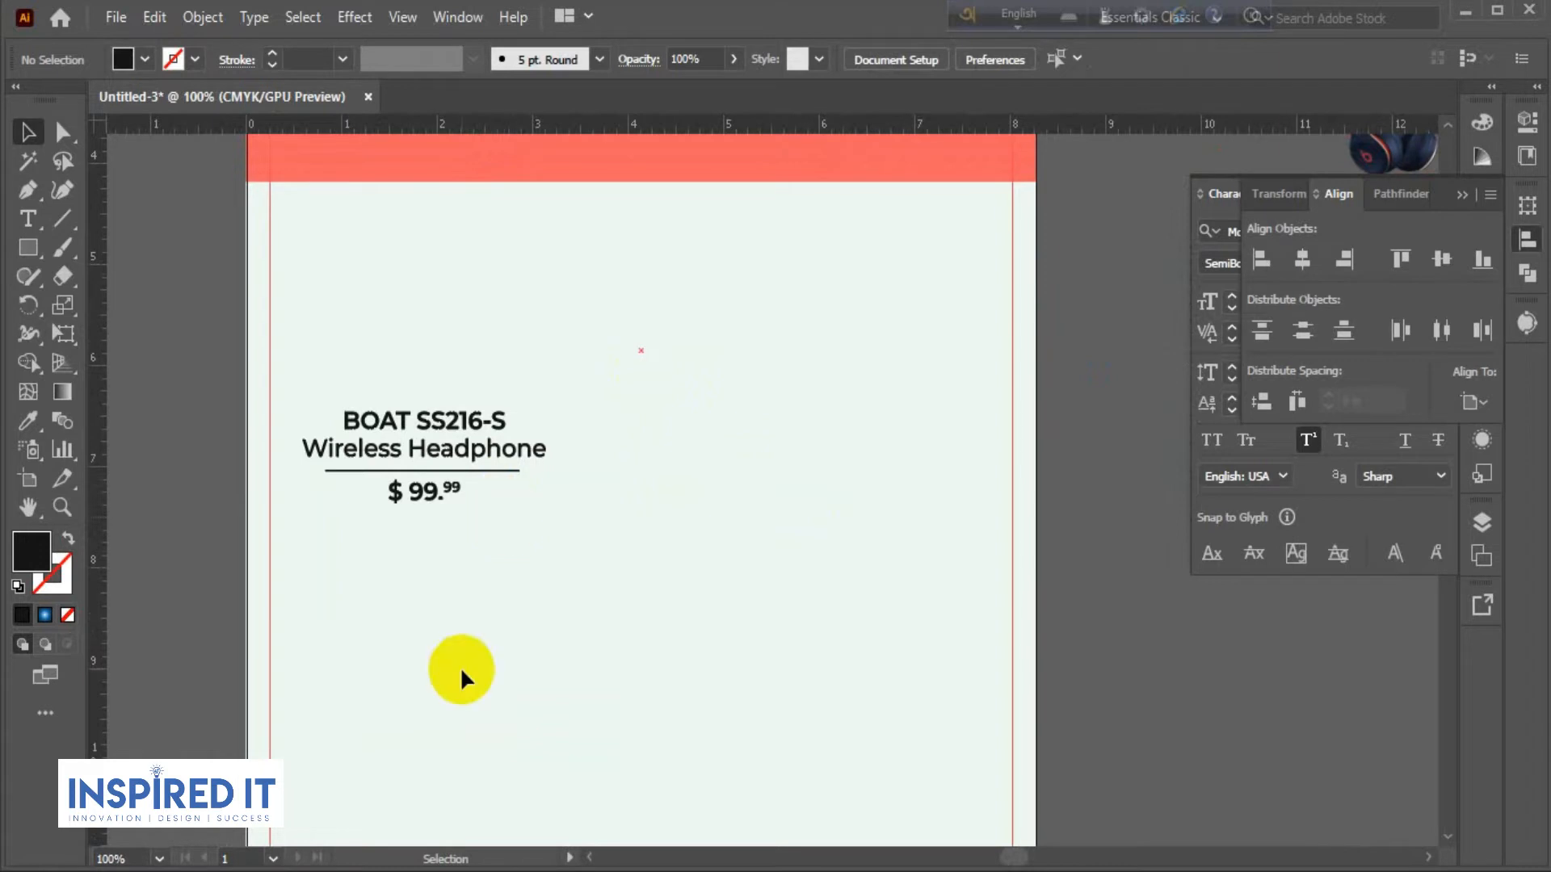
{"action": "left_click_drag", "start_coordinate": [482, 456], "coordinate": [764, 457]}
{"action": "key", "text": "ctrl+shift+o"}
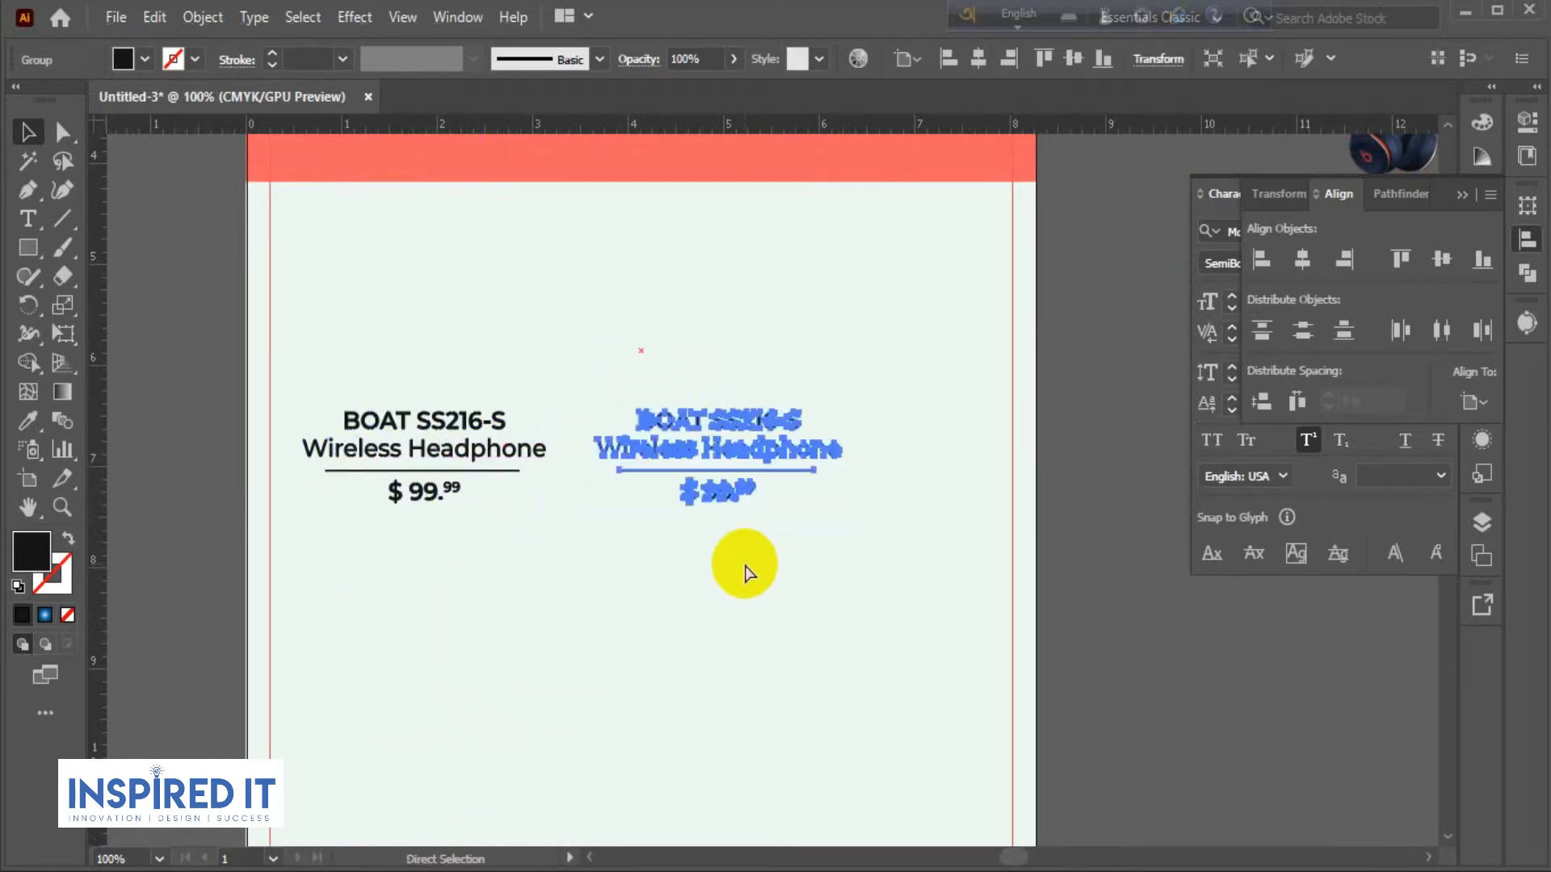
{"action": "key", "text": "ctrl+d"}
Scale the three product text blocks down together and move the outer two against the left and right page margins.
{"action": "left_click_drag", "start_coordinate": [439, 365], "coordinate": [1018, 602]}
{"action": "mouse_move", "coordinate": [1144, 417]}
{"action": "left_mouse_down"}
{"action": "mouse_move", "coordinate": [1142, 436]}
{"action": "mouse_move", "coordinate": [1125, 419]}
{"action": "left_mouse_up"}
{"action": "left_click", "coordinate": [1126, 419]}
{"action": "left_click_drag", "start_coordinate": [527, 456], "coordinate": [420, 460]}
{"action": "left_click_drag", "start_coordinate": [979, 444], "coordinate": [947, 452]}
{"action": "left_click", "coordinate": [1053, 439]}
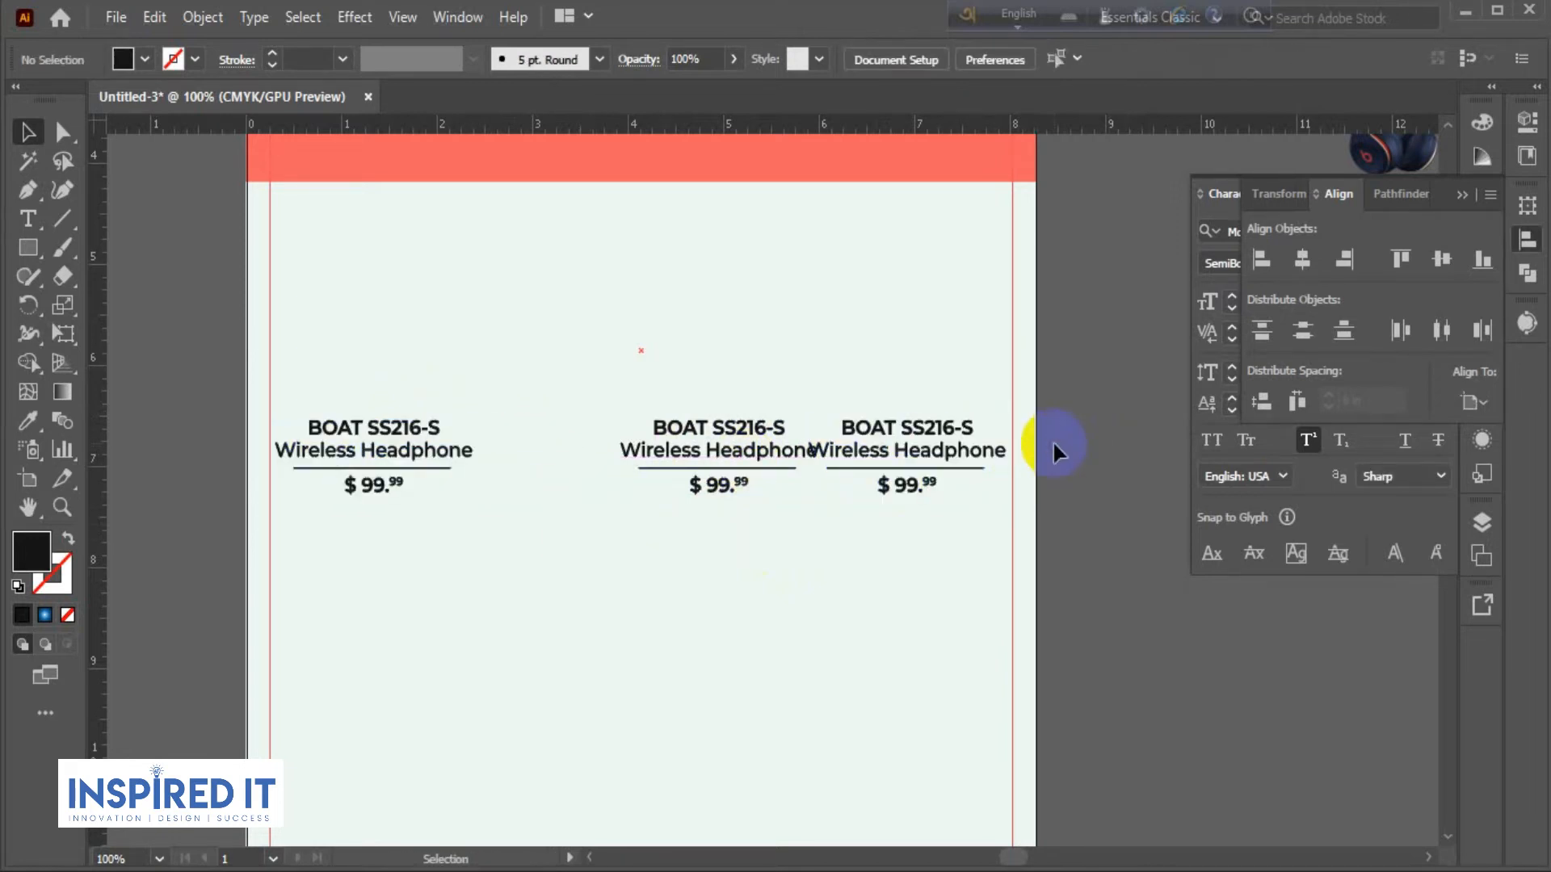
Distribute the three product text blocks evenly by their horizontal centres and group them into one row.
{"action": "left_click_drag", "start_coordinate": [351, 407], "coordinate": [942, 537]}
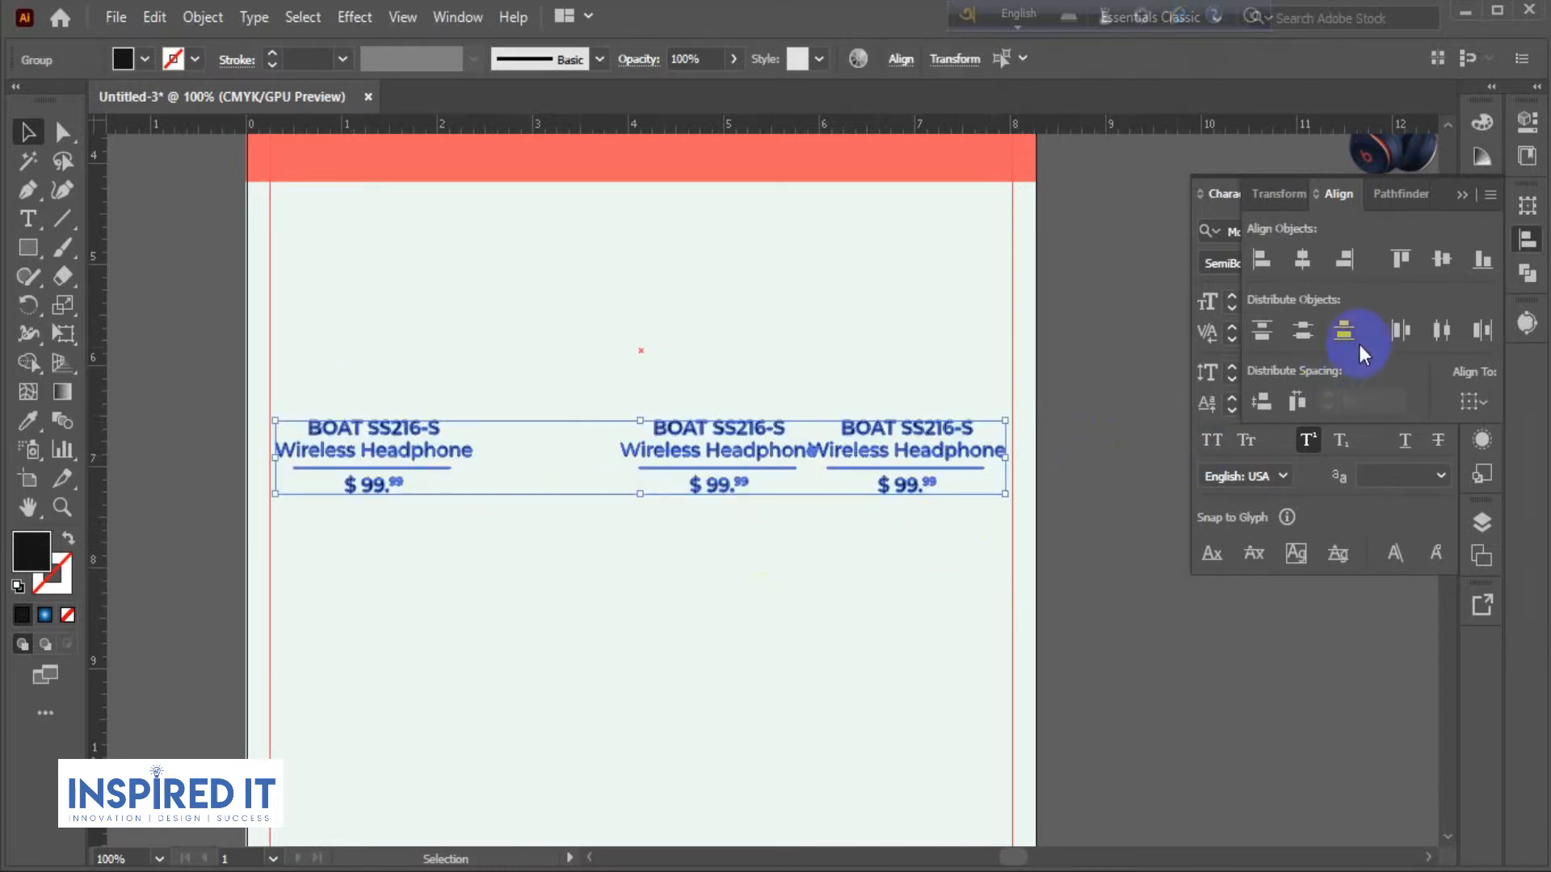
{"action": "left_click", "coordinate": [1440, 331]}
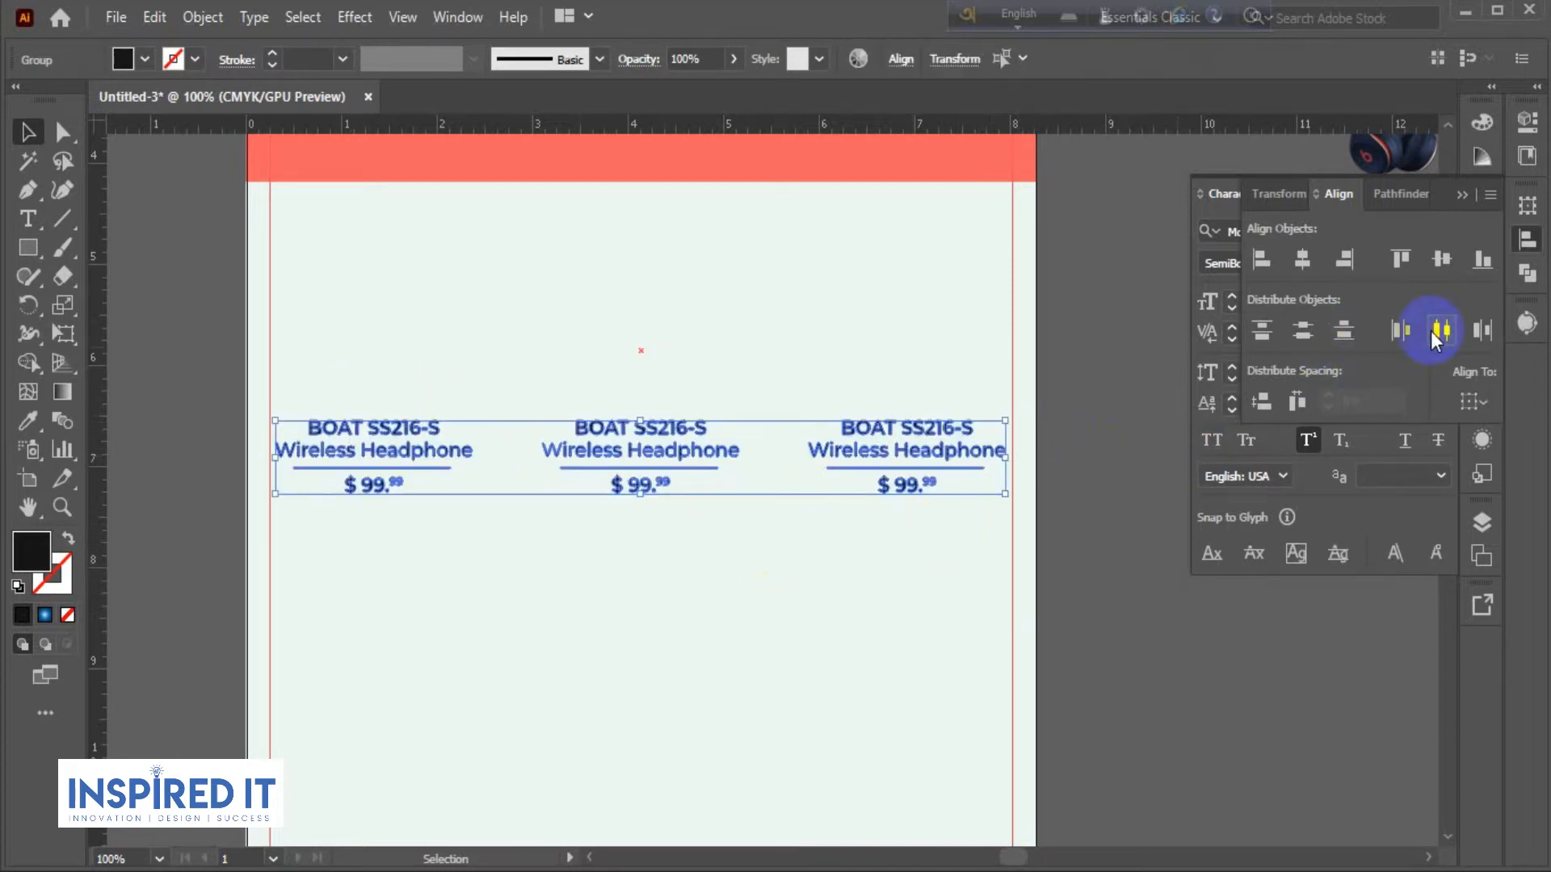
{"action": "left_click", "coordinate": [1055, 305]}
{"action": "left_click_drag", "start_coordinate": [449, 387], "coordinate": [1074, 547]}
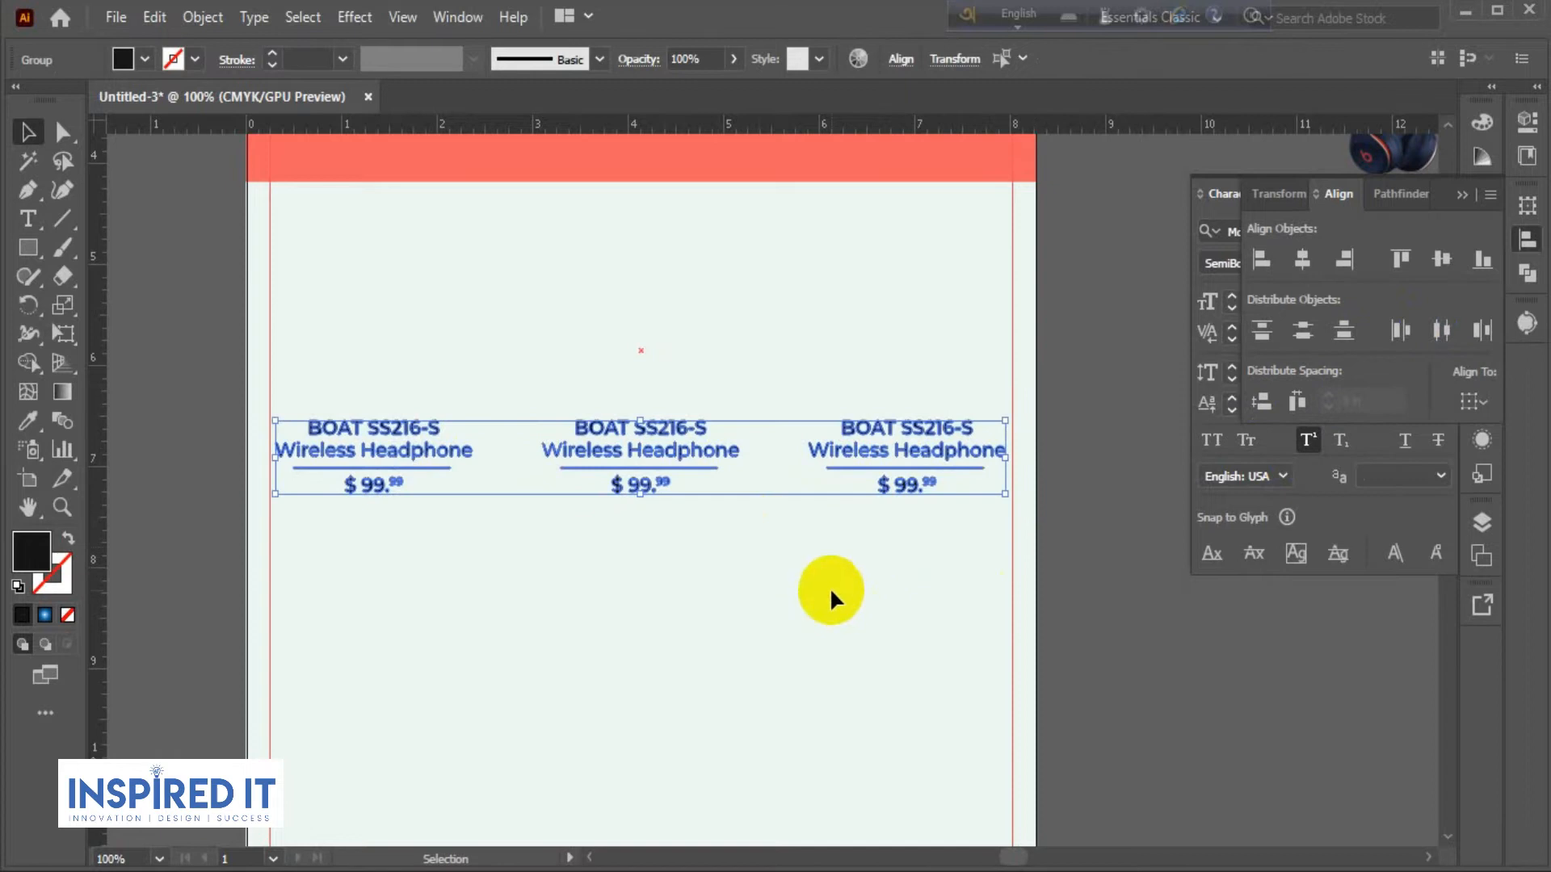
{"action": "key", "text": "ctrl+g"}
{"action": "left_click", "coordinate": [816, 575]}
{"action": "left_click", "coordinate": [701, 454]}
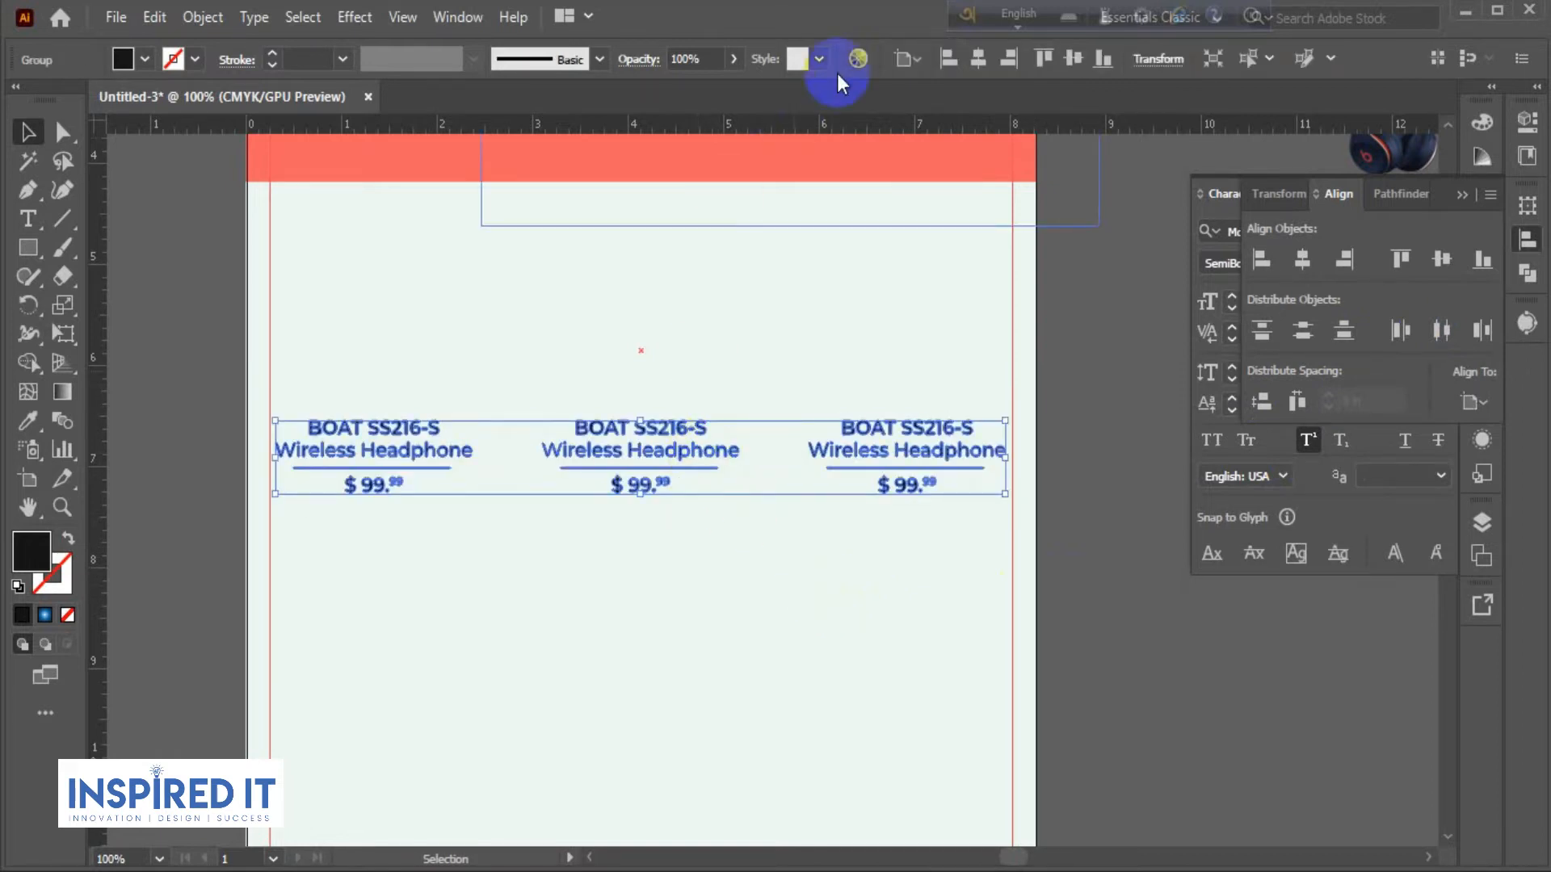
Centre the grouped row of product text blocks horizontally on the artboard.
{"action": "left_click", "coordinate": [979, 59]}
{"action": "left_click", "coordinate": [1131, 478]}
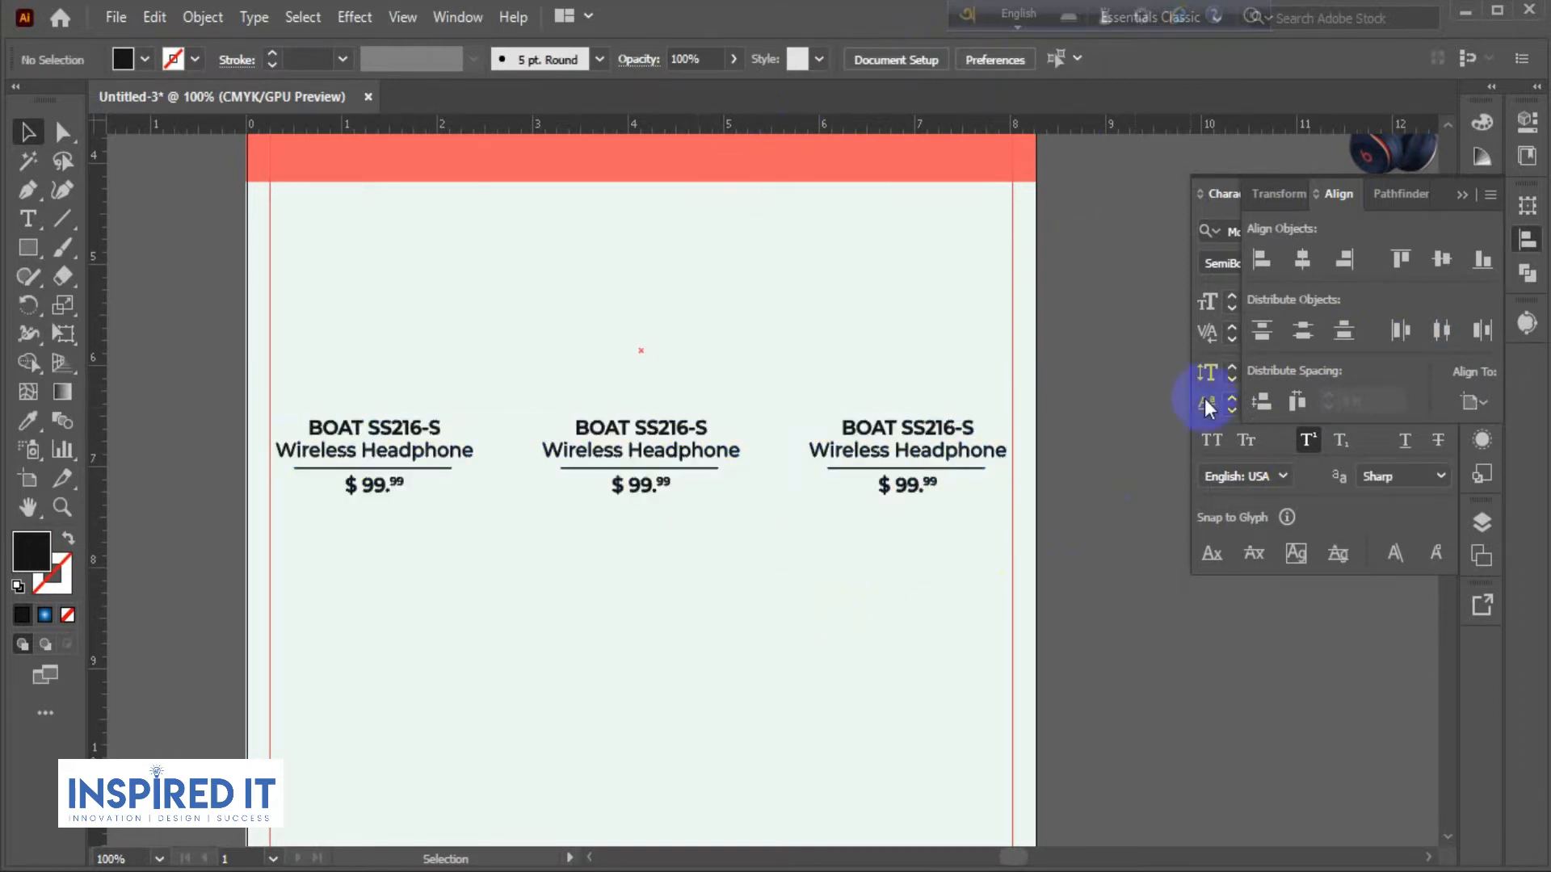
{"action": "left_click", "coordinate": [1529, 240]}
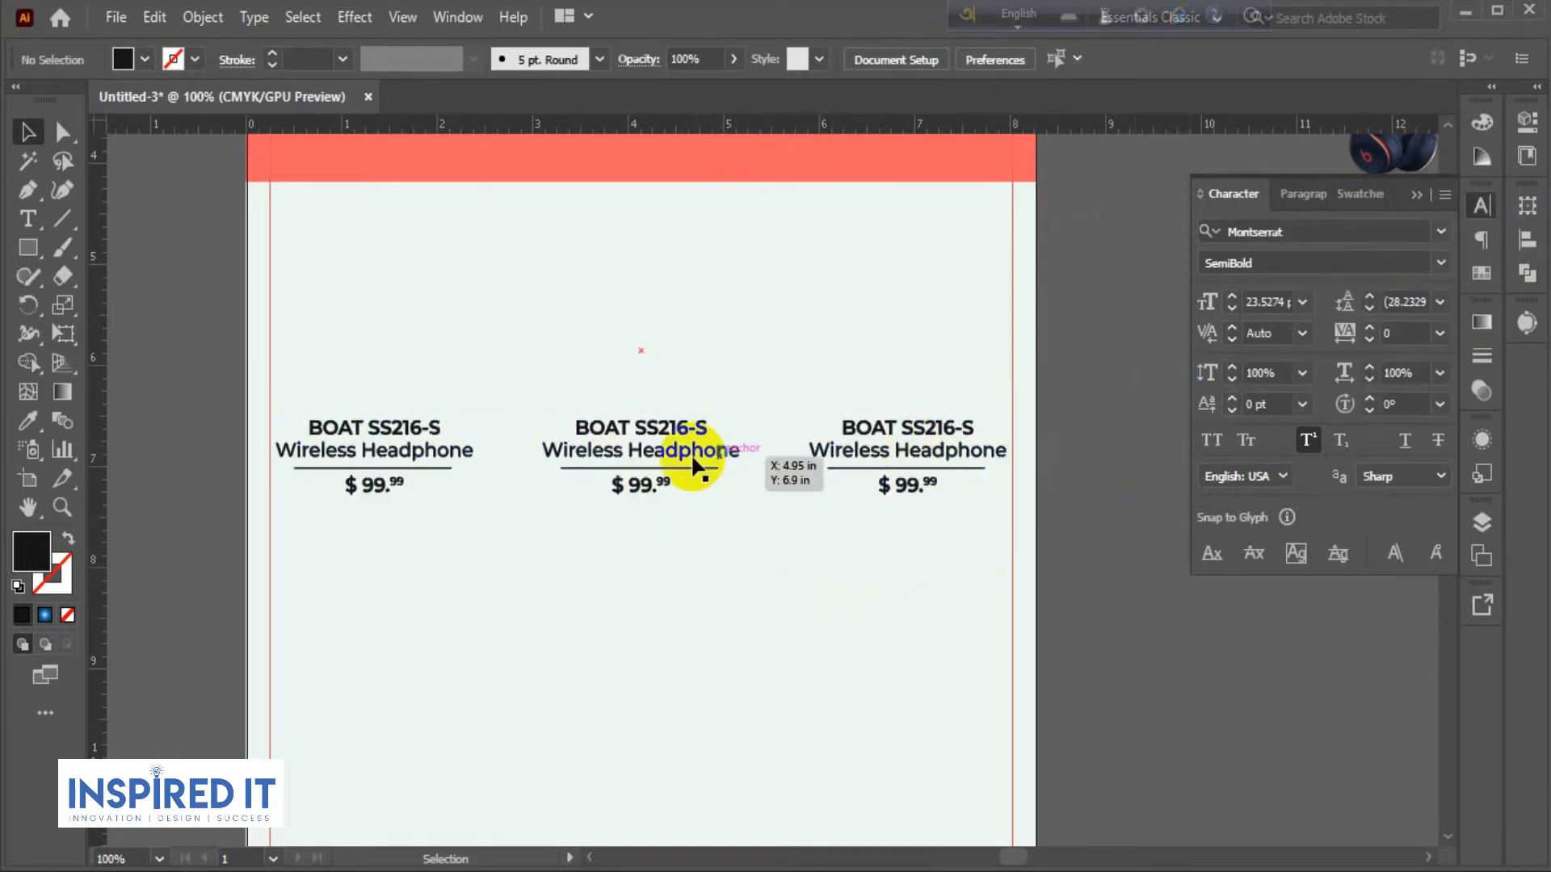
{"action": "left_click", "coordinate": [1478, 203]}
Duplicate the row of three product text blocks straight down to just above the page's bottom margin.
{"action": "scroll", "coordinate": [588, 552], "scroll_direction": "down", "scroll_amount": 1}
{"action": "scroll", "coordinate": [578, 517], "scroll_direction": "down", "scroll_amount": 1}
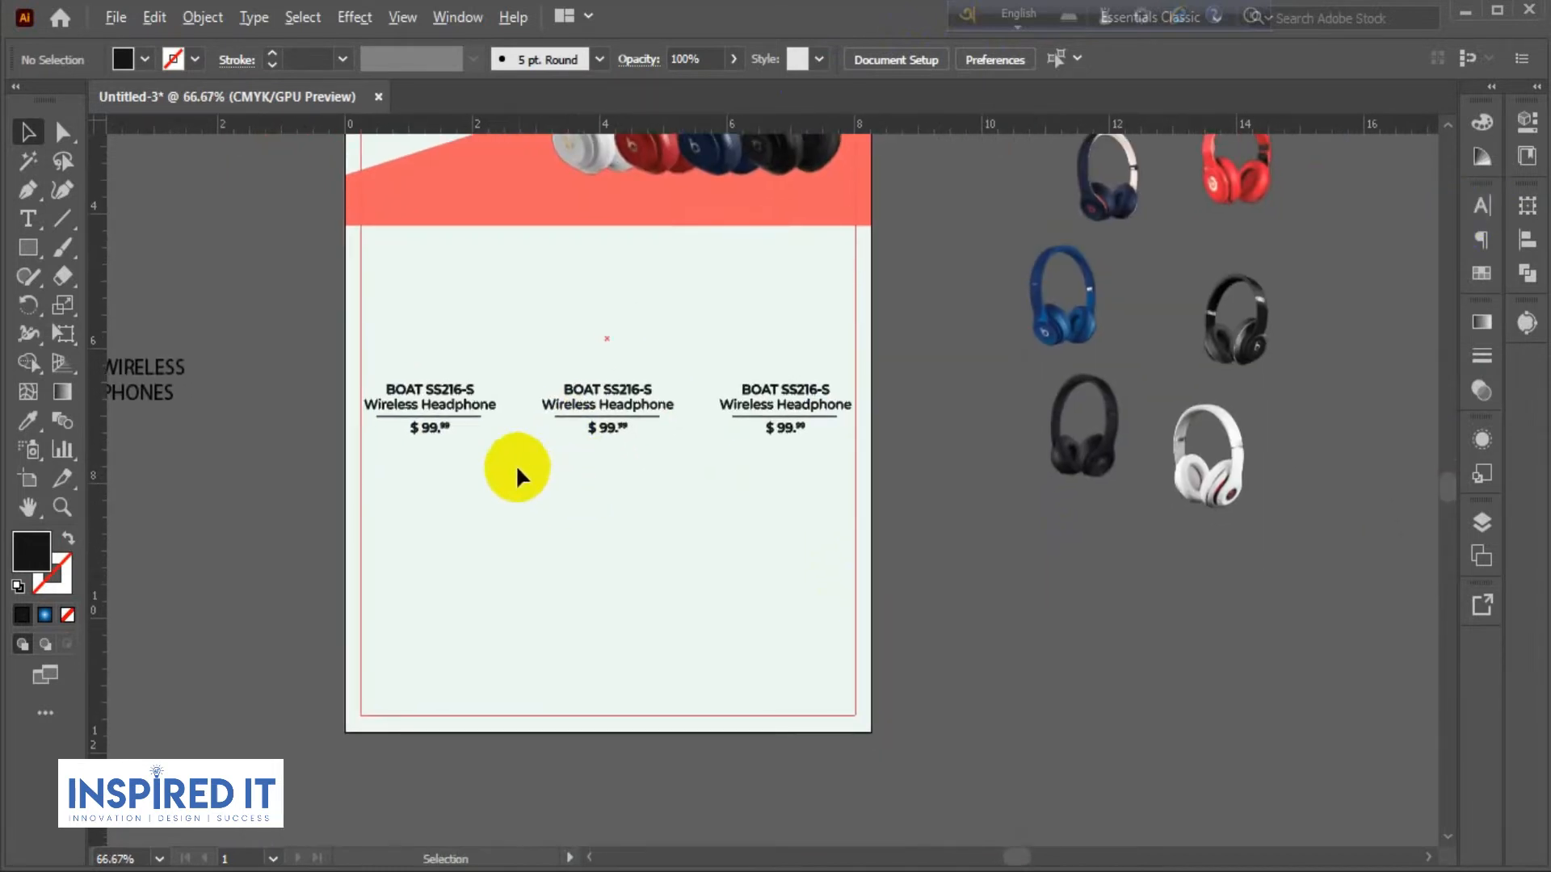
{"action": "scroll", "coordinate": [517, 477], "scroll_direction": "up", "scroll_amount": 1}
{"action": "left_click_drag", "start_coordinate": [463, 388], "coordinate": [450, 794]}
{"action": "left_click", "coordinate": [1107, 592]}
Place the red, navy-and-white and glossy black headphone images above the bottom row's text blocks, in that order from the left margin.
{"action": "scroll", "coordinate": [1122, 580], "scroll_direction": "down", "scroll_amount": 1}
{"action": "left_click_drag", "start_coordinate": [1177, 533], "coordinate": [1090, 552]}
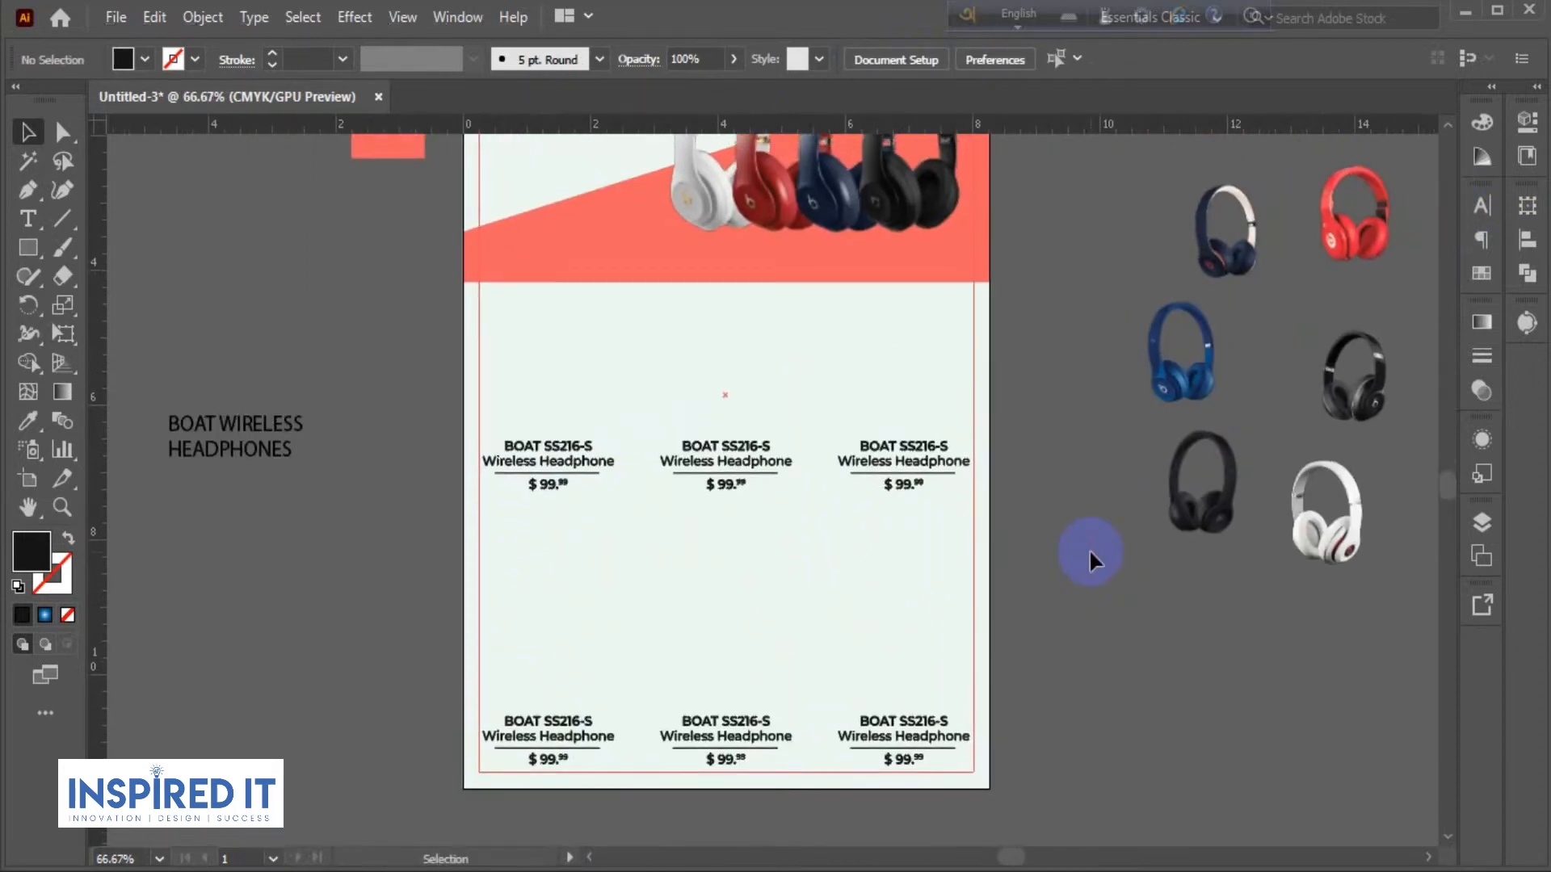
{"action": "scroll", "coordinate": [957, 585], "scroll_direction": "up", "scroll_amount": 1}
{"action": "left_click_drag", "start_coordinate": [1165, 594], "coordinate": [1145, 592]}
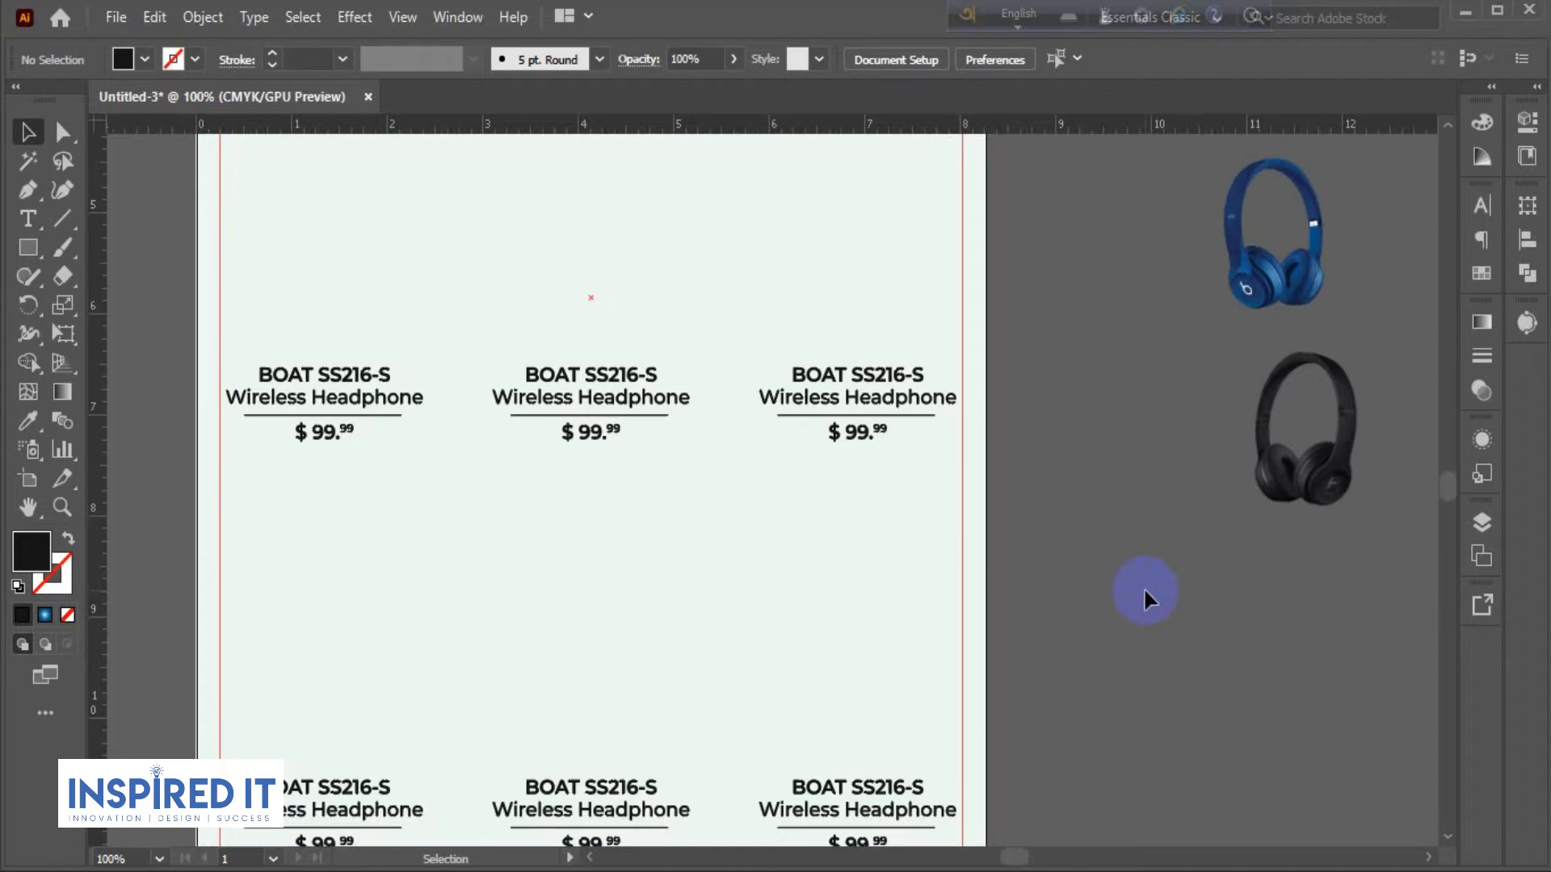
{"action": "scroll", "coordinate": [867, 496], "scroll_direction": "down", "scroll_amount": 1}
{"action": "left_click_drag", "start_coordinate": [866, 497], "coordinate": [819, 515]}
{"action": "left_click", "coordinate": [985, 577]}
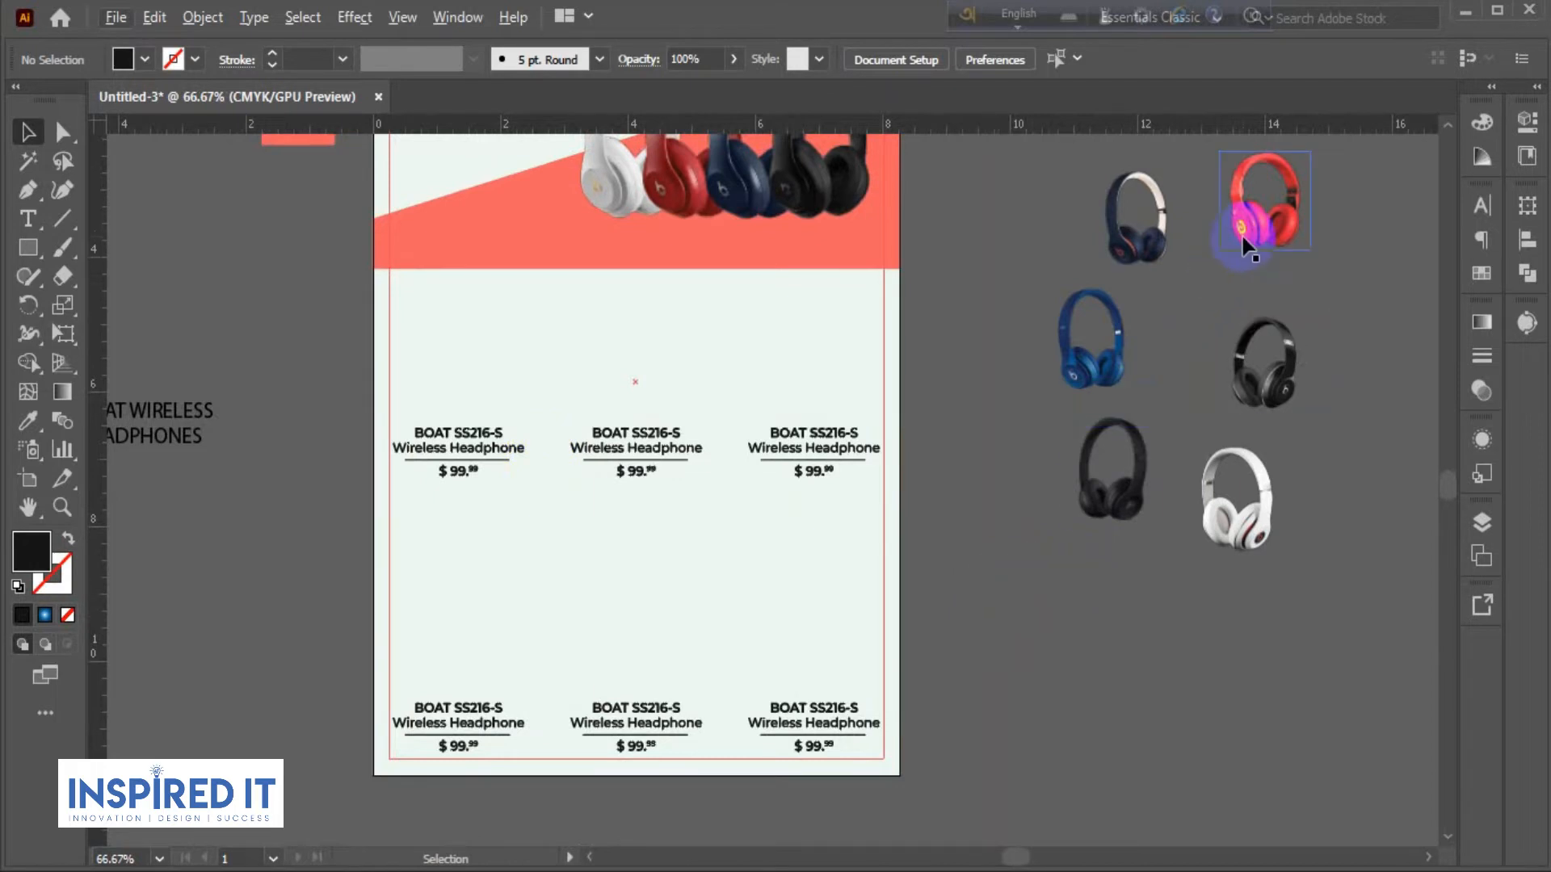
{"action": "left_click_drag", "start_coordinate": [1248, 238], "coordinate": [465, 672]}
{"action": "left_click", "coordinate": [574, 527]}
{"action": "left_click", "coordinate": [634, 597]}
{"action": "left_click_drag", "start_coordinate": [1088, 313], "coordinate": [617, 650]}
{"action": "left_click_drag", "start_coordinate": [1263, 393], "coordinate": [809, 640]}
{"action": "left_click", "coordinate": [966, 620]}
Place the blue, matte black and white headphone images above the top row's text blocks, in that order from the left margin.
{"action": "left_click_drag", "start_coordinate": [1084, 391], "coordinate": [509, 371]}
{"action": "left_click", "coordinate": [967, 334]}
{"action": "left_click_drag", "start_coordinate": [1118, 512], "coordinate": [638, 384]}
{"action": "left_click", "coordinate": [1197, 537]}
{"action": "left_click_drag", "start_coordinate": [1201, 543], "coordinate": [840, 367]}
{"action": "left_click", "coordinate": [1064, 409]}
Align the blue, black and white headphone images of the top row by their vertical centres.
{"action": "scroll", "coordinate": [1022, 462], "scroll_direction": "up", "scroll_amount": 1}
{"action": "left_click_drag", "start_coordinate": [972, 499], "coordinate": [1147, 449]}
{"action": "scroll", "coordinate": [1188, 467], "scroll_direction": "down", "scroll_amount": 1}
{"action": "left_click_drag", "start_coordinate": [1088, 545], "coordinate": [1073, 492]}
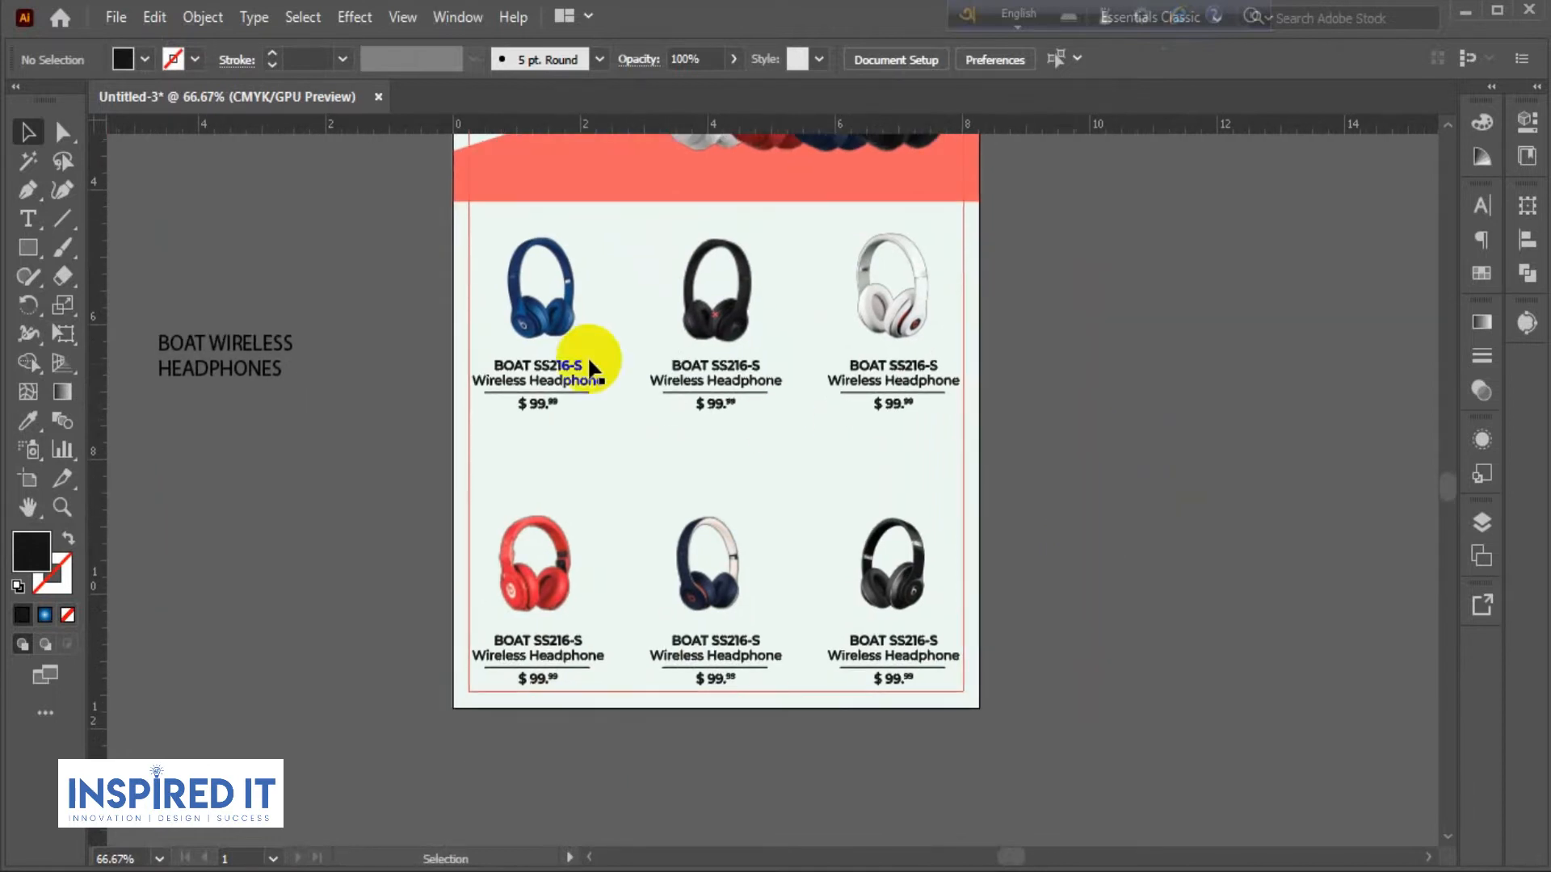
{"action": "scroll", "coordinate": [519, 259], "scroll_direction": "up", "scroll_amount": 1}
{"action": "left_click_drag", "start_coordinate": [1166, 303], "coordinate": [1172, 306]}
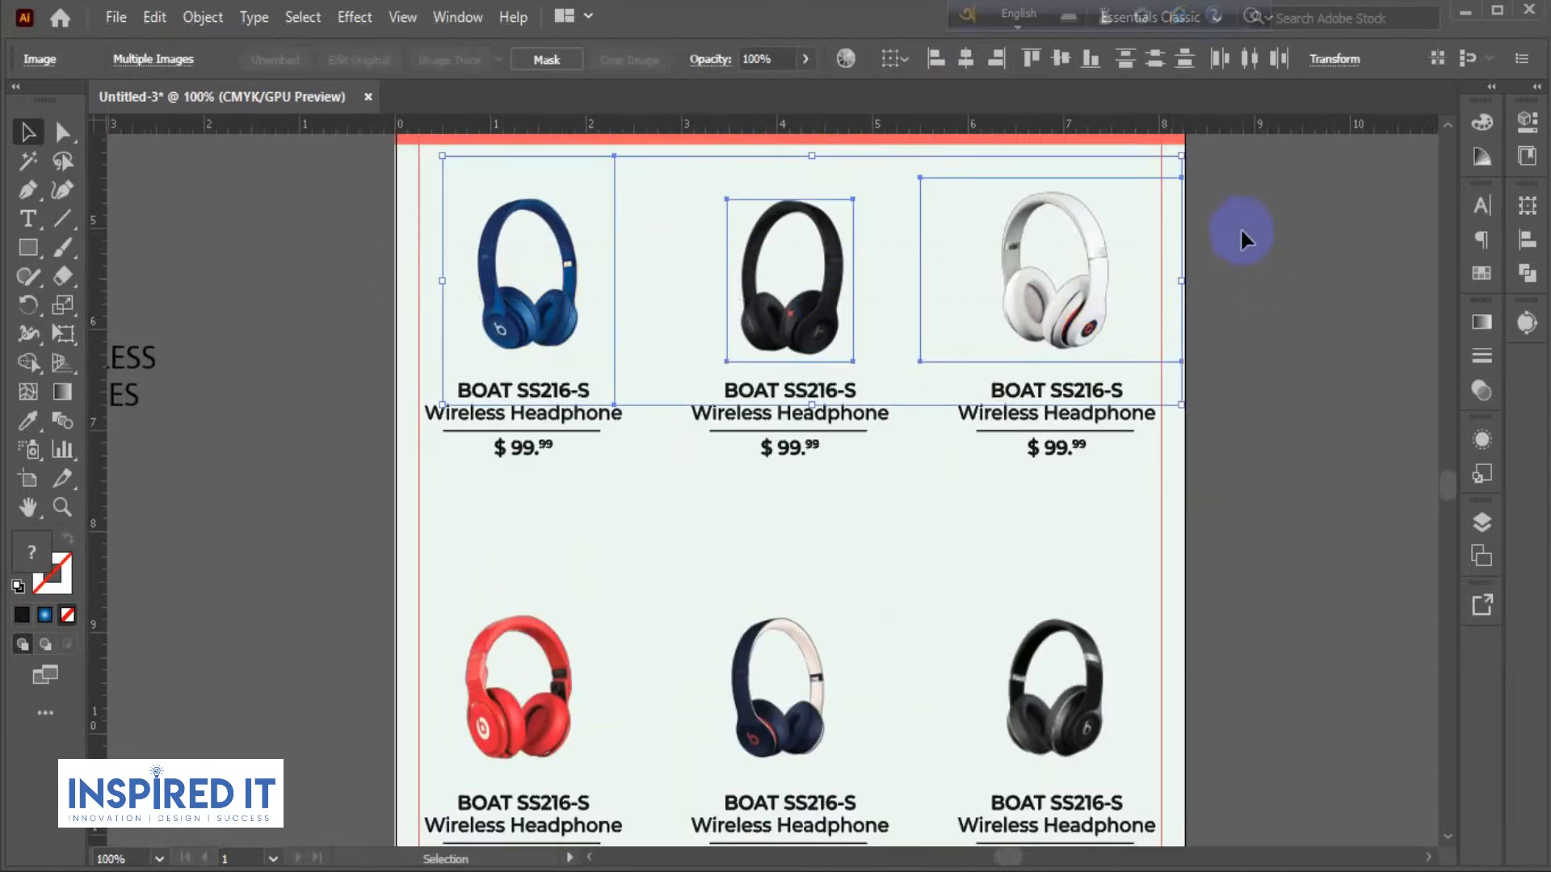
{"action": "left_click", "coordinate": [1063, 63]}
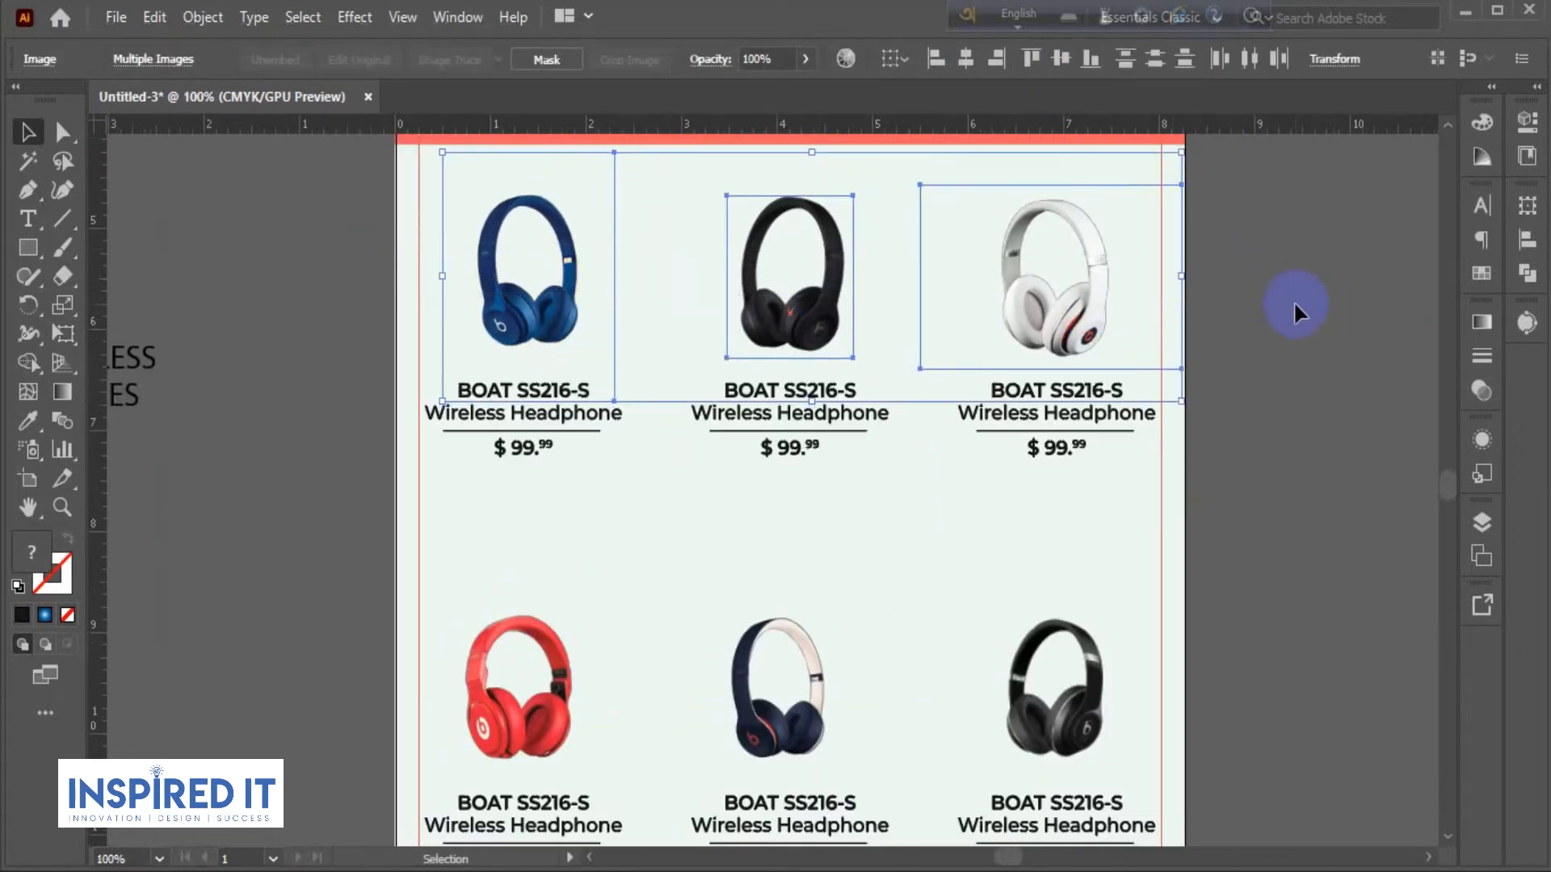
{"action": "left_click", "coordinate": [1031, 58]}
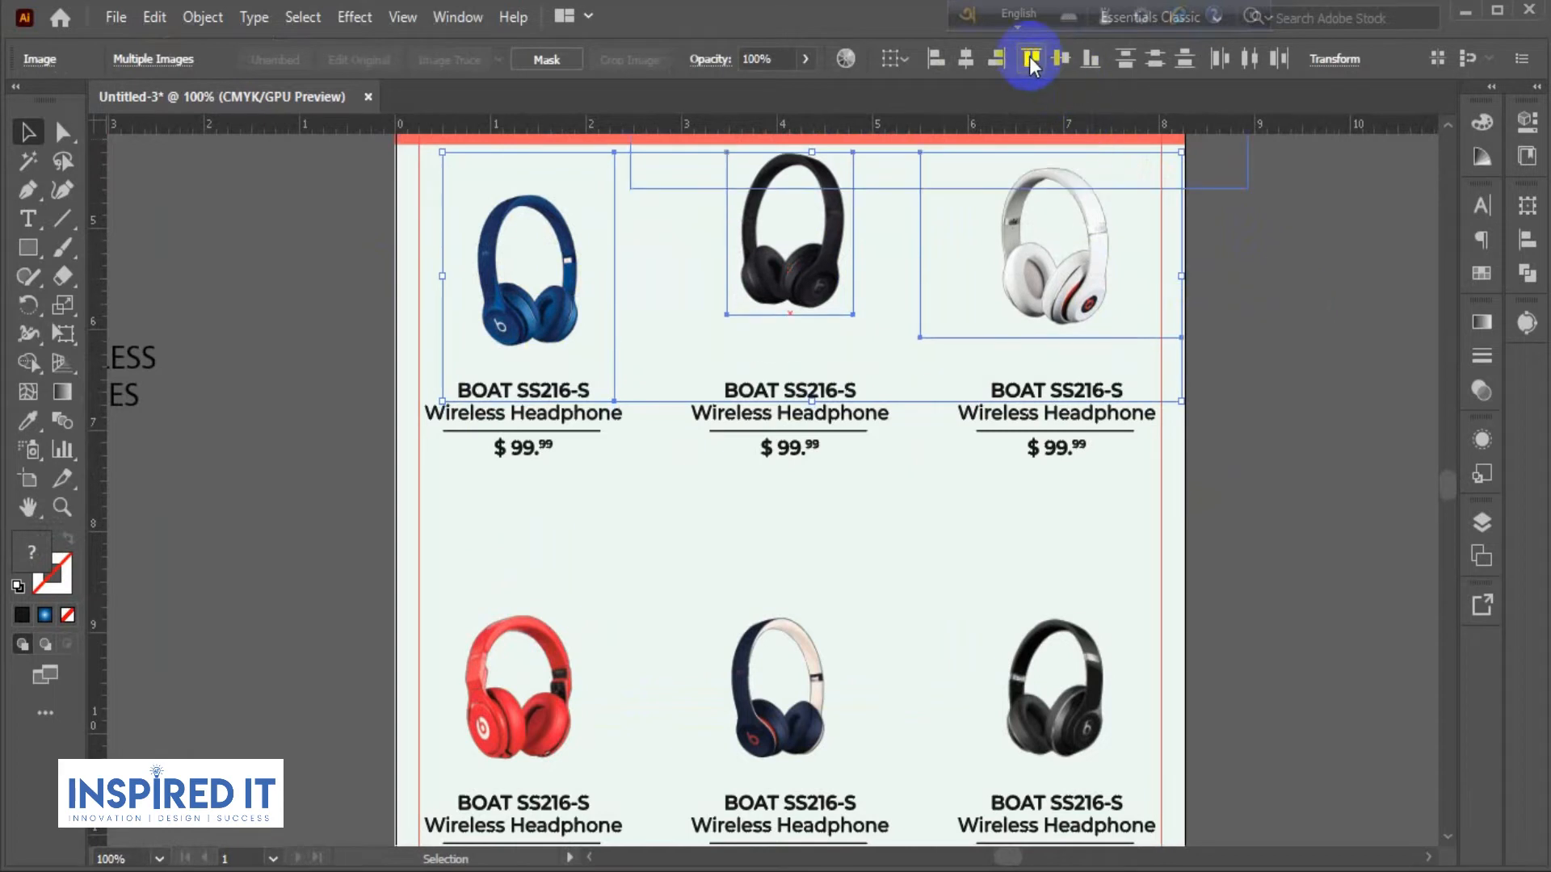
{"action": "left_click", "coordinate": [1065, 62]}
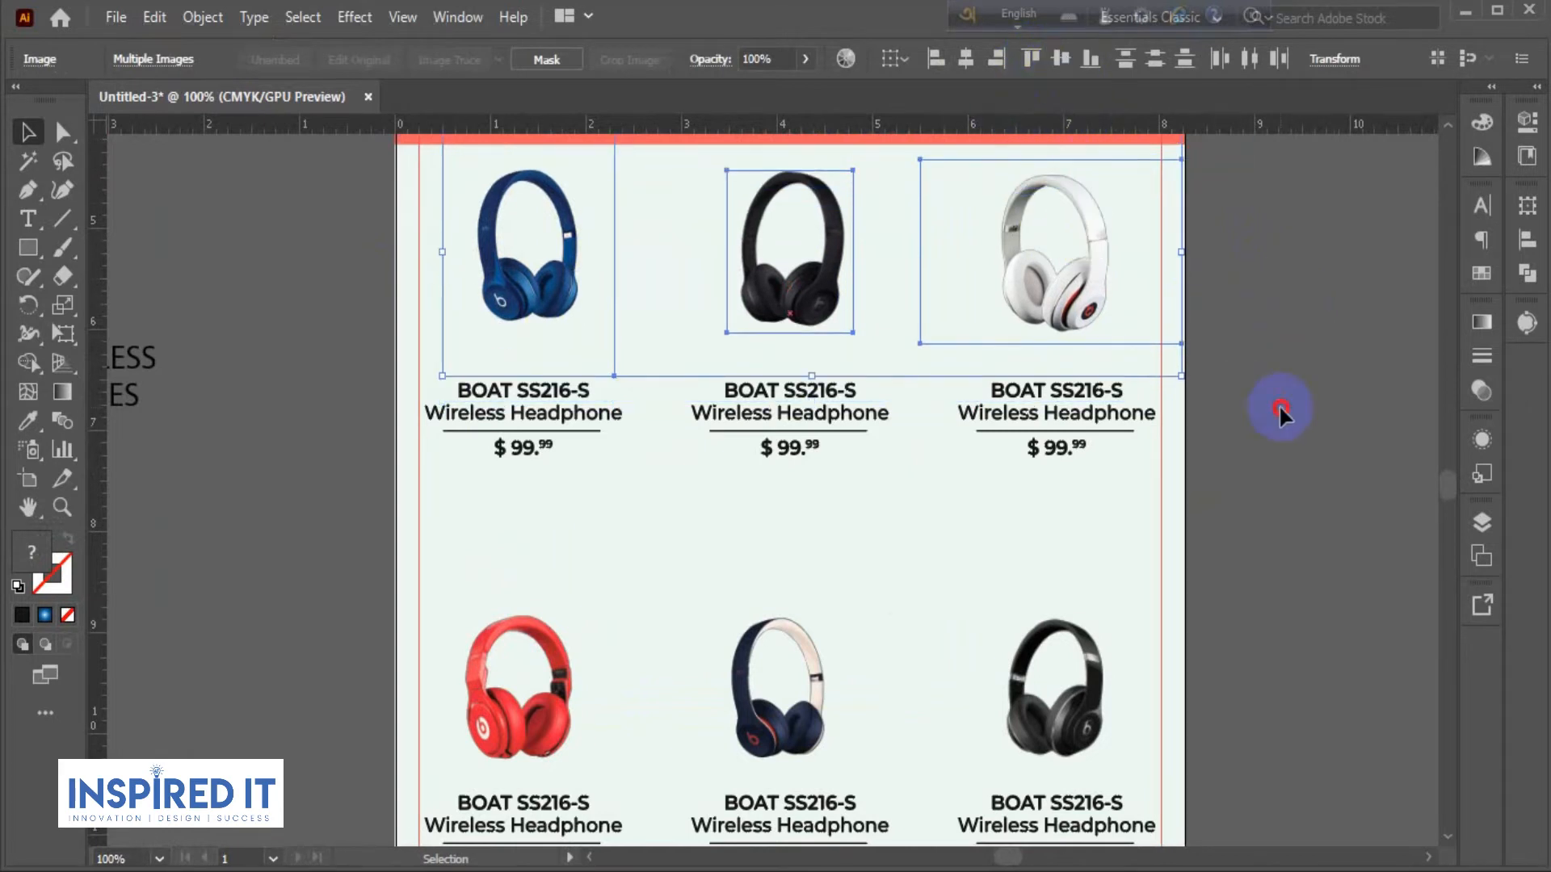
{"action": "left_click", "coordinate": [1278, 404]}
Swap the white headphone at the end of the top row with the navy-and-white one in the middle of the bottom row.
{"action": "scroll", "coordinate": [1278, 401], "scroll_direction": "down", "scroll_amount": 1}
{"action": "left_click_drag", "start_coordinate": [1307, 390], "coordinate": [1181, 380]}
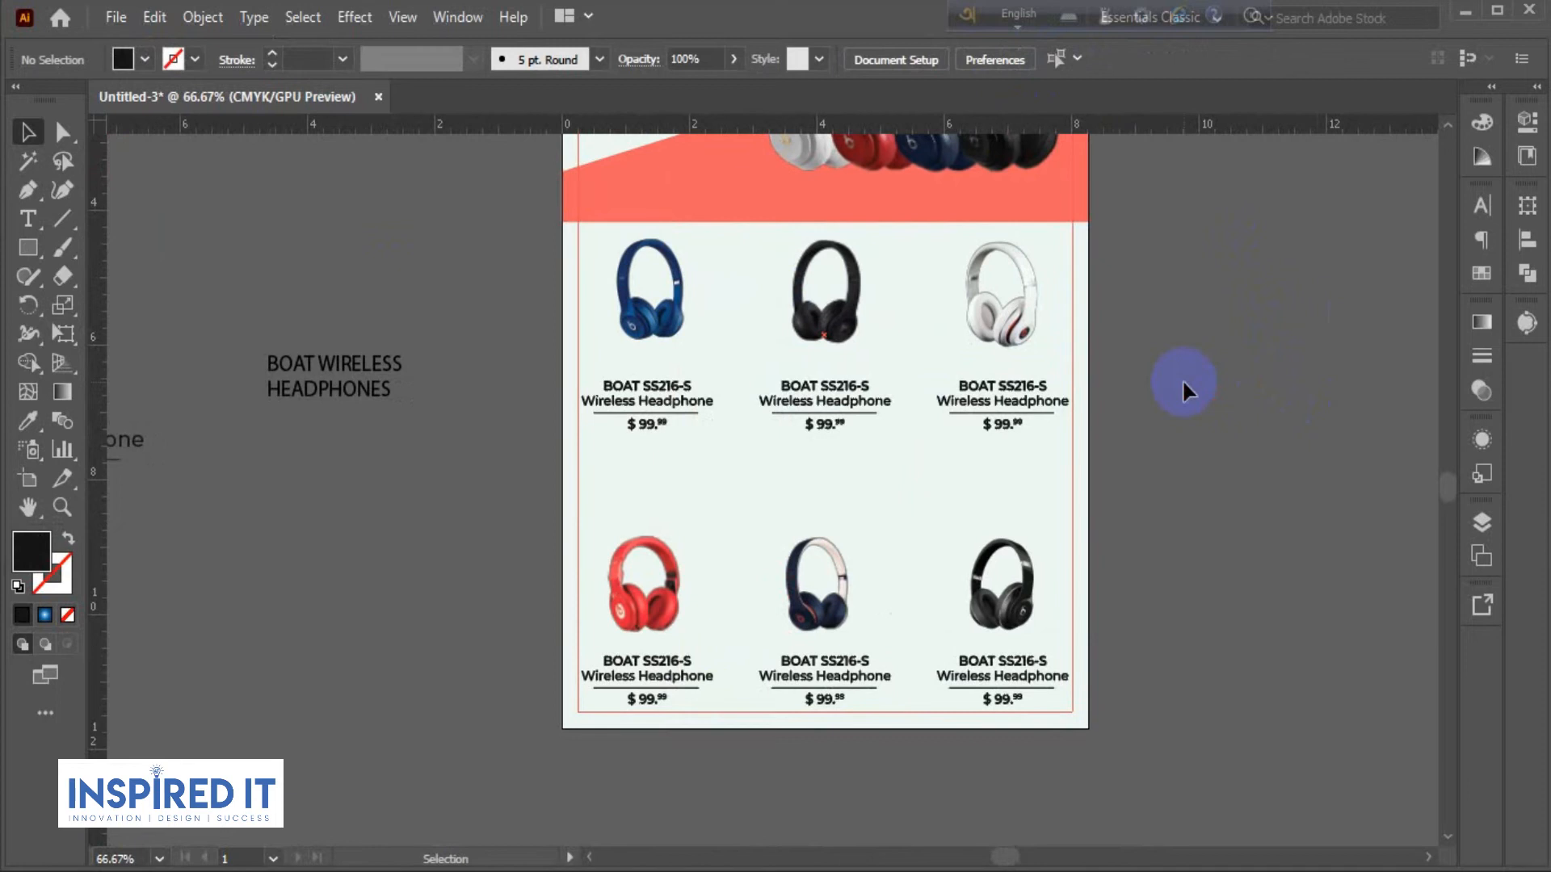
{"action": "left_click", "coordinate": [670, 313]}
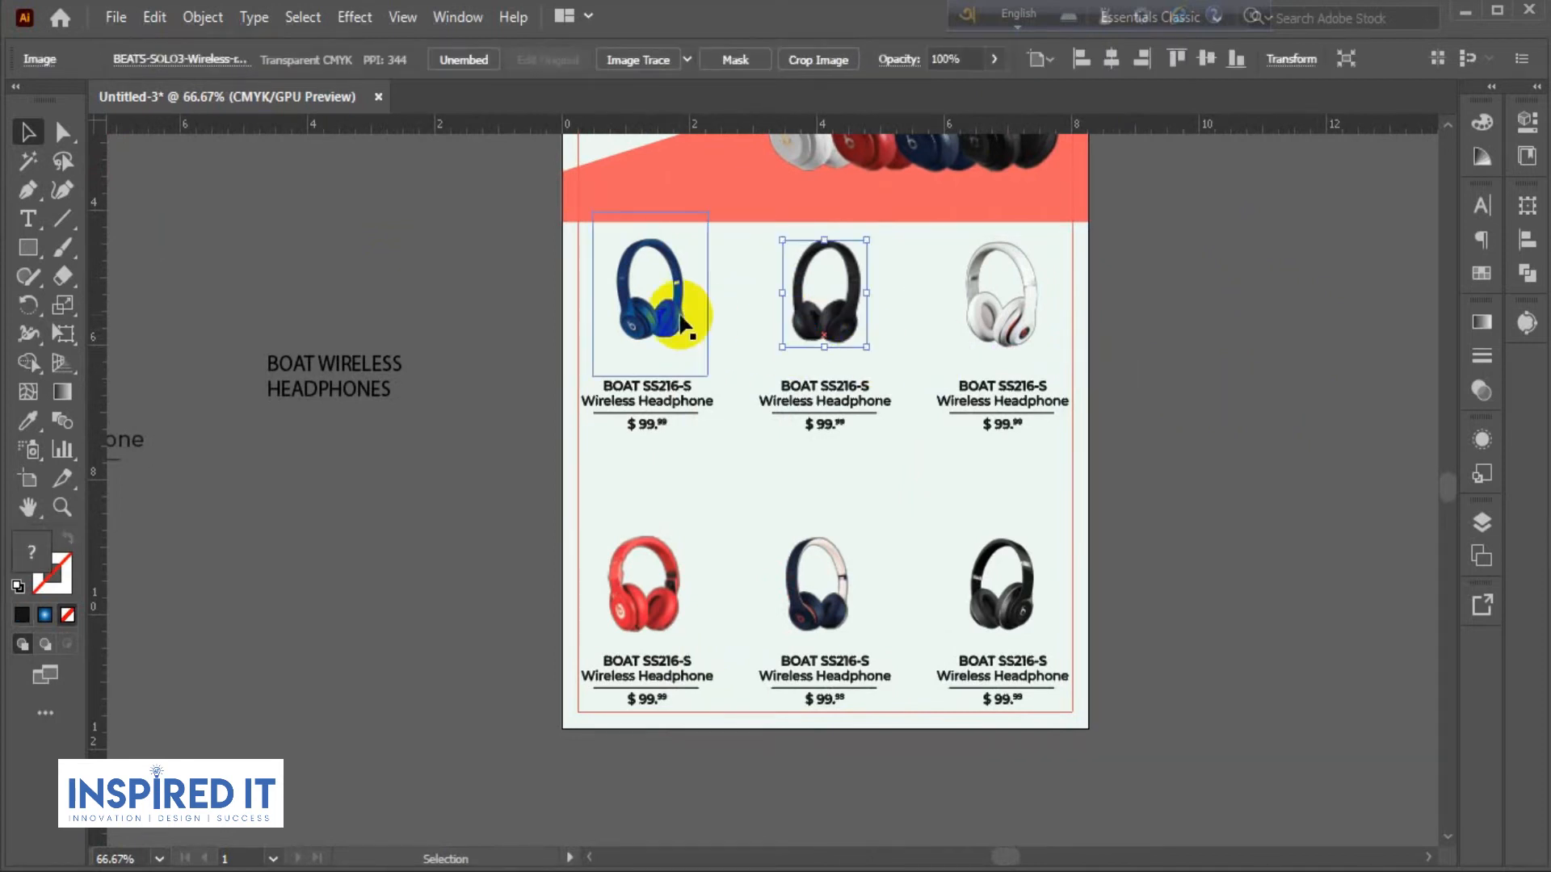
{"action": "left_click", "coordinate": [808, 598]}
{"action": "left_click", "coordinate": [1002, 577]}
{"action": "left_click", "coordinate": [1287, 477]}
{"action": "left_click", "coordinate": [669, 569]}
{"action": "left_click", "coordinate": [1190, 450]}
{"action": "left_click_drag", "start_coordinate": [832, 558], "coordinate": [1165, 297]}
{"action": "left_click_drag", "start_coordinate": [1002, 299], "coordinate": [835, 591]}
{"action": "left_click", "coordinate": [1233, 509]}
{"action": "left_click_drag", "start_coordinate": [1172, 346], "coordinate": [1021, 319]}
{"action": "left_click", "coordinate": [1092, 346]}
Align the three top-row headphone images by their vertical centres and enlarge them together slightly, keeping proportions.
{"action": "scroll", "coordinate": [931, 337], "scroll_direction": "up", "scroll_amount": 1}
{"action": "left_click_drag", "start_coordinate": [264, 255], "coordinate": [1098, 291]}
{"action": "left_click", "coordinate": [1066, 57]}
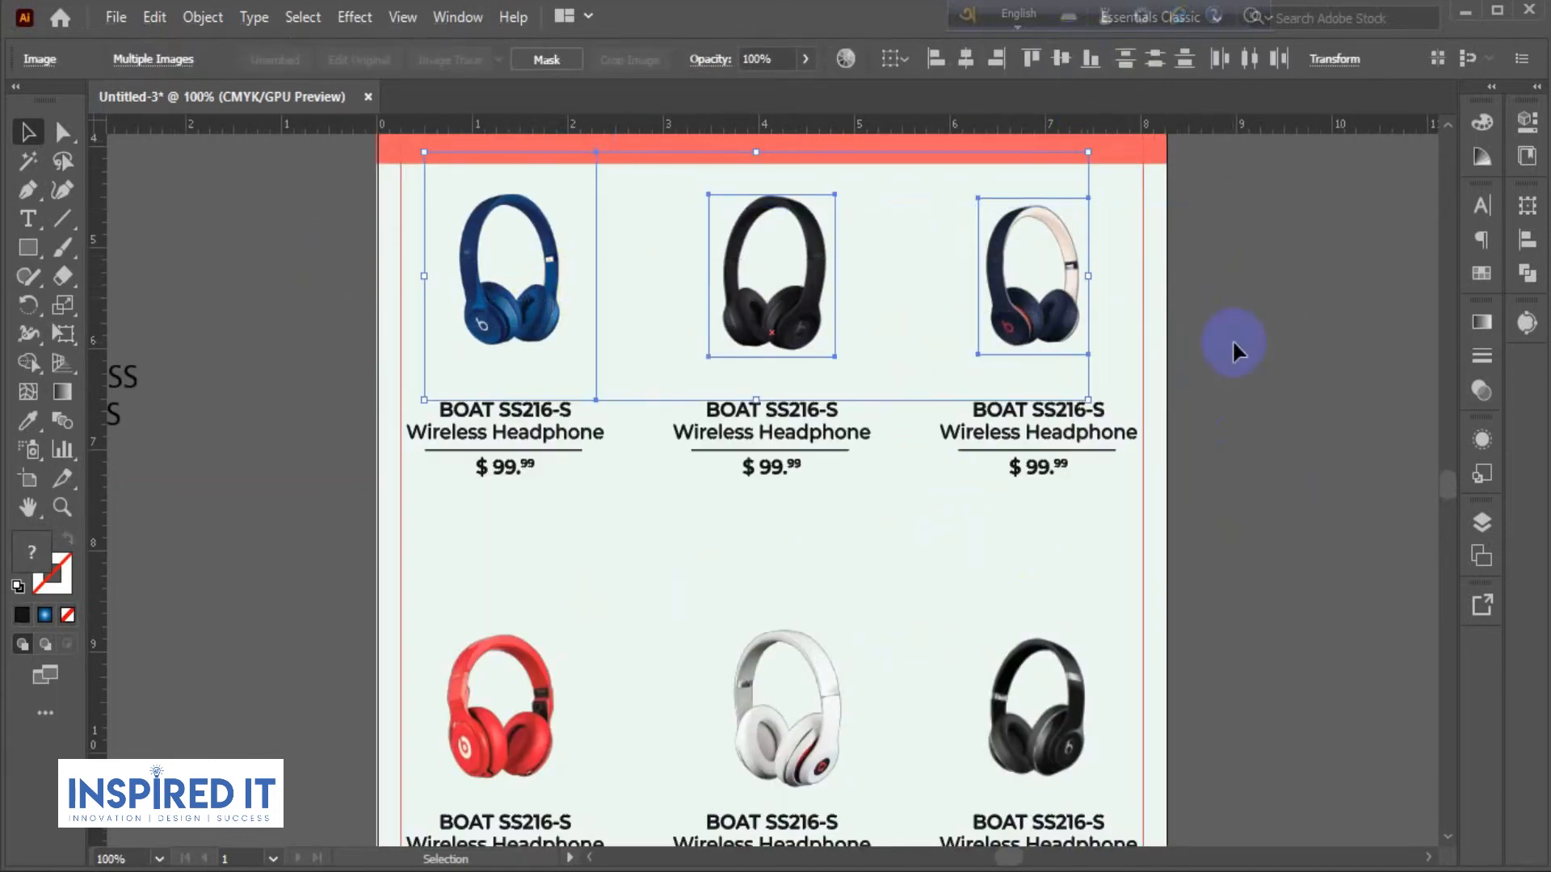
{"action": "left_click", "coordinate": [1234, 342]}
{"action": "left_click_drag", "start_coordinate": [362, 260], "coordinate": [1224, 315]}
{"action": "left_click_drag", "start_coordinate": [1087, 398], "coordinate": [1101, 404]}
{"action": "left_click", "coordinate": [1253, 352]}
Ungroup the top row of text blocks and centre the navy-and-white headphone horizontally on its own text block as key object.
{"action": "left_click", "coordinate": [1020, 423]}
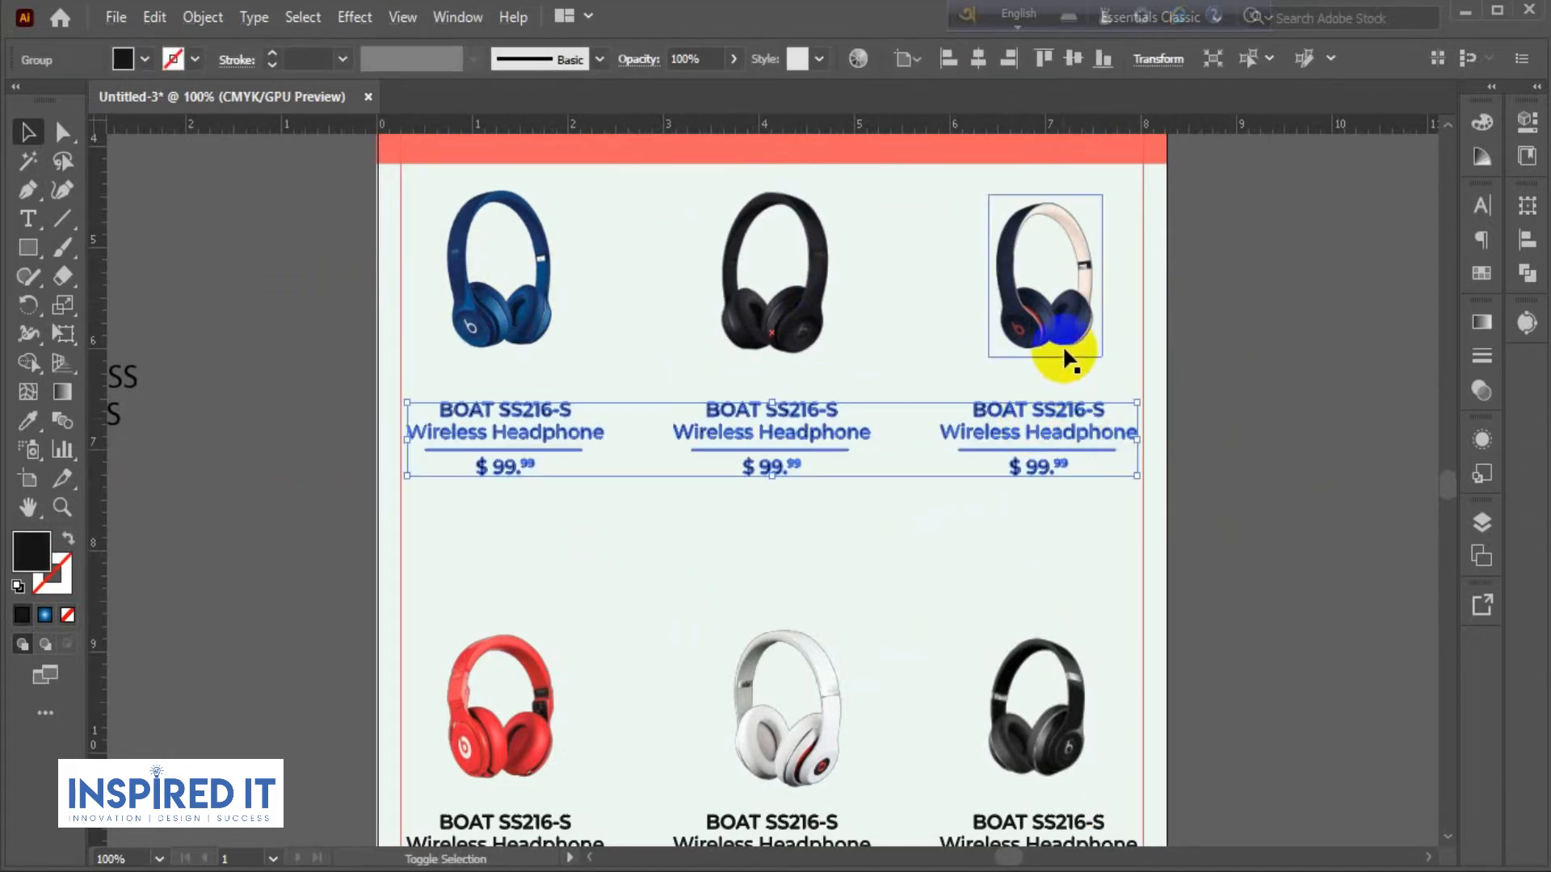
{"action": "right_click", "coordinate": [1066, 417]}
{"action": "left_click", "coordinate": [1124, 653]}
{"action": "left_click", "coordinate": [1286, 381]}
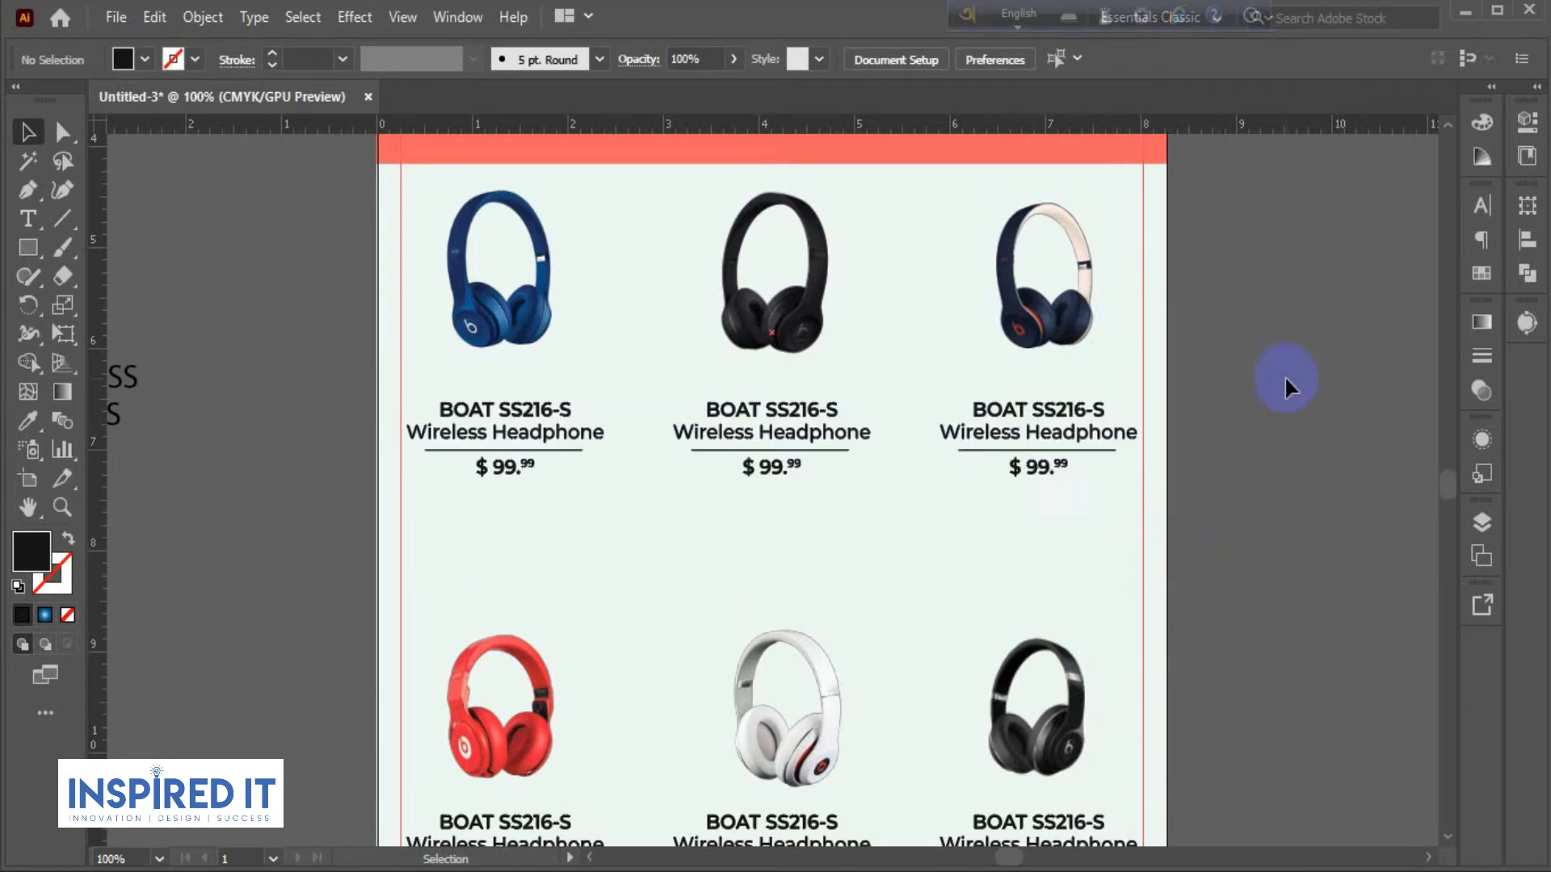
{"action": "left_click", "coordinate": [1101, 431], "text": "shift"}
{"action": "left_click", "coordinate": [1083, 343], "text": "shift"}
{"action": "left_click", "coordinate": [1039, 415]}
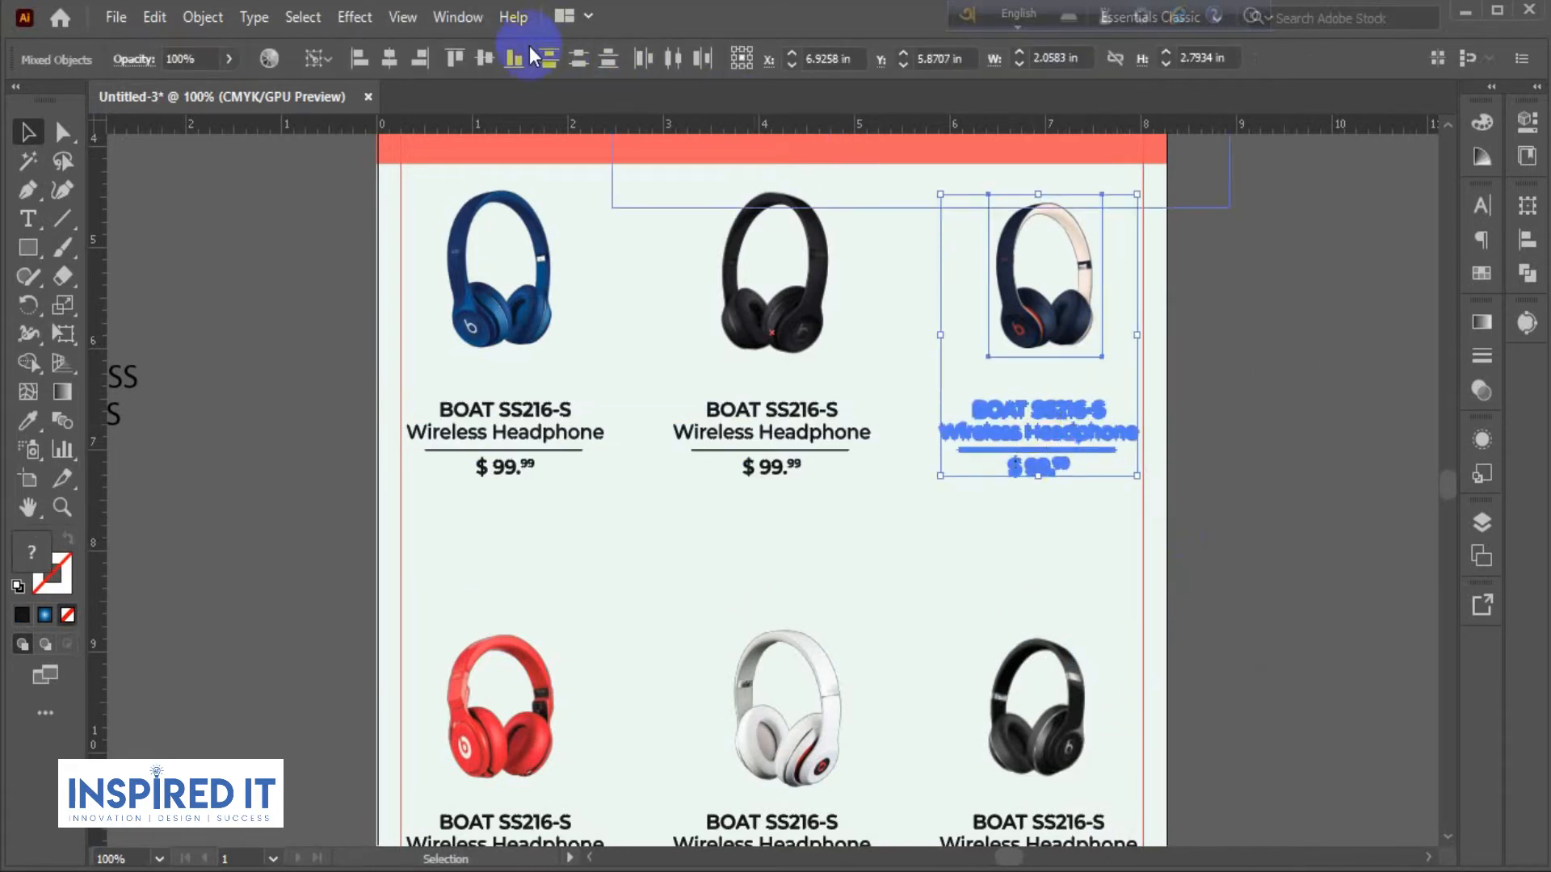
{"action": "left_click", "coordinate": [388, 62]}
{"action": "left_click", "coordinate": [1288, 452]}
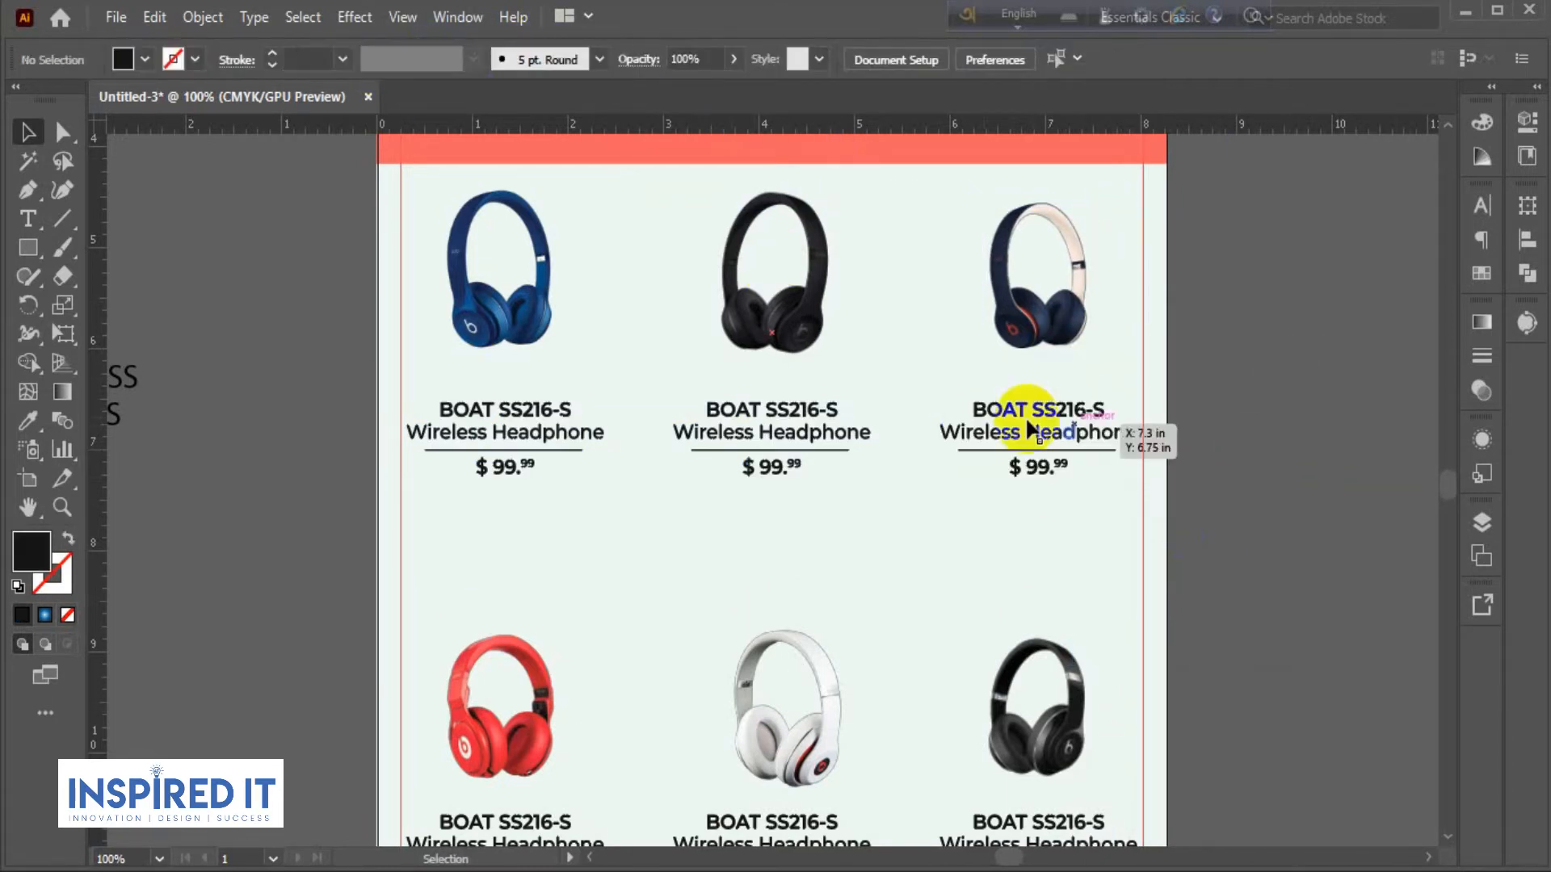
Centre the black headphone in the top row horizontally on the text block below it, using the text as key object.
{"action": "left_click", "coordinate": [800, 426]}
{"action": "left_click", "coordinate": [790, 331], "text": "shift"}
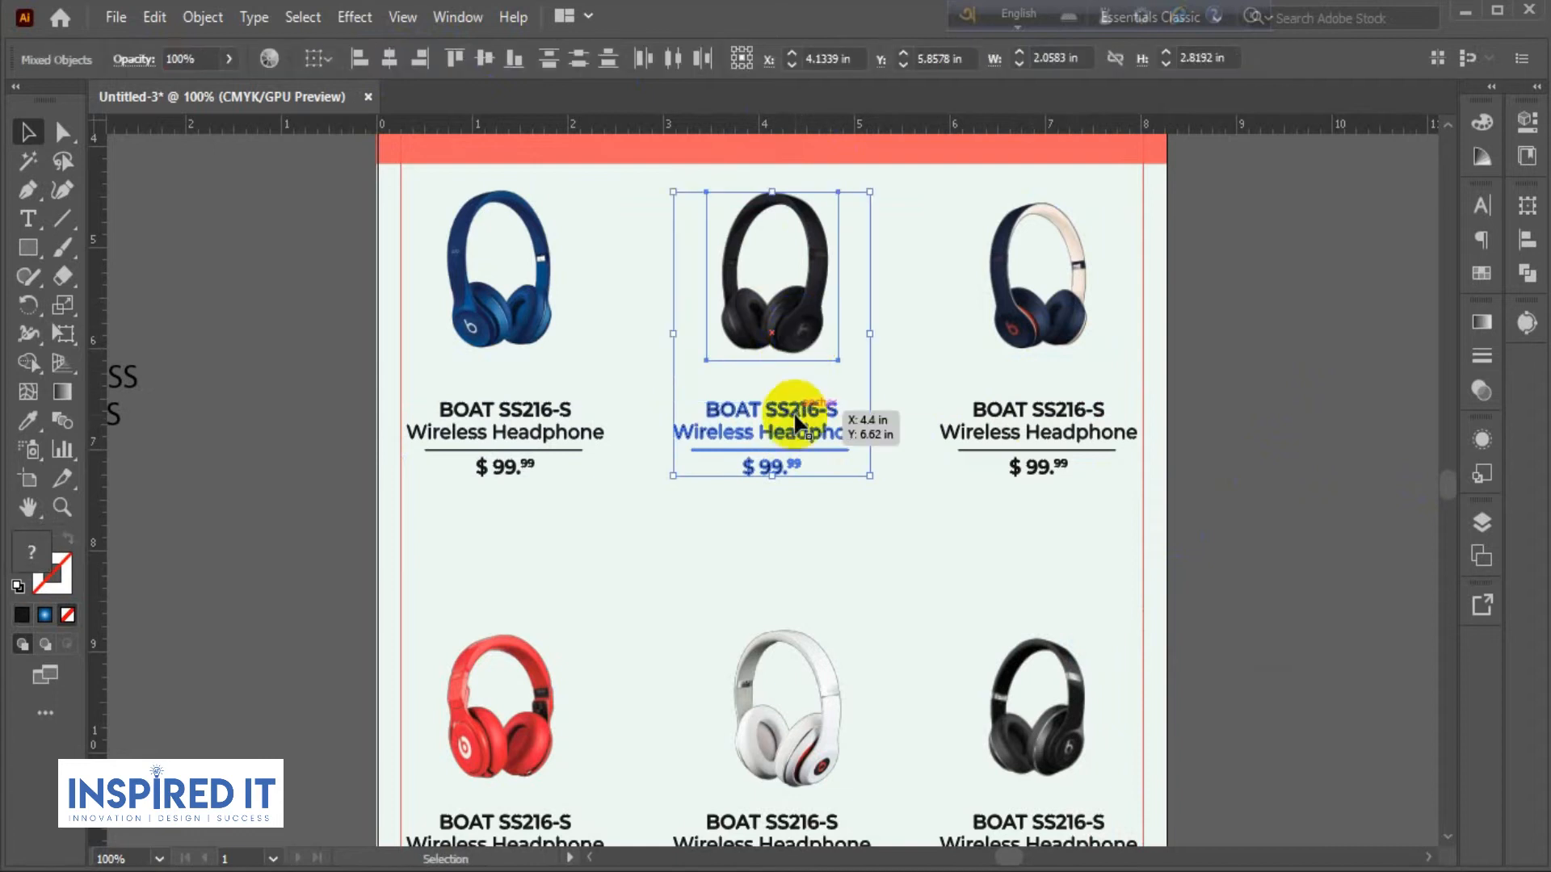
{"action": "left_click", "coordinate": [796, 422]}
{"action": "left_click", "coordinate": [392, 60]}
{"action": "left_click", "coordinate": [1260, 432]}
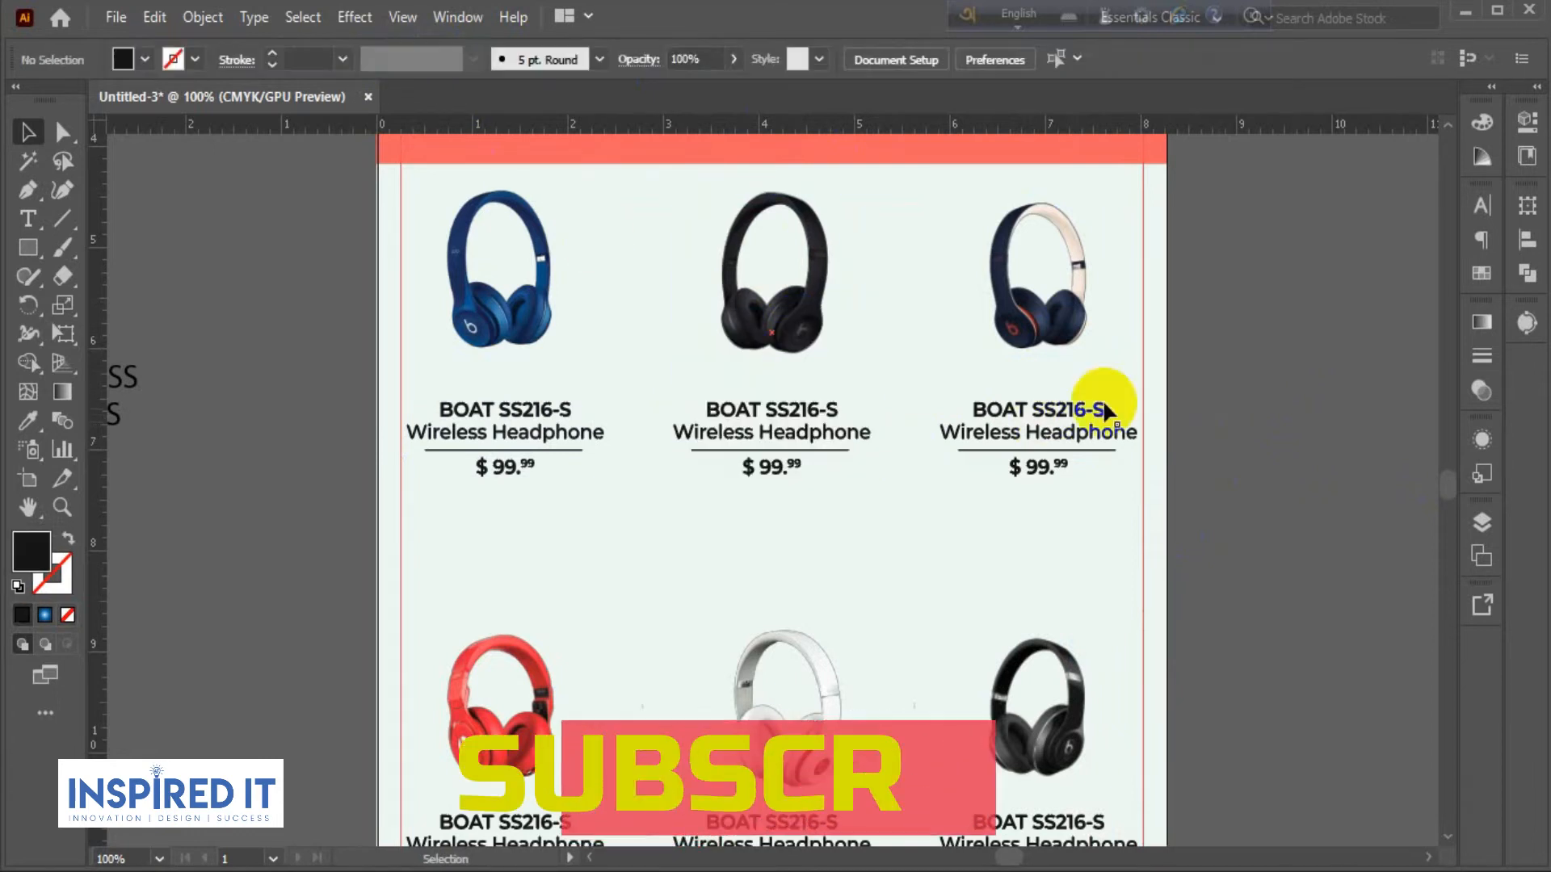
Centre the blue headphone horizontally on the text block below it, using the text as key object.
{"action": "left_click", "coordinate": [584, 428], "text": "shift"}
{"action": "left_click", "coordinate": [522, 351], "text": "shift"}
{"action": "left_click", "coordinate": [524, 412]}
{"action": "left_click", "coordinate": [390, 58]}
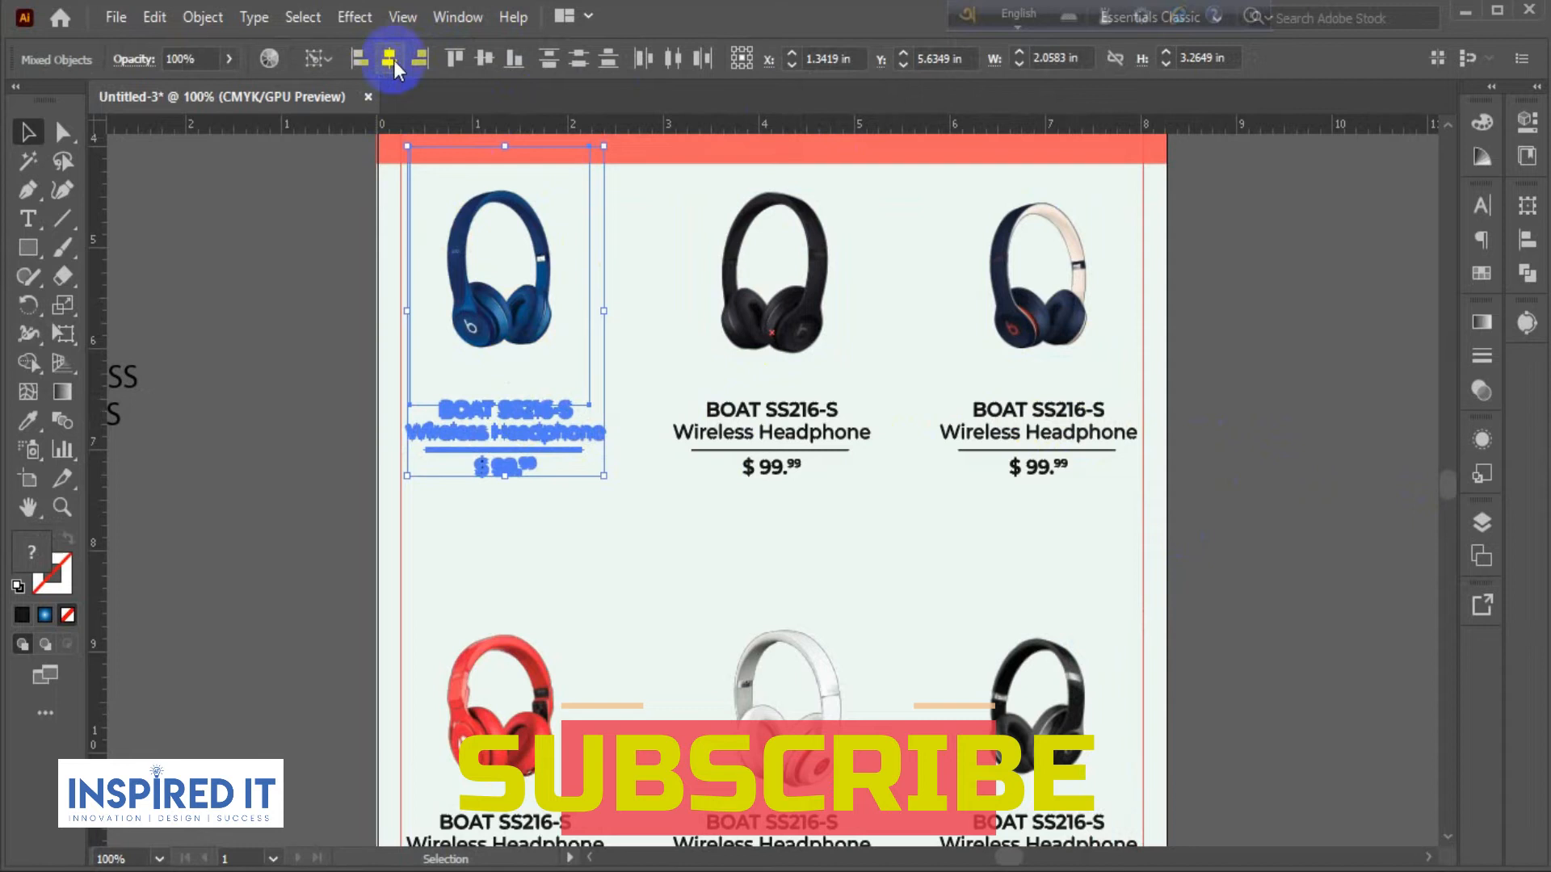
{"action": "left_click", "coordinate": [301, 272]}
Enlarge the navy-and-white headphone in the top row slightly about its centre, keeping its proportions.
{"action": "scroll", "coordinate": [291, 348], "scroll_direction": "down", "scroll_amount": 1}
{"action": "scroll", "coordinate": [646, 388], "scroll_direction": "left", "scroll_amount": 1}
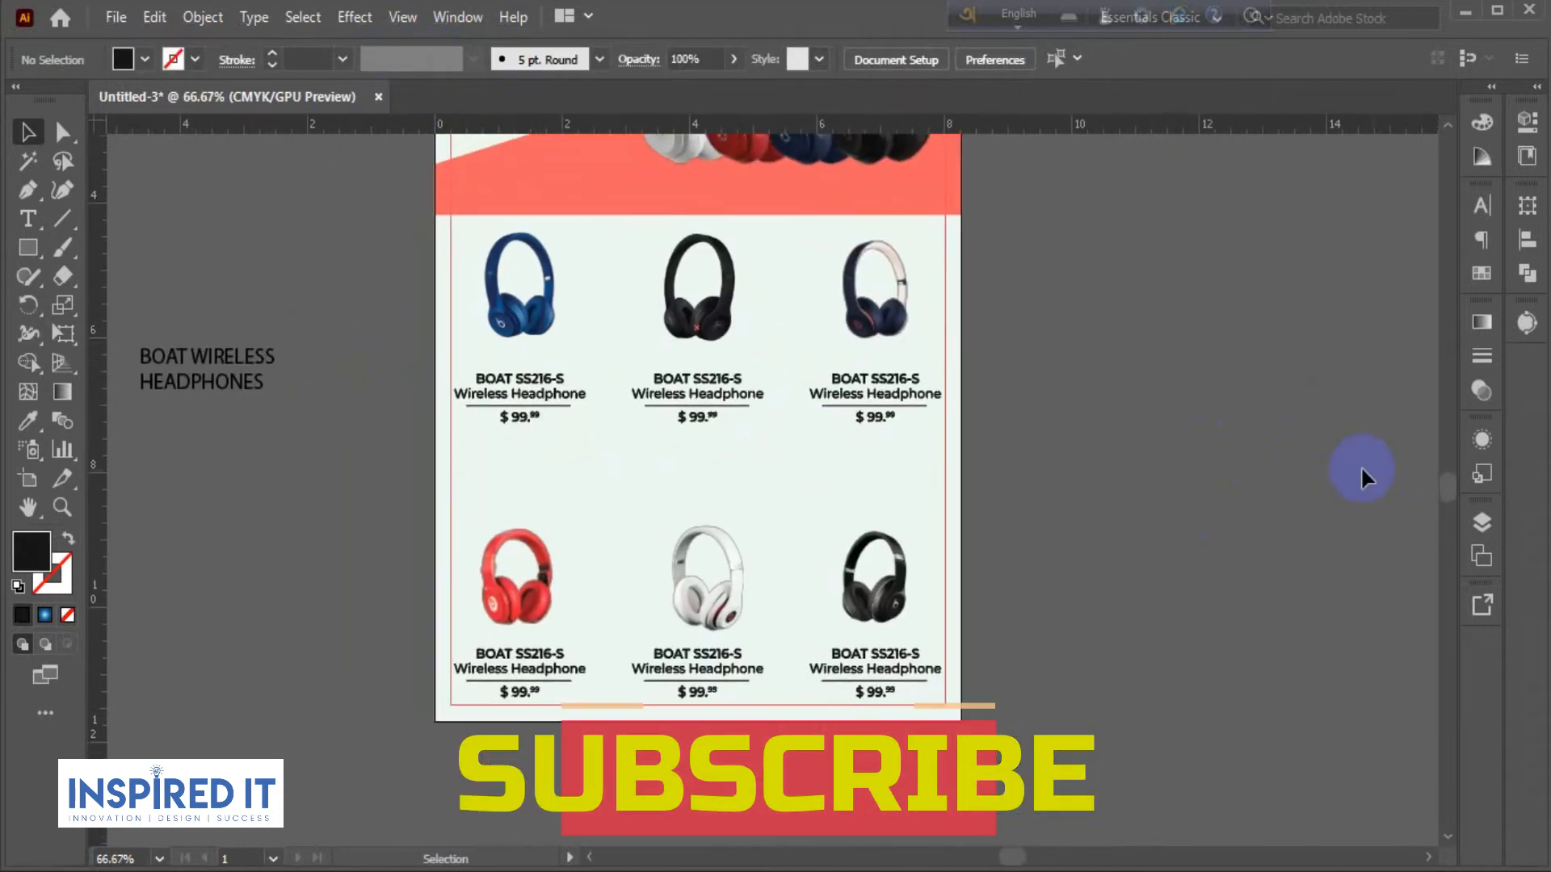
{"action": "left_click", "coordinate": [908, 335]}
{"action": "scroll", "coordinate": [912, 339], "scroll_direction": "up", "scroll_amount": 2}
{"action": "left_click_drag", "start_coordinate": [925, 393], "coordinate": [942, 409]}
{"action": "left_click", "coordinate": [1118, 413]}
{"action": "scroll", "coordinate": [1118, 413], "scroll_direction": "down", "scroll_amount": 1}
{"action": "left_click_drag", "start_coordinate": [235, 330], "coordinate": [1070, 378]}
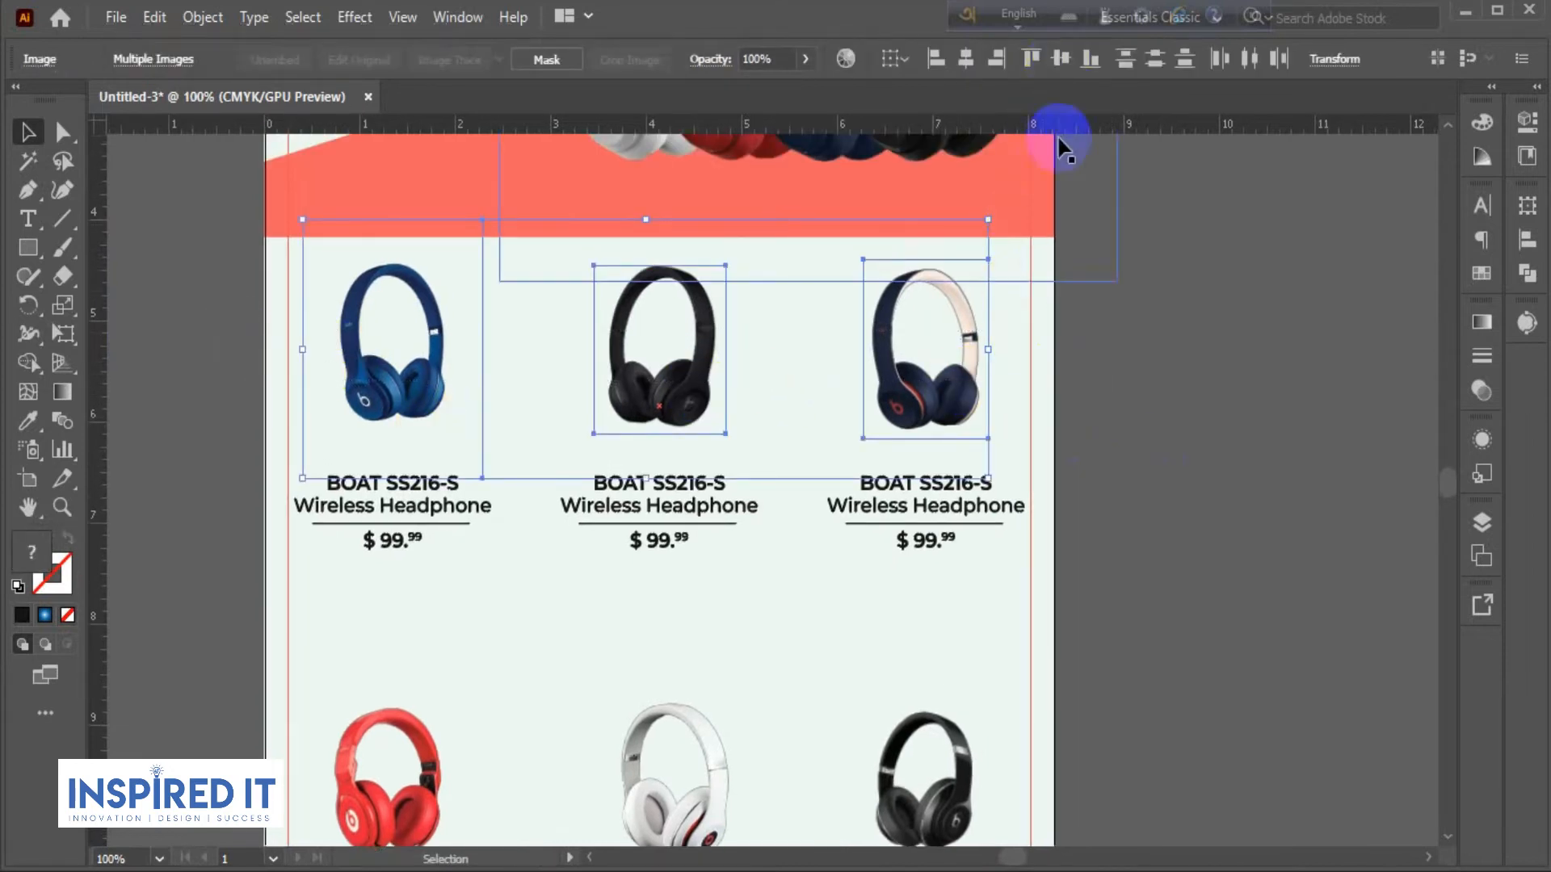
{"action": "left_click", "coordinate": [1070, 404]}
Enlarge the black headphone in the bottom row slightly about its centre, keeping its proportions.
{"action": "scroll", "coordinate": [1070, 404], "scroll_direction": "down", "scroll_amount": 2}
{"action": "left_click_drag", "start_coordinate": [1167, 499], "coordinate": [1114, 454]}
{"action": "scroll", "coordinate": [1049, 595], "scroll_direction": "up", "scroll_amount": 2}
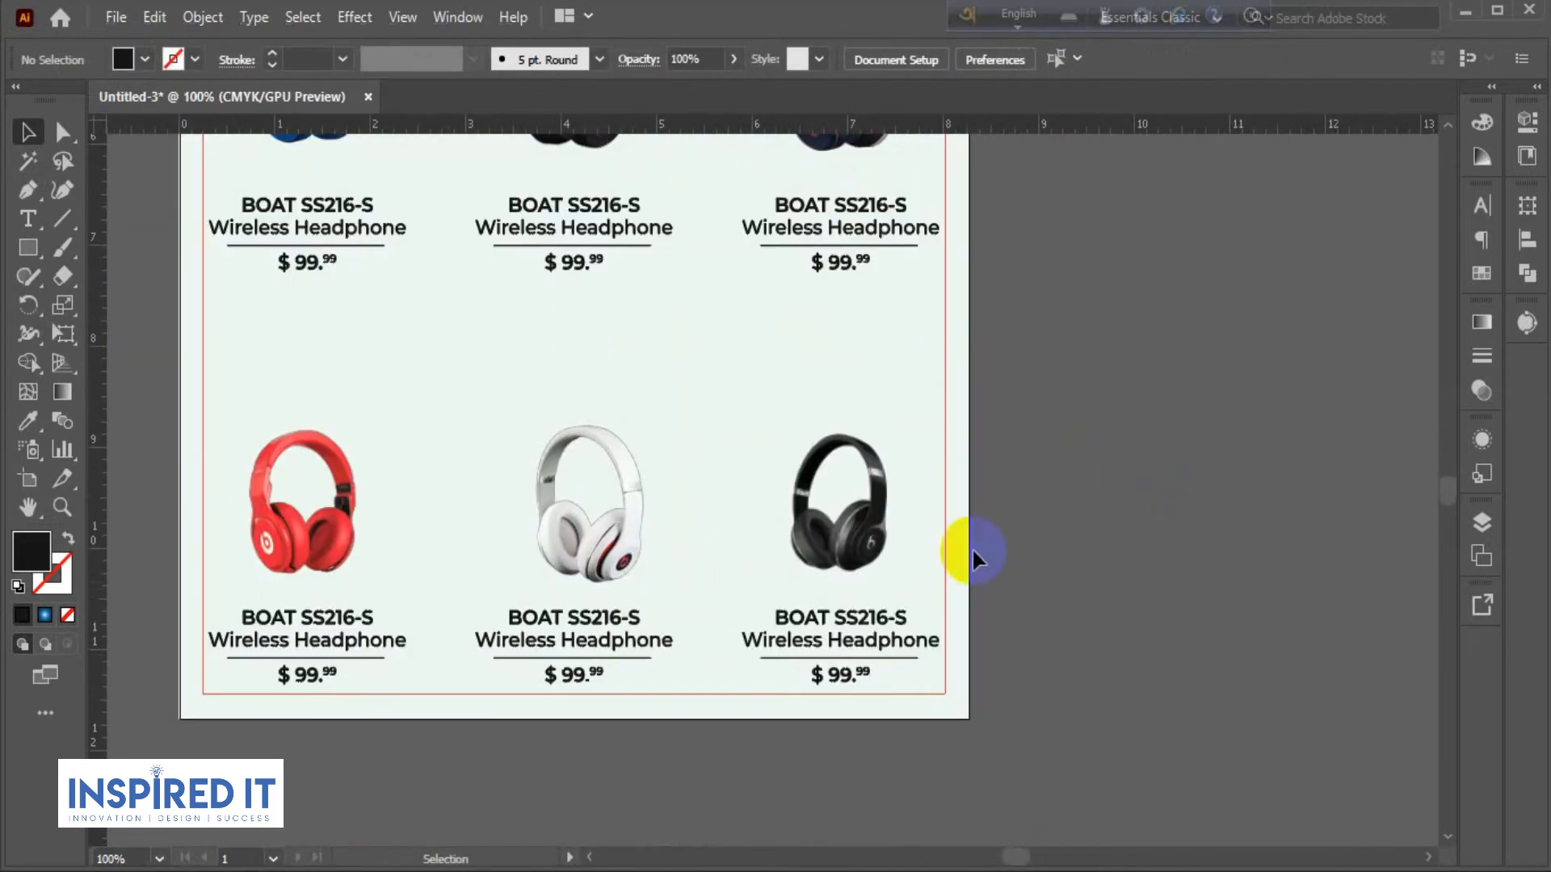
{"action": "left_click", "coordinate": [918, 502]}
{"action": "mouse_move", "coordinate": [935, 425]}
{"action": "left_mouse_down"}
{"action": "mouse_move", "coordinate": [962, 409]}
{"action": "mouse_move", "coordinate": [933, 429]}
{"action": "mouse_move", "coordinate": [947, 413]}
{"action": "left_mouse_up"}
{"action": "left_click", "coordinate": [1019, 404]}
{"action": "left_click", "coordinate": [845, 469]}
{"action": "left_click", "coordinate": [1042, 404]}
{"action": "left_click", "coordinate": [796, 467]}
{"action": "left_click", "coordinate": [1044, 442]}
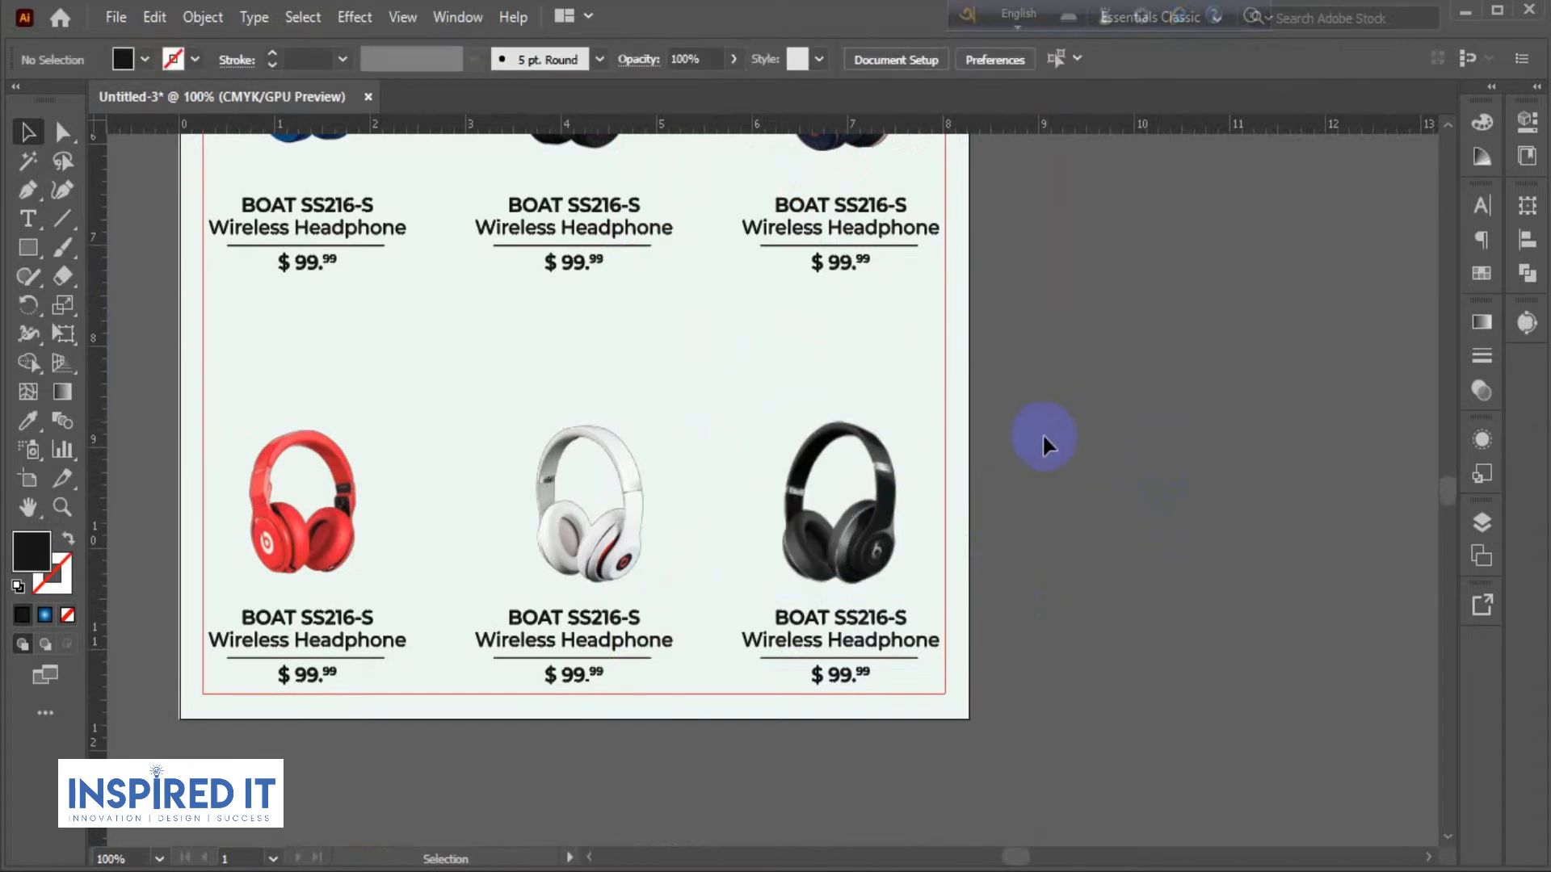
Enlarge the white and red headphones in the bottom row slightly, keeping their proportions.
{"action": "scroll", "coordinate": [1042, 443], "scroll_direction": "left", "scroll_amount": 2}
{"action": "left_click", "coordinate": [633, 473]}
{"action": "left_click_drag", "start_coordinate": [789, 368], "coordinate": [800, 362]}
{"action": "left_click", "coordinate": [861, 328]}
{"action": "left_click", "coordinate": [428, 456]}
{"action": "left_click_drag", "start_coordinate": [447, 394], "coordinate": [469, 362]}
{"action": "left_click", "coordinate": [536, 353]}
Move the three bottom-row headphone images up together, widening the gap above their text blocks.
{"action": "left_click_drag", "start_coordinate": [259, 405], "coordinate": [897, 452]}
{"action": "left_click_drag", "start_coordinate": [864, 511], "coordinate": [866, 481]}
{"action": "left_click", "coordinate": [1151, 420]}
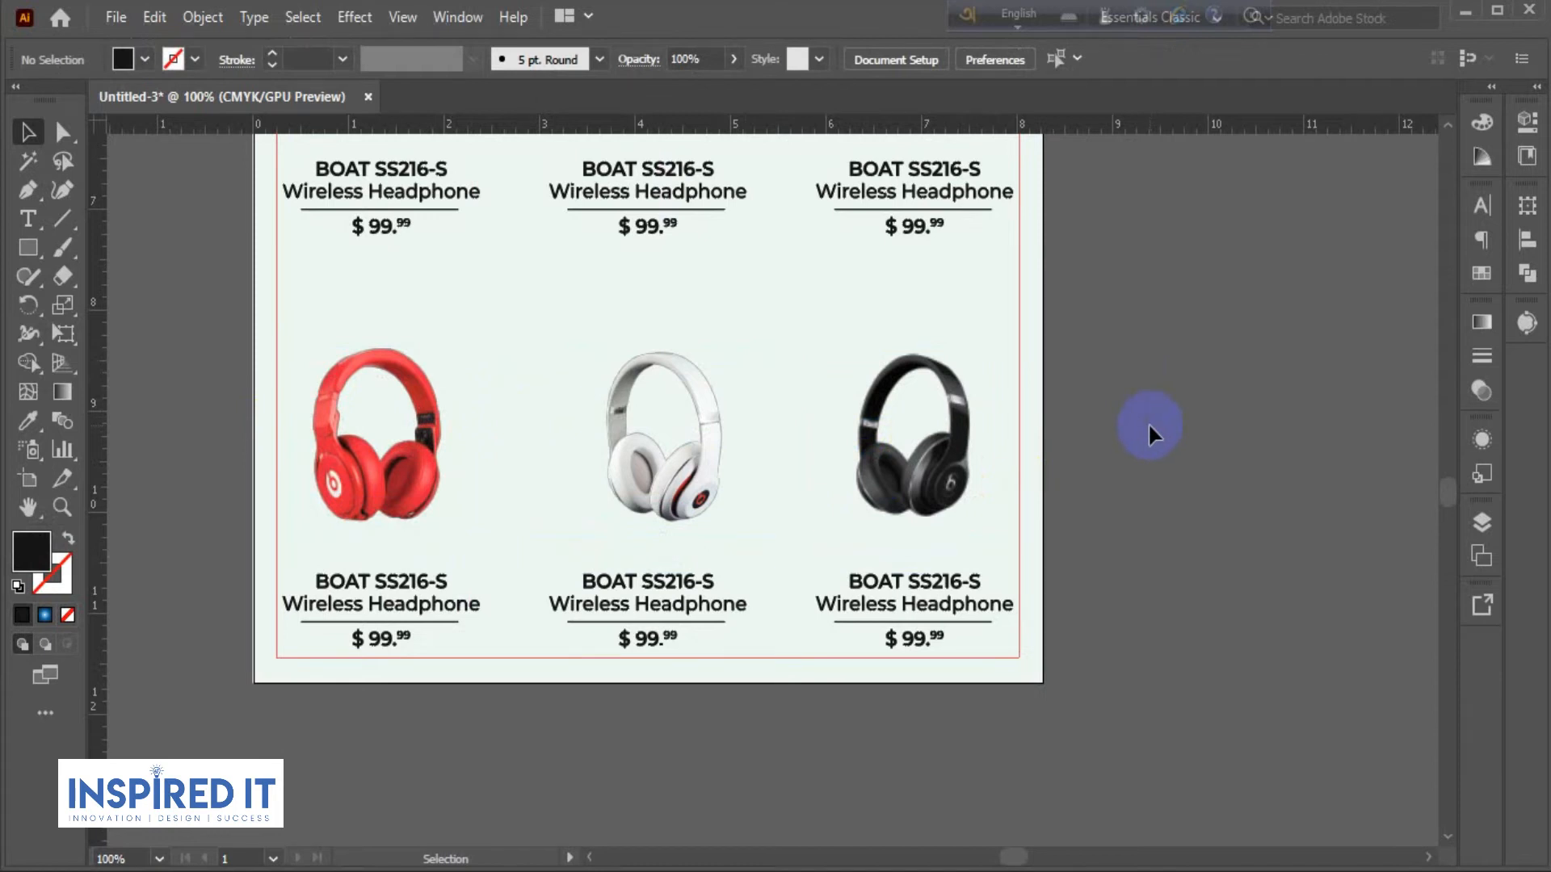
Ungroup the bottom row of text blocks and centre the black headphone horizontally on its own text block.
{"action": "right_click", "coordinate": [974, 605]}
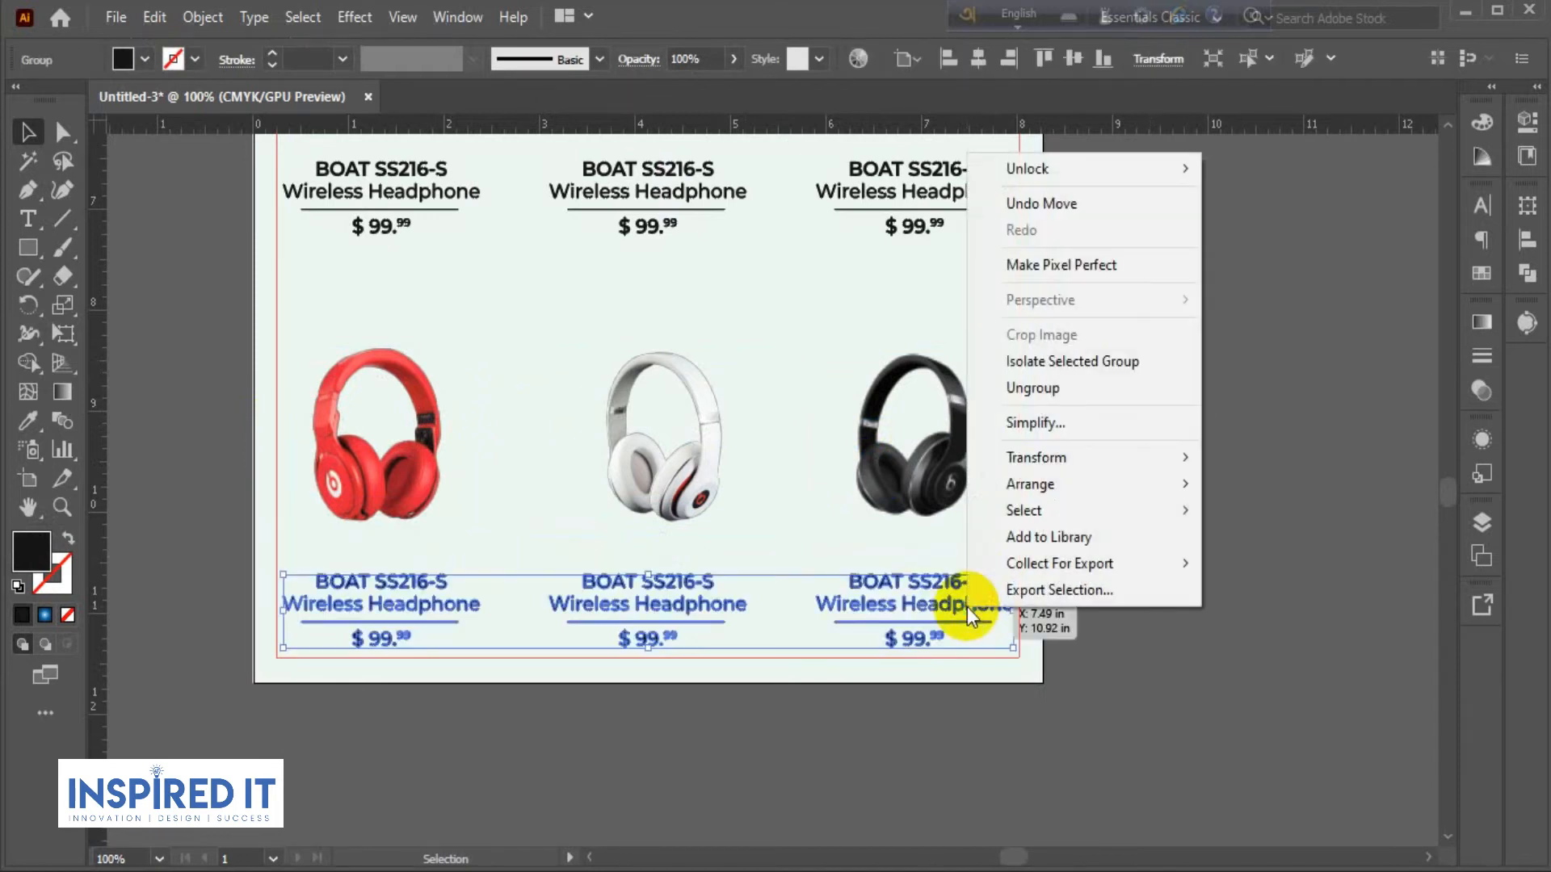
{"action": "left_click", "coordinate": [1056, 386]}
{"action": "left_click", "coordinate": [1089, 430]}
{"action": "left_click", "coordinate": [913, 597], "text": "shift"}
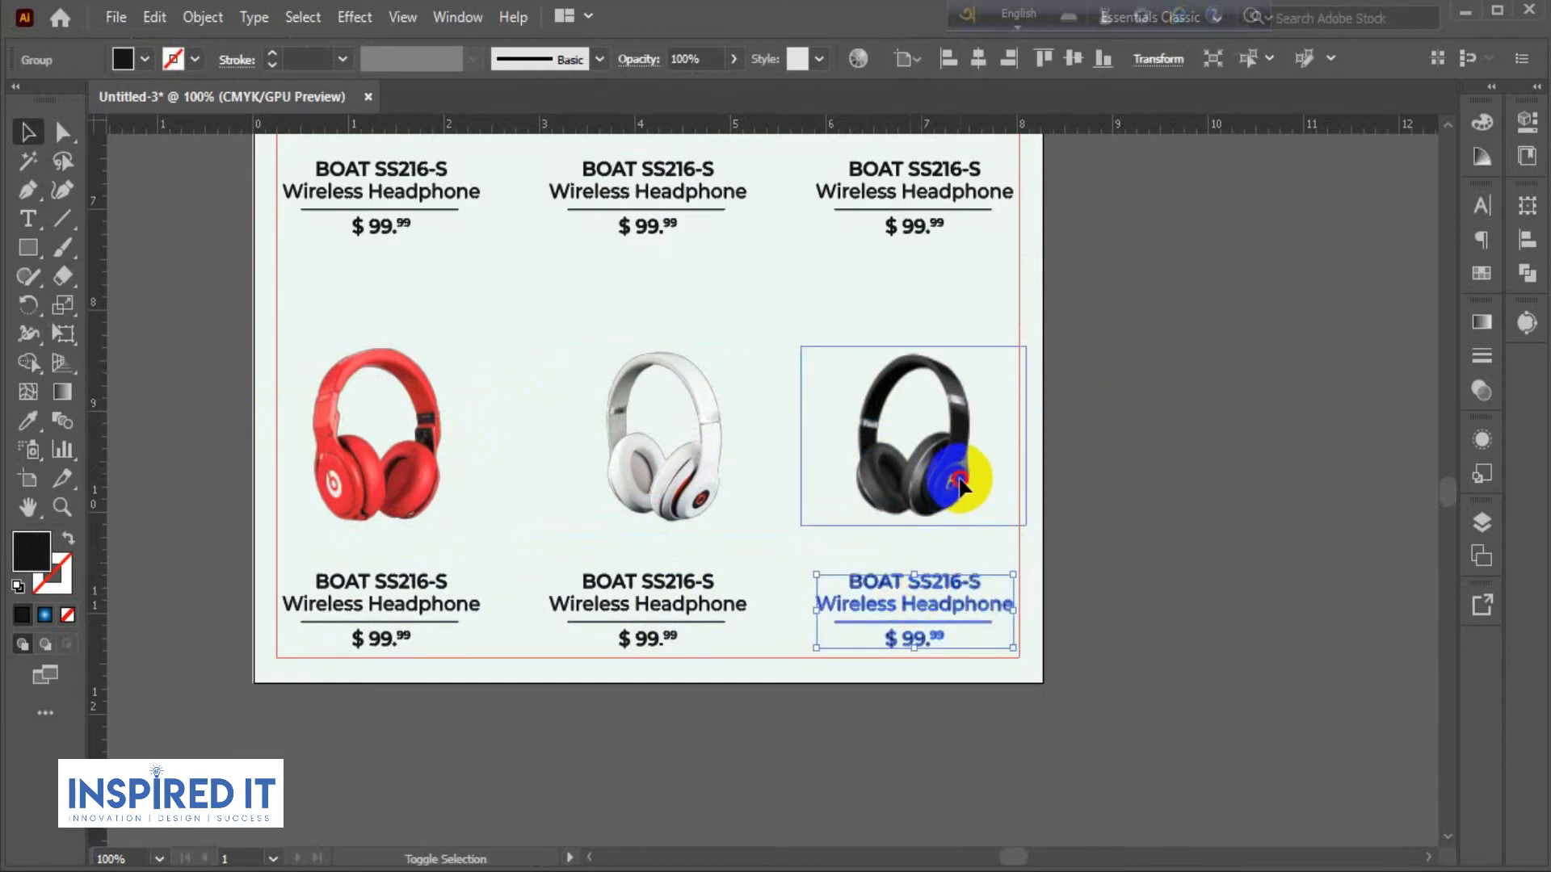
{"action": "left_click", "coordinate": [957, 477], "text": "shift"}
{"action": "left_click", "coordinate": [388, 58]}
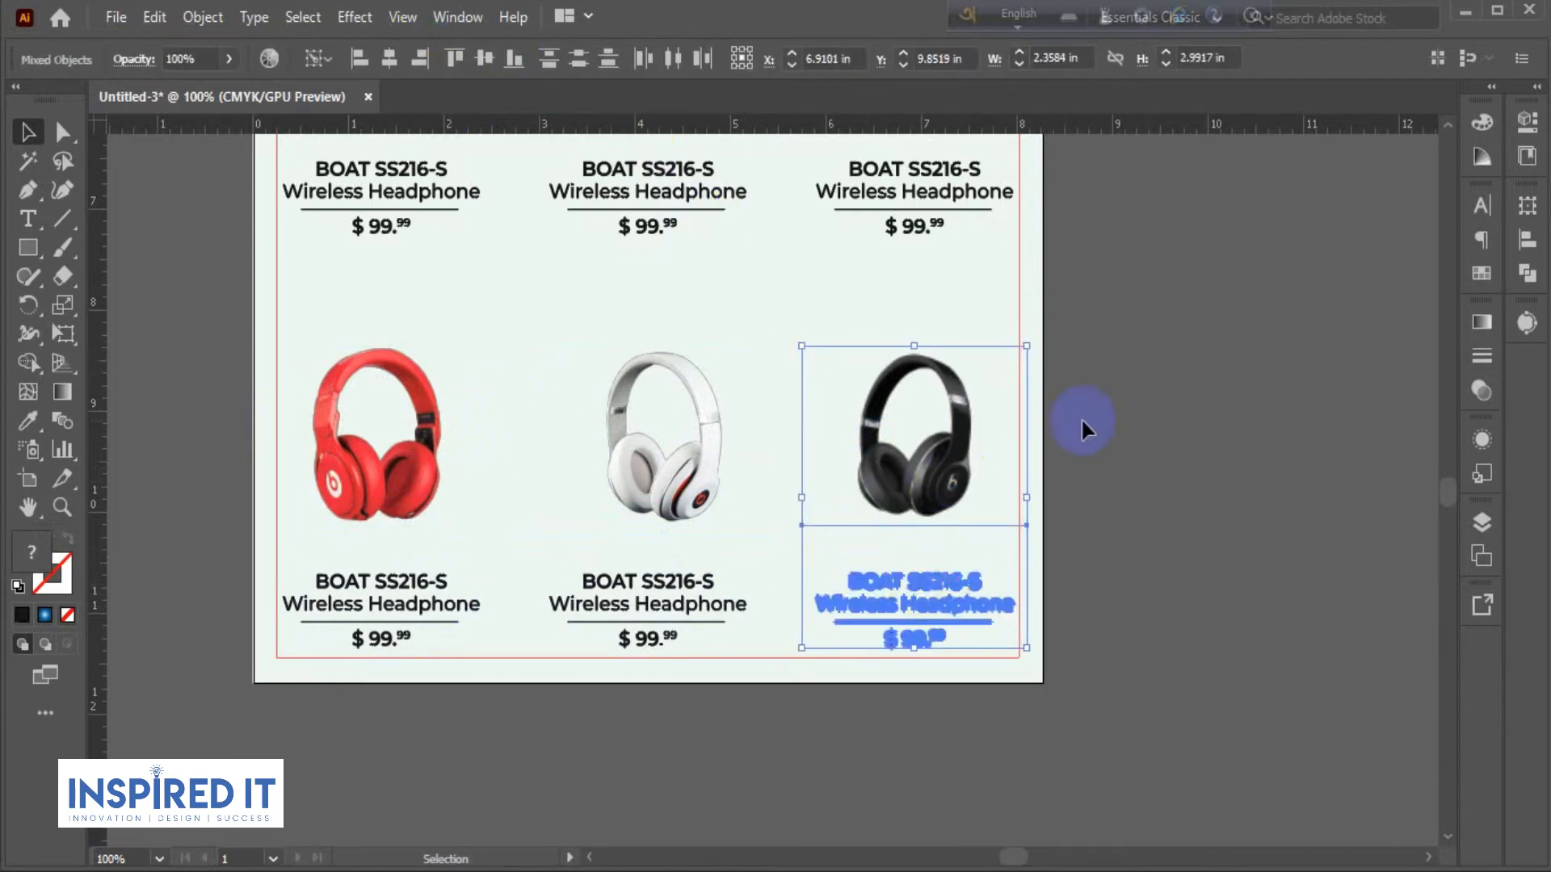
{"action": "left_click", "coordinate": [1081, 417]}
Centre the white headphone horizontally on the text block below it, keeping the text as key object.
{"action": "left_click", "coordinate": [706, 643], "text": "shift"}
{"action": "left_click", "coordinate": [685, 503], "text": "shift"}
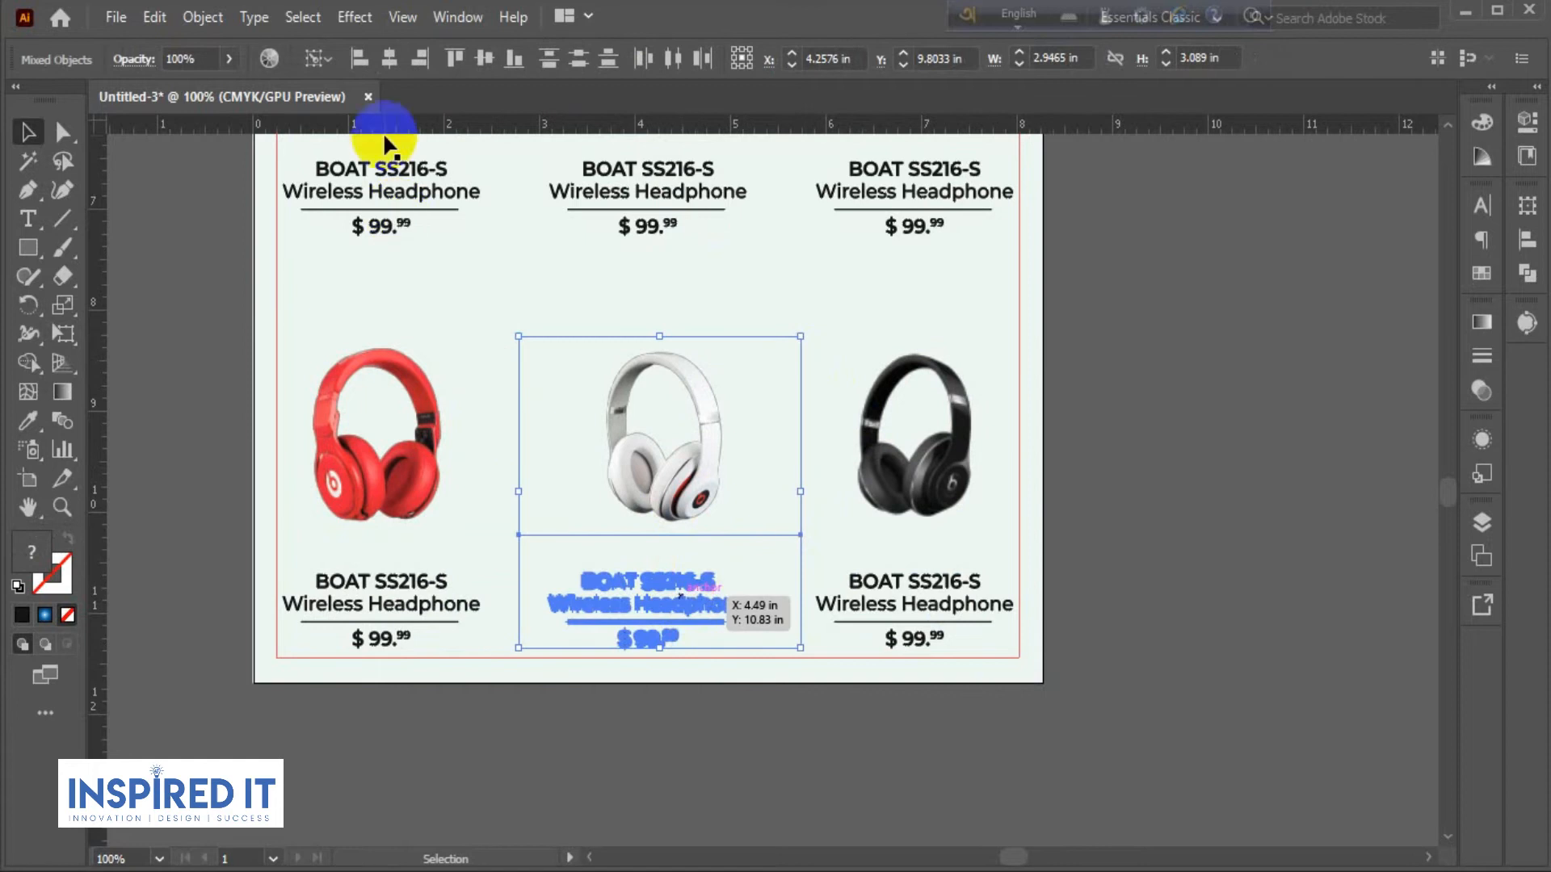
{"action": "left_click", "coordinate": [372, 58]}
{"action": "left_click", "coordinate": [388, 58]}
{"action": "left_click", "coordinate": [1103, 433]}
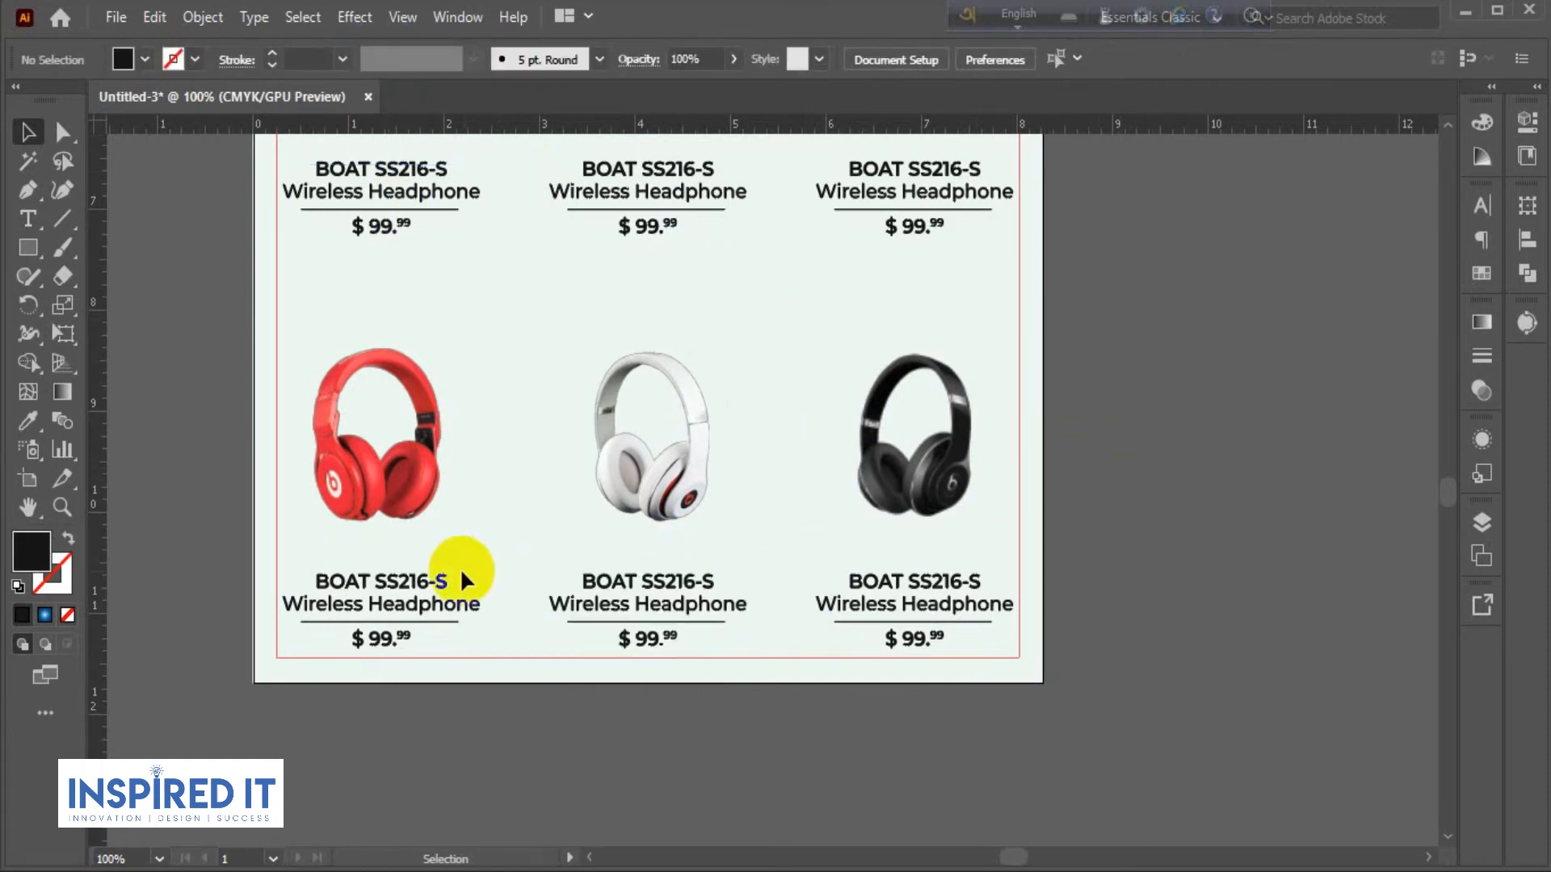
Centre the red headphone in the bottom row horizontally with the text block below it.
{"action": "left_click", "coordinate": [409, 598], "text": "shift"}
{"action": "left_click", "coordinate": [388, 420], "text": "shift"}
{"action": "left_click", "coordinate": [388, 59]}
{"action": "left_click", "coordinate": [1188, 543]}
Scale up the three top-row headphone images together to about 7.57 in wide by 2.7 in high.
{"action": "scroll", "coordinate": [1210, 519], "scroll_direction": "down", "scroll_amount": 1}
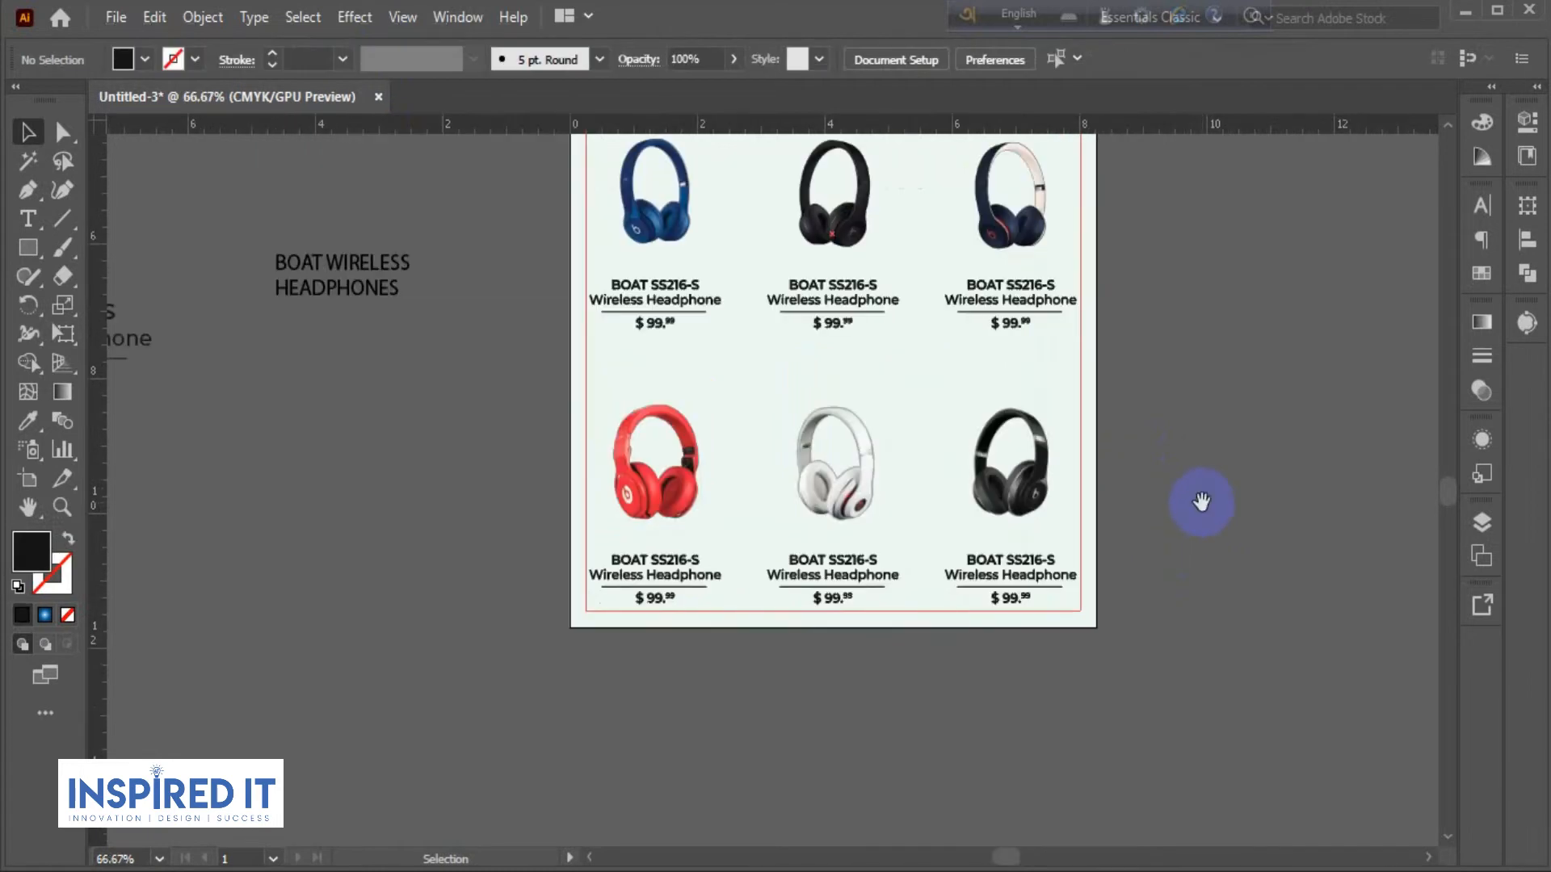
{"action": "left_click_drag", "start_coordinate": [1198, 506], "coordinate": [1059, 588]}
{"action": "scroll", "coordinate": [1050, 461], "scroll_direction": "up", "scroll_amount": 1}
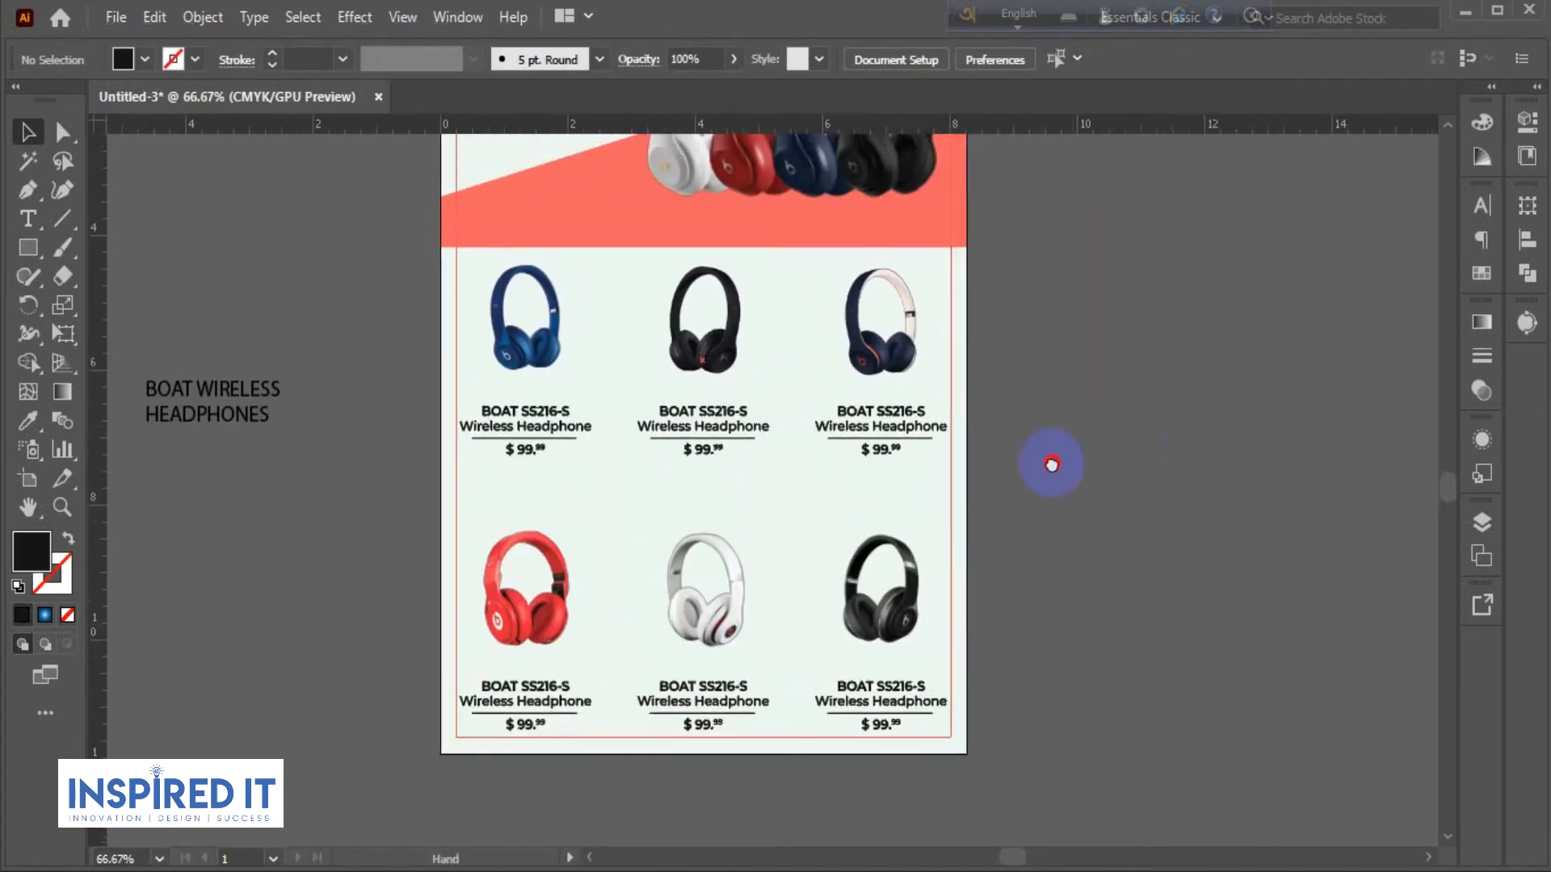
{"action": "scroll", "coordinate": [606, 409], "scroll_direction": "up", "scroll_amount": 1}
{"action": "left_click_drag", "start_coordinate": [357, 332], "coordinate": [1253, 381]}
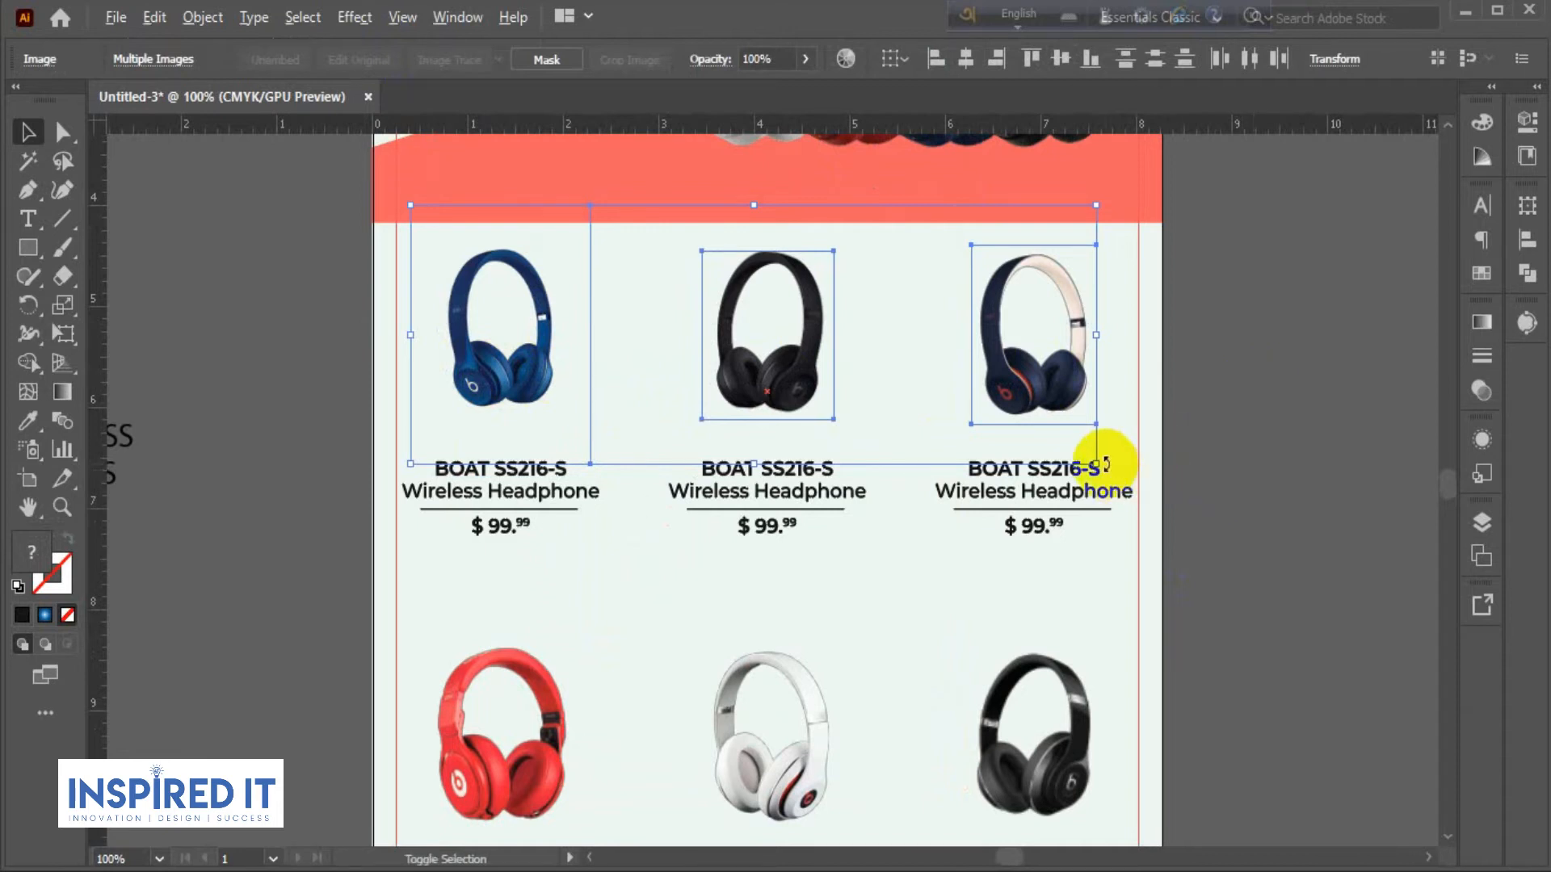
{"action": "left_click_drag", "start_coordinate": [1096, 458], "coordinate": [1104, 467]}
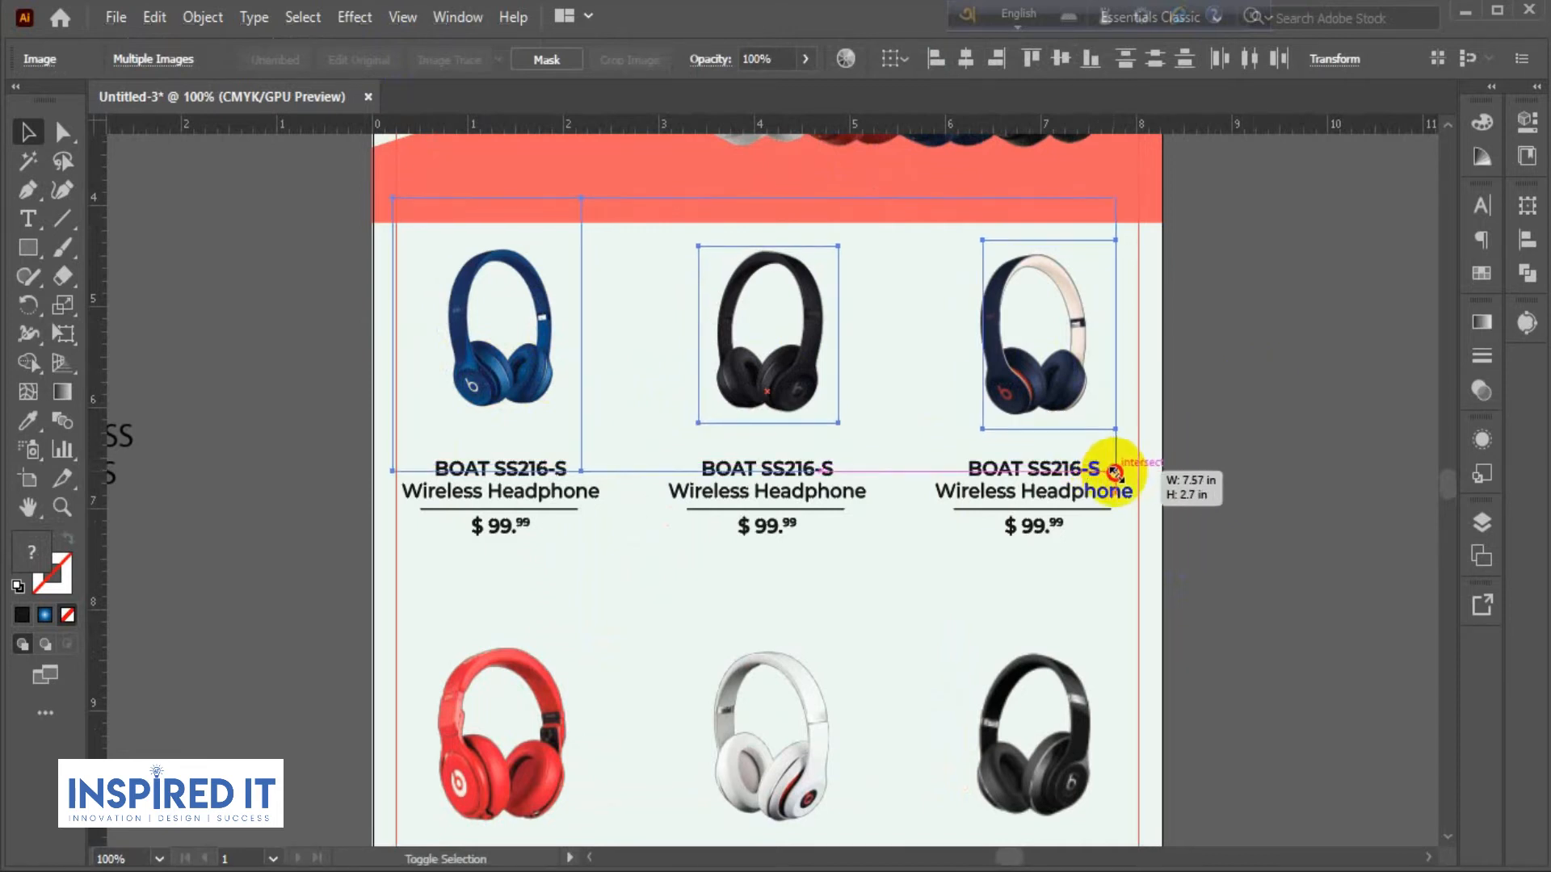
{"action": "left_click", "coordinate": [1234, 407]}
Centre the navy and cream headphone in the top row horizontally with the text block below it.
{"action": "left_click_drag", "start_coordinate": [1235, 408], "coordinate": [1122, 413]}
{"action": "left_click", "coordinate": [982, 467], "text": "shift"}
{"action": "left_click", "coordinate": [971, 421], "text": "shift"}
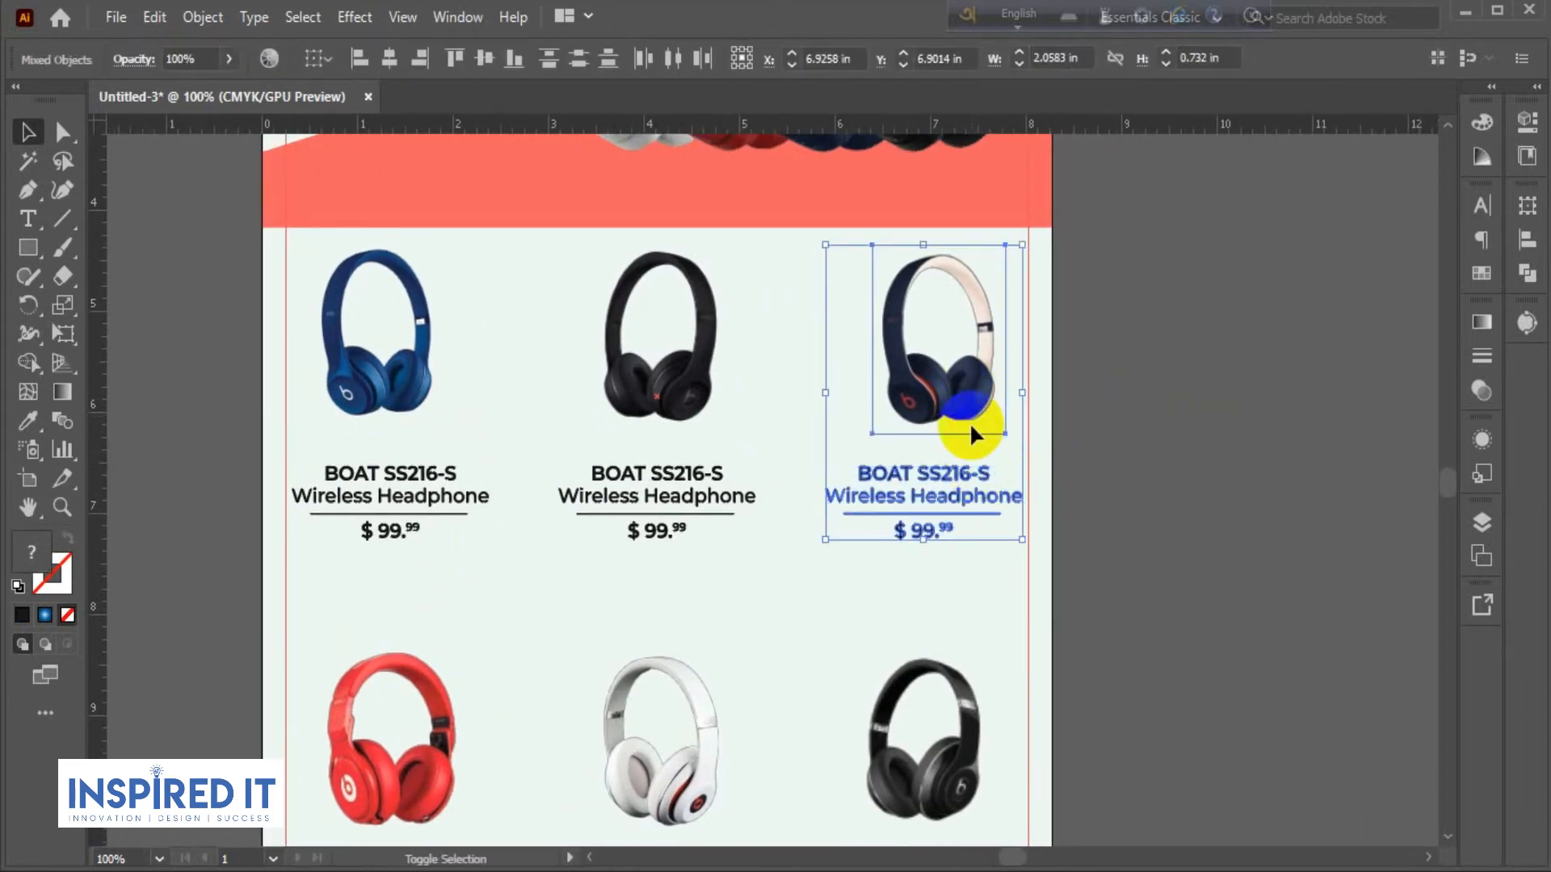
{"action": "left_click", "coordinate": [389, 58]}
{"action": "left_click", "coordinate": [1094, 404]}
Centre the black headphone in the top row horizontally with its own text block.
{"action": "left_click", "coordinate": [722, 485]}
{"action": "left_click", "coordinate": [692, 398], "text": "shift"}
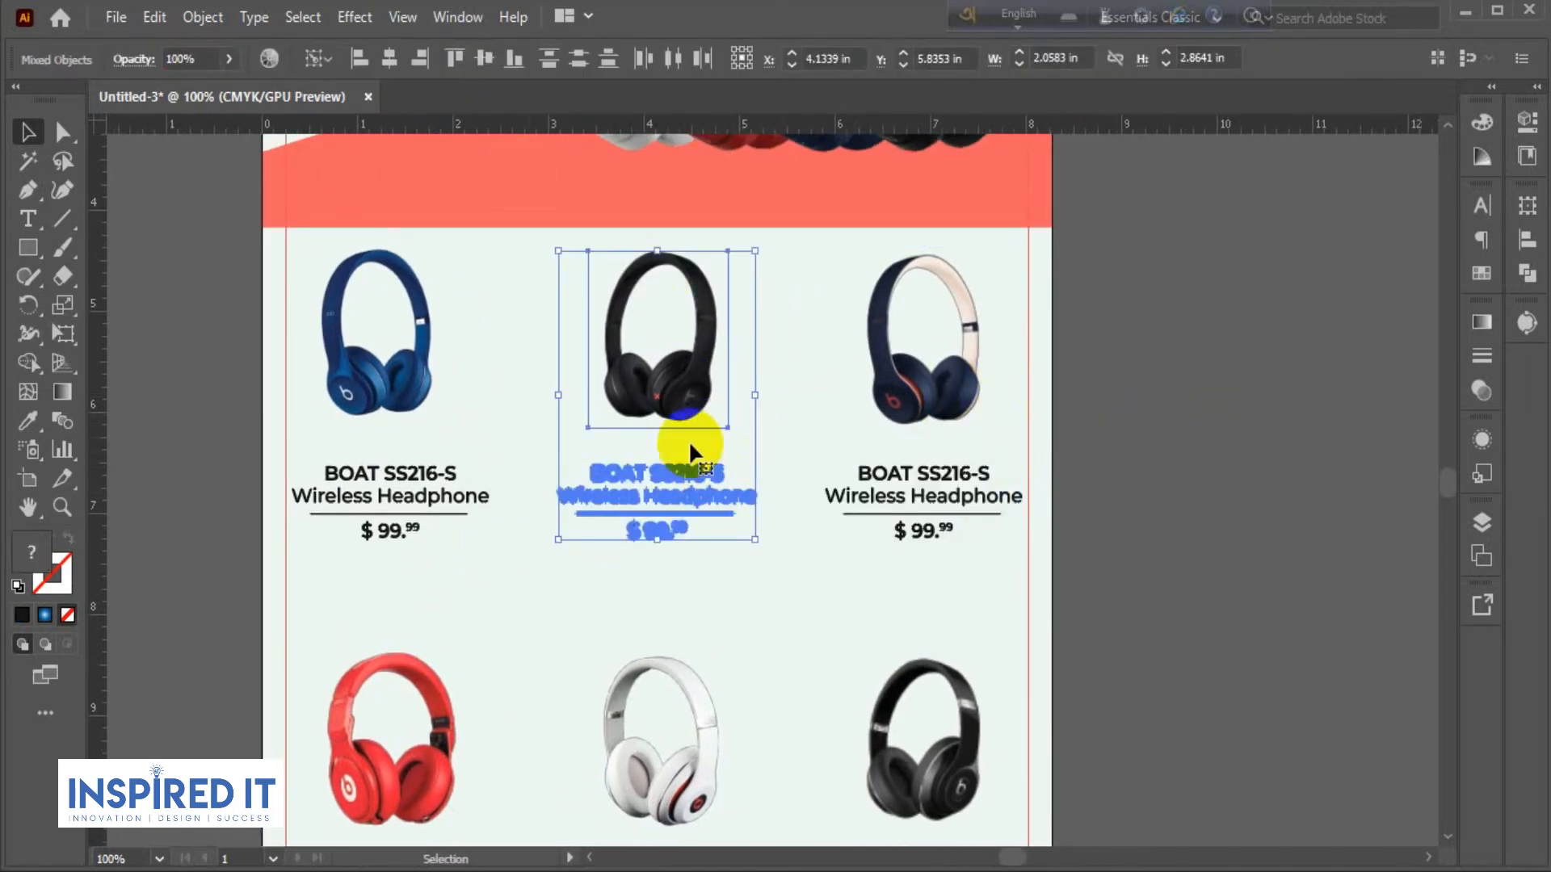
{"action": "left_click", "coordinate": [391, 60]}
{"action": "left_click", "coordinate": [1144, 406]}
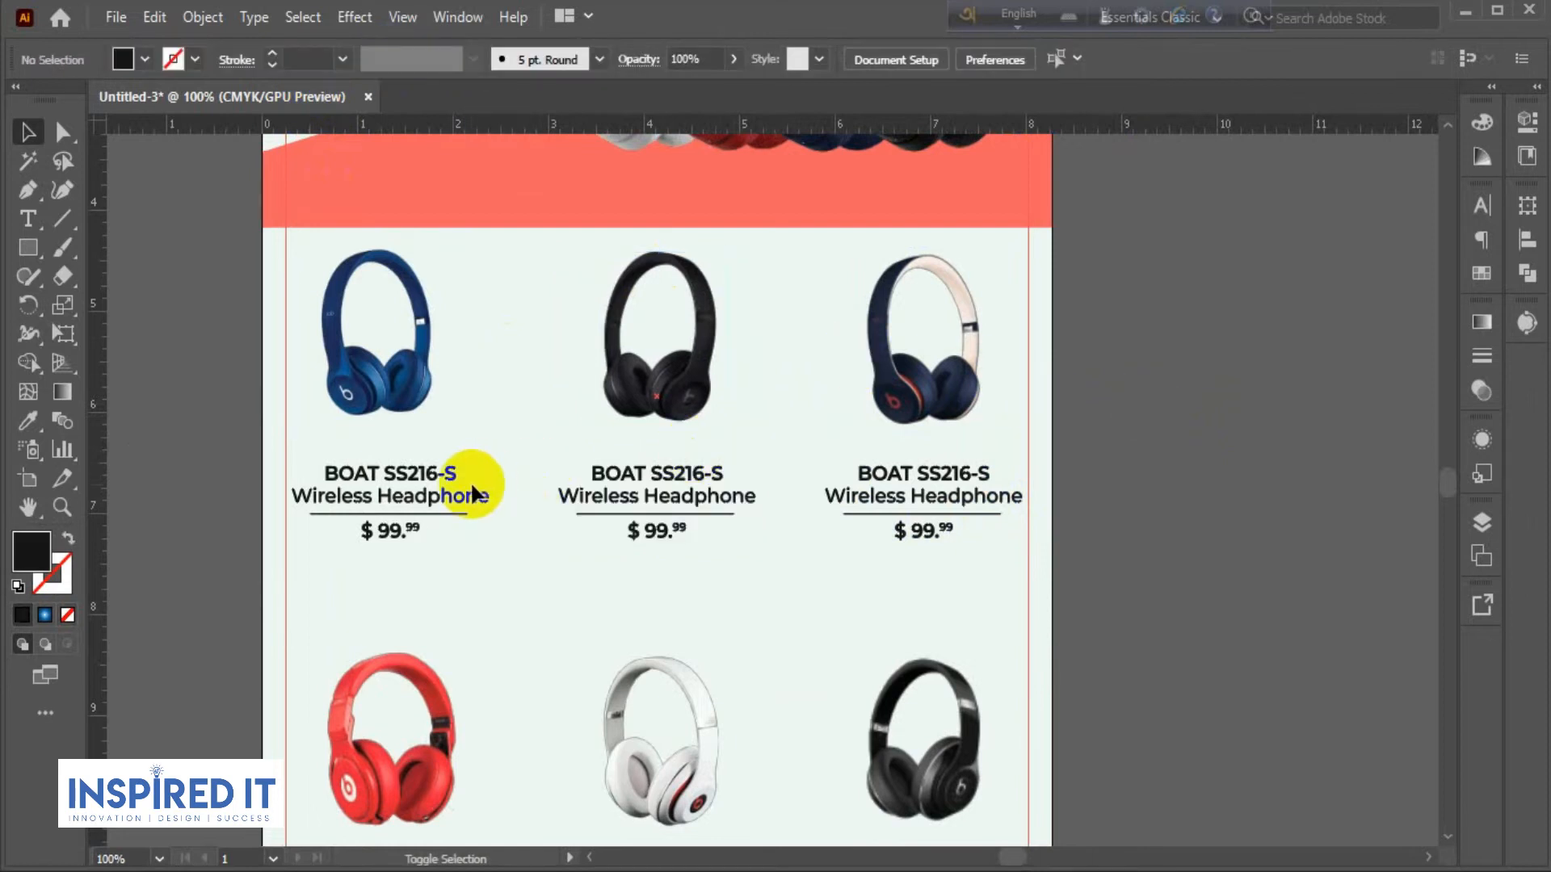
Centre the blue headphone in the top row horizontally with the text block below it.
{"action": "left_click", "coordinate": [460, 506]}
{"action": "left_click", "coordinate": [386, 389], "text": "shift"}
{"action": "left_click", "coordinate": [388, 59]}
{"action": "left_click", "coordinate": [1123, 495]}
{"action": "key", "text": "ctrl+minus"}
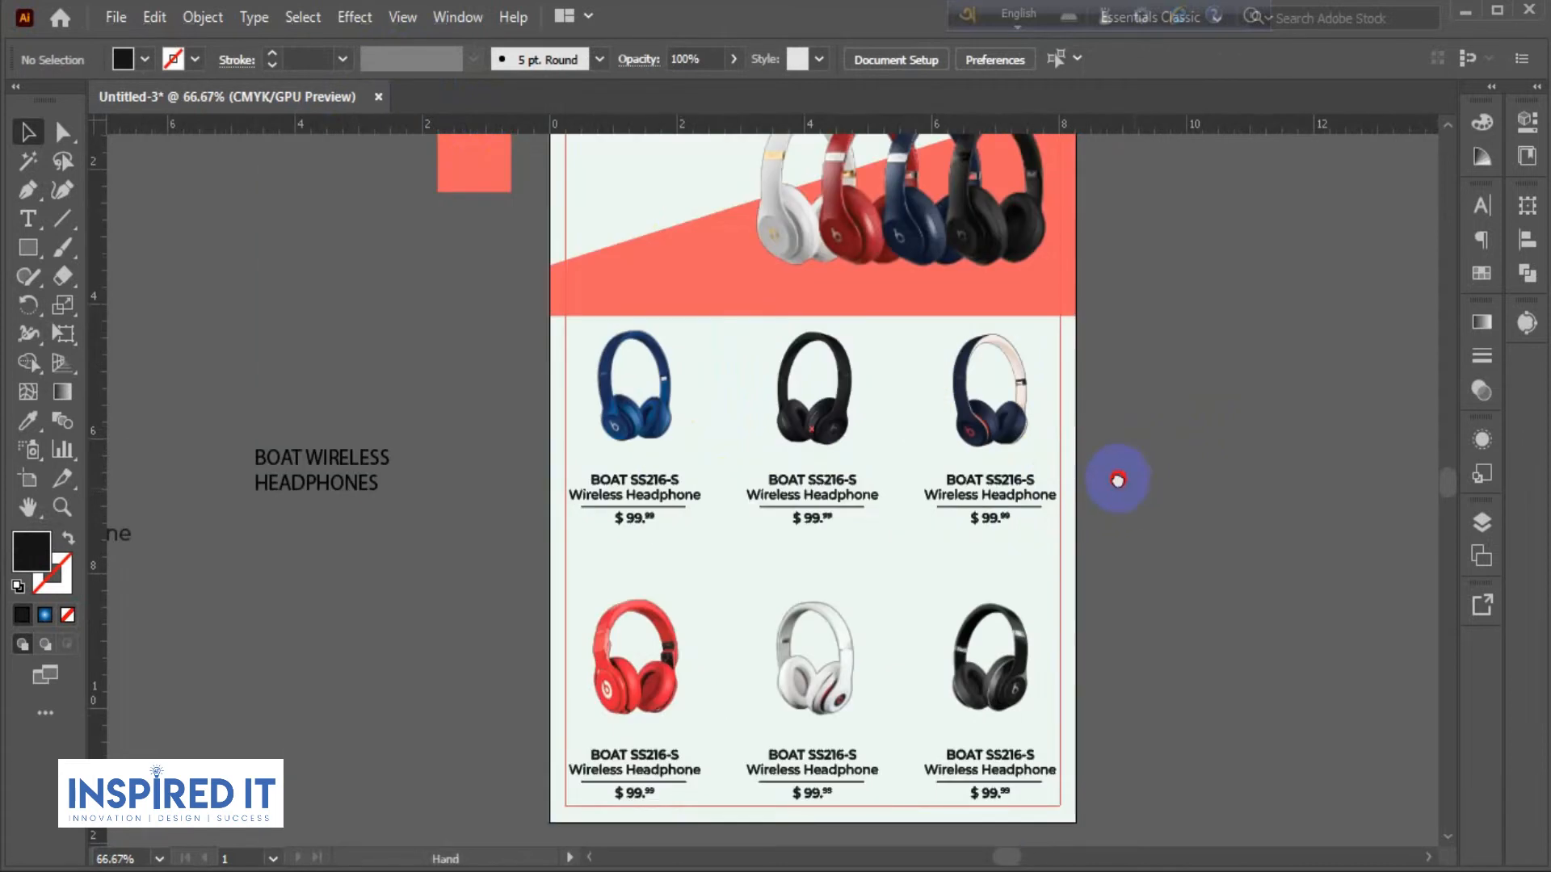
Ungroup the three text blocks in the top row so their lines can be selected separately.
{"action": "left_click", "coordinate": [732, 492]}
{"action": "scroll", "coordinate": [732, 491], "scroll_direction": "up", "scroll_amount": 2}
{"action": "right_click", "coordinate": [748, 395]}
{"action": "left_click", "coordinate": [627, 619]}
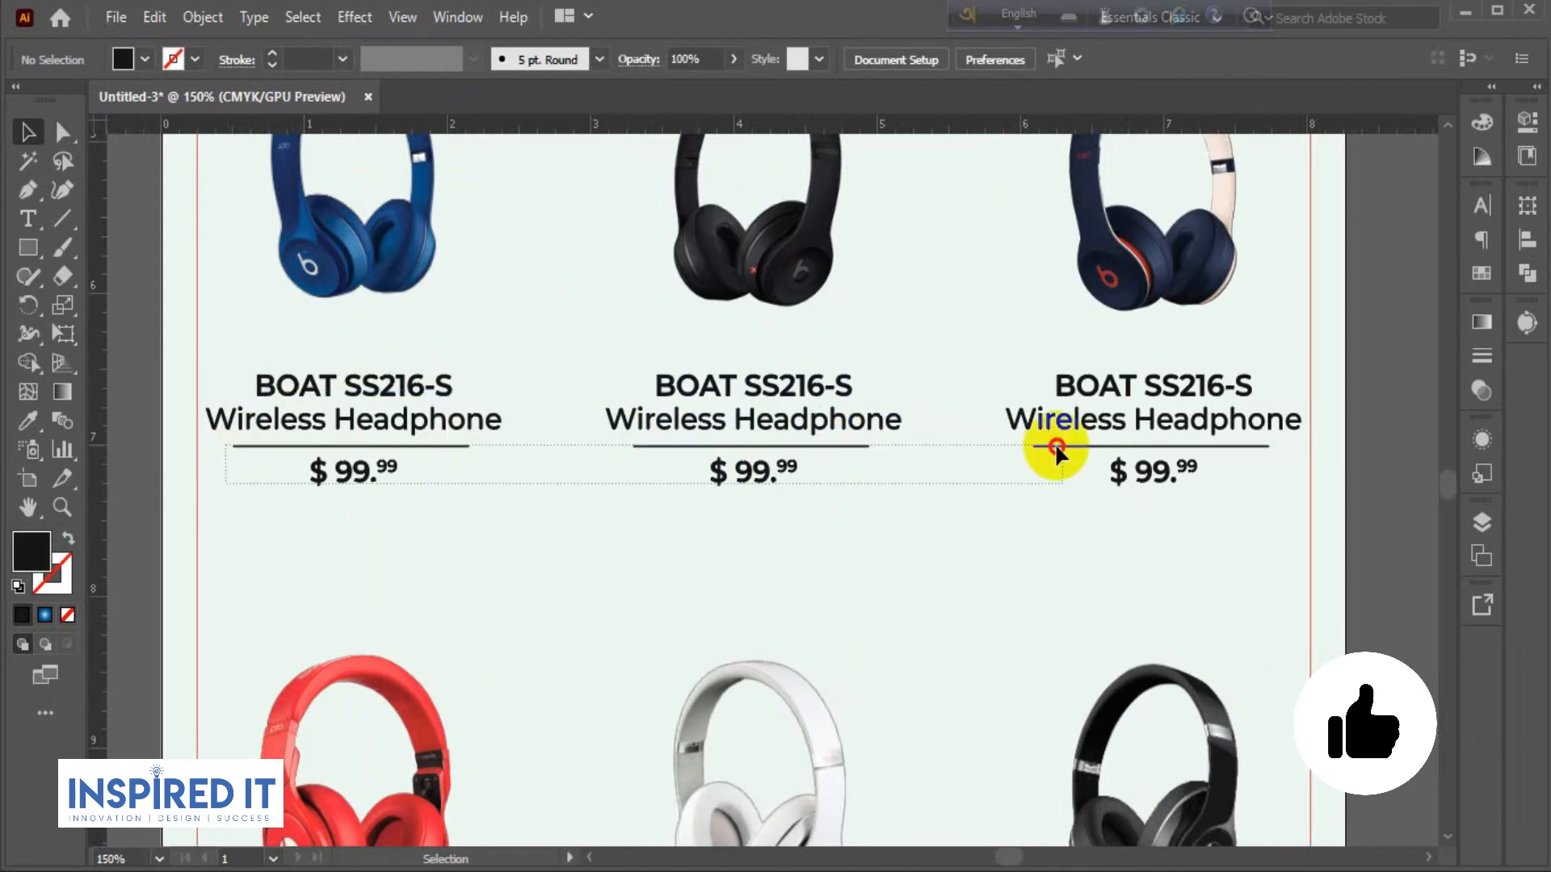
{"action": "left_click", "coordinate": [1177, 416]}
{"action": "right_click", "coordinate": [1186, 418]}
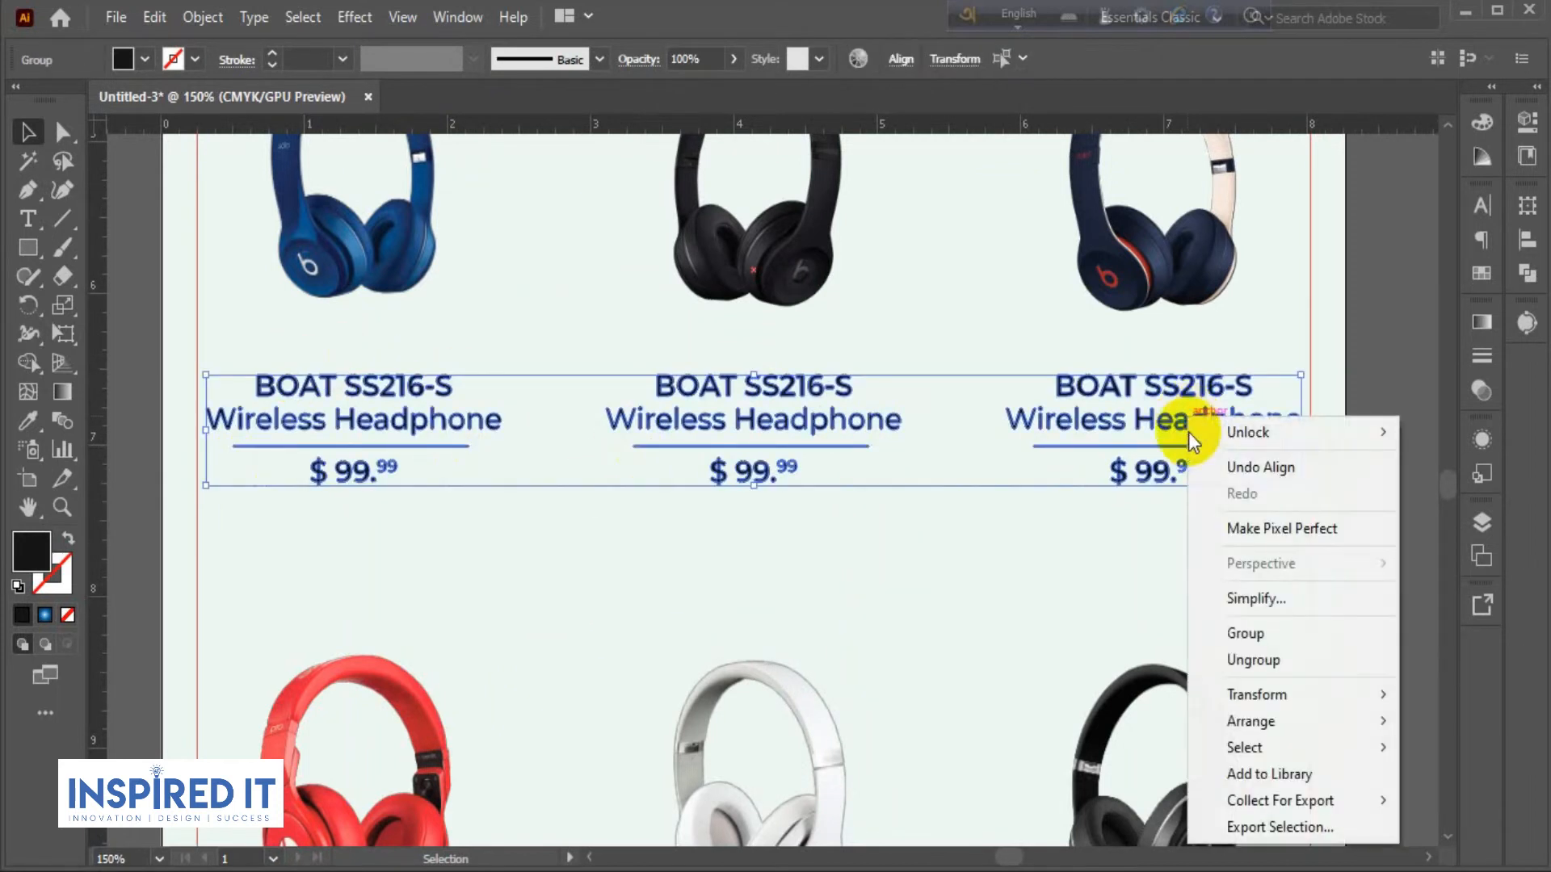
{"action": "left_click", "coordinate": [1239, 634]}
{"action": "left_click", "coordinate": [1214, 642]}
Recolour the three top-row "BOAT SS216-S" names coral by sampling the banner with the Eyedropper.
{"action": "left_click", "coordinate": [1153, 389]}
{"action": "left_click", "coordinate": [710, 383], "text": "shift"}
{"action": "left_click", "coordinate": [417, 386], "text": "shift"}
{"action": "scroll", "coordinate": [442, 393], "scroll_direction": "down", "scroll_amount": 2}
{"action": "scroll", "coordinate": [442, 394], "scroll_direction": "down", "scroll_amount": 1}
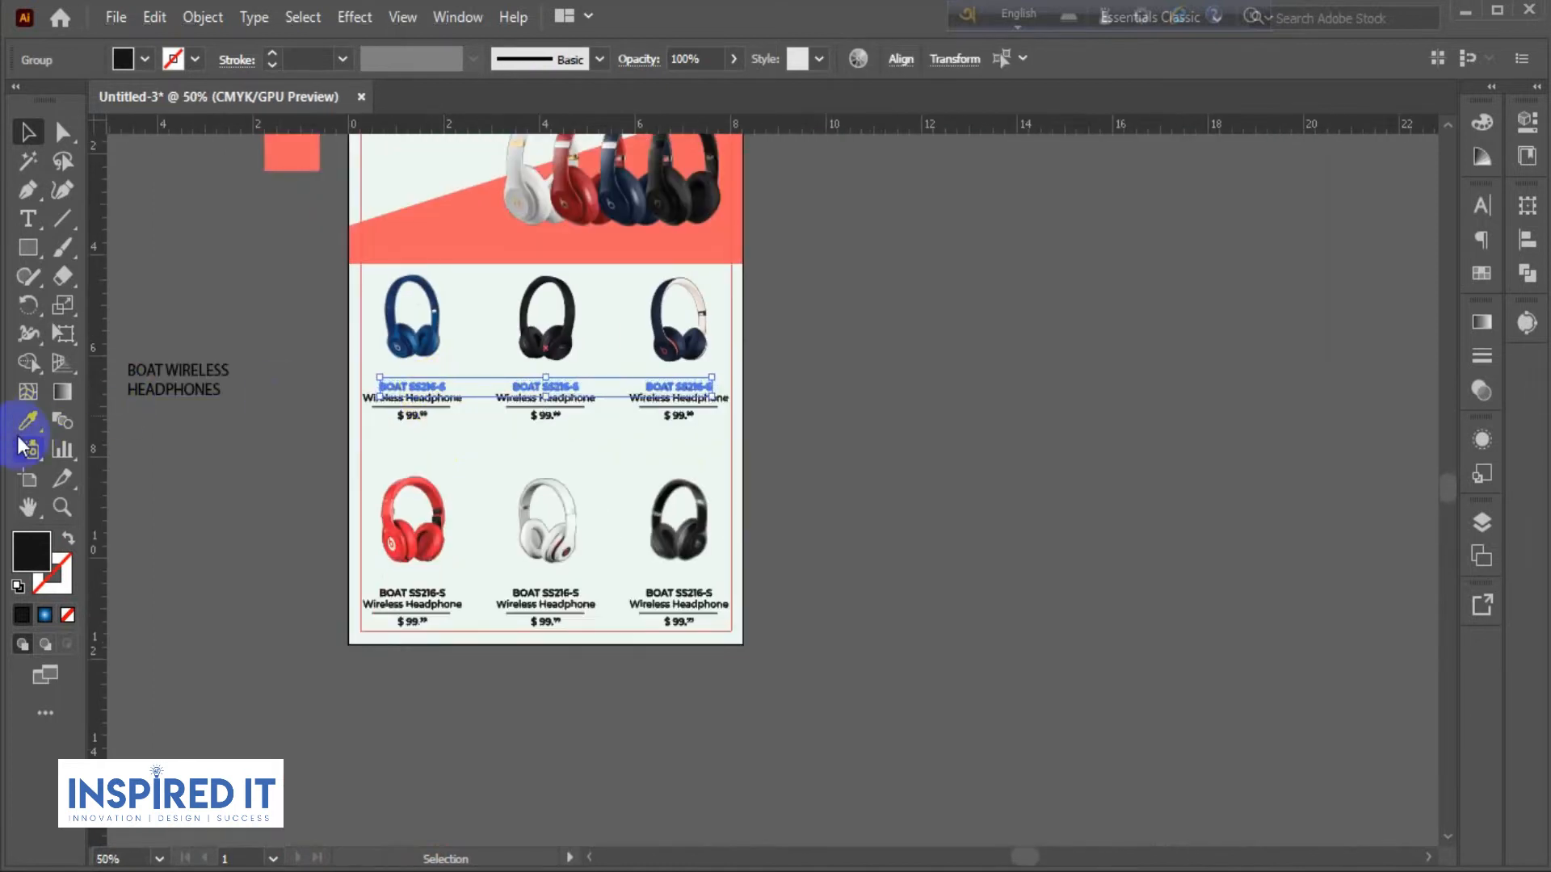
{"action": "left_click", "coordinate": [28, 421]}
{"action": "left_click", "coordinate": [429, 226]}
{"action": "left_click", "coordinate": [29, 134]}
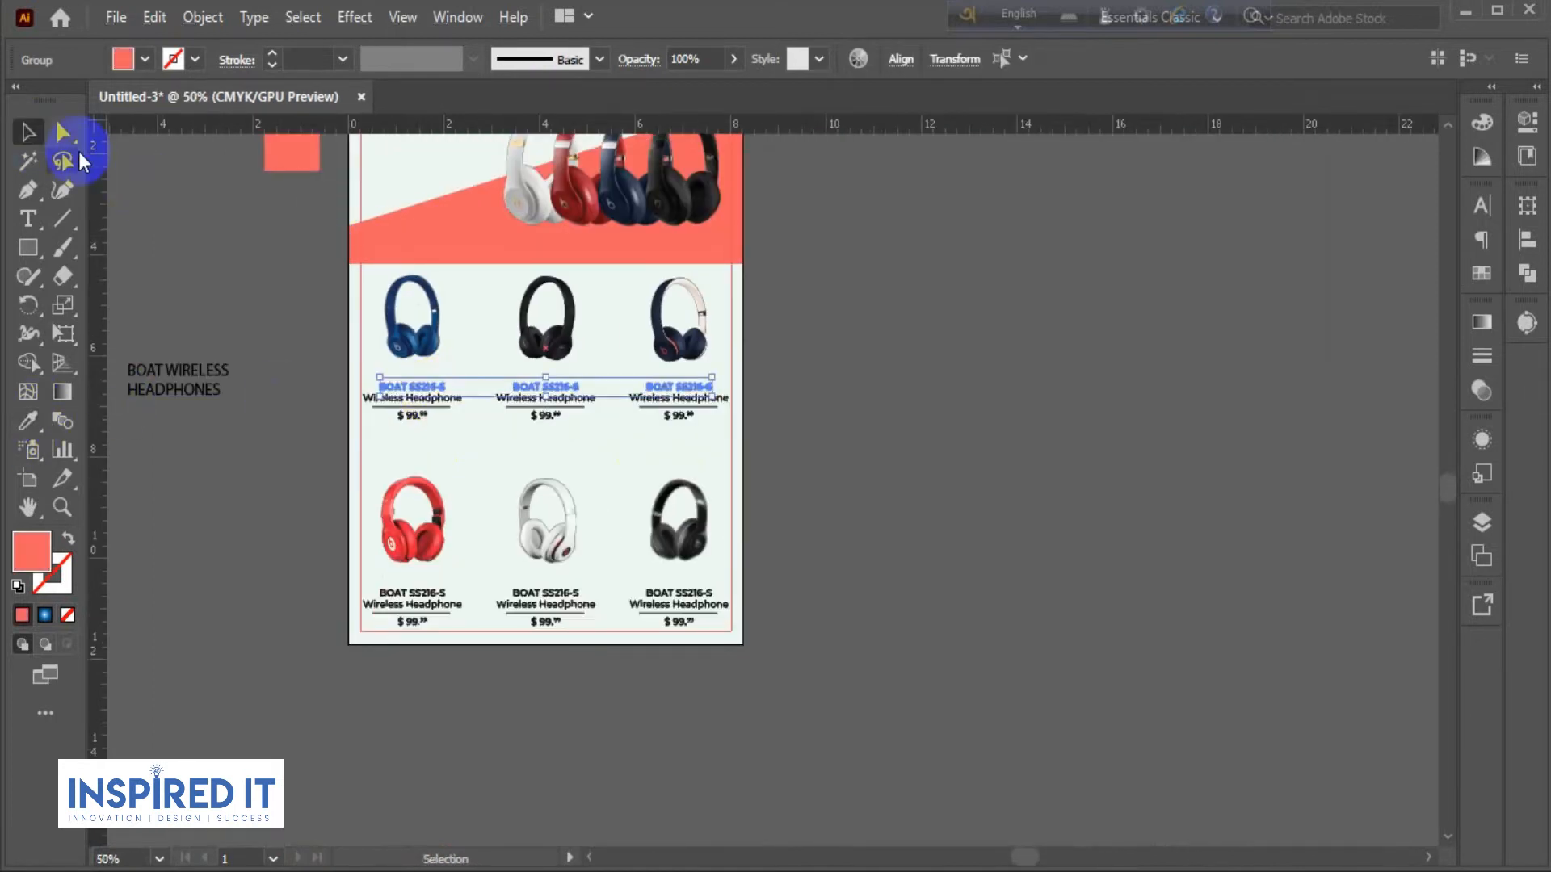
{"action": "left_click", "coordinate": [751, 380]}
Ungroup the three text blocks under the bottom-row headphones.
{"action": "scroll", "coordinate": [751, 380], "scroll_direction": "up", "scroll_amount": 1}
{"action": "left_click_drag", "start_coordinate": [798, 537], "coordinate": [1038, 370]}
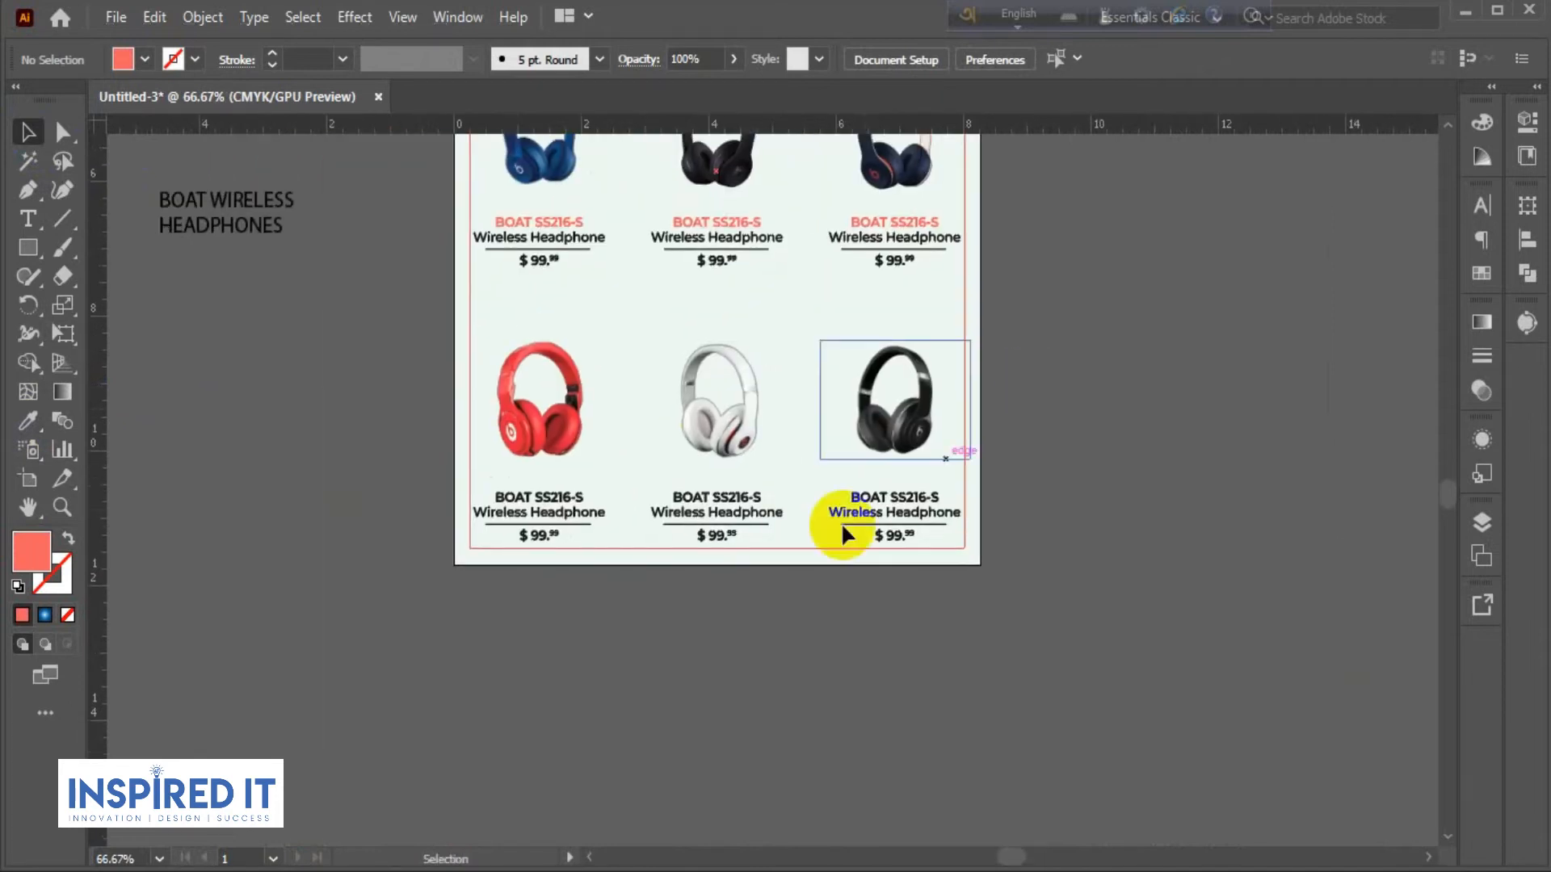
{"action": "scroll", "coordinate": [659, 610], "scroll_direction": "up", "scroll_amount": 2}
{"action": "left_click_drag", "start_coordinate": [349, 500], "coordinate": [1199, 394]}
{"action": "right_click", "coordinate": [1200, 394]}
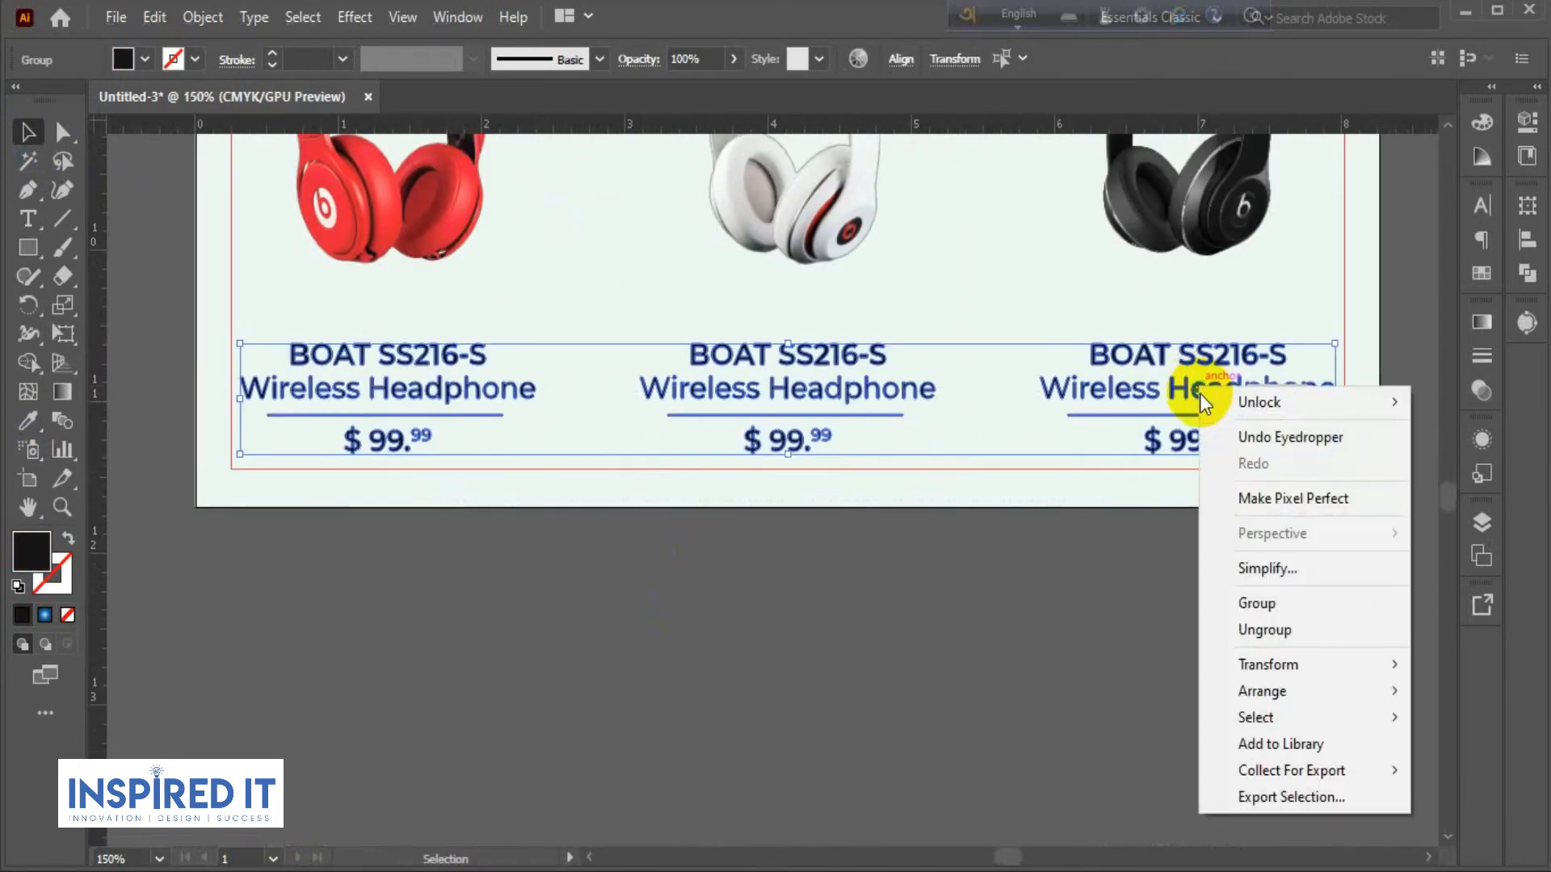
{"action": "left_click", "coordinate": [1272, 637]}
{"action": "left_click", "coordinate": [304, 598]}
{"action": "right_click", "coordinate": [1200, 386]}
{"action": "left_click", "coordinate": [1042, 452]}
Recolour the three bottom-row "BOAT SS216-S" names coral by sampling the banner with the Eyedropper.
{"action": "left_click_drag", "start_coordinate": [422, 305], "coordinate": [1186, 363]}
{"action": "scroll", "coordinate": [509, 574], "scroll_direction": "down", "scroll_amount": 3}
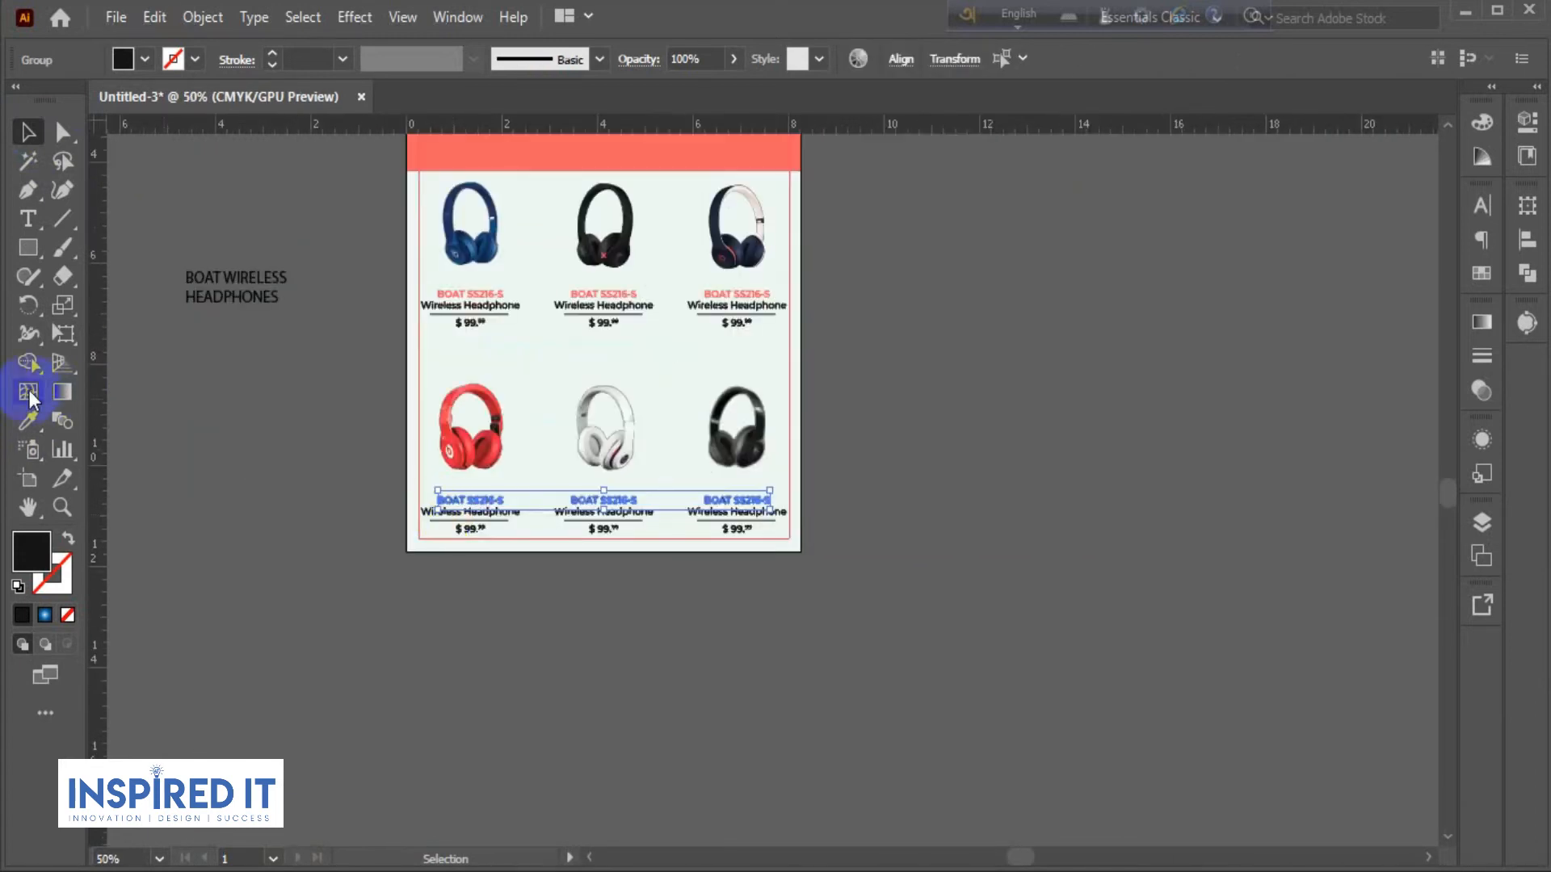
{"action": "left_click", "coordinate": [29, 420]}
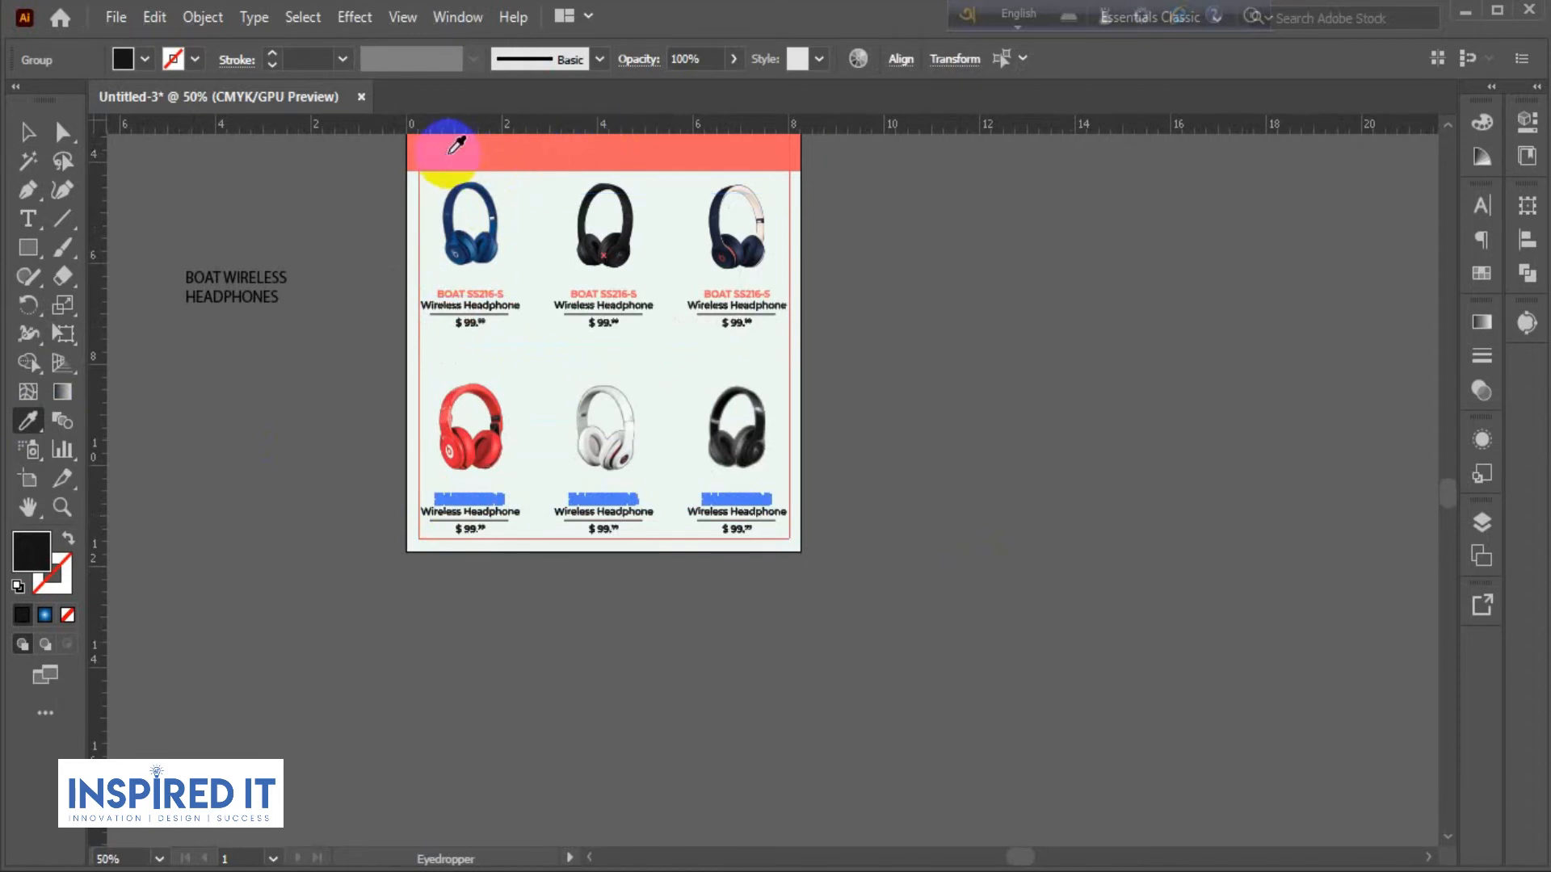
{"action": "left_click", "coordinate": [450, 139]}
{"action": "left_click", "coordinate": [28, 132]}
{"action": "left_click", "coordinate": [365, 610]}
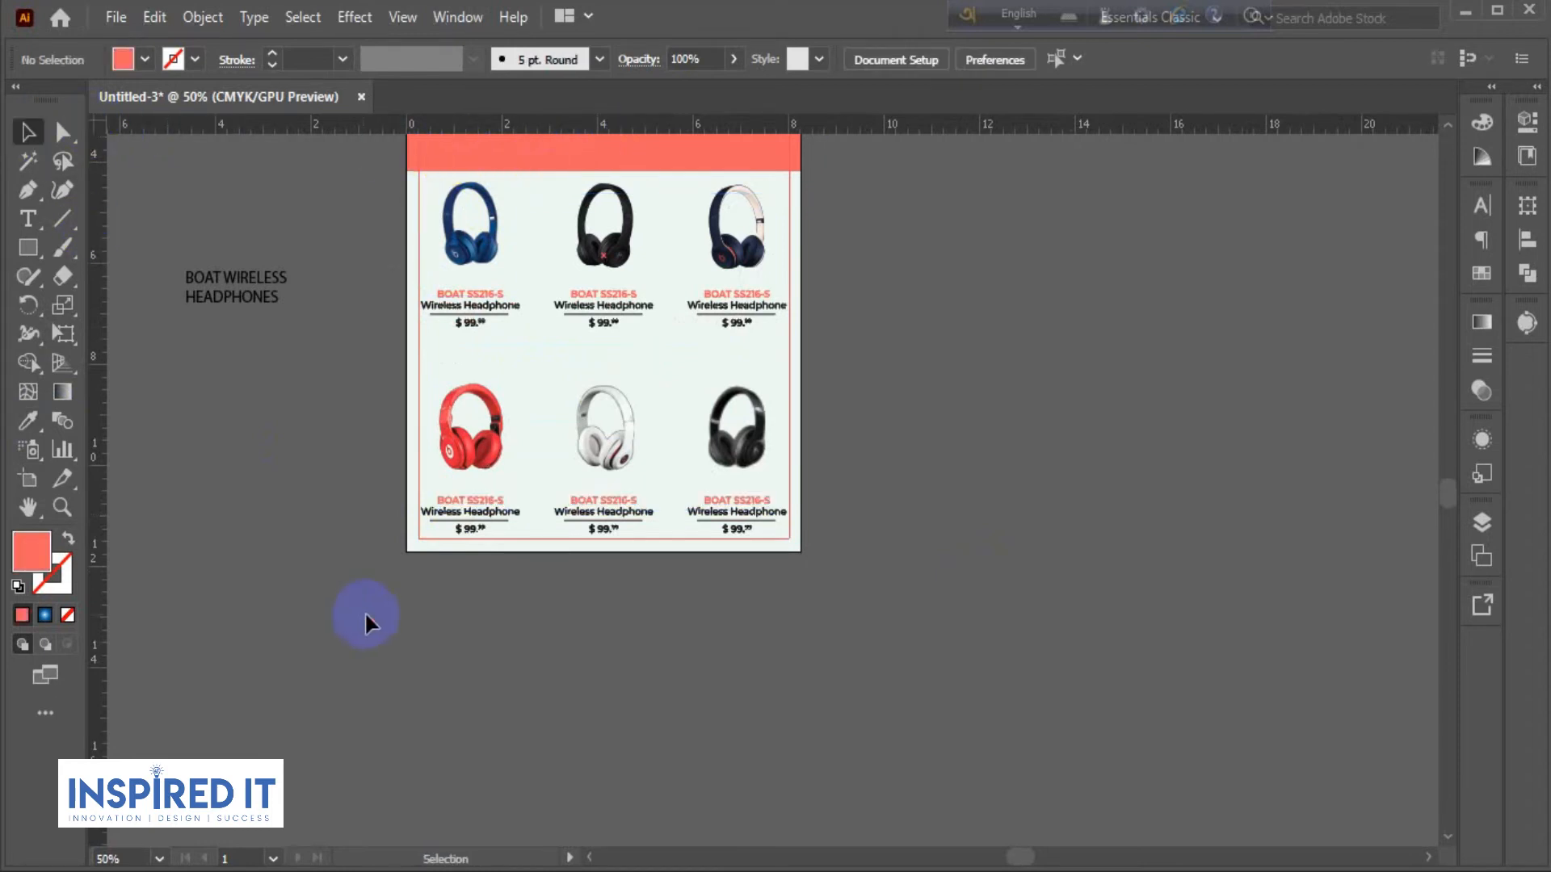
Recolour the "$ 99.99" prices in both rows coral by sampling a product name with the Eyedropper.
{"action": "scroll", "coordinate": [606, 550], "scroll_direction": "up", "scroll_amount": 3}
{"action": "scroll", "coordinate": [679, 711], "scroll_direction": "up", "scroll_amount": 2}
{"action": "scroll", "coordinate": [755, 683], "scroll_direction": "down", "scroll_amount": 2}
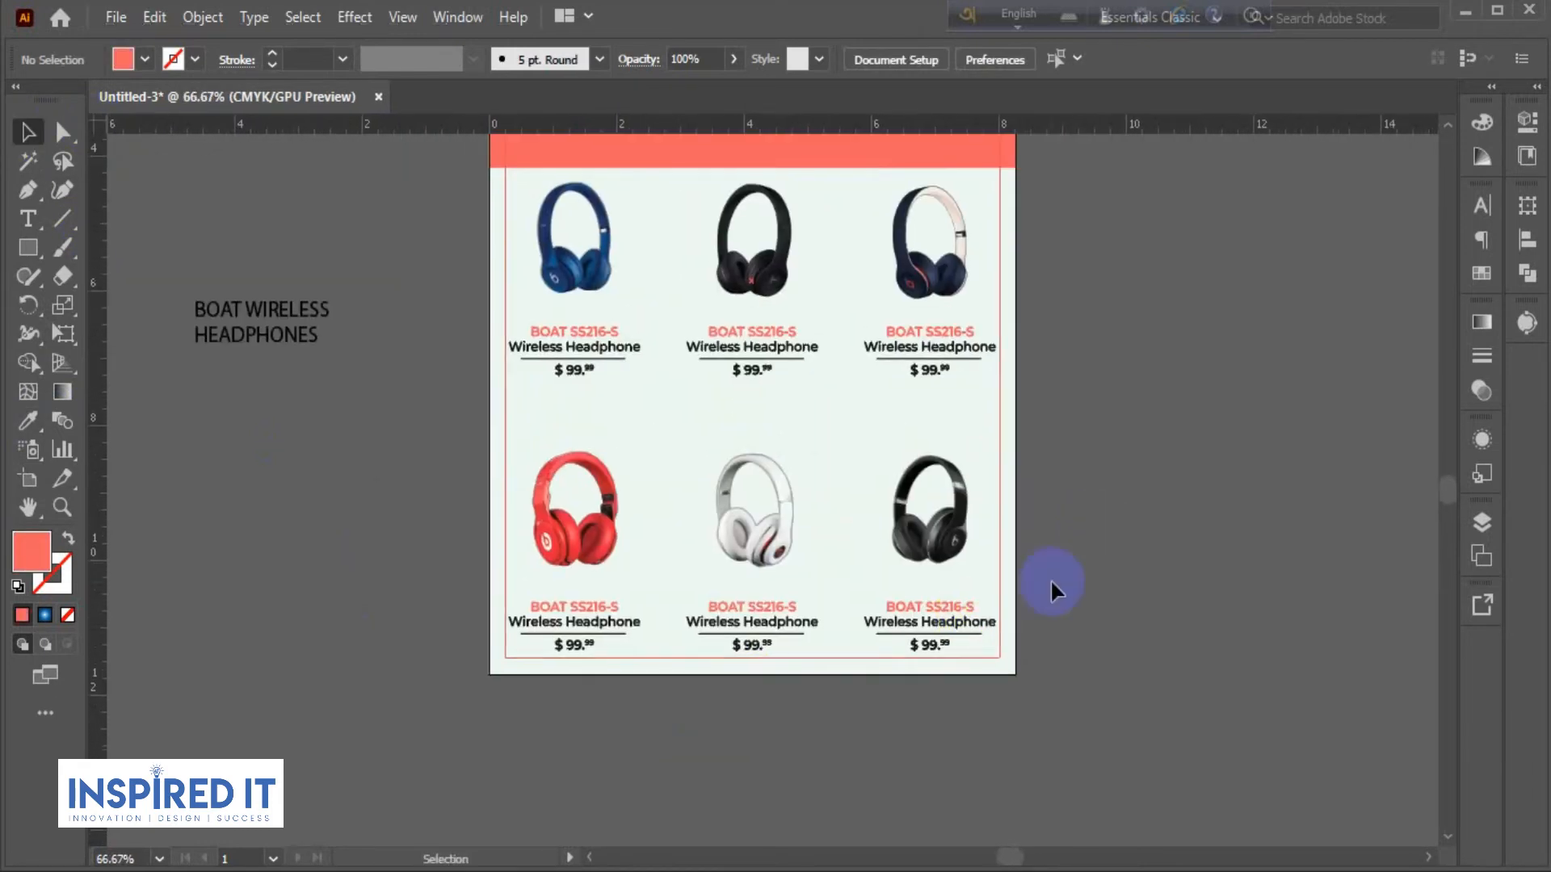
{"action": "scroll", "coordinate": [858, 698], "scroll_direction": "up", "scroll_amount": 2}
{"action": "scroll", "coordinate": [598, 632], "scroll_direction": "down", "scroll_amount": 1}
{"action": "left_click_drag", "start_coordinate": [322, 619], "coordinate": [953, 579]}
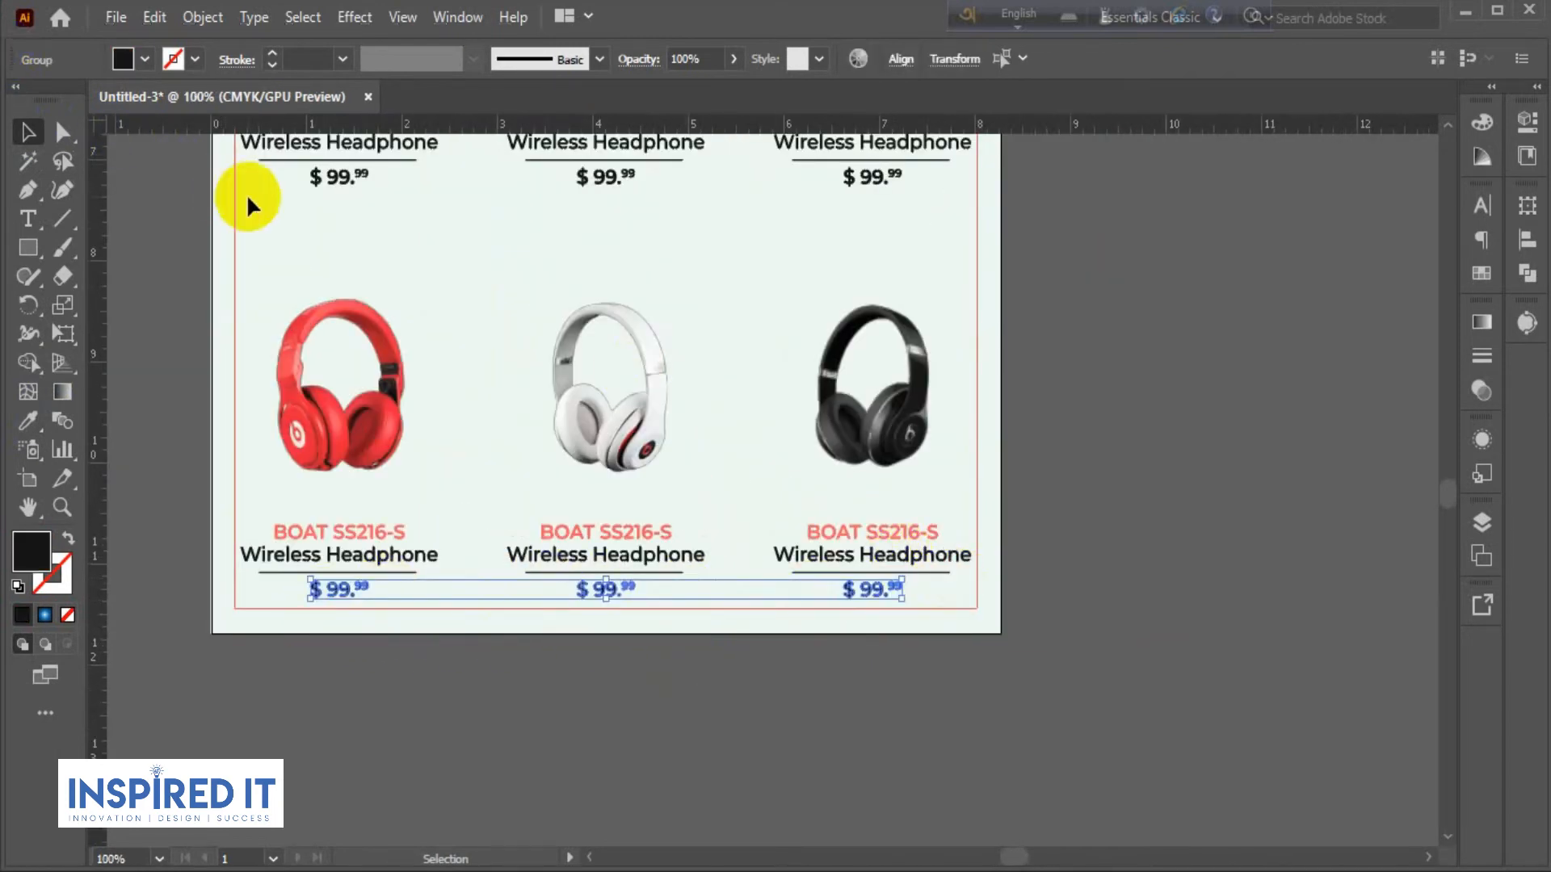
{"action": "left_click_drag", "start_coordinate": [292, 201], "coordinate": [1031, 181]}
{"action": "scroll", "coordinate": [942, 236], "scroll_direction": "down", "scroll_amount": 3}
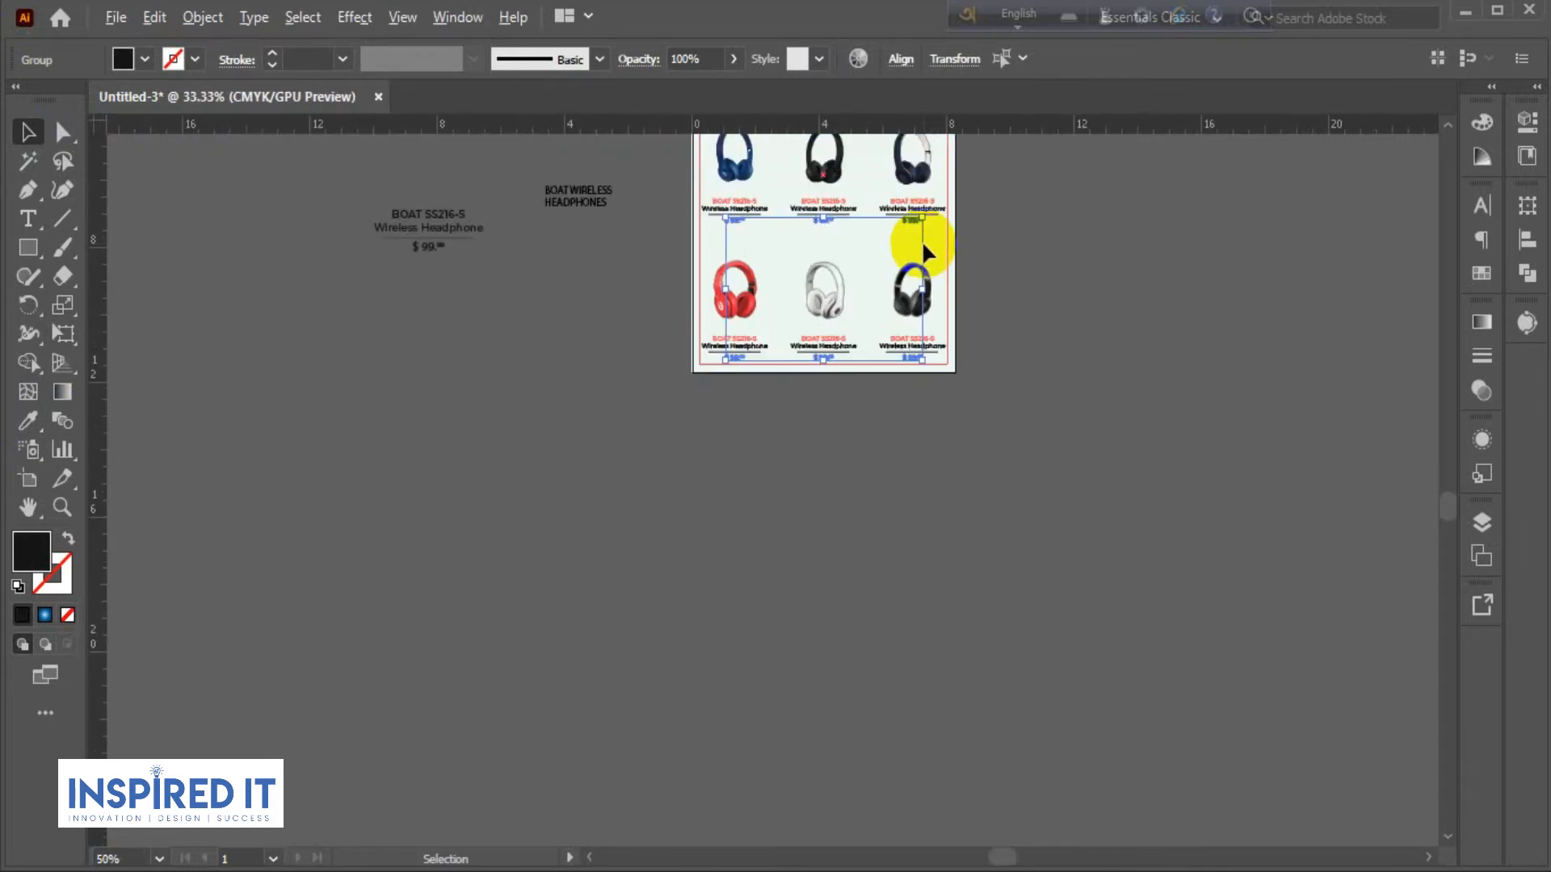
{"action": "left_click", "coordinate": [29, 422]}
{"action": "scroll", "coordinate": [789, 207], "scroll_direction": "up", "scroll_amount": 4}
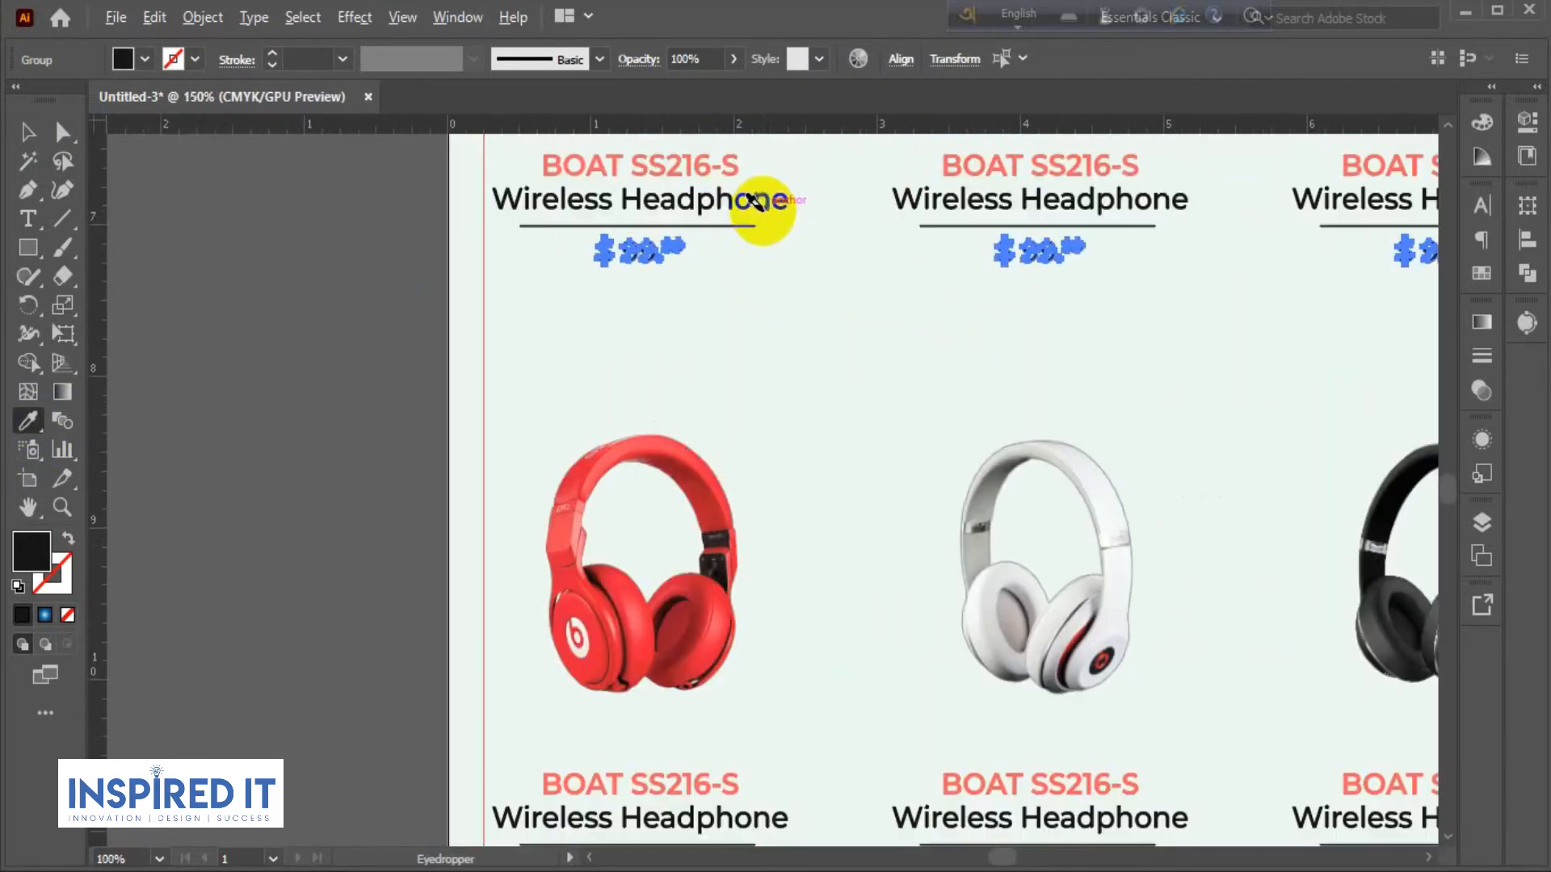
{"action": "left_click", "coordinate": [731, 169]}
{"action": "left_click", "coordinate": [27, 132]}
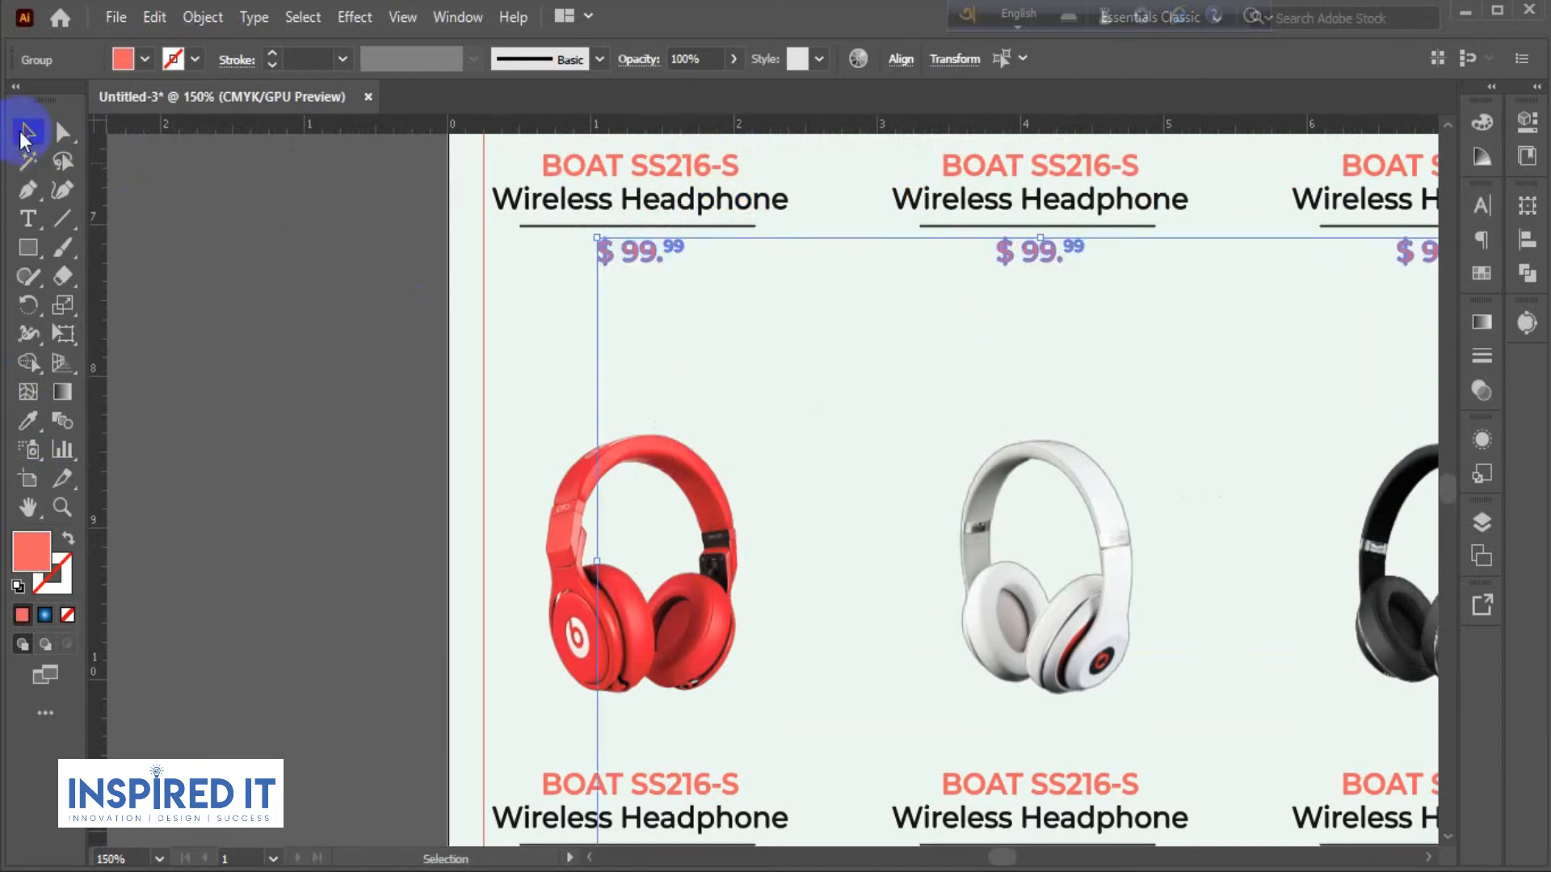
{"action": "left_click", "coordinate": [247, 349]}
Group the name, description, line and price under the blue headphone into one text block.
{"action": "scroll", "coordinate": [247, 349], "scroll_direction": "down", "scroll_amount": 2}
{"action": "scroll", "coordinate": [245, 346], "scroll_direction": "down", "scroll_amount": 1}
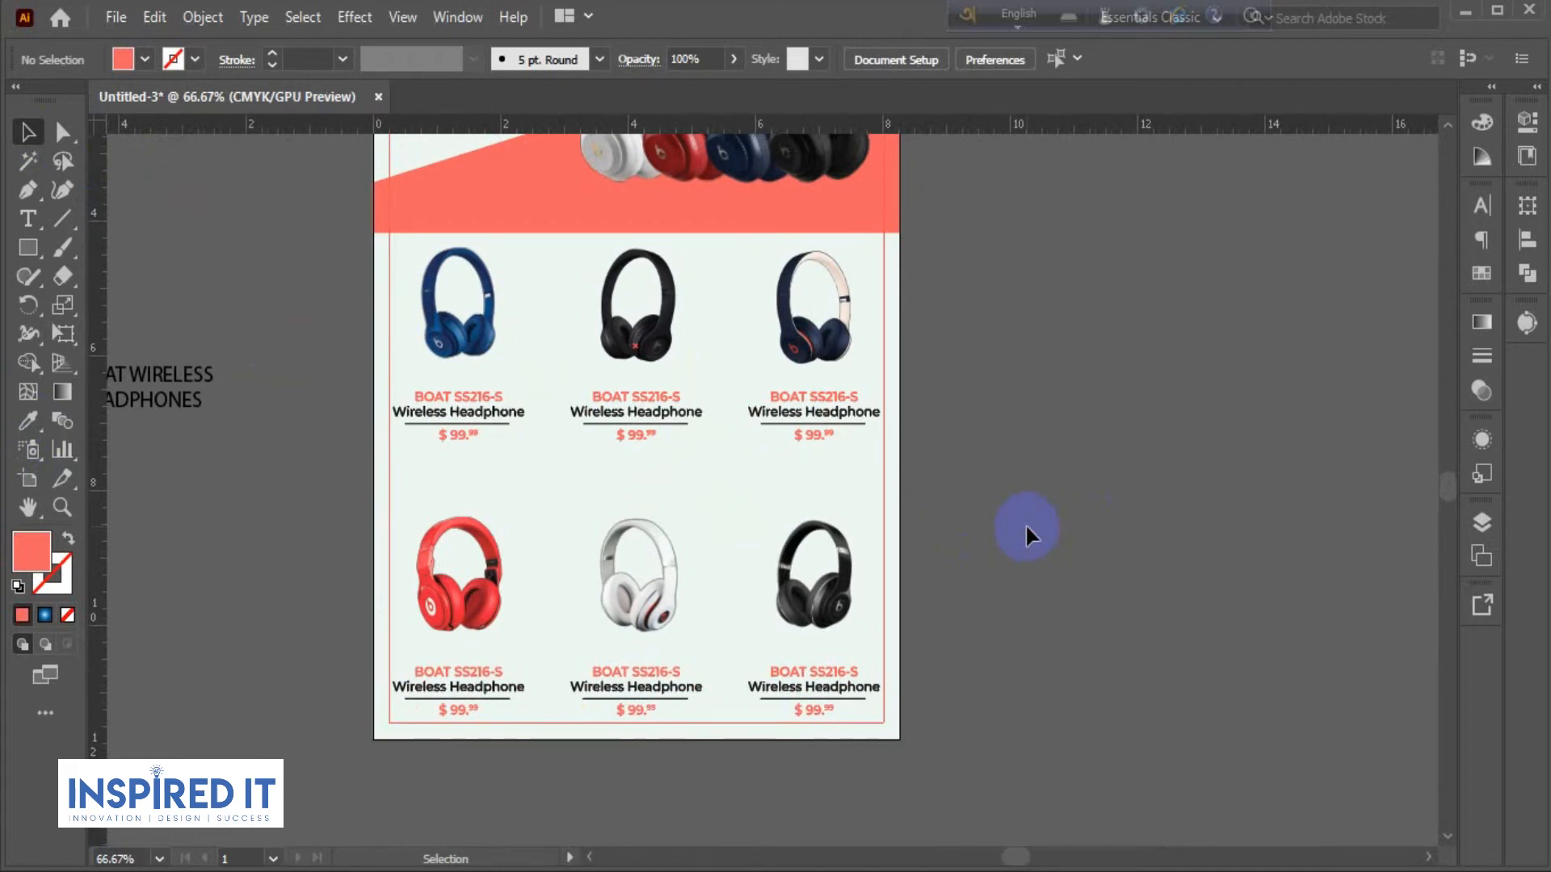
{"action": "scroll", "coordinate": [1025, 523], "scroll_direction": "down", "scroll_amount": 1}
{"action": "scroll", "coordinate": [977, 532], "scroll_direction": "up", "scroll_amount": 1}
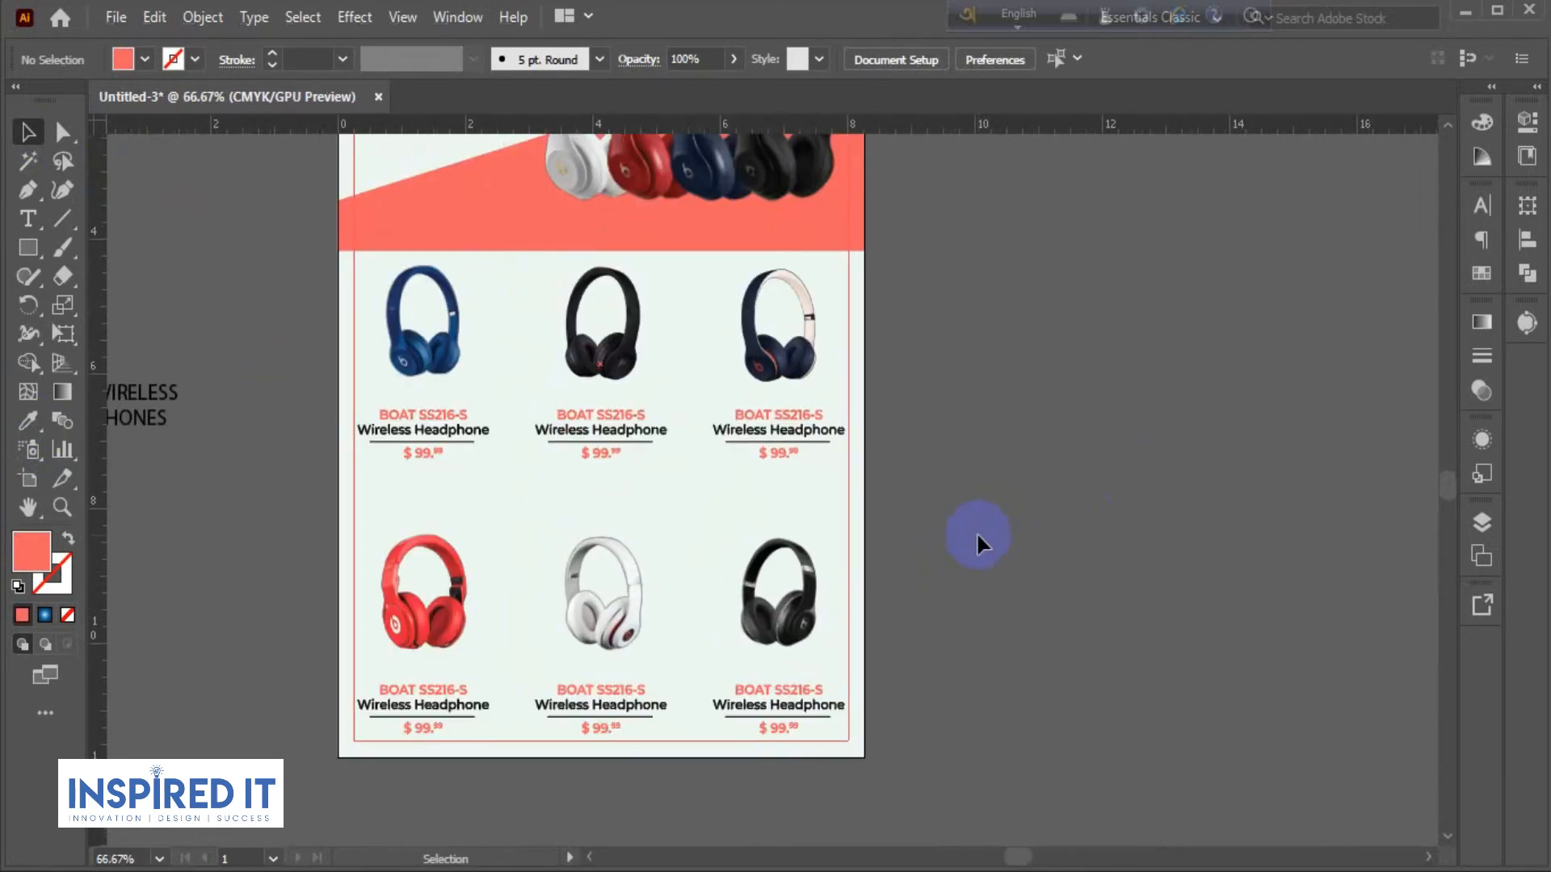
{"action": "left_click", "coordinate": [487, 417]}
{"action": "left_click", "coordinate": [891, 489]}
{"action": "scroll", "coordinate": [420, 453], "scroll_direction": "up", "scroll_amount": 1}
{"action": "scroll", "coordinate": [420, 453], "scroll_direction": "up", "scroll_amount": 1}
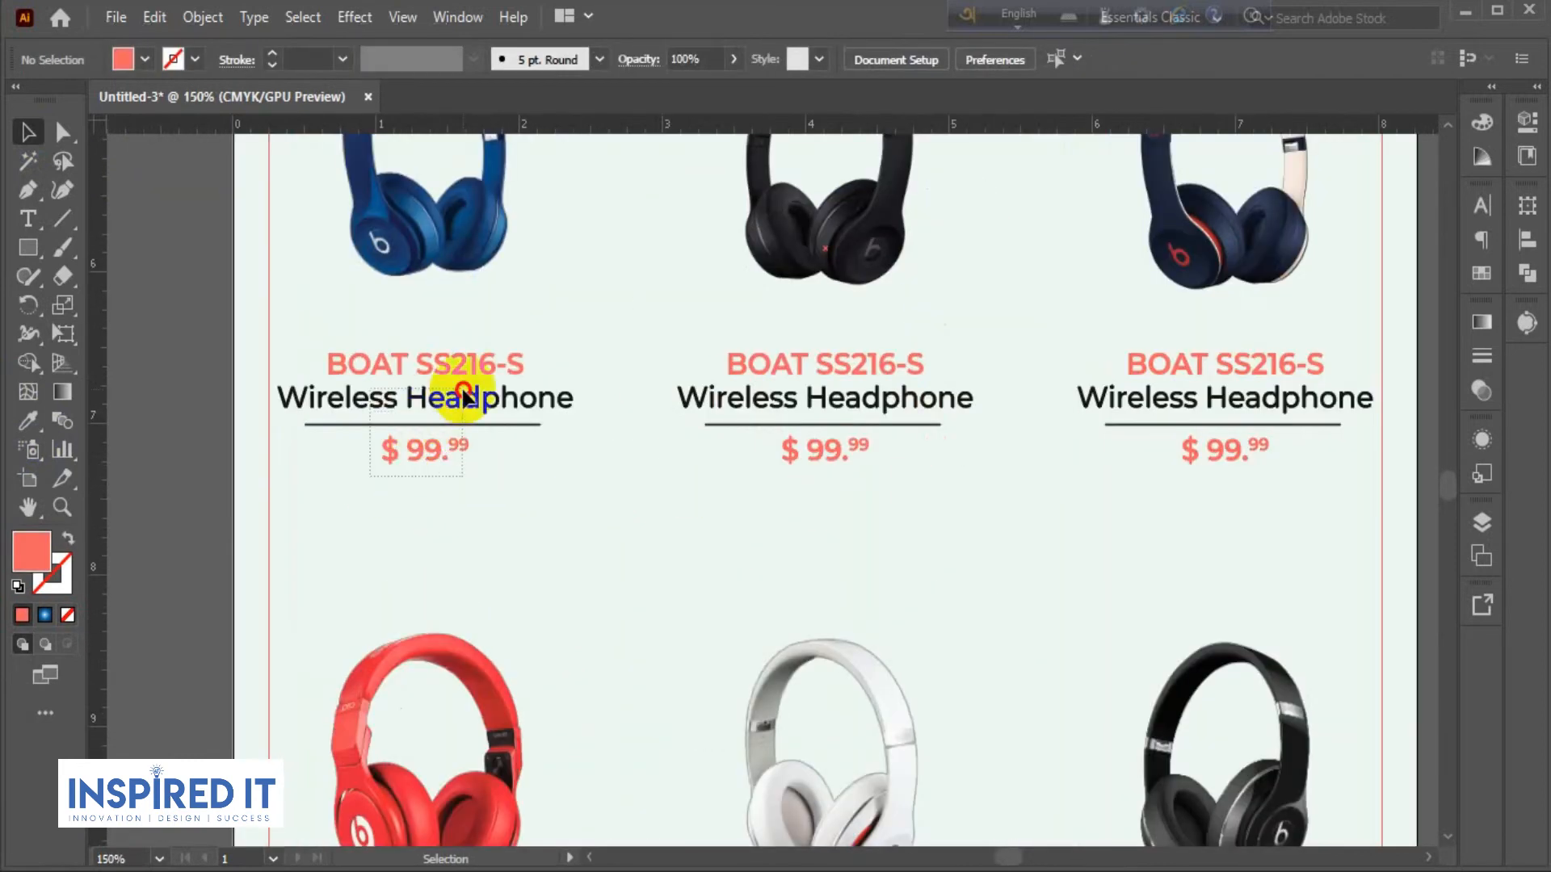
{"action": "left_click", "coordinate": [473, 360]}
{"action": "left_click", "coordinate": [623, 564]}
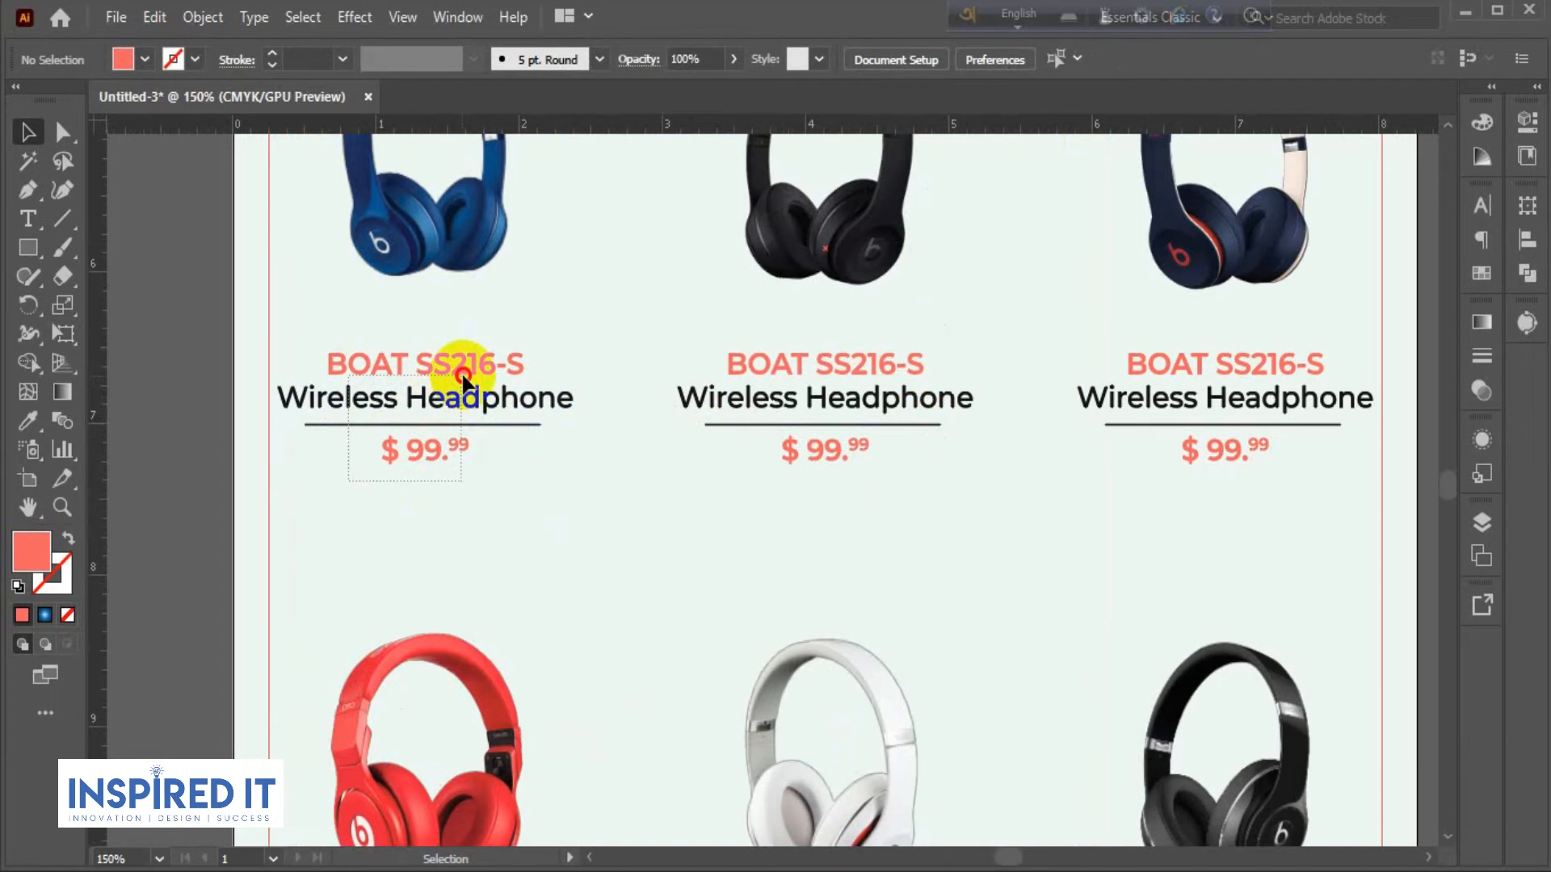
{"action": "left_click", "coordinate": [449, 362]}
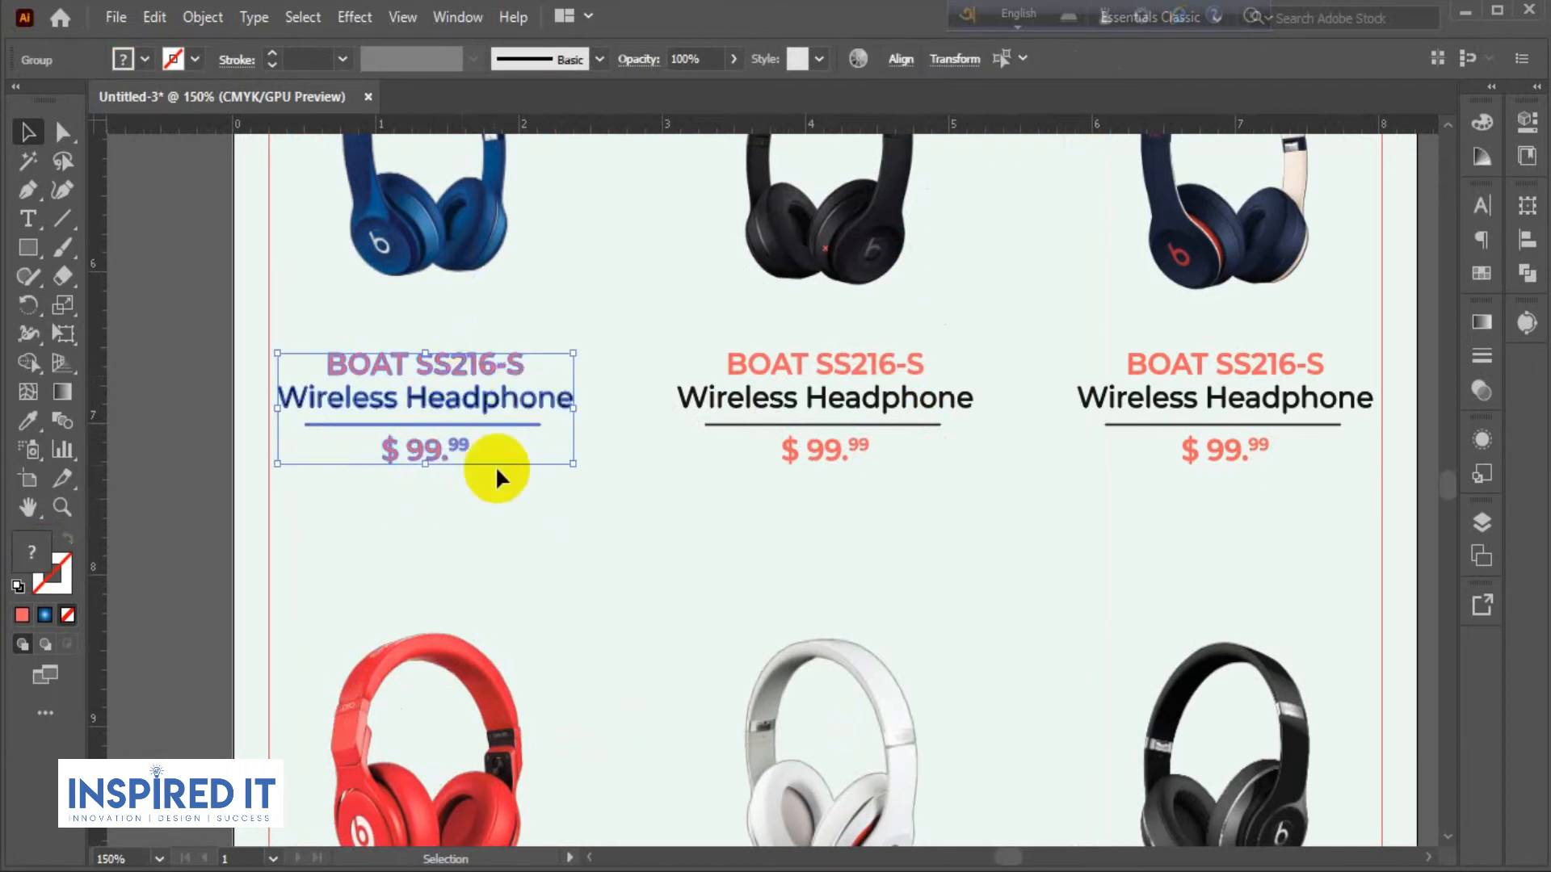
{"action": "left_click", "coordinate": [557, 529]}
Group the text under the top row's black headphone and under its navy and cream headphone as separate blocks.
{"action": "left_click_drag", "start_coordinate": [798, 537], "coordinate": [848, 360]}
{"action": "left_click_drag", "start_coordinate": [1188, 536], "coordinate": [1274, 393]}
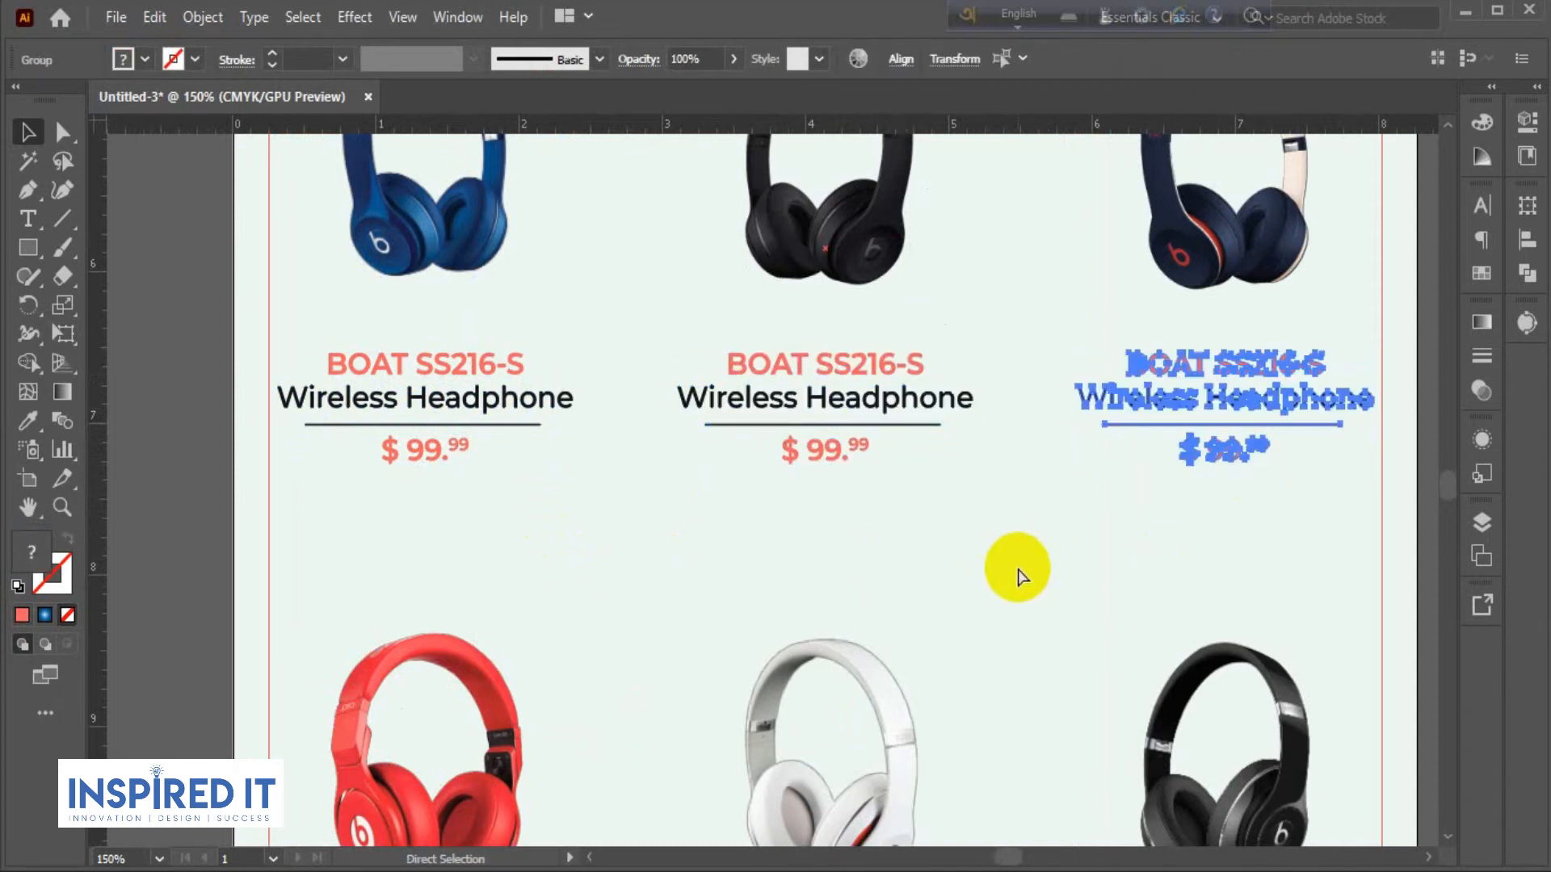
{"action": "left_click", "coordinate": [821, 543]}
Group the name, description, line and price under each bottom-row headphone into its own text block.
{"action": "key", "text": "ctrl+minus"}
{"action": "key", "text": "ctrl+minus"}
{"action": "scroll", "coordinate": [594, 611], "scroll_direction": "down", "scroll_amount": 3}
{"action": "scroll", "coordinate": [594, 611], "scroll_direction": "up", "scroll_amount": 2}
{"action": "left_click_drag", "start_coordinate": [516, 612], "coordinate": [680, 494]}
{"action": "left_click_drag", "start_coordinate": [886, 609], "coordinate": [1066, 483]}
{"action": "key", "text": "a"}
{"action": "left_click_drag", "start_coordinate": [1290, 608], "coordinate": [1404, 483]}
{"action": "key", "text": "ctrl+g"}
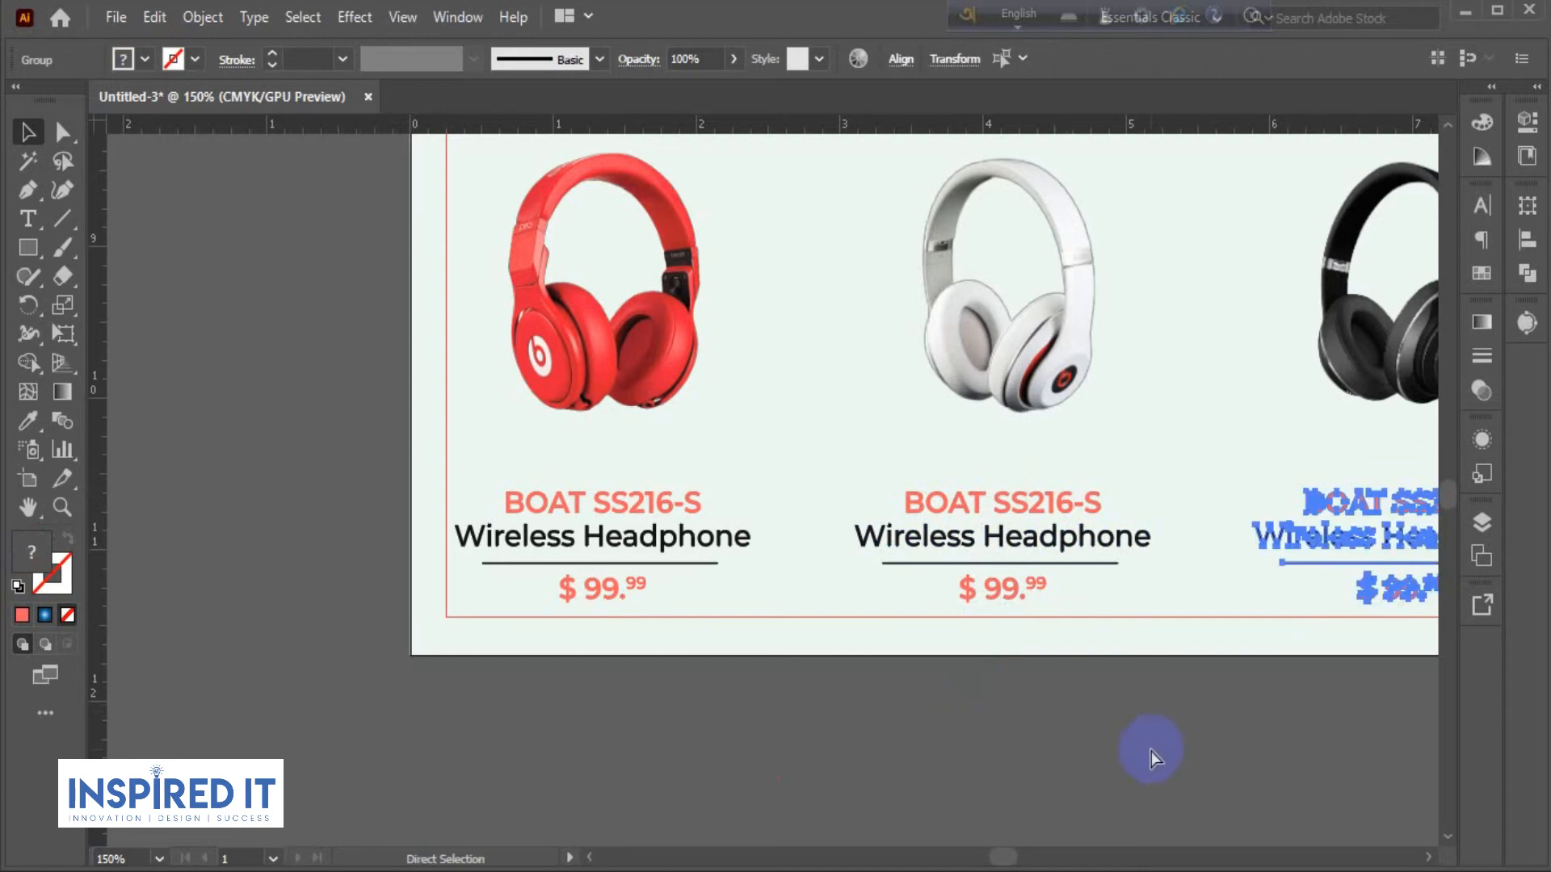
{"action": "left_click", "coordinate": [793, 729]}
Group the three top-row text blocks together.
{"action": "scroll", "coordinate": [790, 729], "scroll_direction": "down", "scroll_amount": 2}
{"action": "left_click_drag", "start_coordinate": [1305, 570], "coordinate": [1184, 618]}
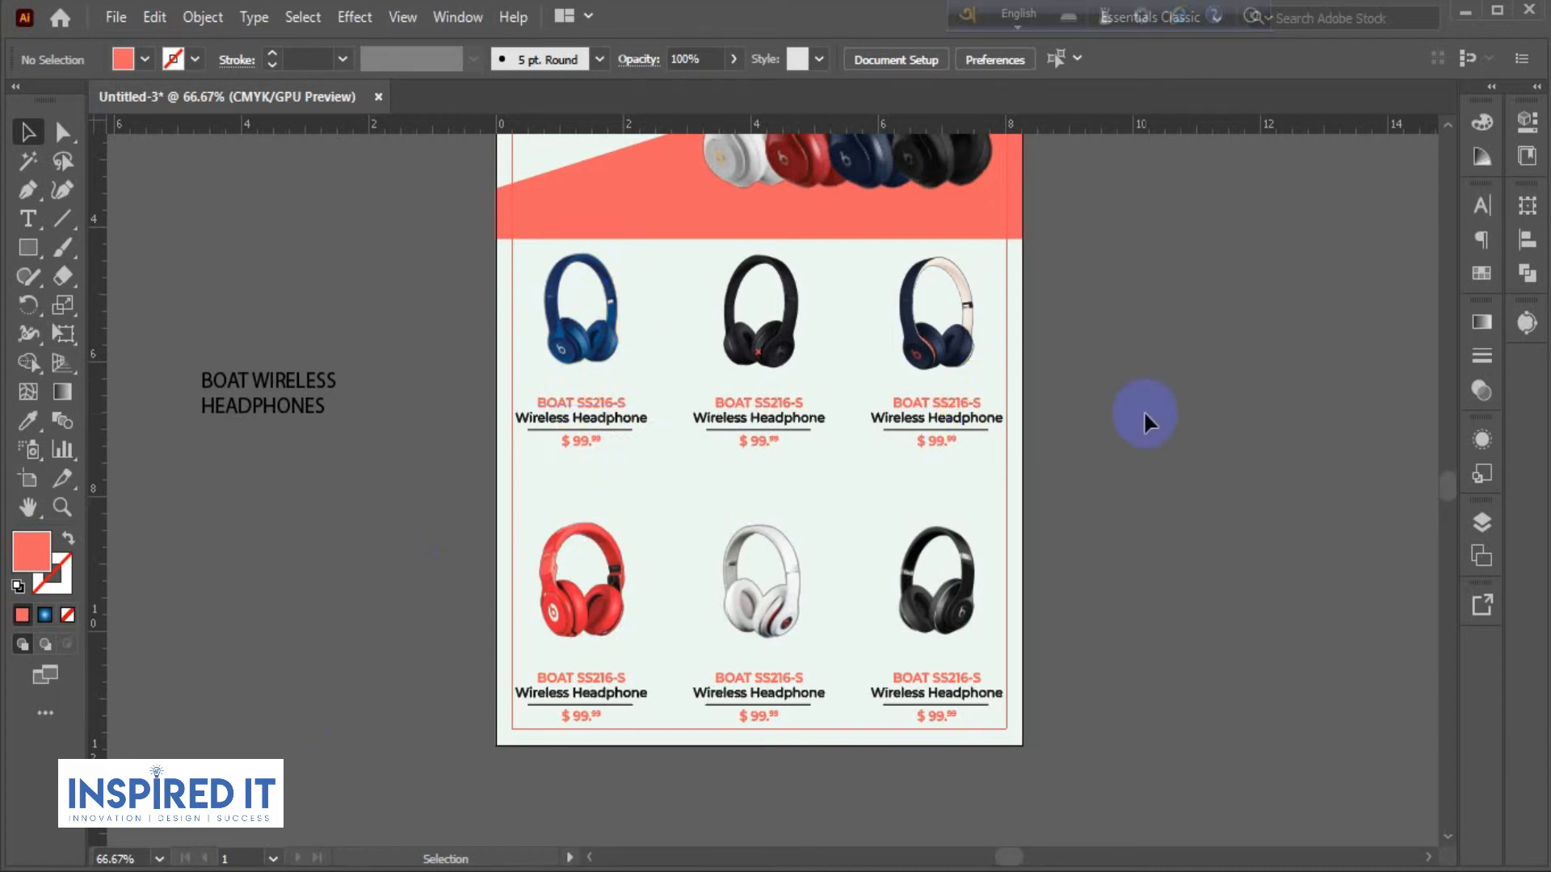
{"action": "left_click_drag", "start_coordinate": [1142, 415], "coordinate": [1130, 365]}
{"action": "scroll", "coordinate": [618, 401], "scroll_direction": "up", "scroll_amount": 1}
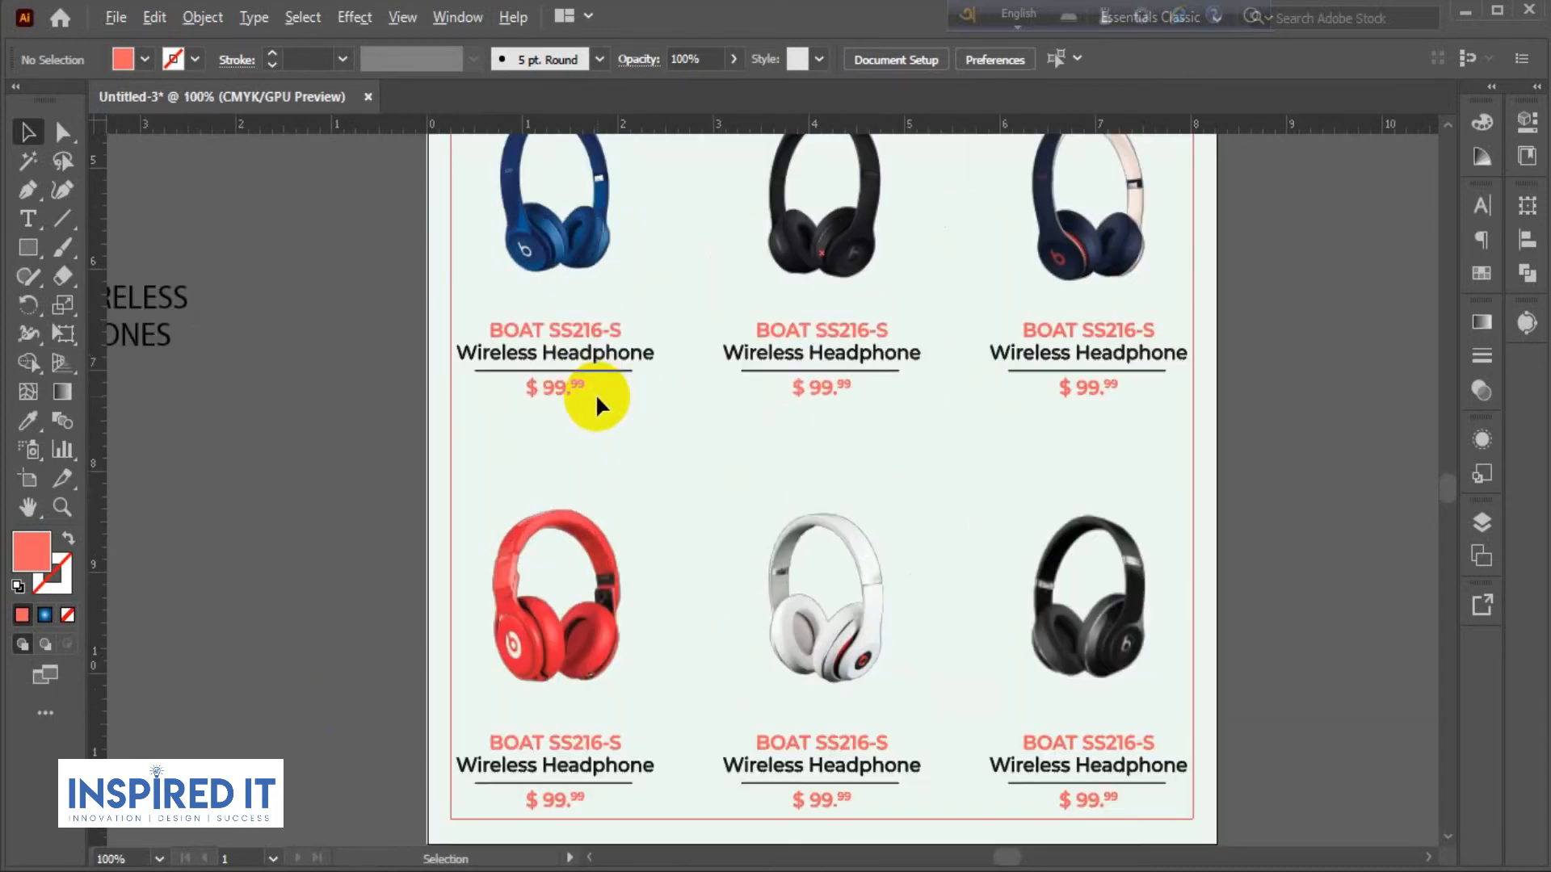
{"action": "left_click_drag", "start_coordinate": [540, 419], "coordinate": [1097, 382]}
{"action": "left_click", "coordinate": [724, 396]}
{"action": "left_click_drag", "start_coordinate": [529, 421], "coordinate": [1168, 340]}
{"action": "key", "text": "ctrl+g"}
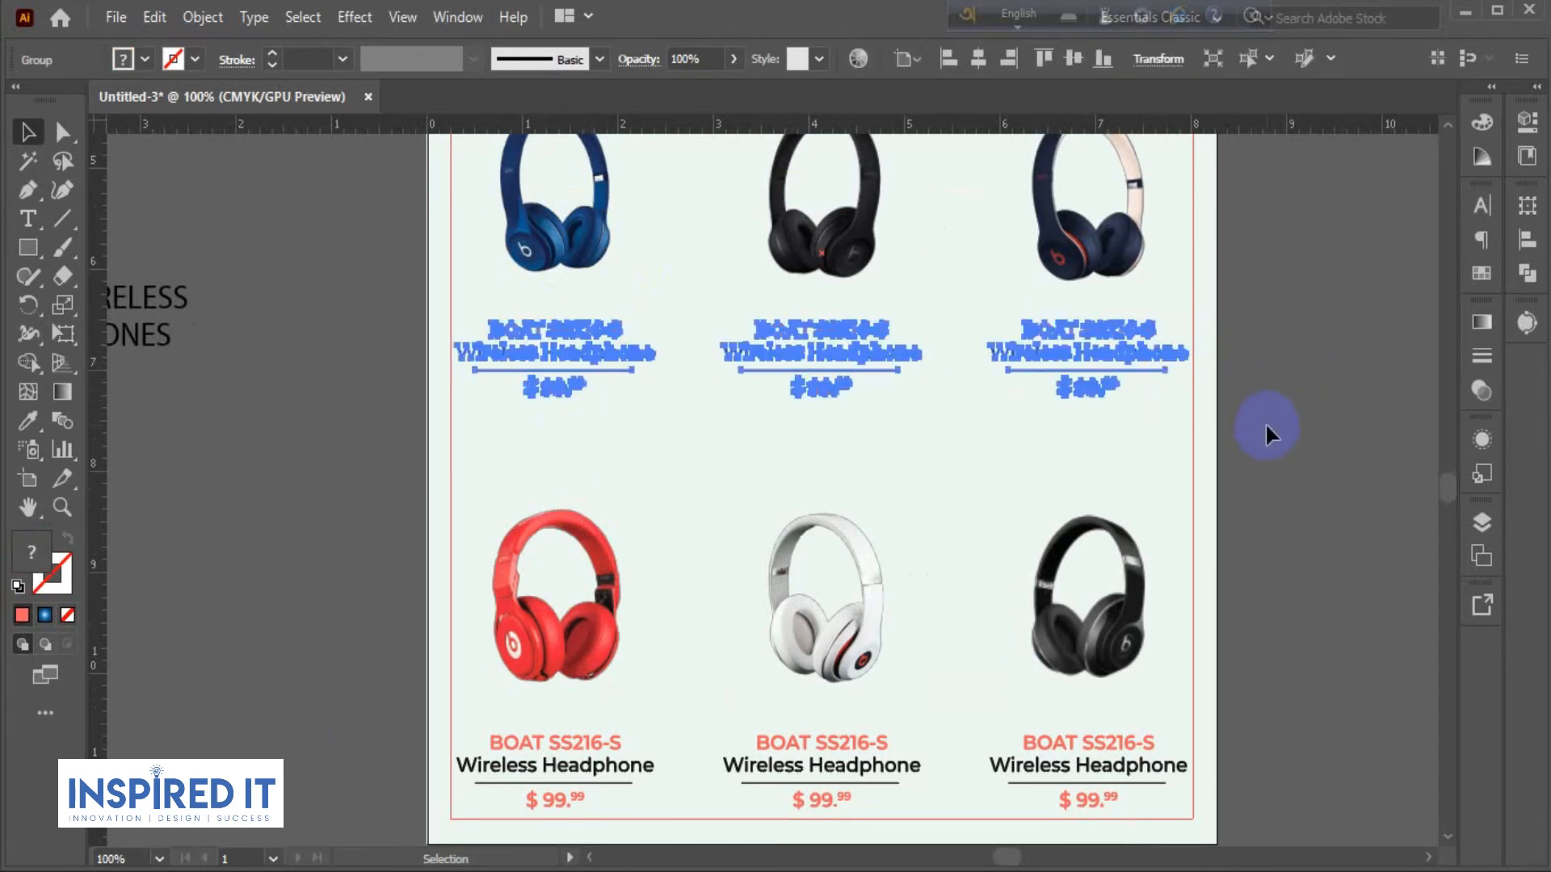
{"action": "left_click", "coordinate": [1265, 423]}
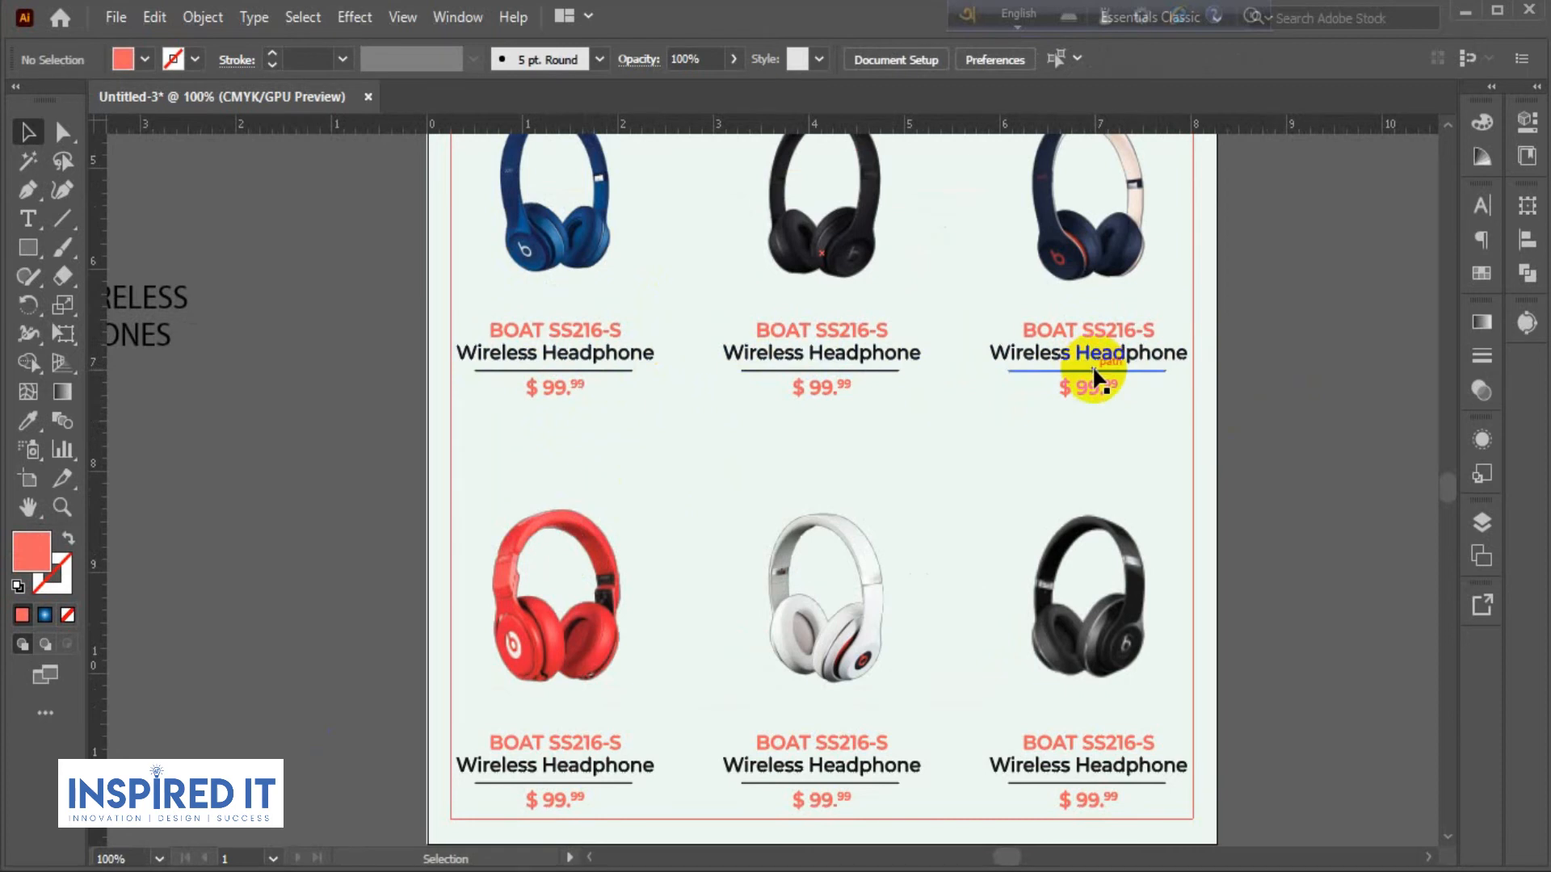
Draw a small coral spacer rectangle from the bottom of the bottom-row black headphone down to its name text.
{"action": "scroll", "coordinate": [1270, 467], "scroll_direction": "down", "scroll_amount": 3}
{"action": "left_click", "coordinate": [1034, 521]}
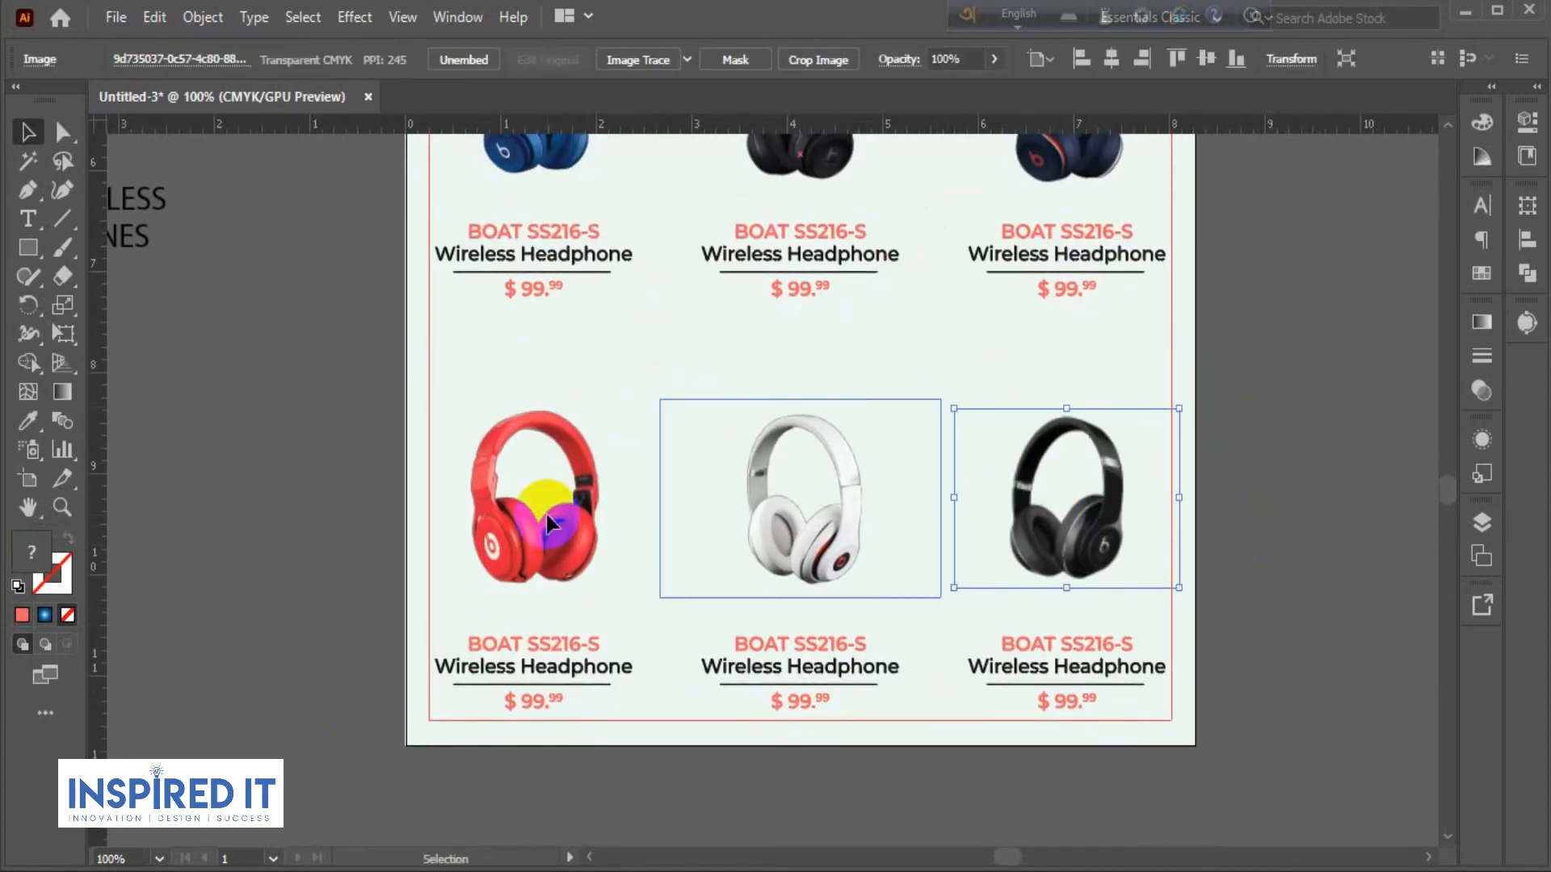
{"action": "left_click", "coordinate": [28, 247]}
{"action": "scroll", "coordinate": [1112, 616], "scroll_direction": "up", "scroll_amount": 2}
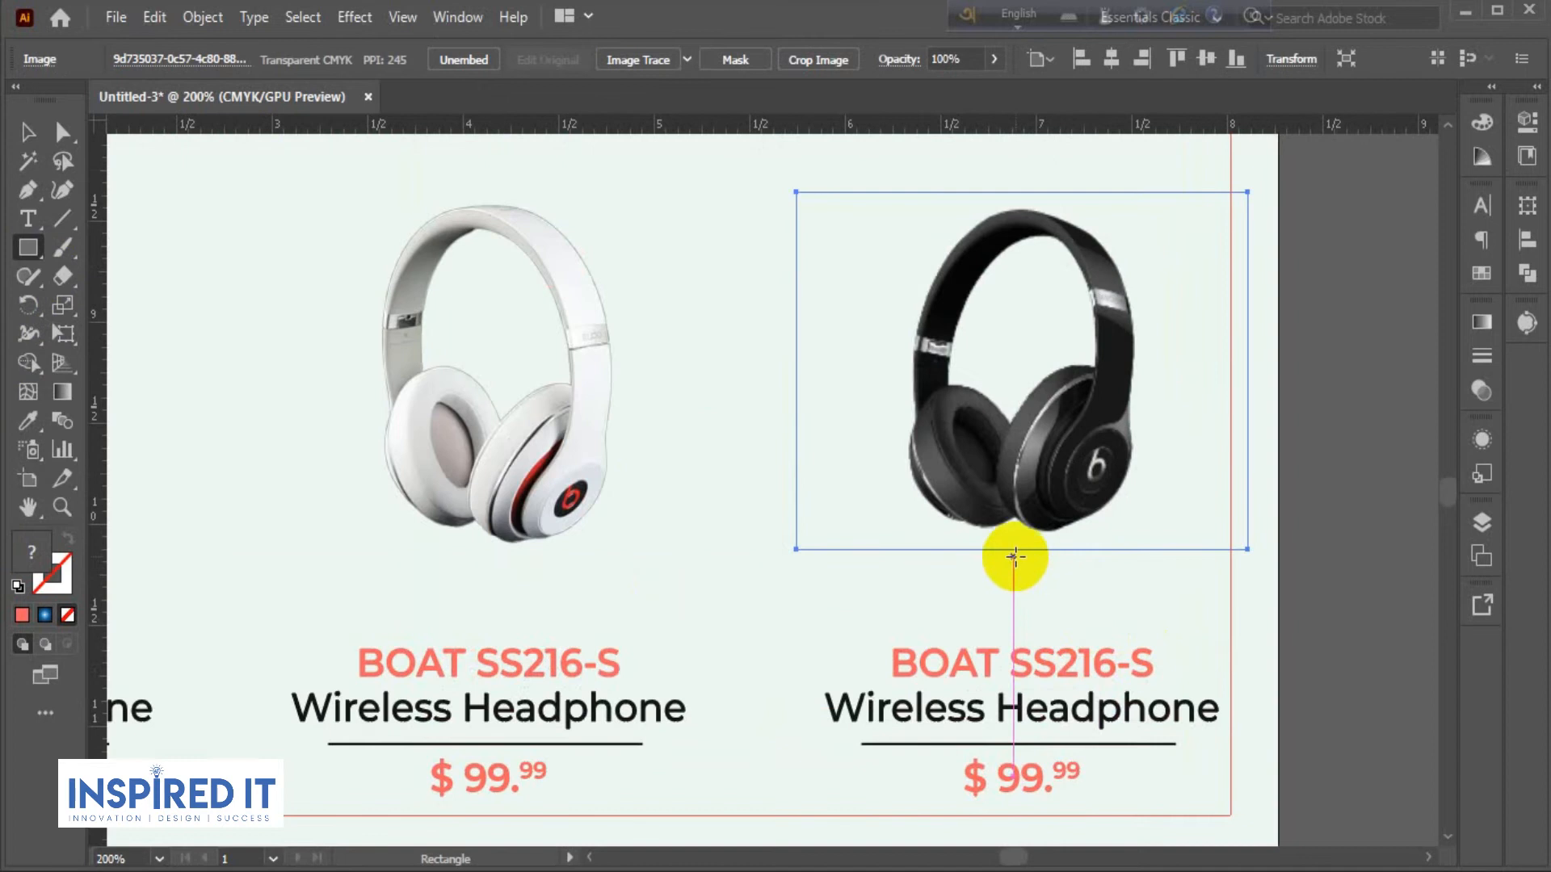
{"action": "left_click_drag", "start_coordinate": [1030, 529], "coordinate": [1099, 646]}
{"action": "left_click", "coordinate": [28, 132]}
{"action": "left_click", "coordinate": [1081, 541]}
{"action": "scroll", "coordinate": [1081, 547], "scroll_direction": "down", "scroll_amount": 2}
{"action": "left_click_drag", "start_coordinate": [1184, 450], "coordinate": [980, 547]}
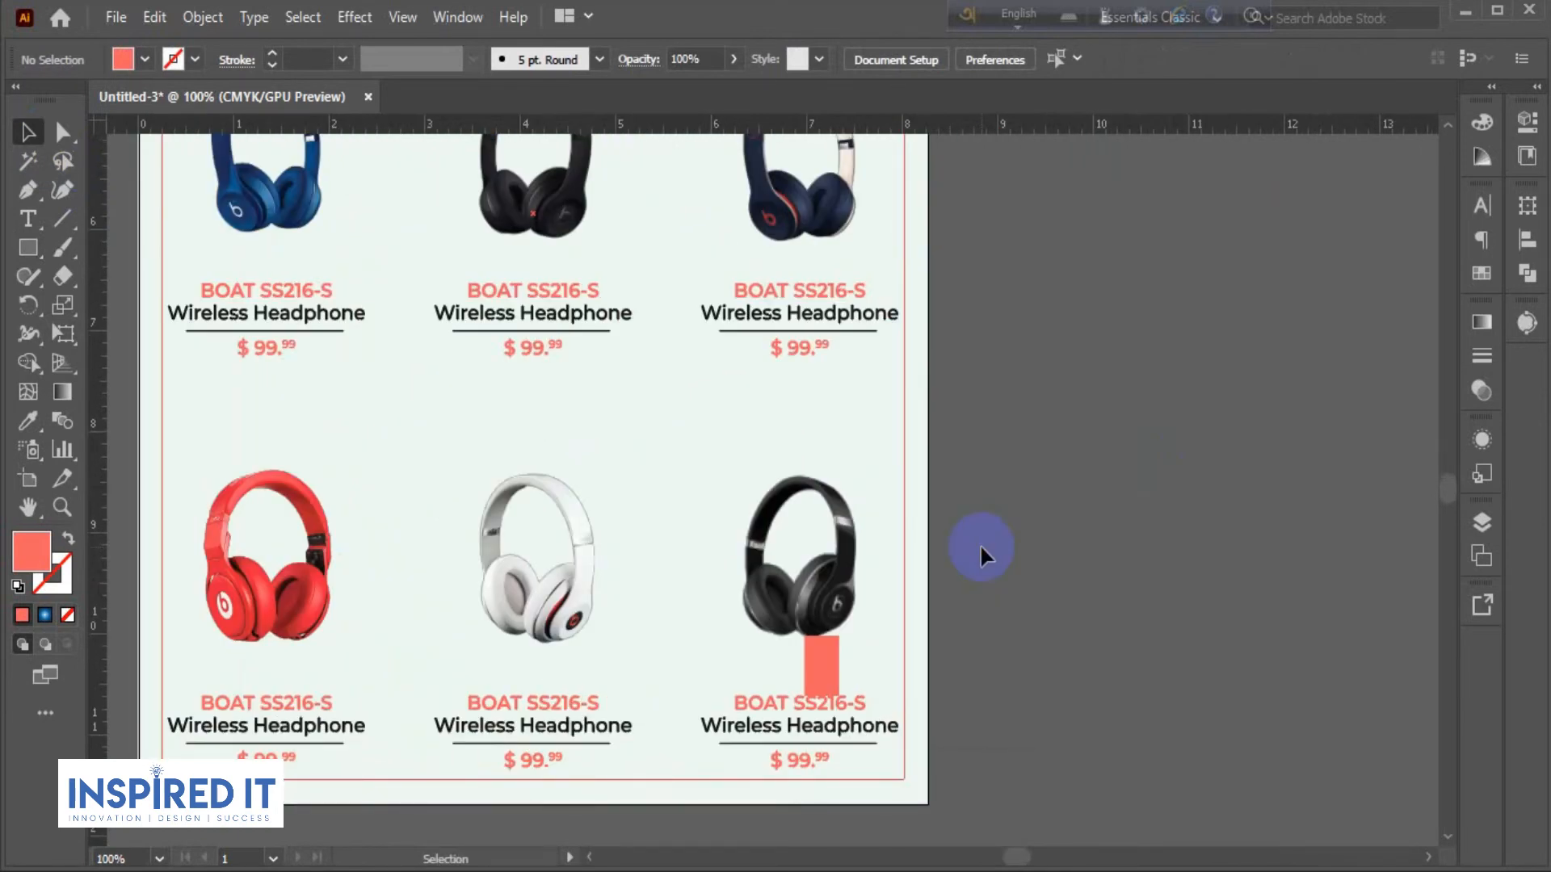
Move the coral spacer rectangle up to sit directly beneath the top row's navy and cream headphone.
{"action": "left_click", "coordinate": [812, 656]}
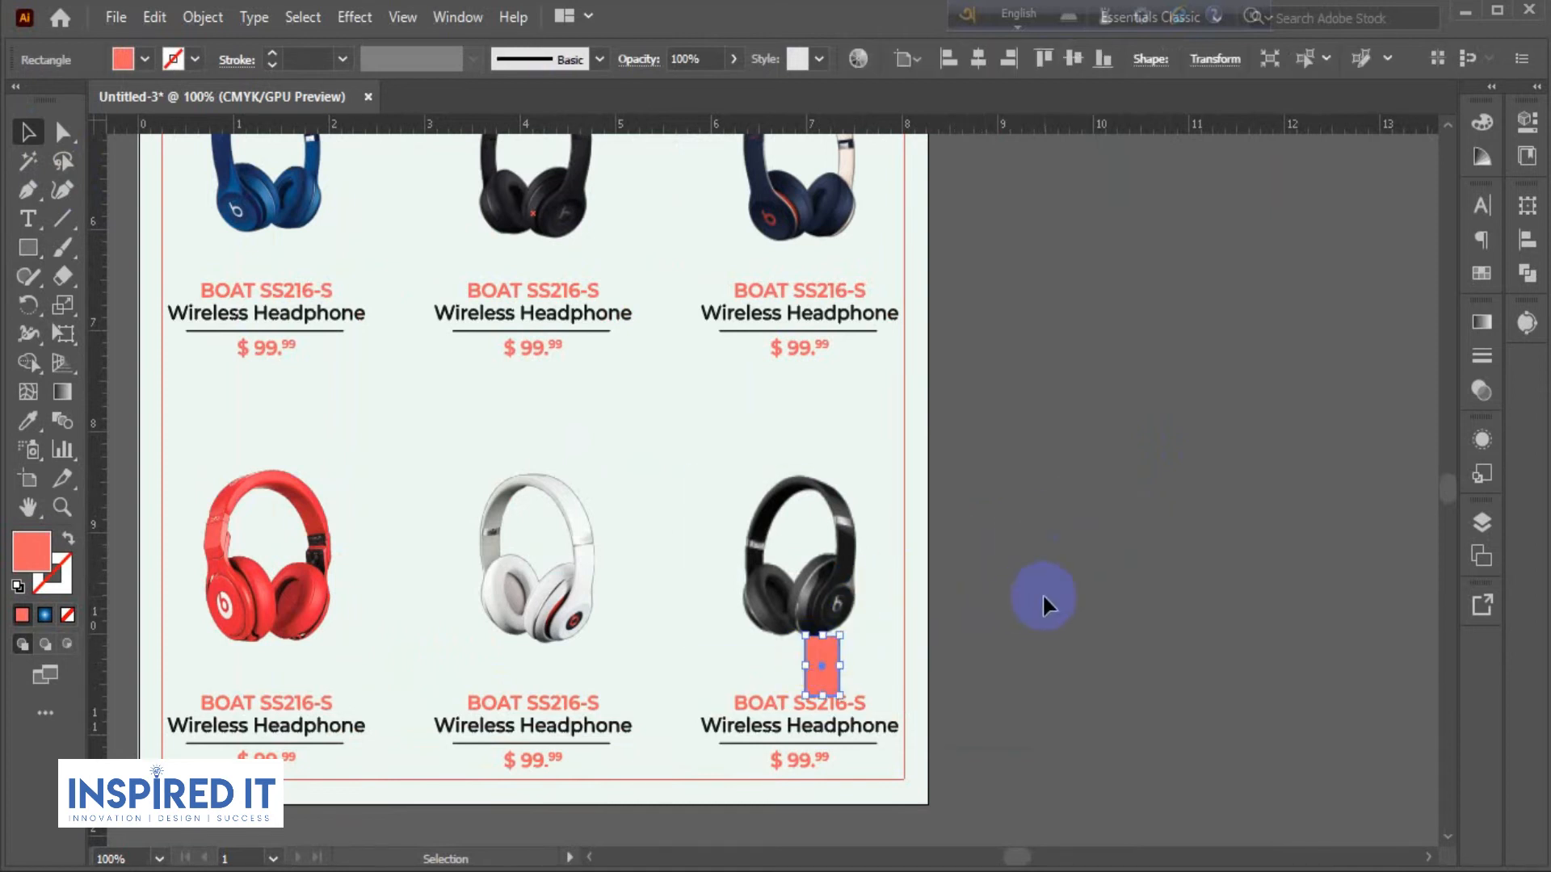
{"action": "left_click", "coordinate": [1042, 598]}
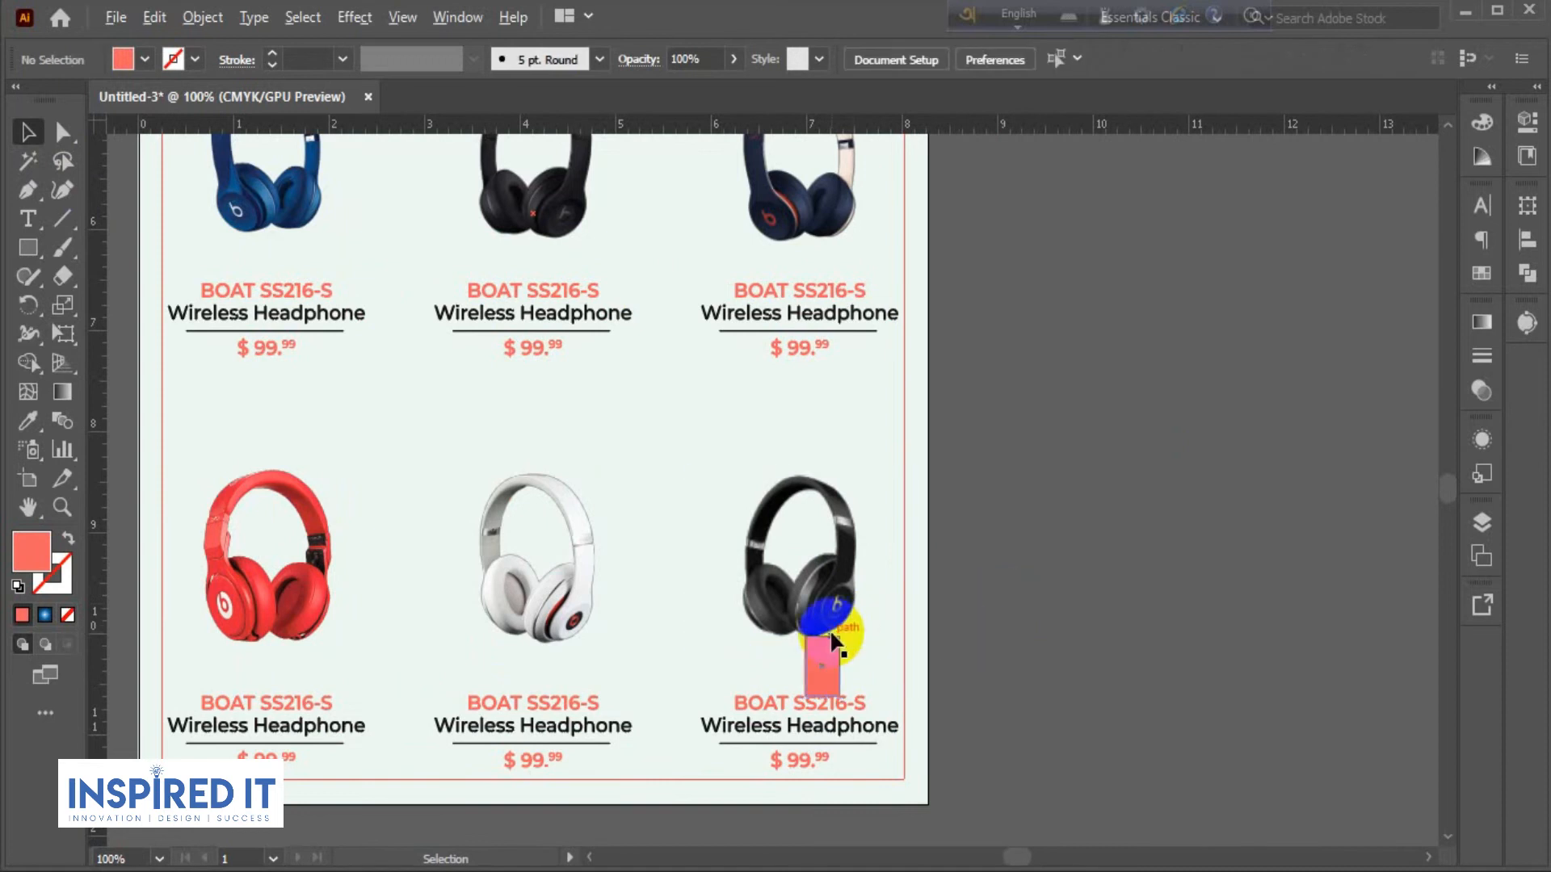
{"action": "scroll", "coordinate": [832, 638], "scroll_direction": "up", "scroll_amount": 1}
{"action": "left_click_drag", "start_coordinate": [841, 687], "coordinate": [829, 301]}
{"action": "left_click", "coordinate": [1098, 309]}
{"action": "left_click_drag", "start_coordinate": [1059, 302], "coordinate": [1154, 627]}
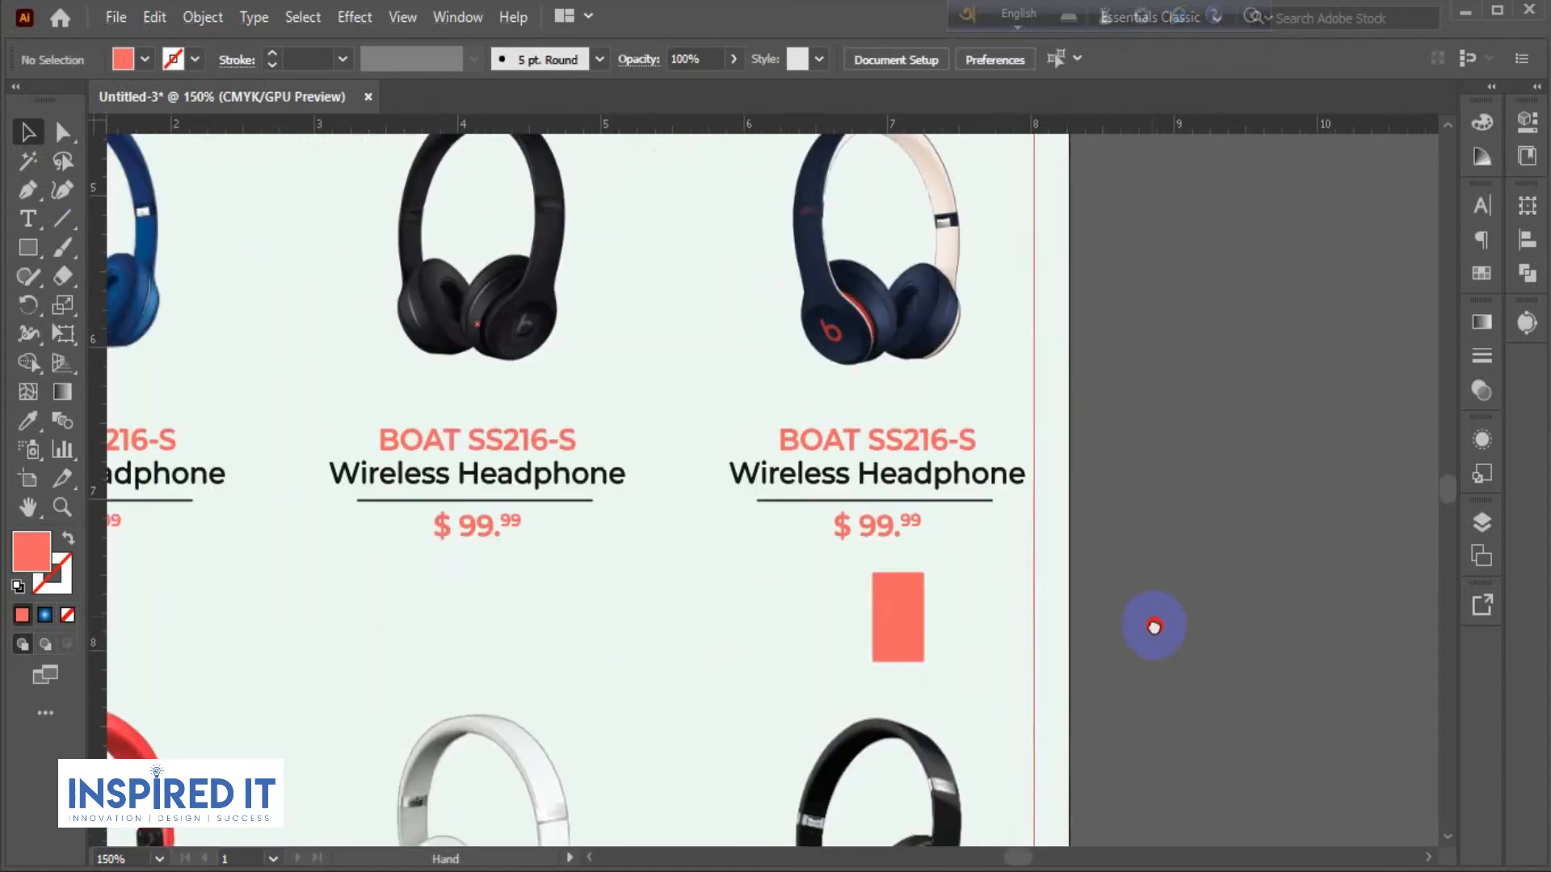
{"action": "scroll", "coordinate": [927, 626], "scroll_direction": "up", "scroll_amount": 2}
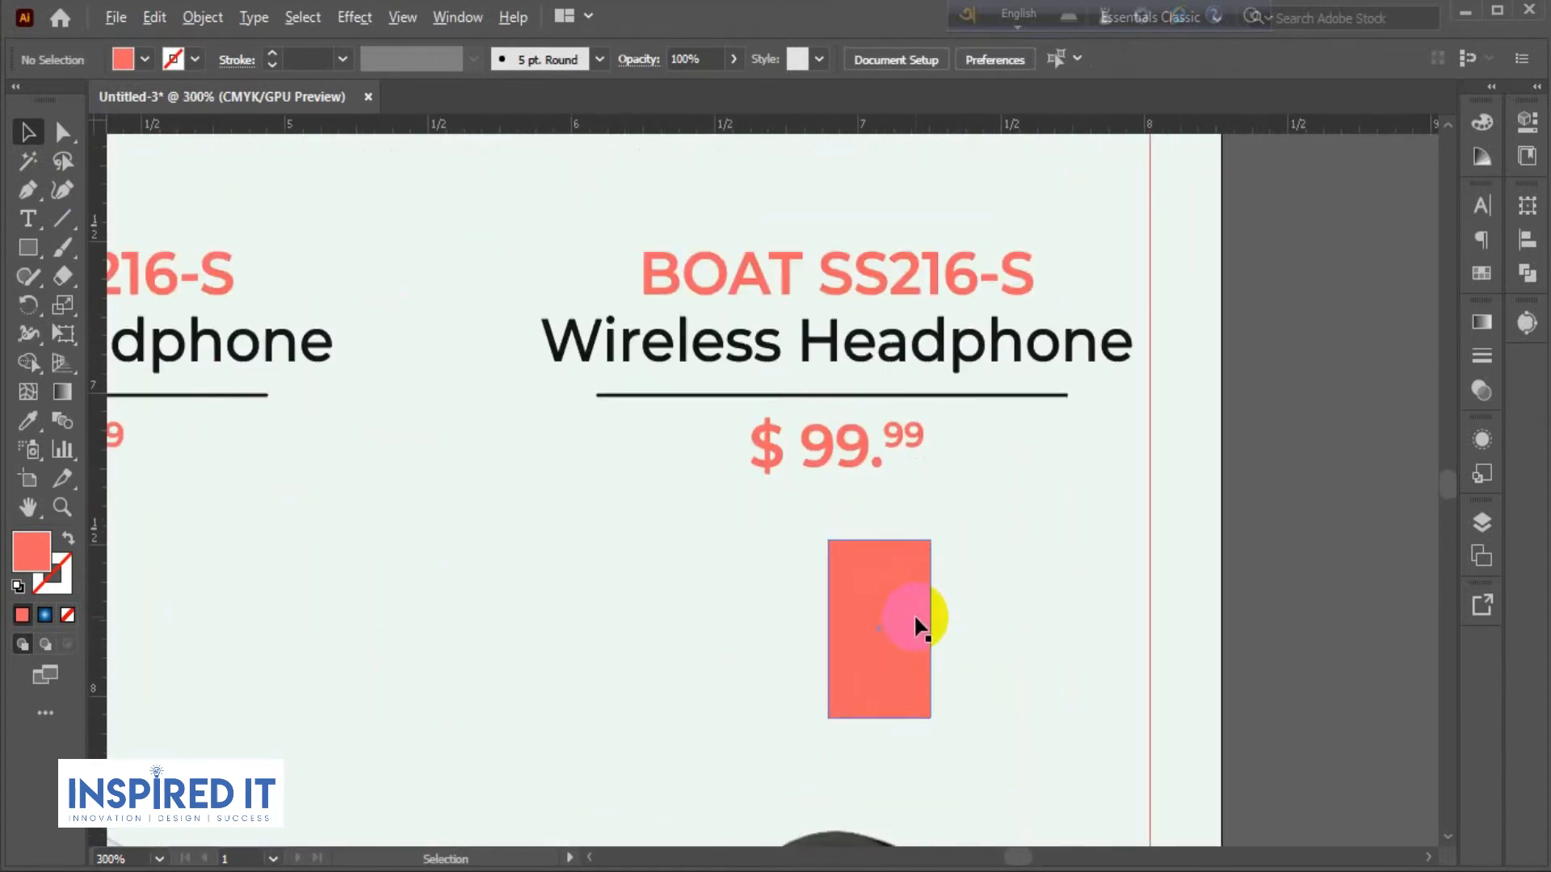
{"action": "scroll", "coordinate": [913, 614], "scroll_direction": "down", "scroll_amount": 2}
{"action": "left_click_drag", "start_coordinate": [868, 642], "coordinate": [833, 374]}
{"action": "left_click", "coordinate": [1160, 409]}
Move the top row's text group down to meet the spacer rectangle's bottom edge and delete the rectangle.
{"action": "scroll", "coordinate": [1055, 575], "scroll_direction": "down", "scroll_amount": 2}
{"action": "left_click_drag", "start_coordinate": [764, 640], "coordinate": [883, 518]}
{"action": "left_click_drag", "start_coordinate": [524, 482], "coordinate": [1128, 431]}
{"action": "scroll", "coordinate": [1094, 474], "scroll_direction": "up", "scroll_amount": 2}
{"action": "left_click_drag", "start_coordinate": [1074, 359], "coordinate": [1059, 401]}
{"action": "scroll", "coordinate": [1074, 359], "scroll_direction": "up", "scroll_amount": 1}
{"action": "scroll", "coordinate": [848, 565], "scroll_direction": "down", "scroll_amount": 3}
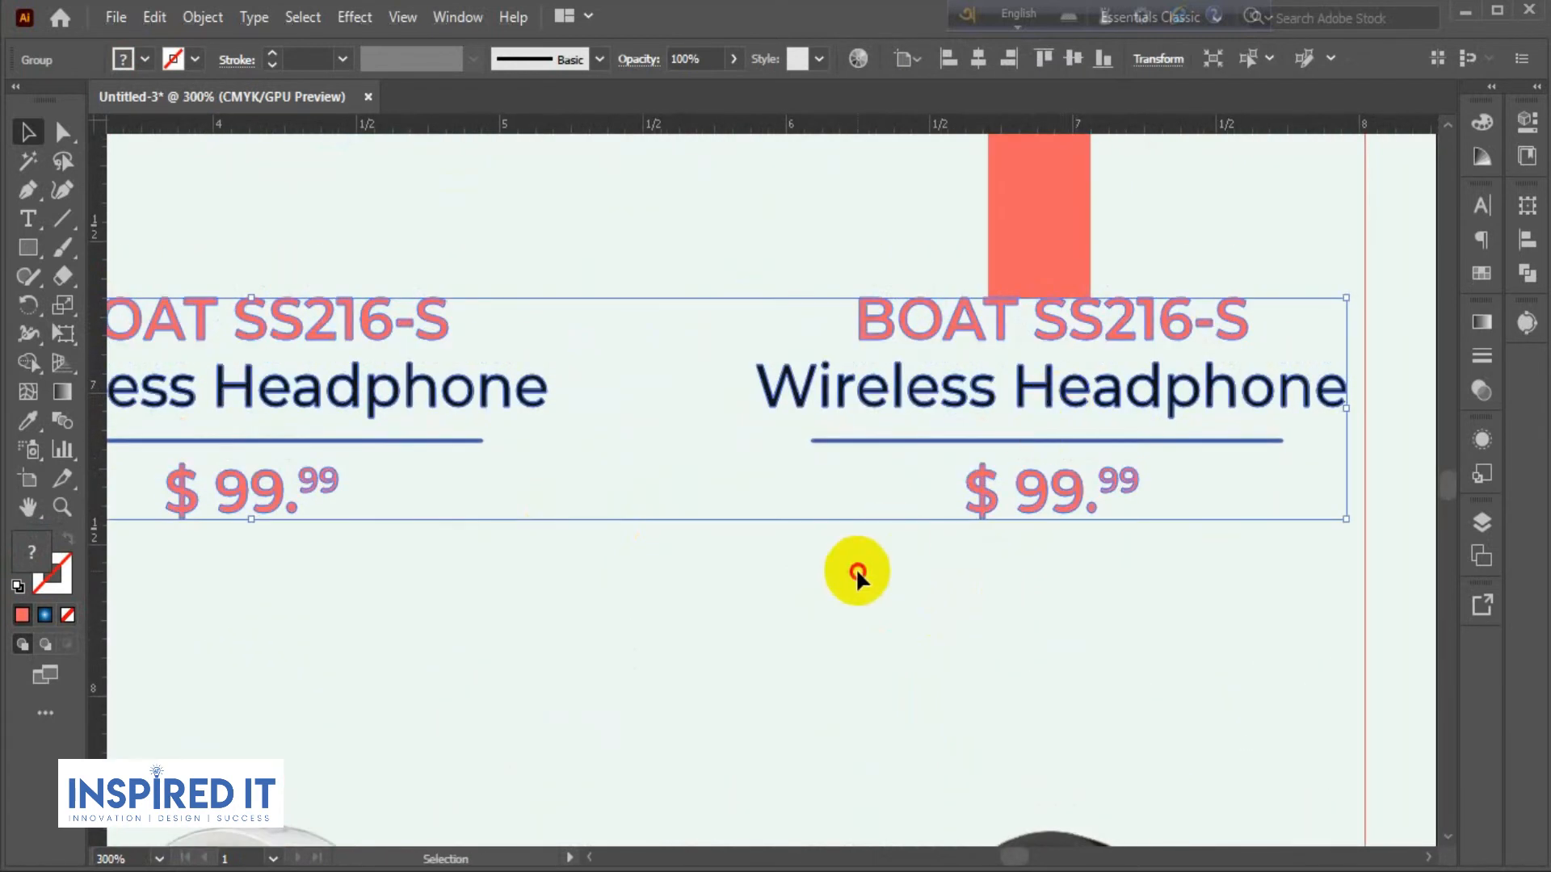
{"action": "left_click", "coordinate": [860, 565]}
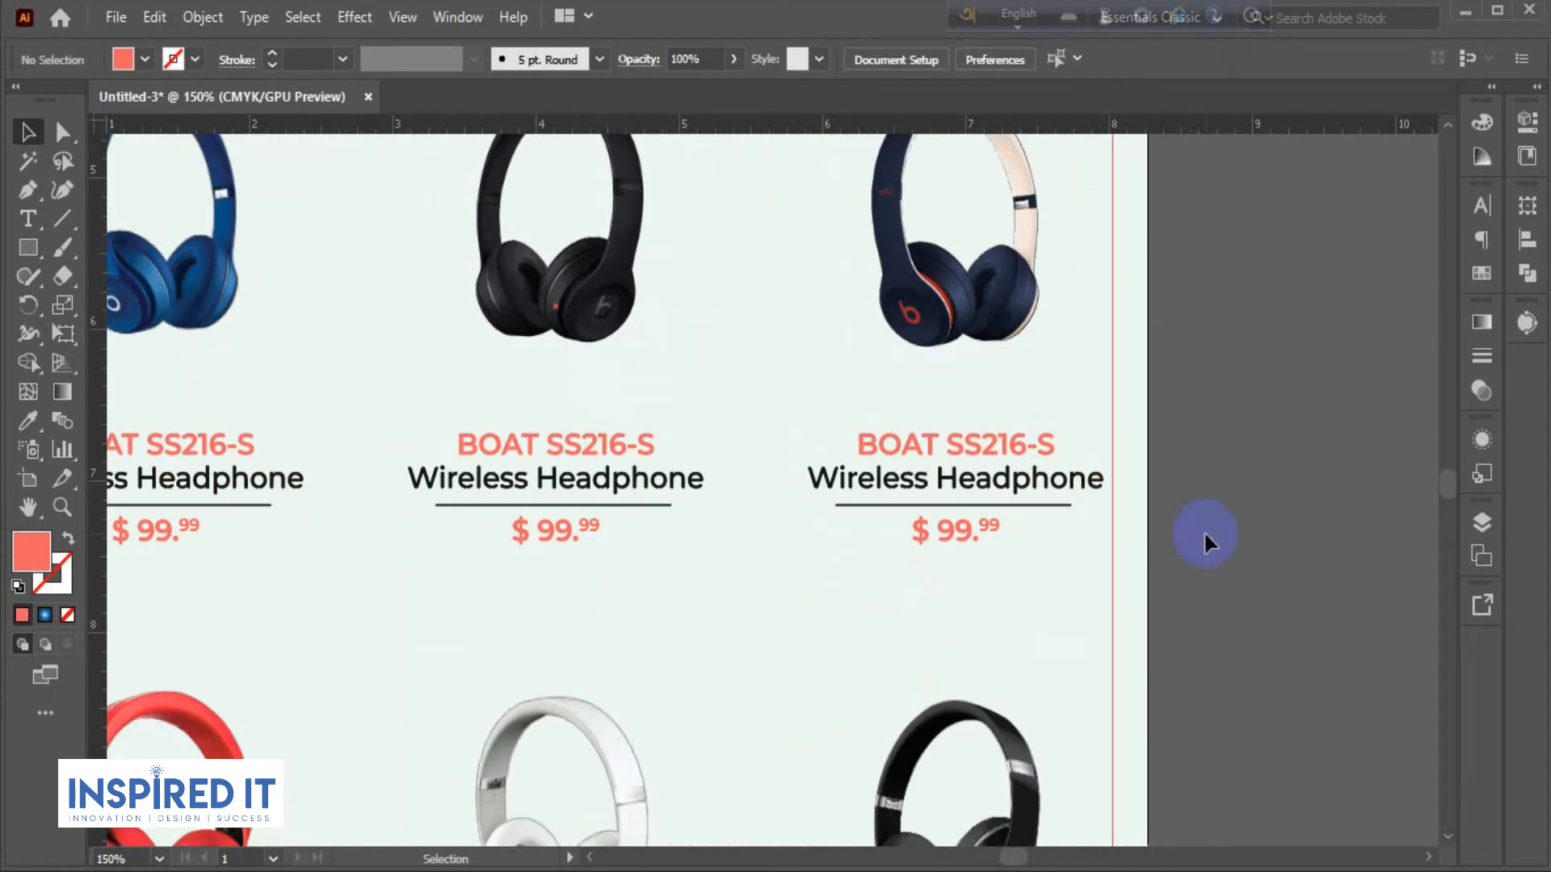
Examine the spacing between the two headphone rows, their text blocks and the page margin.
{"action": "scroll", "coordinate": [1203, 531], "scroll_direction": "down", "scroll_amount": 1}
{"action": "scroll", "coordinate": [1191, 525], "scroll_direction": "down", "scroll_amount": 1}
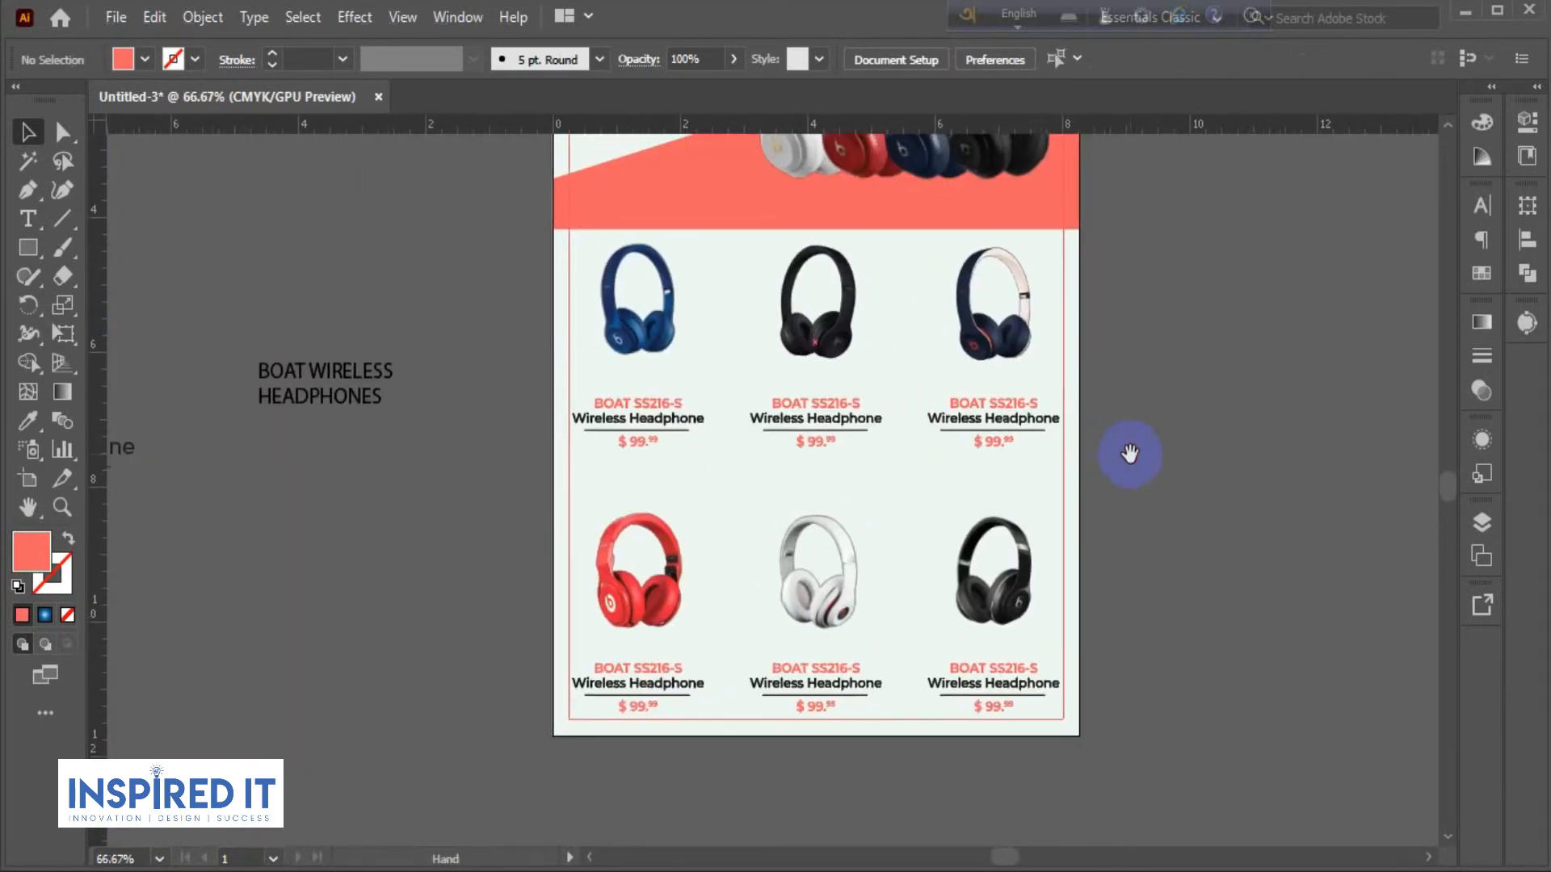
{"action": "scroll", "coordinate": [1127, 451], "scroll_direction": "up", "scroll_amount": 1}
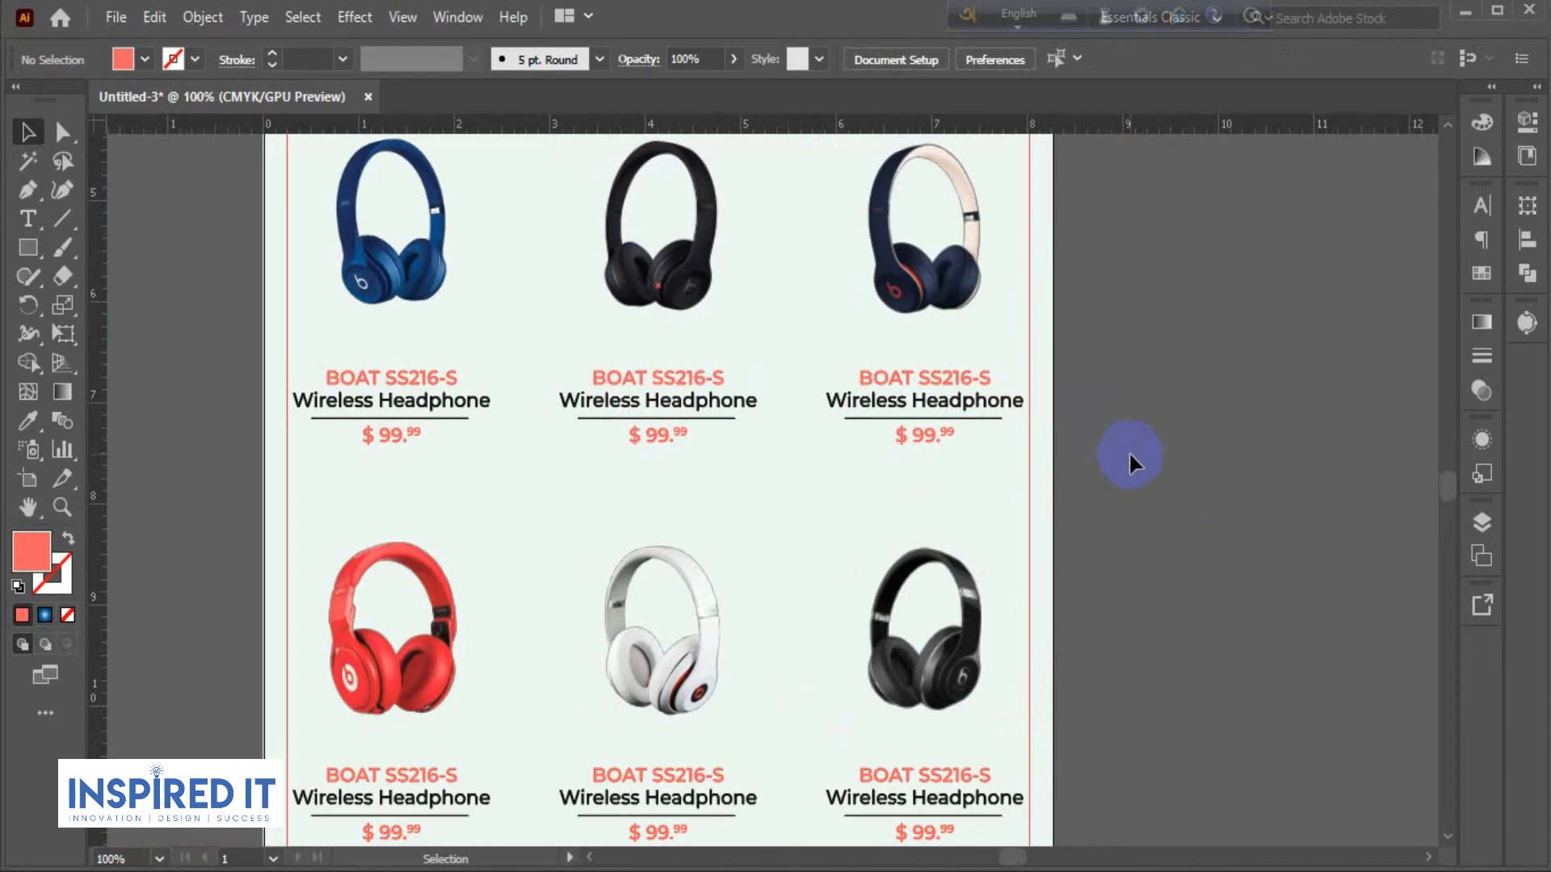
{"action": "left_click", "coordinate": [1004, 575]}
{"action": "left_click", "coordinate": [1112, 487]}
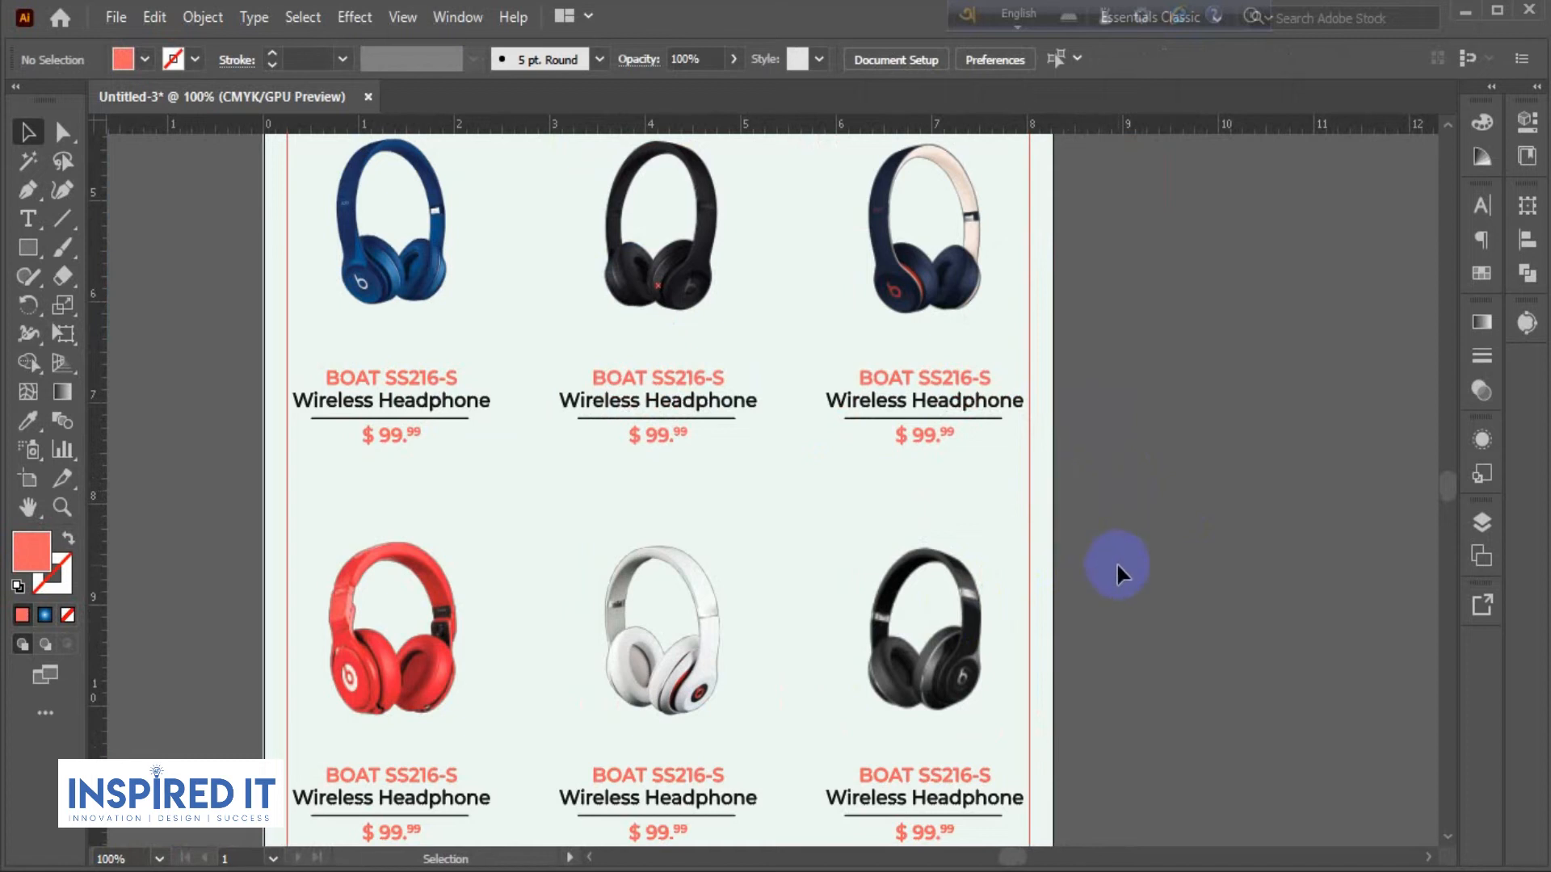
{"action": "scroll", "coordinate": [1117, 565], "scroll_direction": "down", "scroll_amount": 1}
{"action": "left_click_drag", "start_coordinate": [1117, 564], "coordinate": [994, 519]}
{"action": "scroll", "coordinate": [1059, 549], "scroll_direction": "down", "scroll_amount": 1}
{"action": "scroll", "coordinate": [992, 509], "scroll_direction": "up", "scroll_amount": 1}
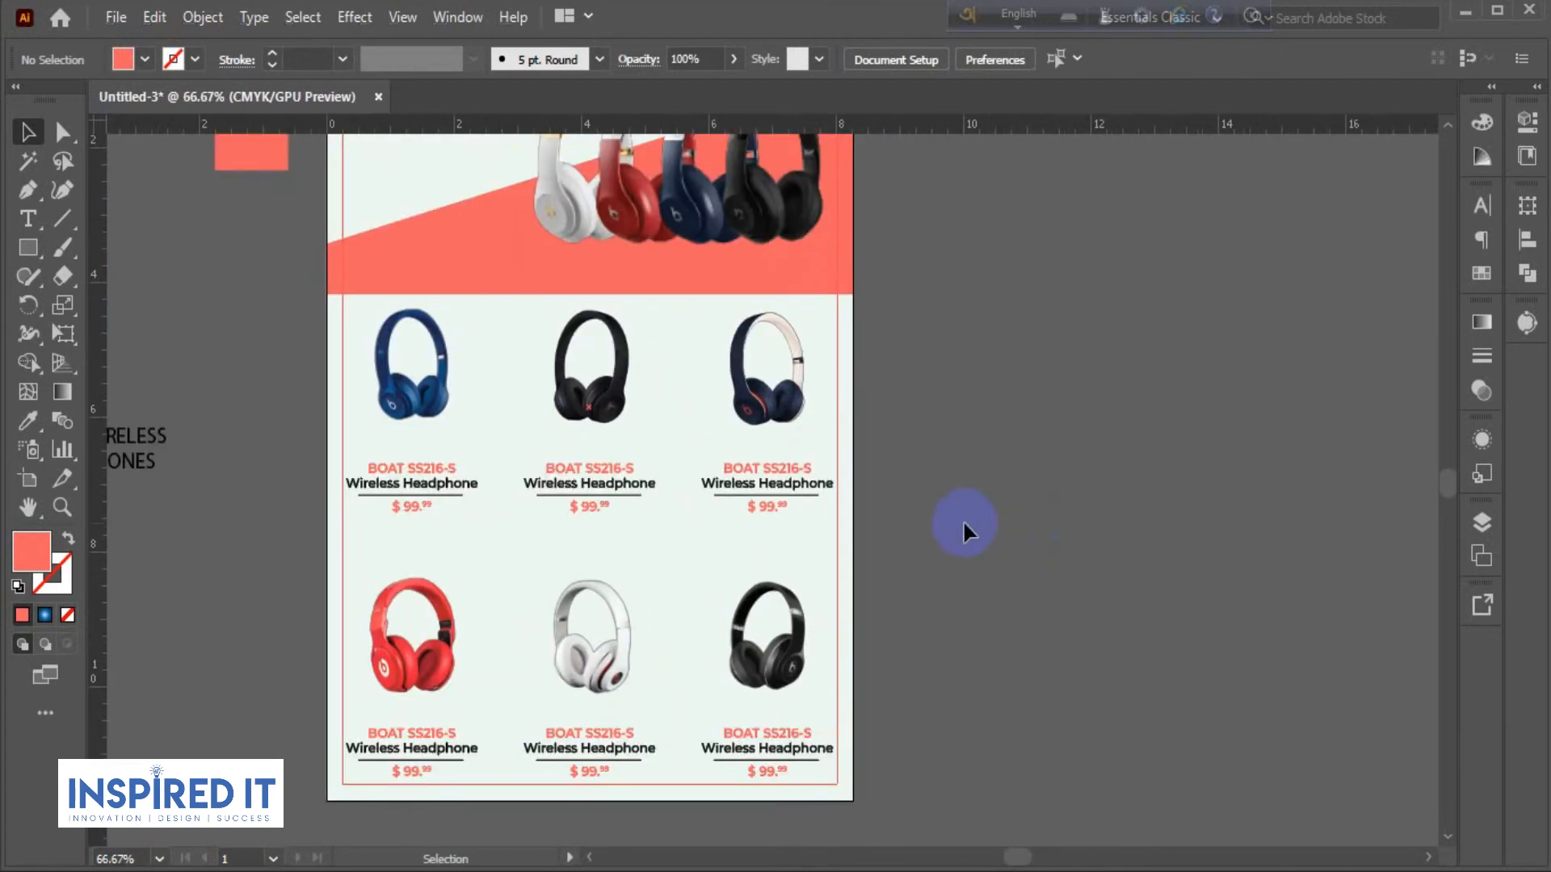
{"action": "left_click_drag", "start_coordinate": [566, 565], "coordinate": [374, 475]}
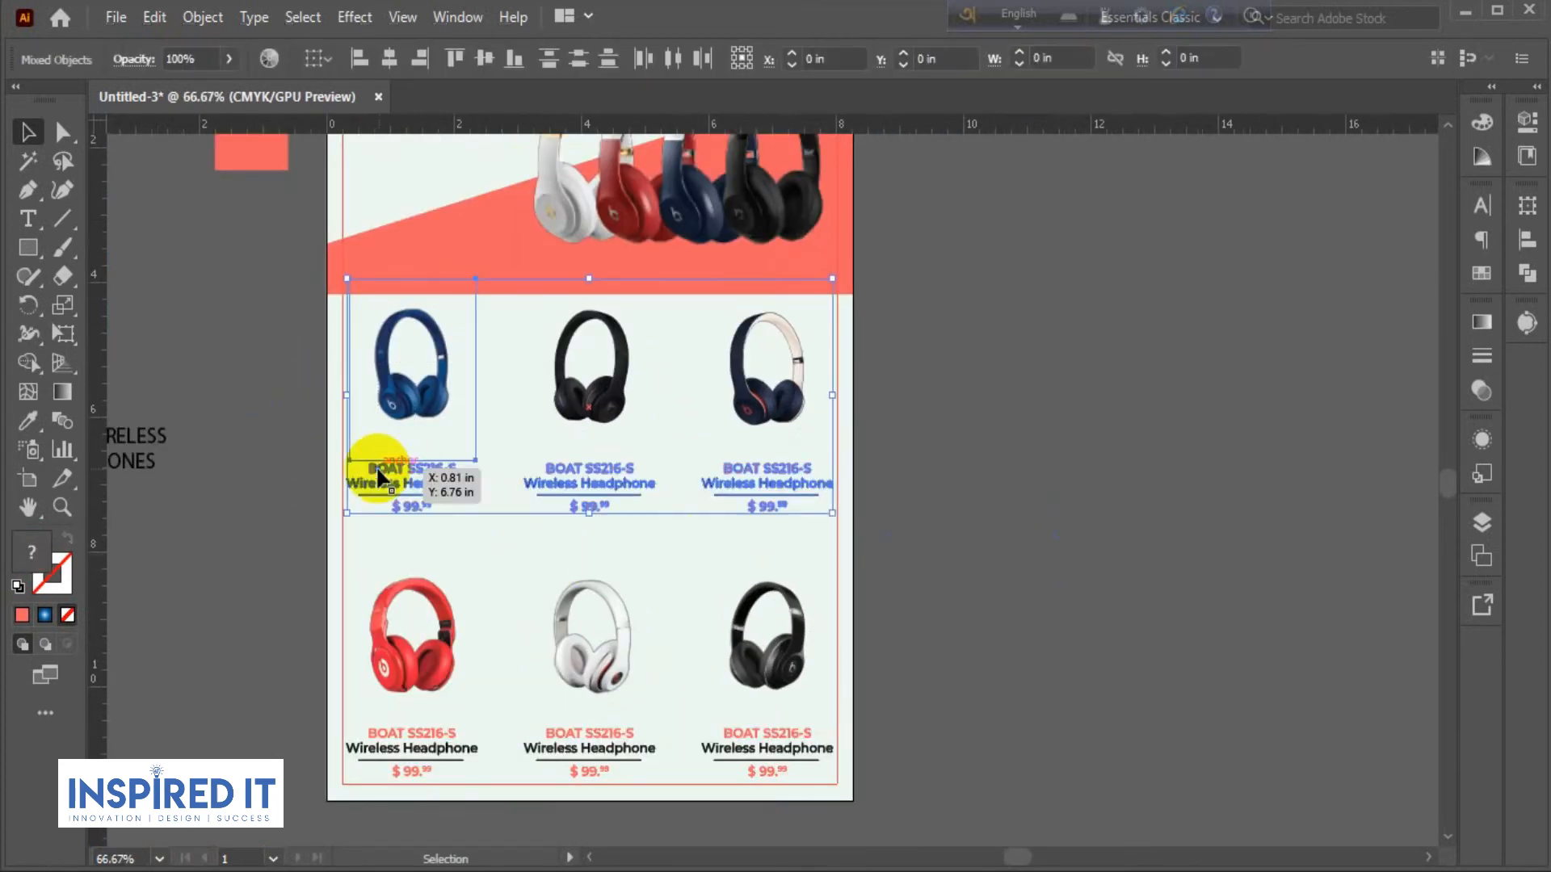
{"action": "left_click", "coordinate": [1020, 436]}
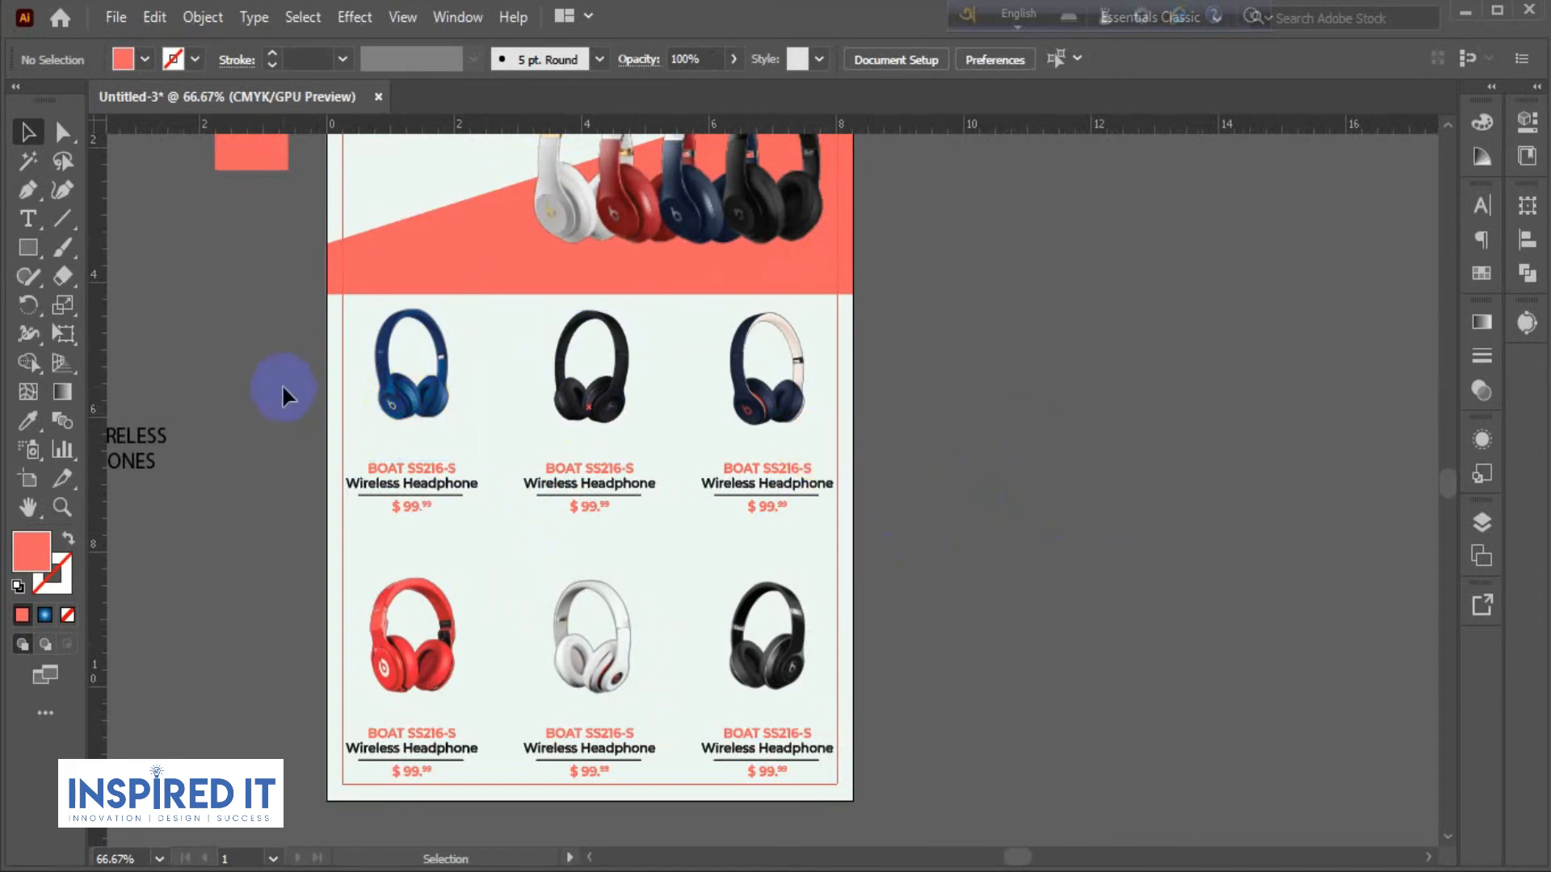
Draw a small coral square filling the gap between the coral band's lower edge and the top of the blue headphone.
{"action": "scroll", "coordinate": [355, 309], "scroll_direction": "up", "scroll_amount": 4}
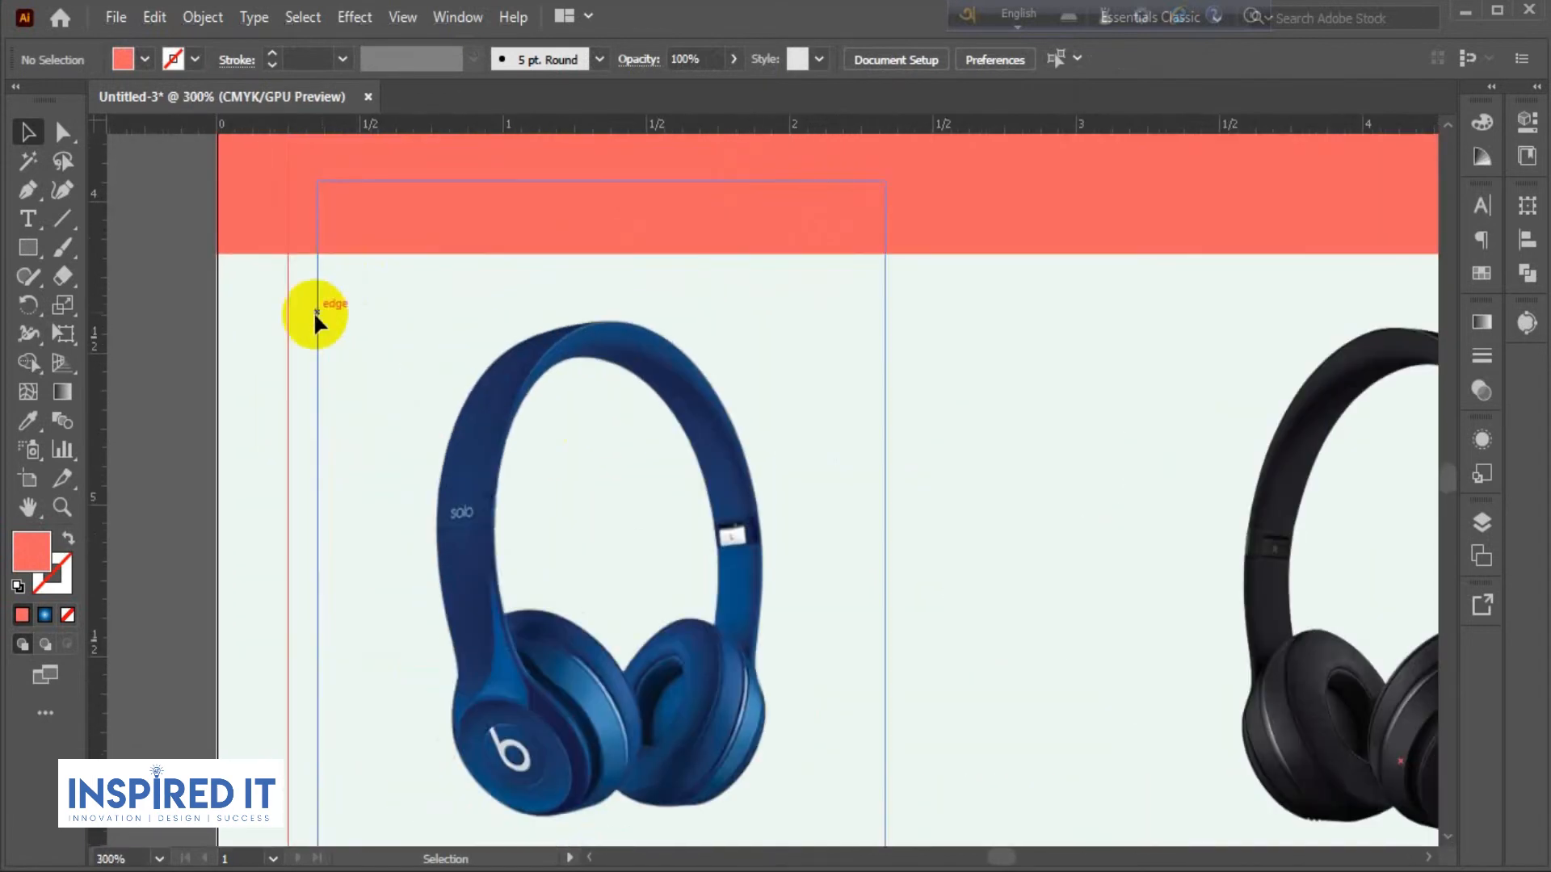
{"action": "left_click", "coordinate": [42, 253]}
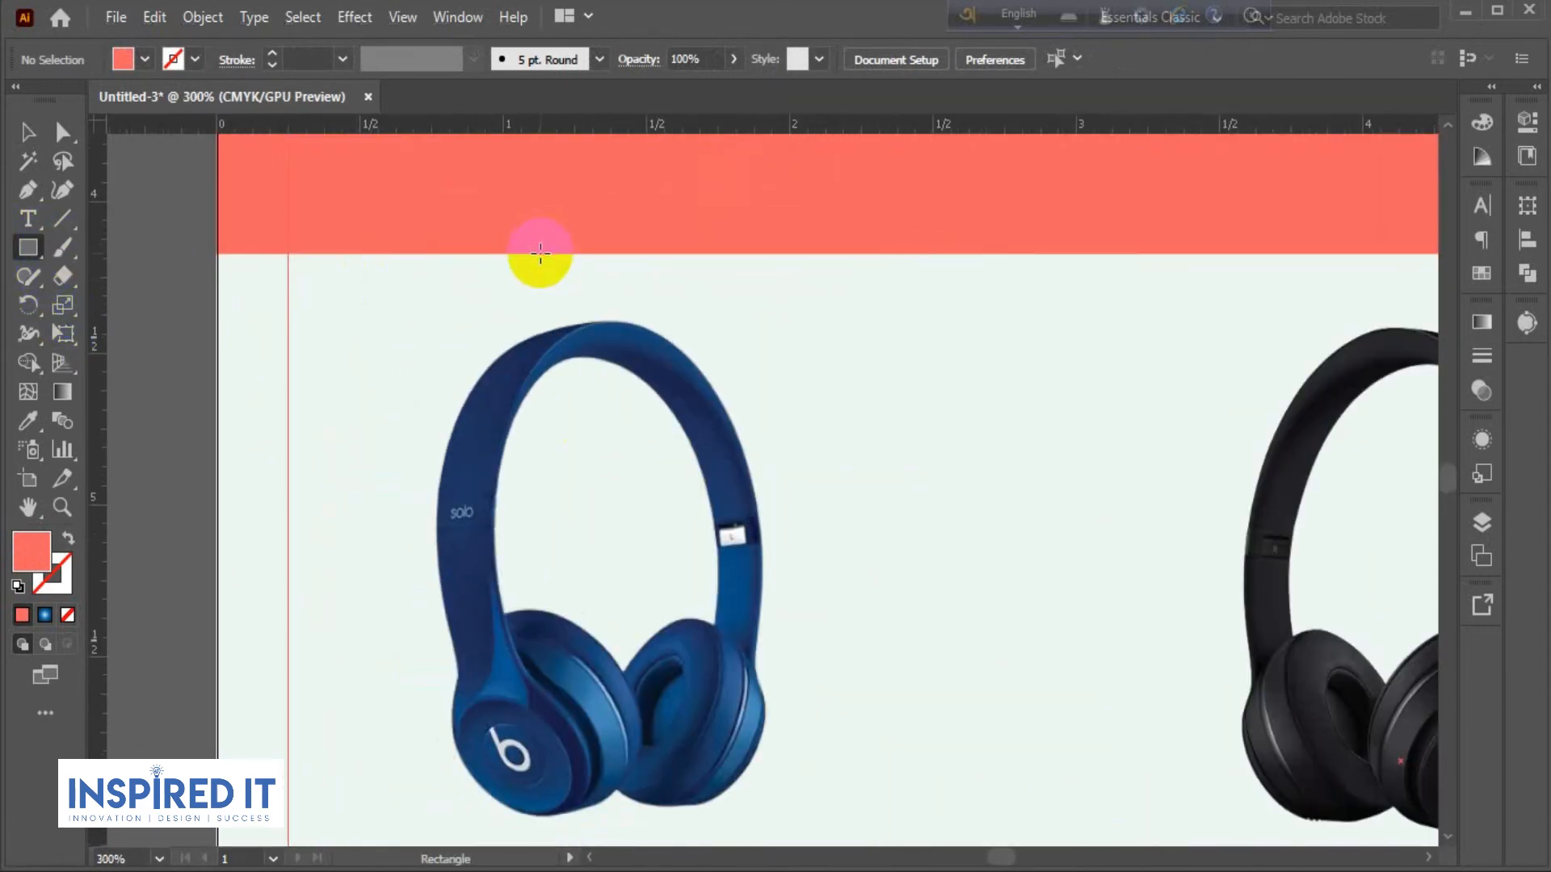
{"action": "left_click_drag", "start_coordinate": [539, 256], "coordinate": [606, 323]}
{"action": "left_click", "coordinate": [29, 142]}
{"action": "left_click", "coordinate": [165, 294]}
{"action": "scroll", "coordinate": [601, 302], "scroll_direction": "up", "scroll_amount": 2}
{"action": "left_click_drag", "start_coordinate": [552, 282], "coordinate": [618, 277]}
Fine-tune the coral square's lower edge against the top of the blue headphone.
{"action": "left_click", "coordinate": [1292, 328]}
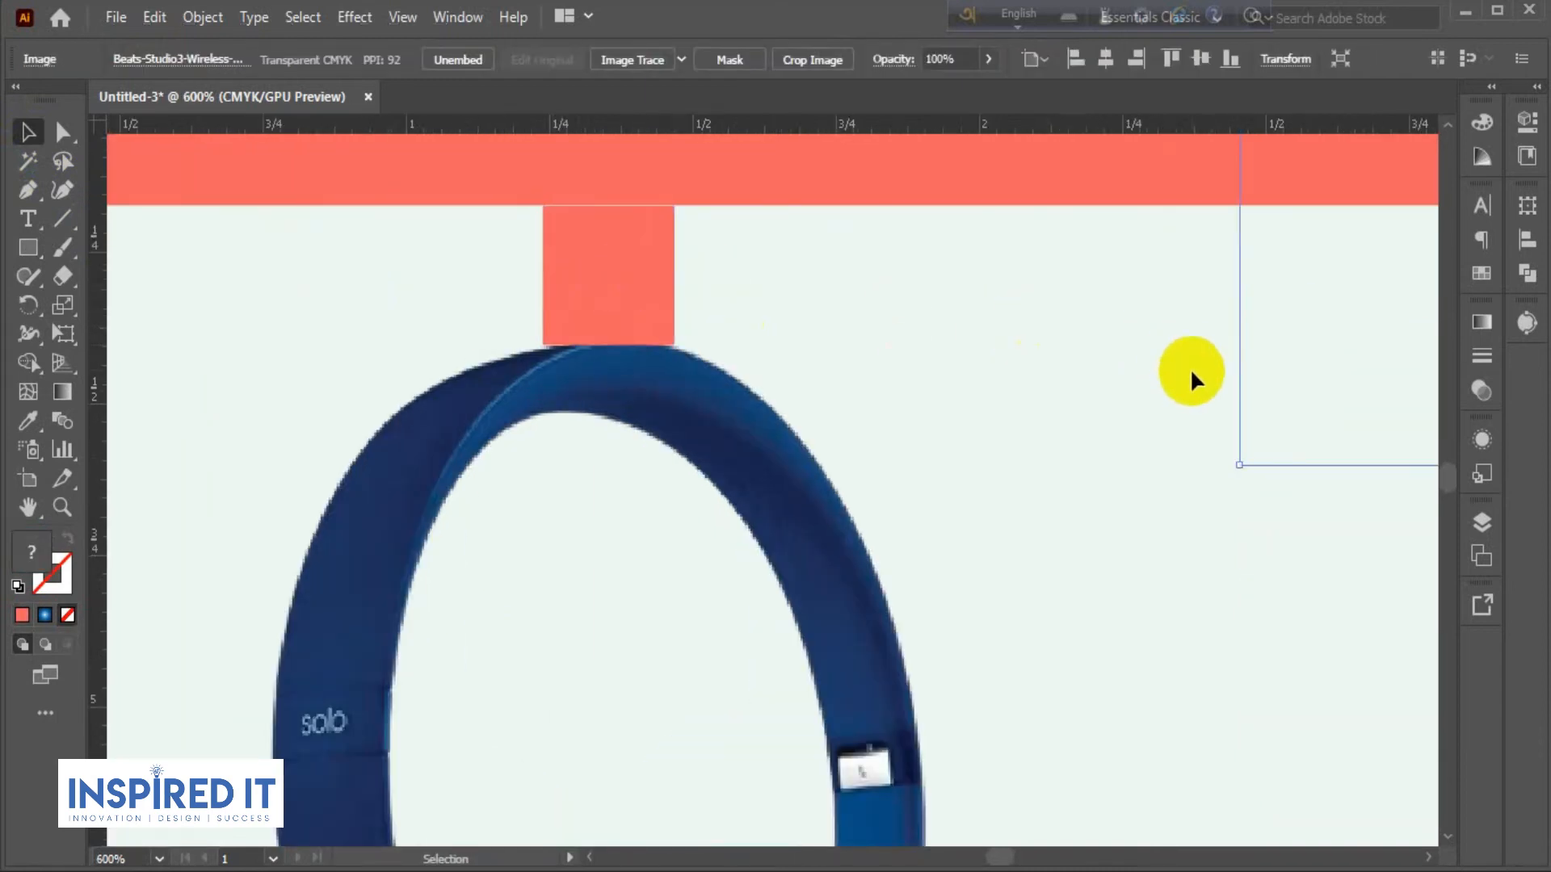
{"action": "left_click", "coordinate": [1173, 381]}
{"action": "left_click", "coordinate": [628, 307]}
{"action": "left_click_drag", "start_coordinate": [607, 346], "coordinate": [609, 344]}
{"action": "left_click", "coordinate": [1172, 436]}
{"action": "left_click", "coordinate": [623, 316]}
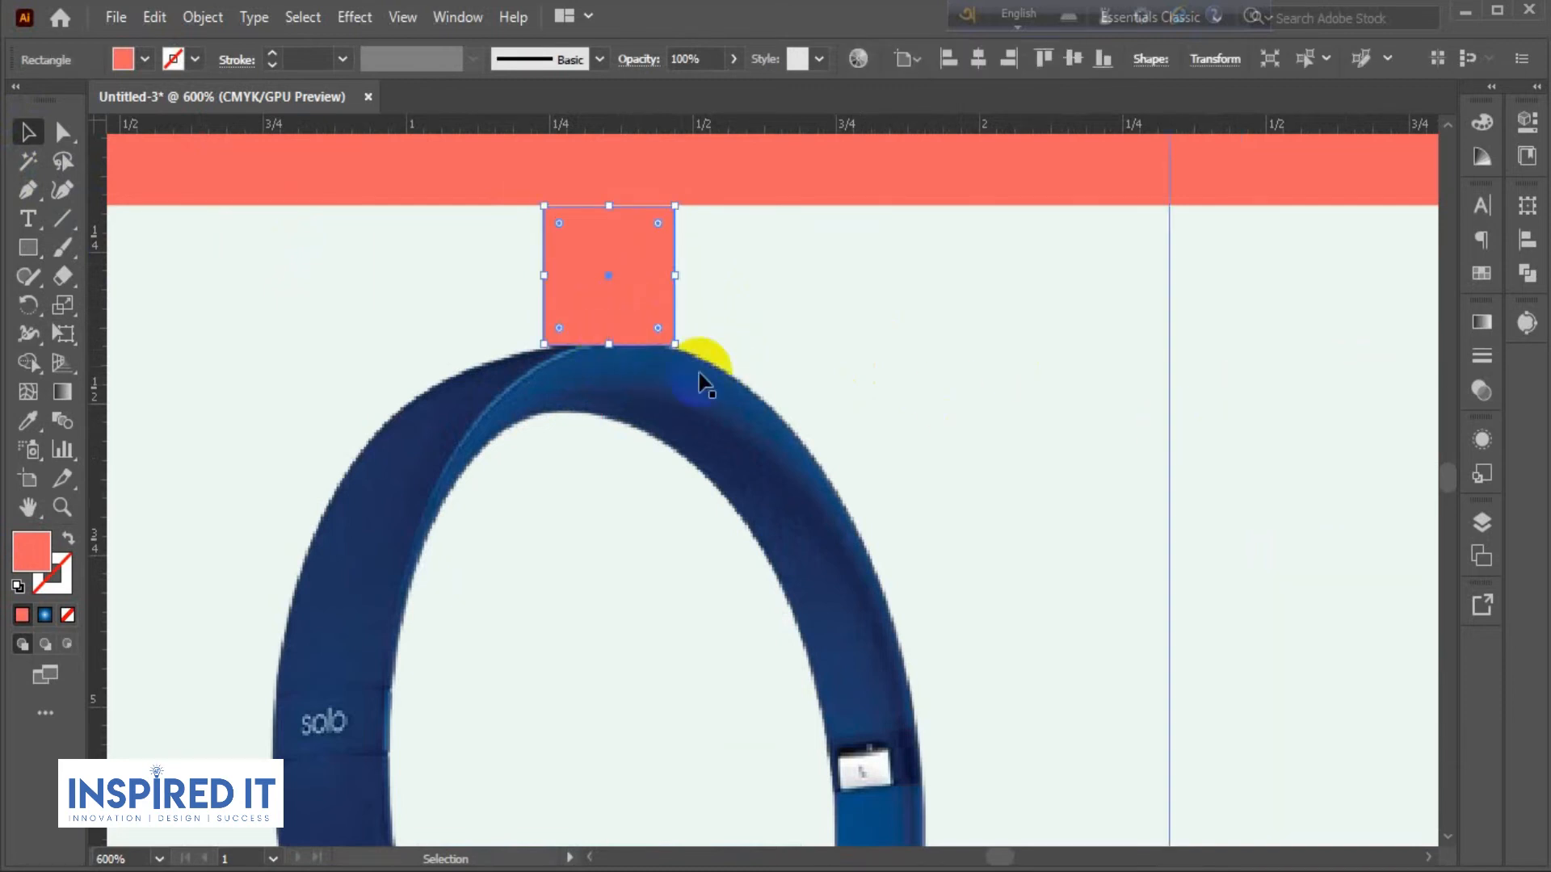
Move the coral square down onto the bottom margin line under the red headphone's price.
{"action": "left_click", "coordinate": [1257, 509]}
{"action": "scroll", "coordinate": [668, 453], "scroll_direction": "down", "scroll_amount": 5}
{"action": "left_click_drag", "start_coordinate": [638, 199], "coordinate": [341, 278]}
{"action": "left_click", "coordinate": [400, 543]}
{"action": "left_click_drag", "start_coordinate": [352, 250], "coordinate": [570, 695]}
{"action": "scroll", "coordinate": [565, 710], "scroll_direction": "up", "scroll_amount": 4}
{"action": "left_click_drag", "start_coordinate": [609, 622], "coordinate": [611, 634]}
{"action": "left_click", "coordinate": [504, 729]}
{"action": "scroll", "coordinate": [485, 723], "scroll_direction": "down", "scroll_amount": 3}
{"action": "scroll", "coordinate": [483, 720], "scroll_direction": "down", "scroll_amount": 2}
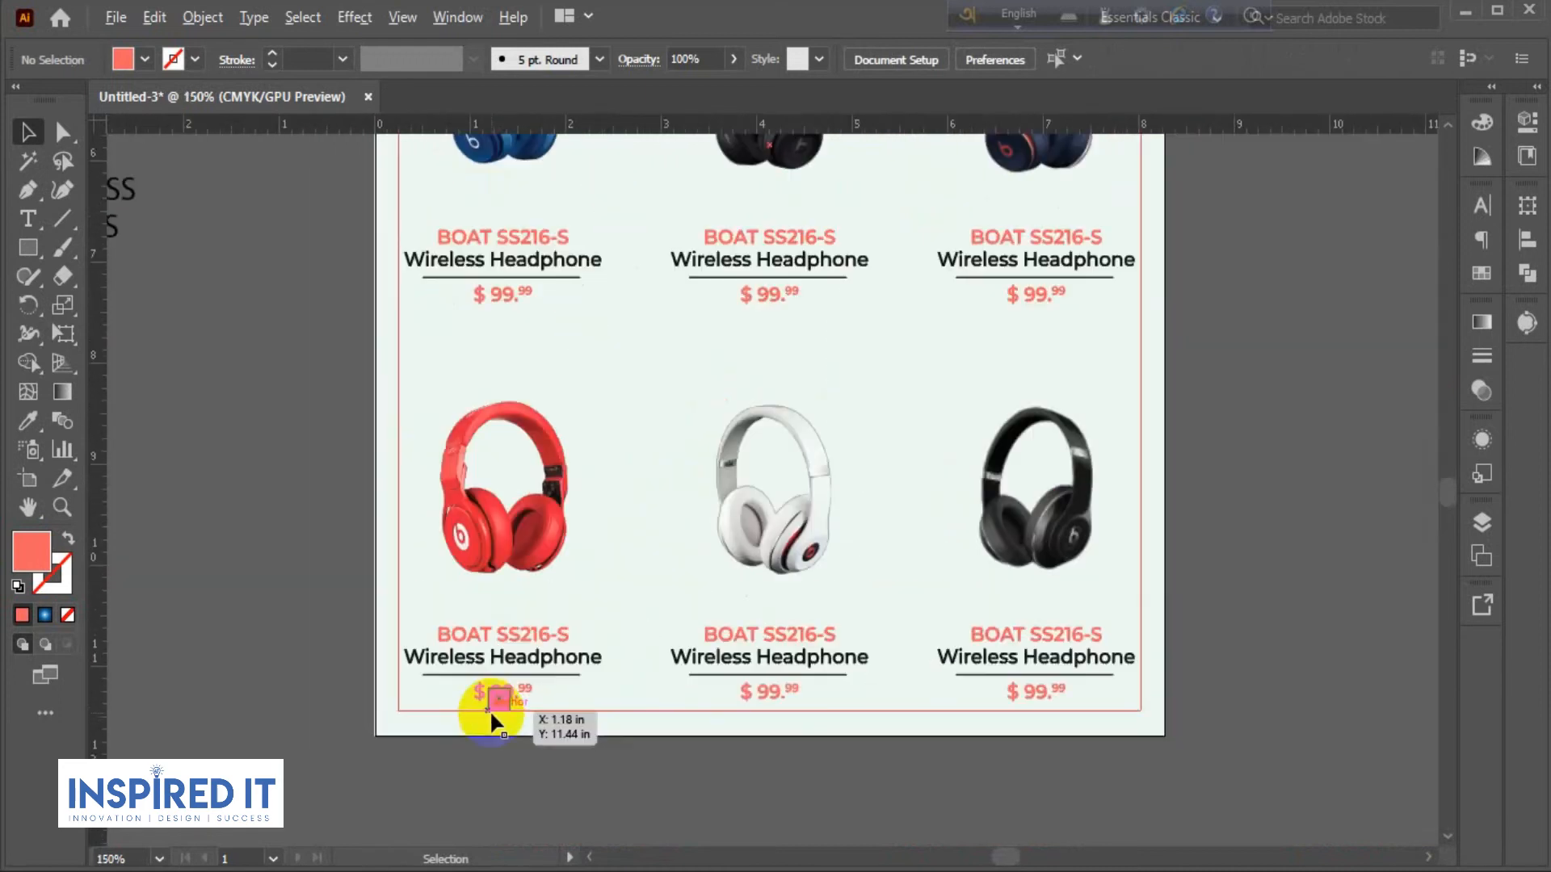
Move the bottom row of headphones and text blocks up from the bottom margin using the coral square as spacing, and delete the square.
{"action": "left_click_drag", "start_coordinate": [338, 491], "coordinate": [1134, 682]}
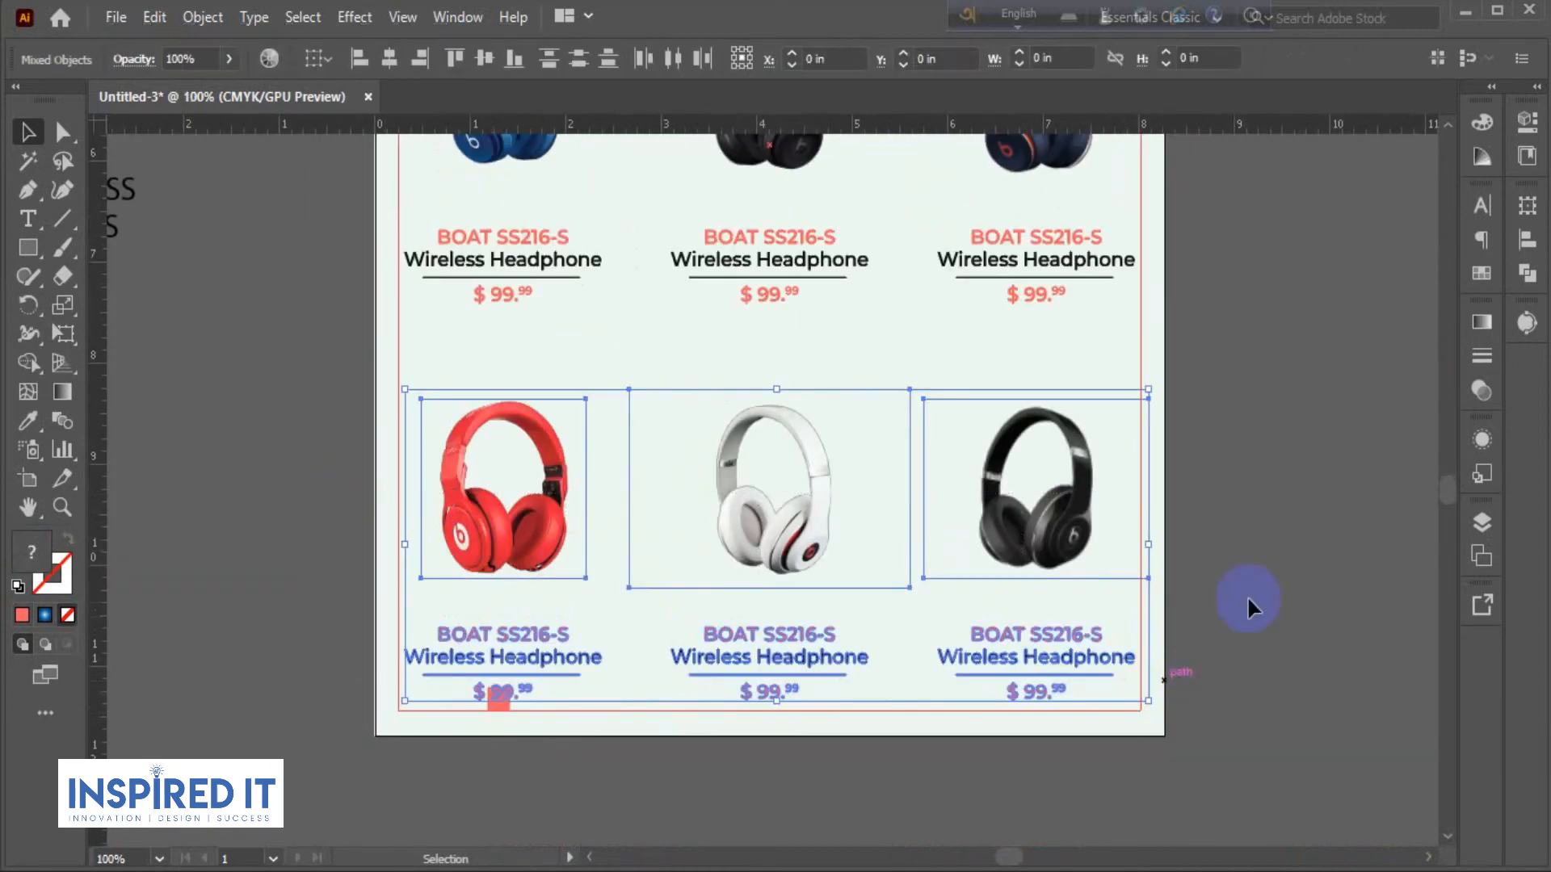
{"action": "left_click", "coordinate": [352, 734]}
{"action": "scroll", "coordinate": [352, 735], "scroll_direction": "up", "scroll_amount": 1}
{"action": "scroll", "coordinate": [1010, 636], "scroll_direction": "up", "scroll_amount": 3}
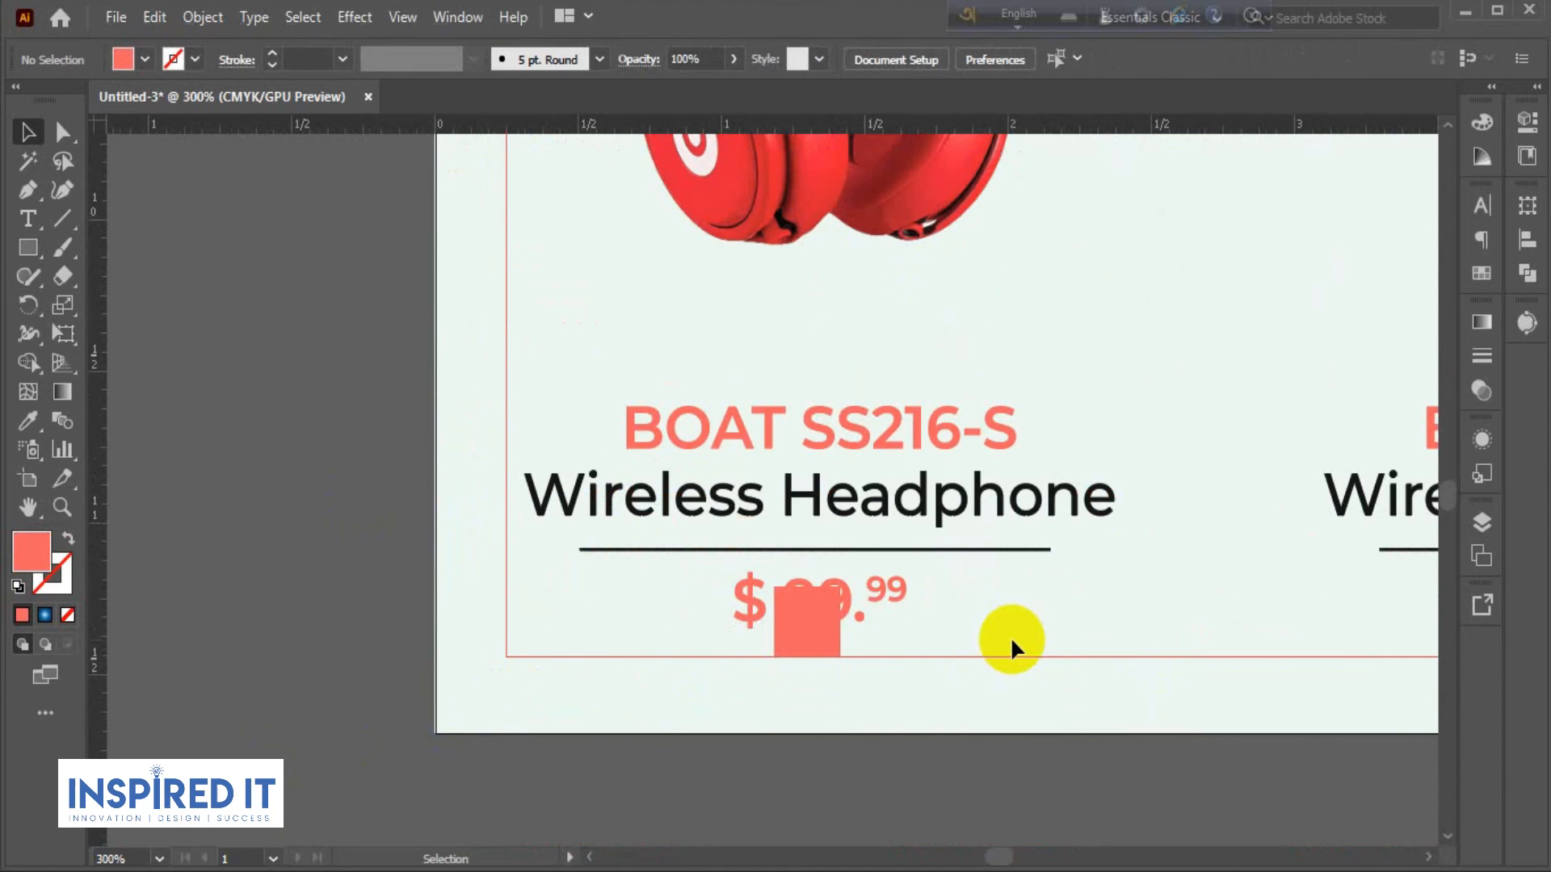
{"action": "left_click_drag", "start_coordinate": [903, 603], "coordinate": [888, 540]}
{"action": "left_click", "coordinate": [255, 583]}
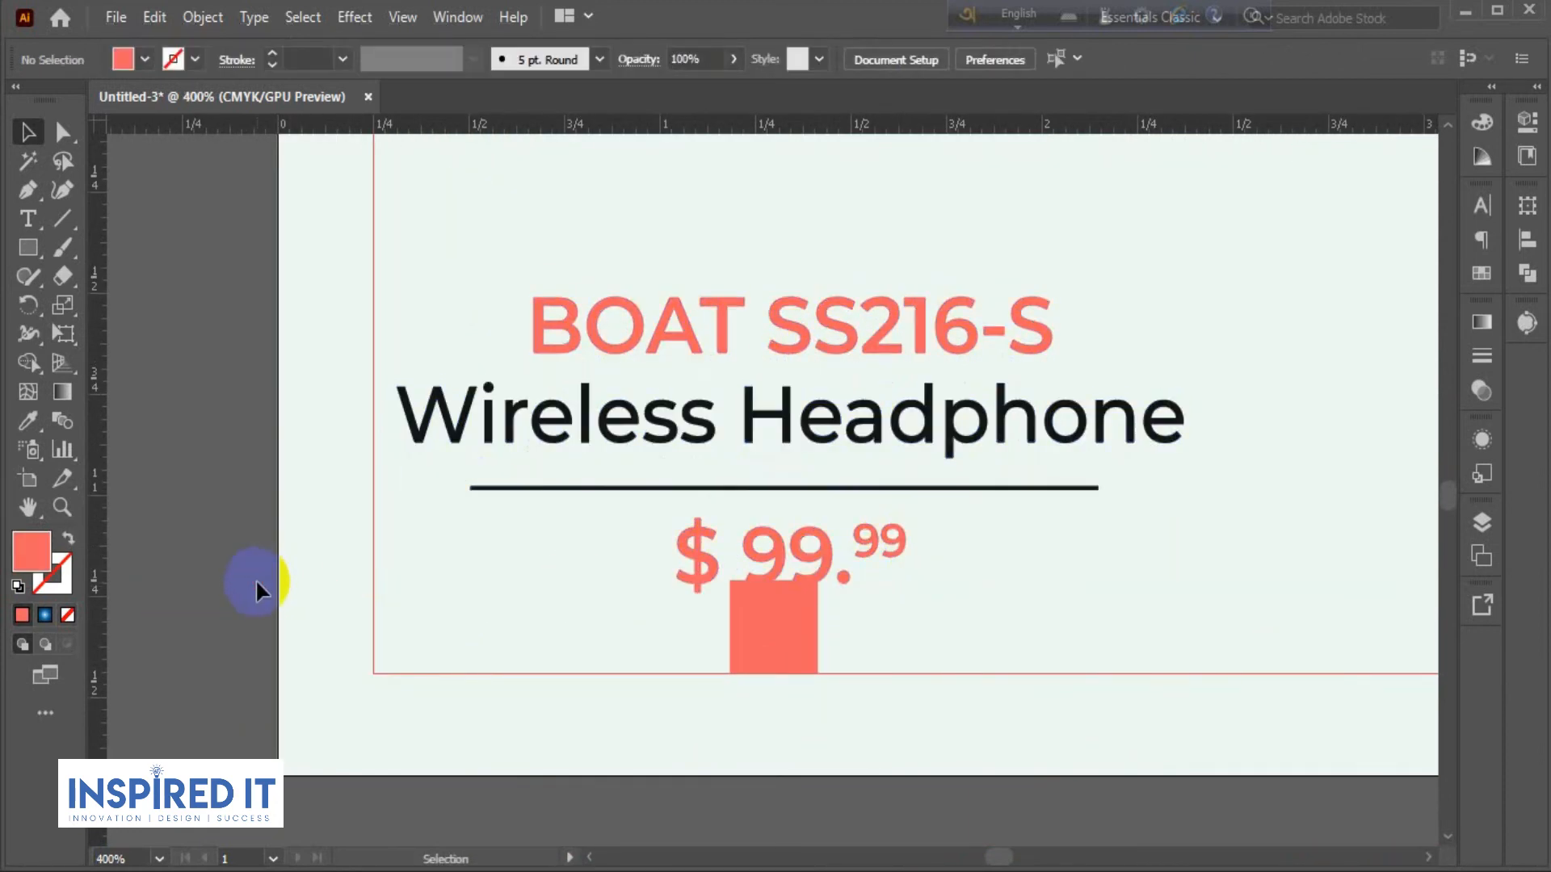
{"action": "scroll", "coordinate": [255, 584], "scroll_direction": "down", "scroll_amount": 1}
{"action": "left_click", "coordinate": [634, 639]}
{"action": "key", "text": "Delete"}
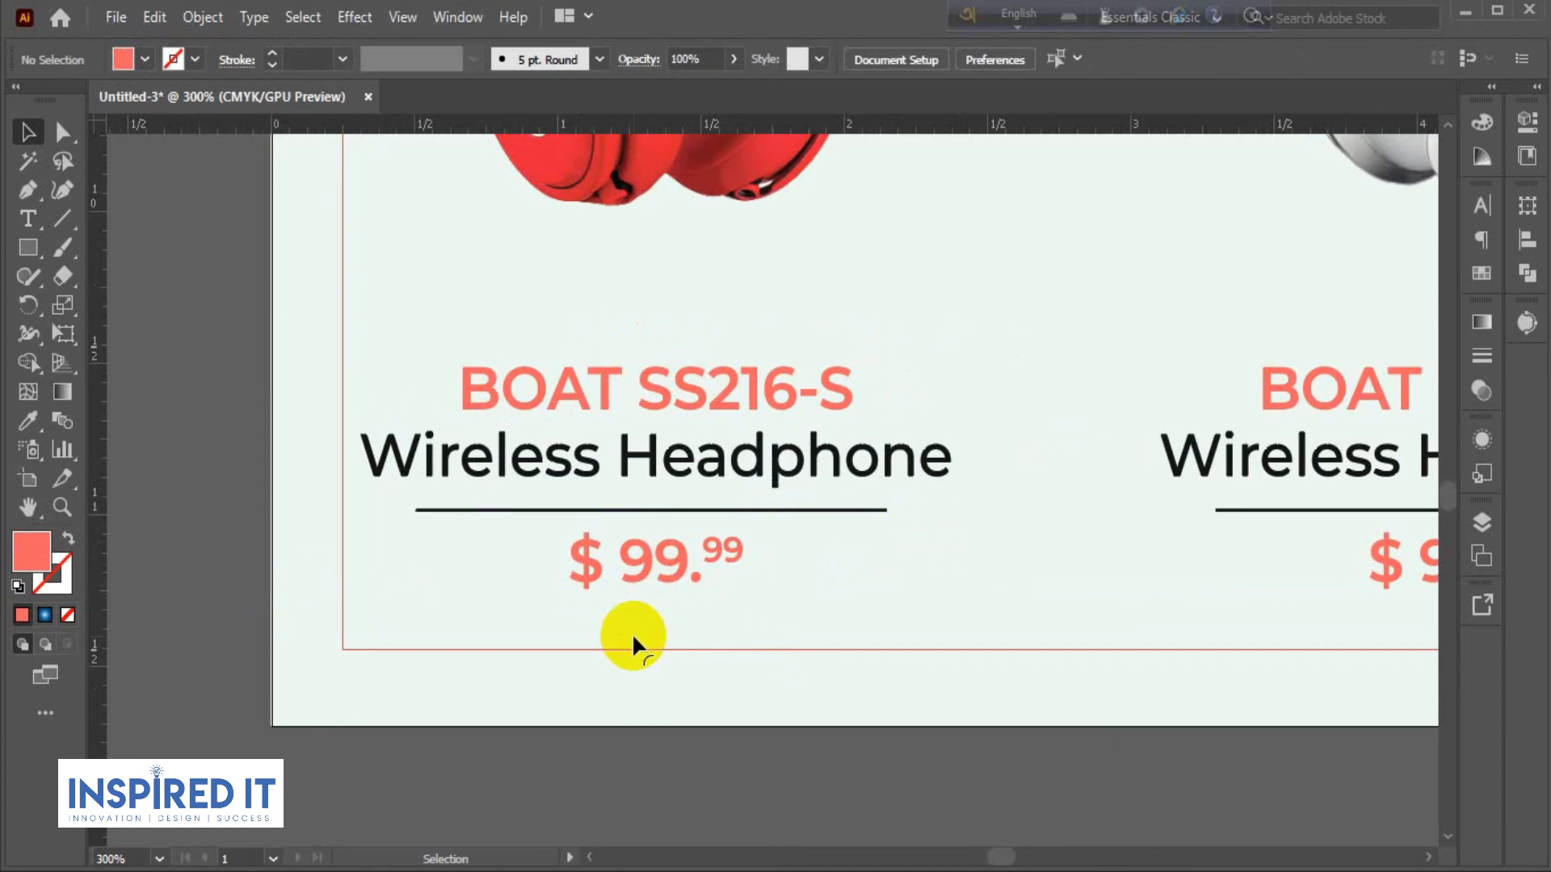
Set the font of the BOAT WIRELESS headline text beside the artboard to Montserrat SemiBold.
{"action": "scroll", "coordinate": [231, 512], "scroll_direction": "down", "scroll_amount": 5}
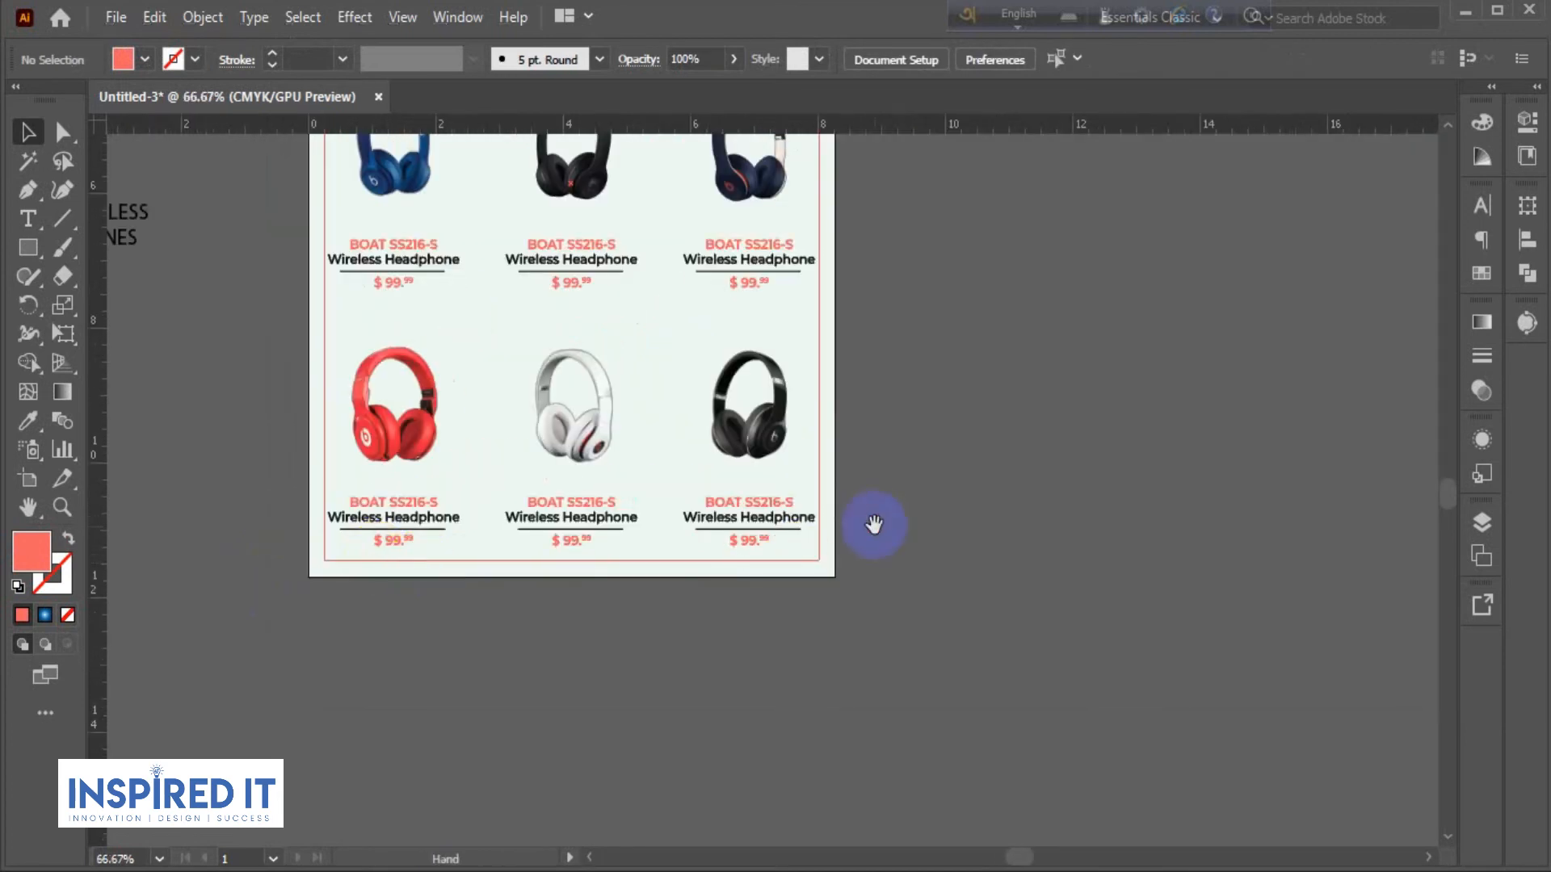
{"action": "left_click_drag", "start_coordinate": [875, 526], "coordinate": [919, 667]}
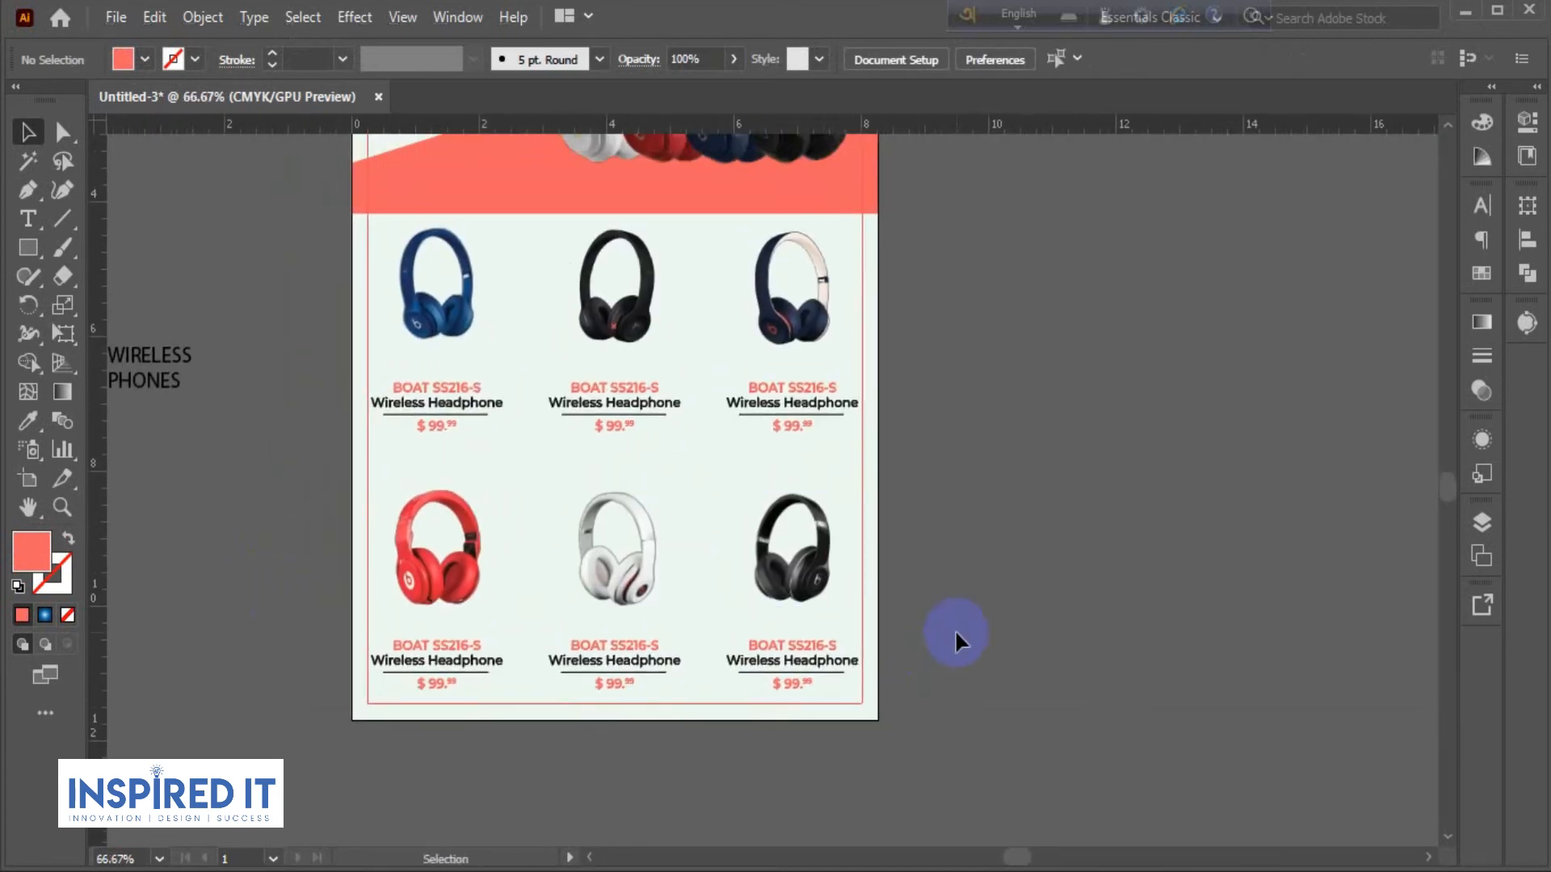
{"action": "scroll", "coordinate": [1019, 476], "scroll_direction": "up", "scroll_amount": 3}
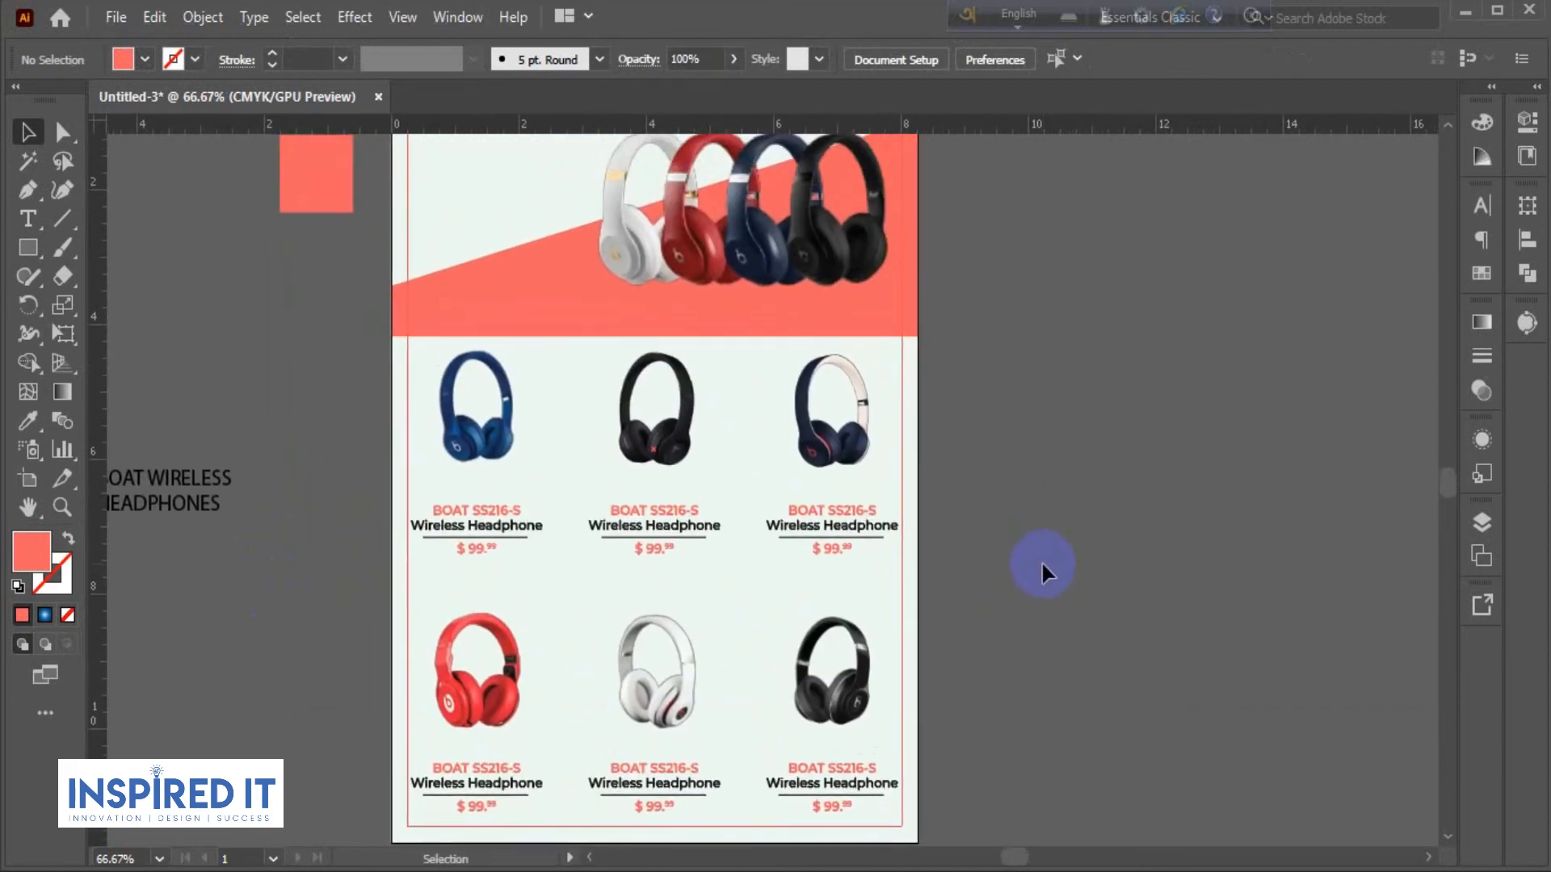
{"action": "left_click_drag", "start_coordinate": [1032, 522], "coordinate": [1160, 614]}
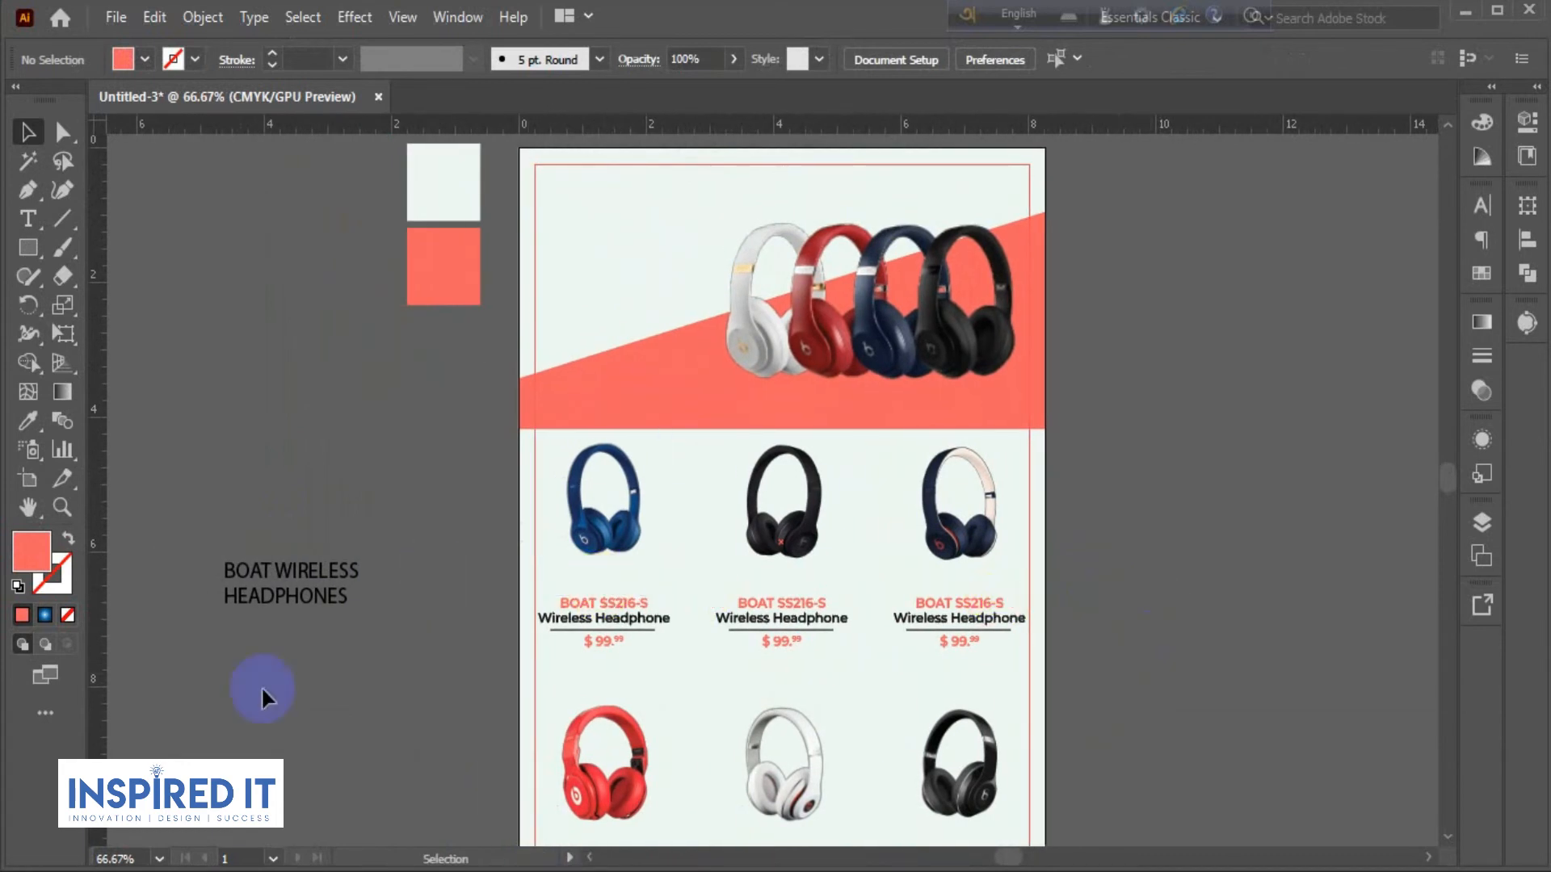
{"action": "scroll", "coordinate": [284, 627], "scroll_direction": "up", "scroll_amount": 2}
{"action": "left_click_drag", "start_coordinate": [283, 627], "coordinate": [538, 650]}
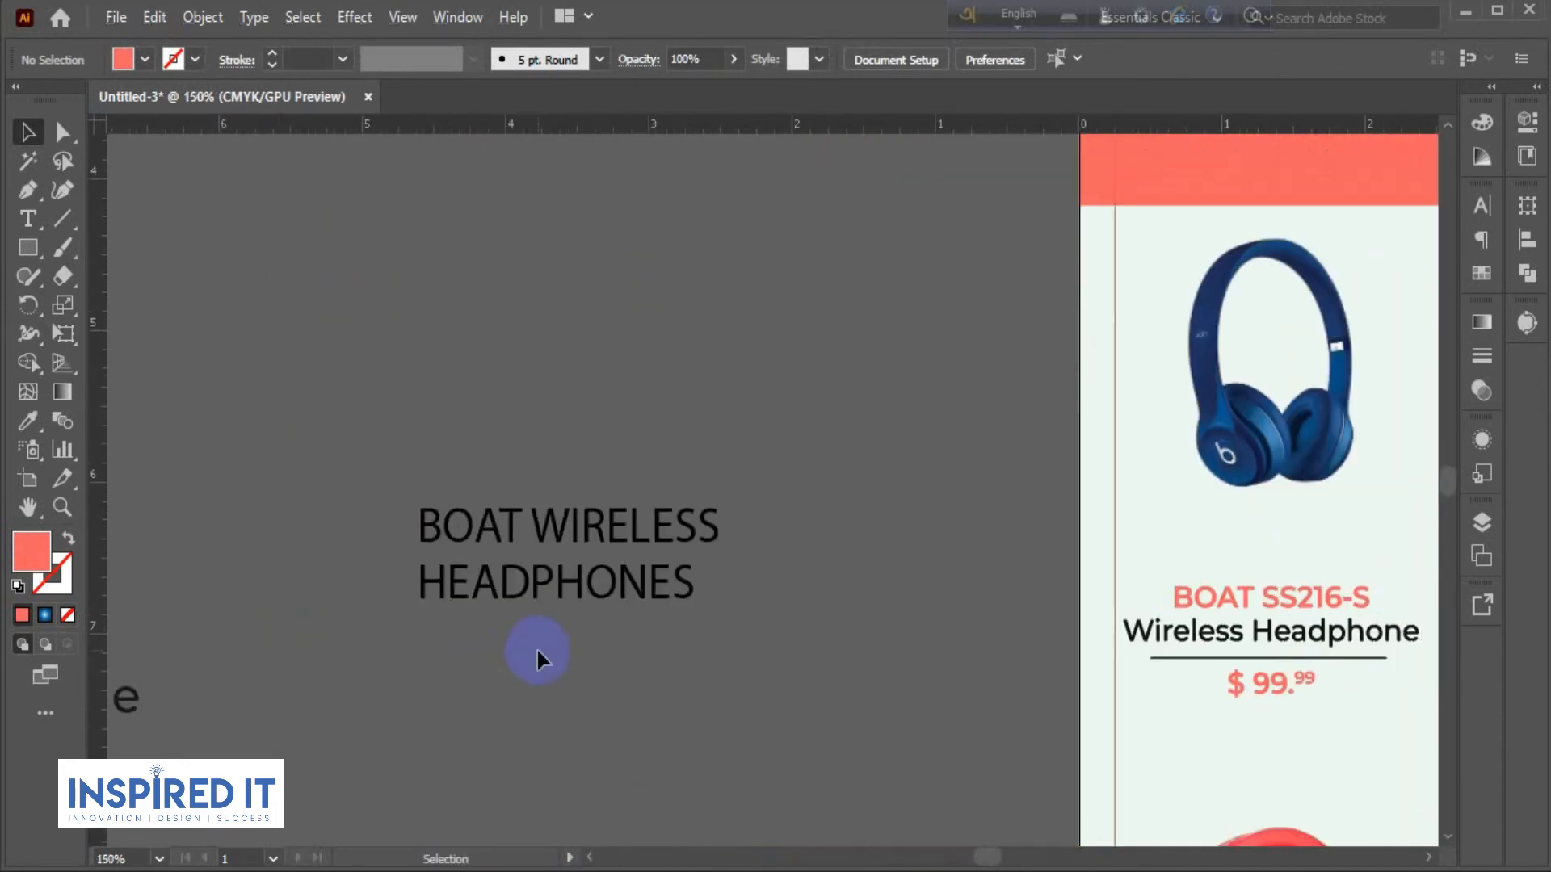
{"action": "left_click", "coordinate": [575, 529]}
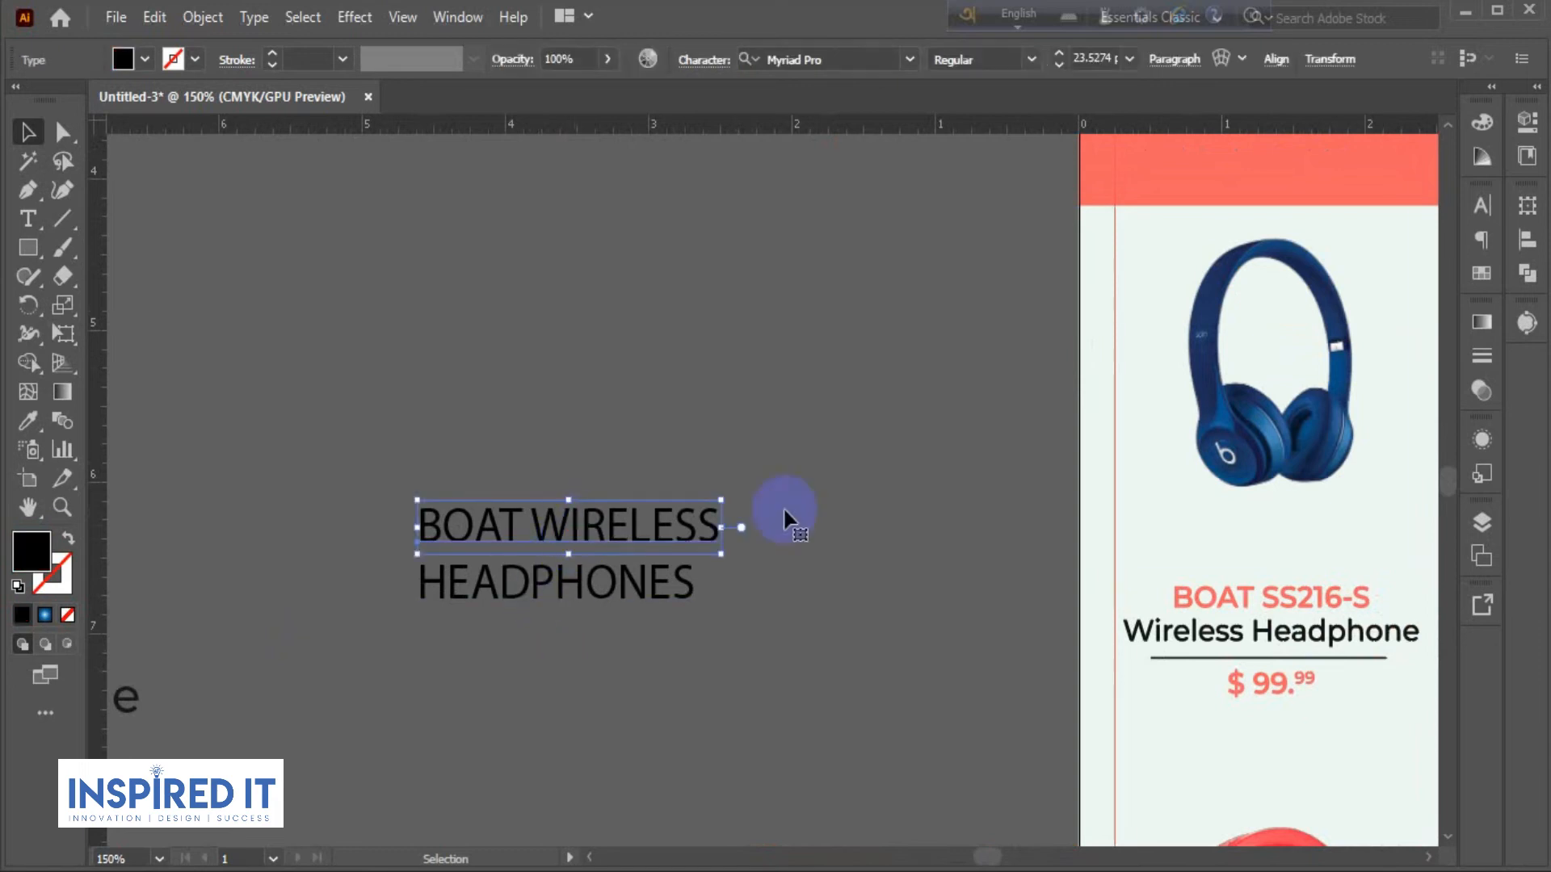
{"action": "left_click", "coordinate": [1488, 204]}
{"action": "left_click", "coordinate": [1297, 235]}
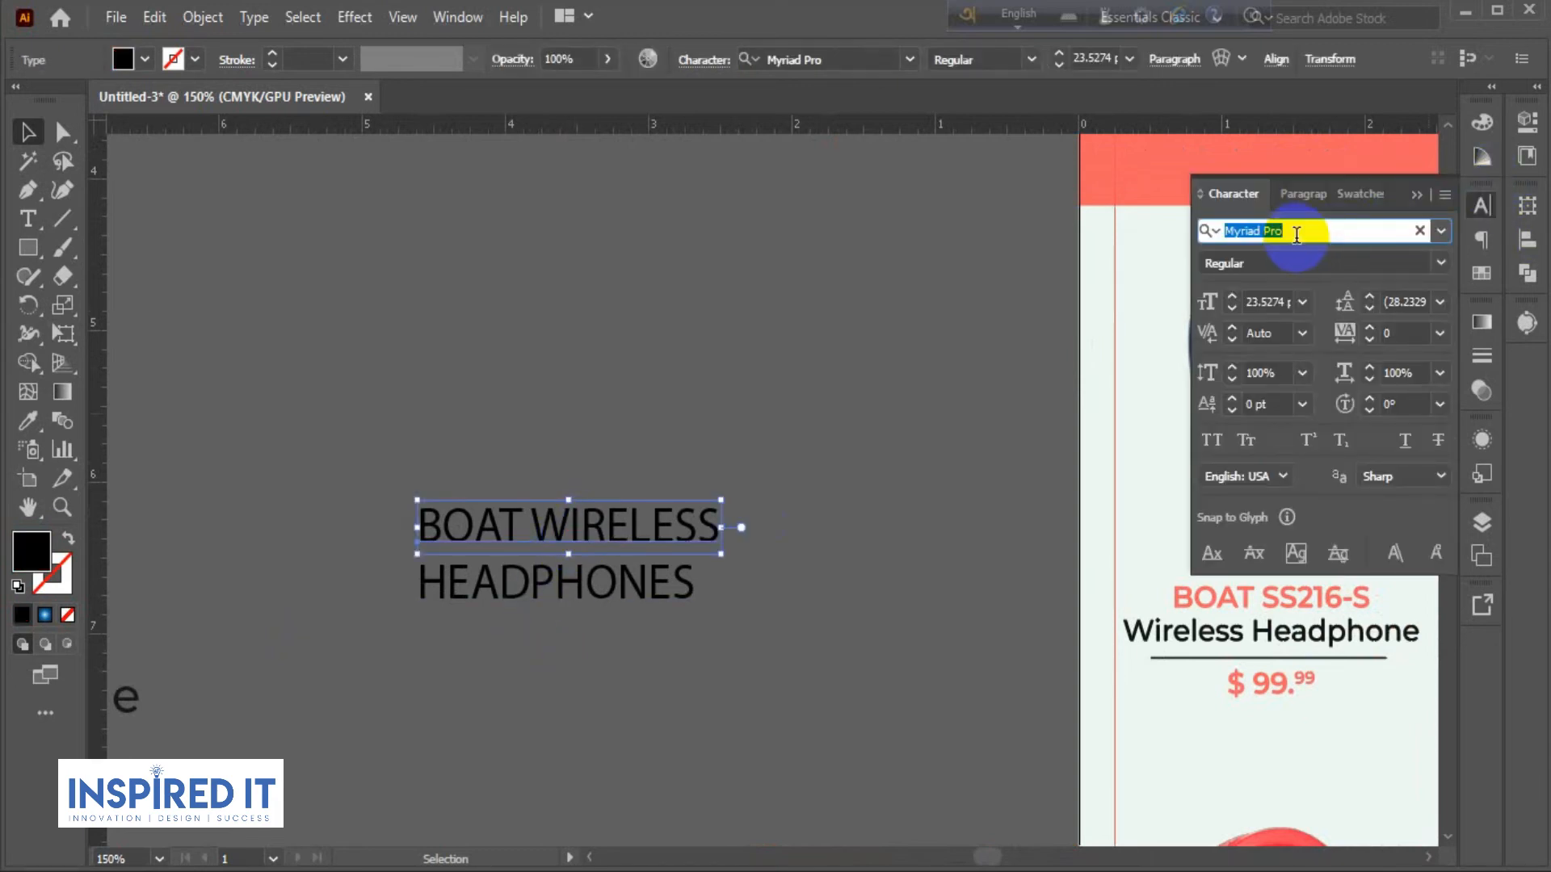
{"action": "type", "text": "montse"}
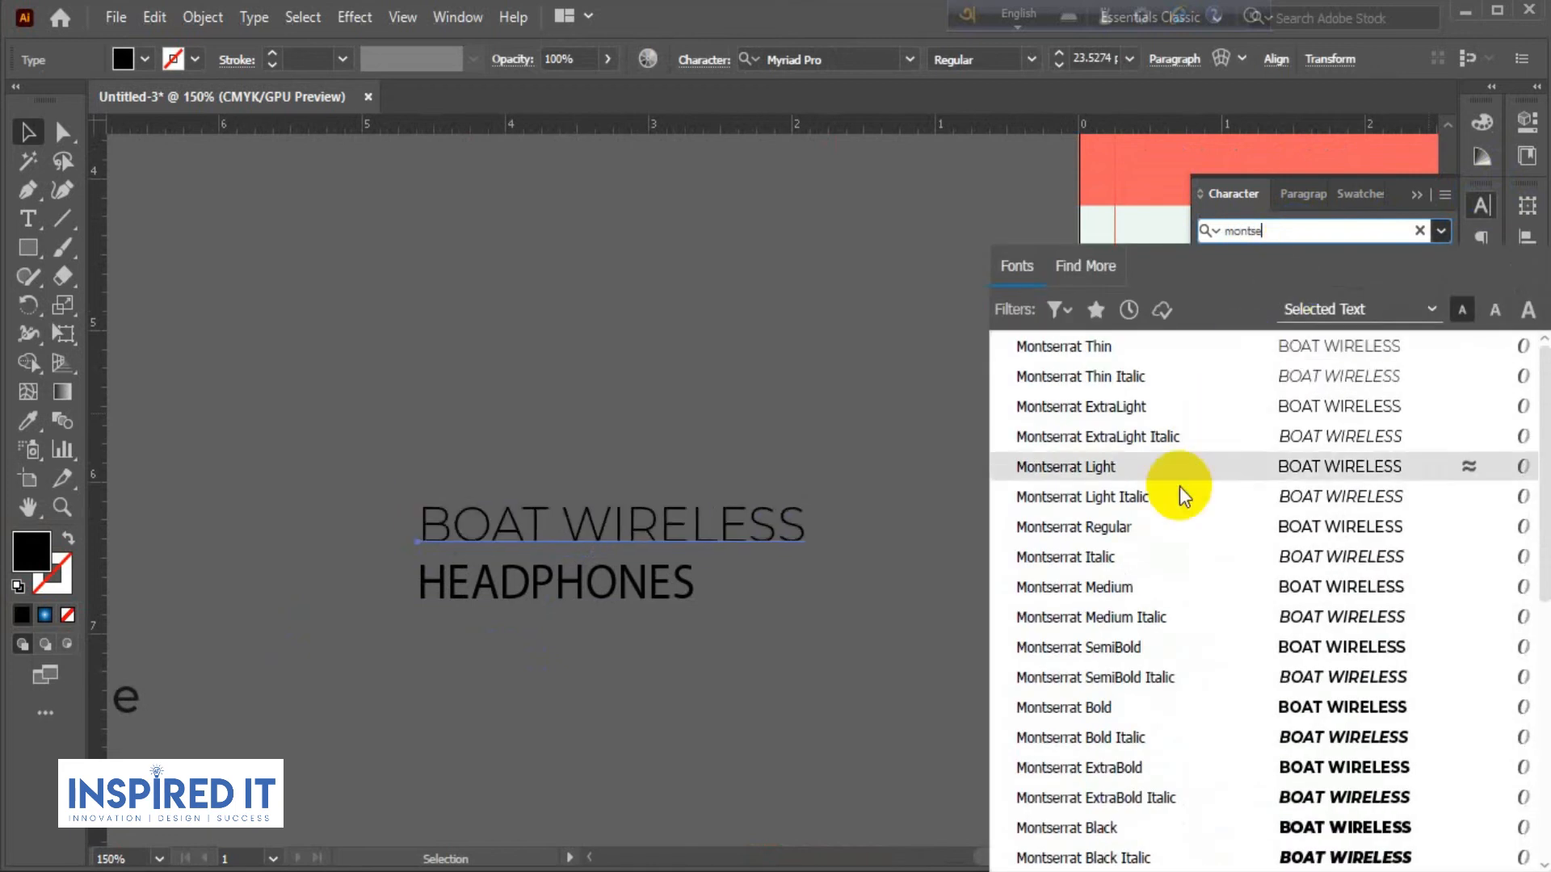
{"action": "left_click", "coordinate": [1176, 647]}
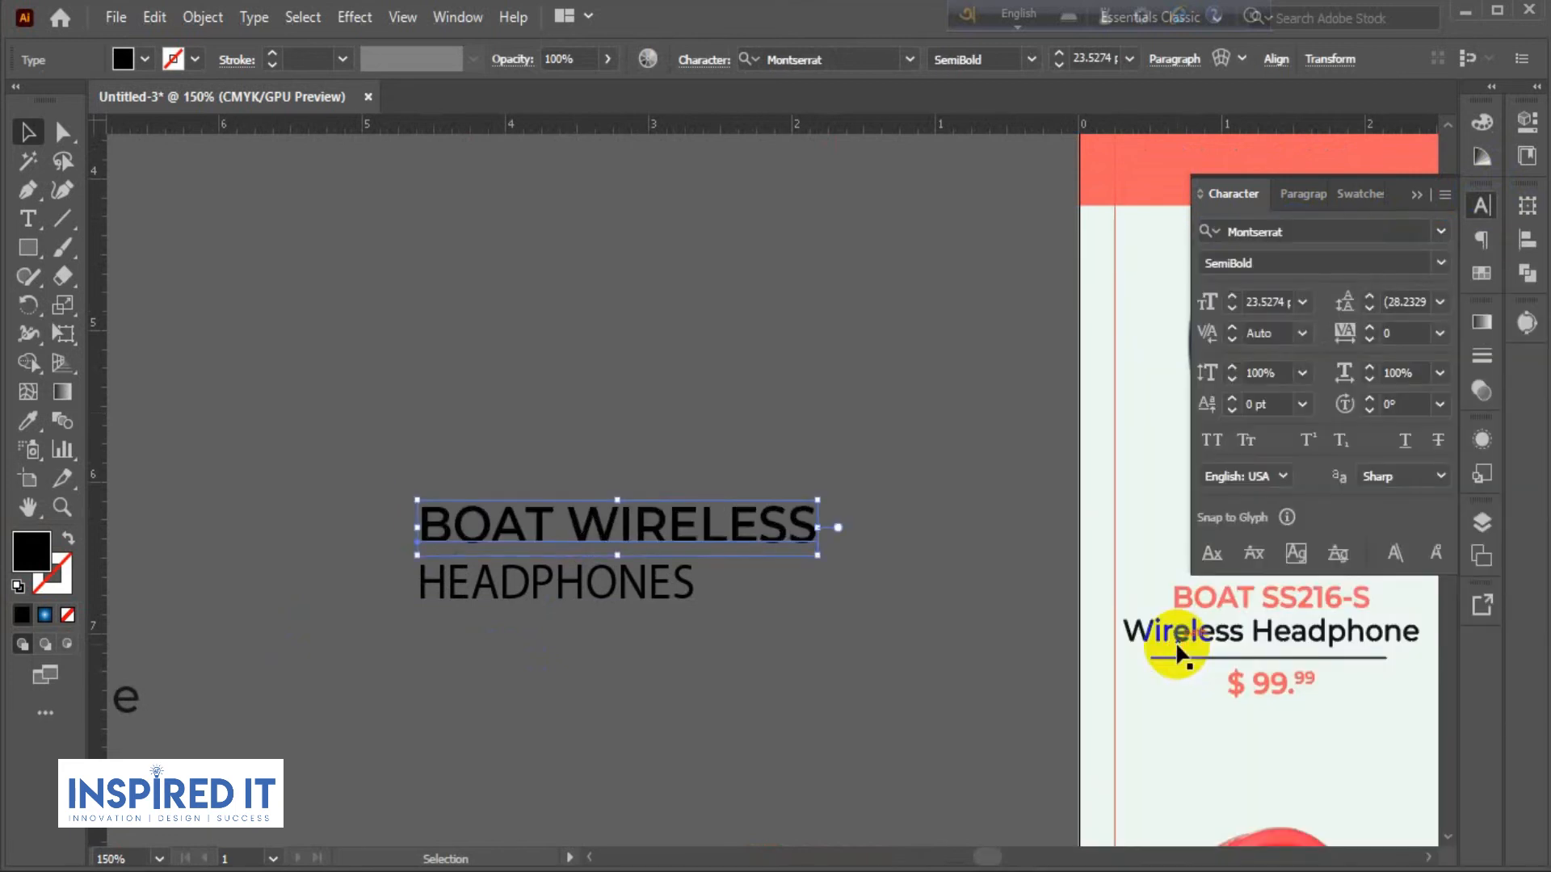
{"action": "left_click", "coordinate": [616, 453]}
Match the HEADPHONES text to the BOAT WIRELESS font with the Eyedropper and set its style to Montserrat Medium.
{"action": "left_click", "coordinate": [606, 574]}
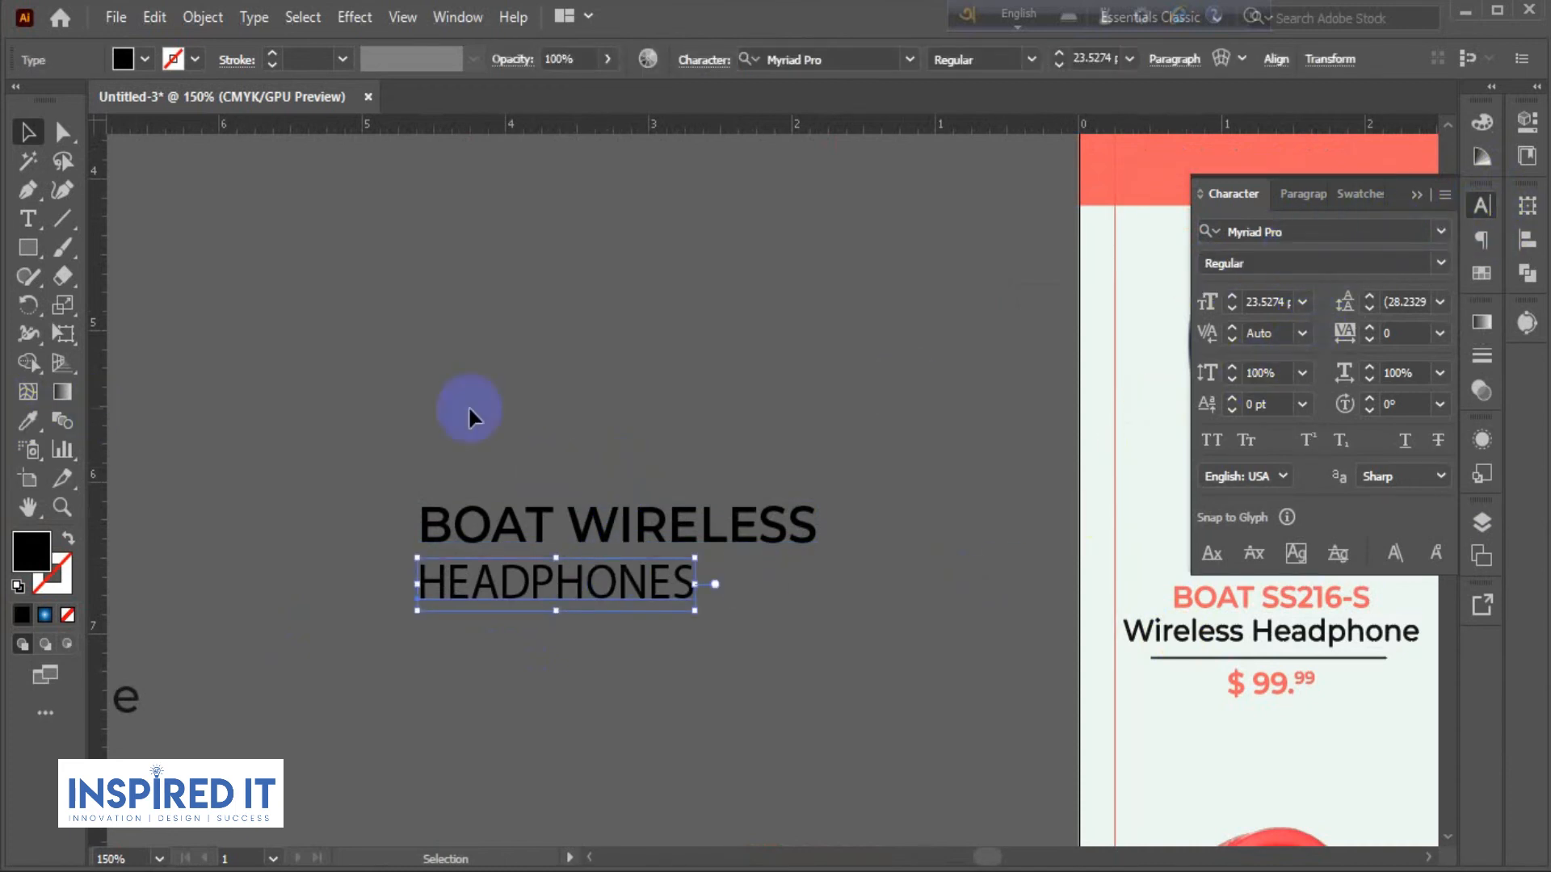
{"action": "left_click", "coordinate": [28, 420]}
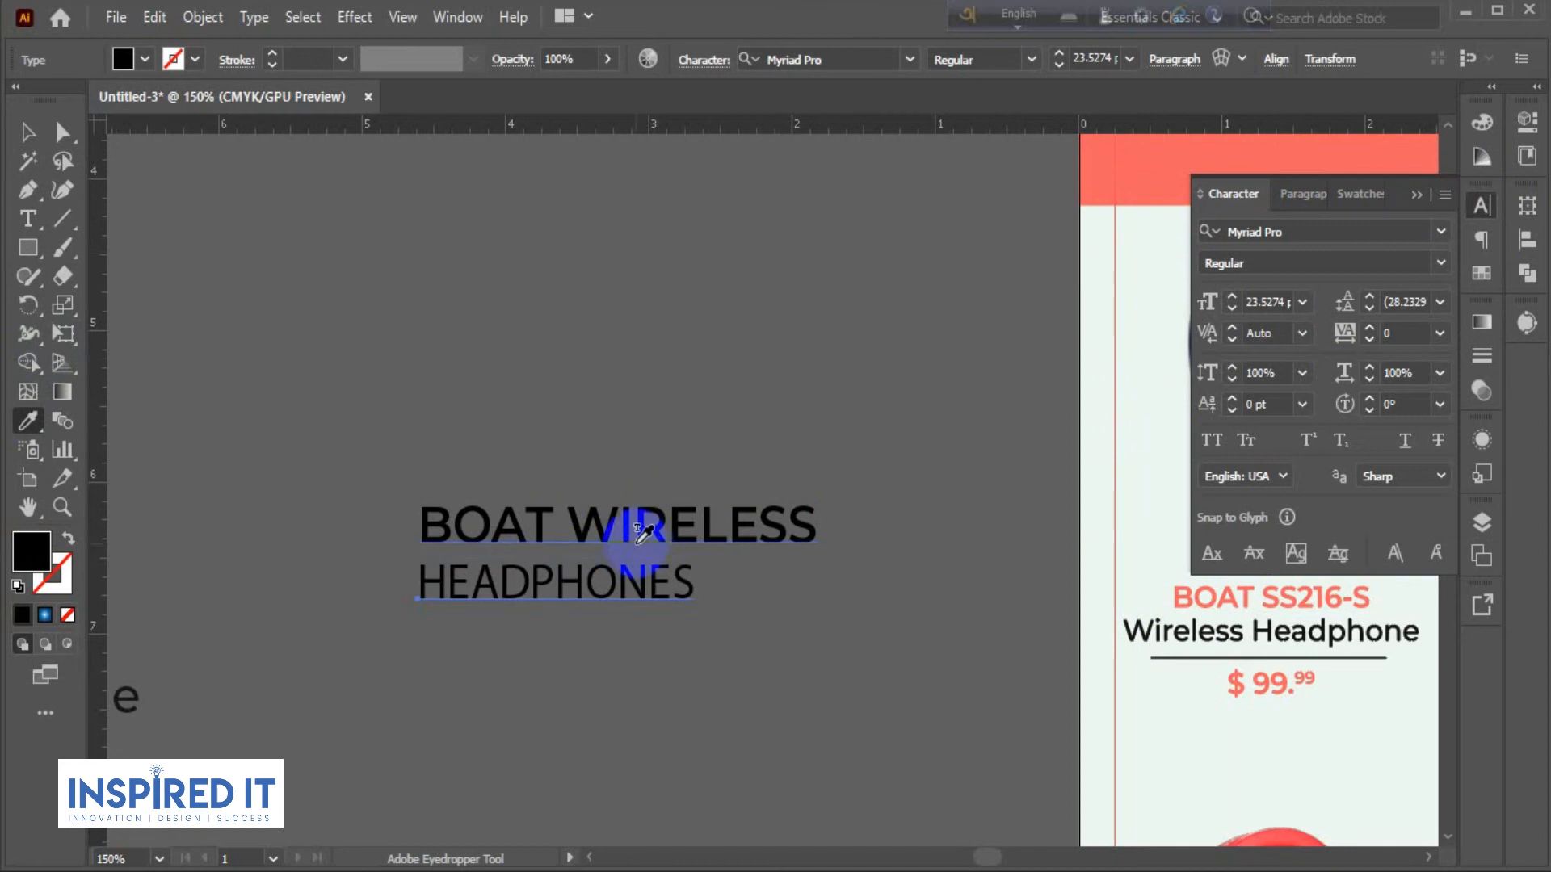
{"action": "left_click", "coordinate": [607, 526]}
{"action": "left_click", "coordinate": [27, 132]}
{"action": "left_click", "coordinate": [637, 632]}
{"action": "left_click", "coordinate": [646, 583]}
{"action": "left_click", "coordinate": [1442, 264]}
{"action": "left_click", "coordinate": [1282, 500]}
{"action": "left_click", "coordinate": [761, 664]}
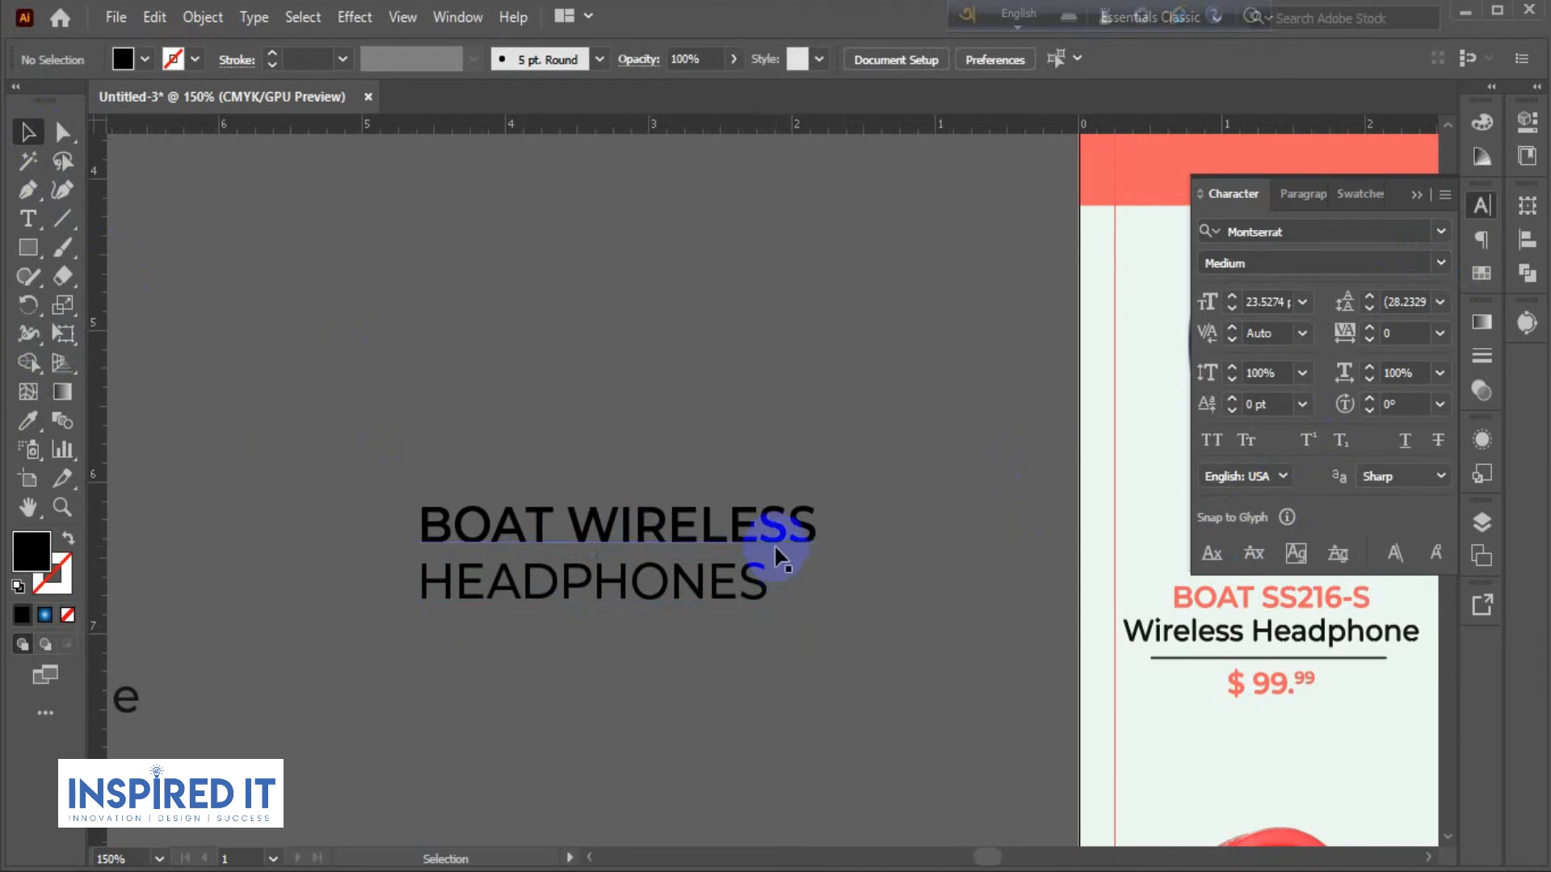
Enlarge the BOAT WIRELESS text proportionally from its centre and shift HEADPHONES to start under its first letter.
{"action": "left_click", "coordinate": [798, 530]}
{"action": "left_click_drag", "start_coordinate": [818, 555], "coordinate": [856, 590]}
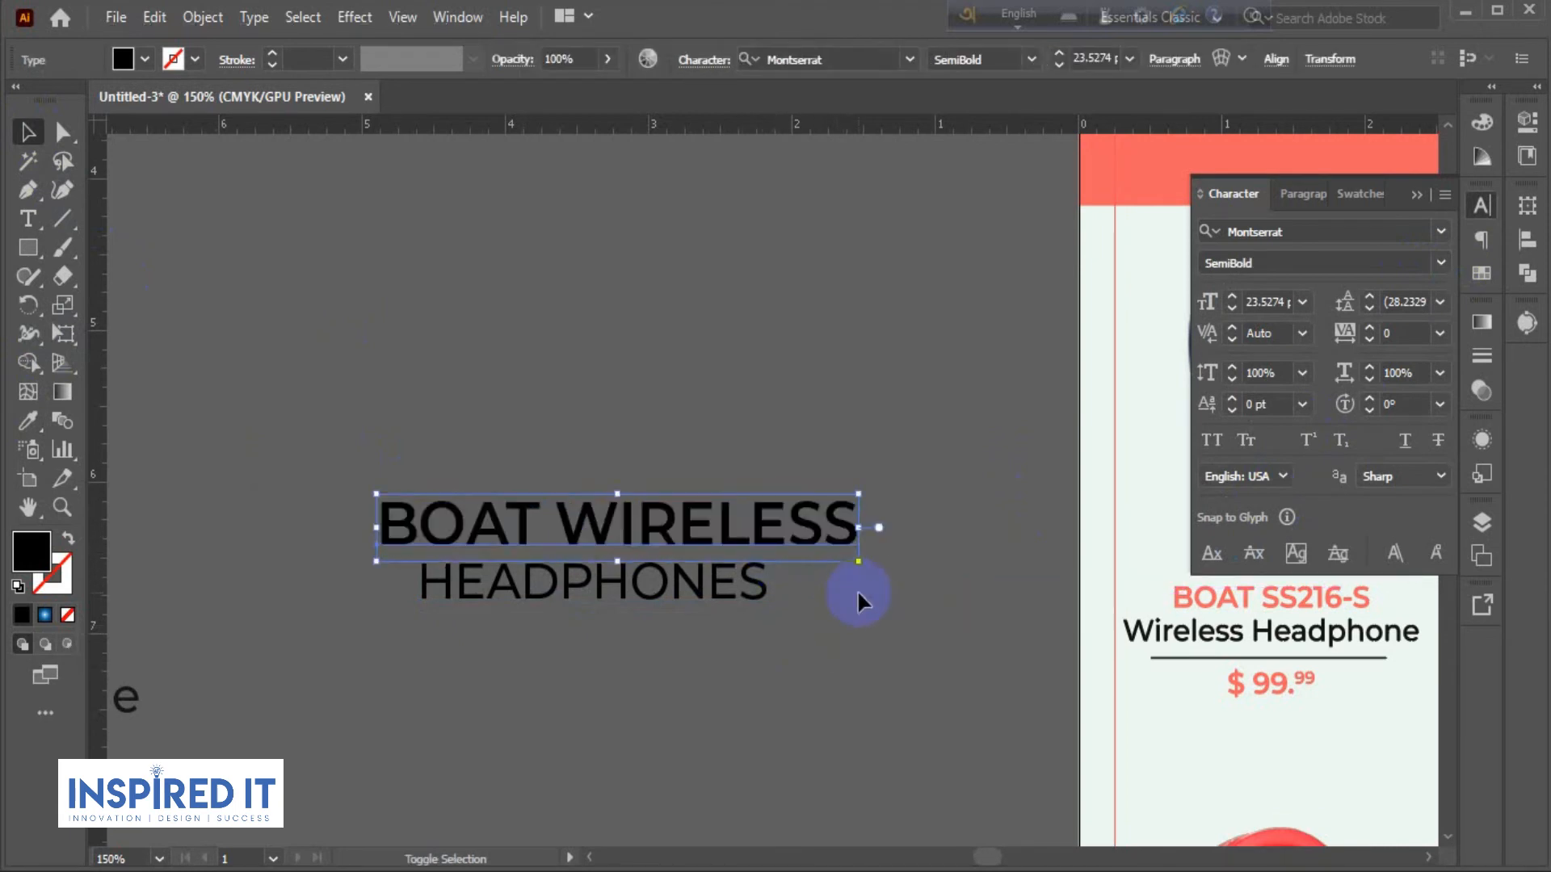
{"action": "left_click", "coordinate": [856, 590]}
{"action": "left_click_drag", "start_coordinate": [737, 589], "coordinate": [645, 588]}
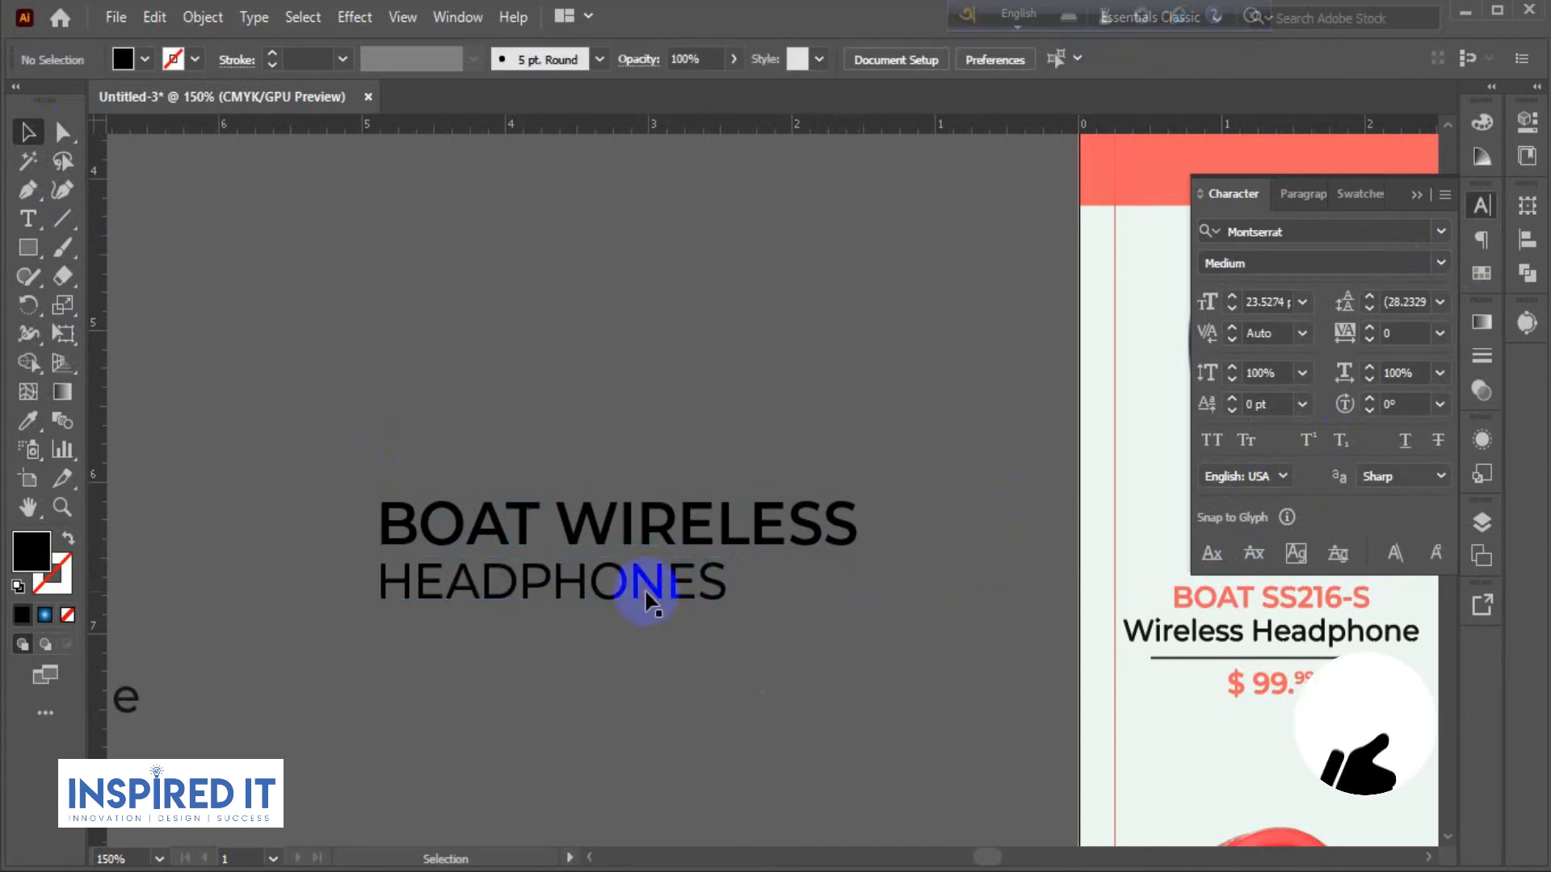
Scale the HEADPHONES text down proportionally to about 20.6 pt.
{"action": "scroll", "coordinate": [645, 588], "scroll_direction": "up", "scroll_amount": 2}
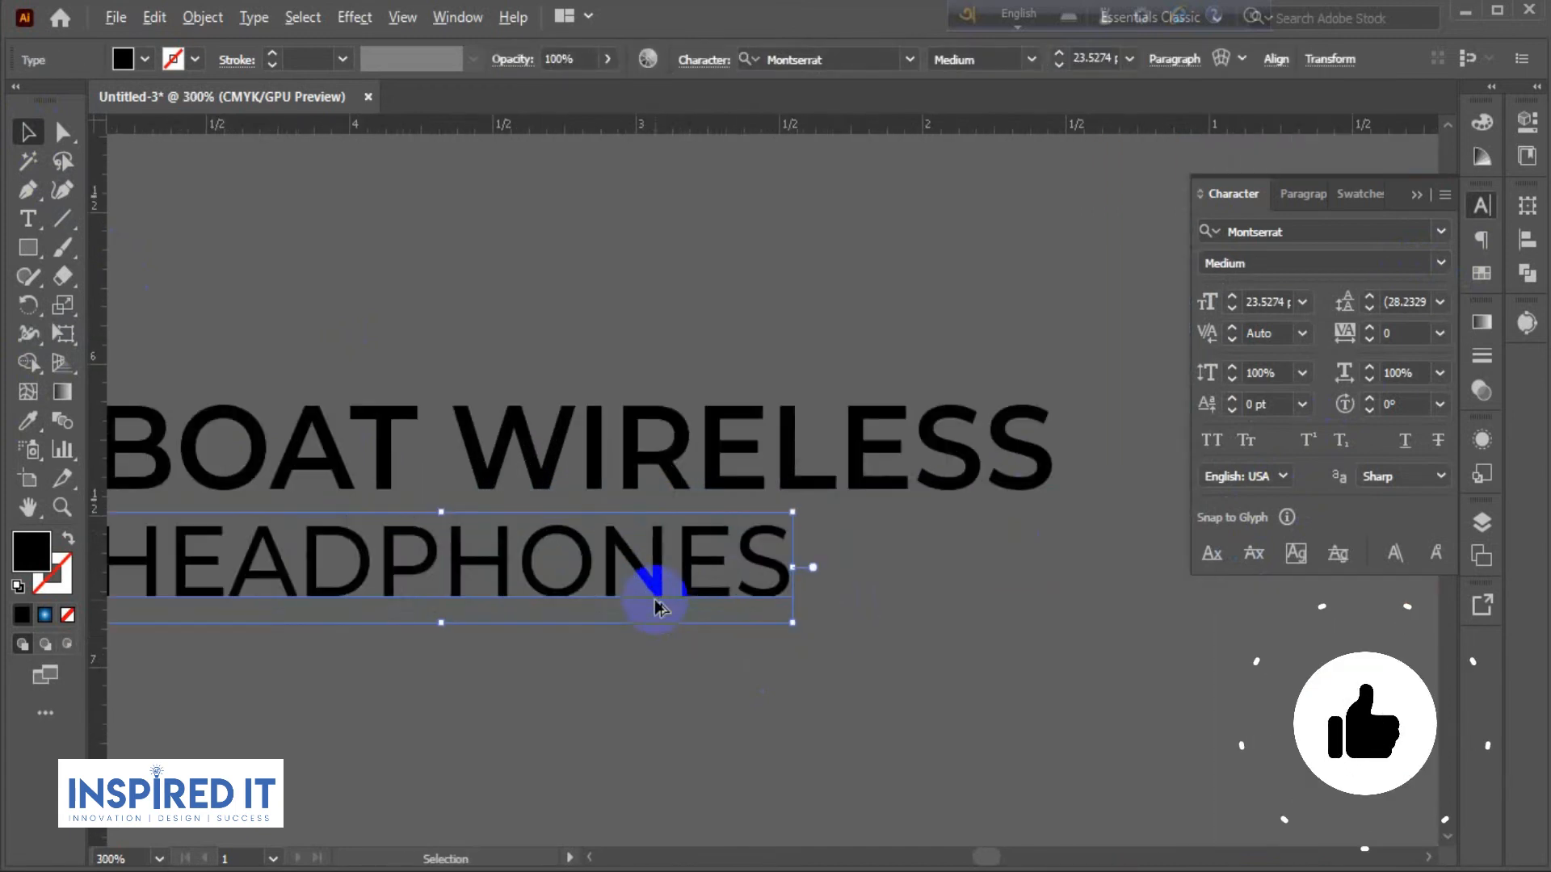
{"action": "left_click", "coordinate": [791, 497], "text": "shift"}
{"action": "left_click", "coordinate": [711, 620]}
{"action": "left_click", "coordinate": [785, 571]}
{"action": "left_click_drag", "start_coordinate": [790, 514], "coordinate": [751, 521]}
{"action": "left_click", "coordinate": [760, 647]}
{"action": "left_click_drag", "start_coordinate": [624, 681], "coordinate": [762, 679]}
Increase the tracking of the HEADPHONES text to 180.
{"action": "left_click", "coordinate": [706, 575]}
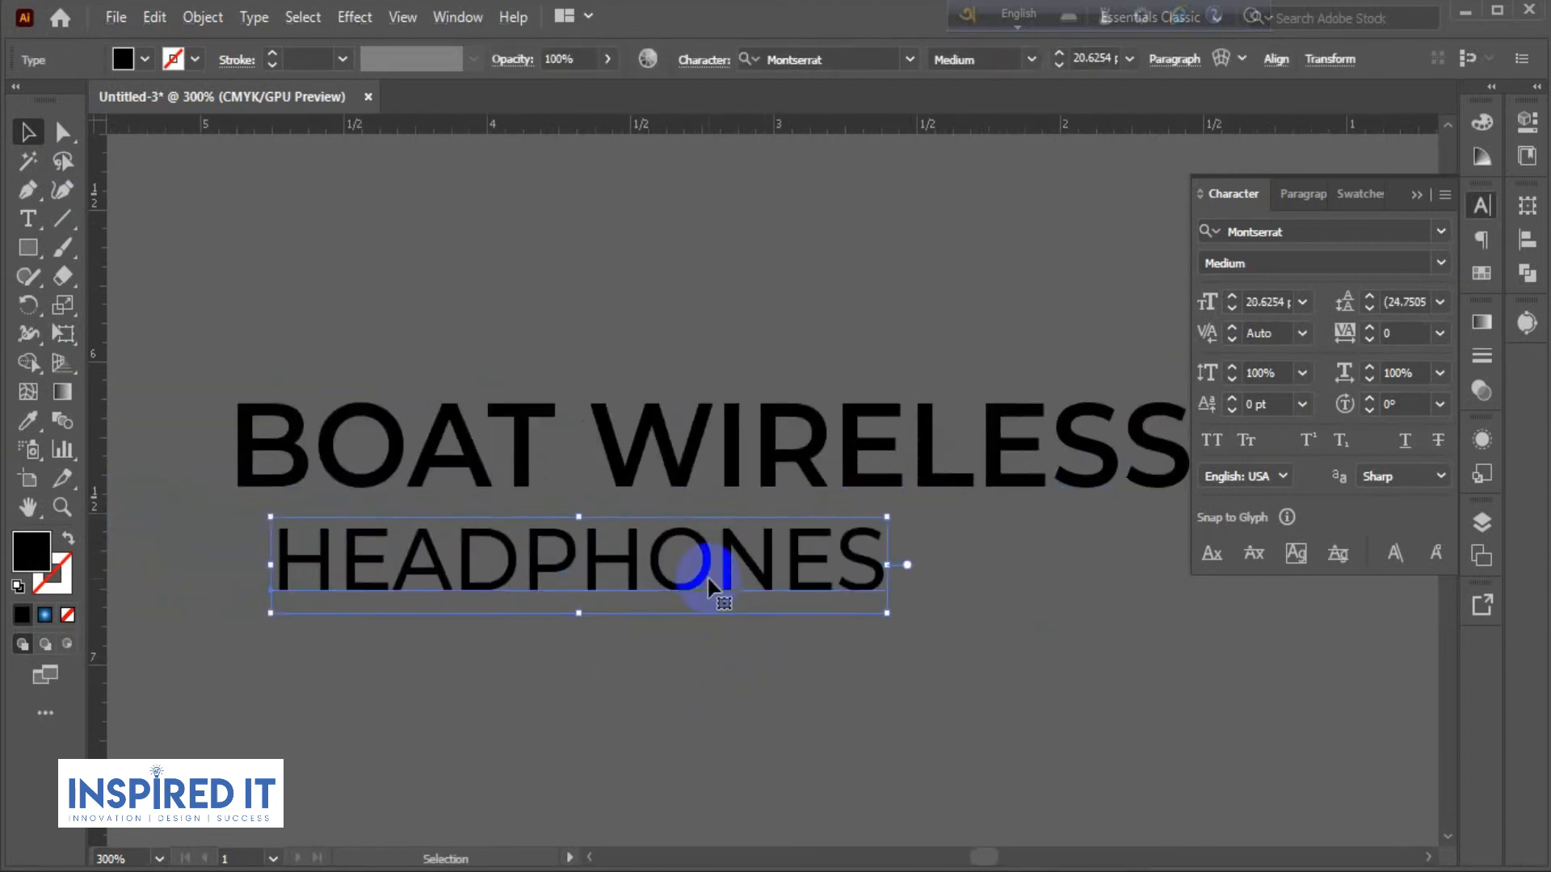
{"action": "key", "text": "alt+Right"}
{"action": "key", "text": "alt+Right"}
{"action": "key", "text": "alt+Right"}
{"action": "key", "text": "alt+Right"}
{"action": "key", "text": "alt+Right"}
{"action": "key", "text": "alt+Right"}
{"action": "key", "text": "alt+Right"}
{"action": "key", "text": "alt+Right"}
{"action": "key", "text": "alt+Right"}
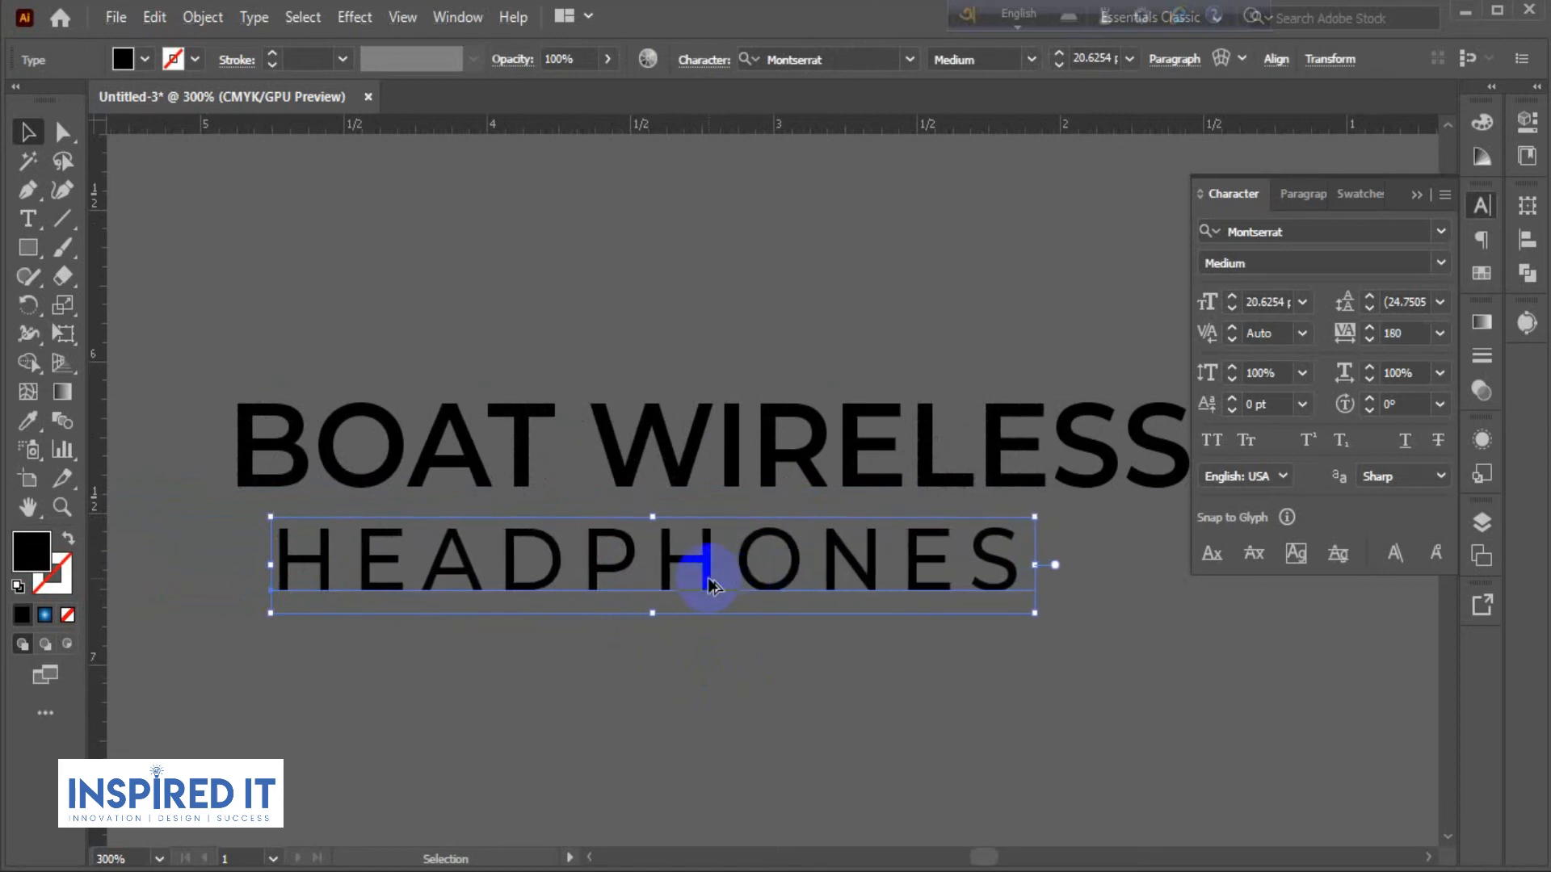
{"action": "left_click", "coordinate": [643, 642]}
Left-align HEADPHONES with BOAT WIRELESS, using BOAT WIRELESS as the key object.
{"action": "left_click_drag", "start_coordinate": [652, 643], "coordinate": [956, 640]}
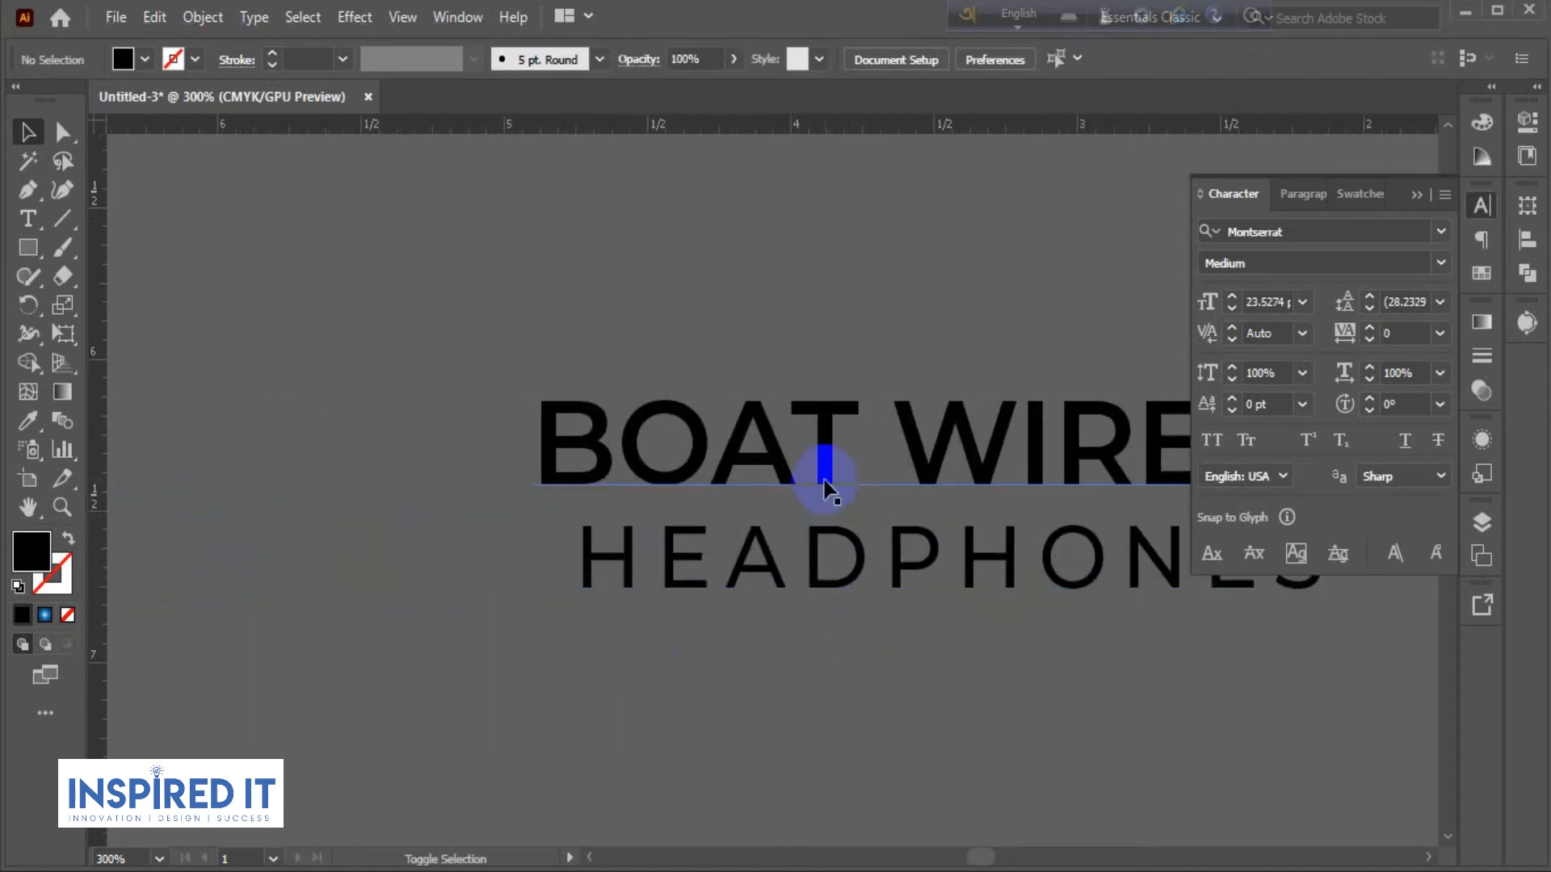
{"action": "left_click", "coordinate": [826, 477], "text": "shift"}
{"action": "left_click", "coordinate": [778, 562], "text": "shift"}
{"action": "left_click", "coordinate": [675, 465]}
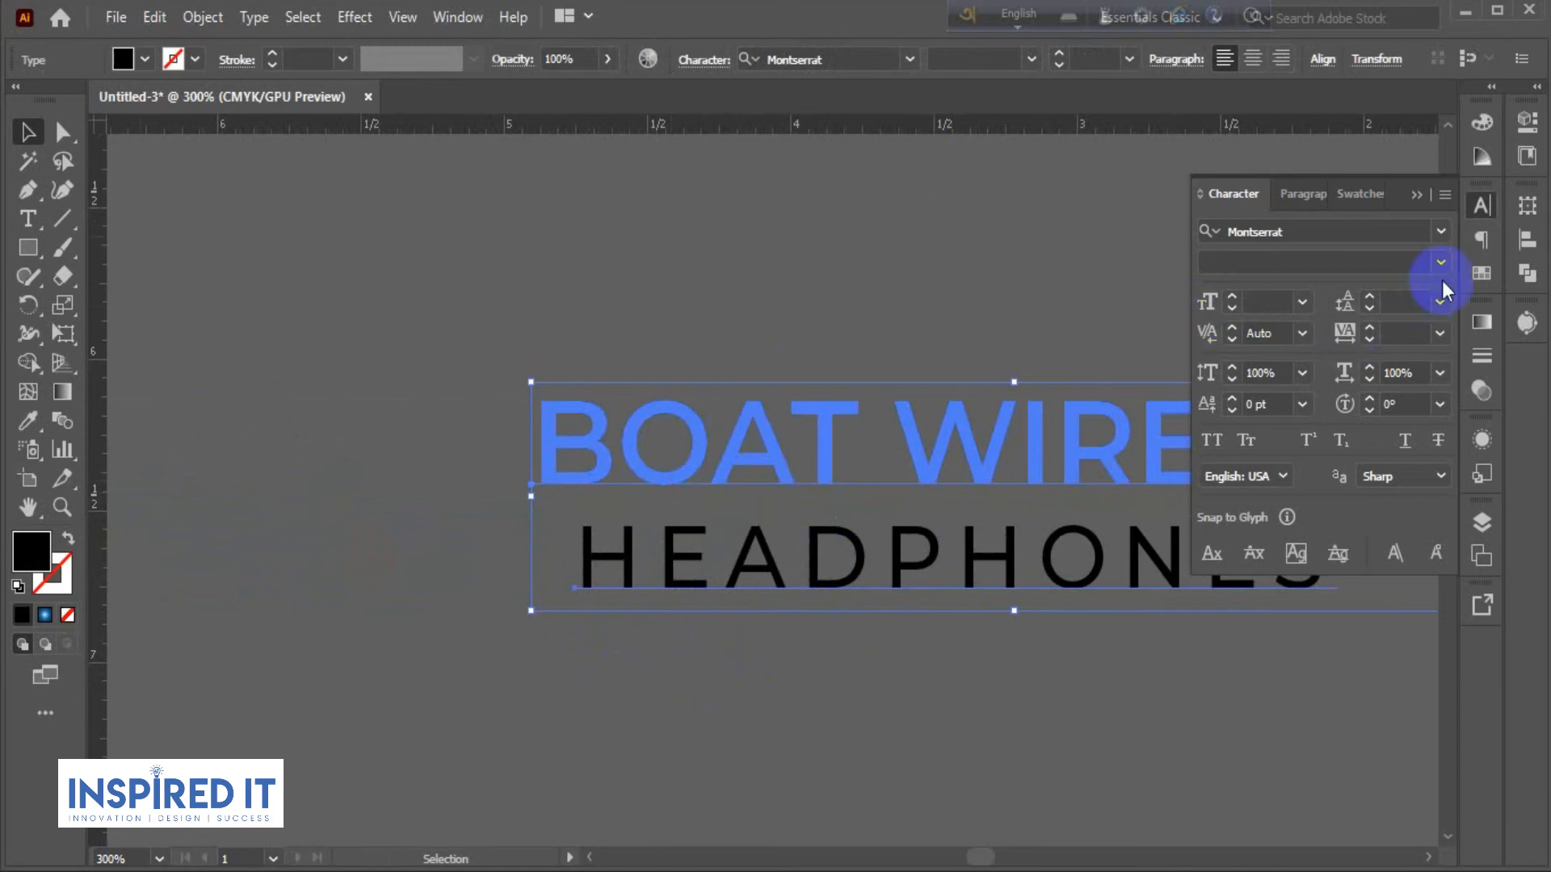
{"action": "left_click", "coordinate": [1482, 207]}
{"action": "left_click", "coordinate": [1524, 257]}
{"action": "left_click", "coordinate": [1257, 262]}
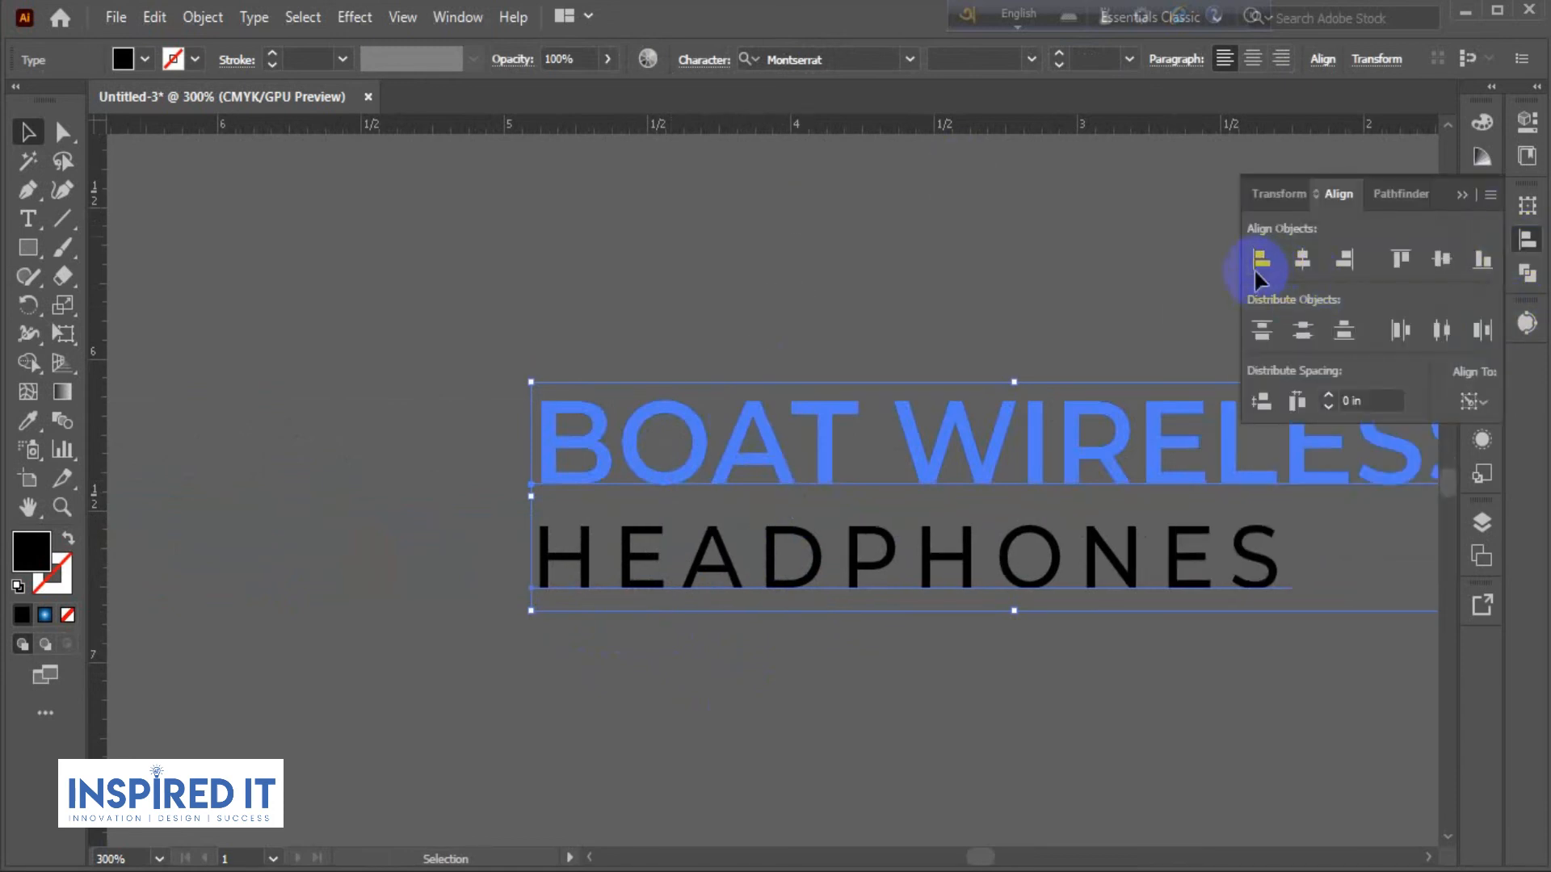
{"action": "left_click", "coordinate": [634, 694]}
Draw a black rectangle about 0.85 in wide above the start of BOAT WIRELESS and raise its upper edge slightly.
{"action": "scroll", "coordinate": [633, 695], "scroll_direction": "down", "scroll_amount": 3}
{"action": "scroll", "coordinate": [635, 693], "scroll_direction": "down", "scroll_amount": 1}
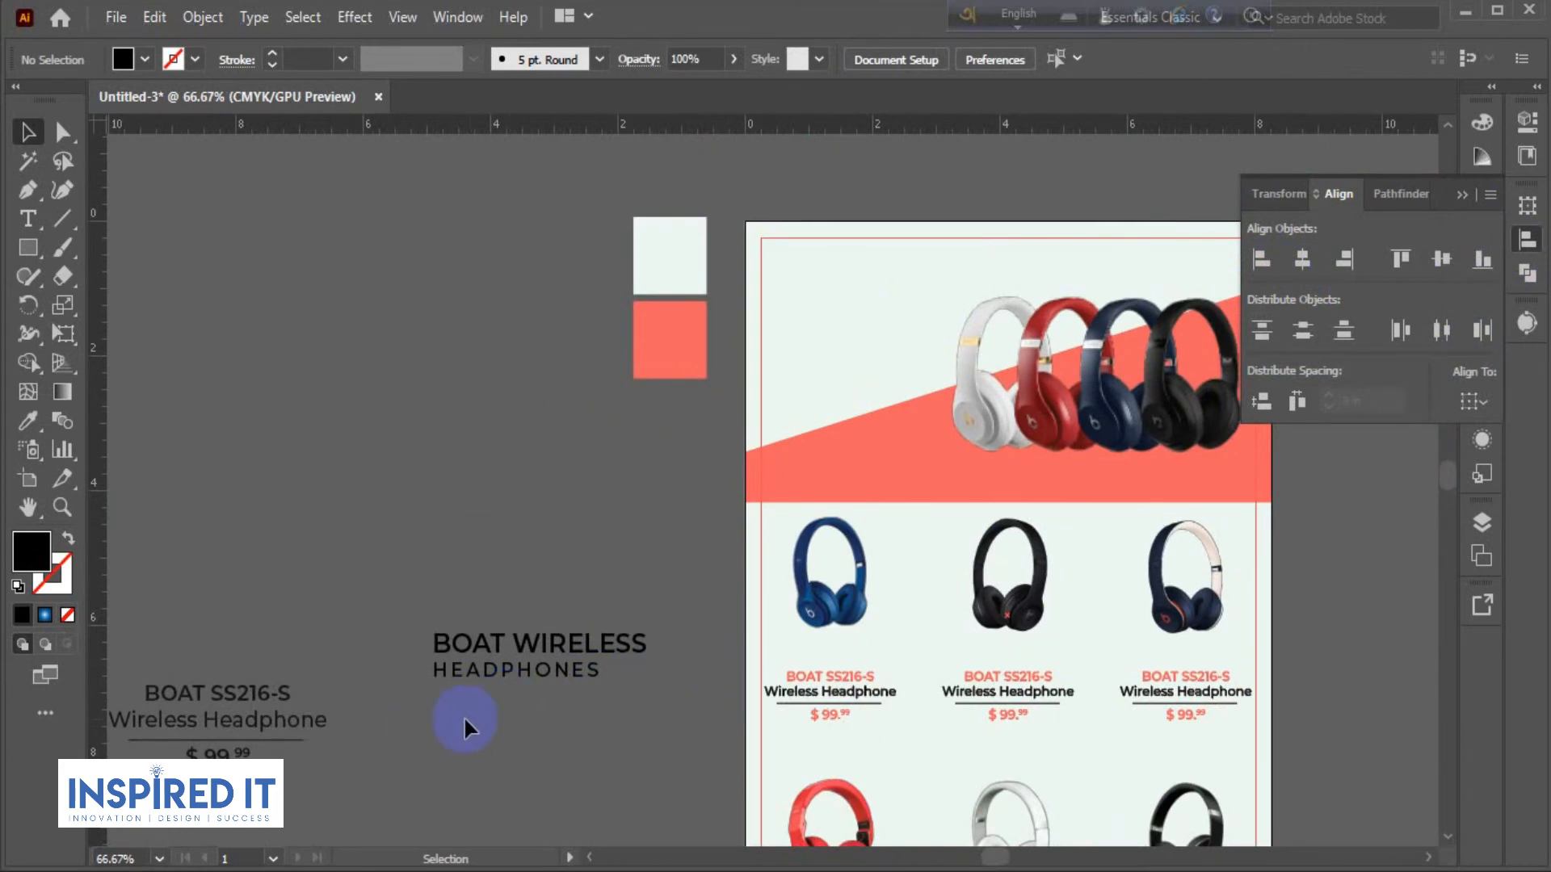
{"action": "left_click_drag", "start_coordinate": [464, 716], "coordinate": [481, 705]}
{"action": "left_click", "coordinate": [27, 247]}
{"action": "scroll", "coordinate": [474, 679], "scroll_direction": "up", "scroll_amount": 3}
{"action": "scroll", "coordinate": [389, 500], "scroll_direction": "up", "scroll_amount": 3}
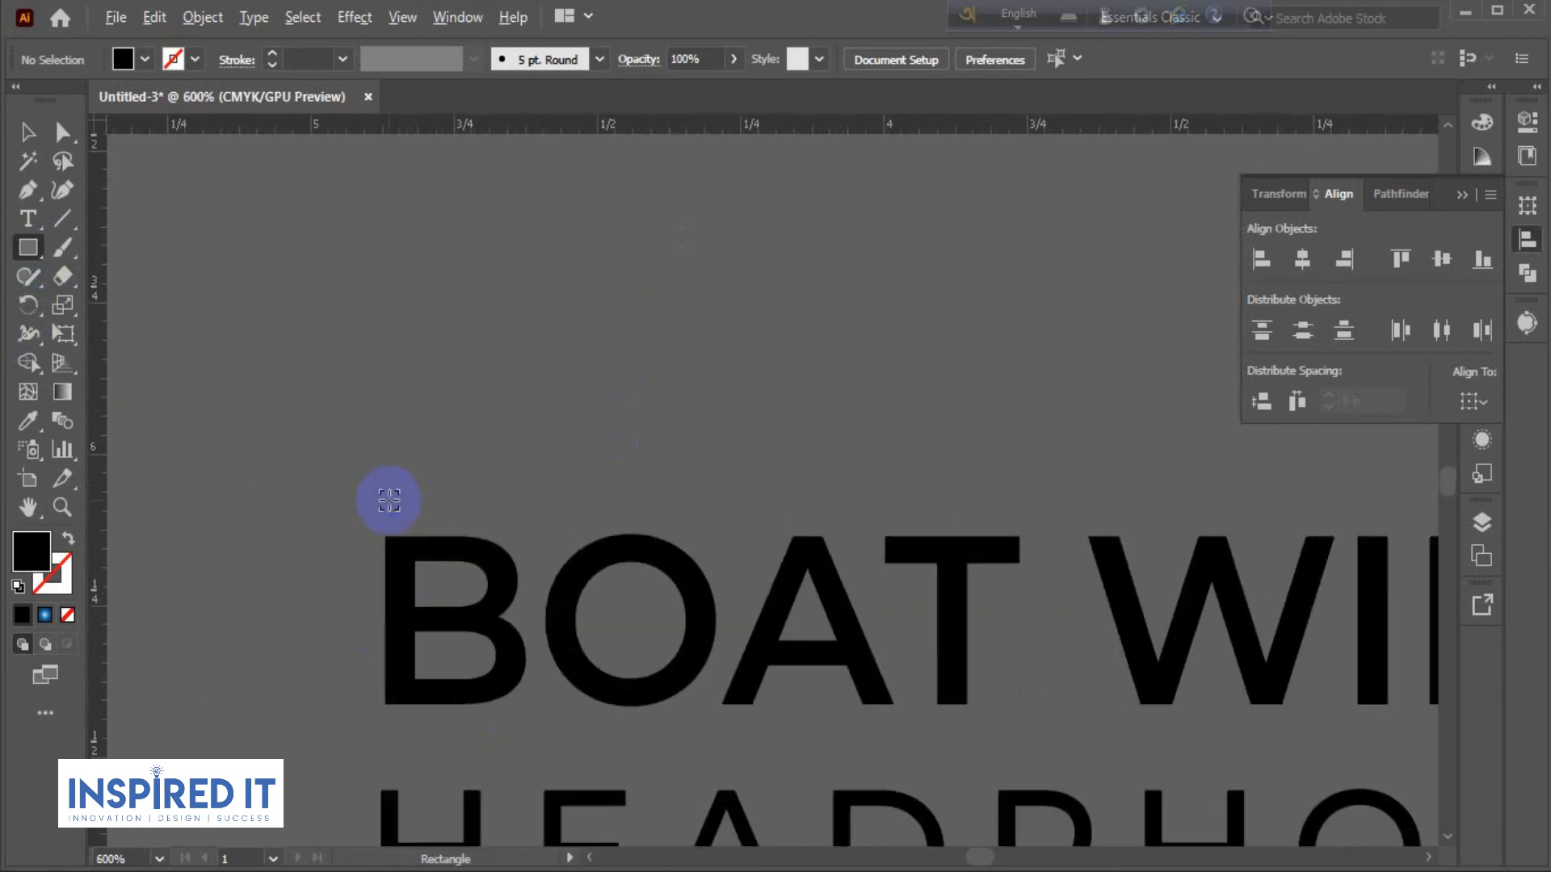
{"action": "mouse_move", "coordinate": [384, 390]}
{"action": "left_mouse_down"}
{"action": "mouse_move", "coordinate": [561, 450]}
{"action": "mouse_move", "coordinate": [869, 482]}
{"action": "left_mouse_up"}
{"action": "left_click", "coordinate": [24, 136]}
{"action": "left_click", "coordinate": [652, 425]}
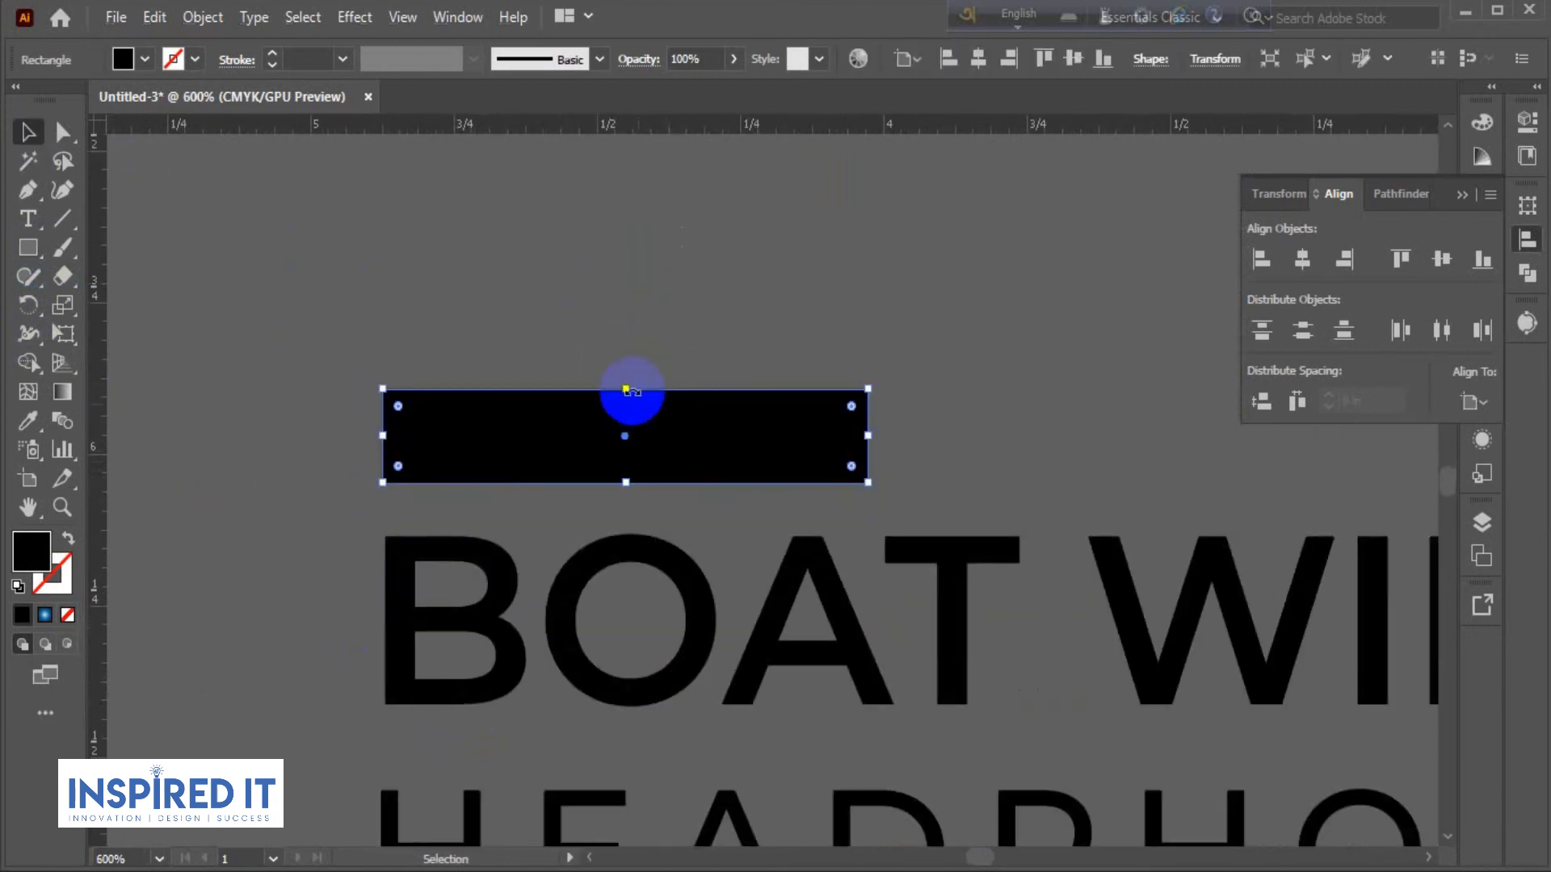
{"action": "left_click_drag", "start_coordinate": [627, 390], "coordinate": [425, 559]}
{"action": "left_click", "coordinate": [659, 355]}
Fill the rectangle above BOAT WIRELESS with the artboard's coral colour using the Eyedropper.
{"action": "scroll", "coordinate": [460, 328], "scroll_direction": "down", "scroll_amount": 4}
{"action": "key", "text": "space"}
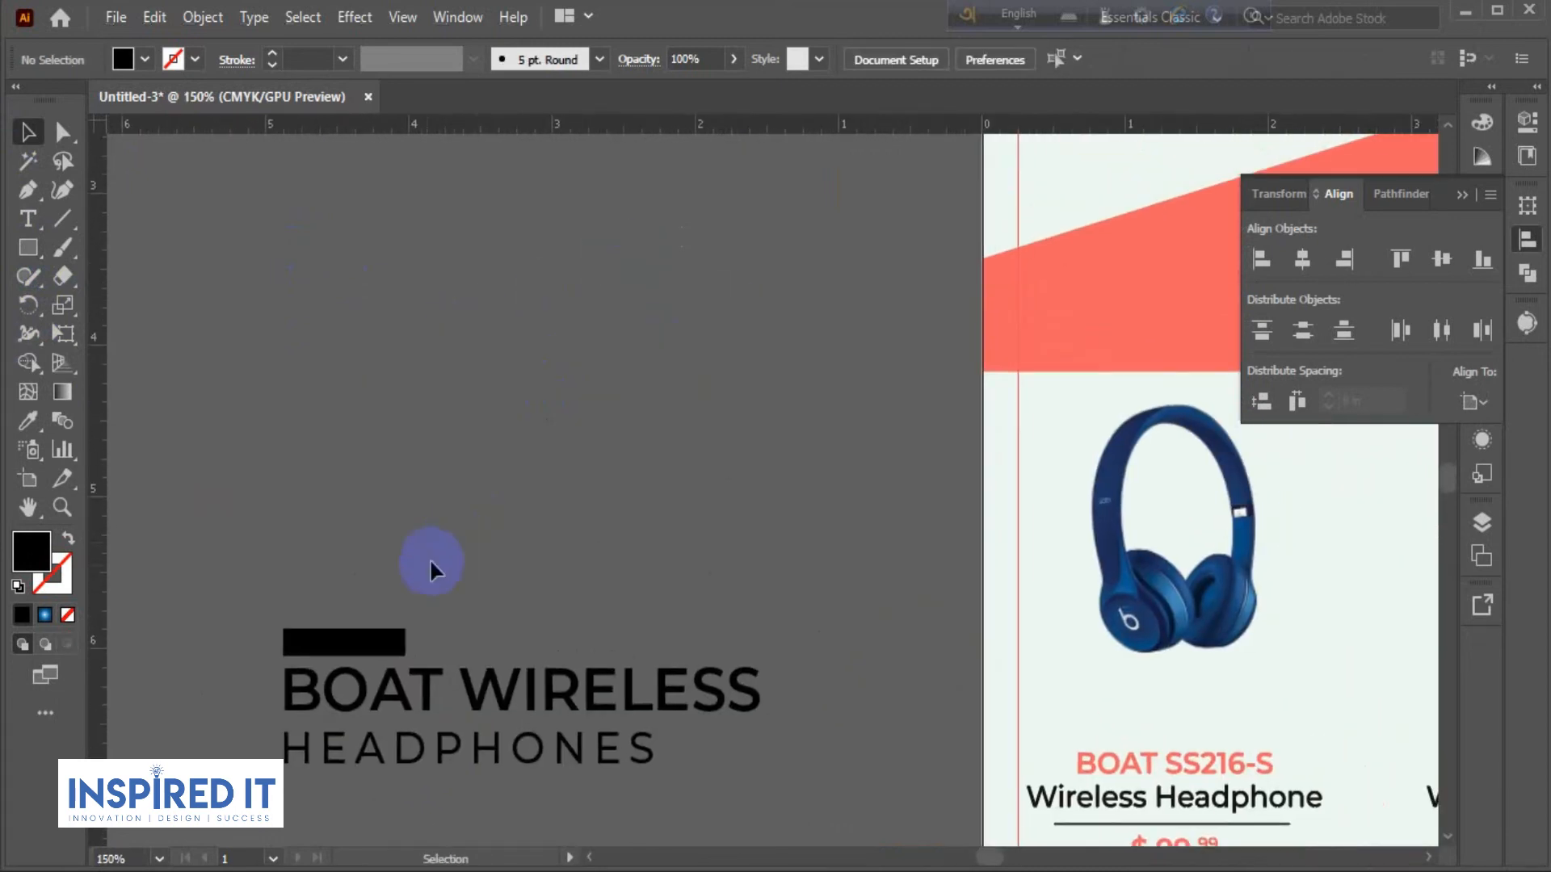
{"action": "left_click", "coordinate": [330, 640]}
{"action": "left_click", "coordinate": [31, 428]}
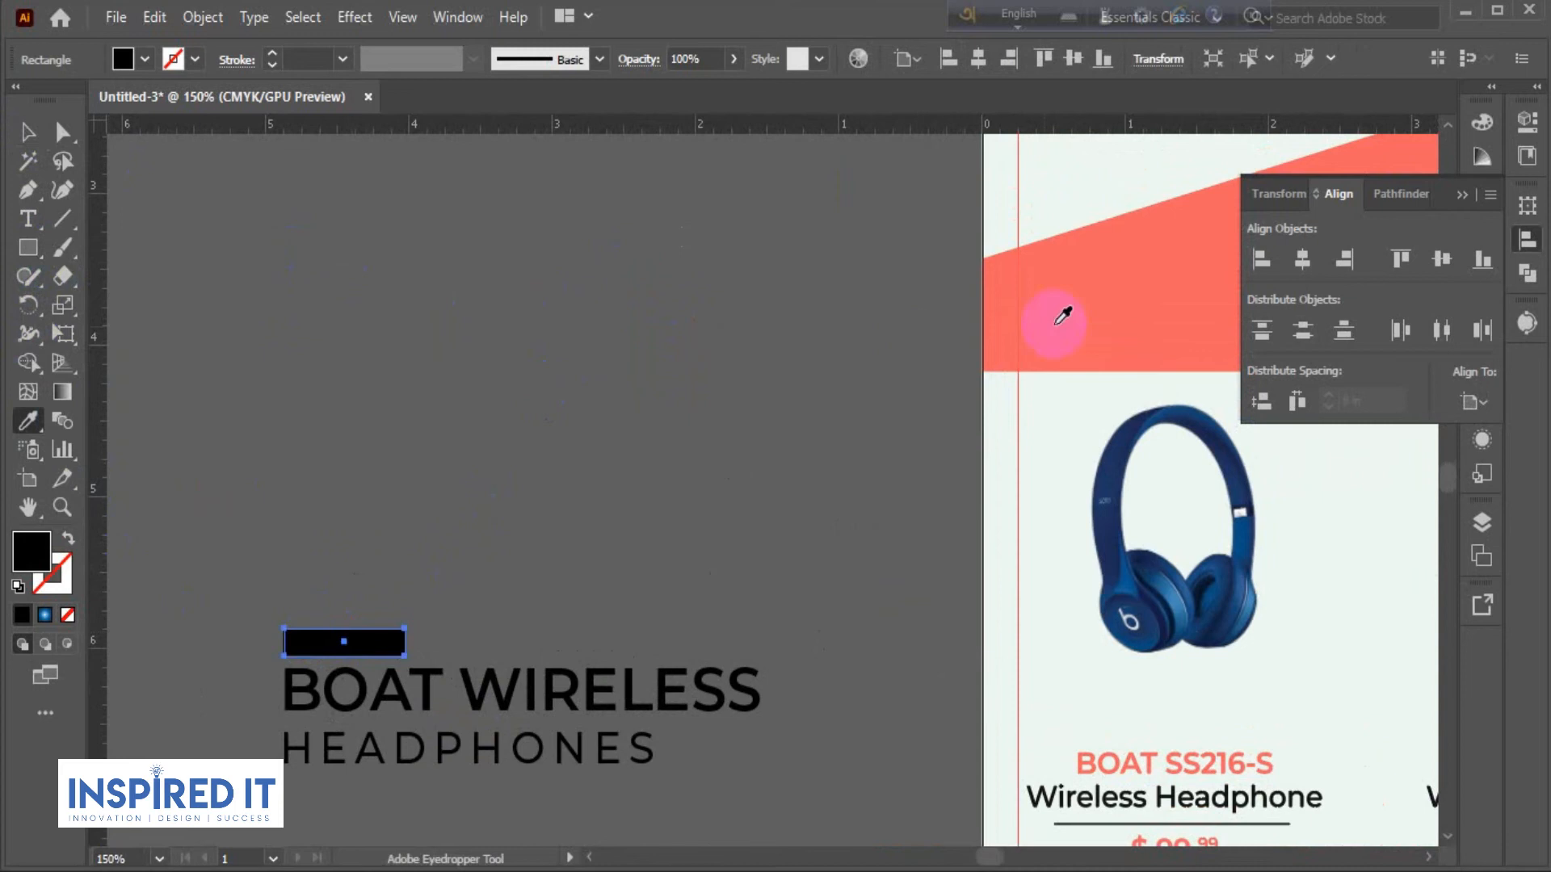
{"action": "left_click", "coordinate": [1132, 304]}
{"action": "left_click", "coordinate": [28, 132]}
{"action": "left_click", "coordinate": [265, 399]}
Widen the coral rectangle to about 1.1 in by extending its right edge, and make it slightly taller.
{"action": "key", "text": "space"}
{"action": "left_click_drag", "start_coordinate": [390, 542], "coordinate": [502, 404]}
{"action": "scroll", "coordinate": [496, 517], "scroll_direction": "up", "scroll_amount": 3}
{"action": "left_click", "coordinate": [542, 440]}
{"action": "left_click", "coordinate": [501, 394]}
{"action": "left_click", "coordinate": [502, 441]}
{"action": "left_click_drag", "start_coordinate": [669, 447], "coordinate": [774, 446]}
{"action": "left_click", "coordinate": [911, 387]}
{"action": "left_click", "coordinate": [565, 433]}
{"action": "left_click_drag", "start_coordinate": [557, 402], "coordinate": [555, 390]}
{"action": "left_click", "coordinate": [941, 376]}
{"action": "scroll", "coordinate": [942, 376], "scroll_direction": "down", "scroll_amount": 1}
{"action": "scroll", "coordinate": [942, 377], "scroll_direction": "down", "scroll_amount": 1, "text": "alt"}
{"action": "left_click_drag", "start_coordinate": [942, 377], "coordinate": [881, 380]}
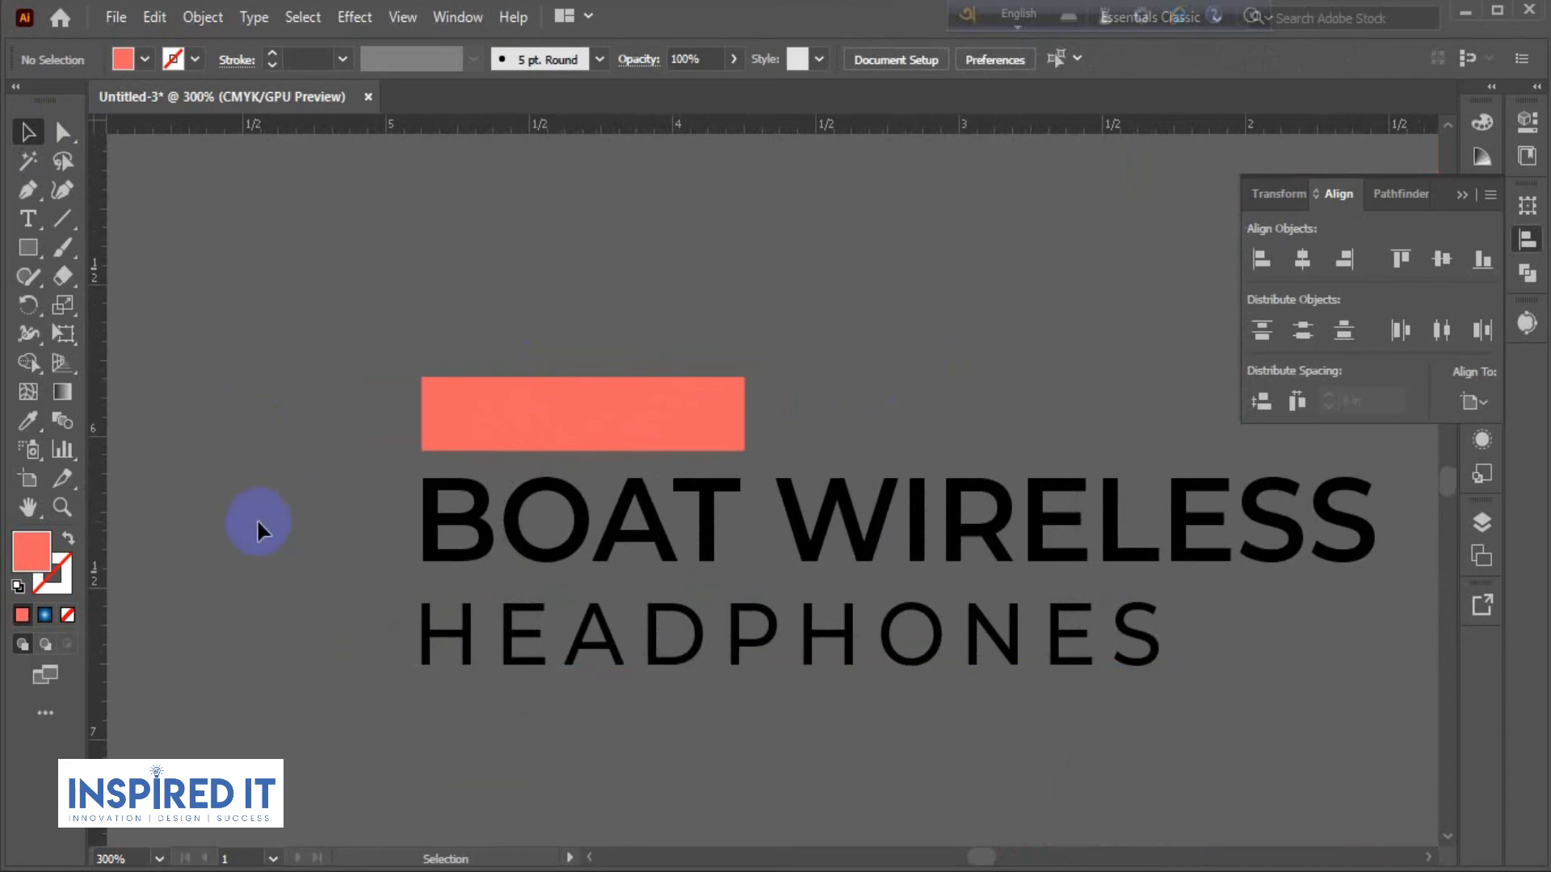
Add the text PREMIUM above the coral rectangle.
{"action": "left_click", "coordinate": [29, 218]}
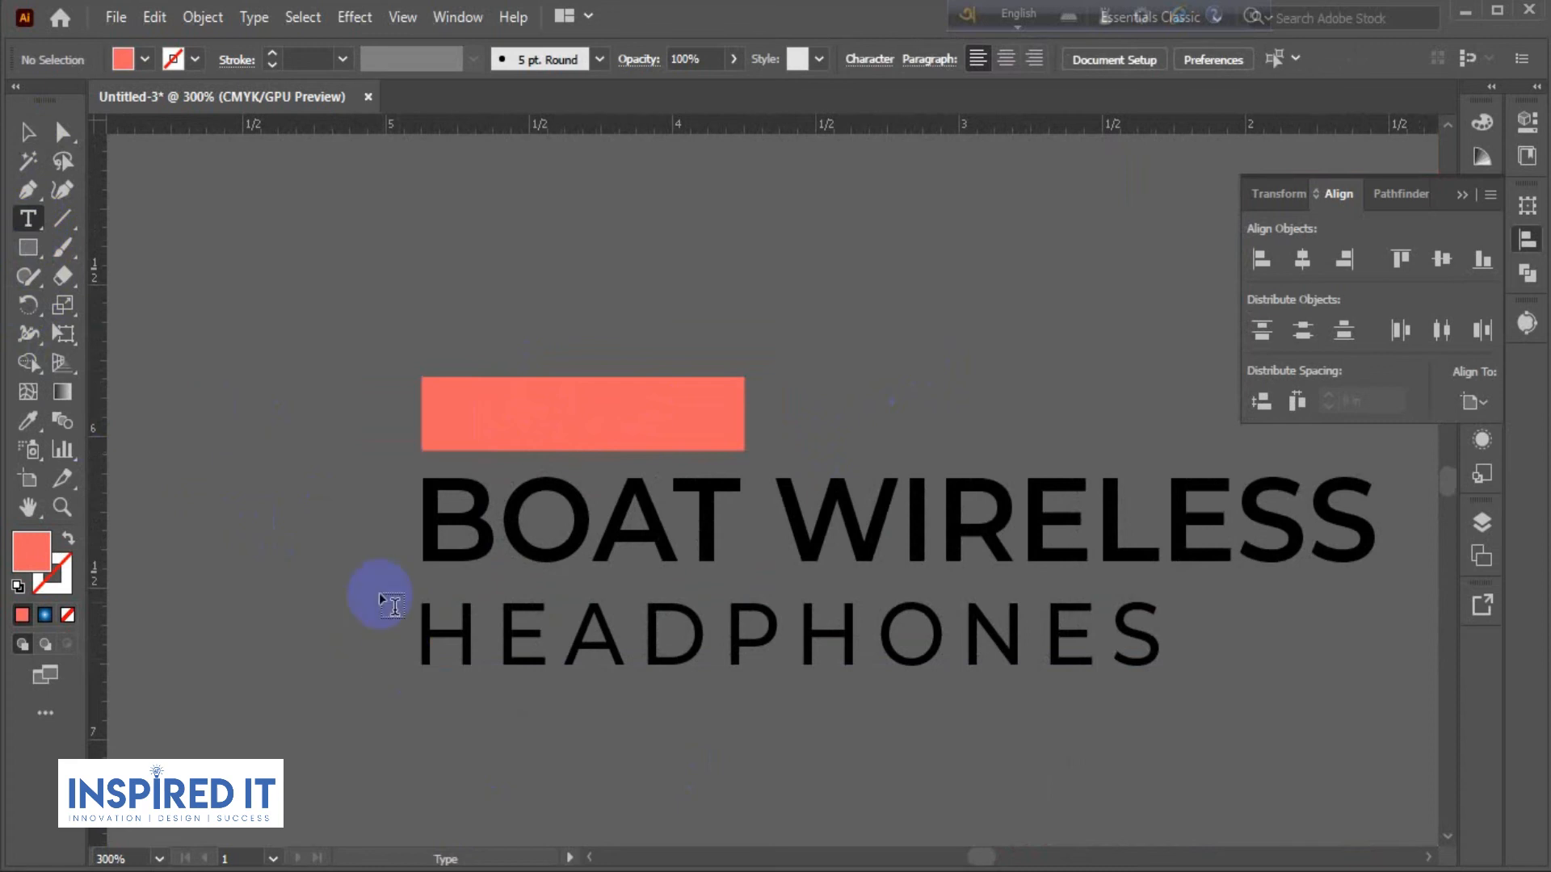
{"action": "left_click", "coordinate": [245, 337]}
{"action": "type", "text": "PREMIUM"}
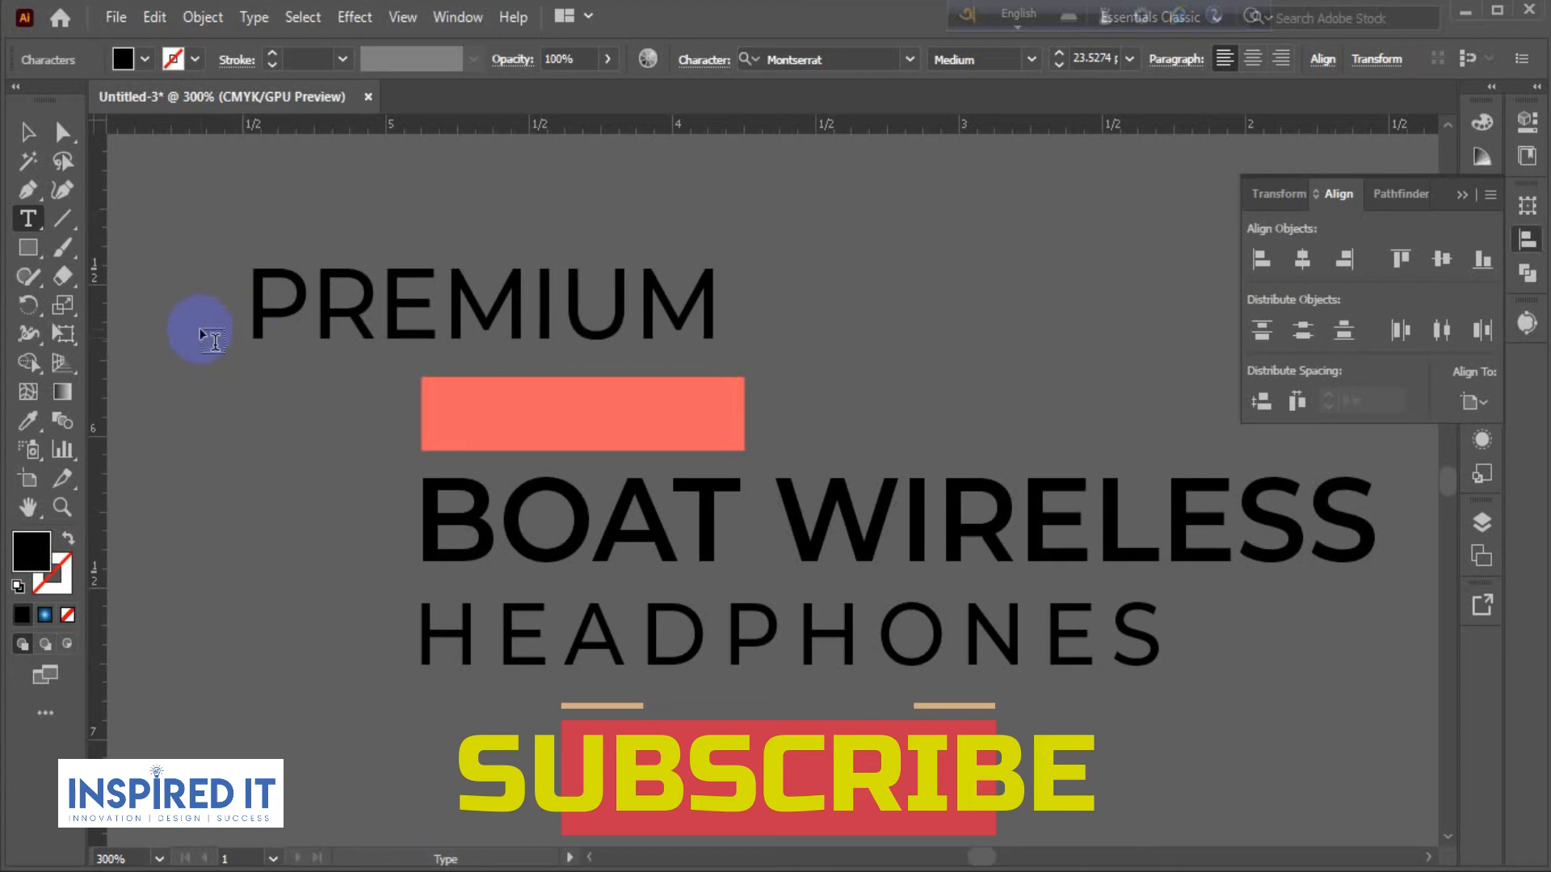
{"action": "left_click", "coordinate": [28, 132]}
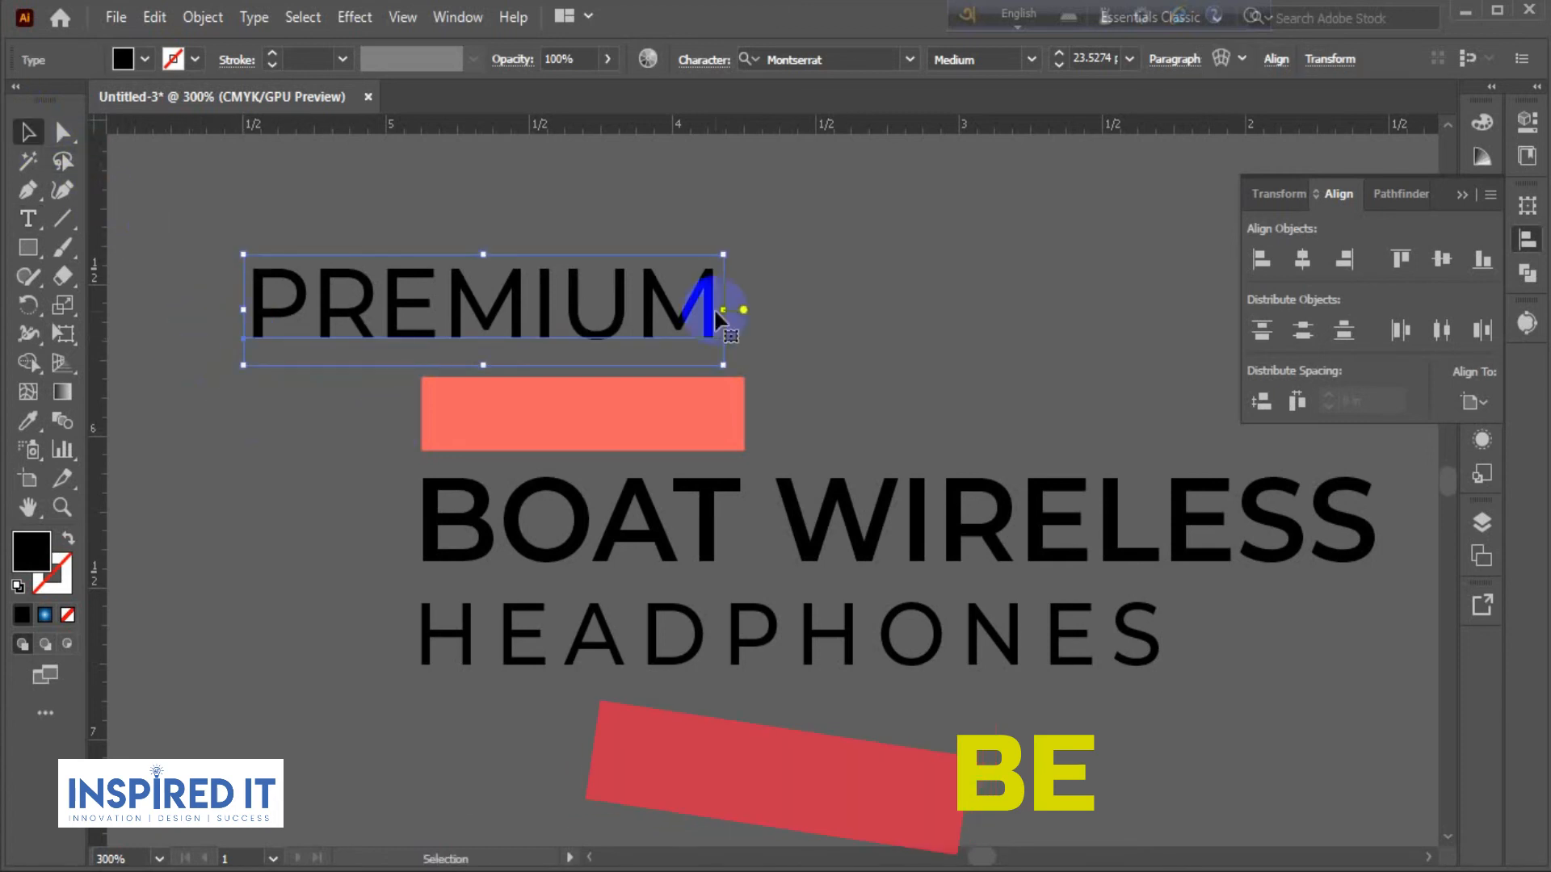
Shrink the PREMIUM text to about 9.7 pt and move it onto the coral rectangle.
{"action": "left_click_drag", "start_coordinate": [729, 257], "coordinate": [668, 292]}
{"action": "left_click", "coordinate": [571, 341]}
{"action": "scroll", "coordinate": [571, 341], "scroll_direction": "up", "scroll_amount": 1}
{"action": "left_click_drag", "start_coordinate": [569, 307], "coordinate": [669, 443]}
Recolour the PREMIUM text with the artboard's pale mint background colour using the Eyedropper.
{"action": "scroll", "coordinate": [957, 367], "scroll_direction": "down", "scroll_amount": 2}
{"action": "left_click_drag", "start_coordinate": [942, 381], "coordinate": [589, 515]}
{"action": "left_click", "coordinate": [28, 420]}
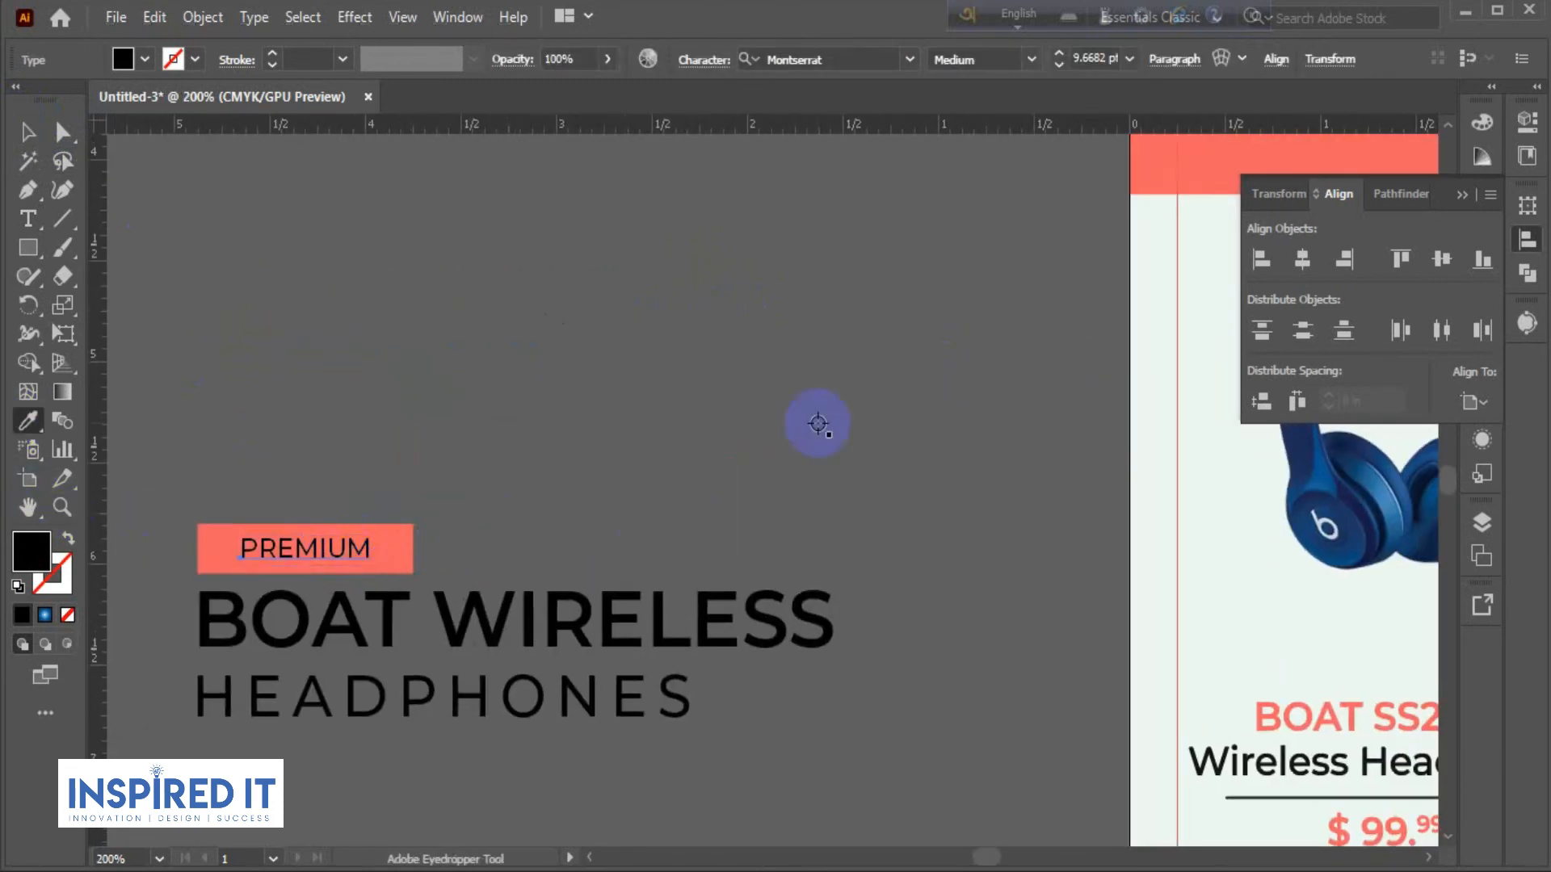
{"action": "left_click", "coordinate": [1159, 470]}
{"action": "left_click", "coordinate": [24, 130]}
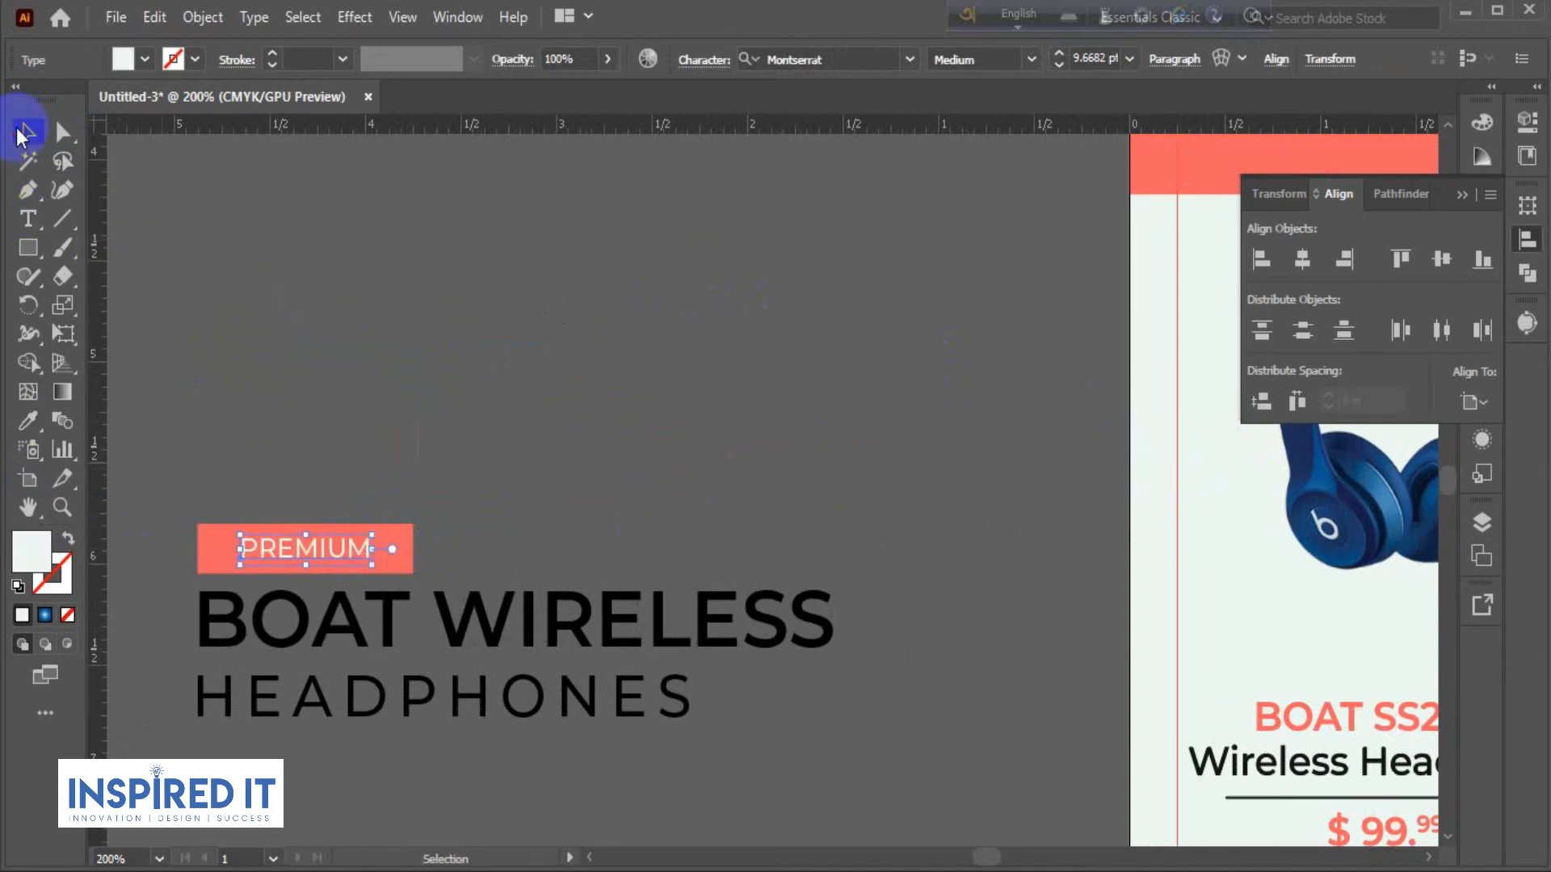
{"action": "left_click", "coordinate": [423, 409]}
Increase the letter spacing of the PREMIUM text on the coral rectangle.
{"action": "scroll", "coordinate": [421, 476], "scroll_direction": "up", "scroll_amount": 1}
{"action": "left_click_drag", "start_coordinate": [209, 623], "coordinate": [706, 453]}
{"action": "scroll", "coordinate": [706, 453], "scroll_direction": "up", "scroll_amount": 2}
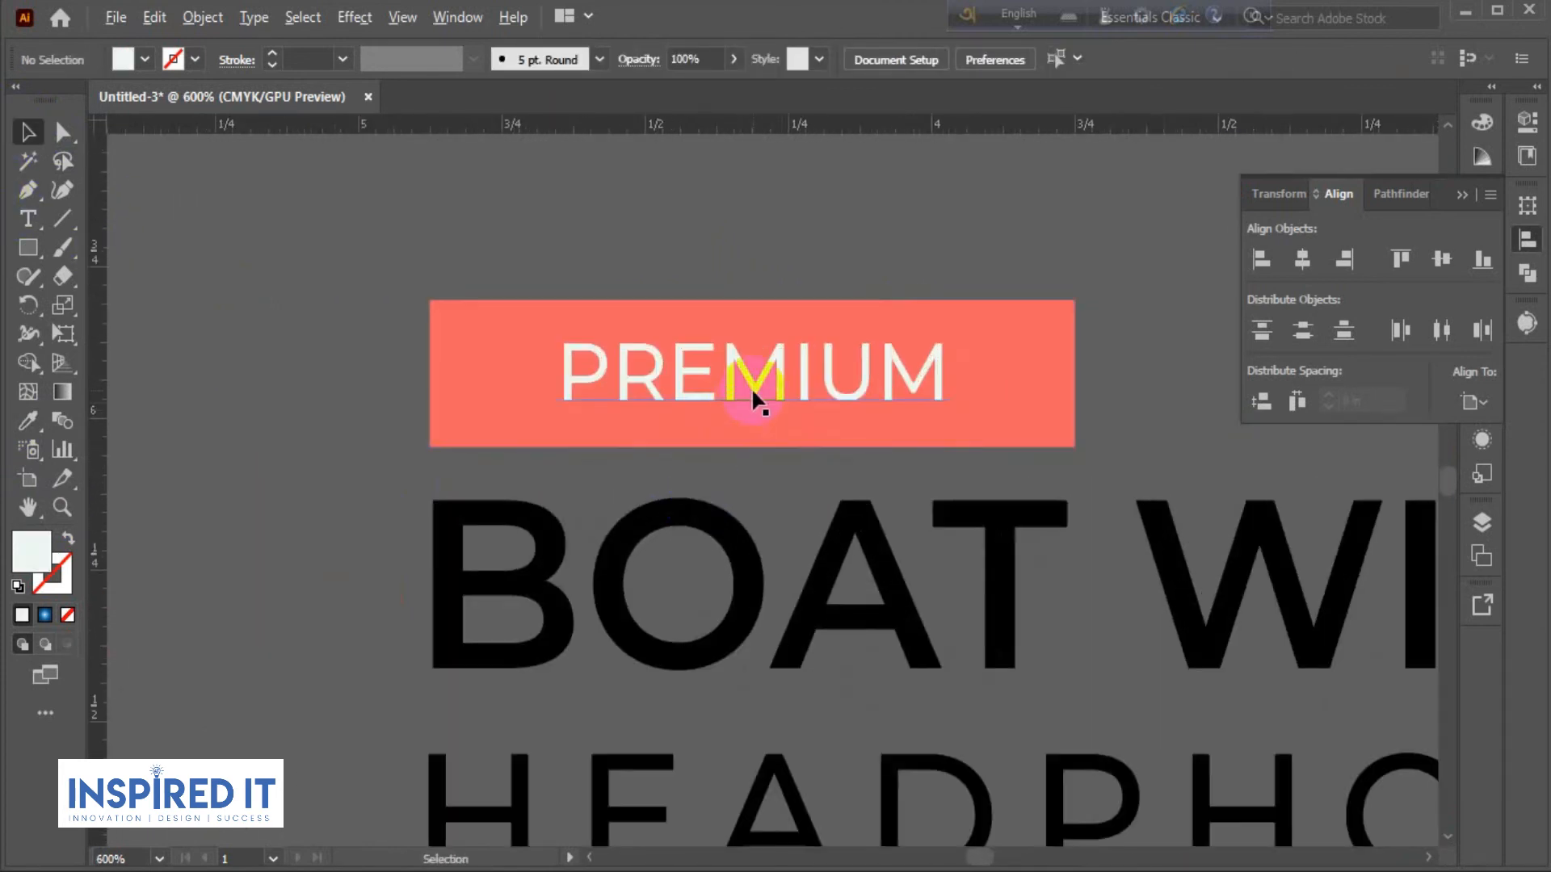
{"action": "left_click", "coordinate": [752, 389]}
{"action": "key", "text": "alt+Right"}
{"action": "key", "text": "alt+Right"}
{"action": "key", "text": "alt+Right"}
{"action": "key", "text": "alt+Right"}
{"action": "key", "text": "alt+Right"}
{"action": "key", "text": "alt+Right"}
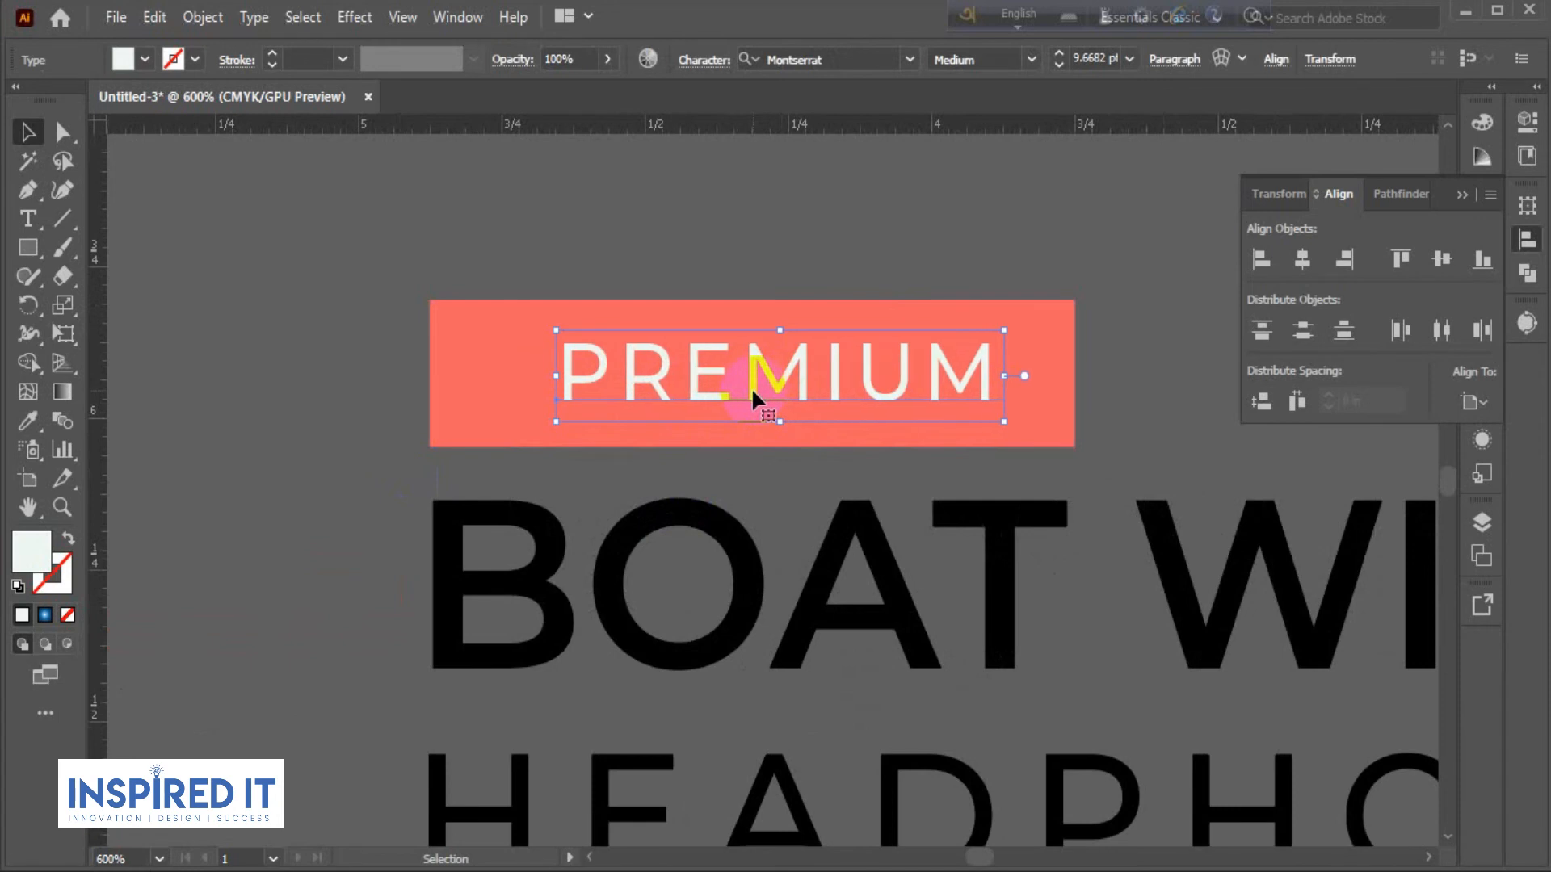
{"action": "left_click", "coordinate": [807, 243]}
Centre the PREMIUM text horizontally and vertically with the coral rectangle.
{"action": "left_click", "coordinate": [577, 365]}
{"action": "left_click", "coordinate": [511, 414], "text": "shift"}
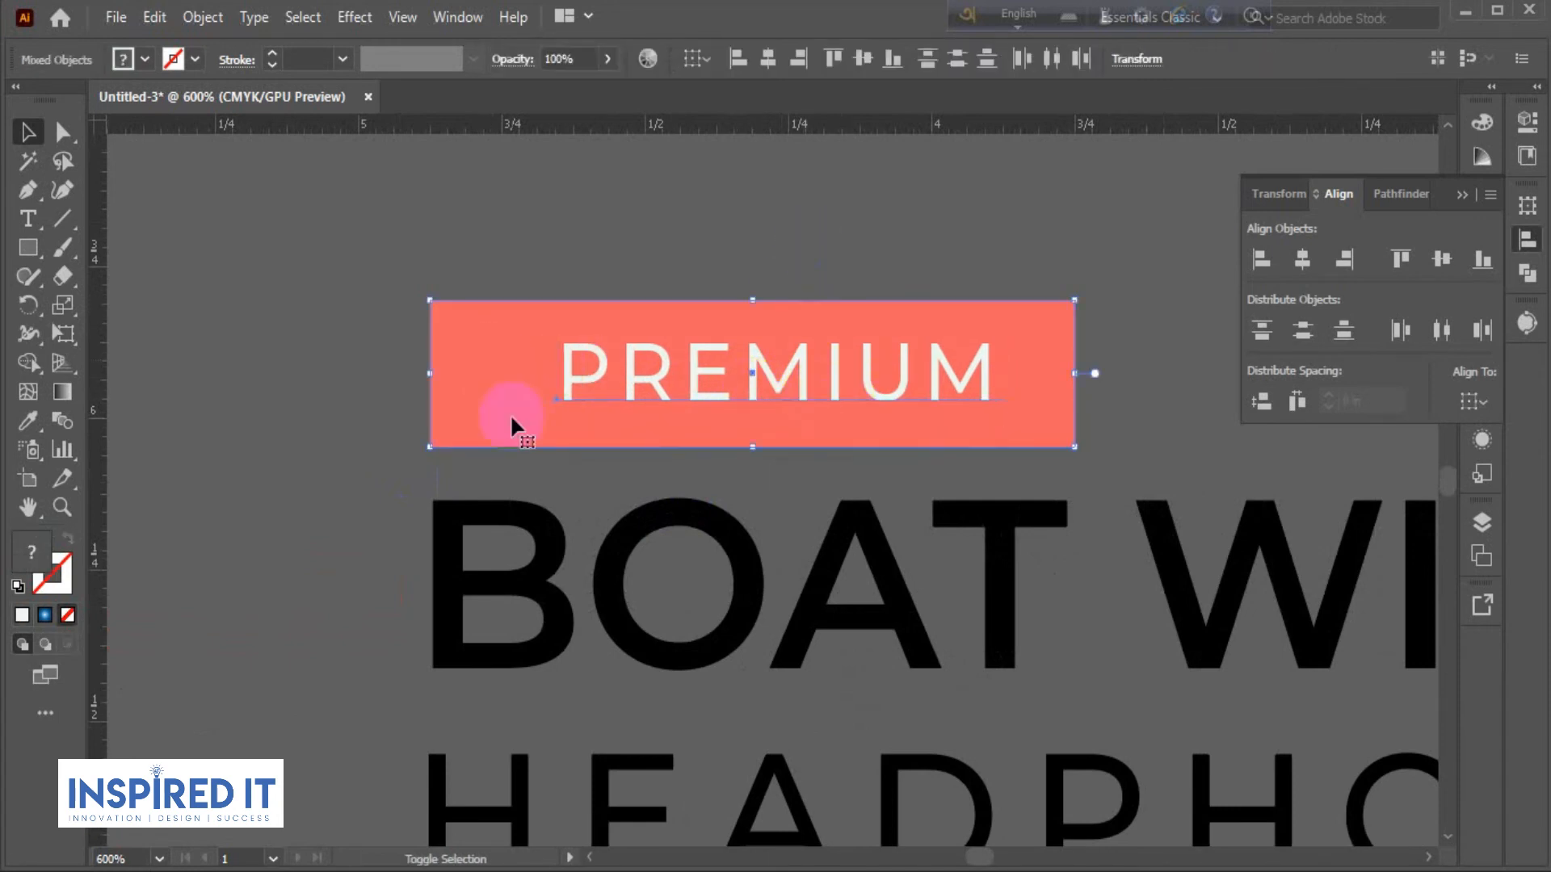
{"action": "left_click", "coordinate": [768, 58]}
{"action": "left_click", "coordinate": [862, 59]}
{"action": "left_click", "coordinate": [903, 236]}
Scale the PREMIUM text down proportionally to about 8.8 pt.
{"action": "scroll", "coordinate": [904, 233], "scroll_direction": "down", "scroll_amount": 1}
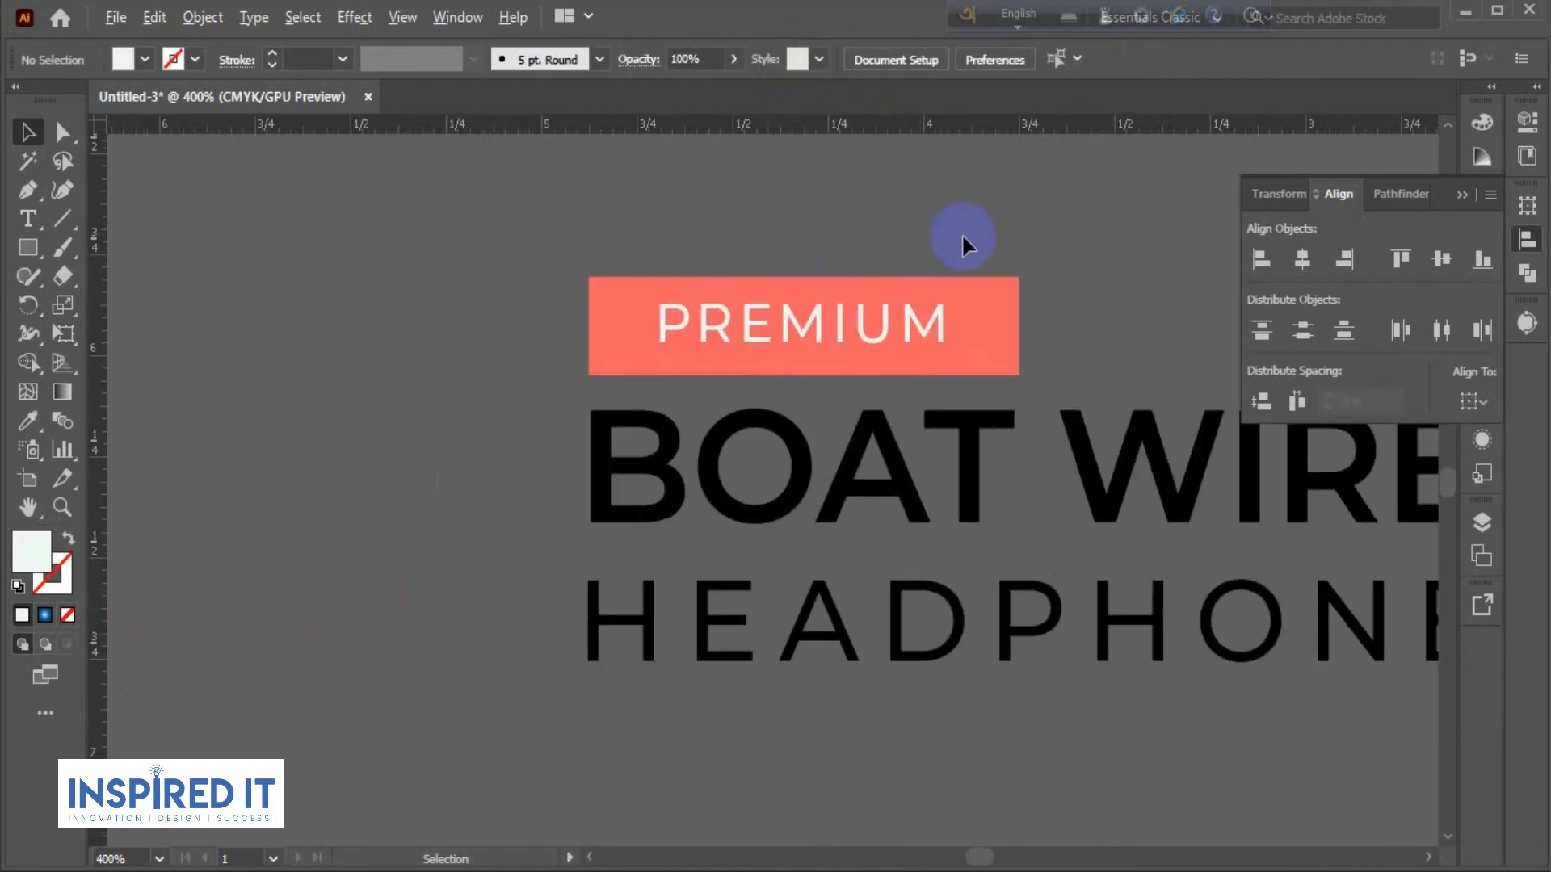
{"action": "left_click_drag", "start_coordinate": [910, 329], "coordinate": [550, 360]}
{"action": "scroll", "coordinate": [543, 362], "scroll_direction": "up", "scroll_amount": 1}
{"action": "left_click", "coordinate": [542, 362]}
{"action": "left_click_drag", "start_coordinate": [635, 301], "coordinate": [611, 307]}
{"action": "left_click", "coordinate": [792, 288]}
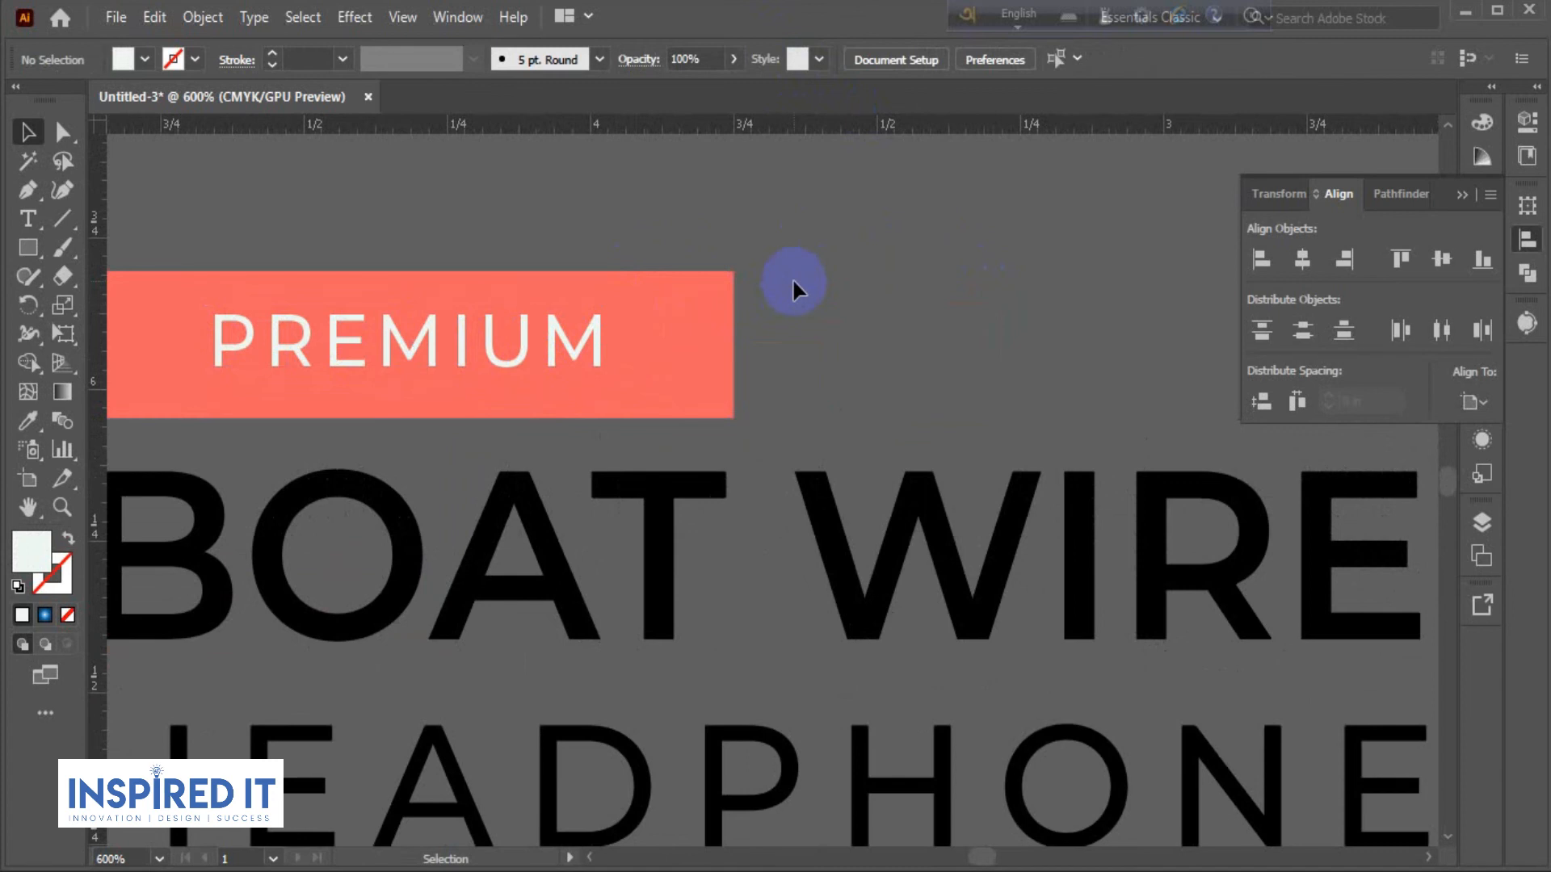
Widen the PREMIUM letter spacing slightly more and recentre the text on the coral rectangle in both directions.
{"action": "left_click", "coordinate": [564, 334]}
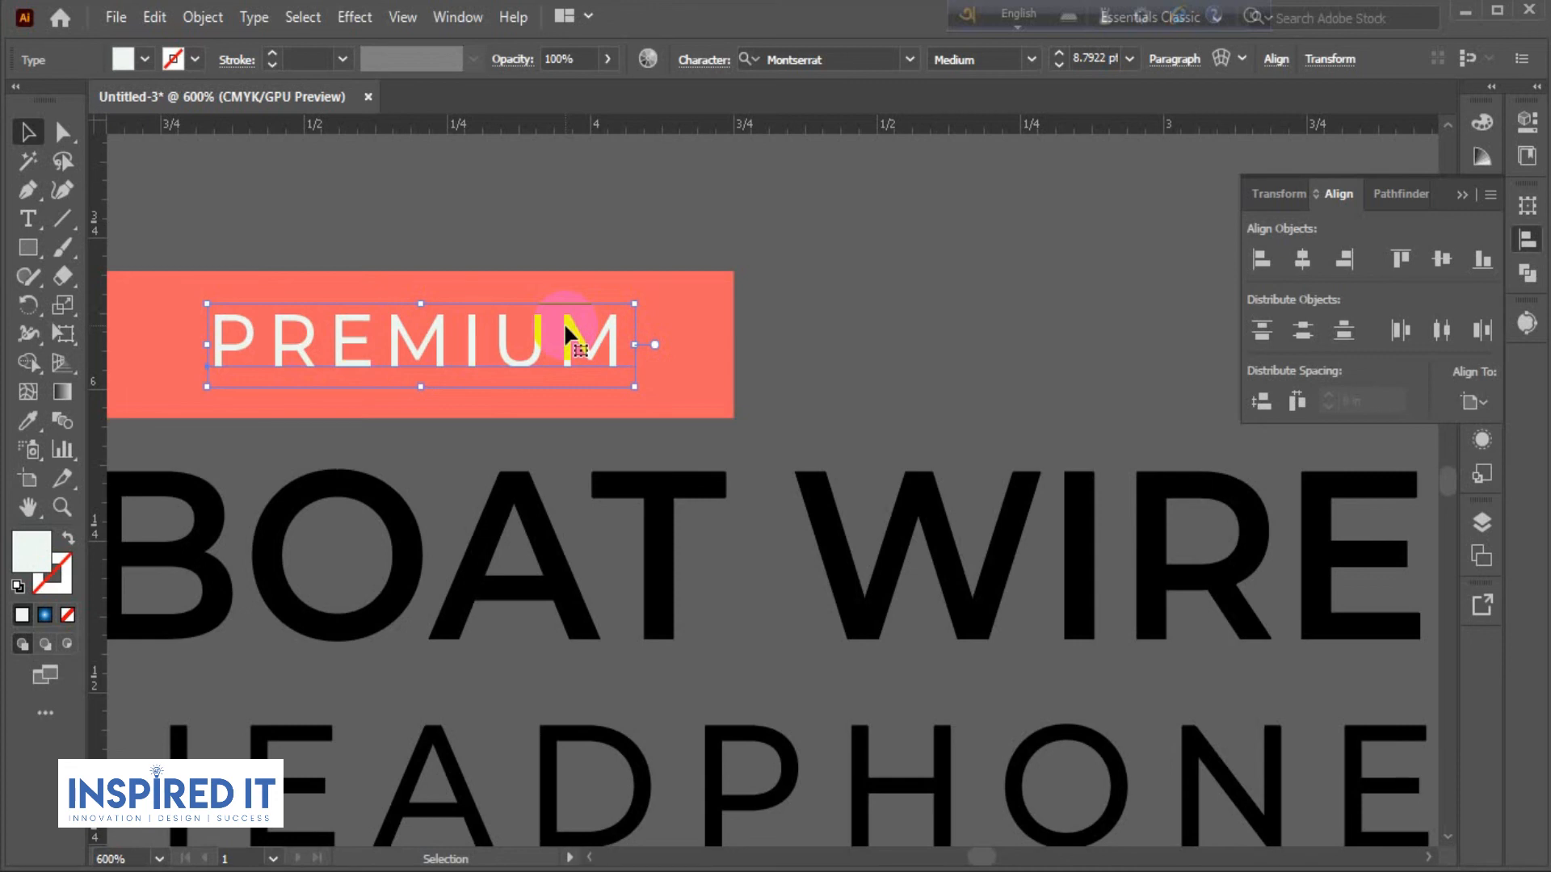
{"action": "left_click", "coordinate": [778, 391]}
{"action": "scroll", "coordinate": [808, 391], "scroll_direction": "down", "scroll_amount": 2}
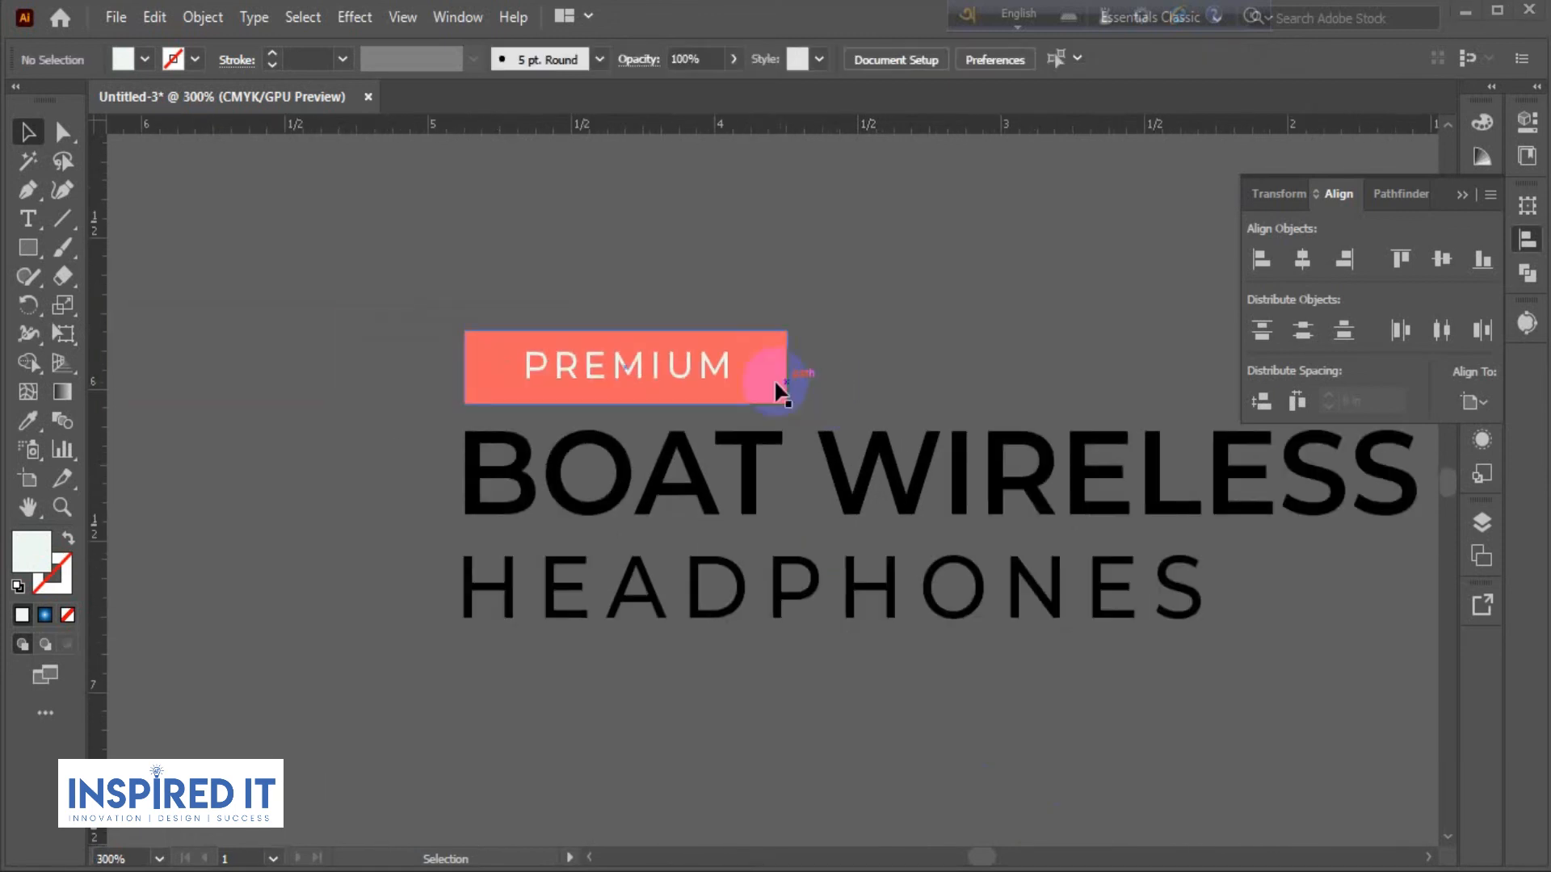
{"action": "scroll", "coordinate": [715, 371], "scroll_direction": "up", "scroll_amount": 2}
{"action": "left_click", "coordinate": [710, 356]}
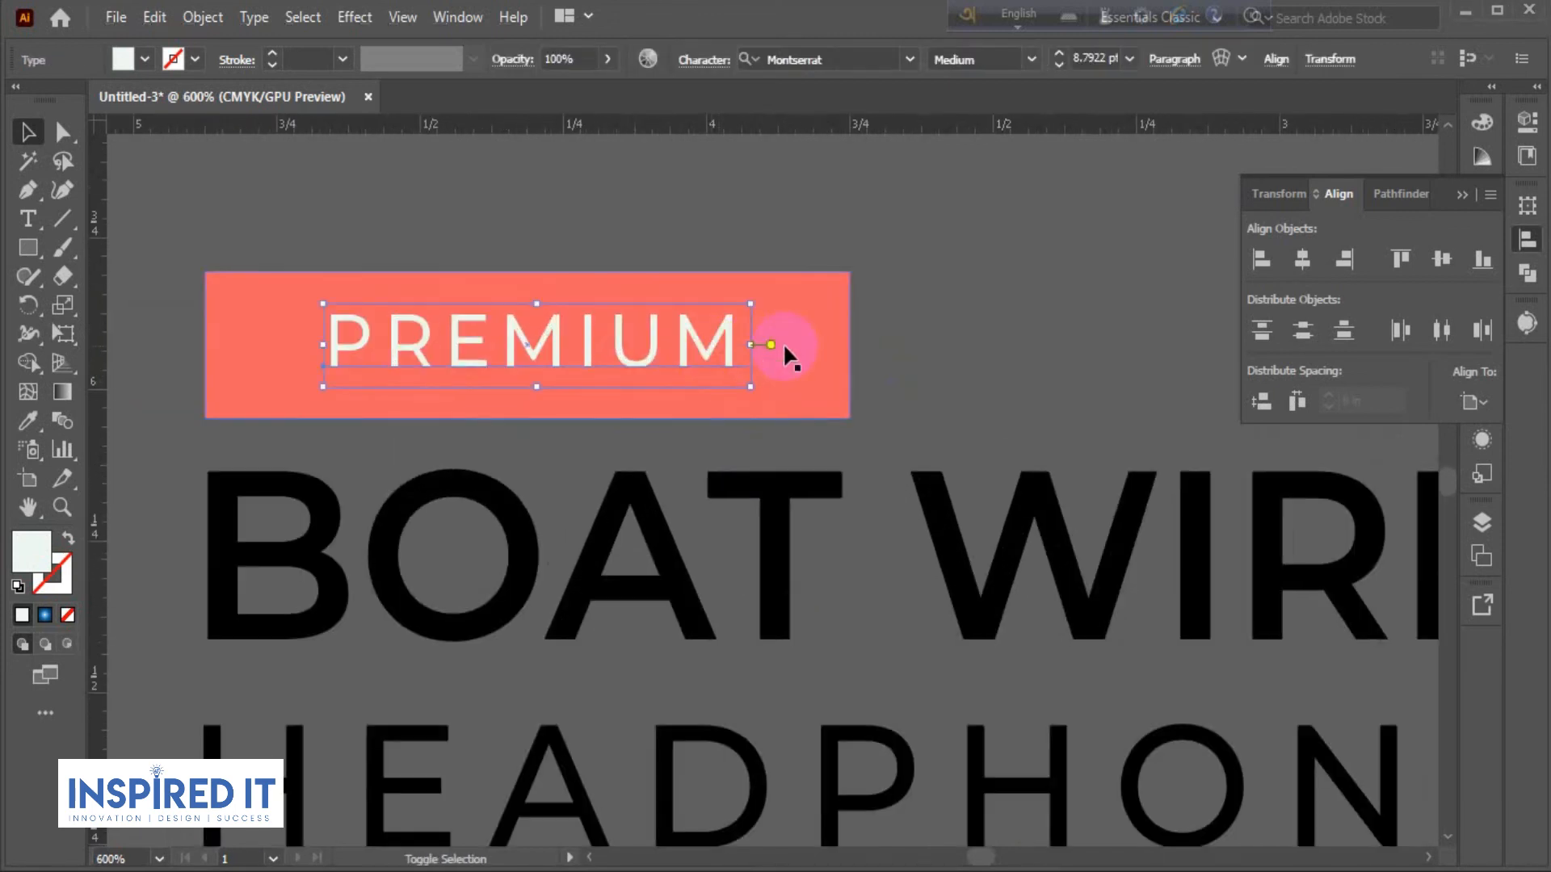
{"action": "left_click", "coordinate": [785, 355], "text": "shift"}
{"action": "left_click", "coordinate": [798, 352]}
{"action": "left_click", "coordinate": [768, 59]}
{"action": "left_click", "coordinate": [863, 58]}
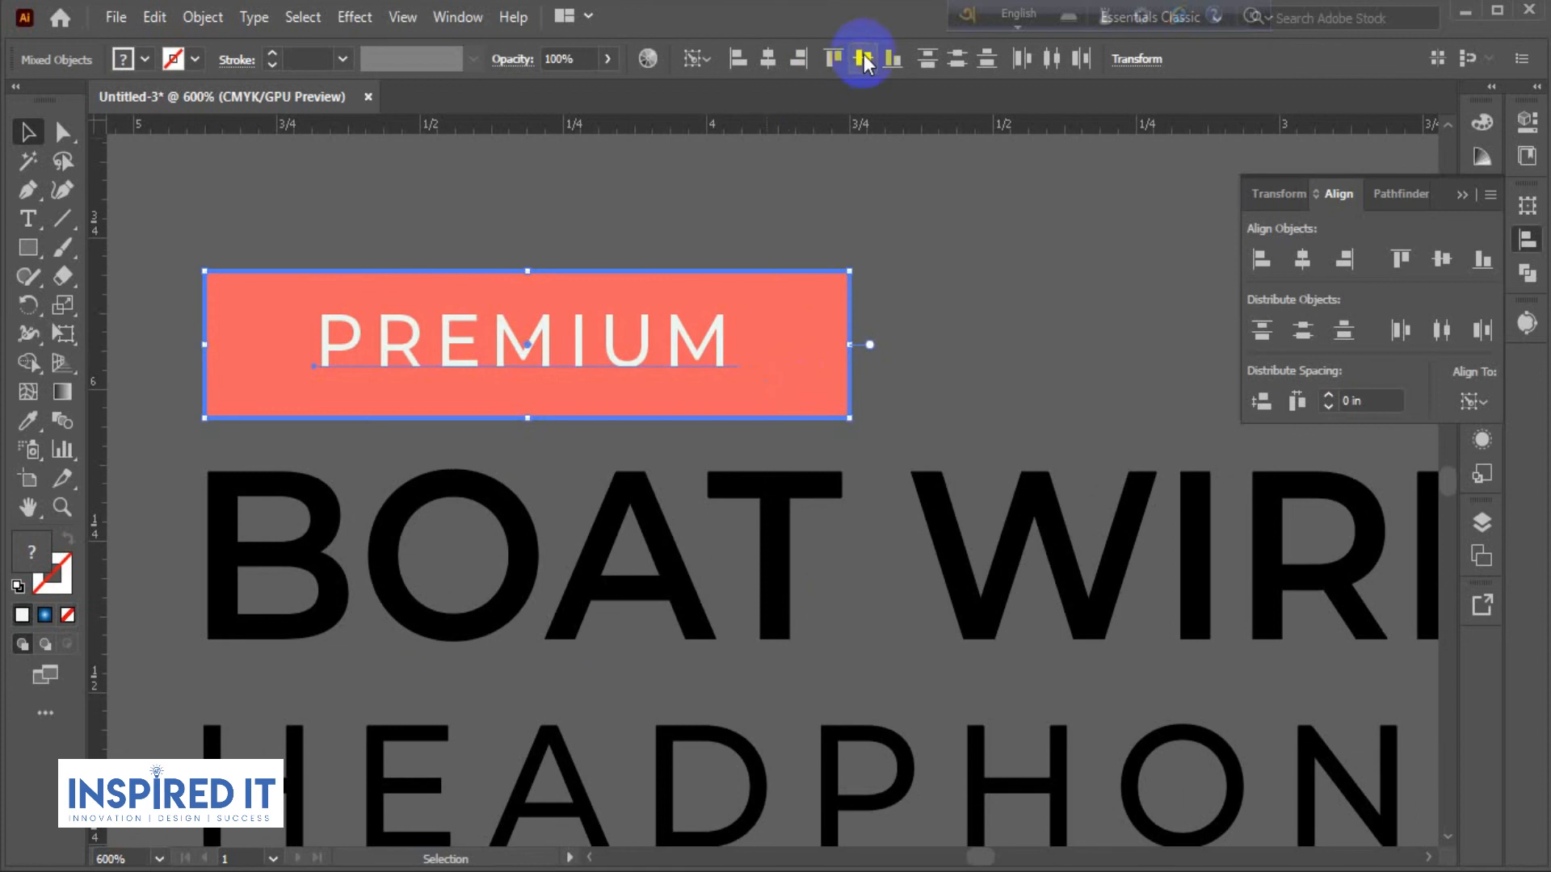
{"action": "left_click", "coordinate": [967, 296]}
Duplicate the PREMIUM label with the BOAT WIRELESS HEADPHONES lines and place the copy to the left of the original.
{"action": "scroll", "coordinate": [901, 330], "scroll_direction": "down", "scroll_amount": 3}
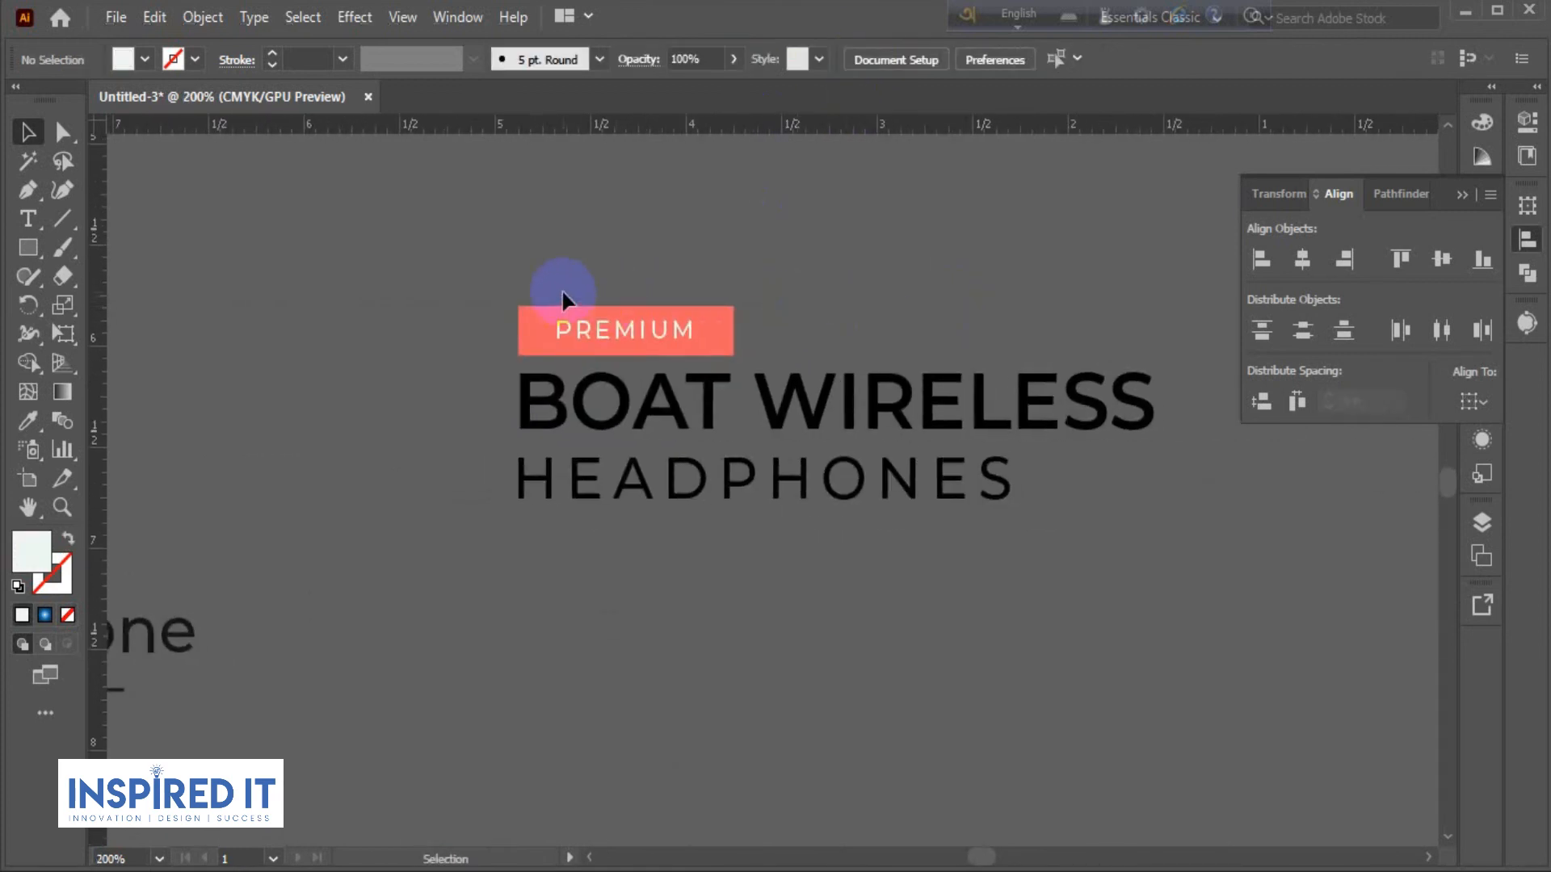
{"action": "left_click", "coordinate": [635, 350]}
{"action": "left_click", "coordinate": [788, 293]}
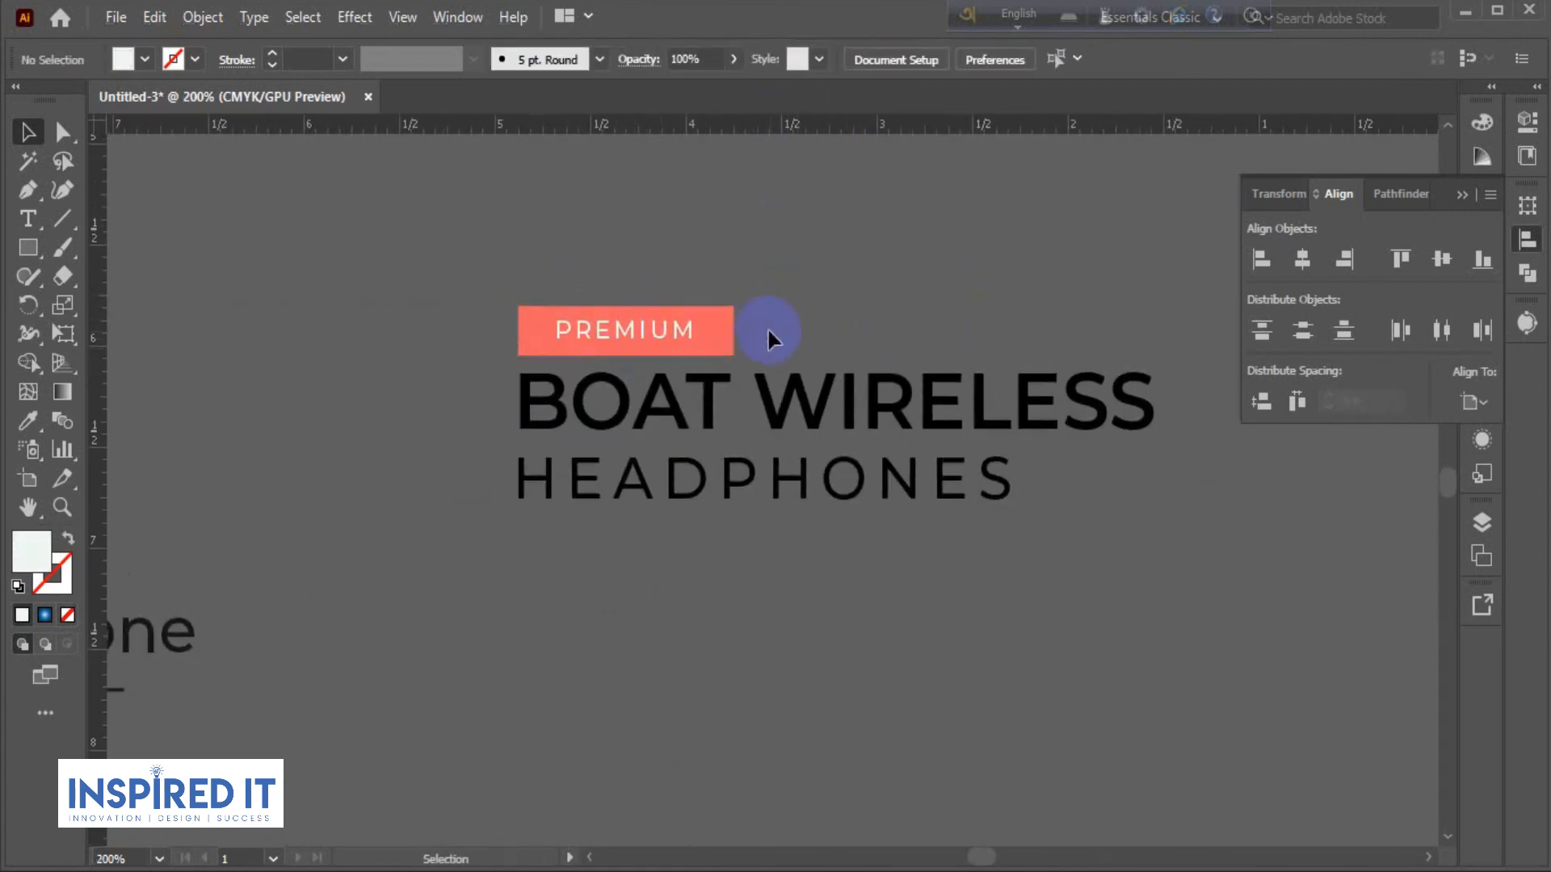
{"action": "left_click_drag", "start_coordinate": [534, 283], "coordinate": [724, 503]}
{"action": "left_click_drag", "start_coordinate": [744, 408], "coordinate": [137, 323]}
{"action": "left_click", "coordinate": [710, 260]}
{"action": "left_click_drag", "start_coordinate": [710, 259], "coordinate": [542, 220]}
Expand the PREMIUM label and BOAT WIRELESS HEADPHONES lines nearest the artboard into shapes.
{"action": "left_click_drag", "start_coordinate": [388, 229], "coordinate": [958, 517]}
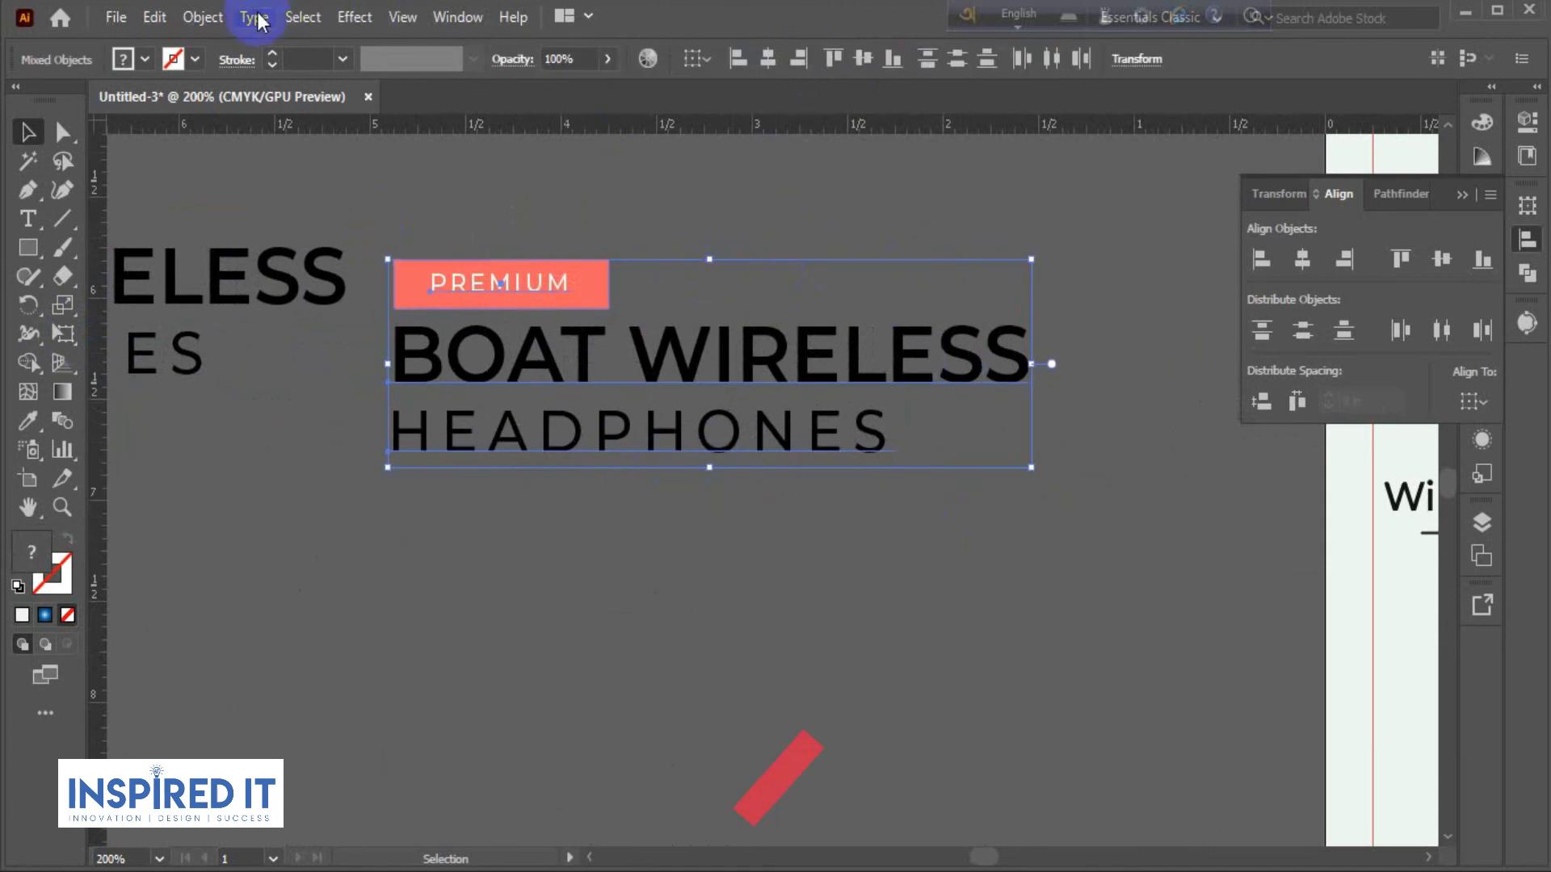
{"action": "left_click", "coordinate": [202, 17]}
{"action": "key", "text": "Escape"}
{"action": "left_click", "coordinate": [202, 17]}
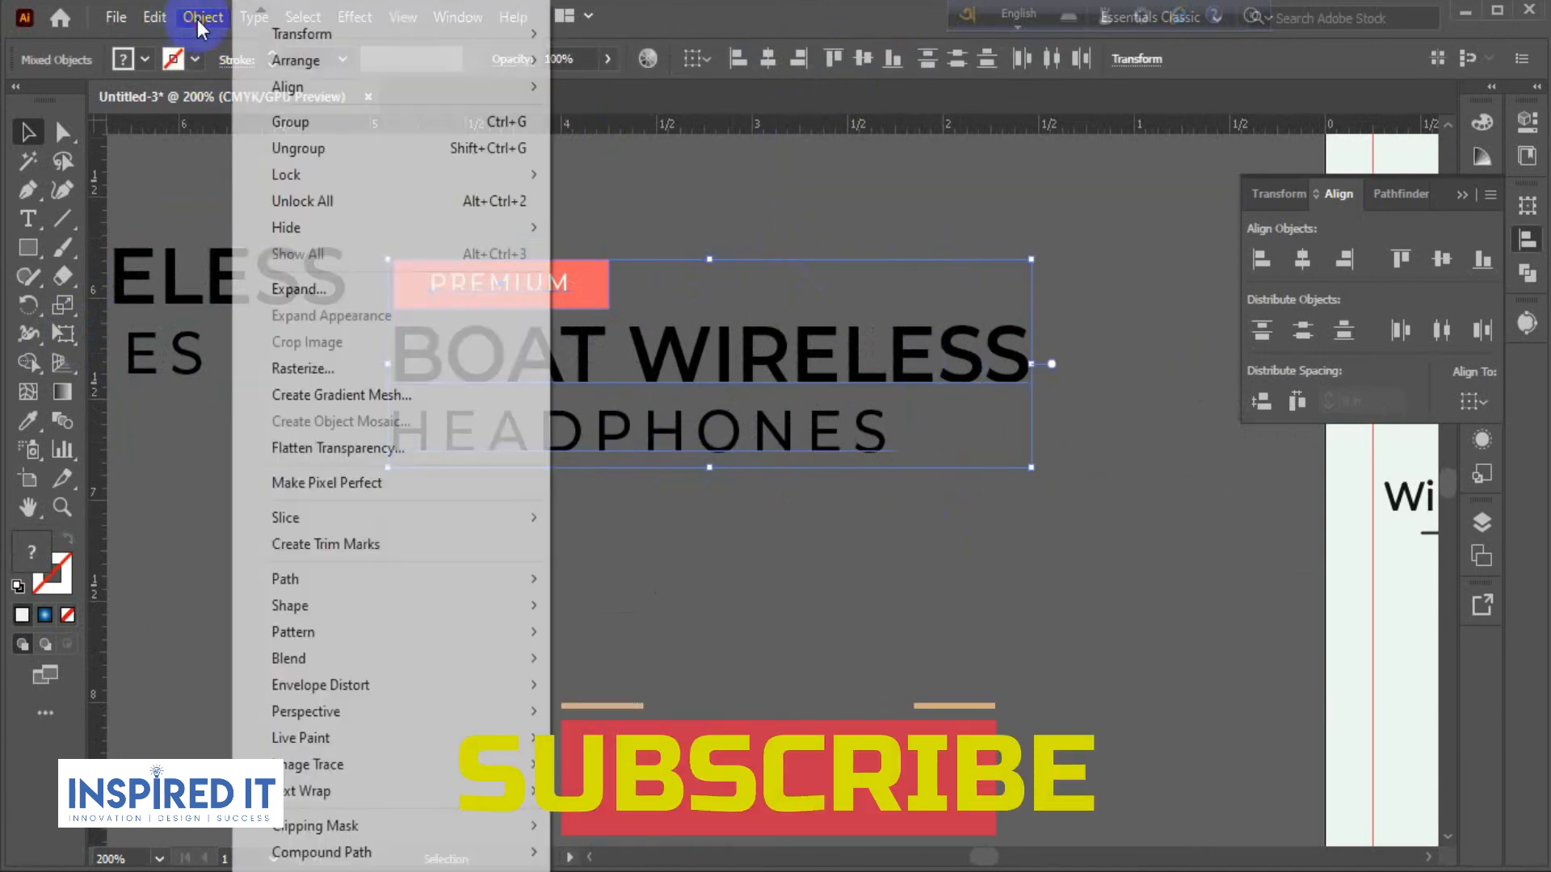
{"action": "left_click", "coordinate": [303, 289]}
{"action": "left_click", "coordinate": [722, 583]}
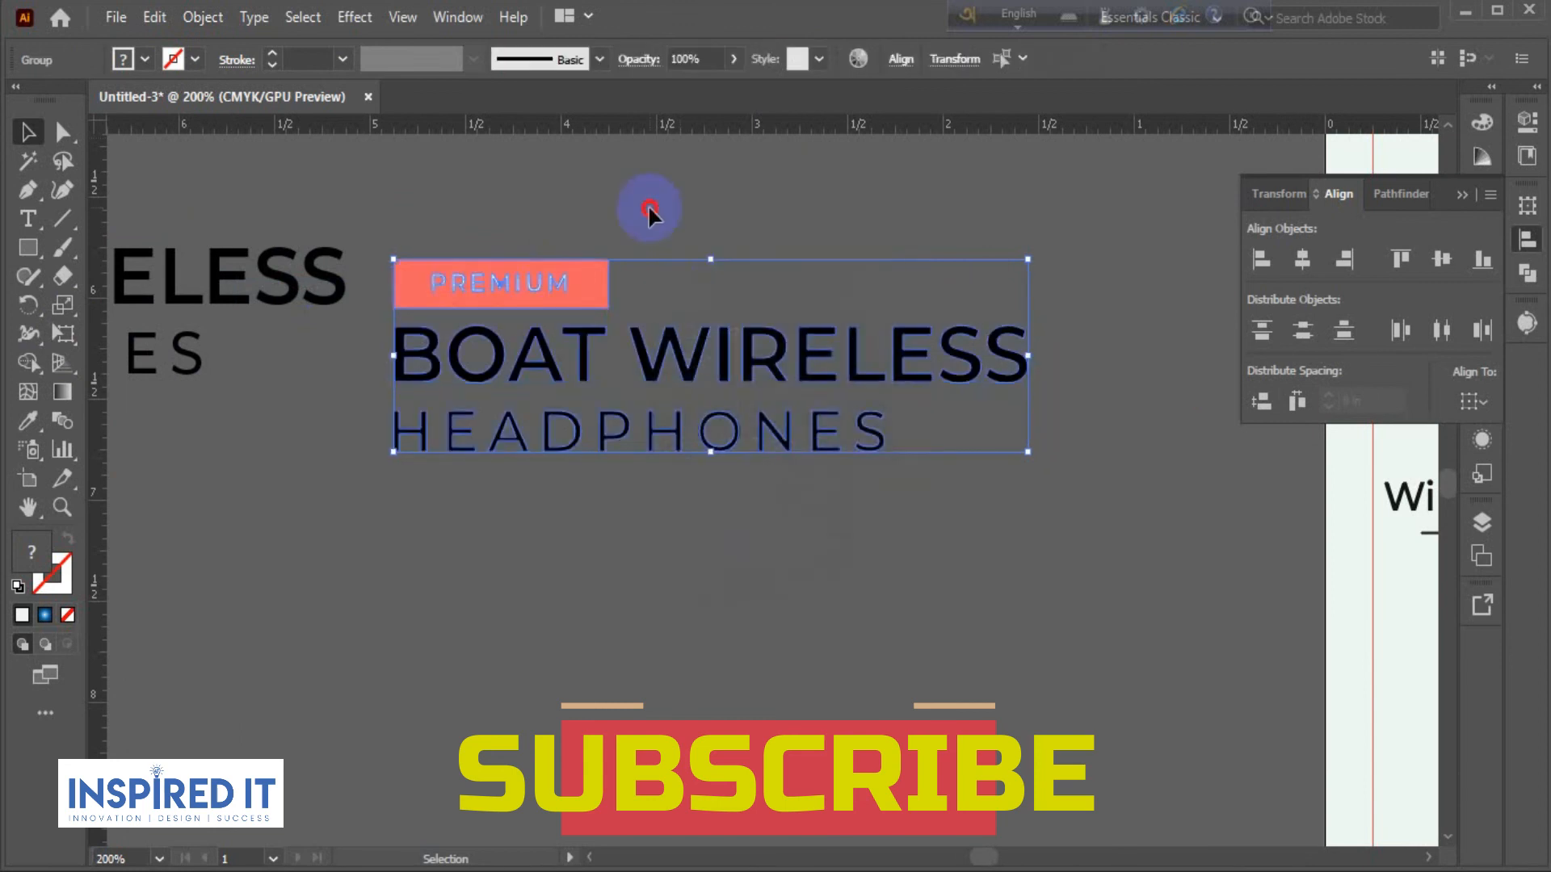
{"action": "left_click", "coordinate": [648, 205]}
Distribute the expanded PREMIUM label, BOAT WIRELESS line and HEADPHONES line evenly by their vertical centers.
{"action": "scroll", "coordinate": [689, 210], "scroll_direction": "left", "scroll_amount": 1}
{"action": "scroll", "coordinate": [537, 420], "scroll_direction": "up", "scroll_amount": 1}
{"action": "left_click", "coordinate": [570, 323]}
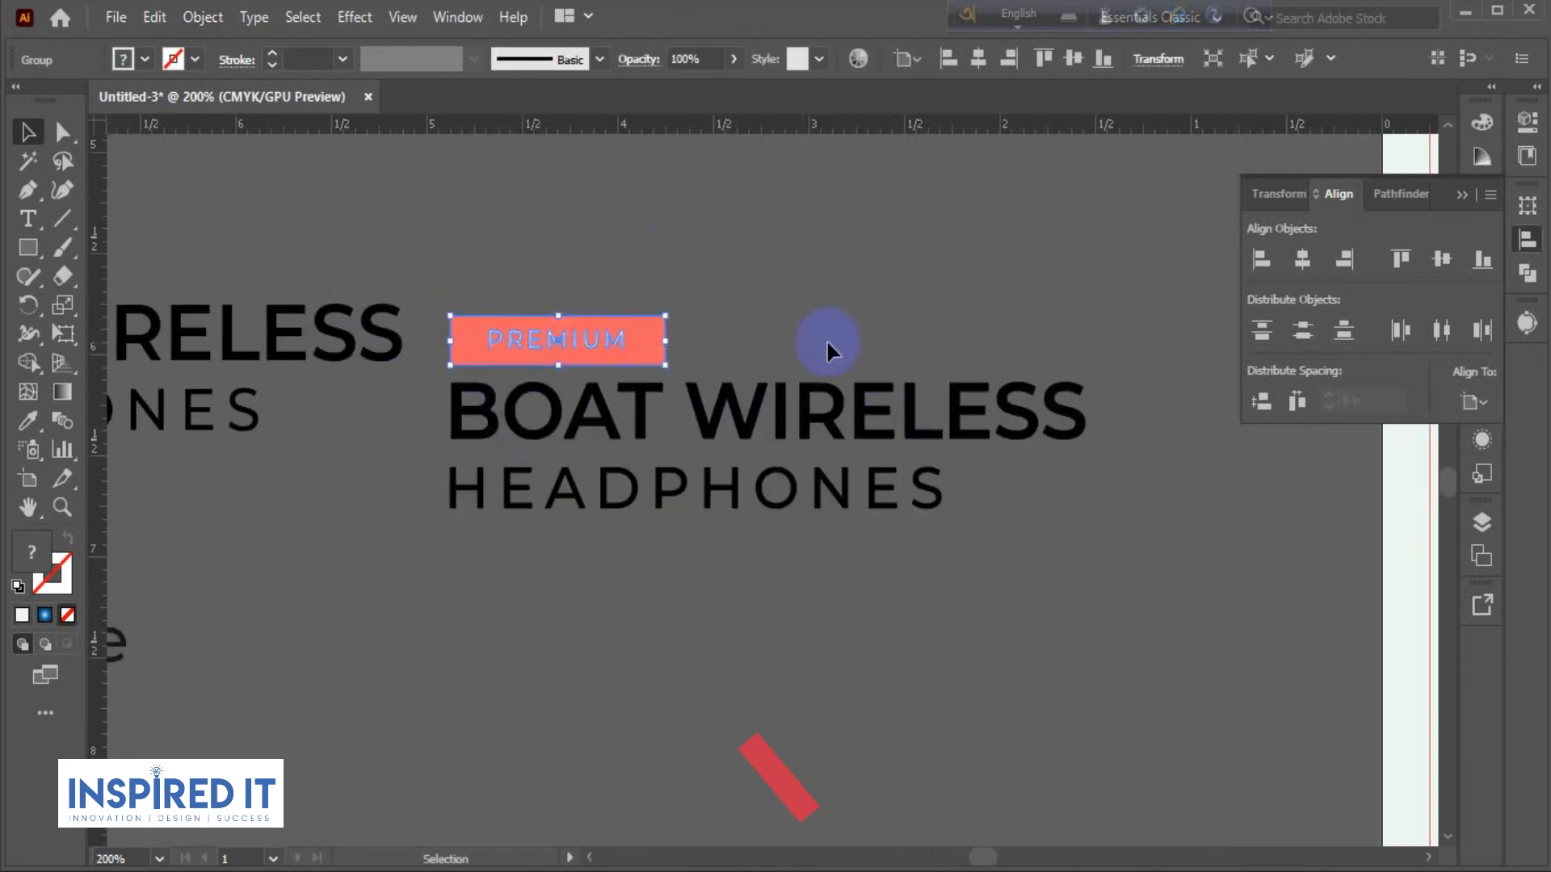
{"action": "left_click", "coordinate": [618, 432], "text": "shift"}
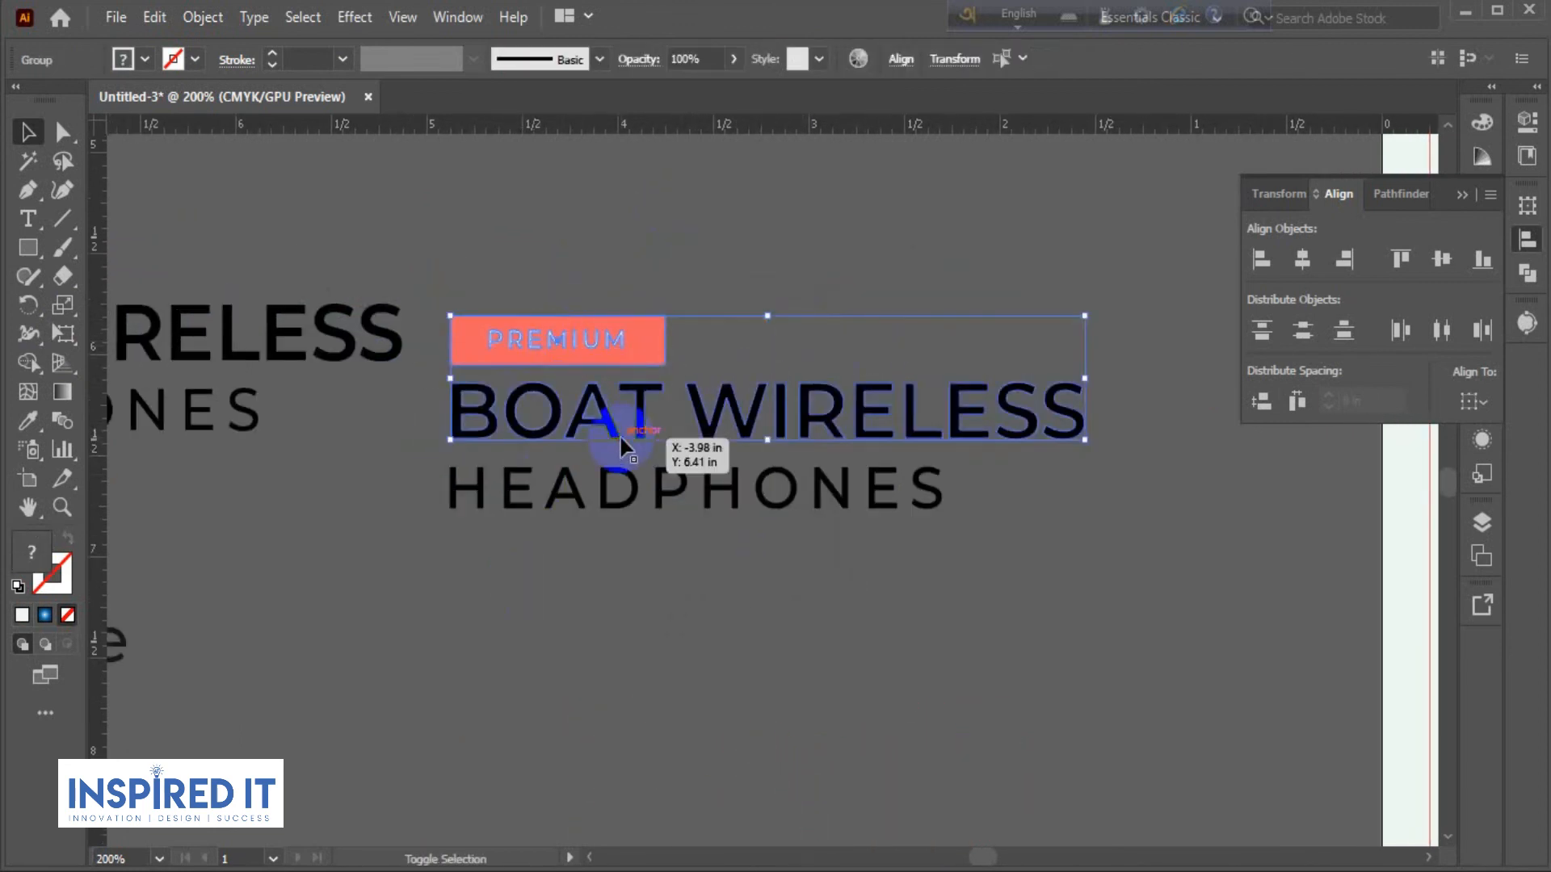
{"action": "left_click", "coordinate": [614, 487], "text": "shift"}
{"action": "left_click", "coordinate": [1302, 331]}
{"action": "left_click", "coordinate": [1021, 579]}
Group the expanded PREMIUM label with the BOAT WIRELESS and HEADPHONES lines.
{"action": "scroll", "coordinate": [604, 559], "scroll_direction": "down", "scroll_amount": 1}
{"action": "left_click_drag", "start_coordinate": [590, 672], "coordinate": [267, 704]}
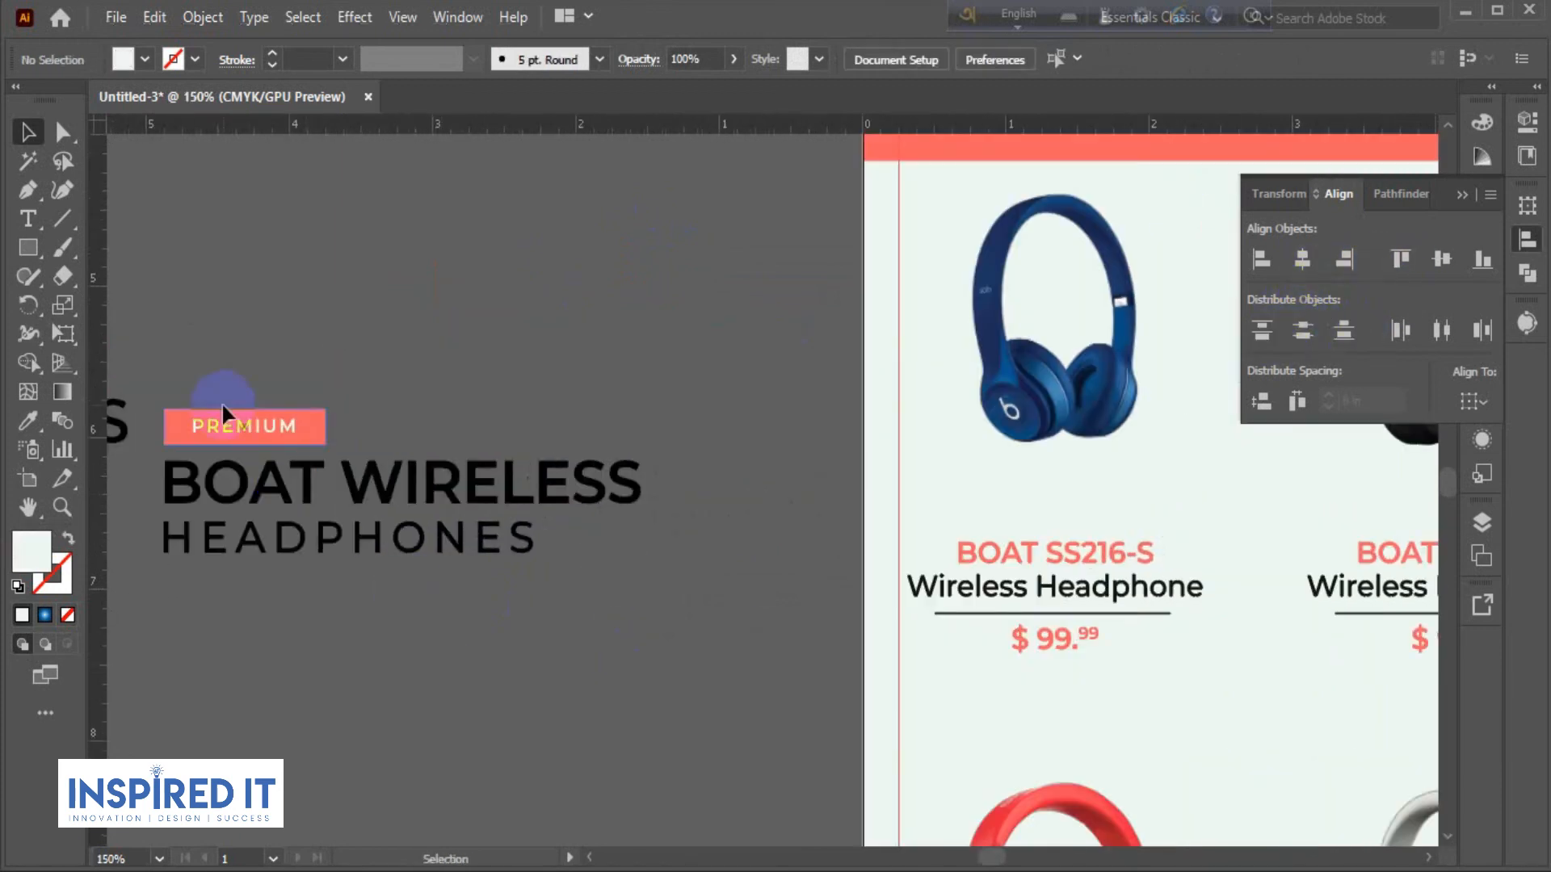
{"action": "left_click_drag", "start_coordinate": [403, 678], "coordinate": [403, 678]}
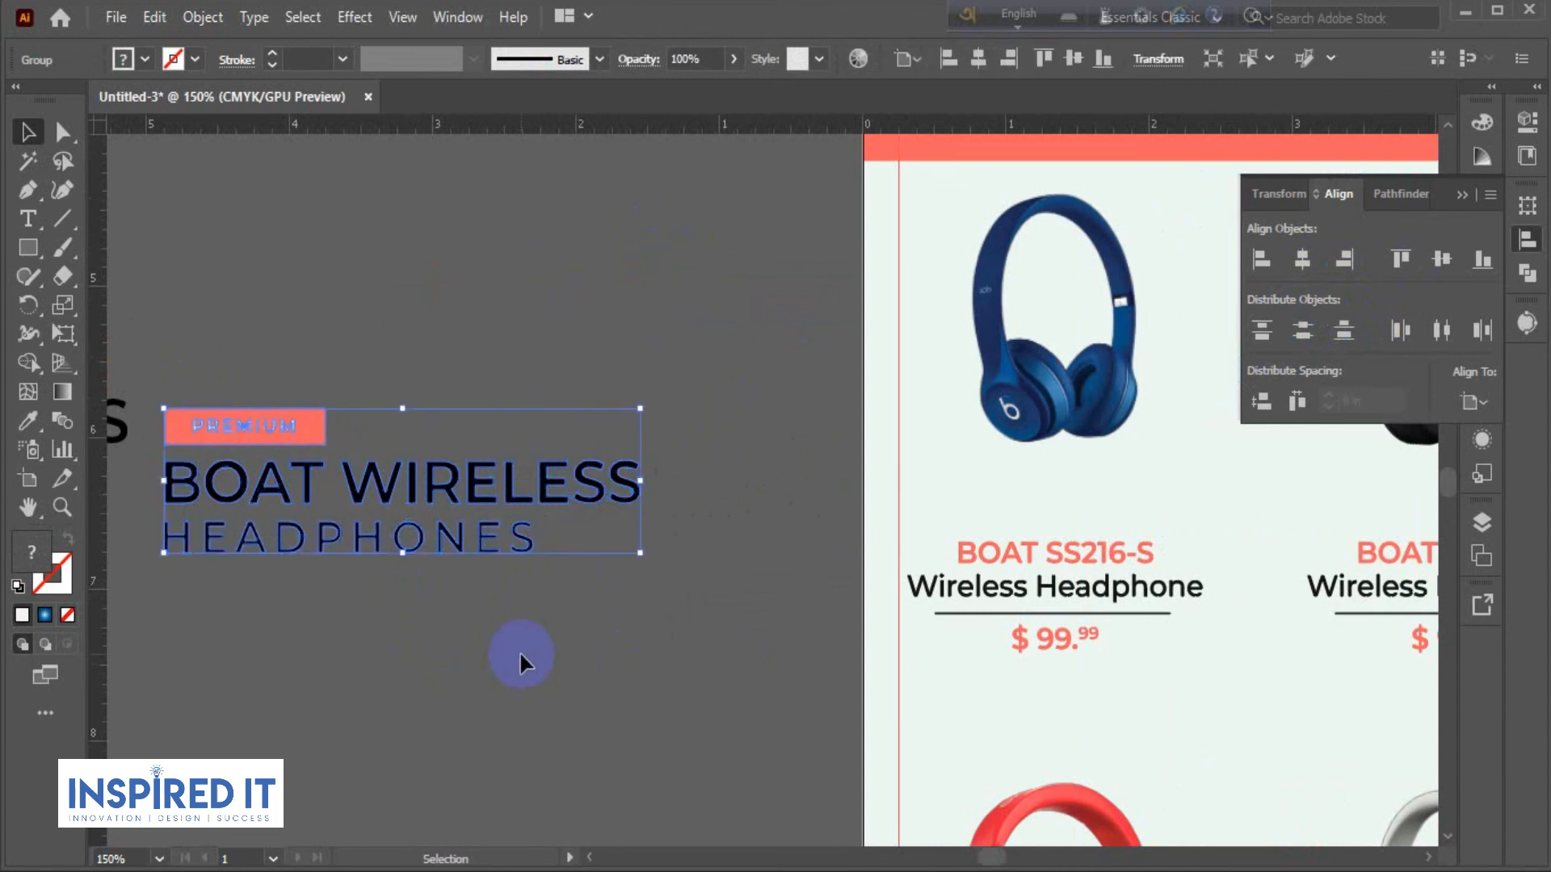
{"action": "left_click", "coordinate": [520, 651]}
Move the grouped headline onto the mint area of the page header, to the left of the four-headphone image.
{"action": "scroll", "coordinate": [521, 651], "scroll_direction": "down", "scroll_amount": 1}
{"action": "scroll", "coordinate": [487, 608], "scroll_direction": "down", "scroll_amount": 1}
{"action": "left_click_drag", "start_coordinate": [513, 643], "coordinate": [475, 701]}
{"action": "left_click_drag", "start_coordinate": [442, 621], "coordinate": [776, 305]}
{"action": "scroll", "coordinate": [460, 485], "scroll_direction": "right", "scroll_amount": 3}
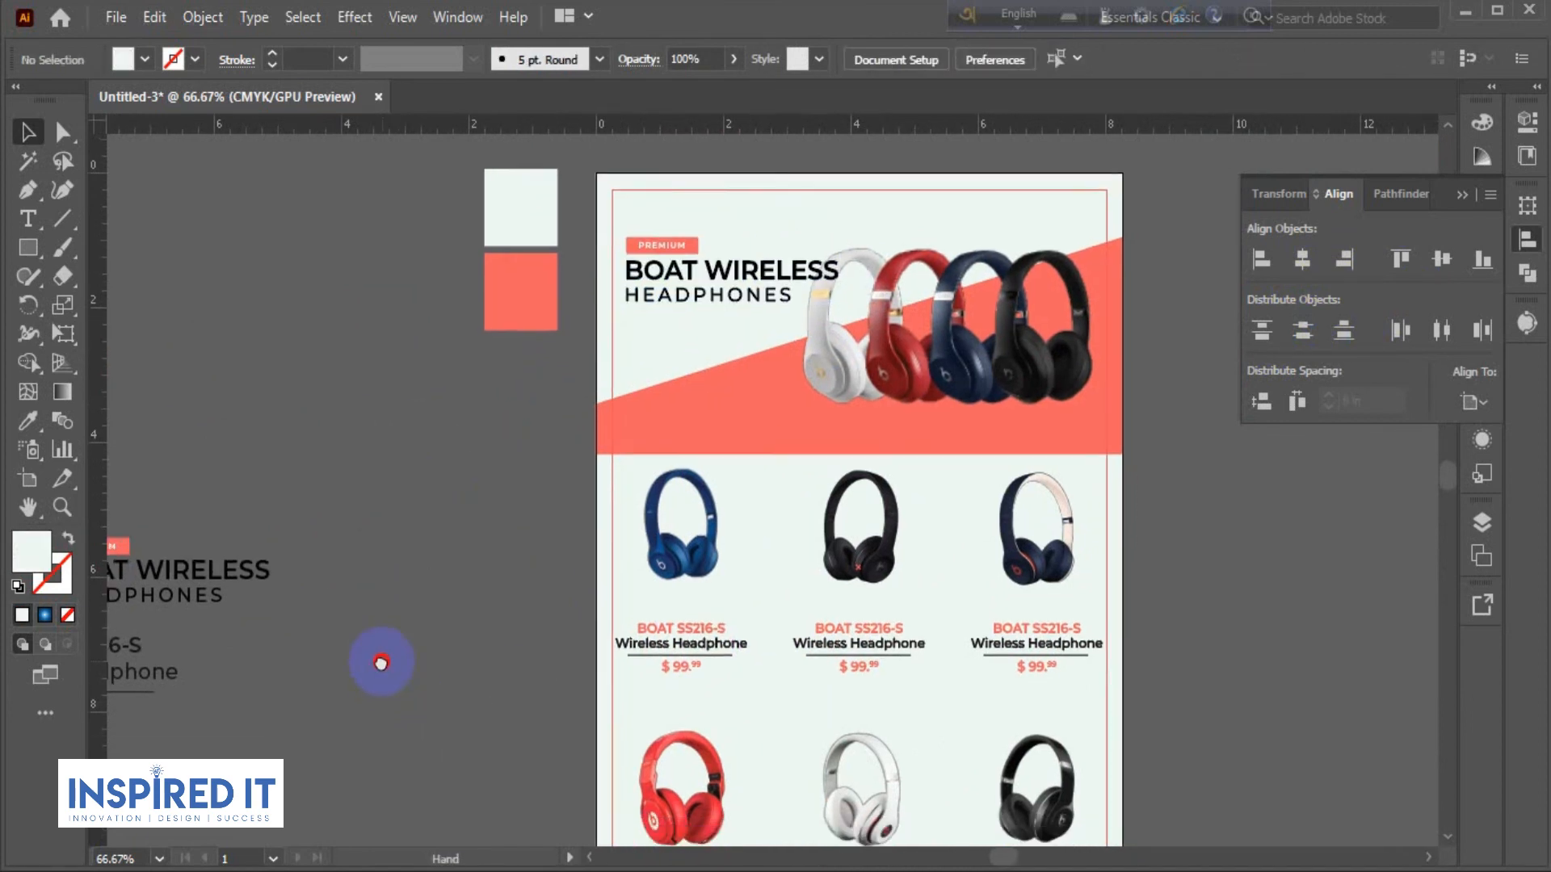
Scale the four-headphone header image down slightly, keeping its proportions.
{"action": "left_click", "coordinate": [1200, 519]}
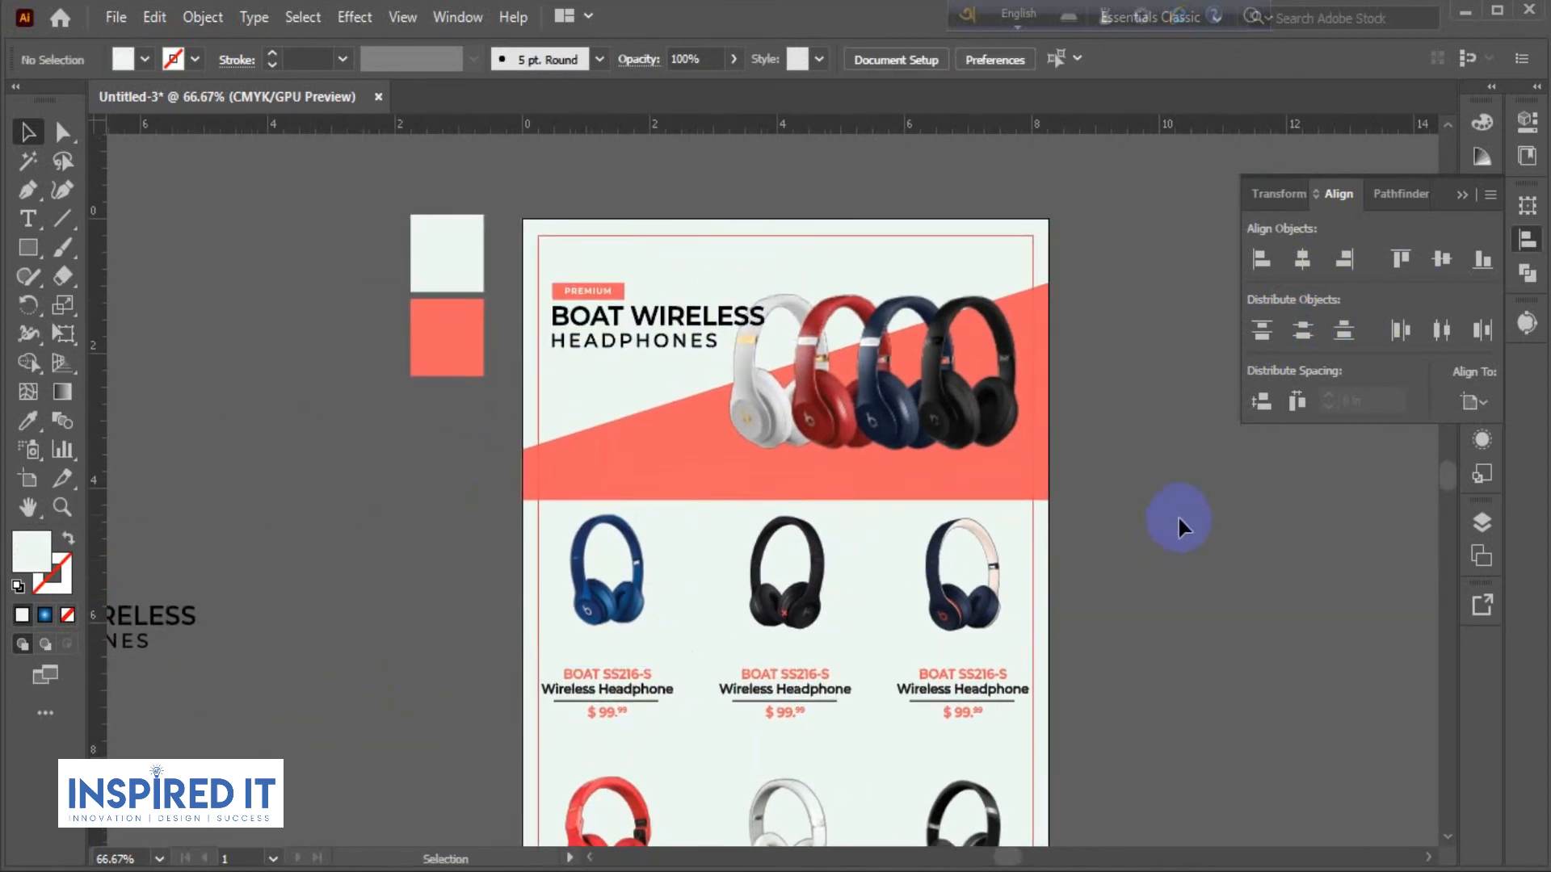
{"action": "left_click", "coordinate": [992, 422]}
{"action": "left_click", "coordinate": [1074, 240], "text": "shift"}
{"action": "left_click", "coordinate": [1087, 240]}
{"action": "left_click_drag", "start_coordinate": [1090, 225], "coordinate": [1066, 241]}
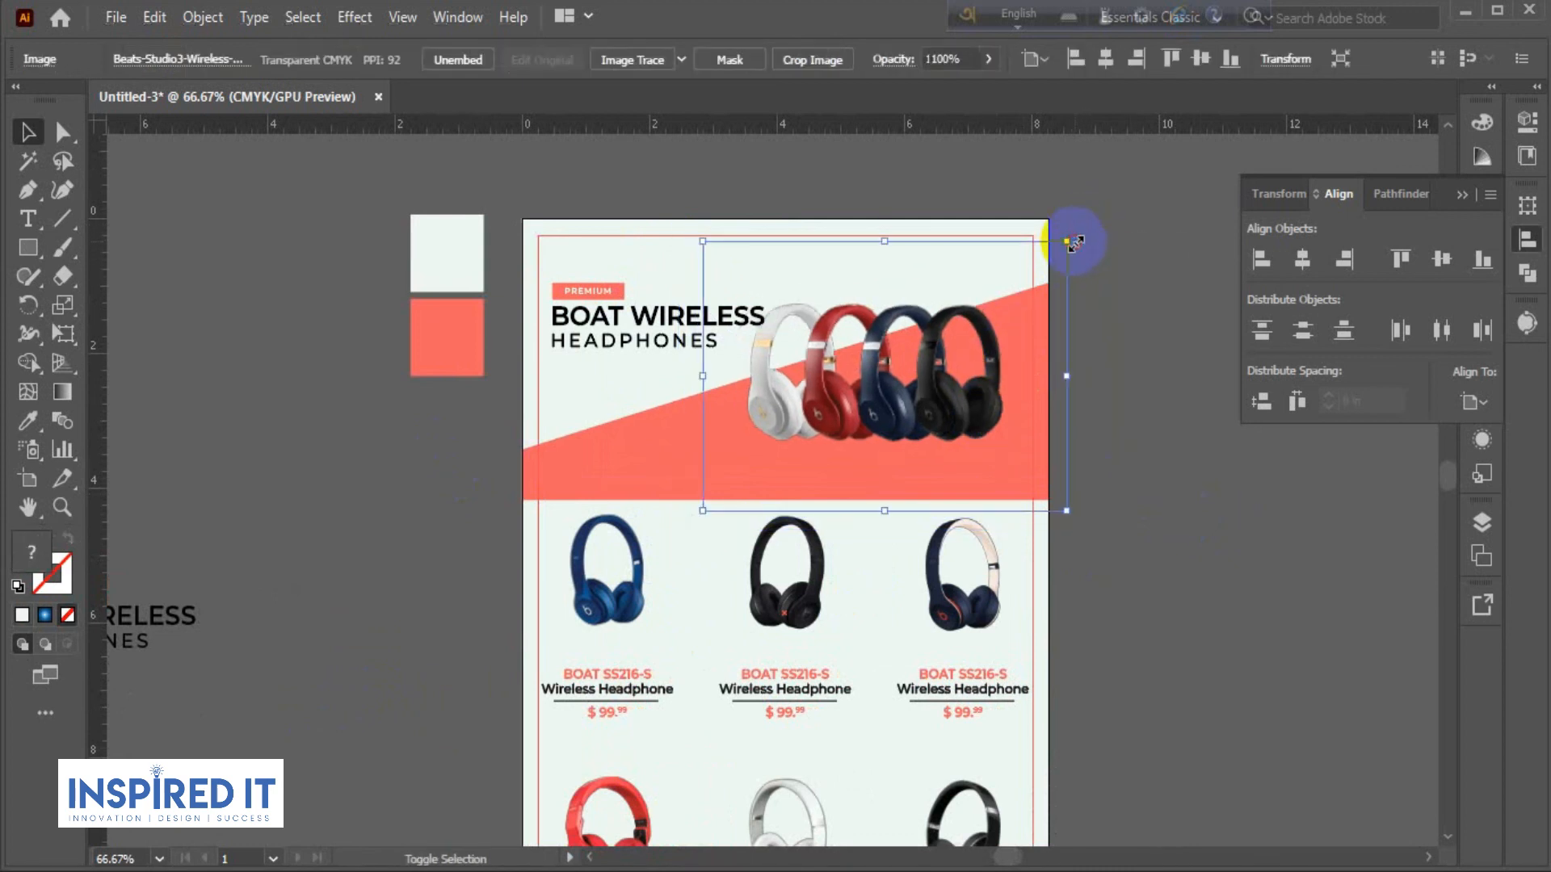
{"action": "left_click", "coordinate": [1151, 245]}
Nudge the four-headphone header image slightly to the right, away from the headline.
{"action": "left_click", "coordinate": [981, 416]}
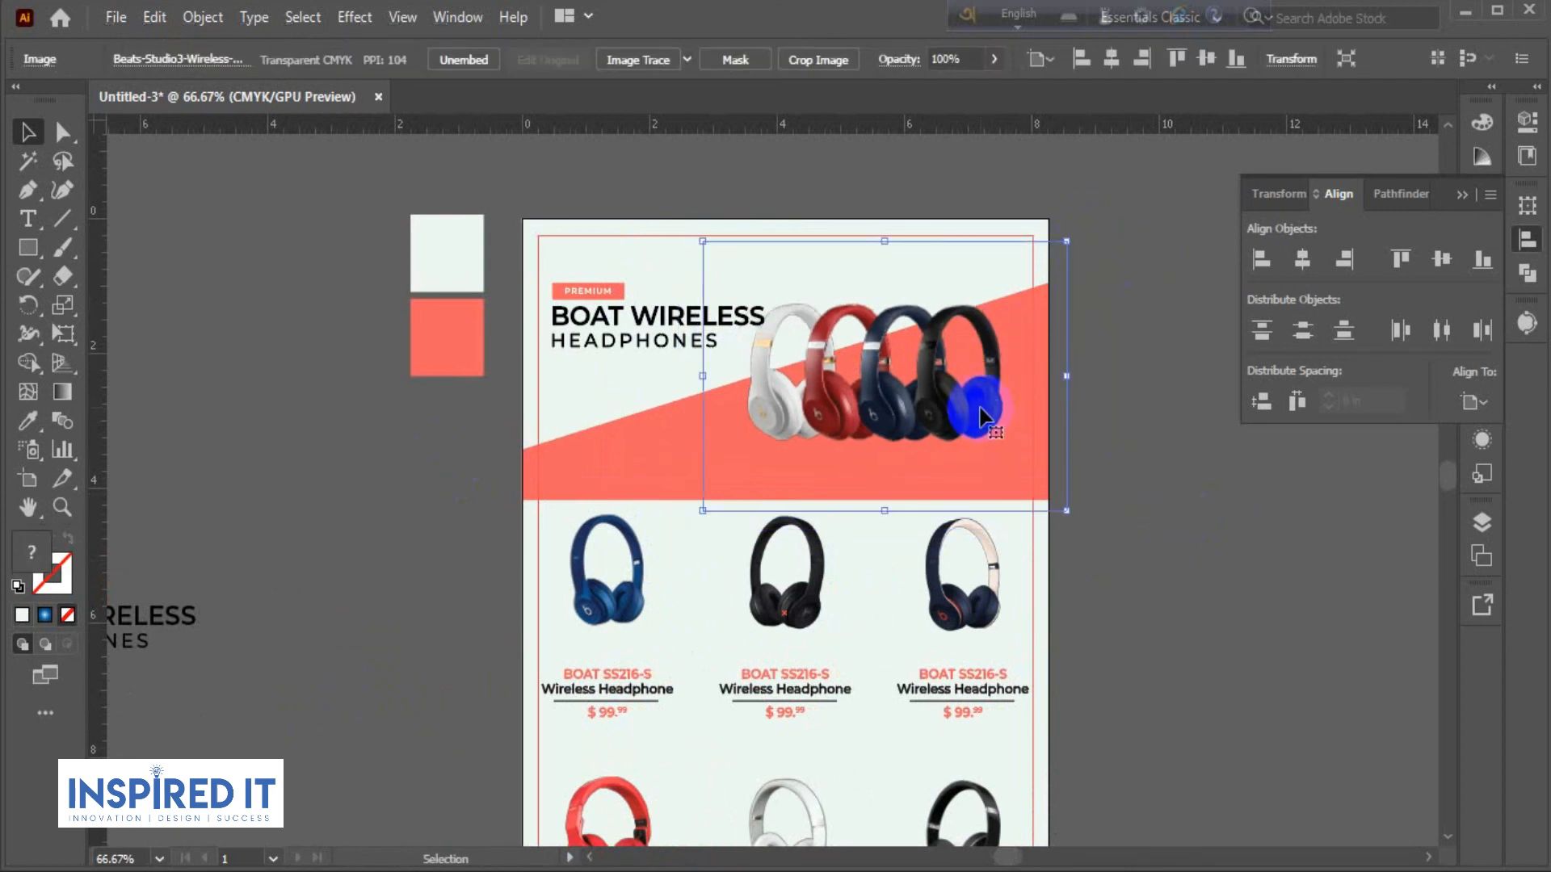
{"action": "key", "text": "Right"}
{"action": "key", "text": "Right"}
{"action": "key", "text": "Right"}
{"action": "key", "text": "Right"}
{"action": "key", "text": "Right"}
{"action": "key", "text": "Right"}
{"action": "key", "text": "Right"}
{"action": "key", "text": "Right"}
{"action": "key", "text": "Right"}
{"action": "key", "text": "Right"}
{"action": "key", "text": "Right"}
{"action": "key", "text": "Right"}
{"action": "key", "text": "Right"}
{"action": "key", "text": "Right"}
{"action": "key", "text": "Right"}
{"action": "key", "text": "Right"}
{"action": "key", "text": "Right"}
{"action": "key", "text": "Right"}
{"action": "key", "text": "Right"}
{"action": "key", "text": "Right"}
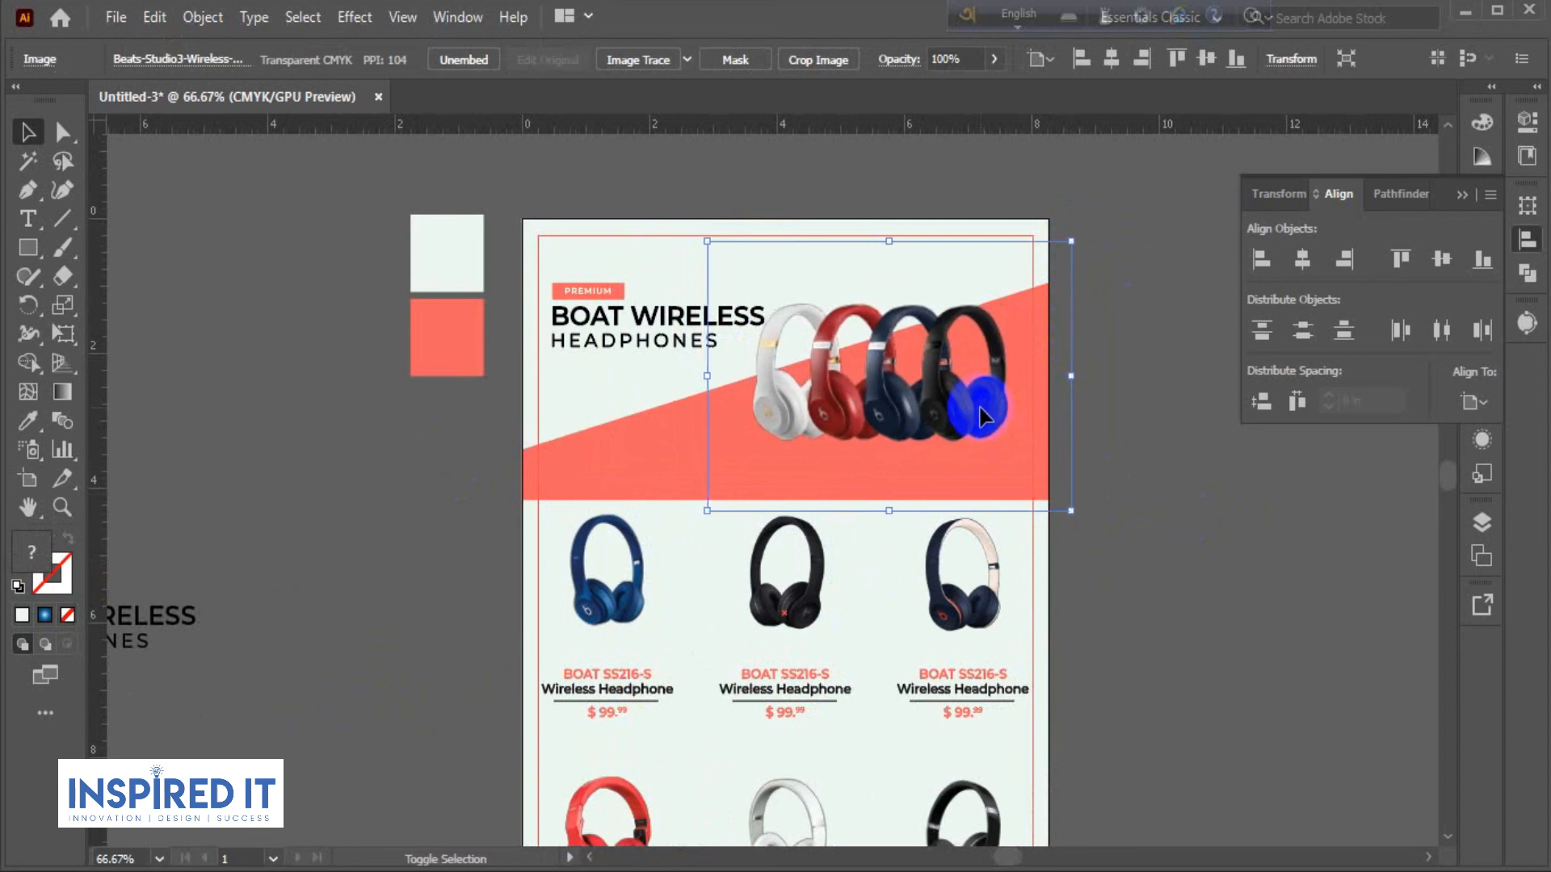
{"action": "key", "text": "Left"}
{"action": "key", "text": "Left"}
{"action": "key", "text": "Left"}
{"action": "key", "text": "Left"}
{"action": "key", "text": "Left"}
{"action": "key", "text": "Left"}
{"action": "key", "text": "Left"}
{"action": "key", "text": "Left"}
{"action": "key", "text": "Left"}
{"action": "key", "text": "Left"}
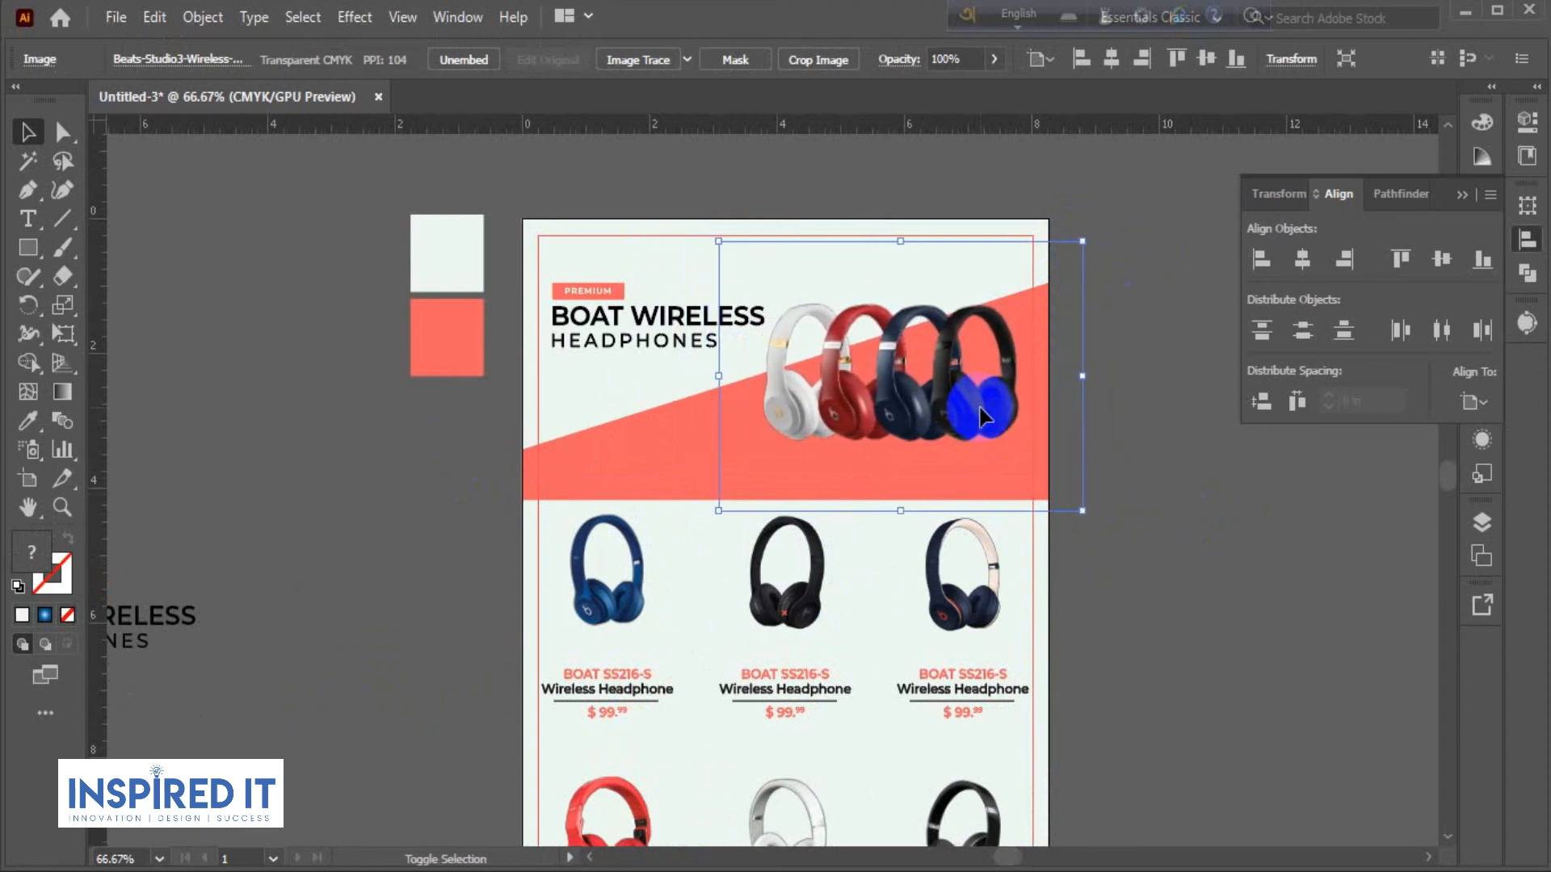
{"action": "key", "text": "Left"}
{"action": "key", "text": "Left"}
{"action": "key", "text": "Left"}
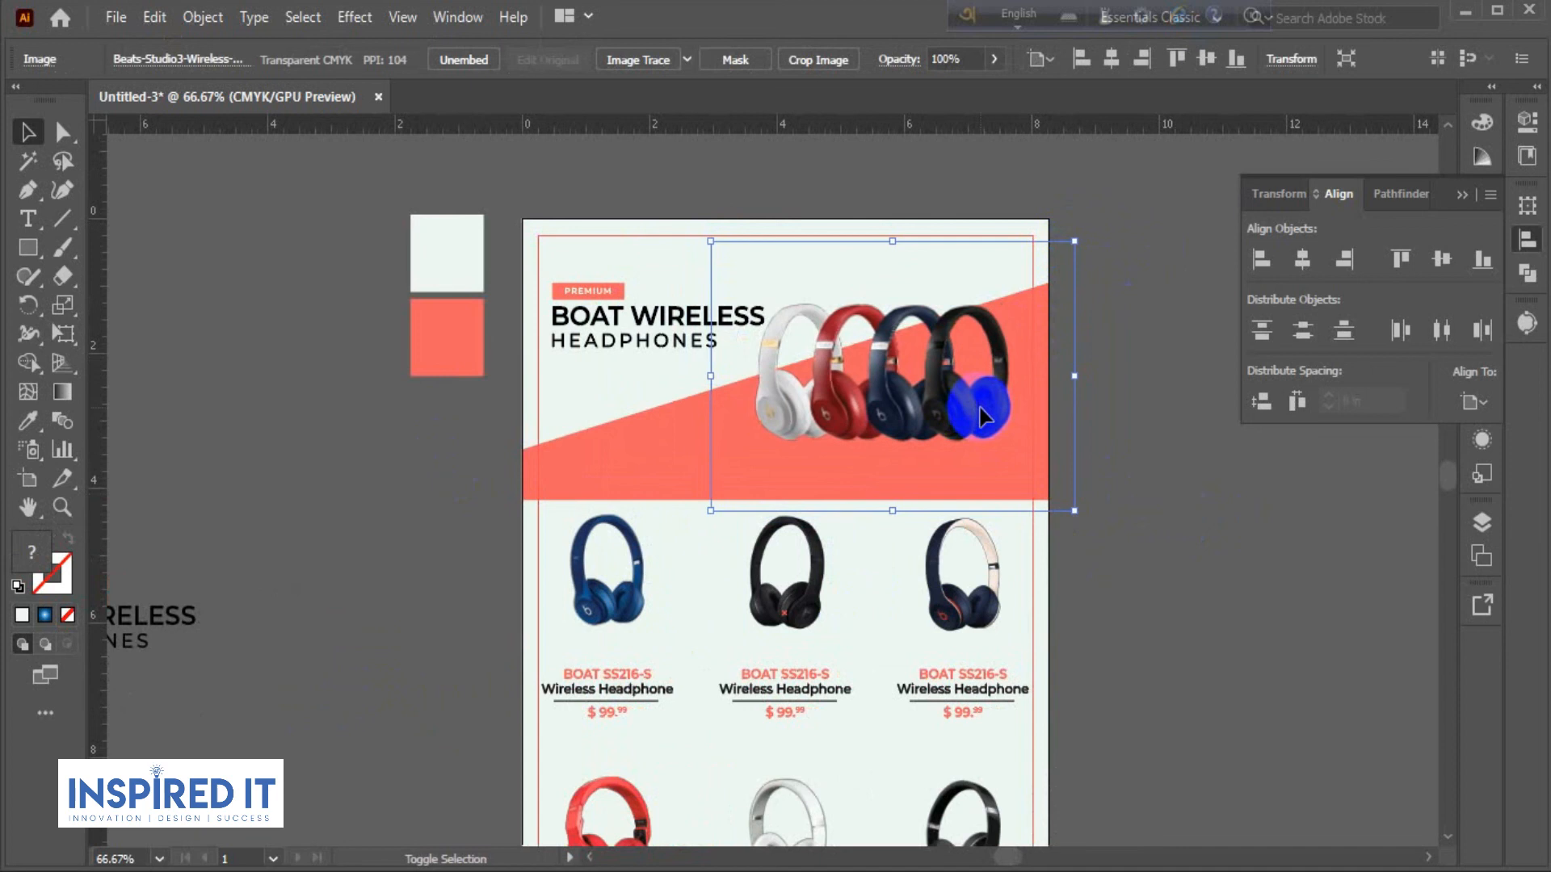
{"action": "left_click", "coordinate": [1195, 427]}
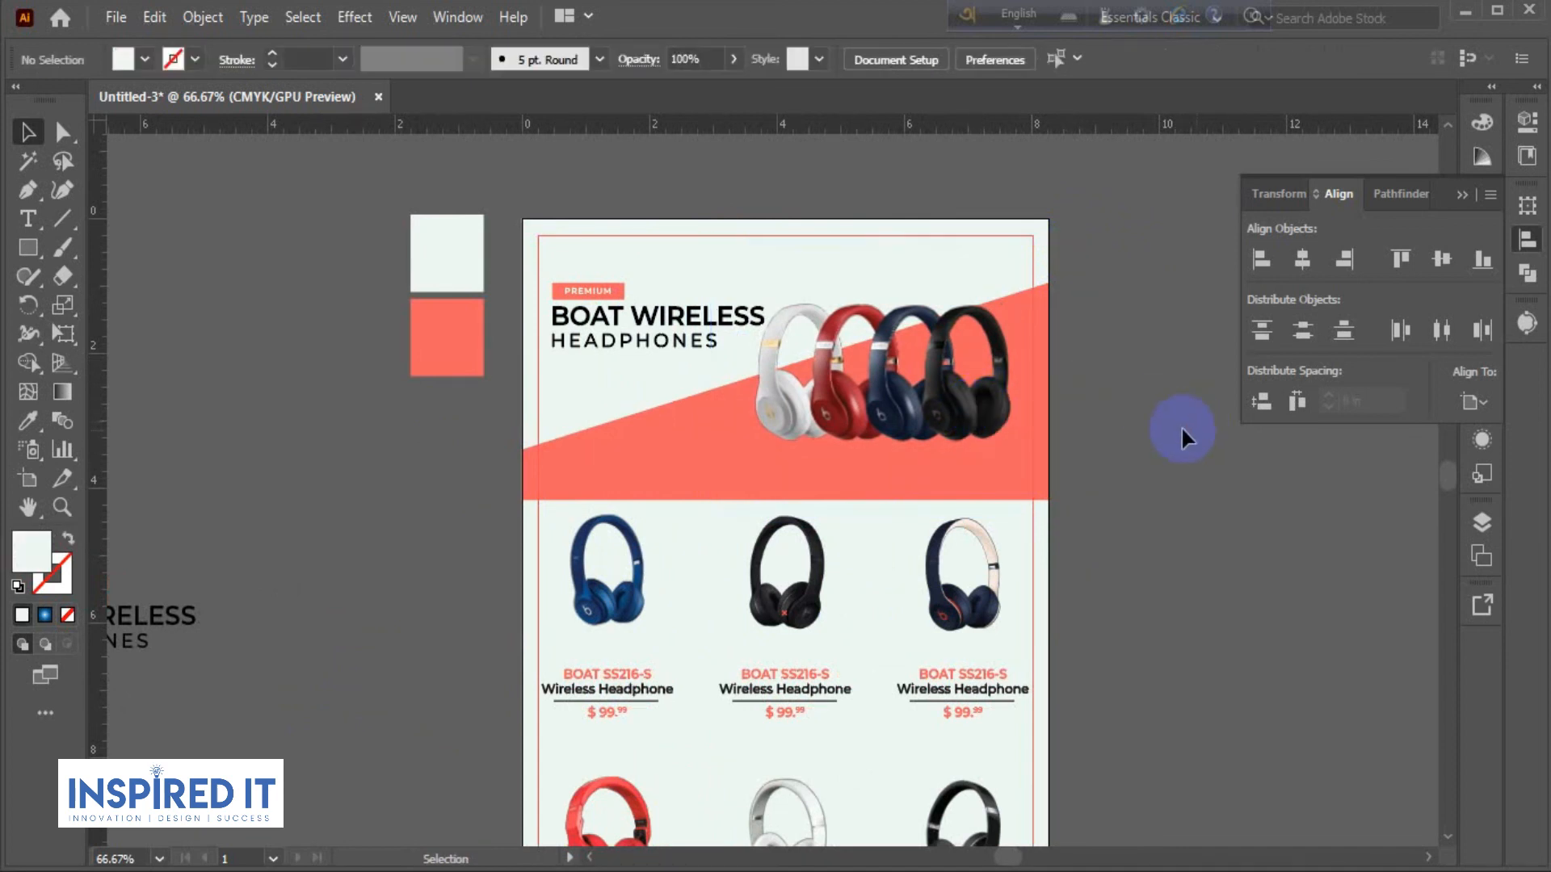
Align the left edge of the headline group with the left edge of the first row of product captions.
{"action": "scroll", "coordinate": [1091, 410], "scroll_direction": "down", "scroll_amount": 1}
{"action": "left_click", "coordinate": [637, 636]}
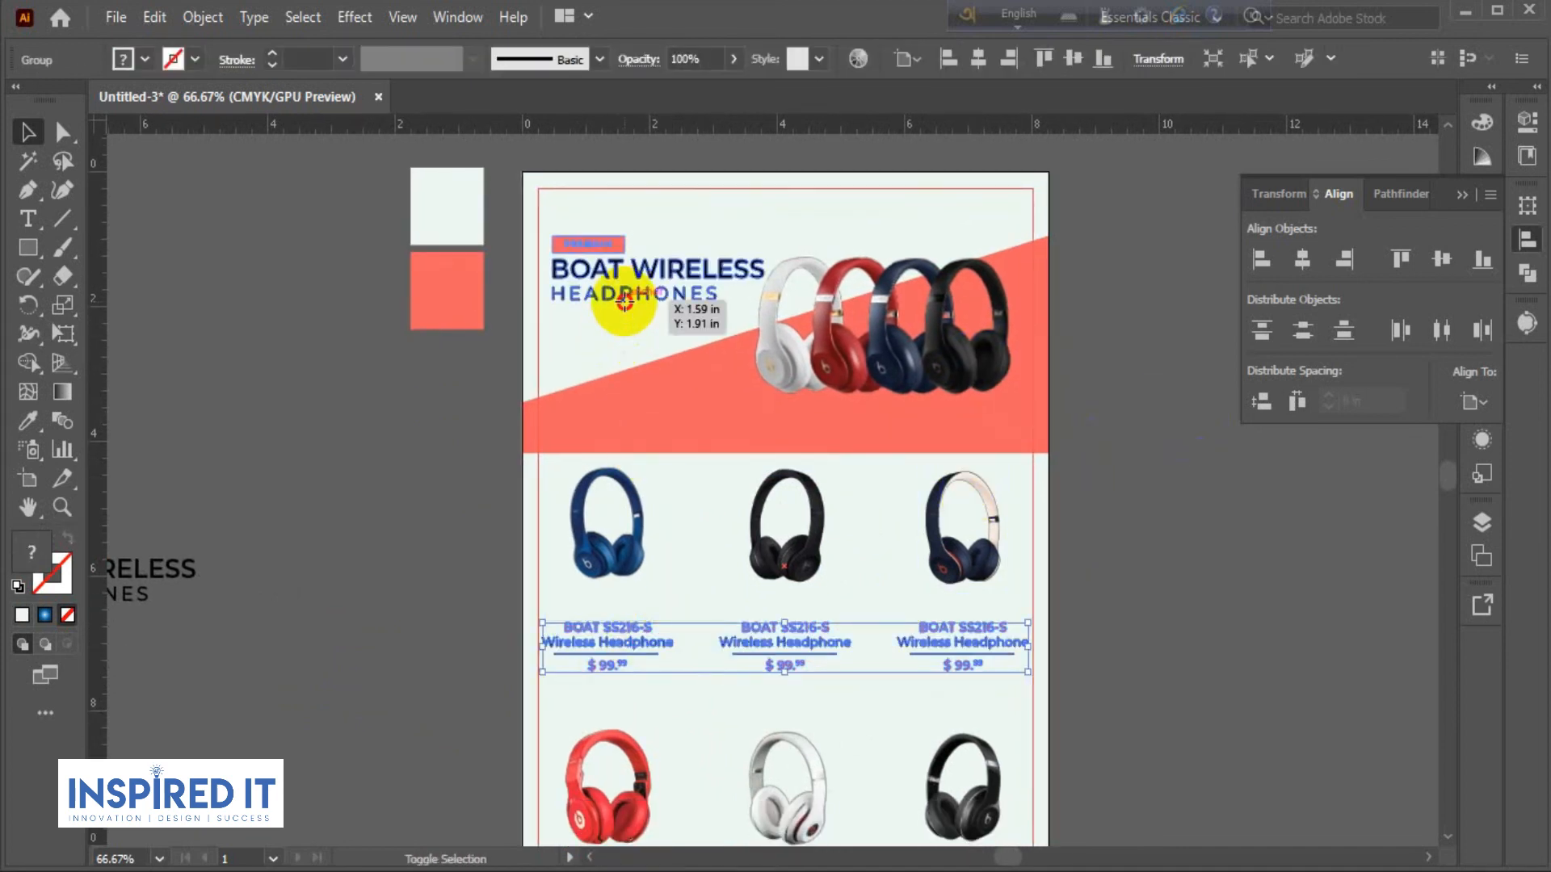
{"action": "left_click", "coordinate": [708, 317], "text": "shift"}
{"action": "left_click", "coordinate": [1254, 260]}
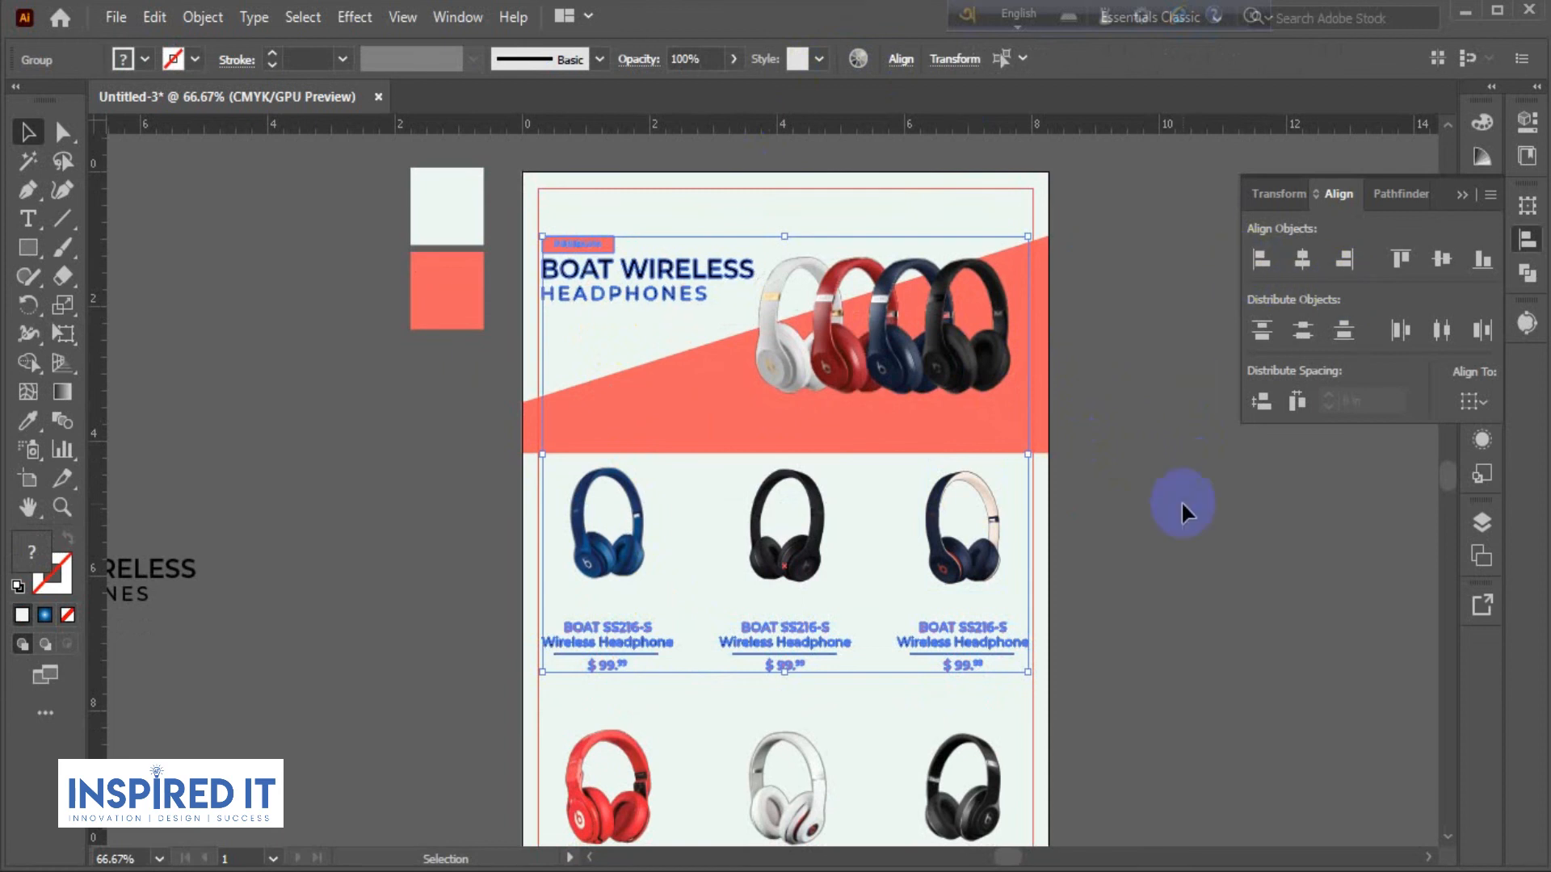
{"action": "left_click", "coordinate": [1181, 501]}
Add a vertical guide at about 7.5 in, along the right side of the third product's headphones.
{"action": "left_click_drag", "start_coordinate": [1170, 501], "coordinate": [1084, 531]}
{"action": "scroll", "coordinate": [999, 412], "scroll_direction": "up", "scroll_amount": 2}
{"action": "scroll", "coordinate": [1124, 526], "scroll_direction": "down", "scroll_amount": 1}
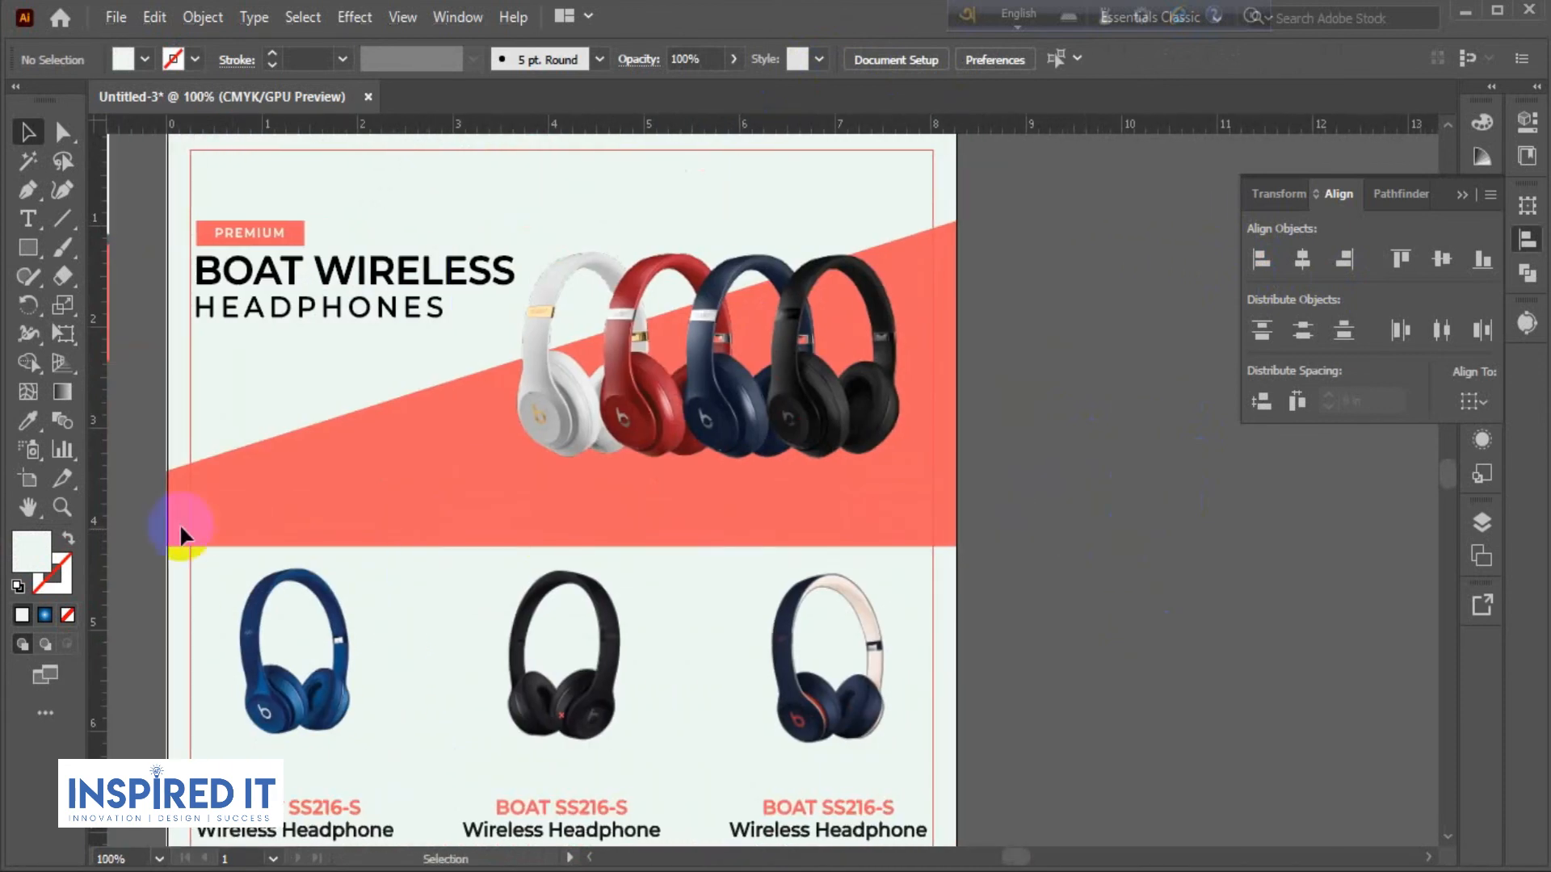
{"action": "left_click_drag", "start_coordinate": [104, 543], "coordinate": [886, 574]}
{"action": "left_click_drag", "start_coordinate": [1057, 486], "coordinate": [1143, 549]}
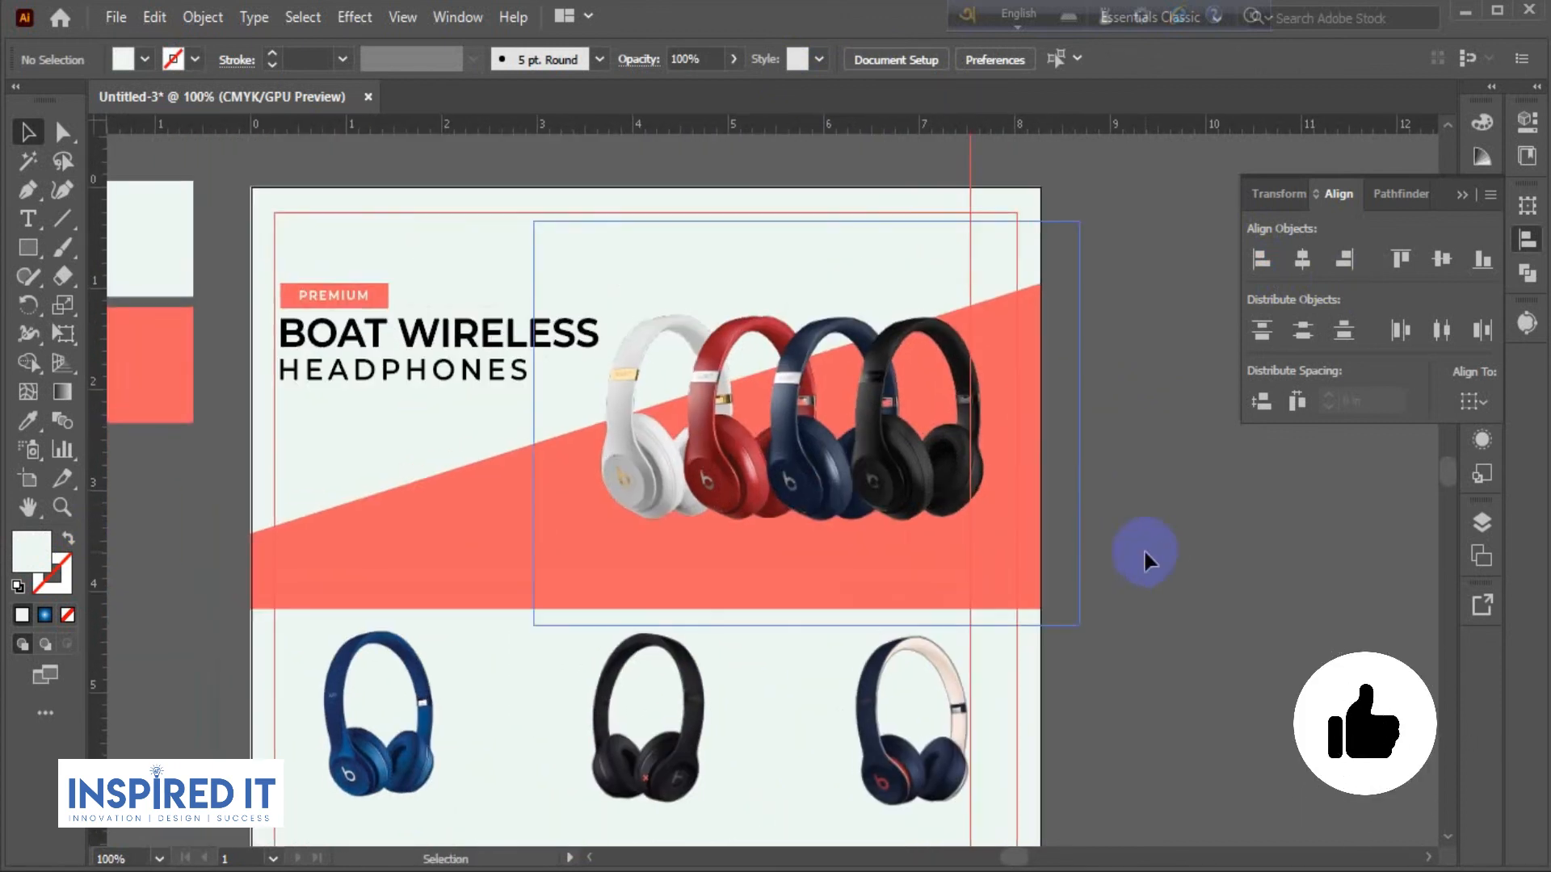
{"action": "scroll", "coordinate": [1022, 494], "scroll_direction": "up", "scroll_amount": 1}
Shift the four-headphone header image horizontally so the black headphones' right edge meets the vertical guide.
{"action": "left_click_drag", "start_coordinate": [875, 477], "coordinate": [818, 456]}
{"action": "left_click", "coordinate": [1216, 503]}
{"action": "scroll", "coordinate": [1009, 500], "scroll_direction": "up", "scroll_amount": 2}
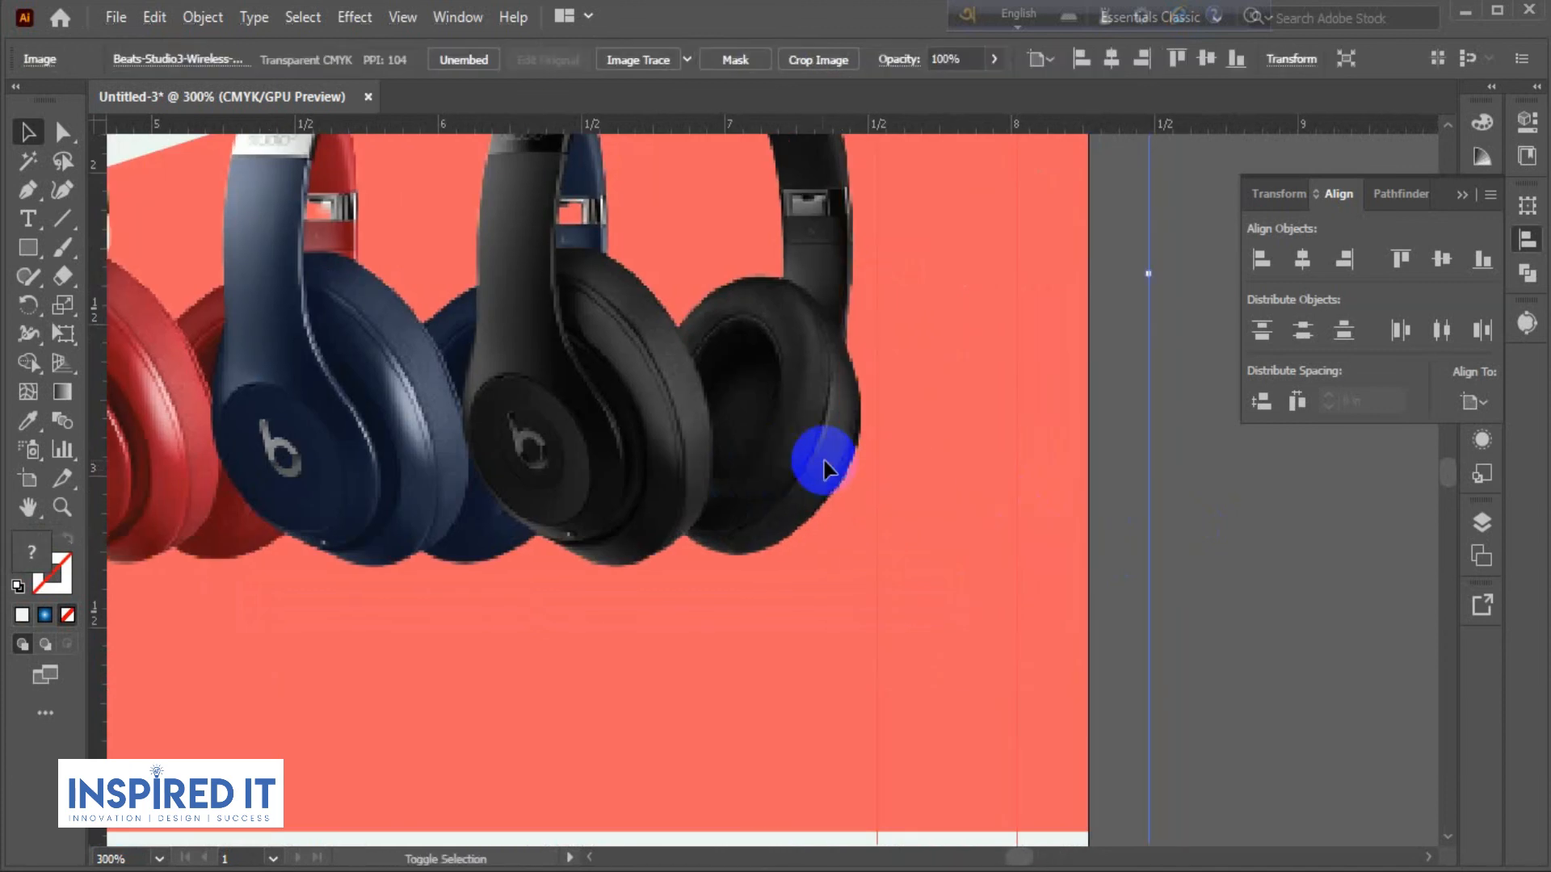
{"action": "left_click", "coordinate": [1204, 517]}
{"action": "left_click", "coordinate": [814, 487]}
{"action": "key", "text": "Right"}
{"action": "key", "text": "Right"}
{"action": "key", "text": "Right"}
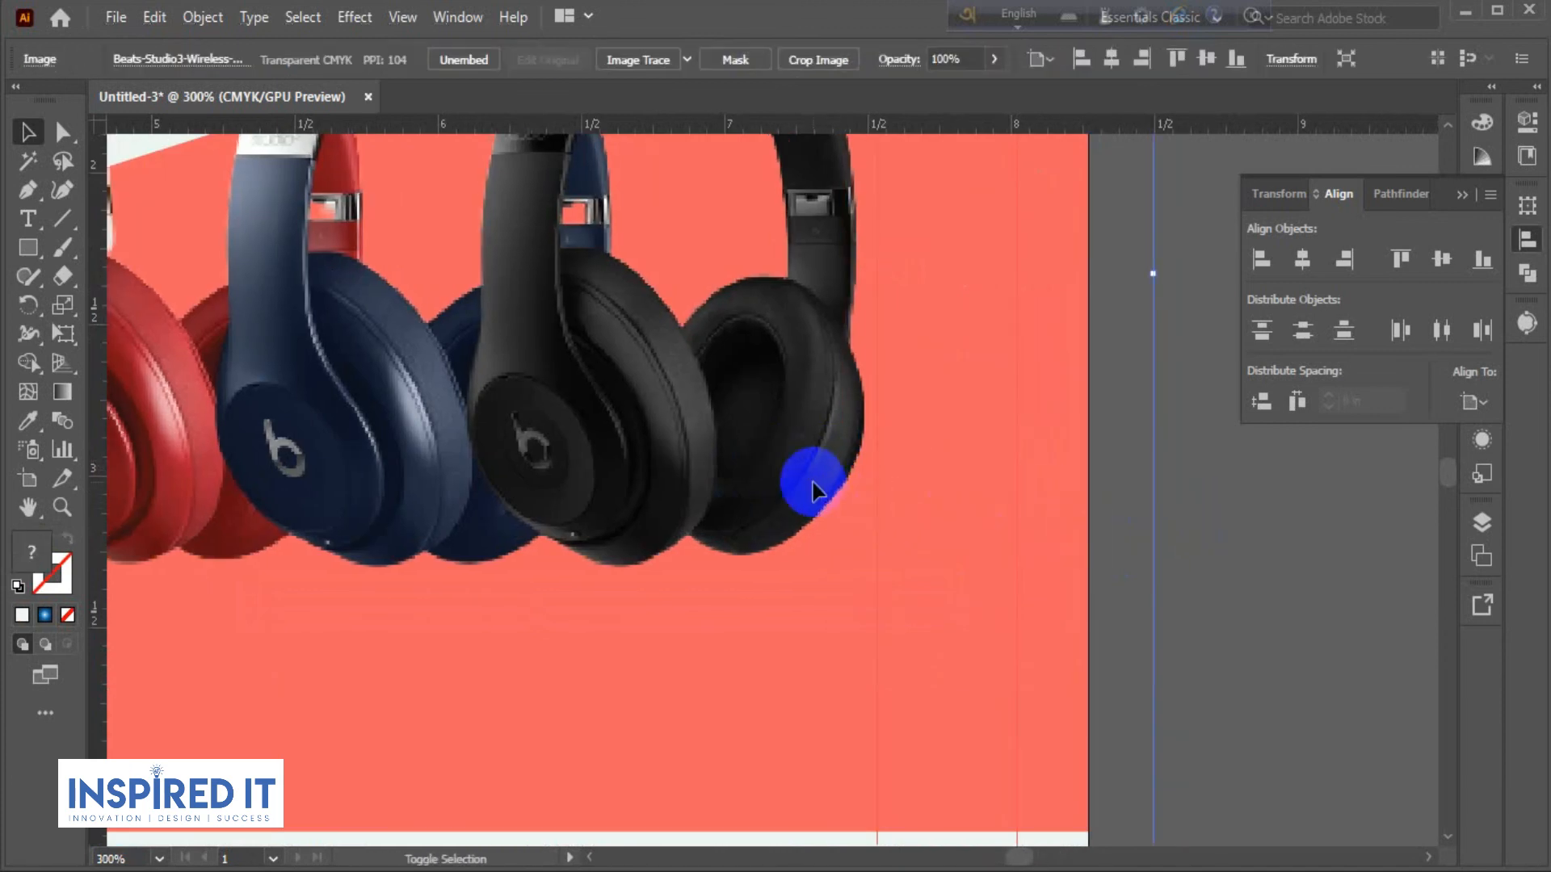
{"action": "key", "text": "Right"}
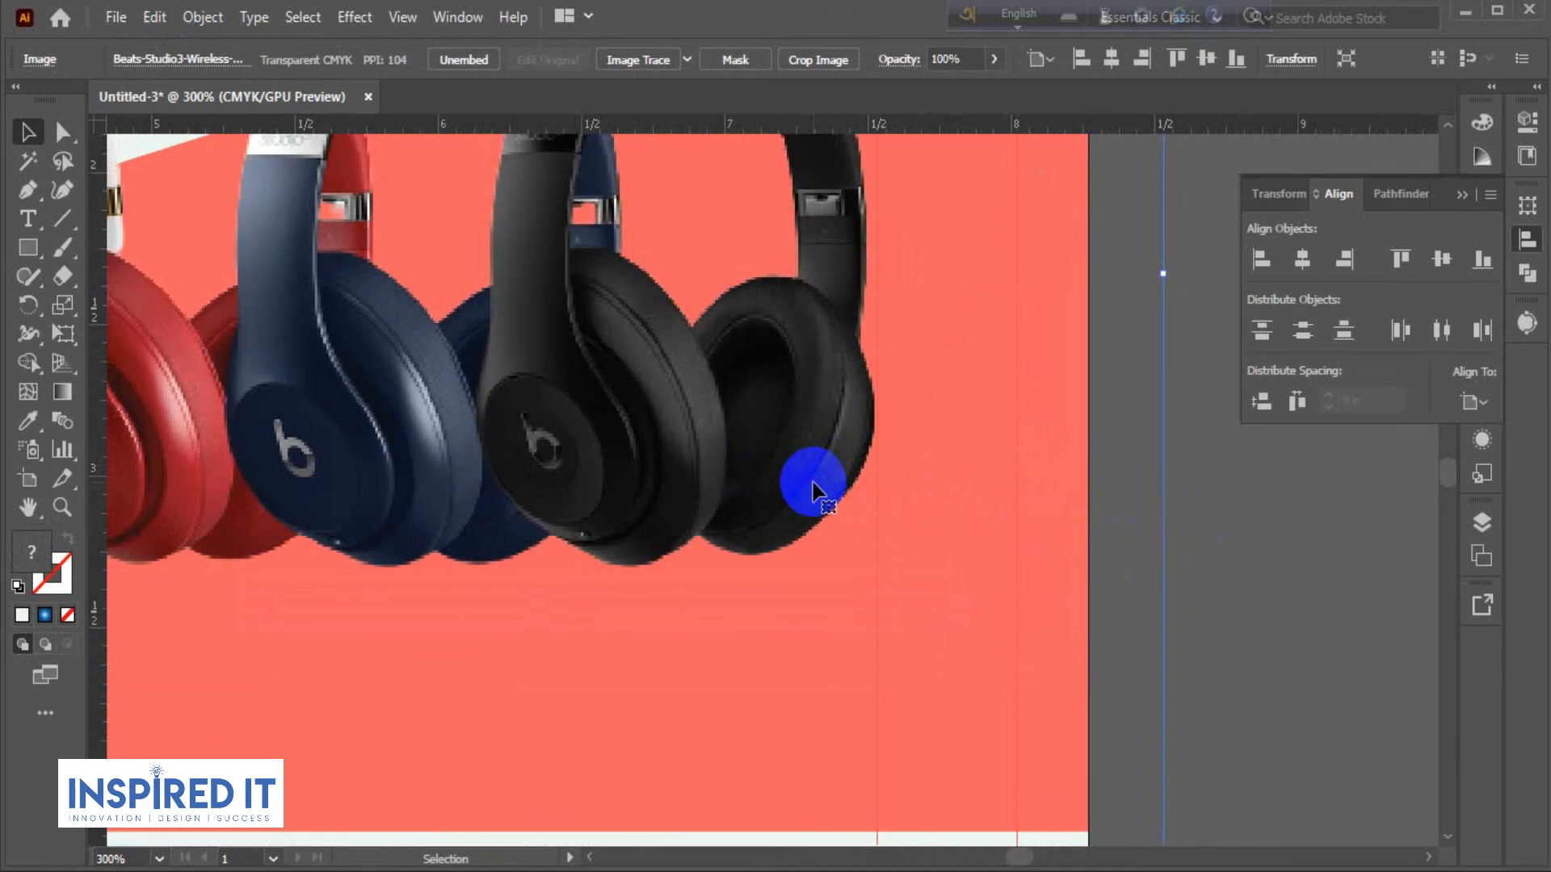
{"action": "left_click", "coordinate": [1315, 527]}
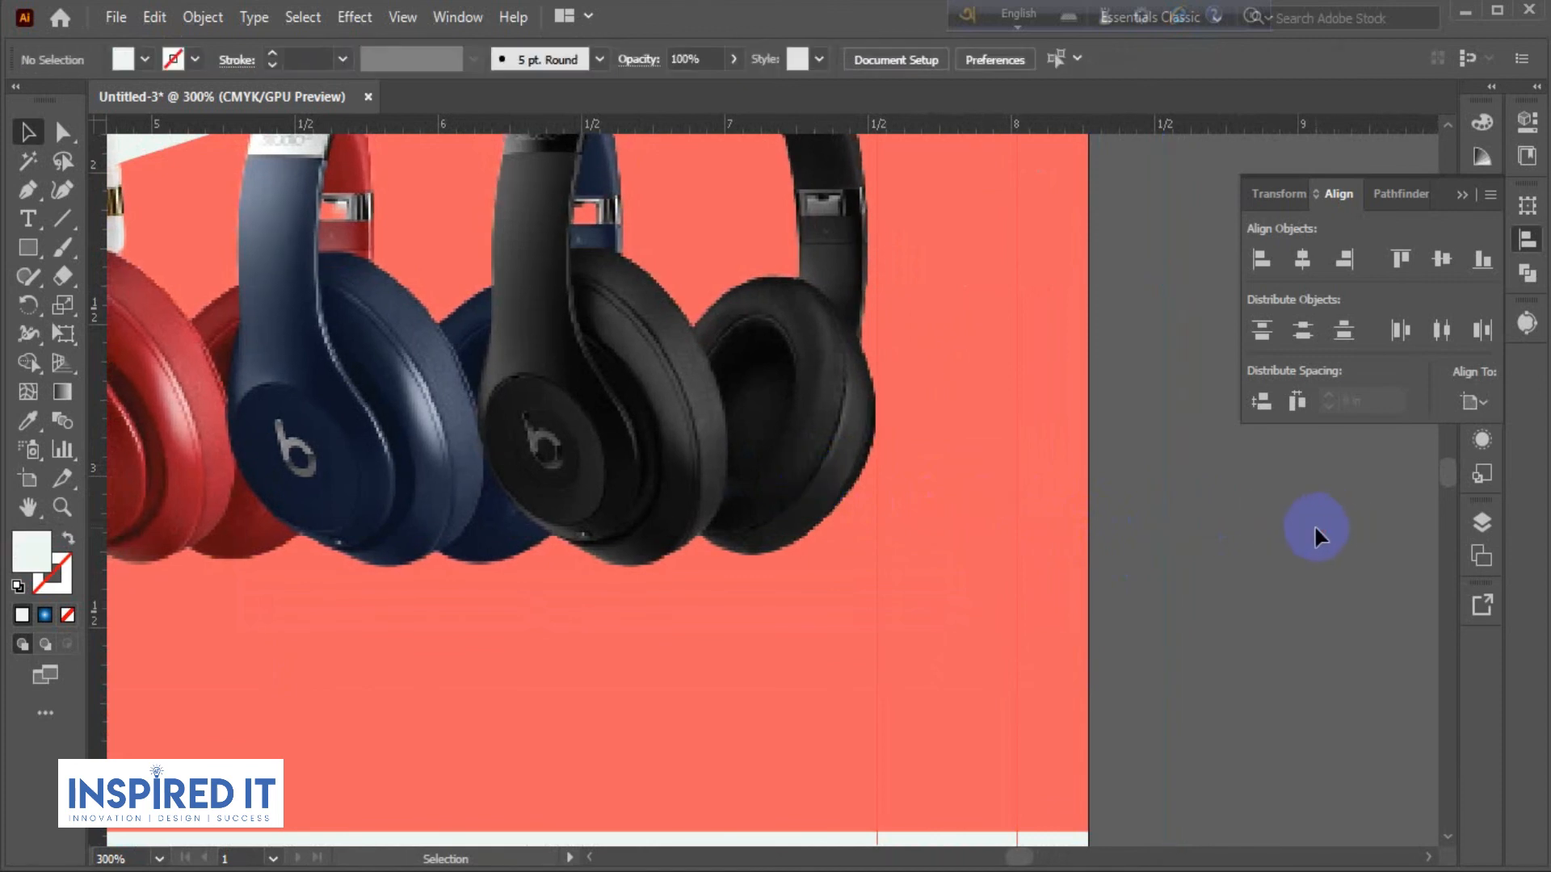
Unlock the guides and delete the vertical guide beside the black headphones.
{"action": "key", "text": "ctrl+1"}
{"action": "scroll", "coordinate": [1307, 527], "scroll_direction": "down", "scroll_amount": 1}
{"action": "left_click_drag", "start_coordinate": [1306, 530], "coordinate": [994, 460]}
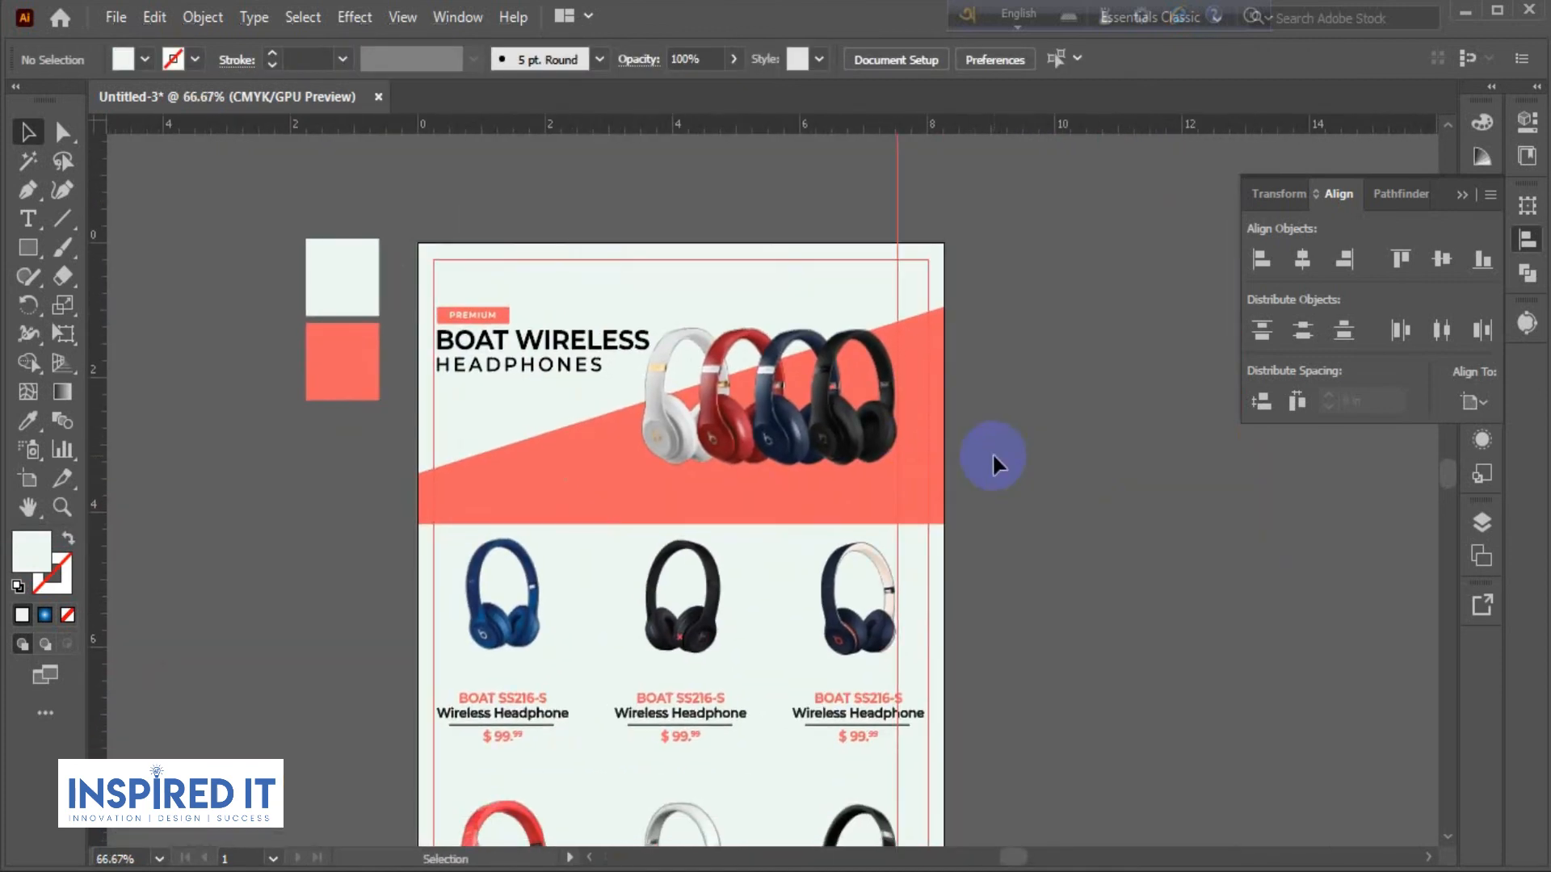
{"action": "right_click", "coordinate": [896, 206]}
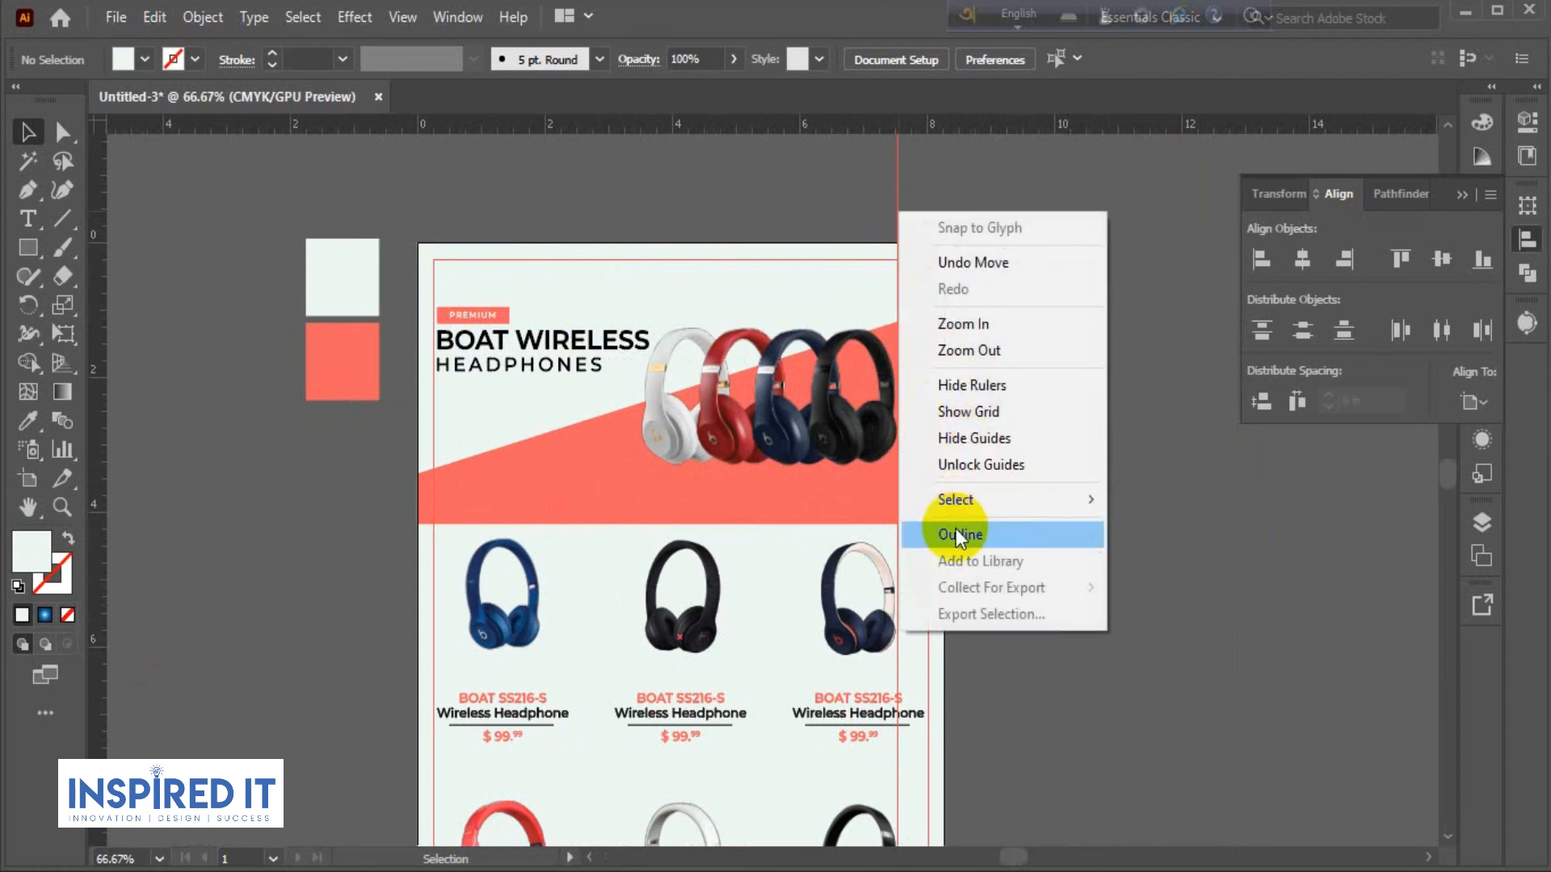
{"action": "left_click", "coordinate": [990, 464]}
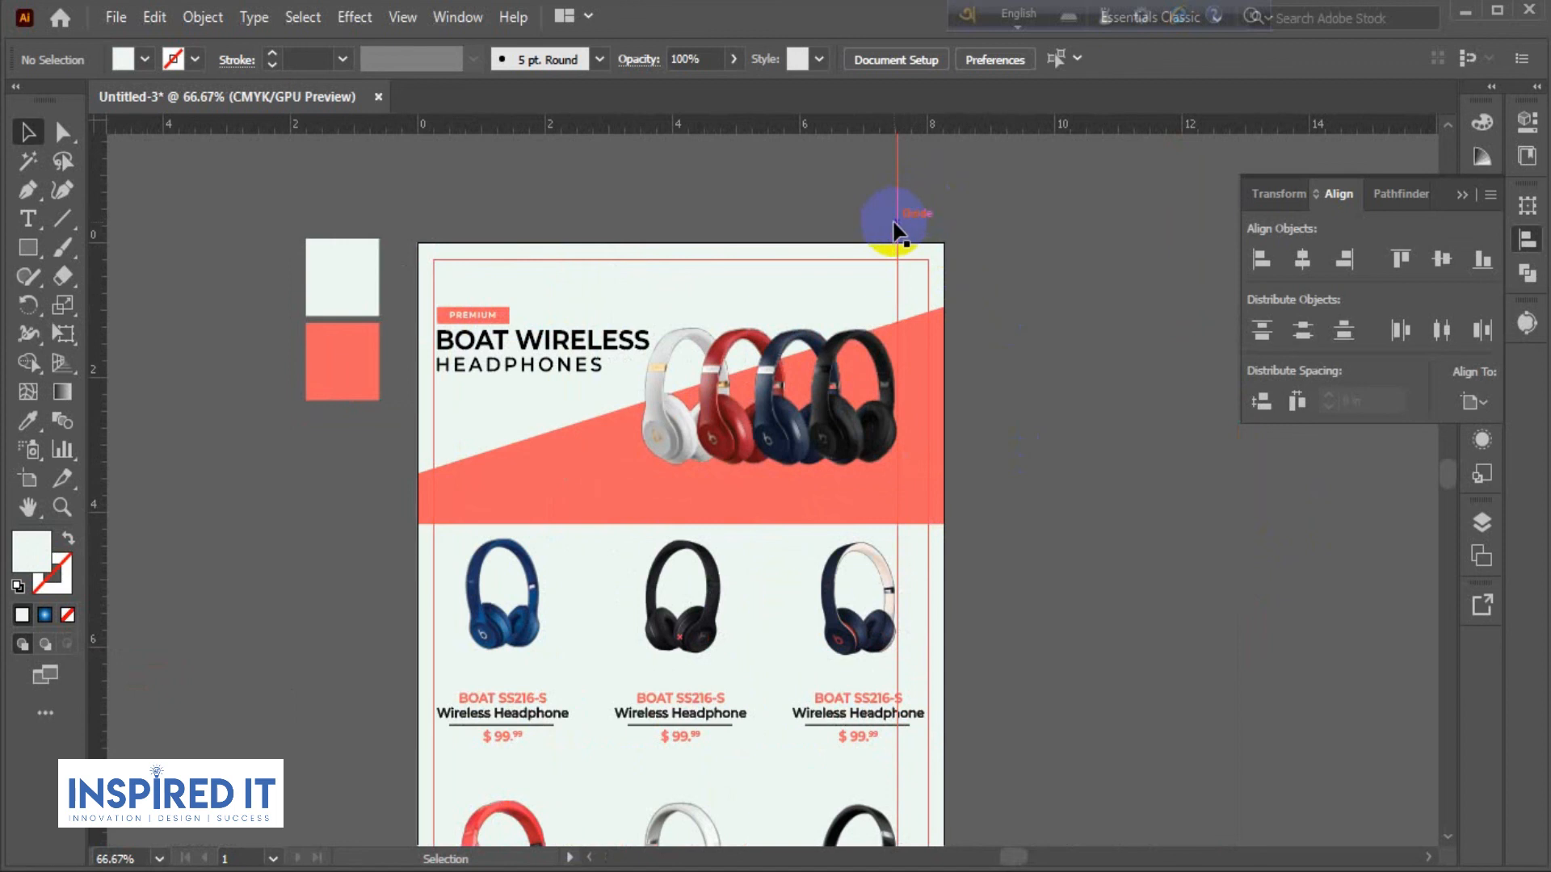
{"action": "scroll", "coordinate": [832, 263], "scroll_direction": "up", "scroll_amount": 3}
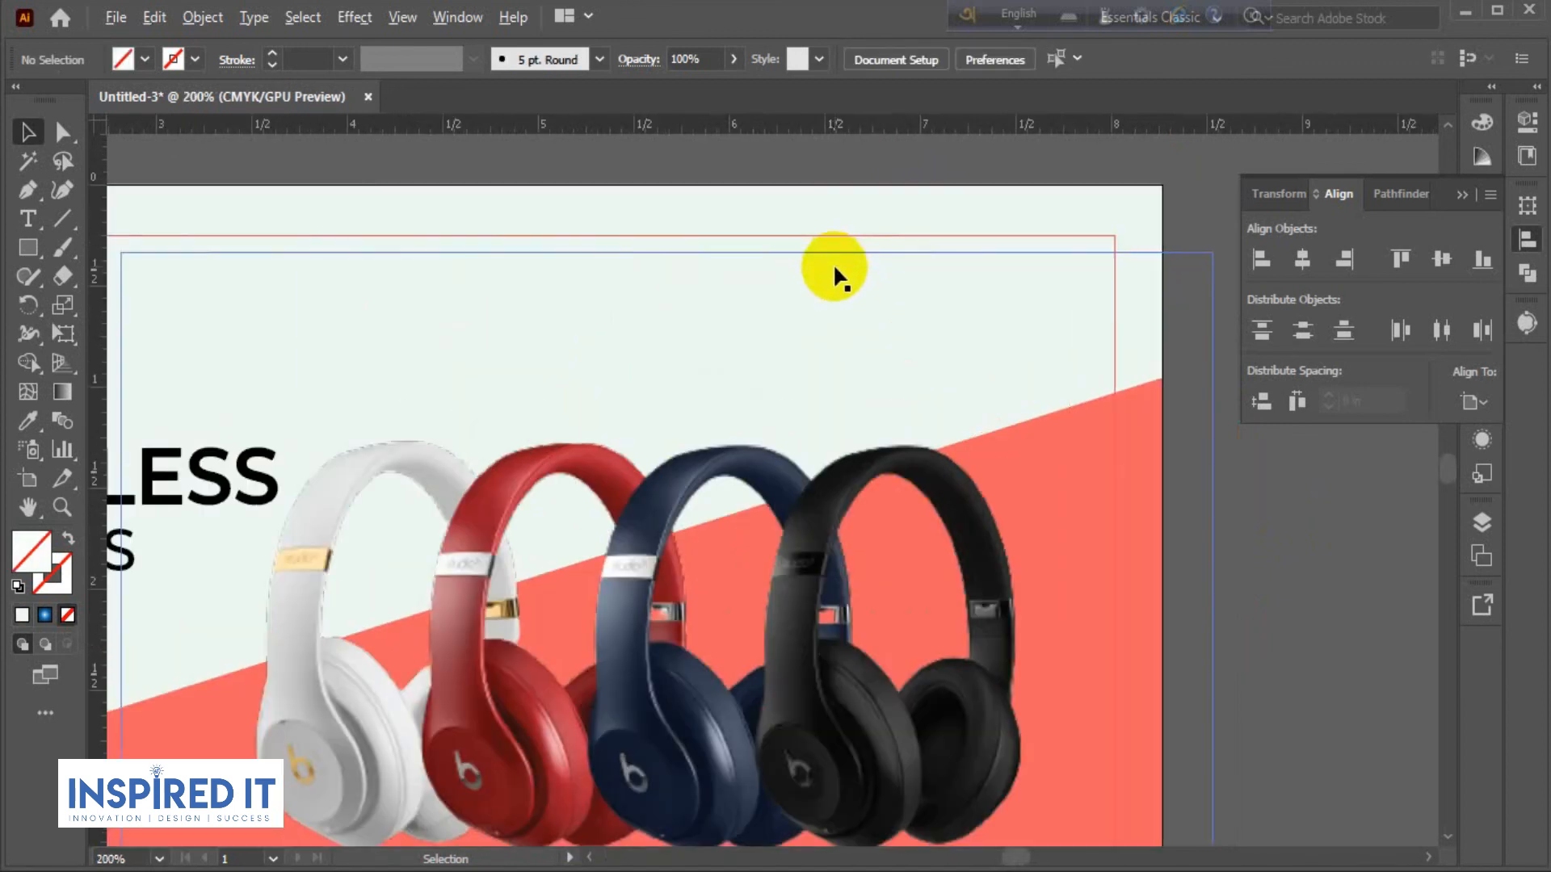
Lock the remaining margin guides around the page.
{"action": "left_click", "coordinate": [835, 234]}
{"action": "right_click", "coordinate": [835, 234]}
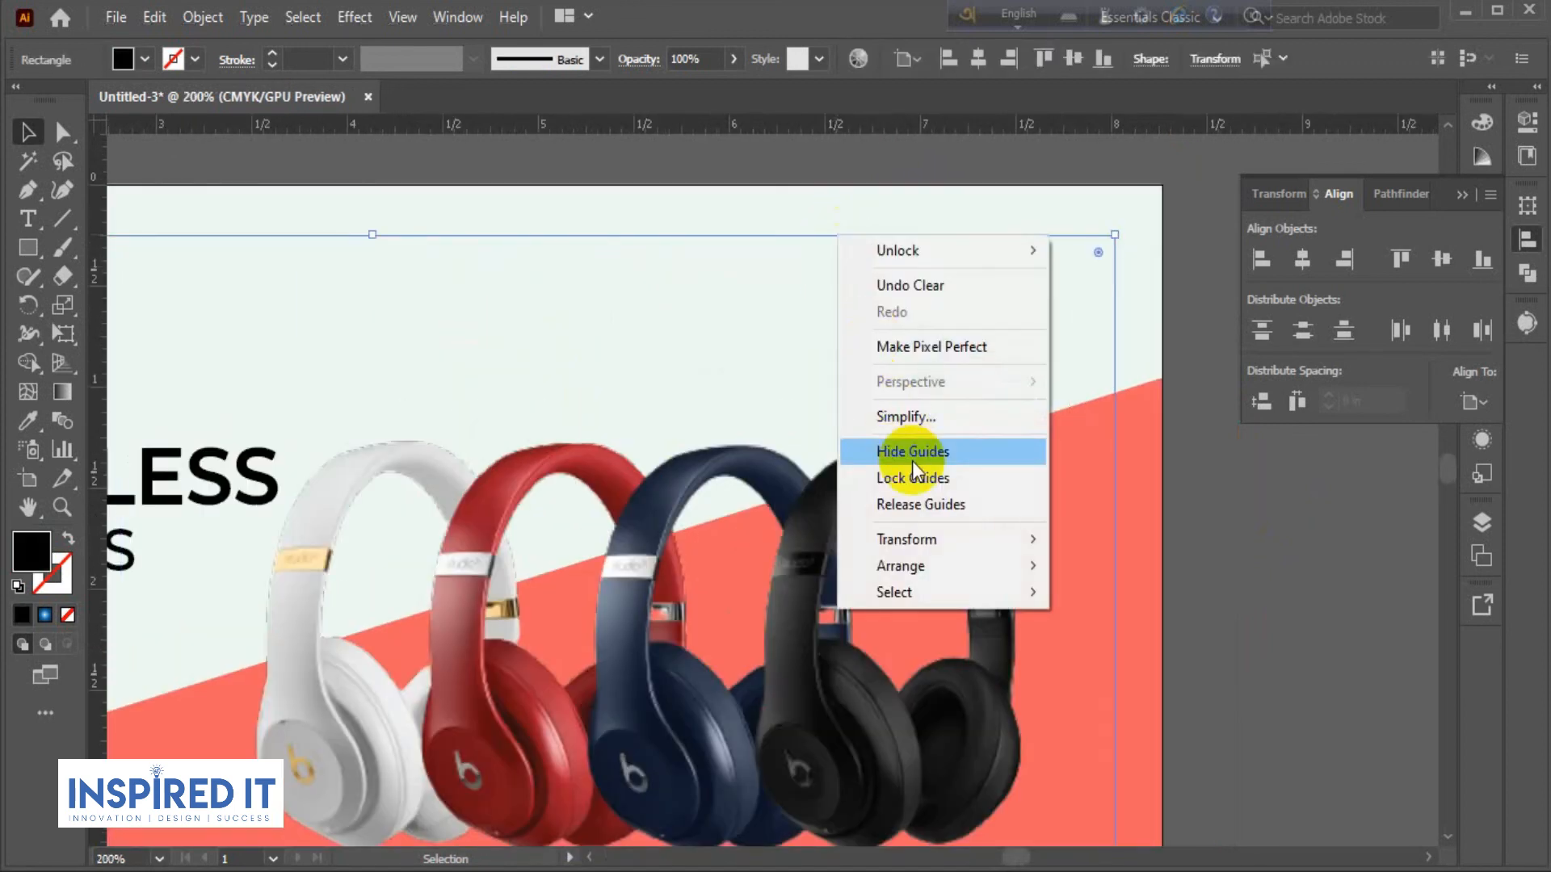
{"action": "left_click", "coordinate": [909, 481]}
{"action": "scroll", "coordinate": [1157, 572], "scroll_direction": "down", "scroll_amount": 3}
{"action": "left_click_drag", "start_coordinate": [1276, 602], "coordinate": [1068, 358]}
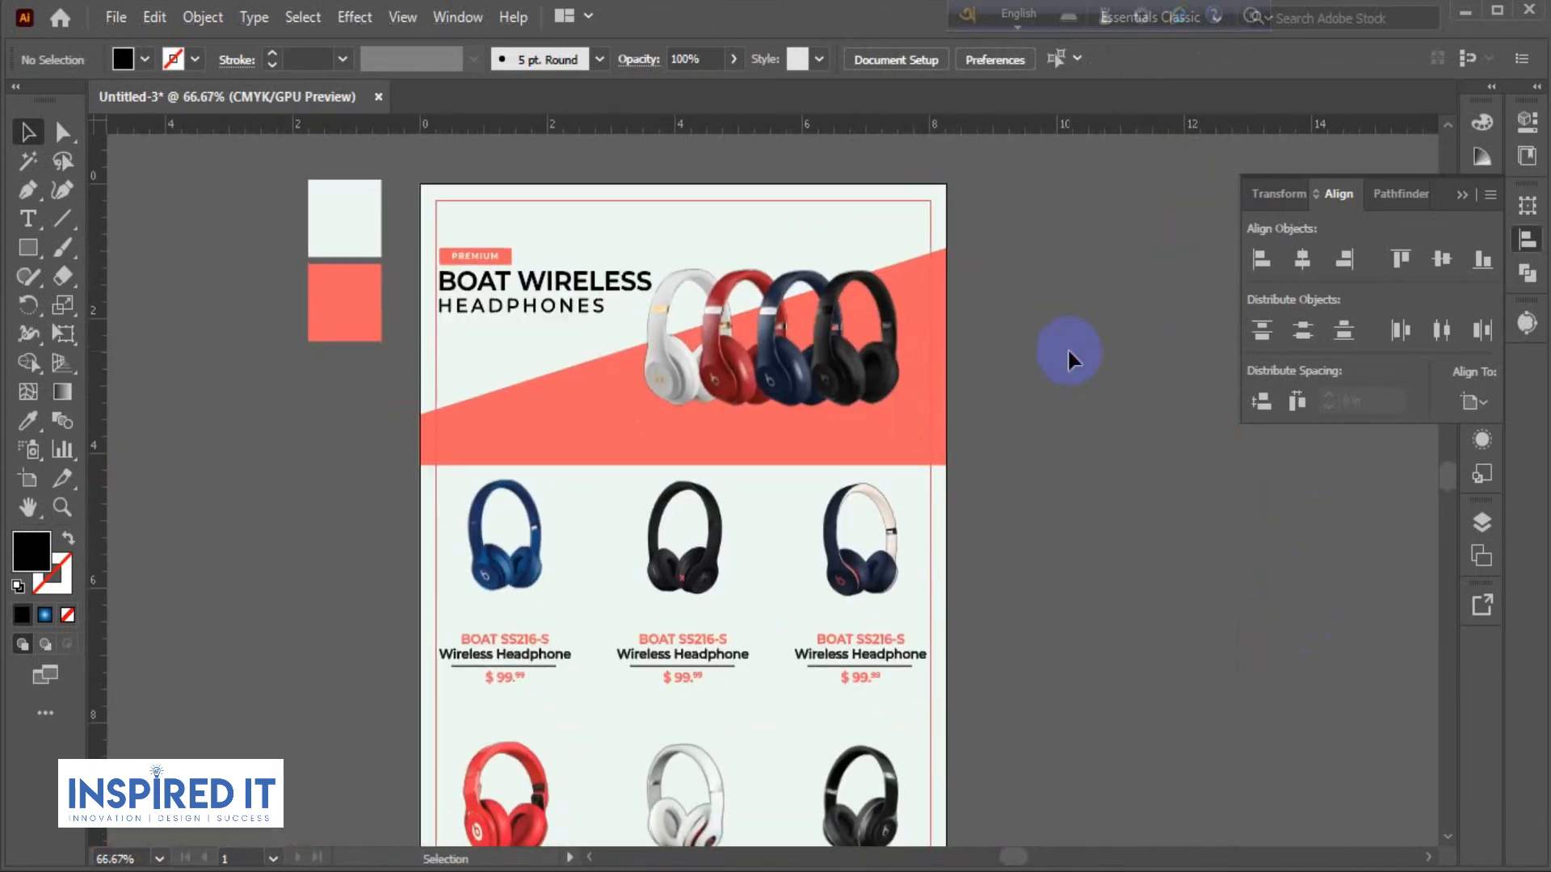
{"action": "scroll", "coordinate": [1068, 347], "scroll_direction": "down", "scroll_amount": 1}
{"action": "scroll", "coordinate": [1018, 383], "scroll_direction": "right", "scroll_amount": 2}
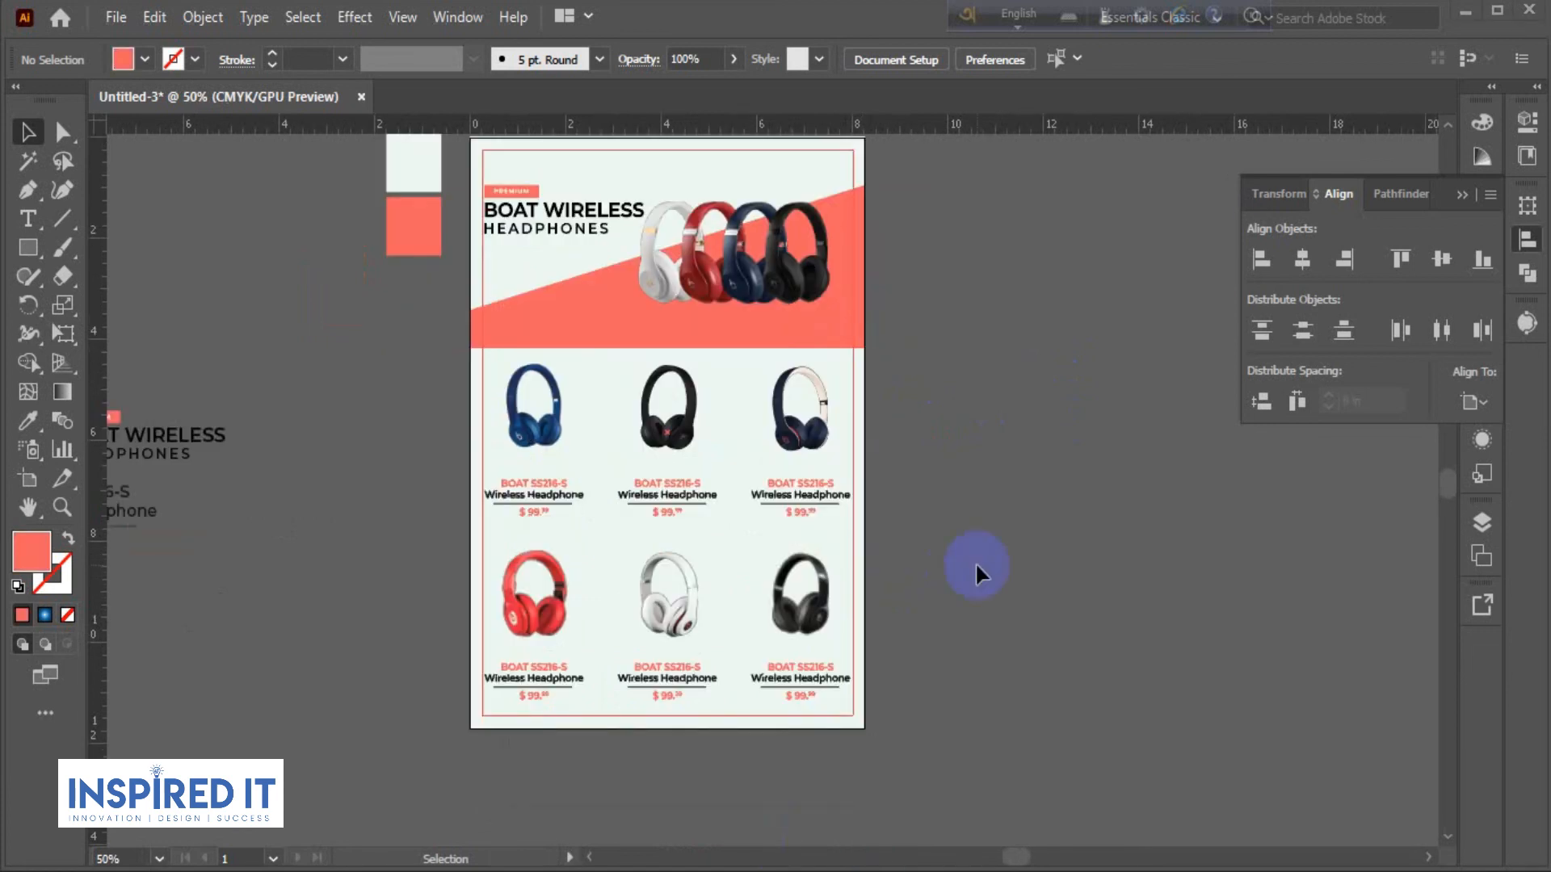
{"action": "key", "text": "space"}
{"action": "left_click_drag", "start_coordinate": [951, 420], "coordinate": [924, 458]}
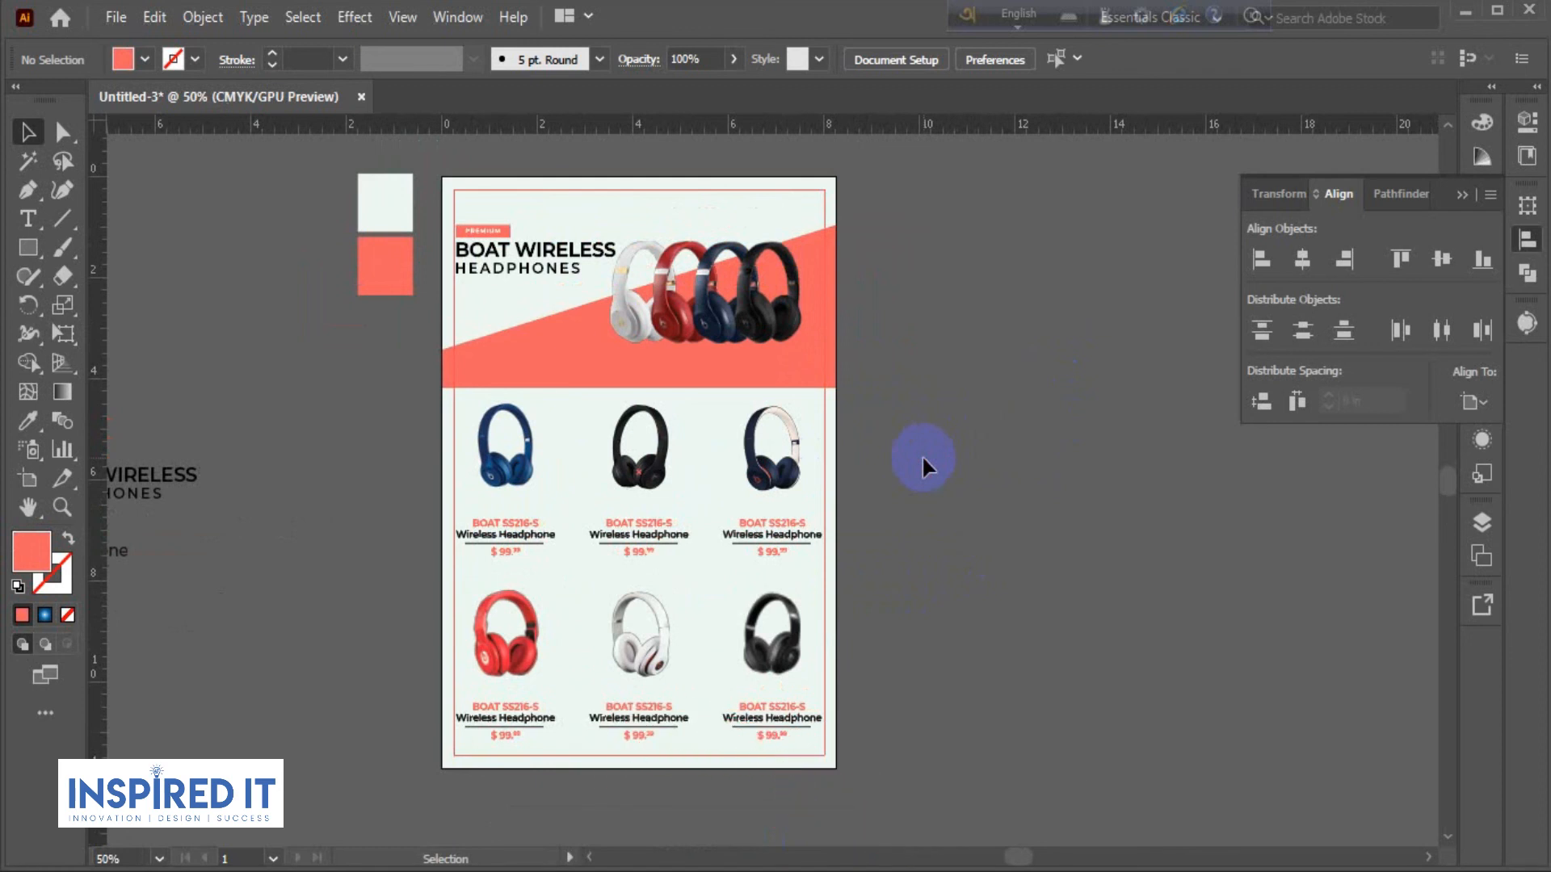
Save a copy of the document to the Desktop as "Catalog-" in Adobe Illustrator format with the default save options.
{"action": "key", "text": "ctrl+alt+shift+s"}
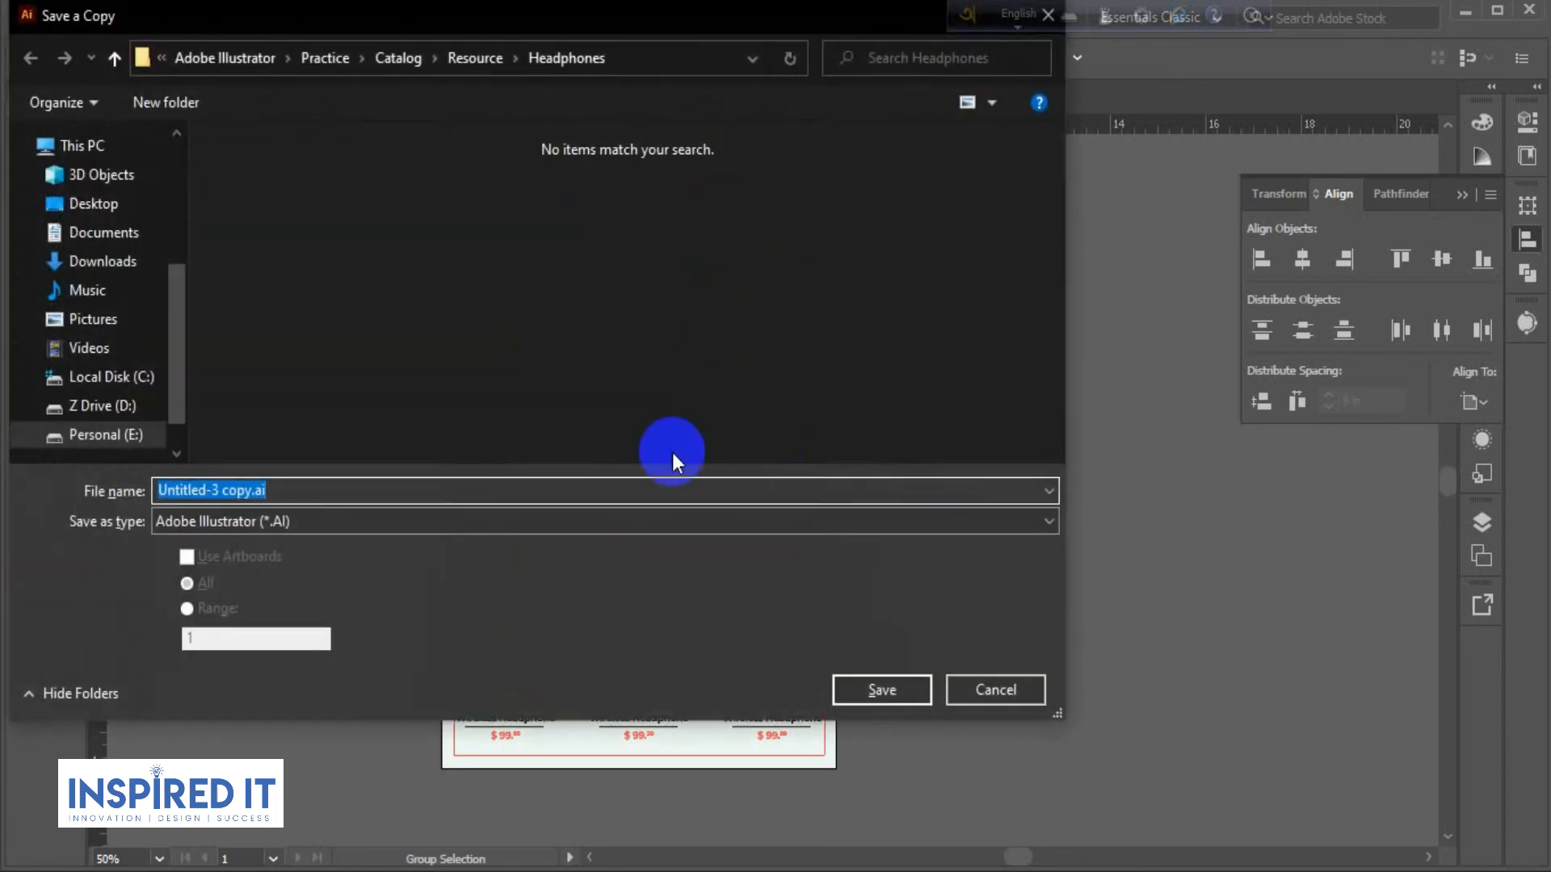
{"action": "left_click", "coordinate": [80, 207]}
{"action": "left_click", "coordinate": [327, 483]}
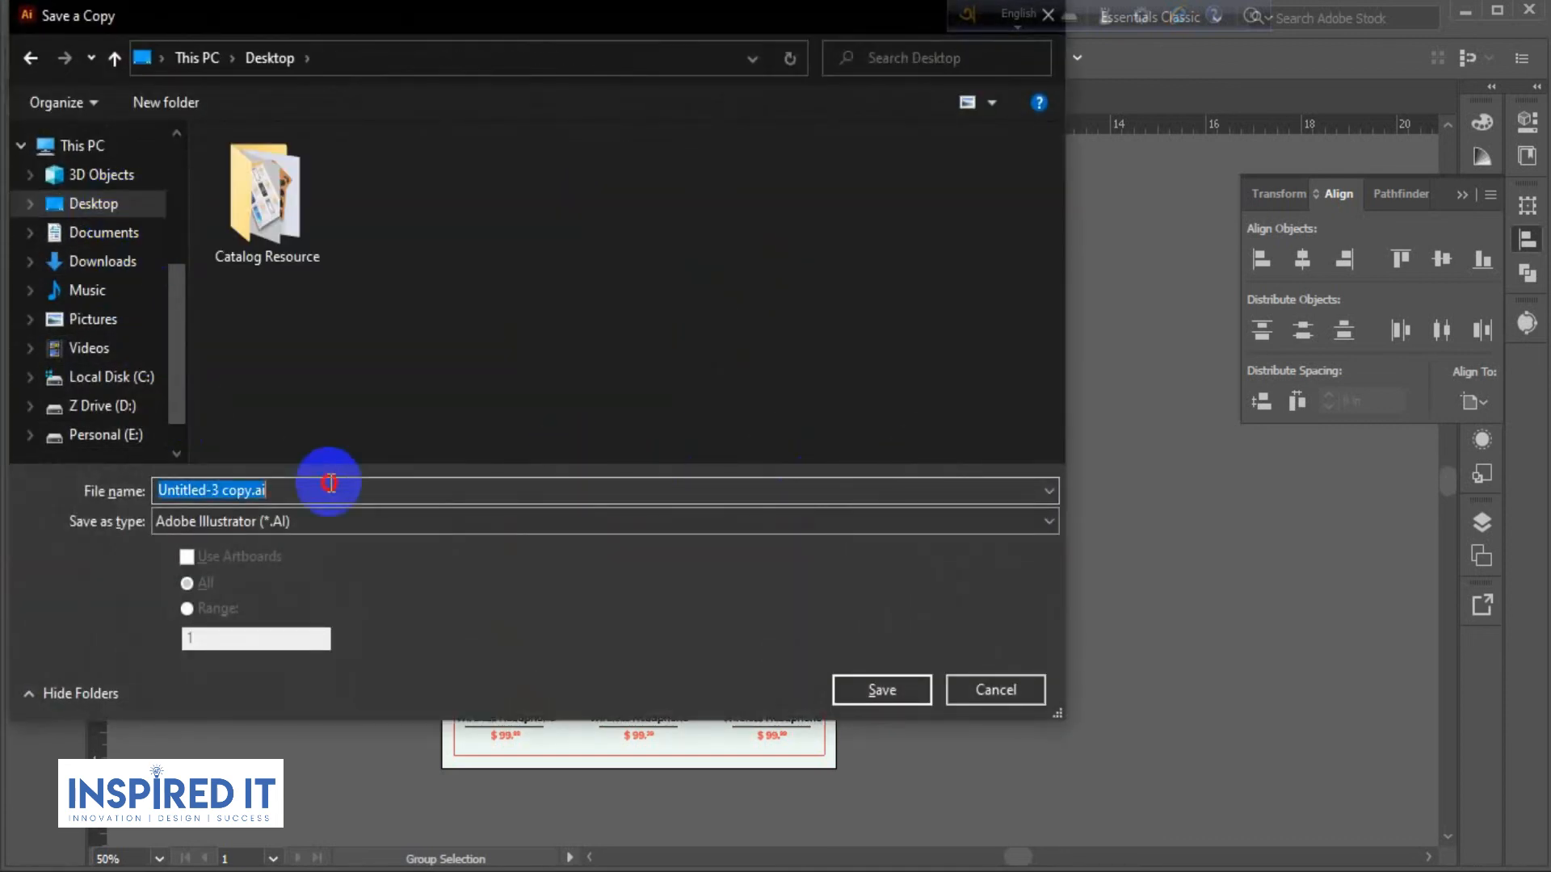
{"action": "type", "text": "C"}
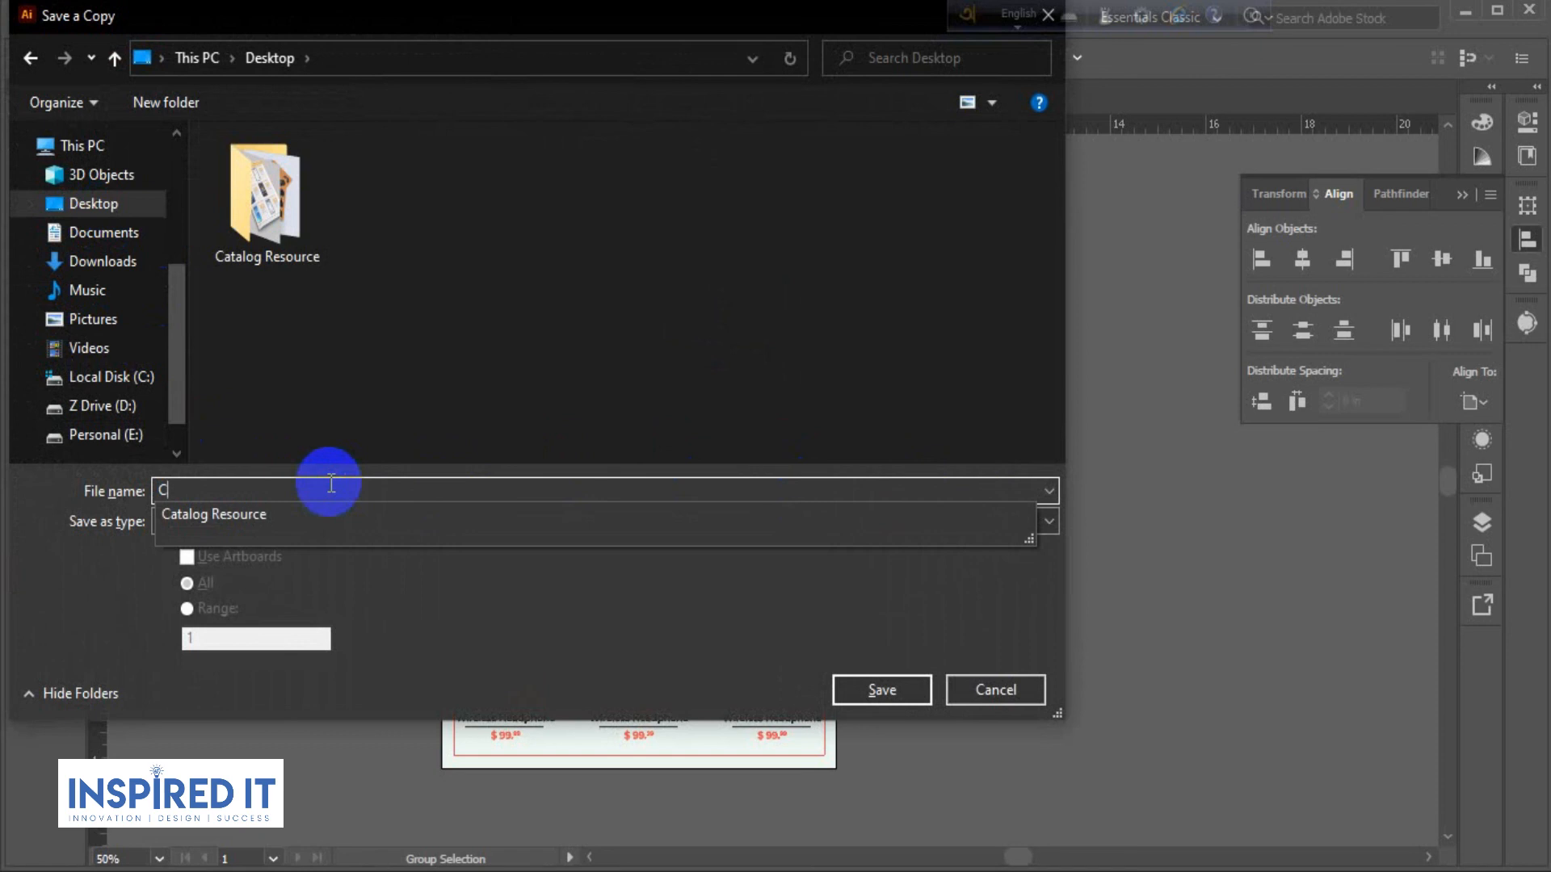
{"action": "type", "text": "atalog-"}
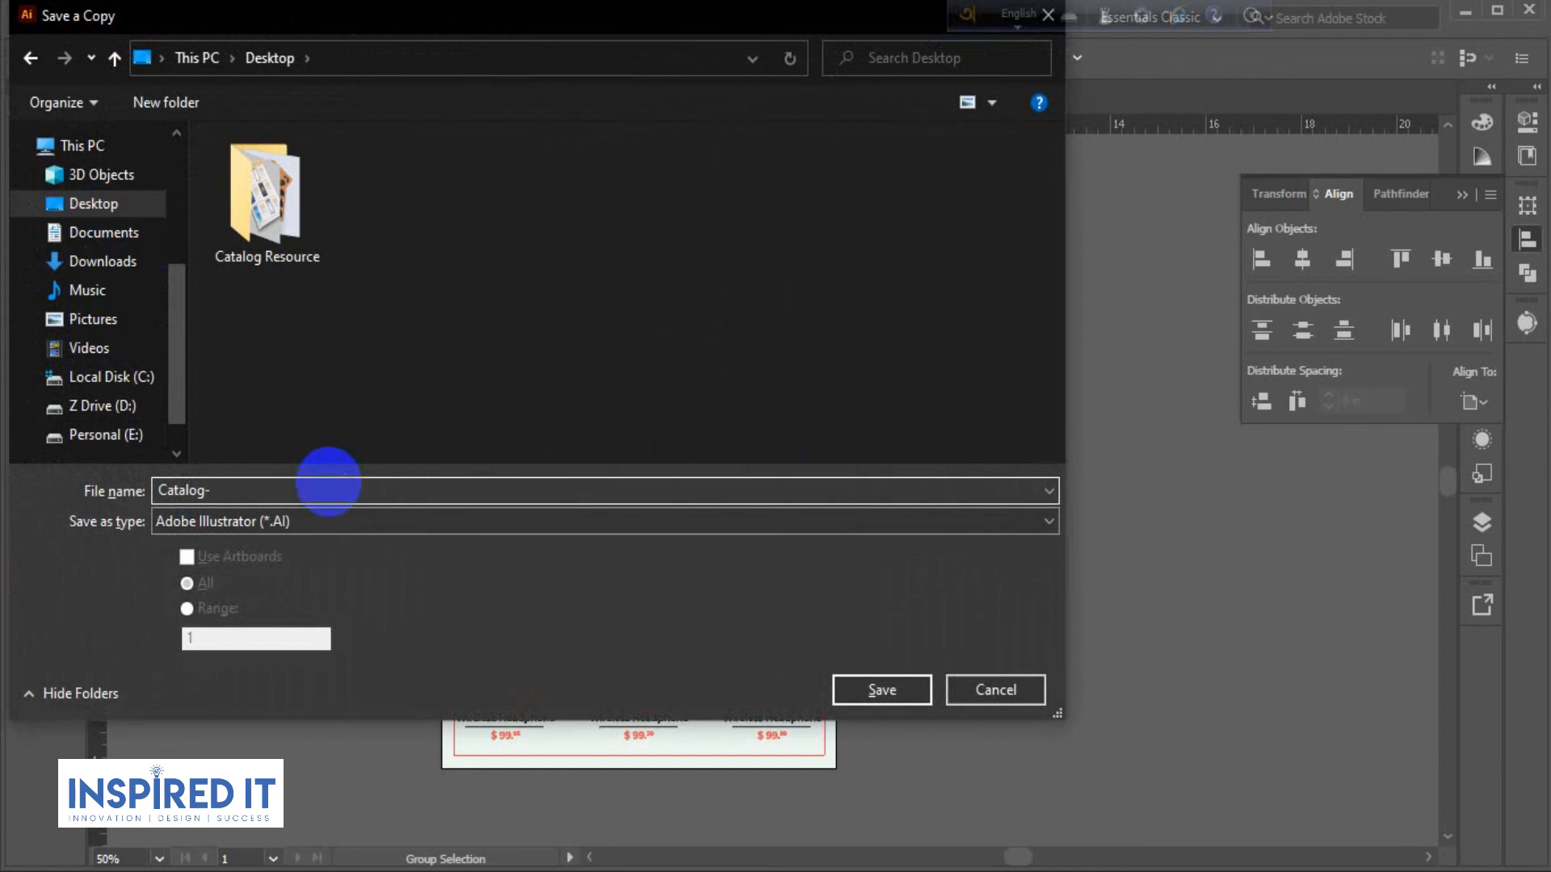
{"action": "key", "text": "Return"}
{"action": "left_click", "coordinate": [873, 771]}
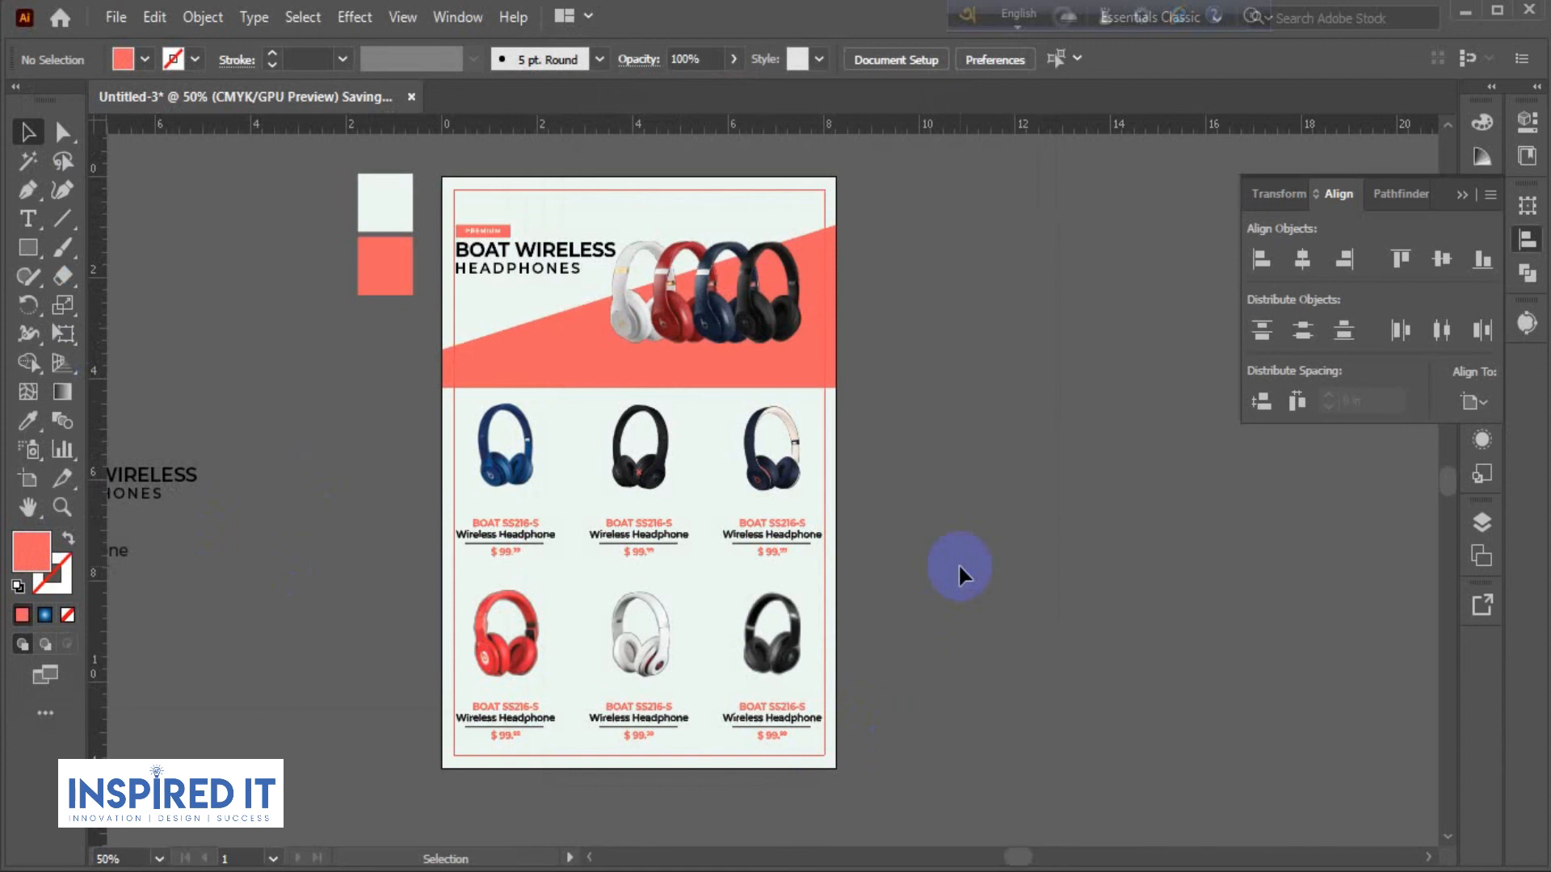